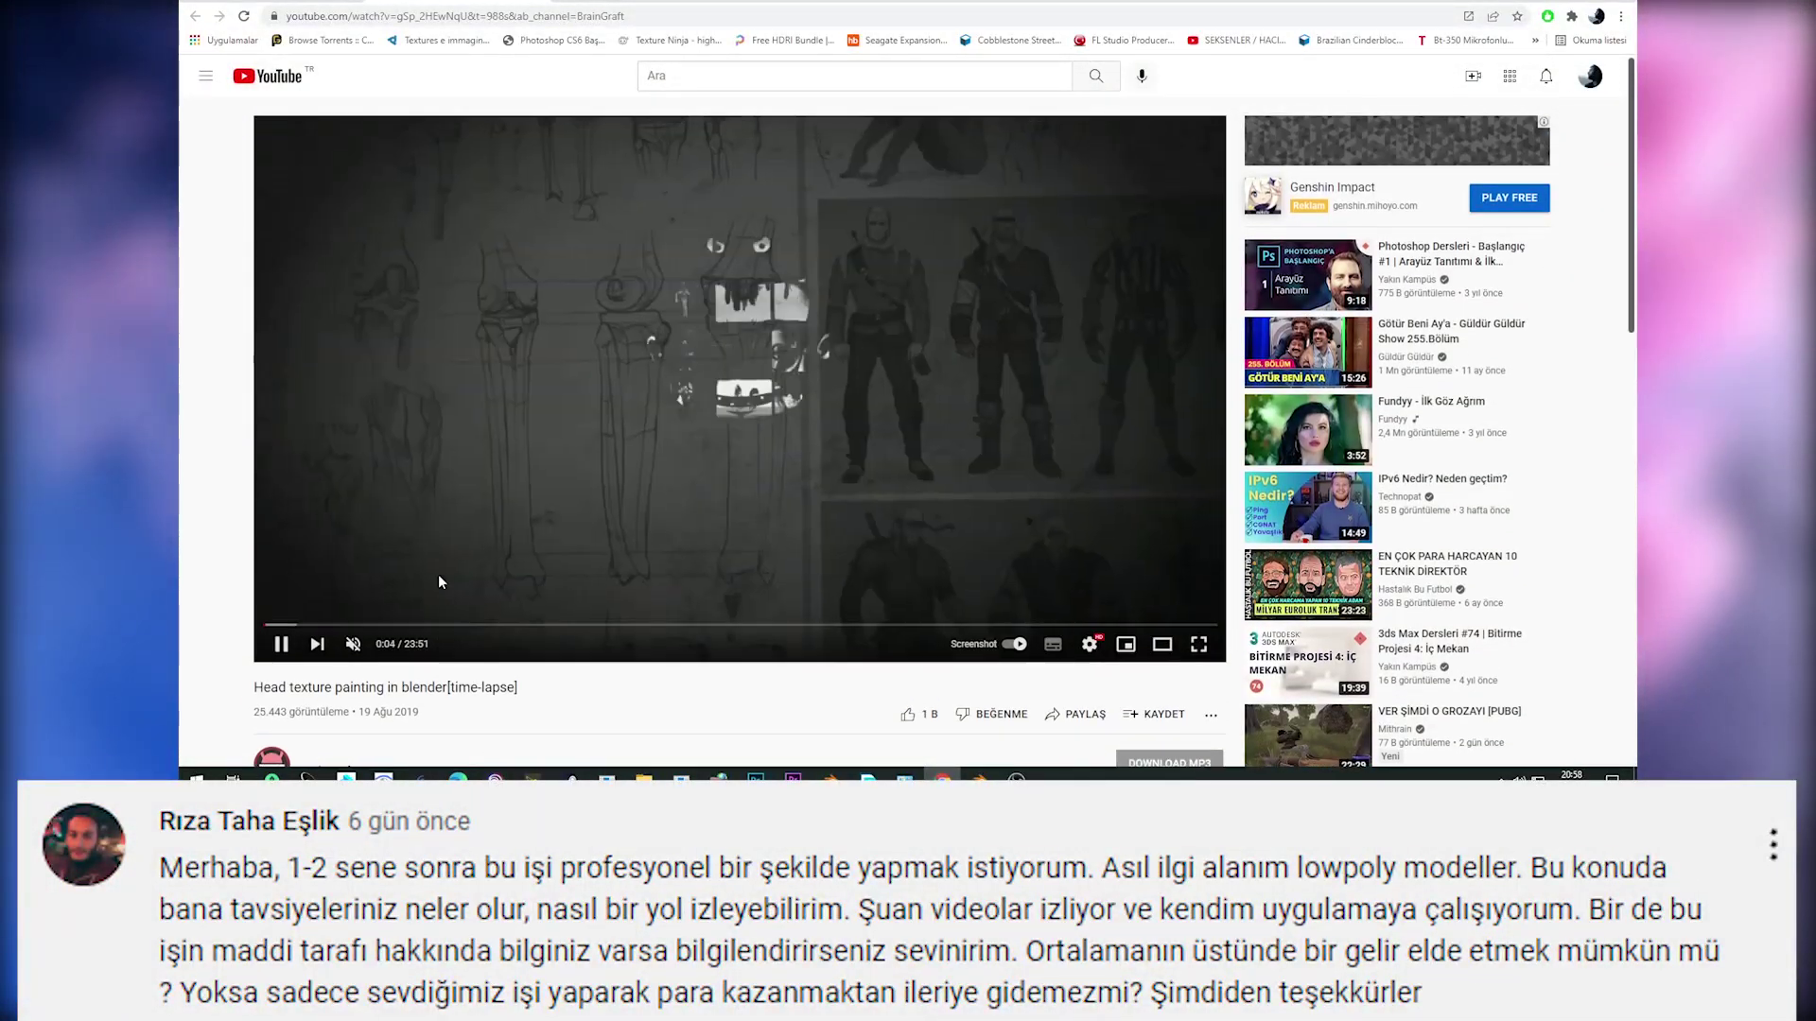
Skip ahead in the head texture painting time-lapse, pause it, and check the channel details below the video.
left_click(286, 622)
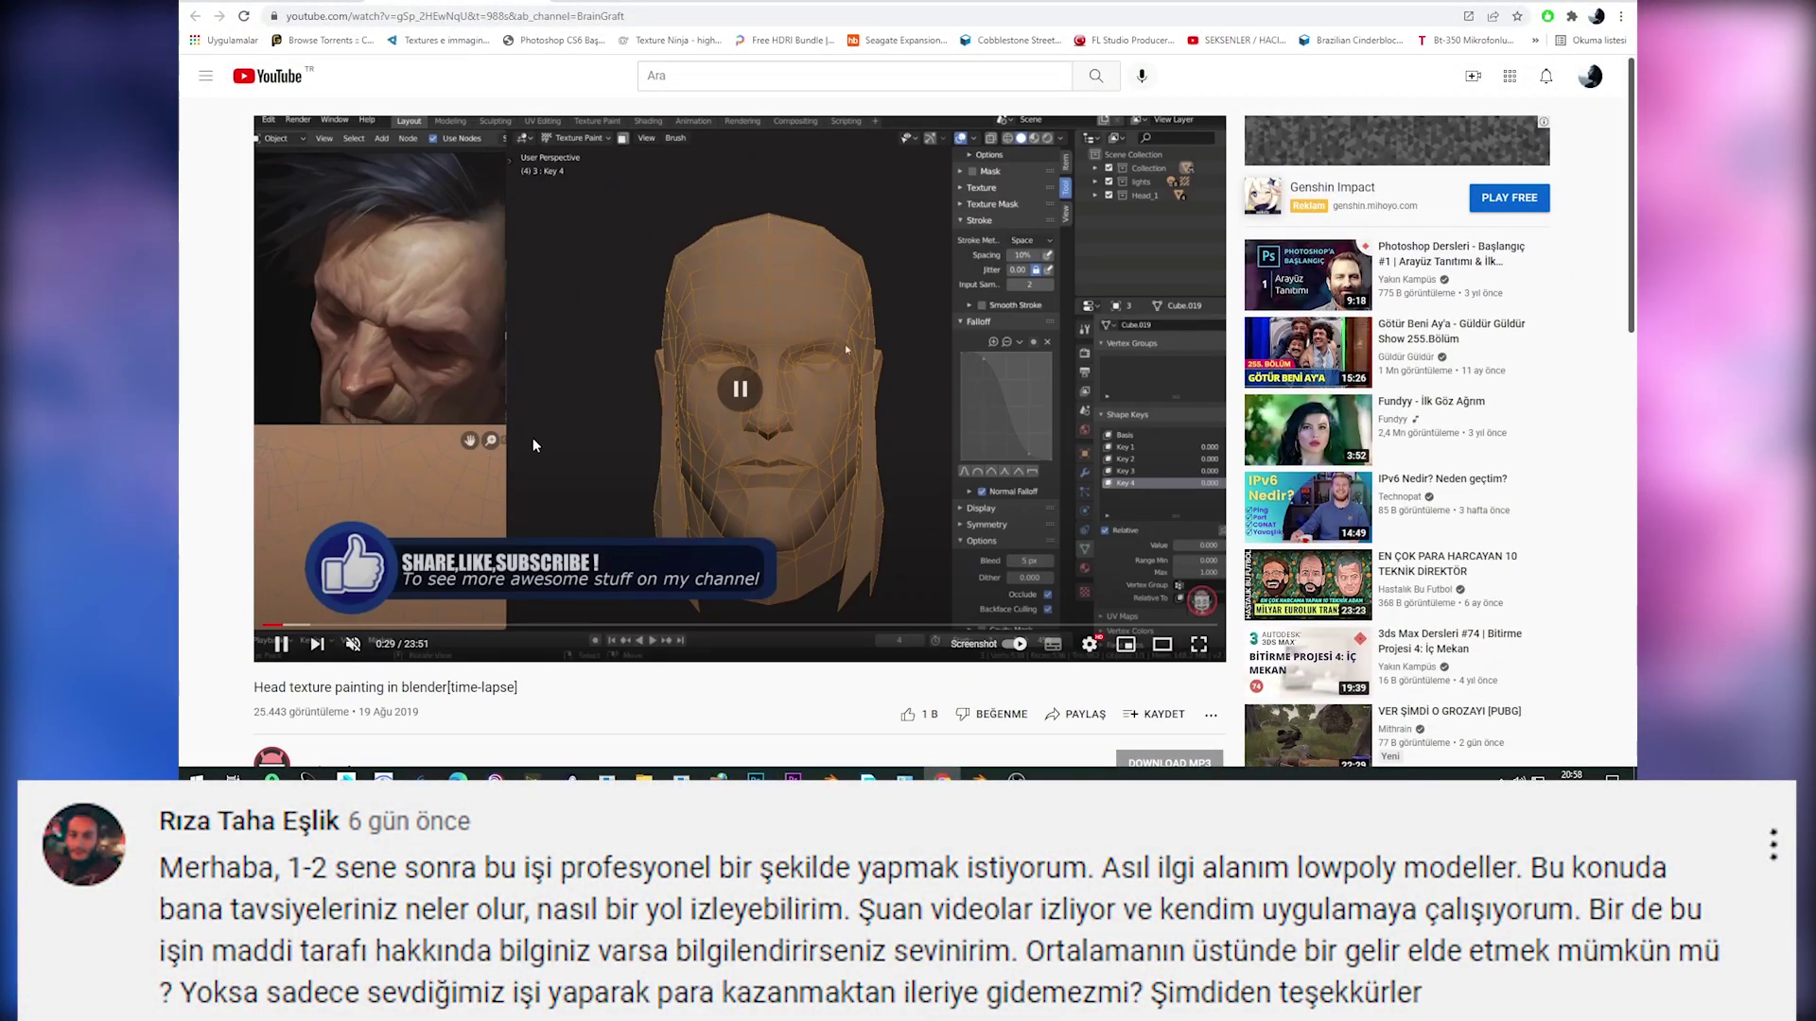
left_click(757, 382)
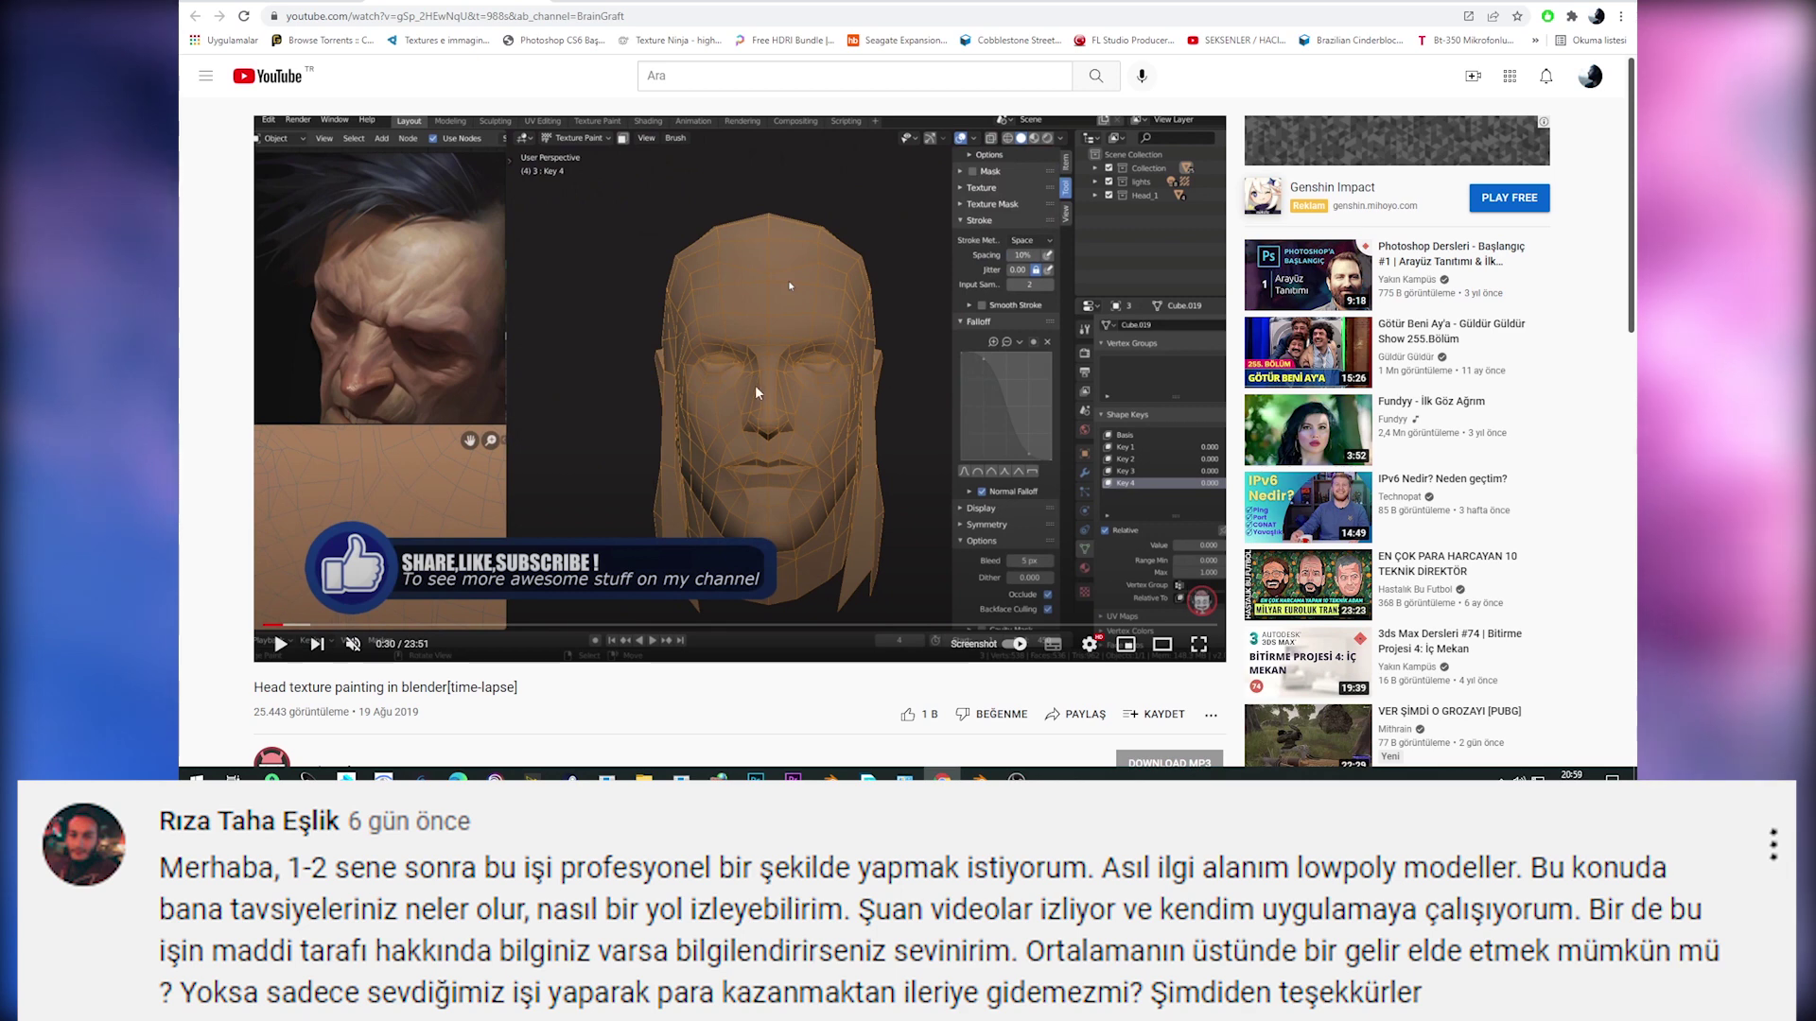
scroll(764, 340, "down", 1)
scroll(771, 300, "down", 2)
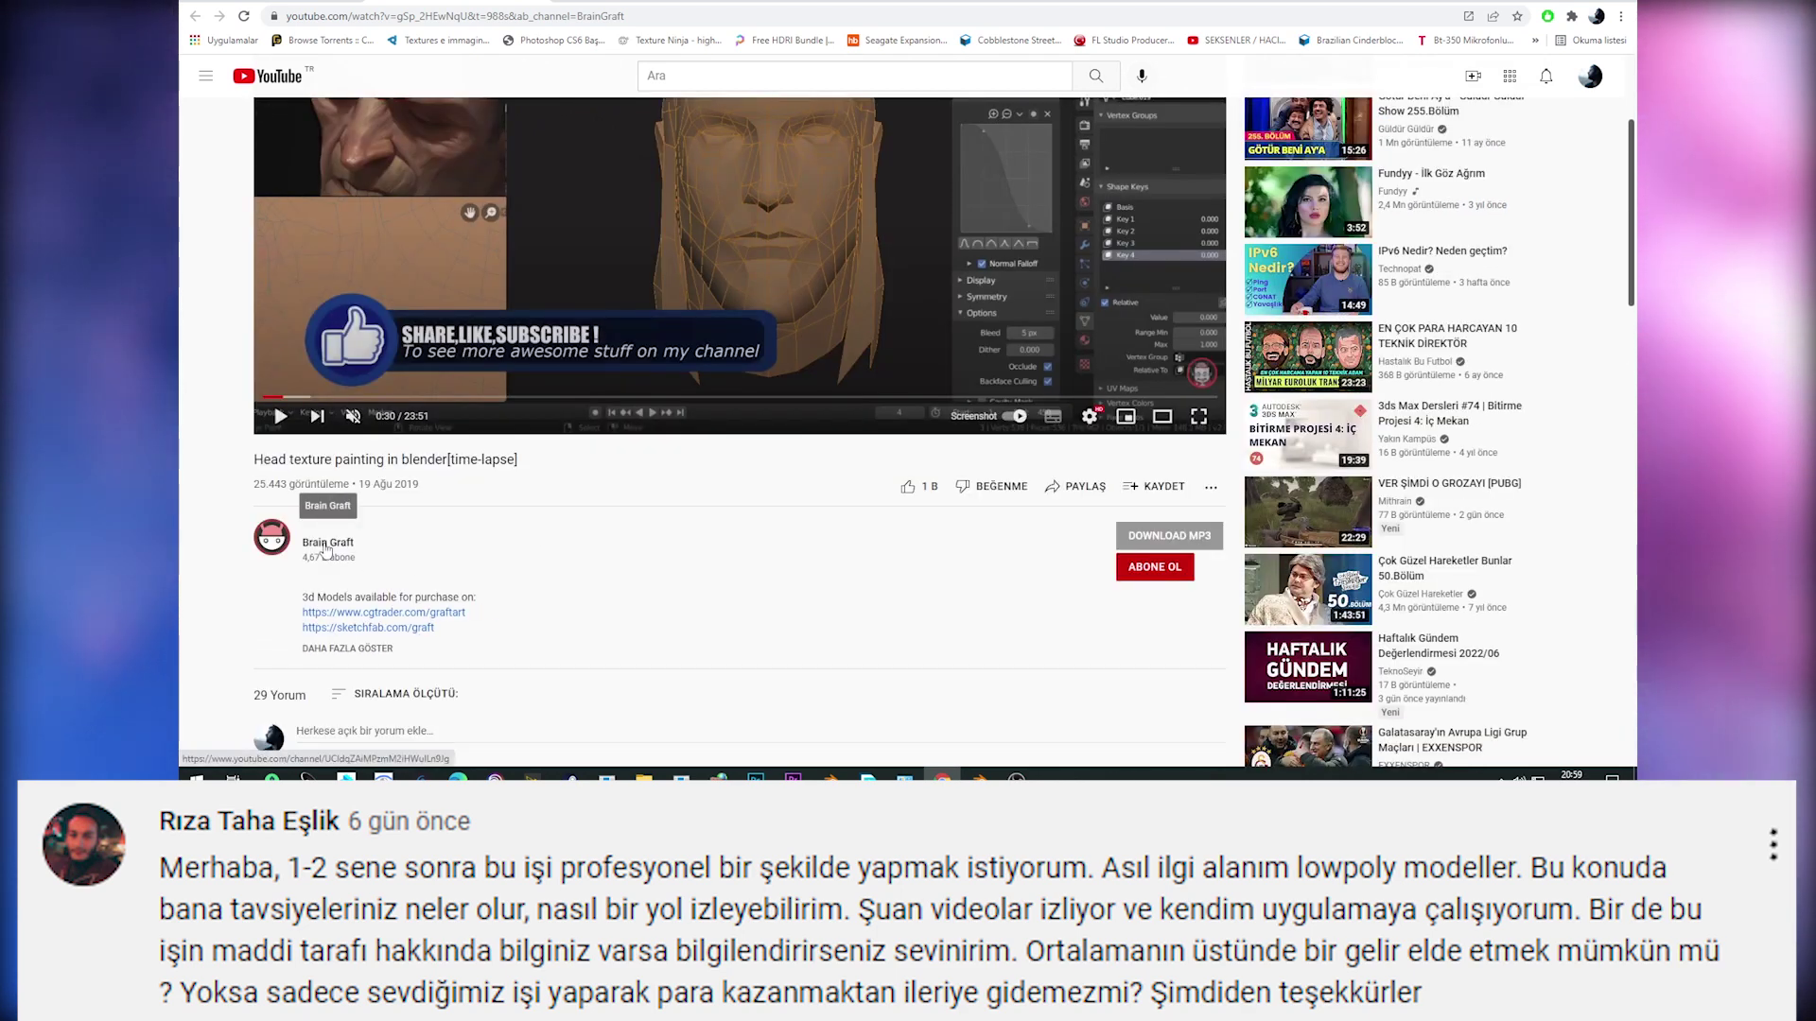
scroll(446, 560, "up", 3)
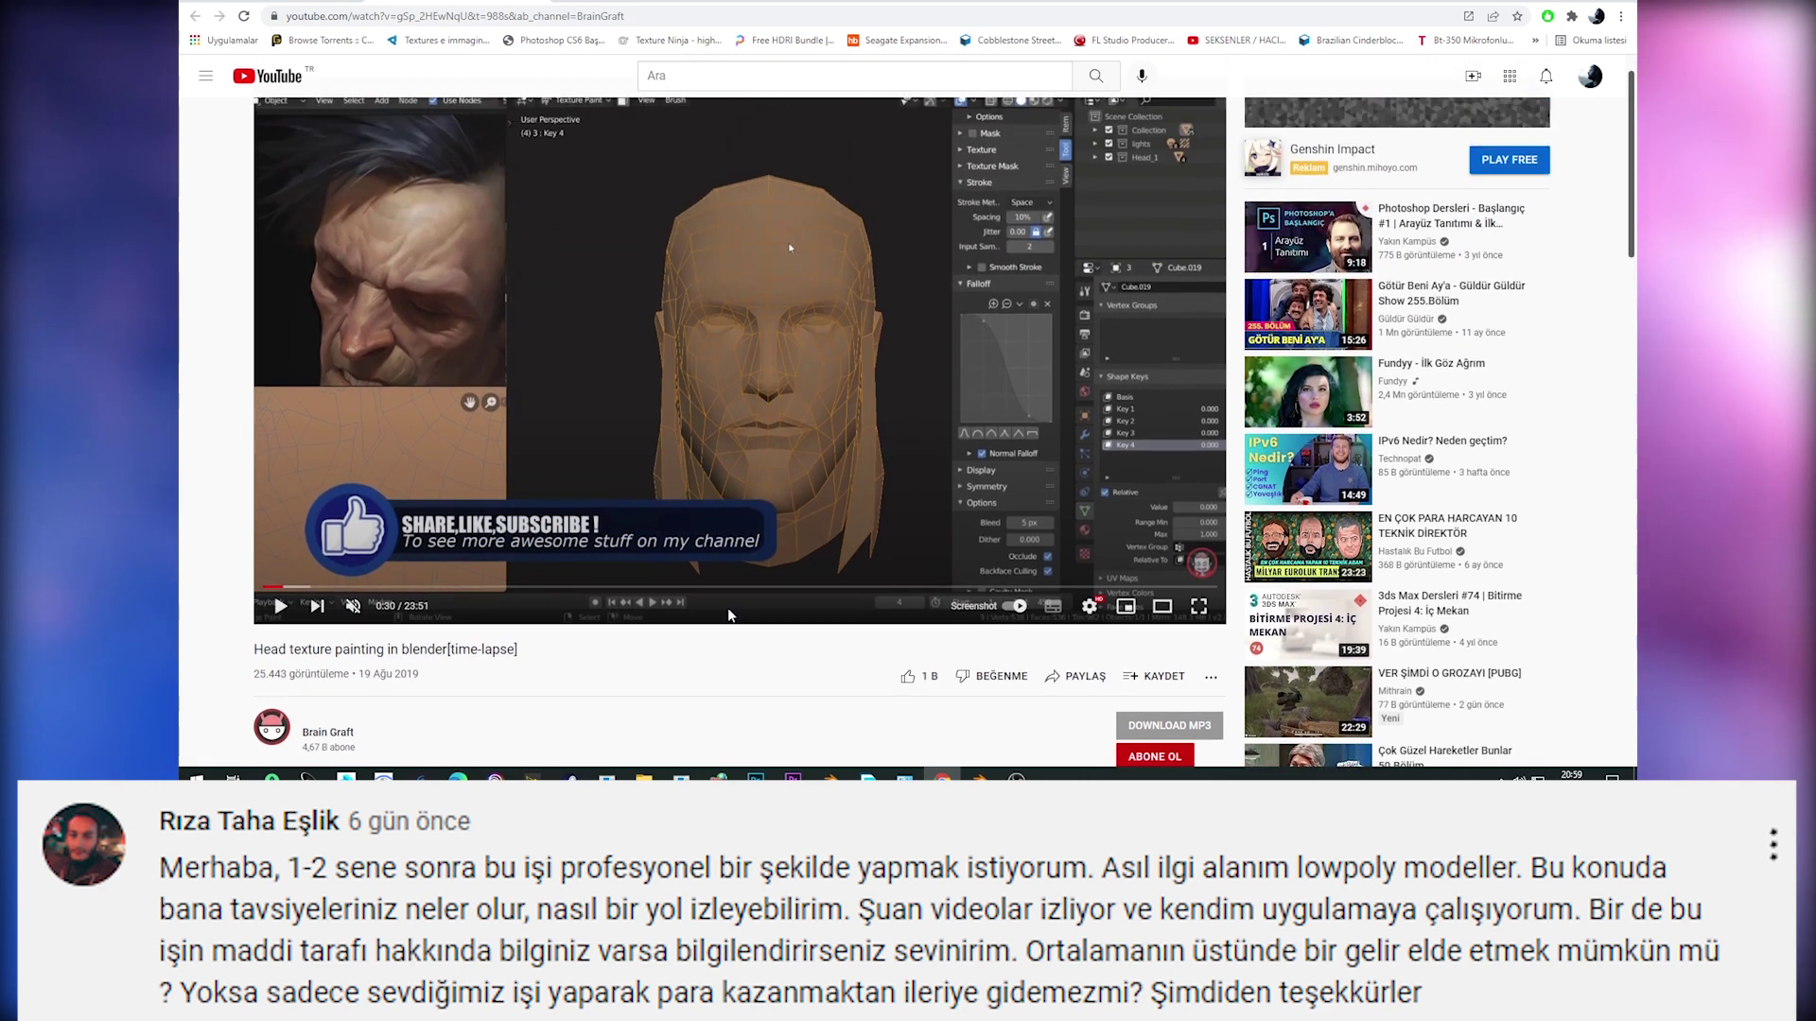
Resume the head texture painting time-lapse and skip through it to examine the painted face and beard.
left_click(743, 411)
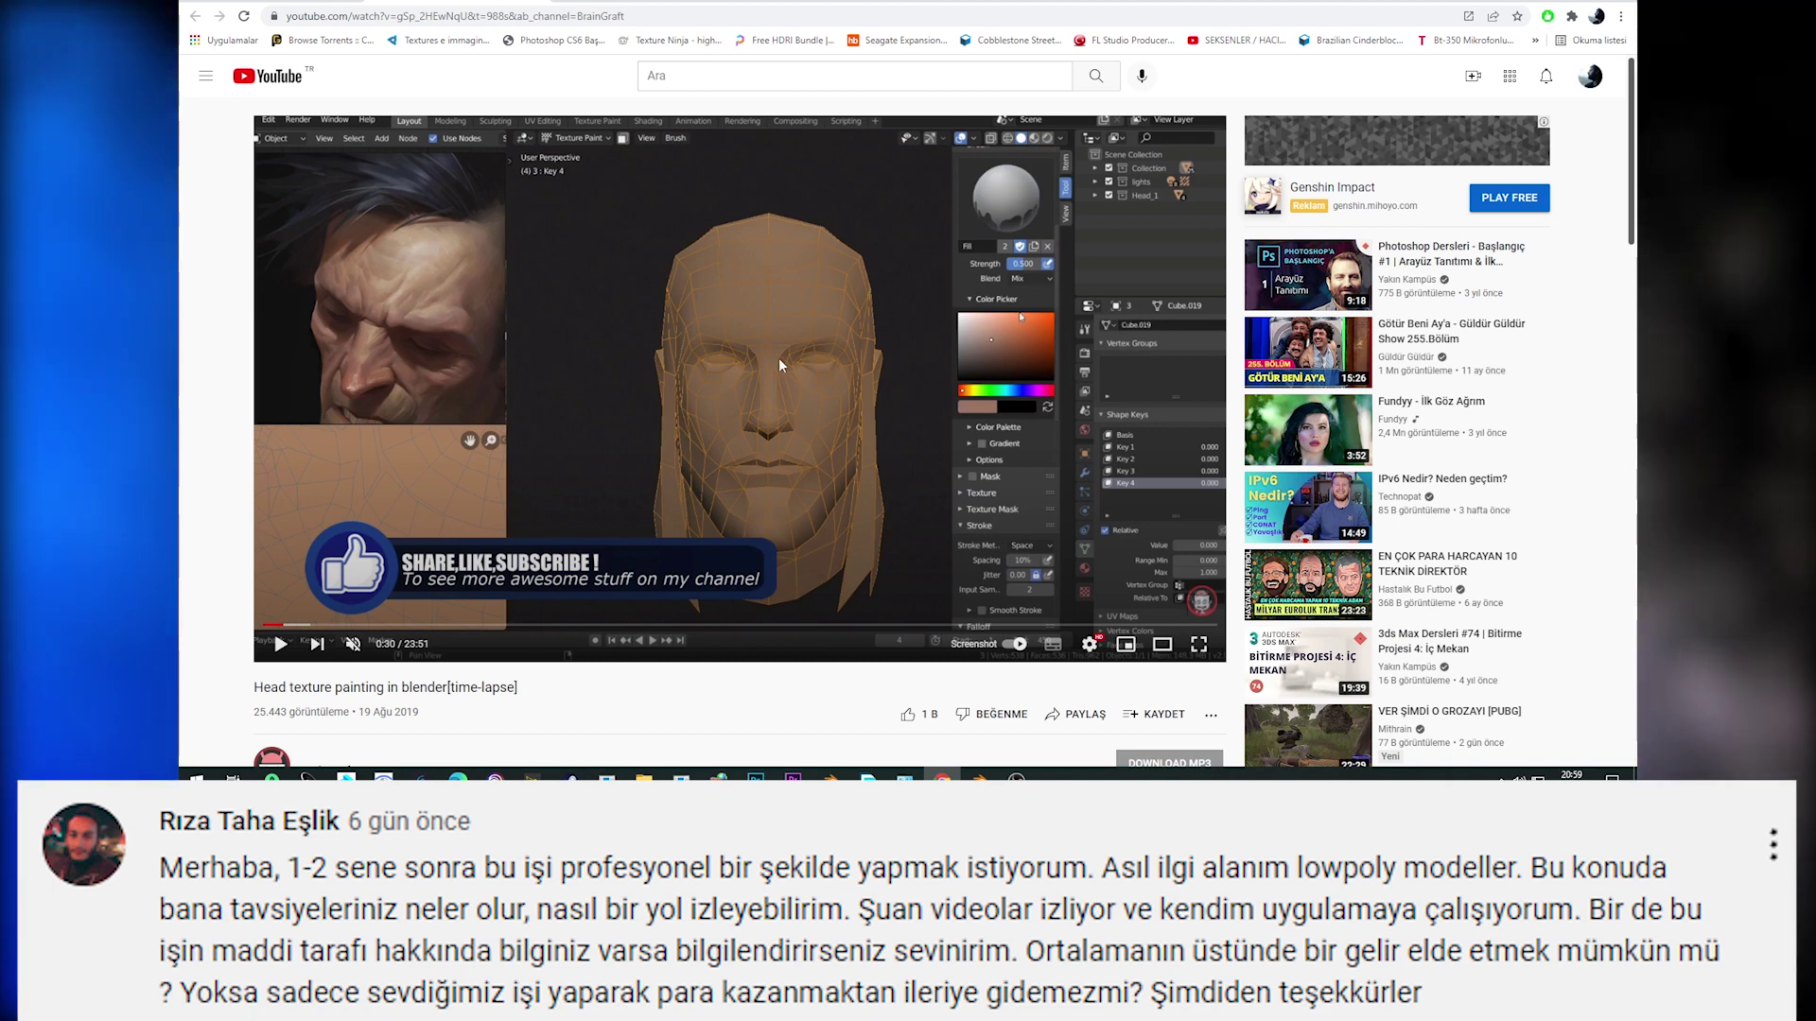
left_click(779, 358)
left_click(588, 625)
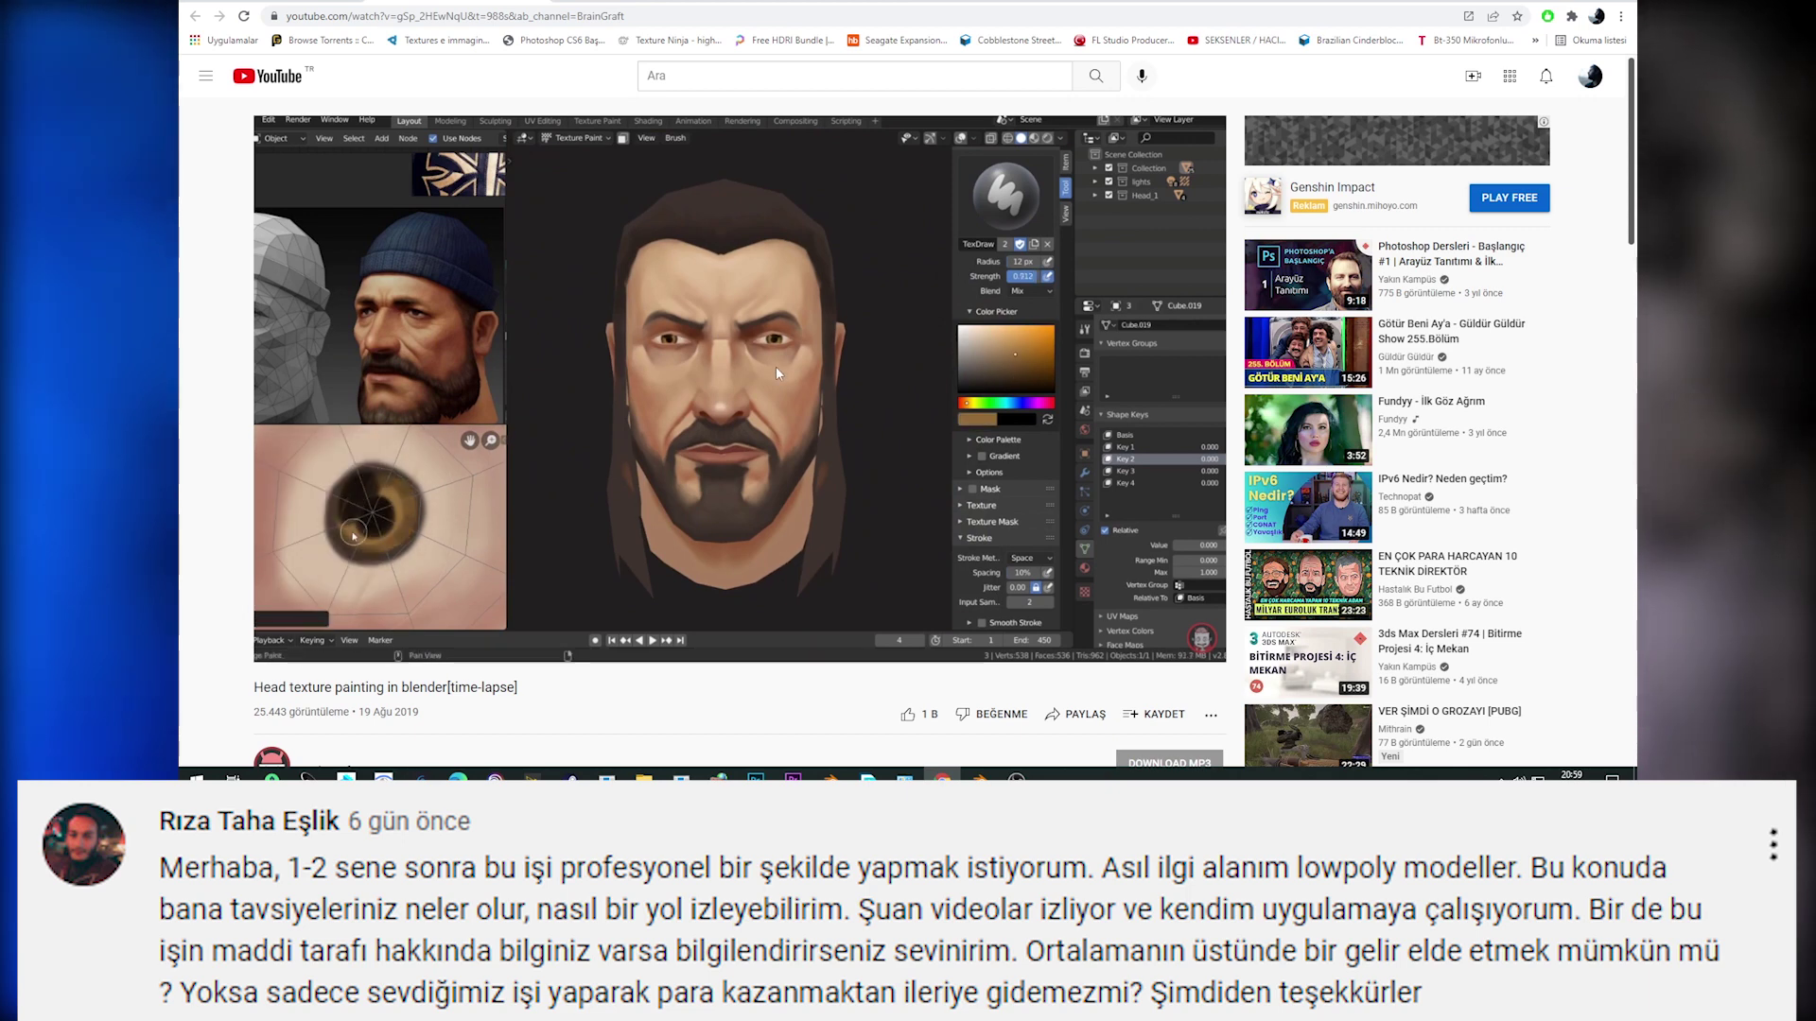
left_click(640, 213)
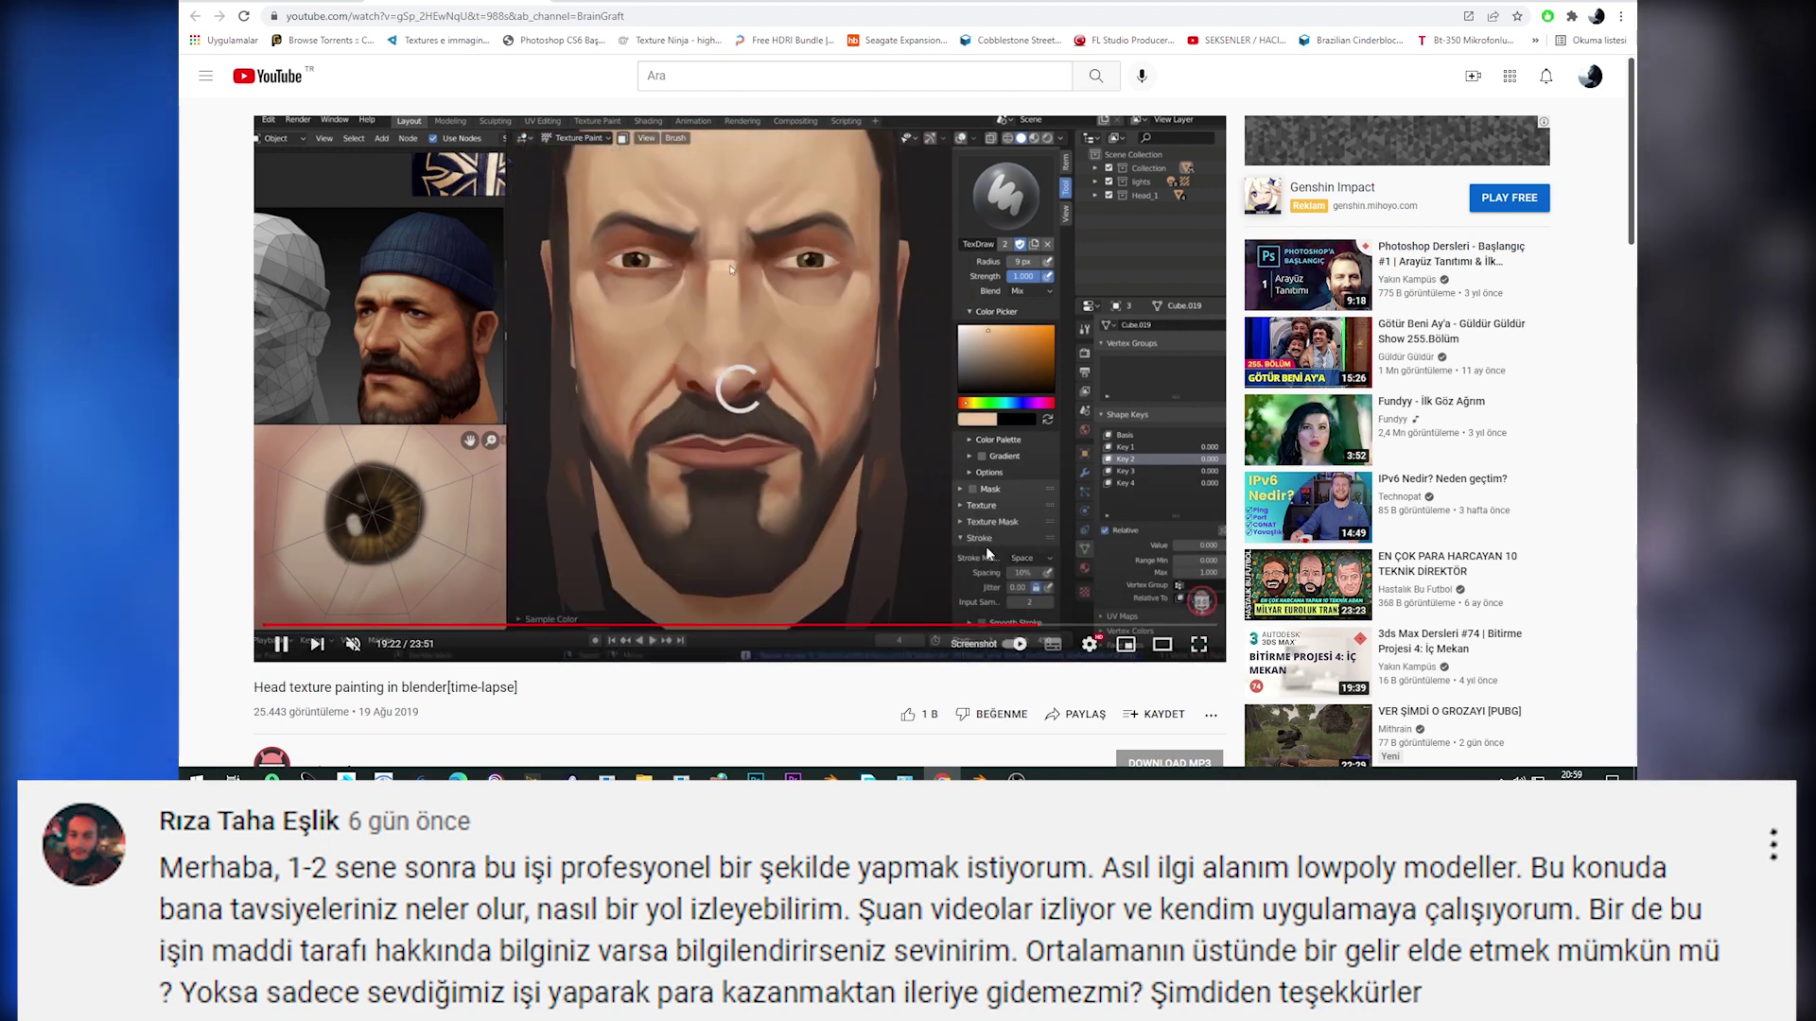
left_click(955, 518)
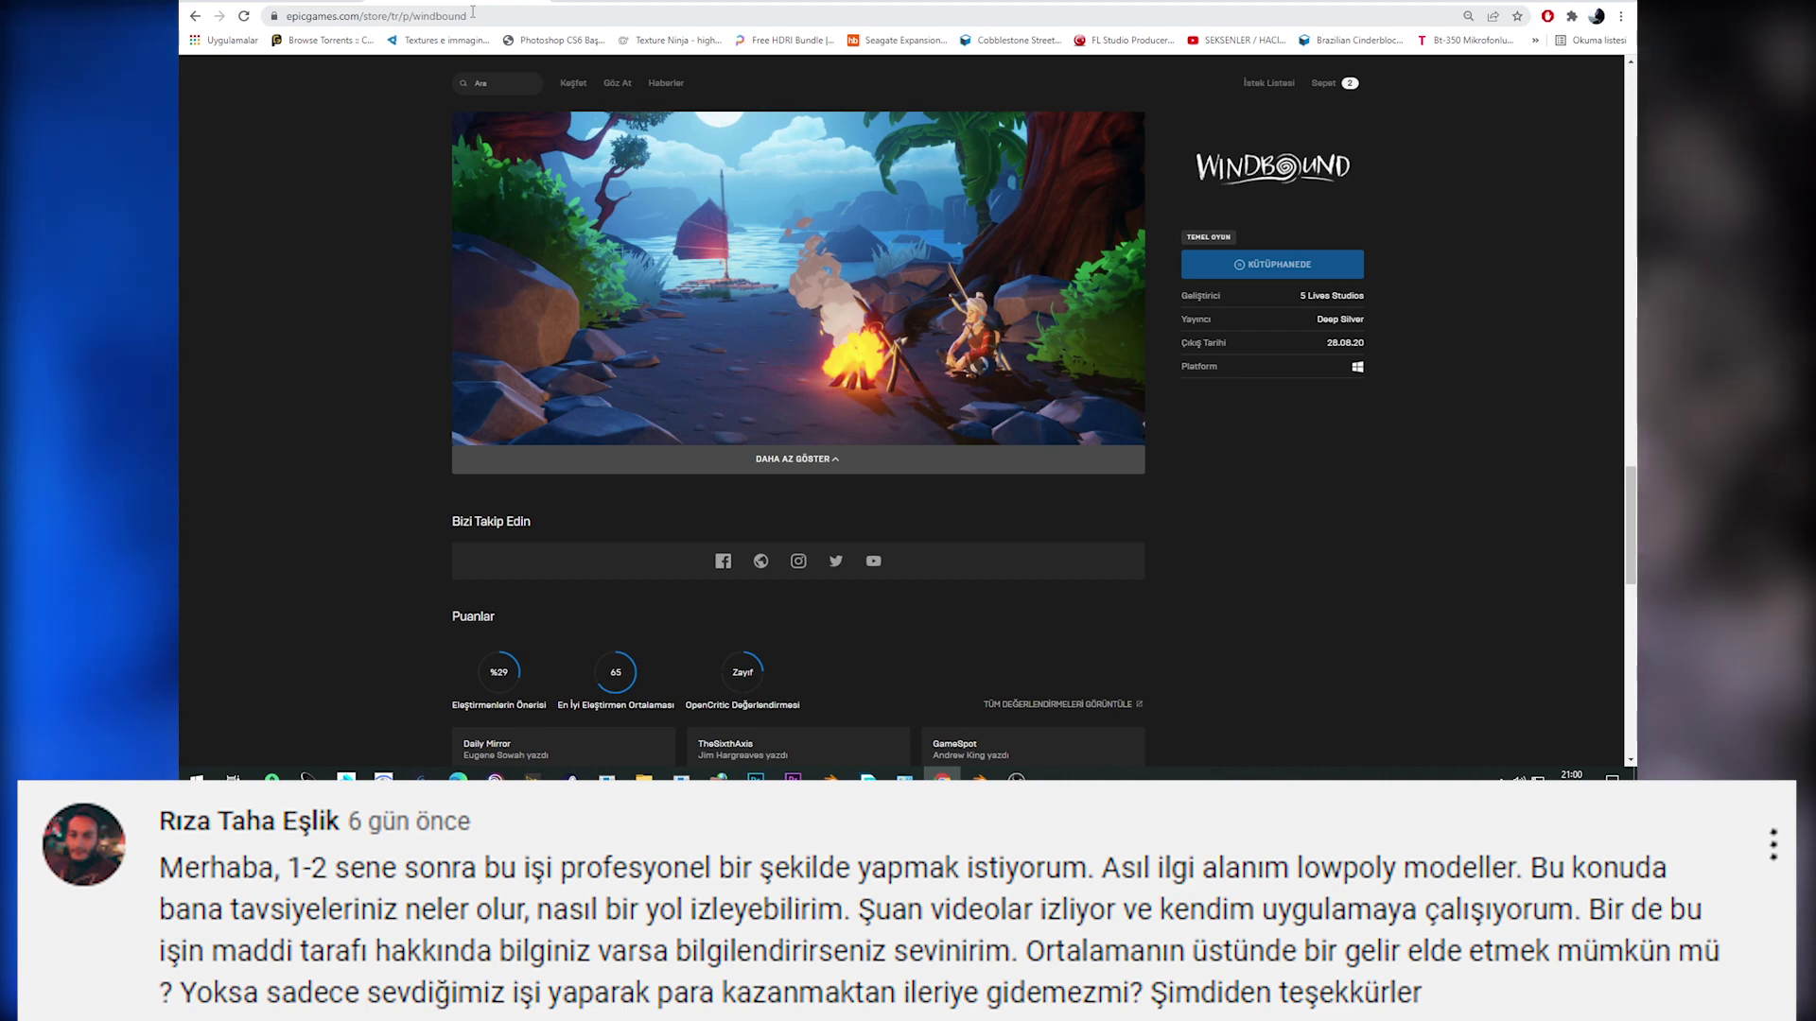
Examine the low-poly game art on the Windbound page in the Epic Games store.
scroll(197, 232, "up", 6)
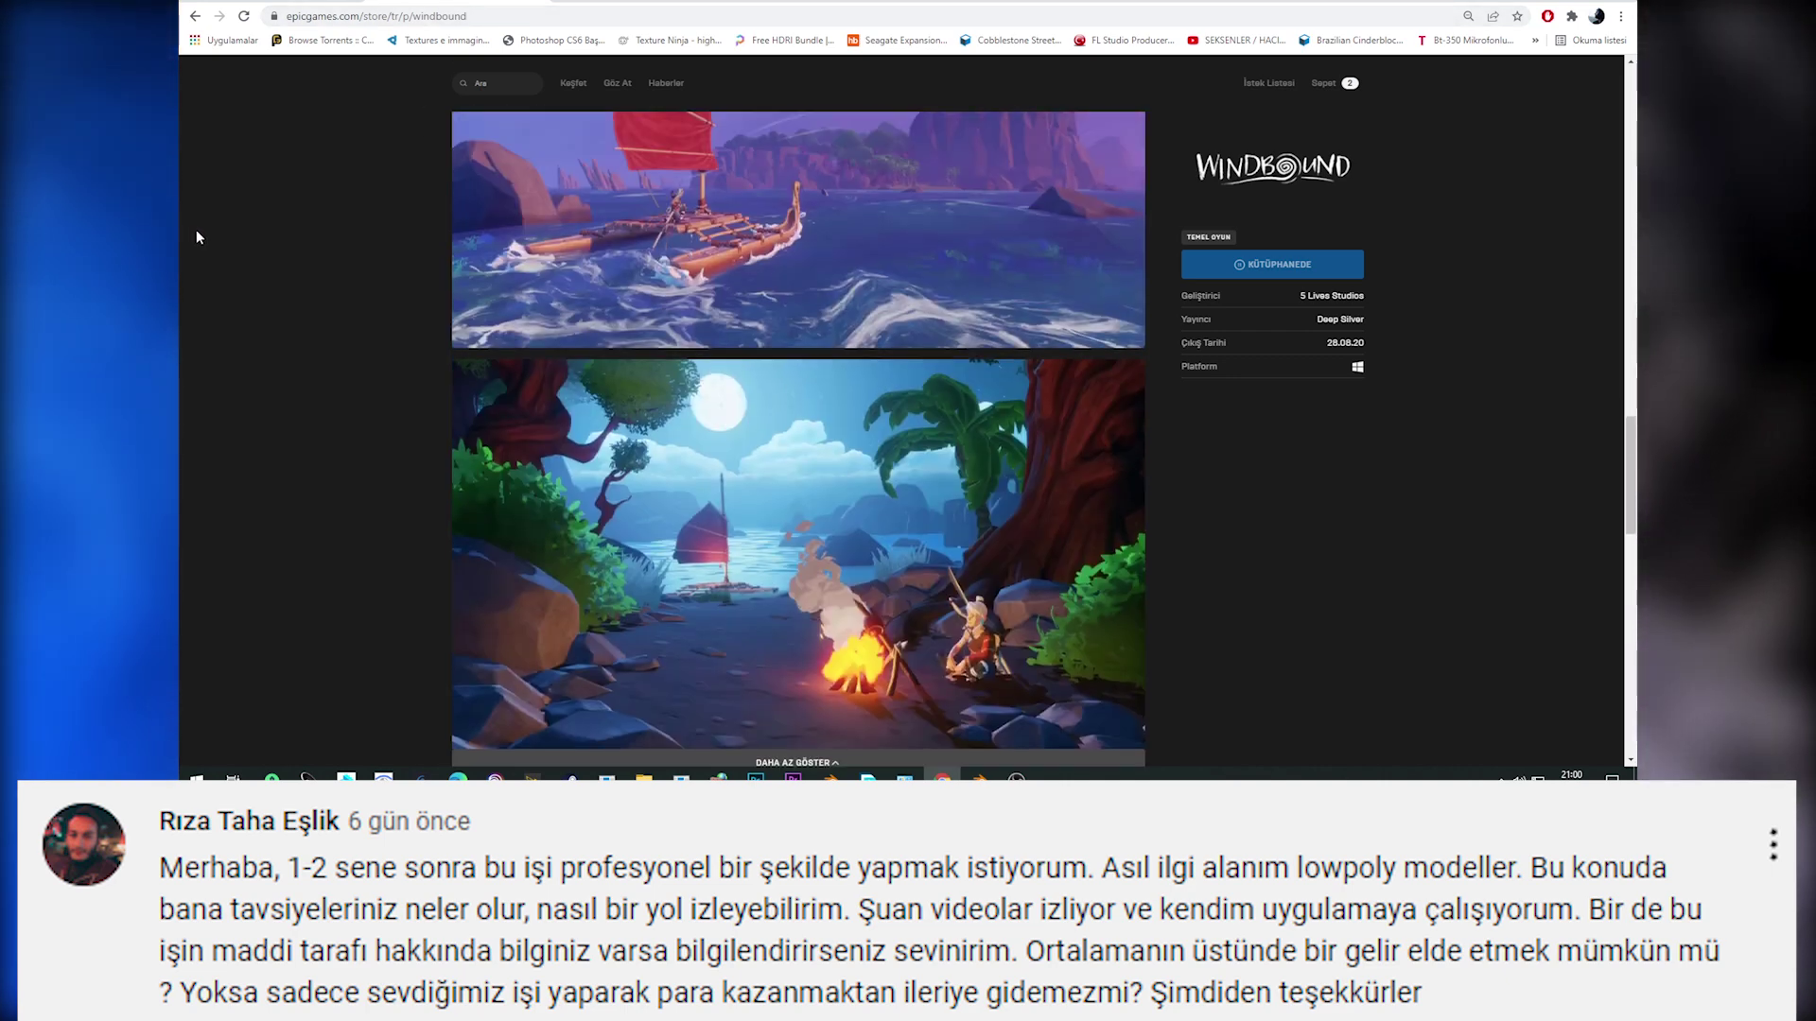
scroll(199, 232, "up", 8)
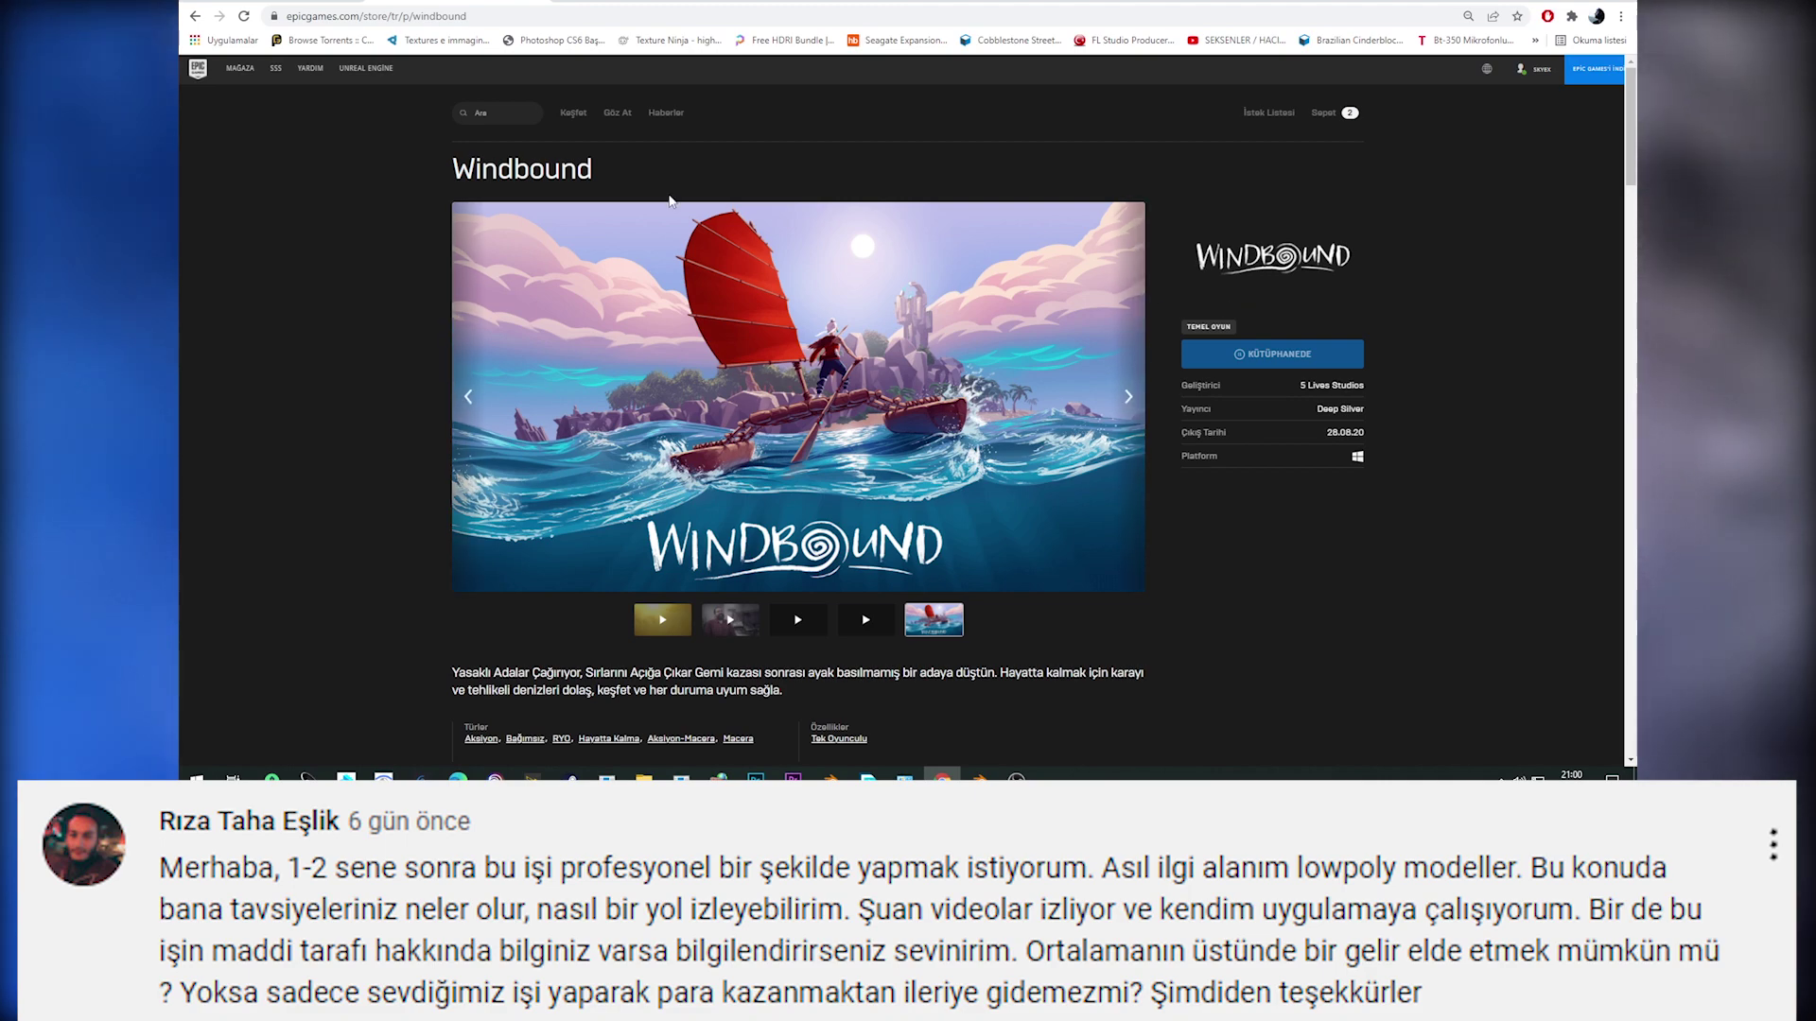
scroll(454, 259, "down", 10)
scroll(456, 259, "down", 5)
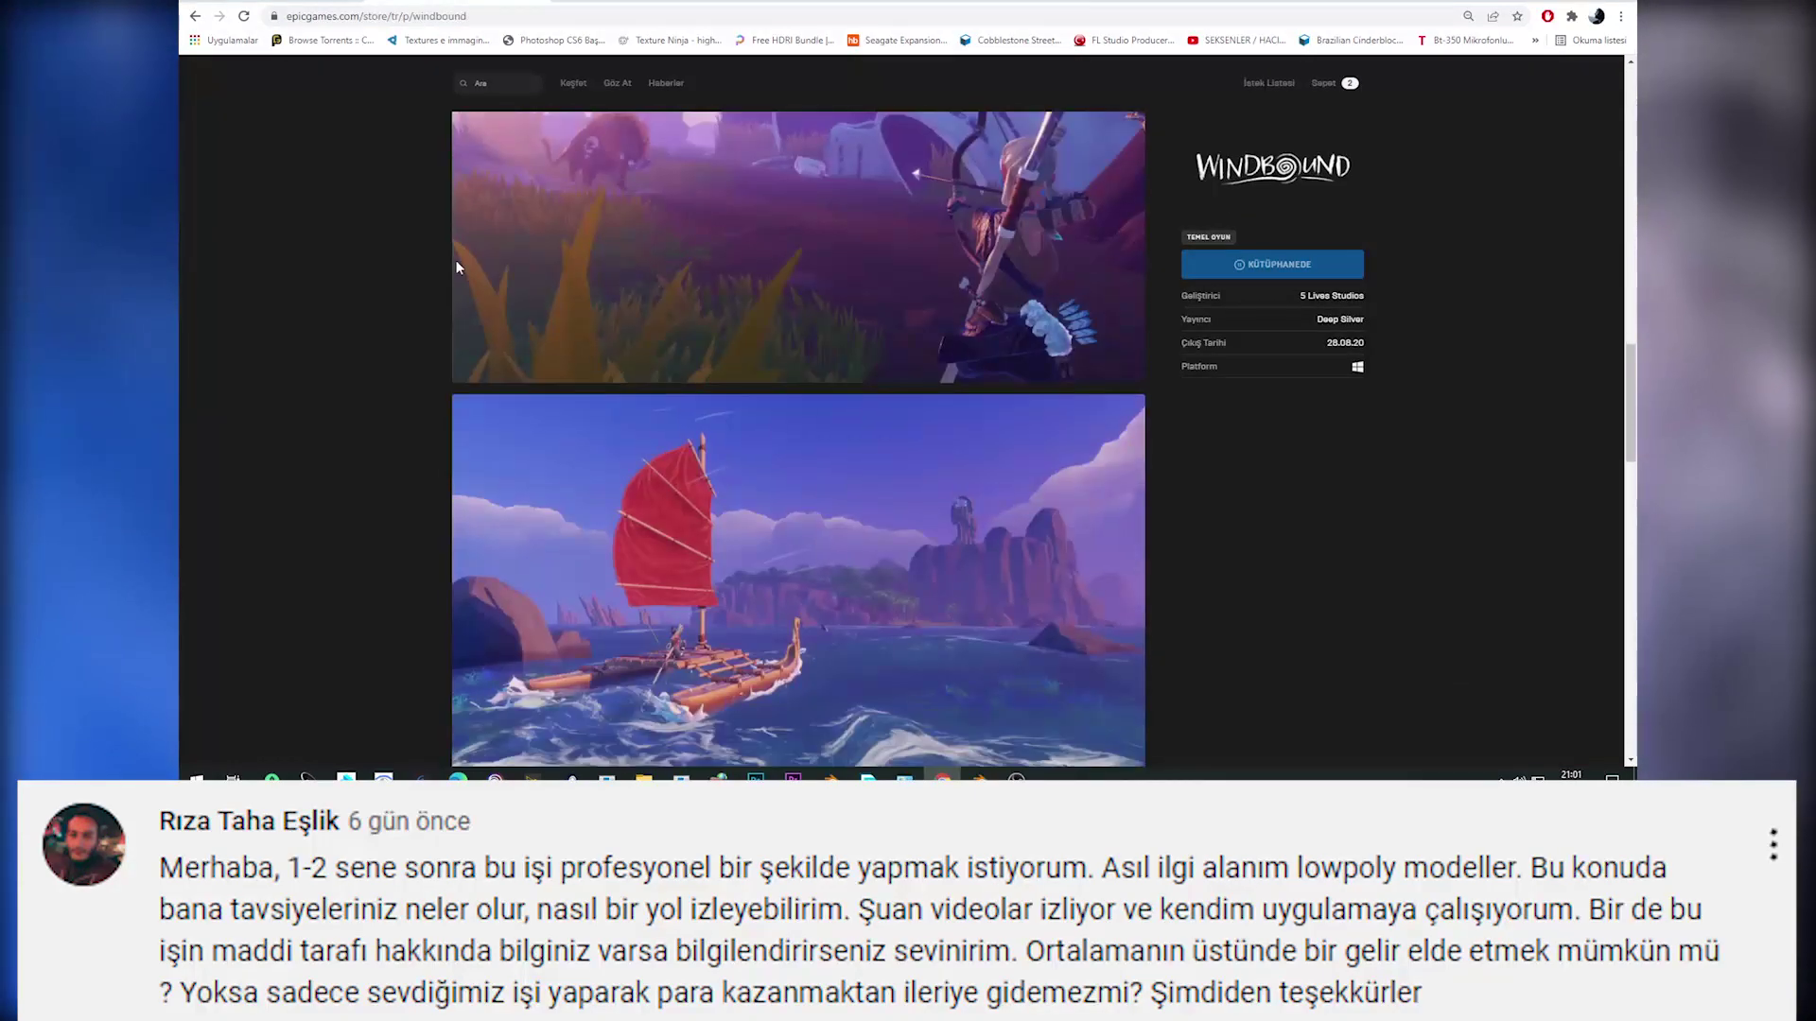
scroll(456, 259, "down", 2)
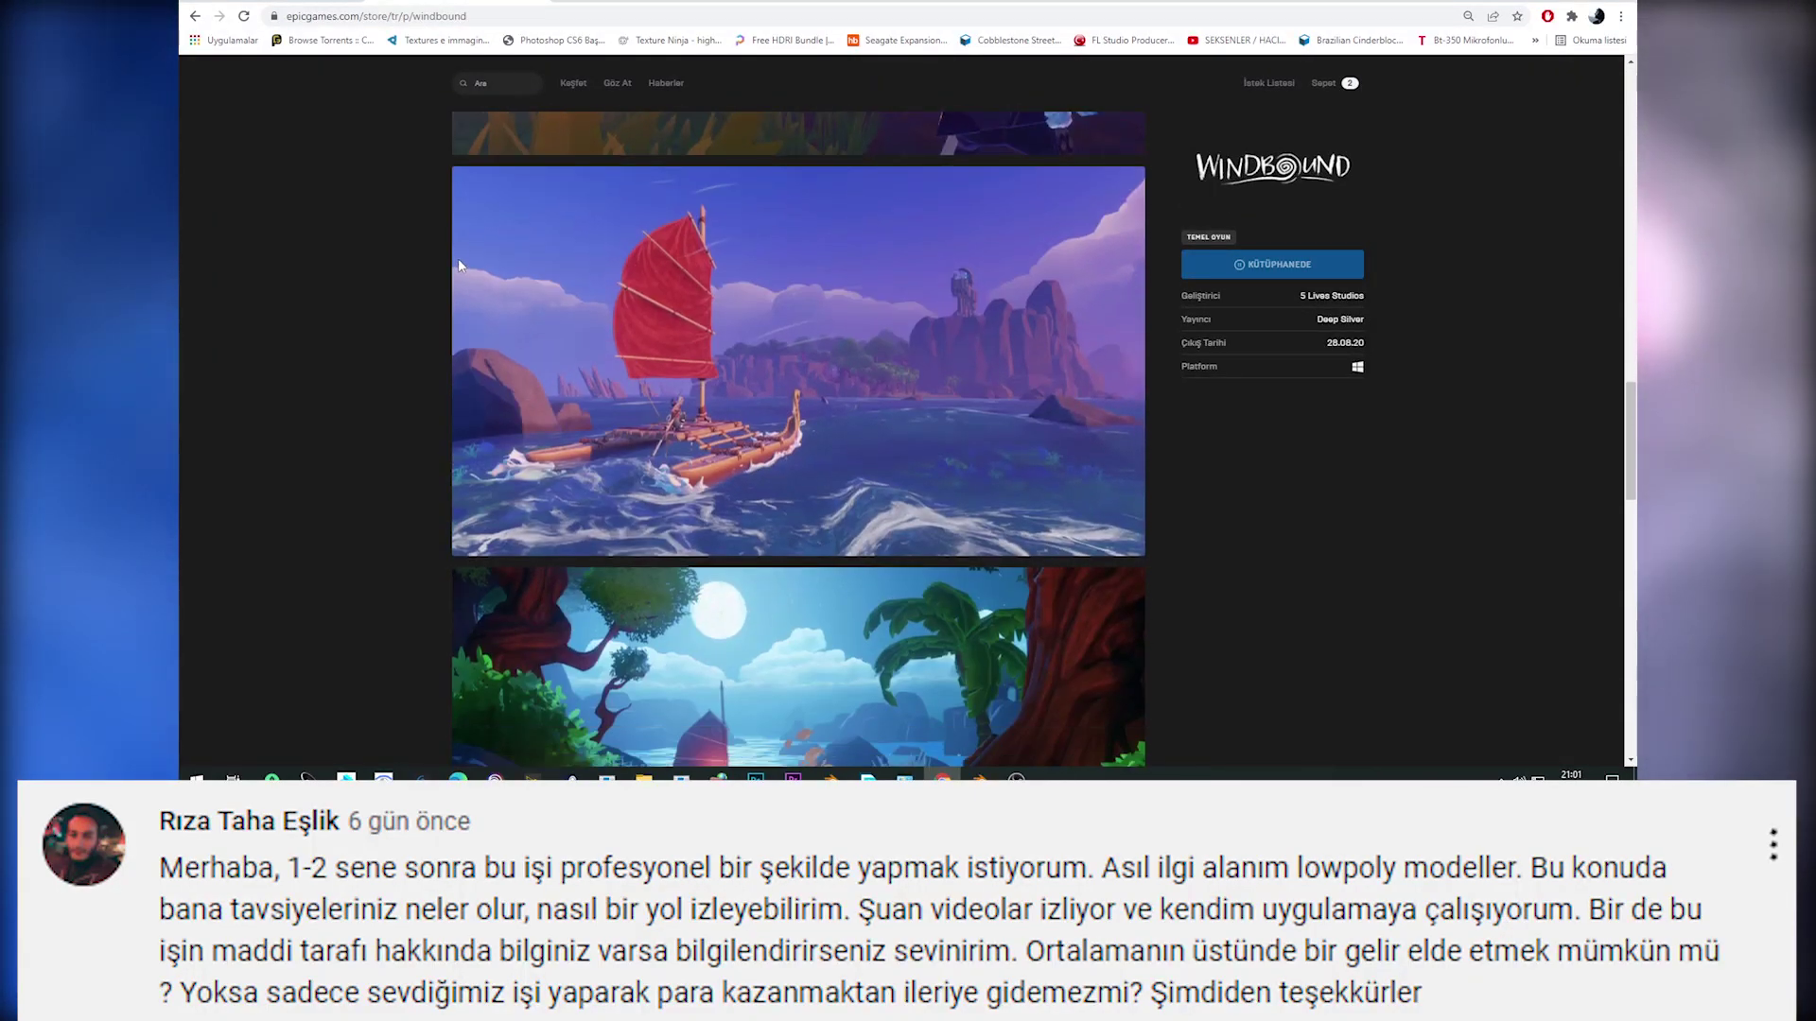
scroll(459, 266, "down", 4)
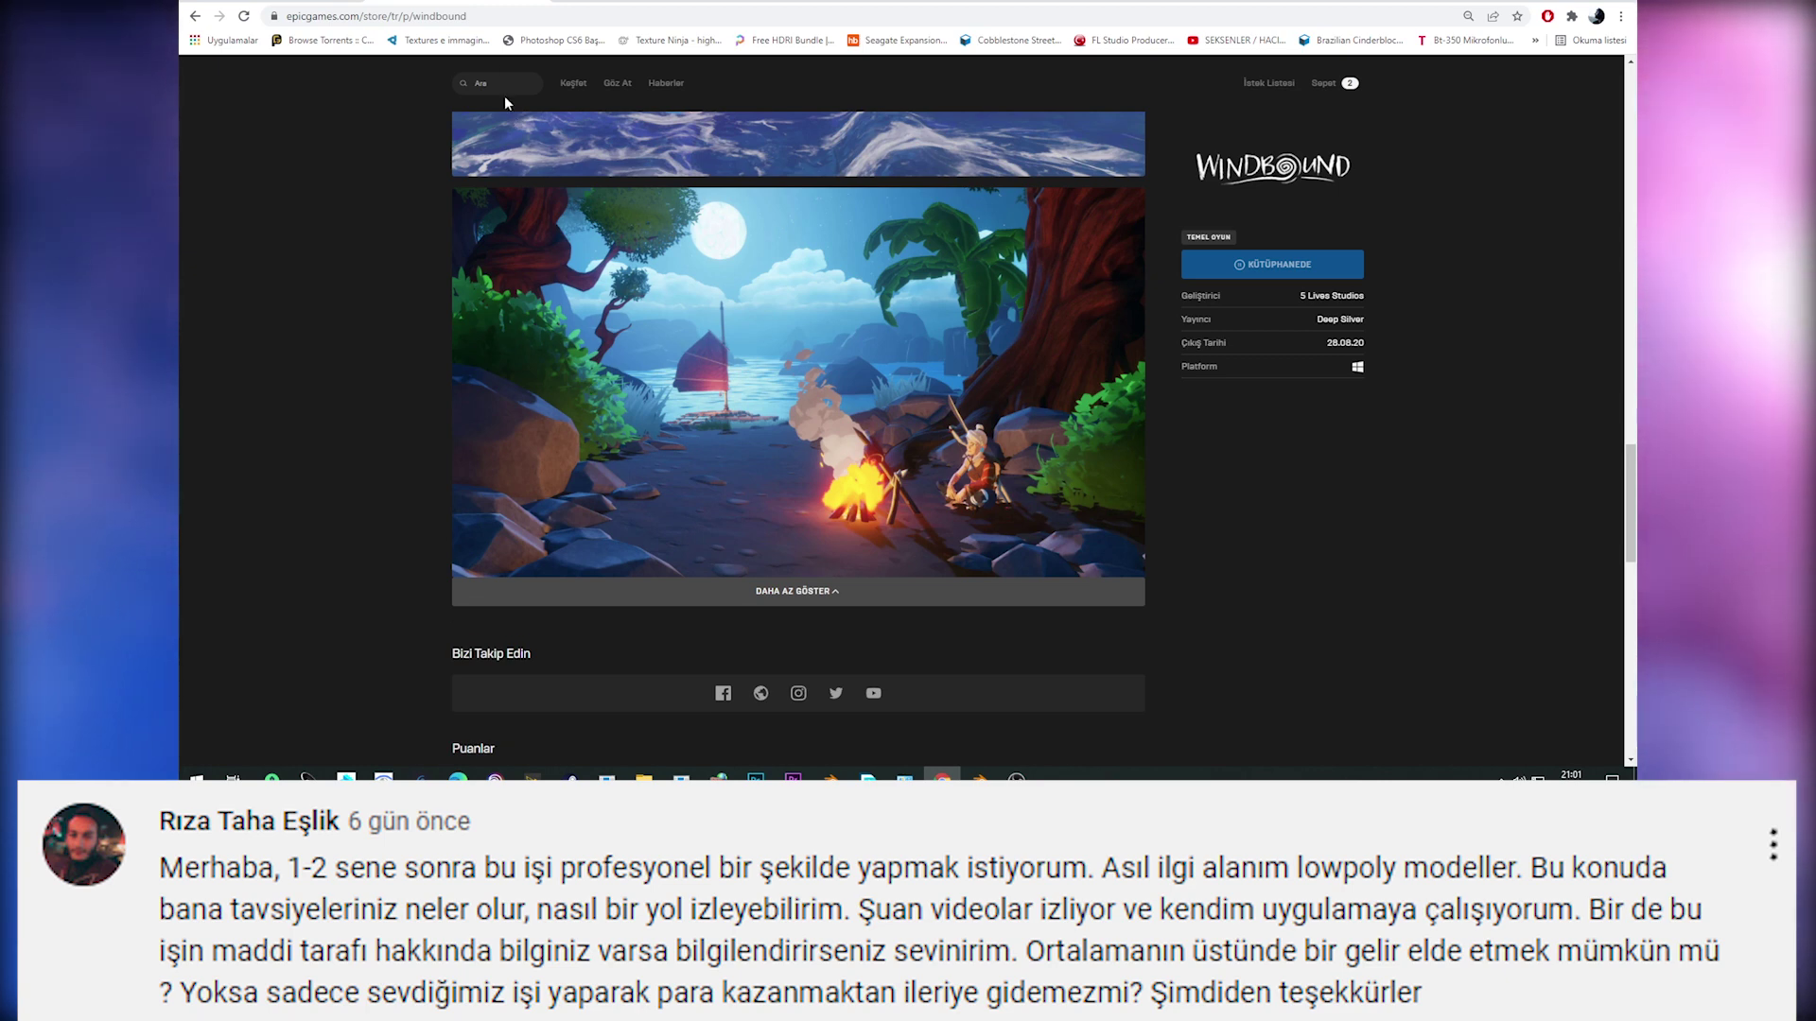
Switch to the Windbound website and browse the enlarged screenshots in its gallery.
key("ctrl+Tab")
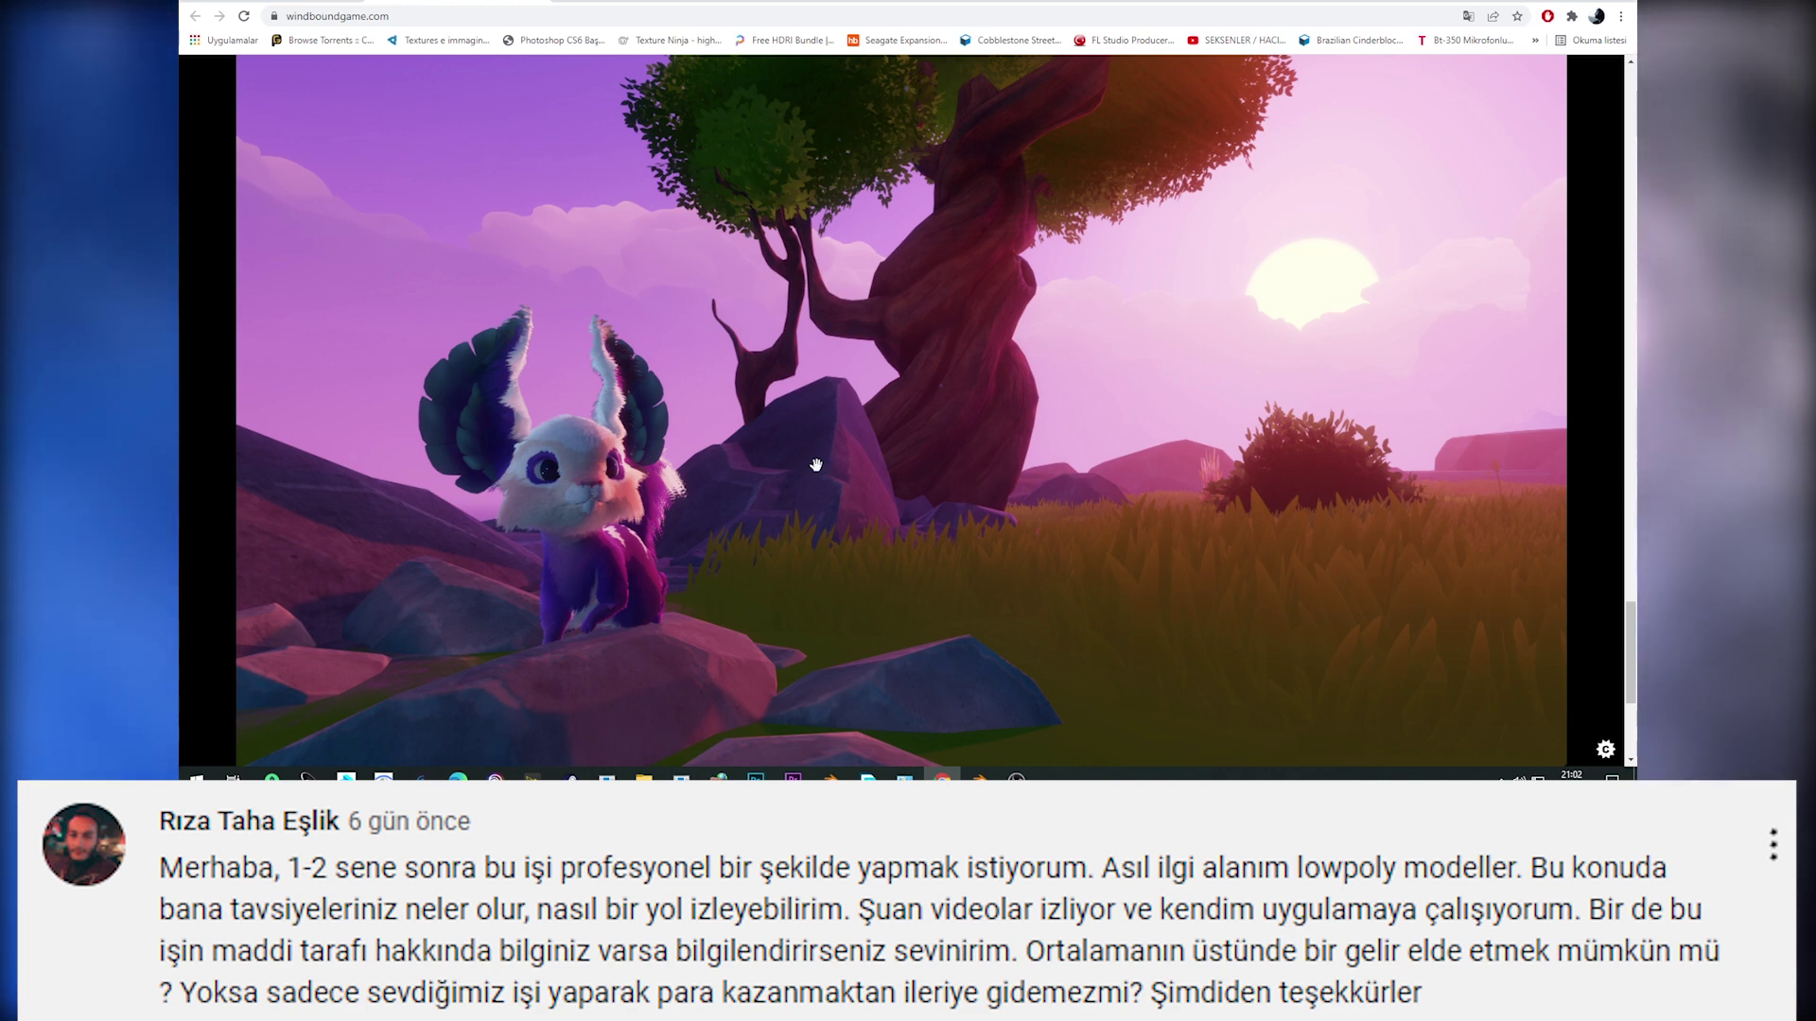
left_click(1601, 421)
left_click(1601, 419)
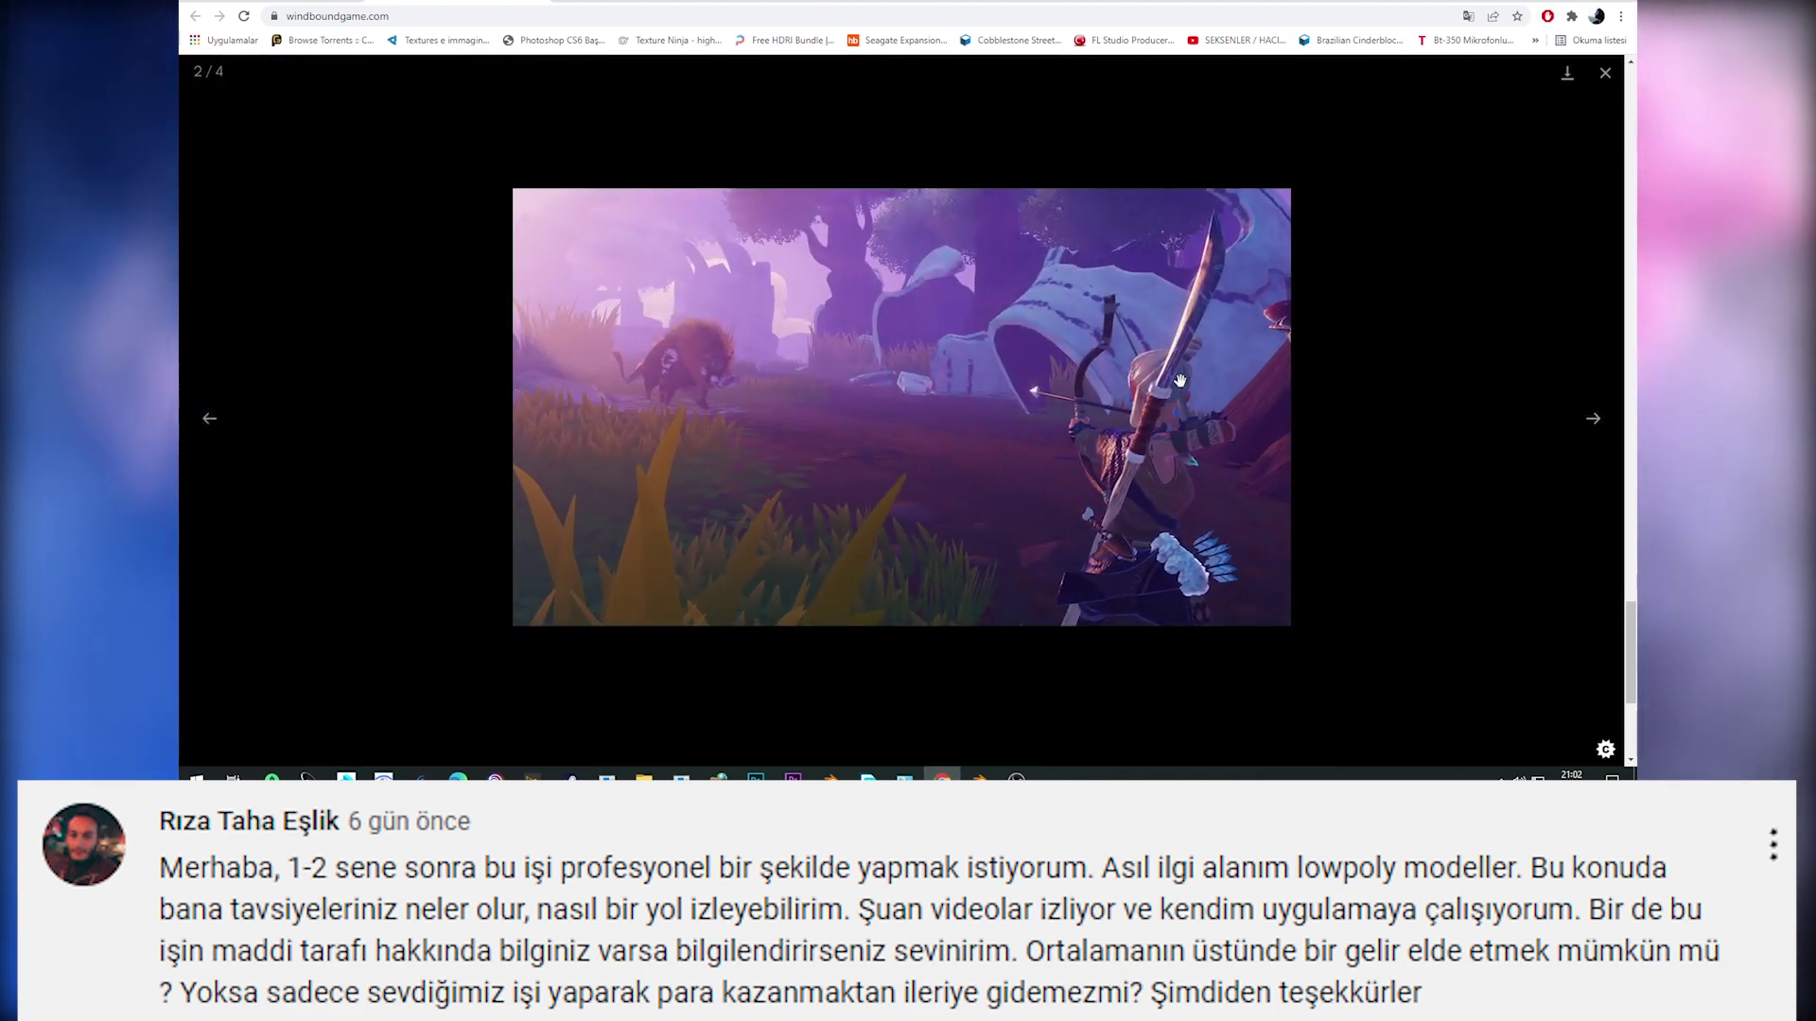
left_click(1602, 422)
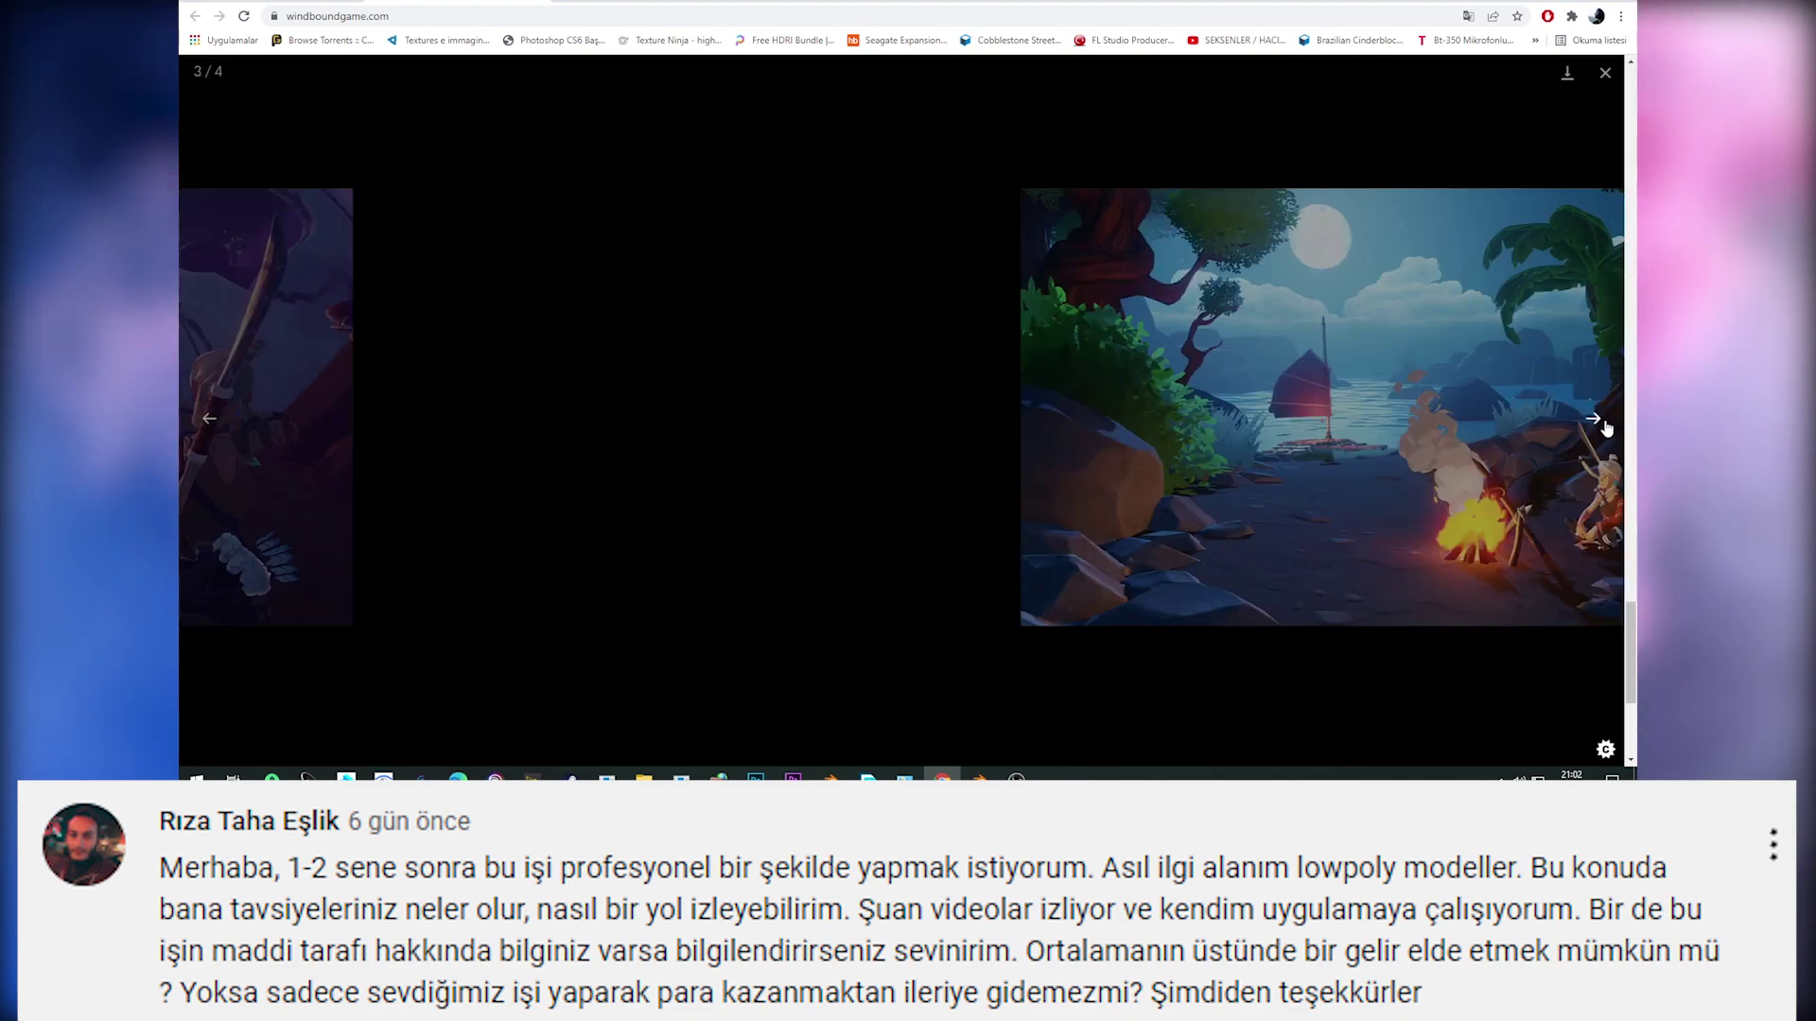
left_click(1601, 423)
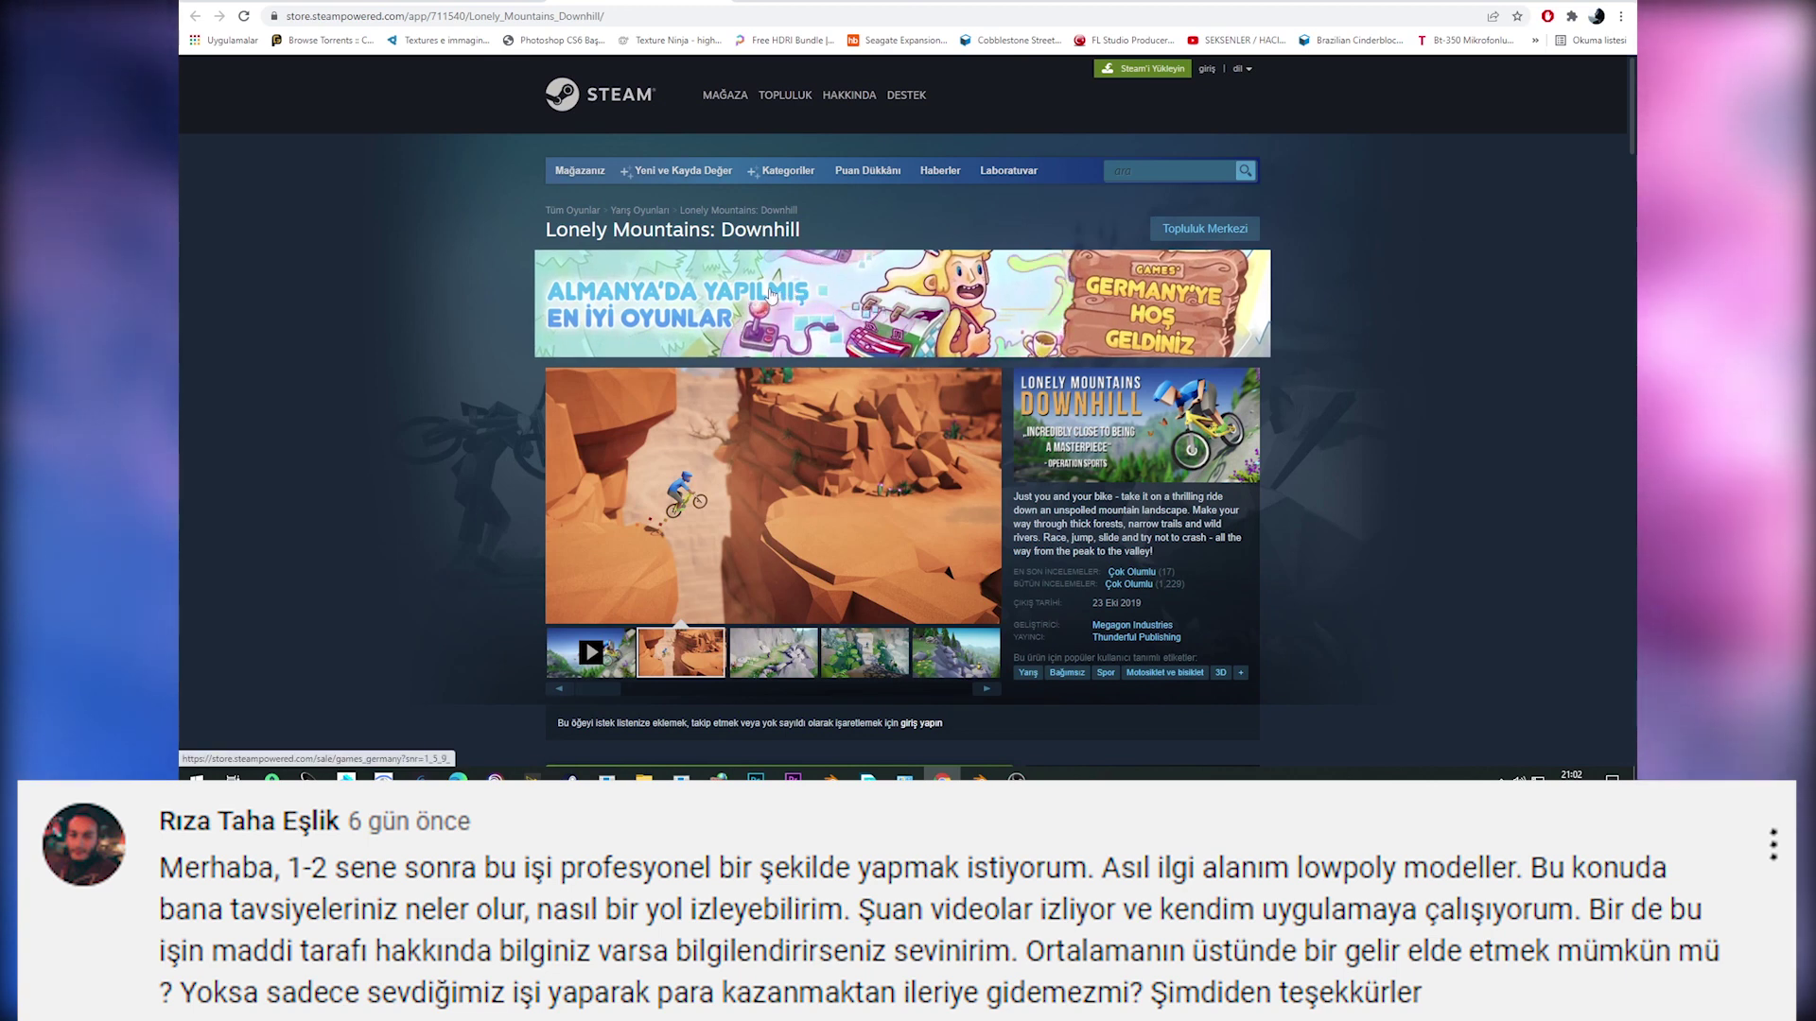
Look over the low-poly cyclist artwork on the Lonely Mountains: Downhill website.
scroll(775, 295, "down", 1)
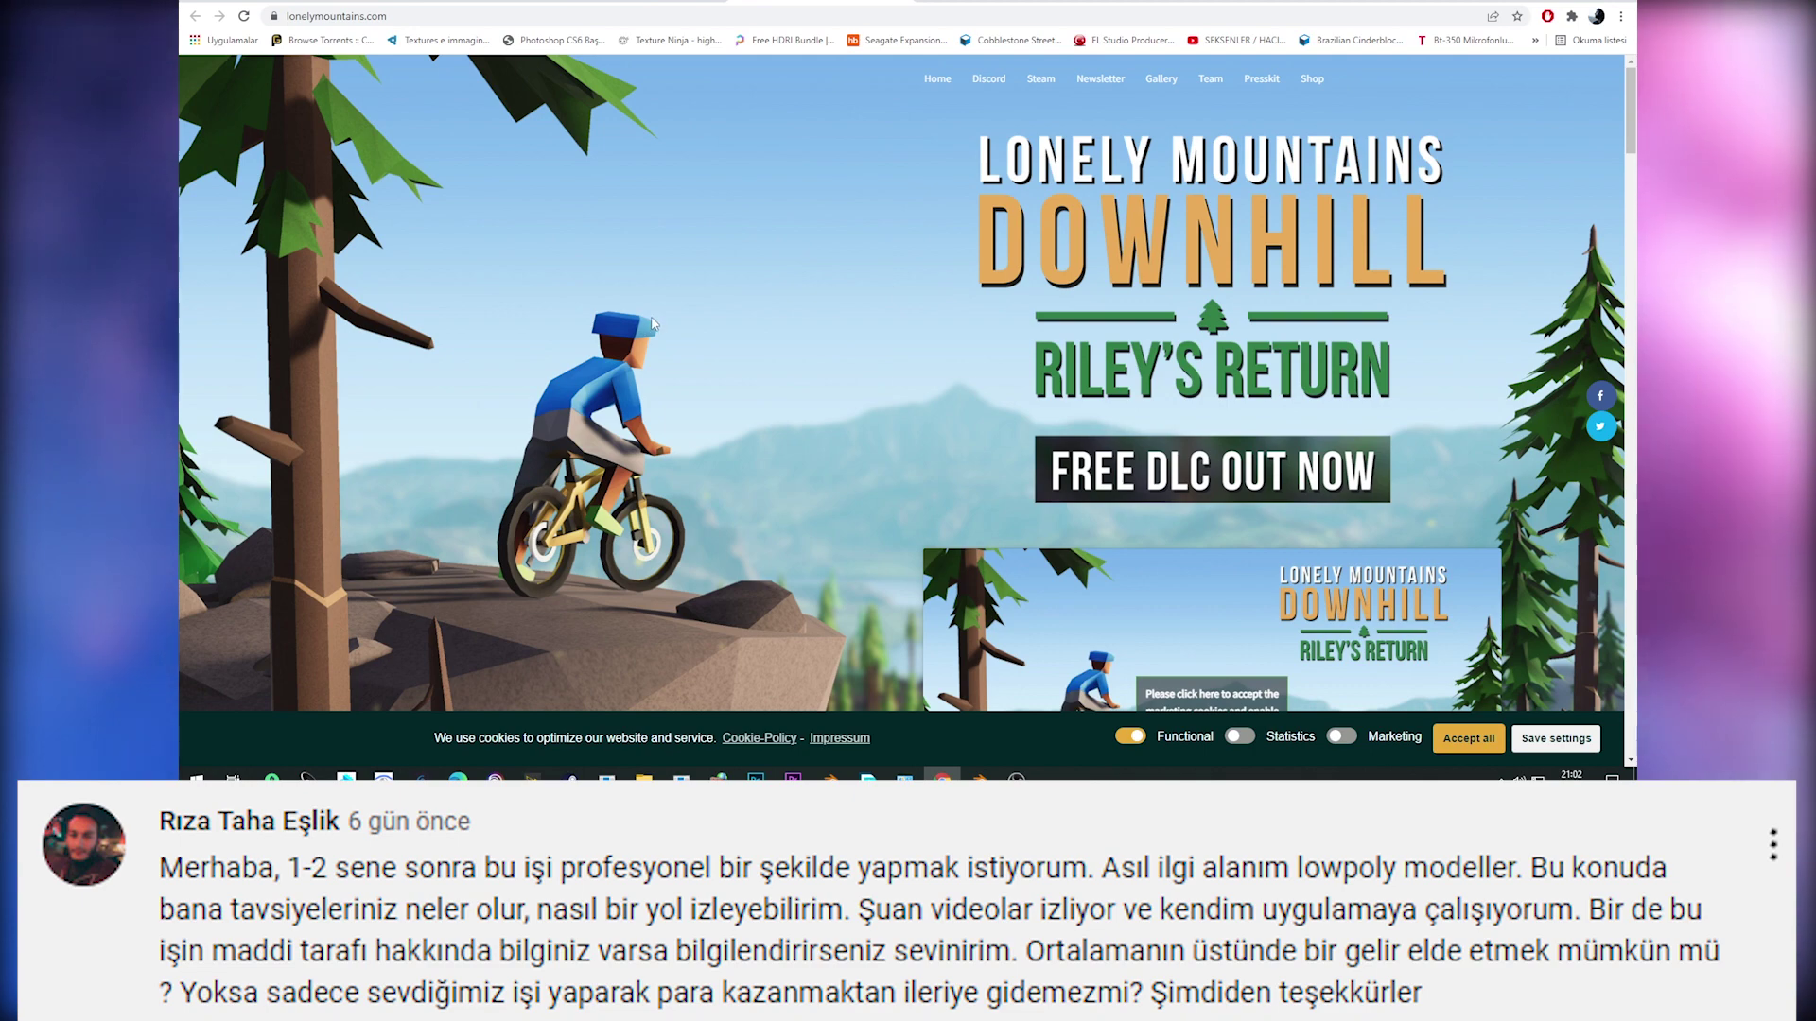
scroll(652, 322, "down", 15)
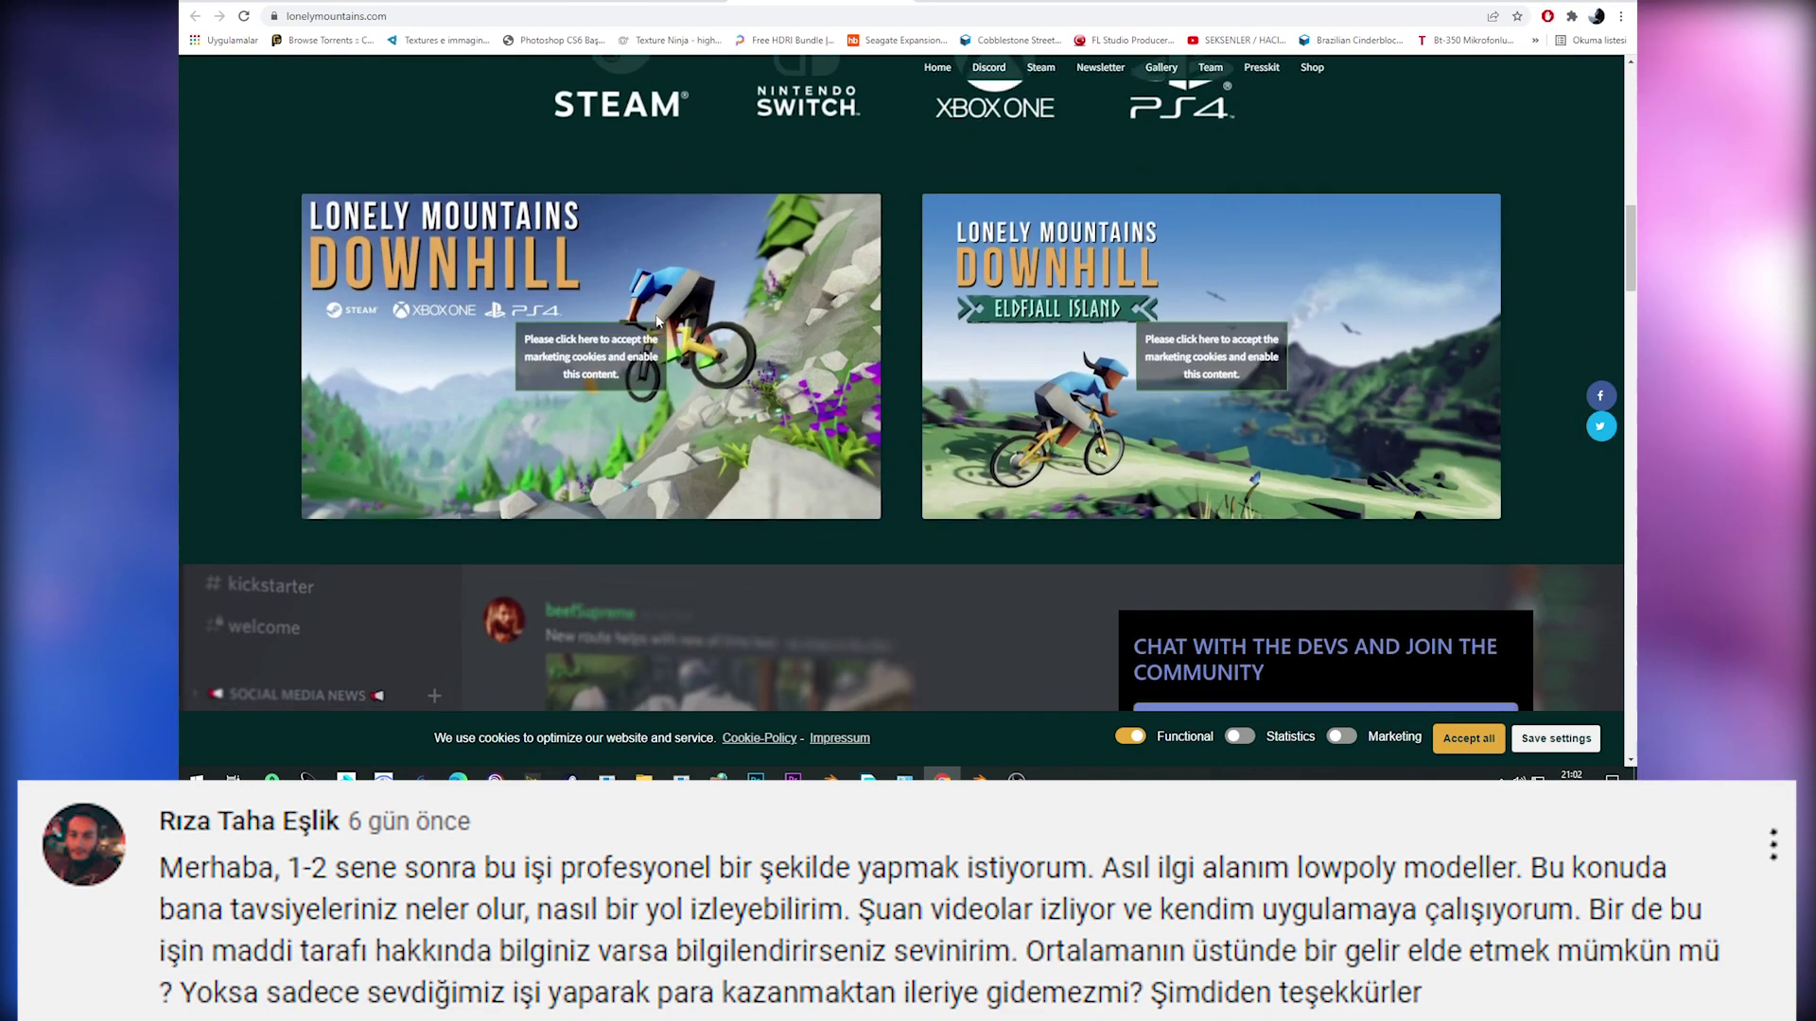
scroll(667, 312, "down", 4)
scroll(757, 340, "up", 2)
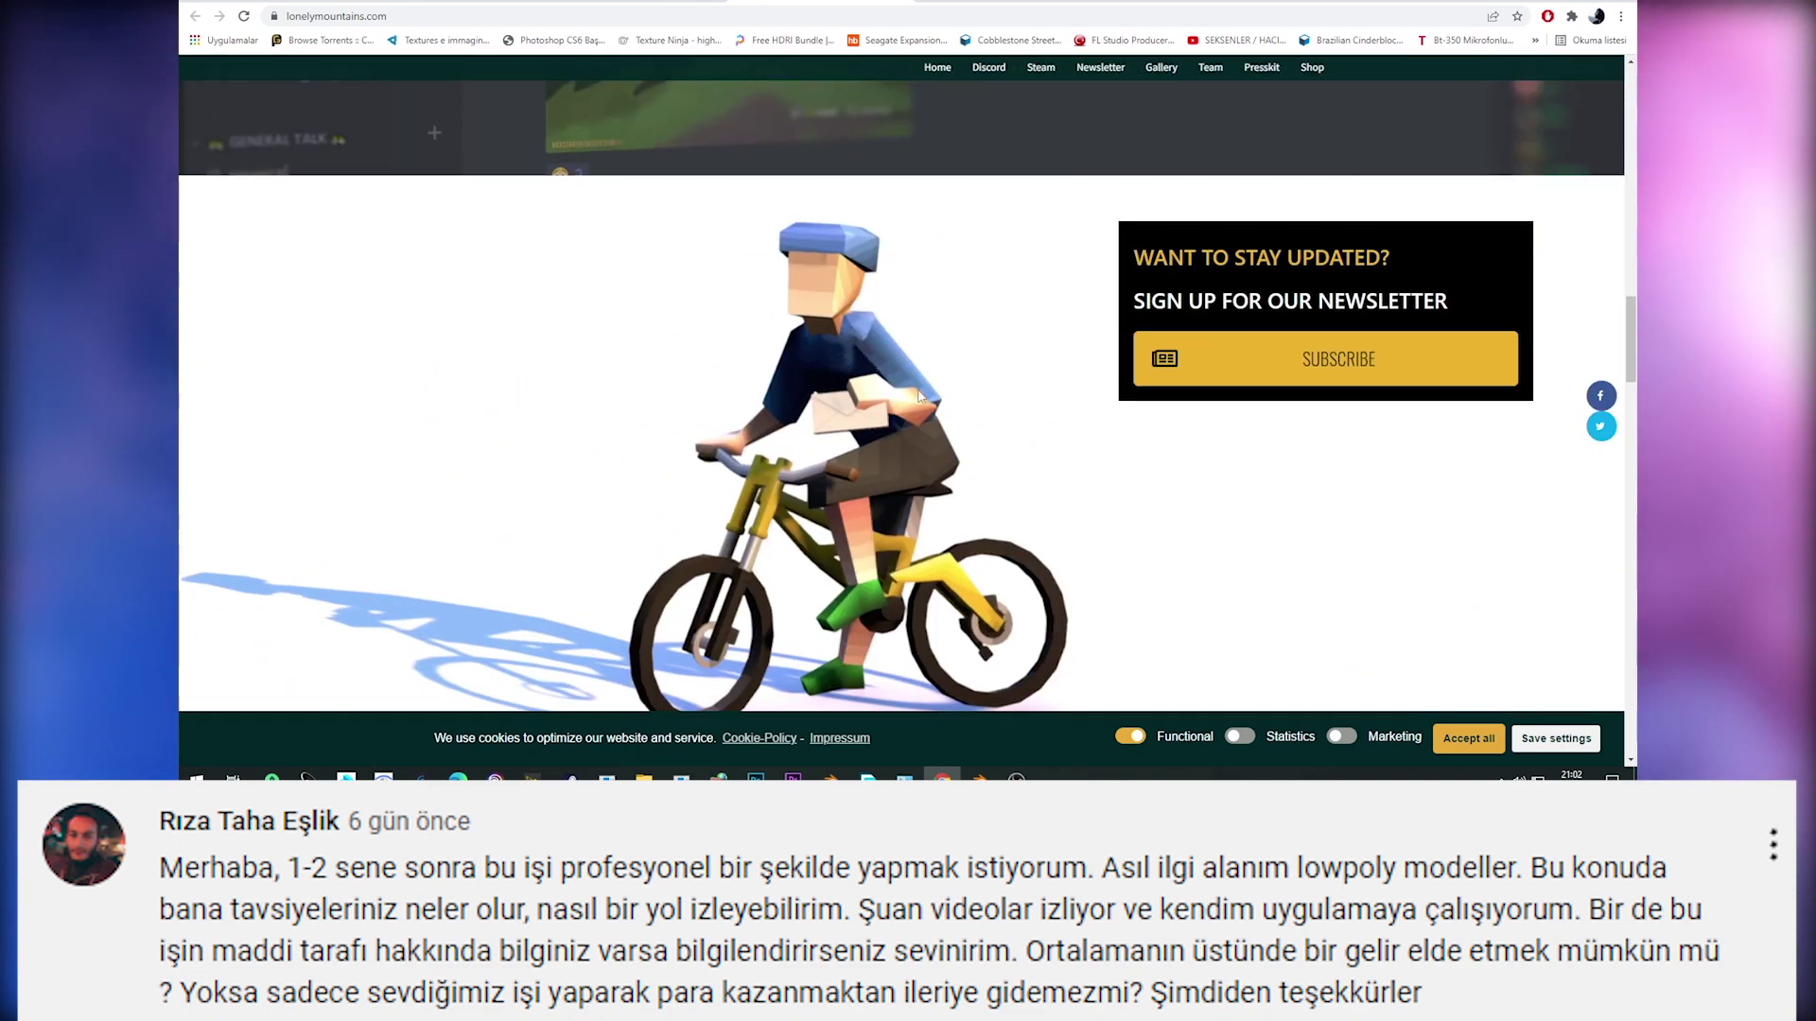
scroll(927, 396, "down", 1)
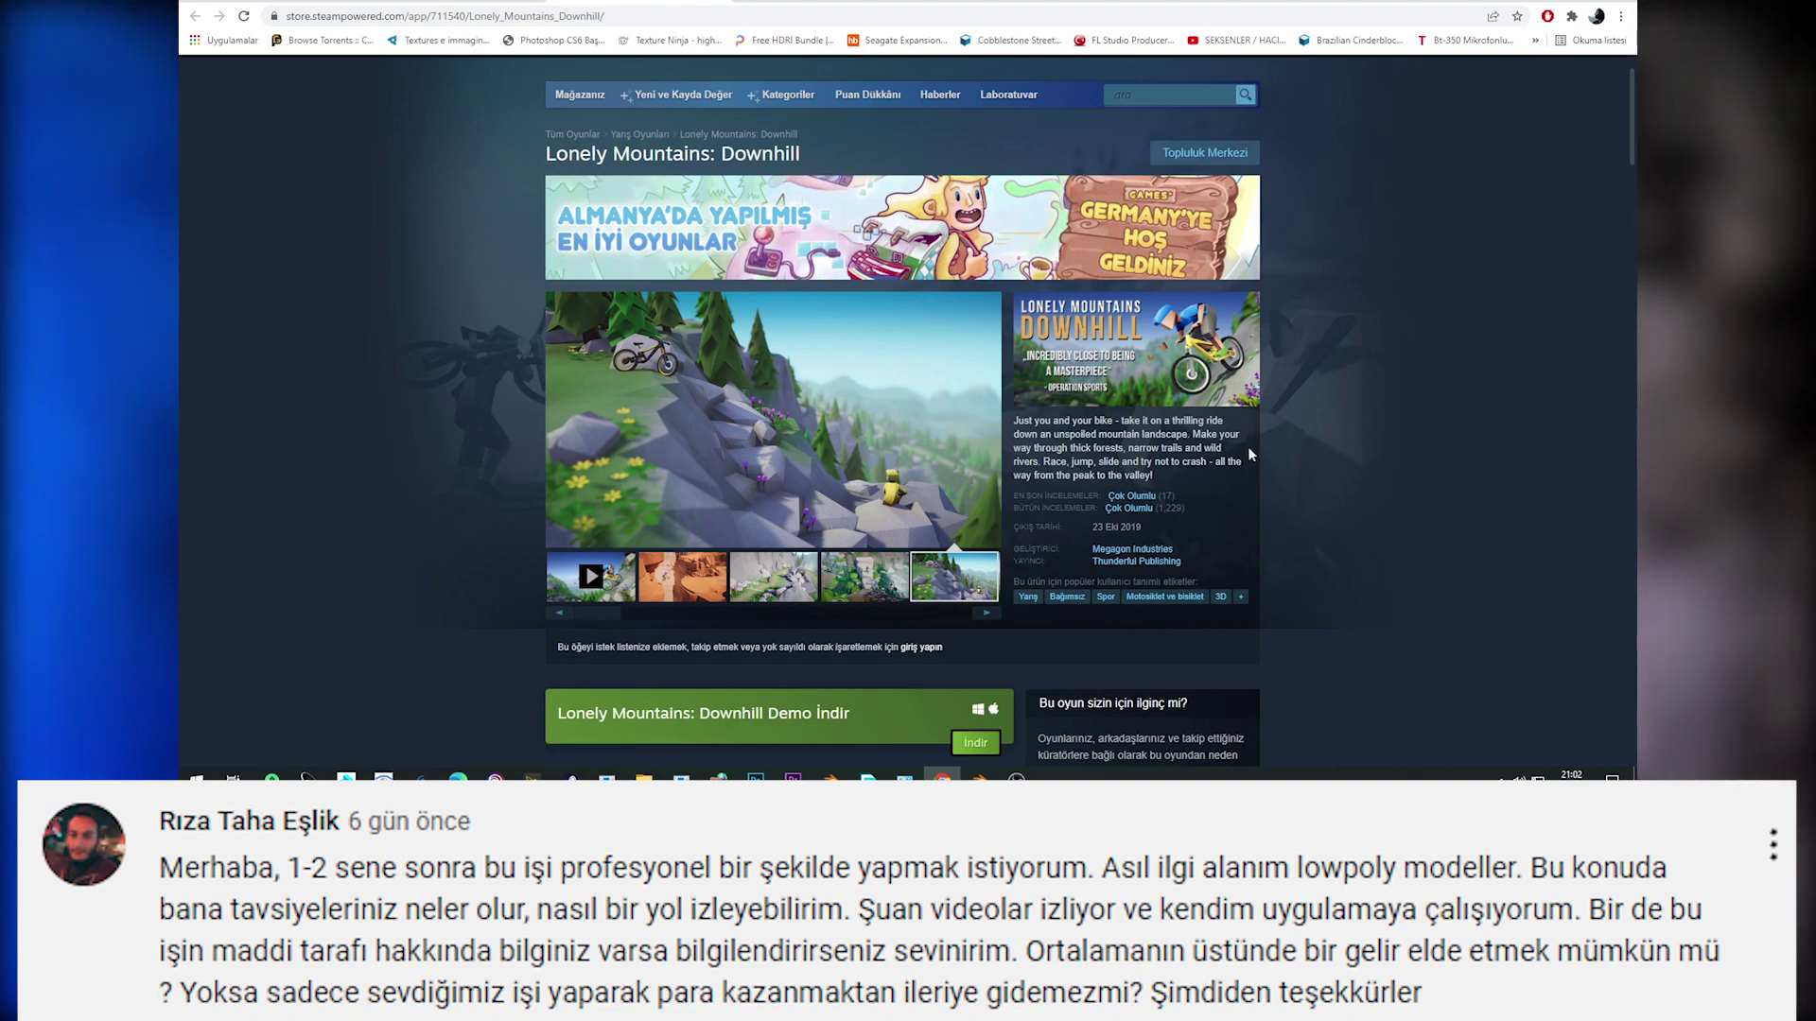
Examine the prices, reviews and screenshots on the Steam store page of Lonely Mountains: Downhill.
scroll(1513, 387, "down", 10)
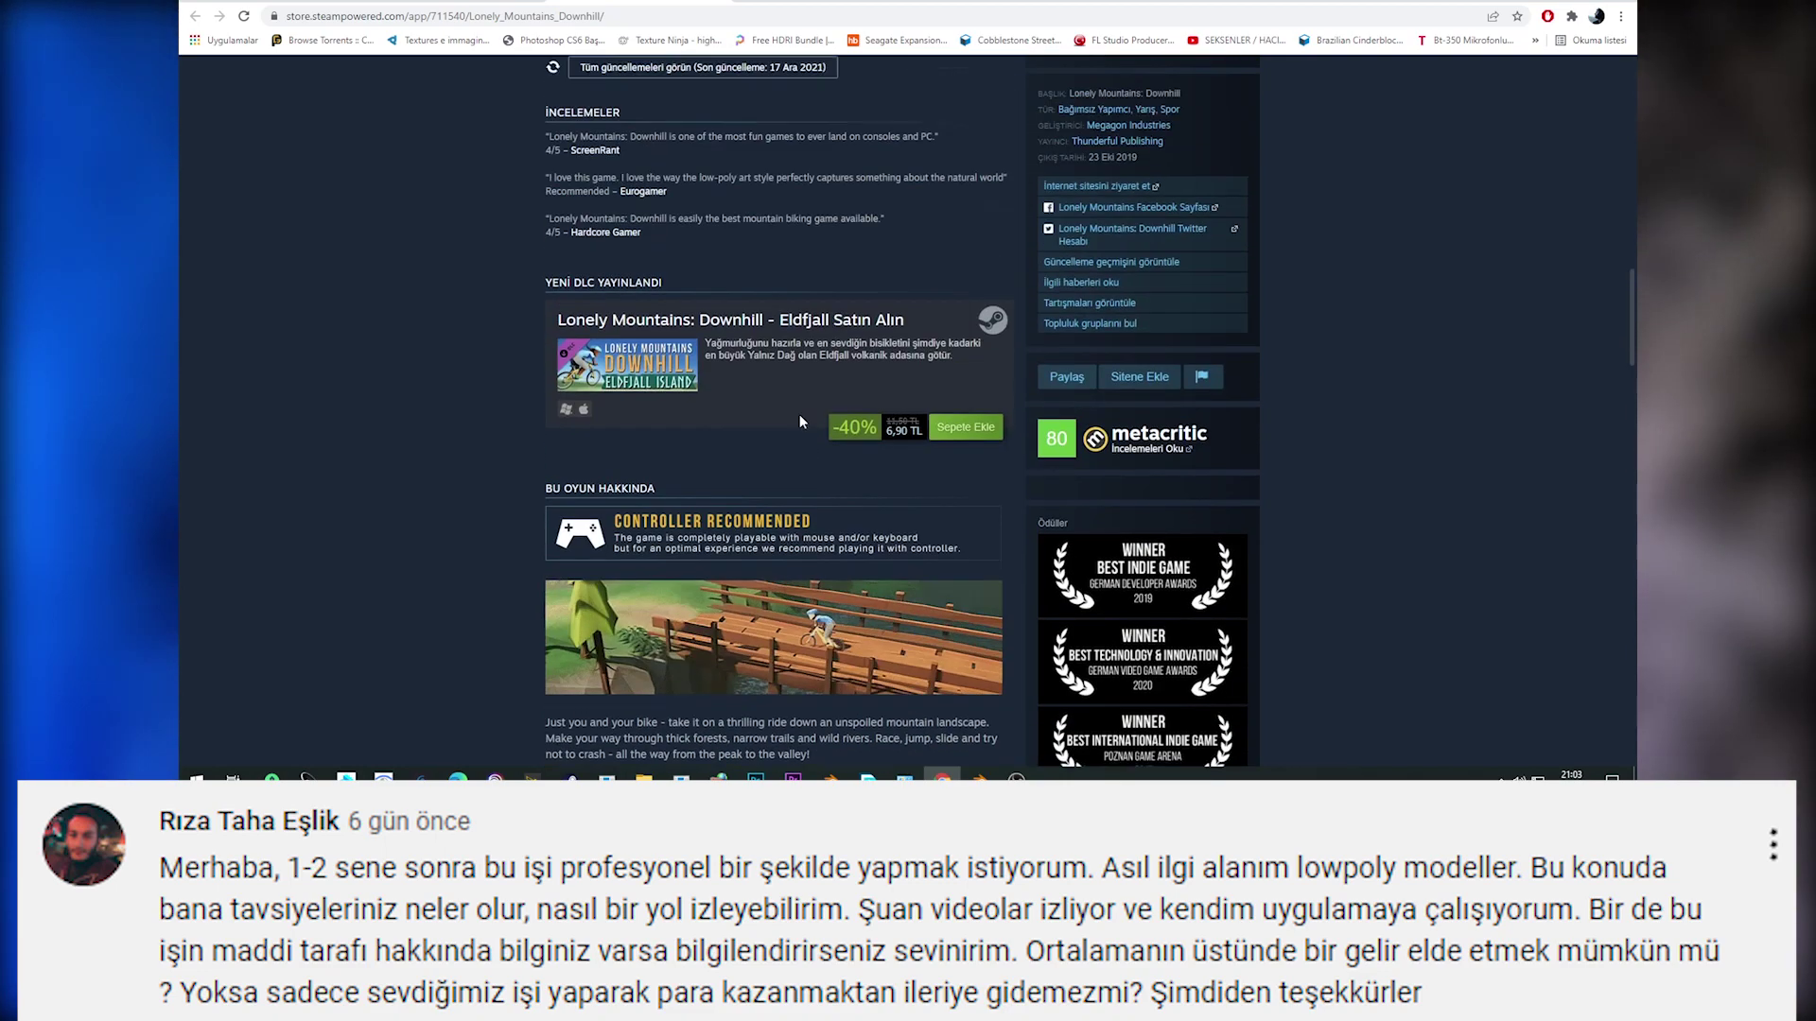
scroll(798, 416, "up", 2)
scroll(872, 448, "up", 3)
scroll(876, 469, "down", 3)
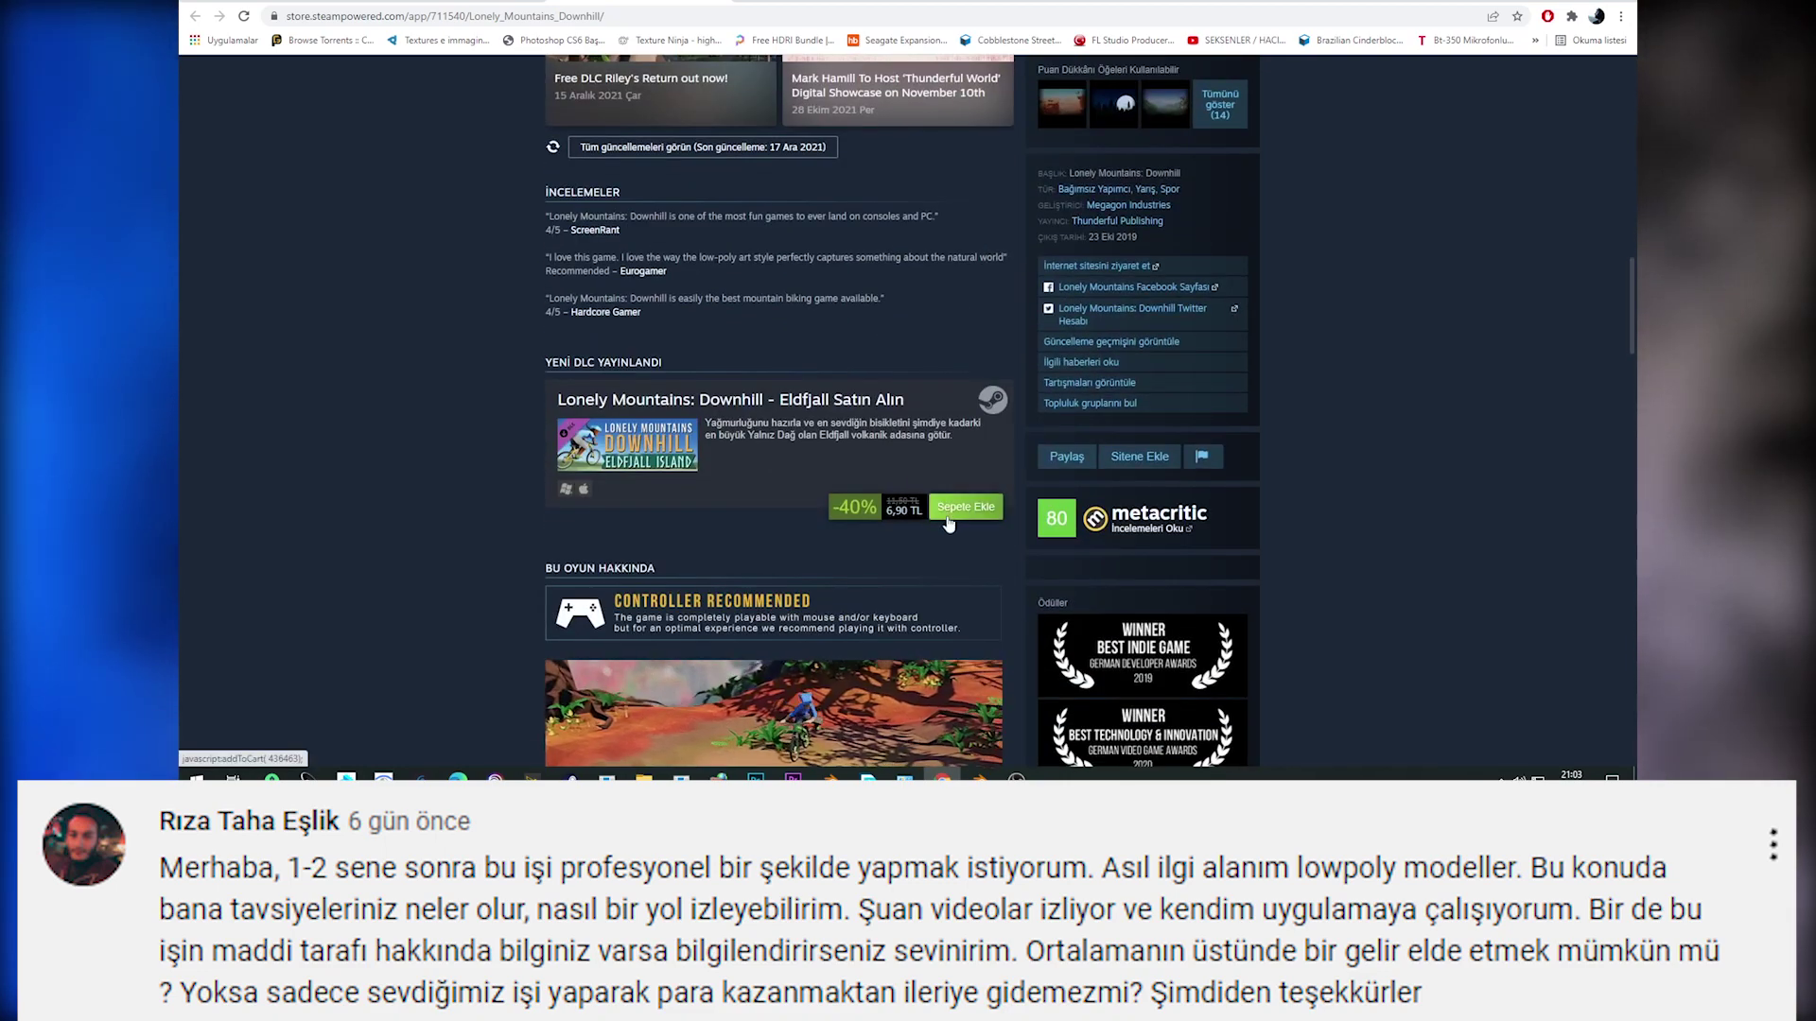
scroll(897, 525, "up", 6)
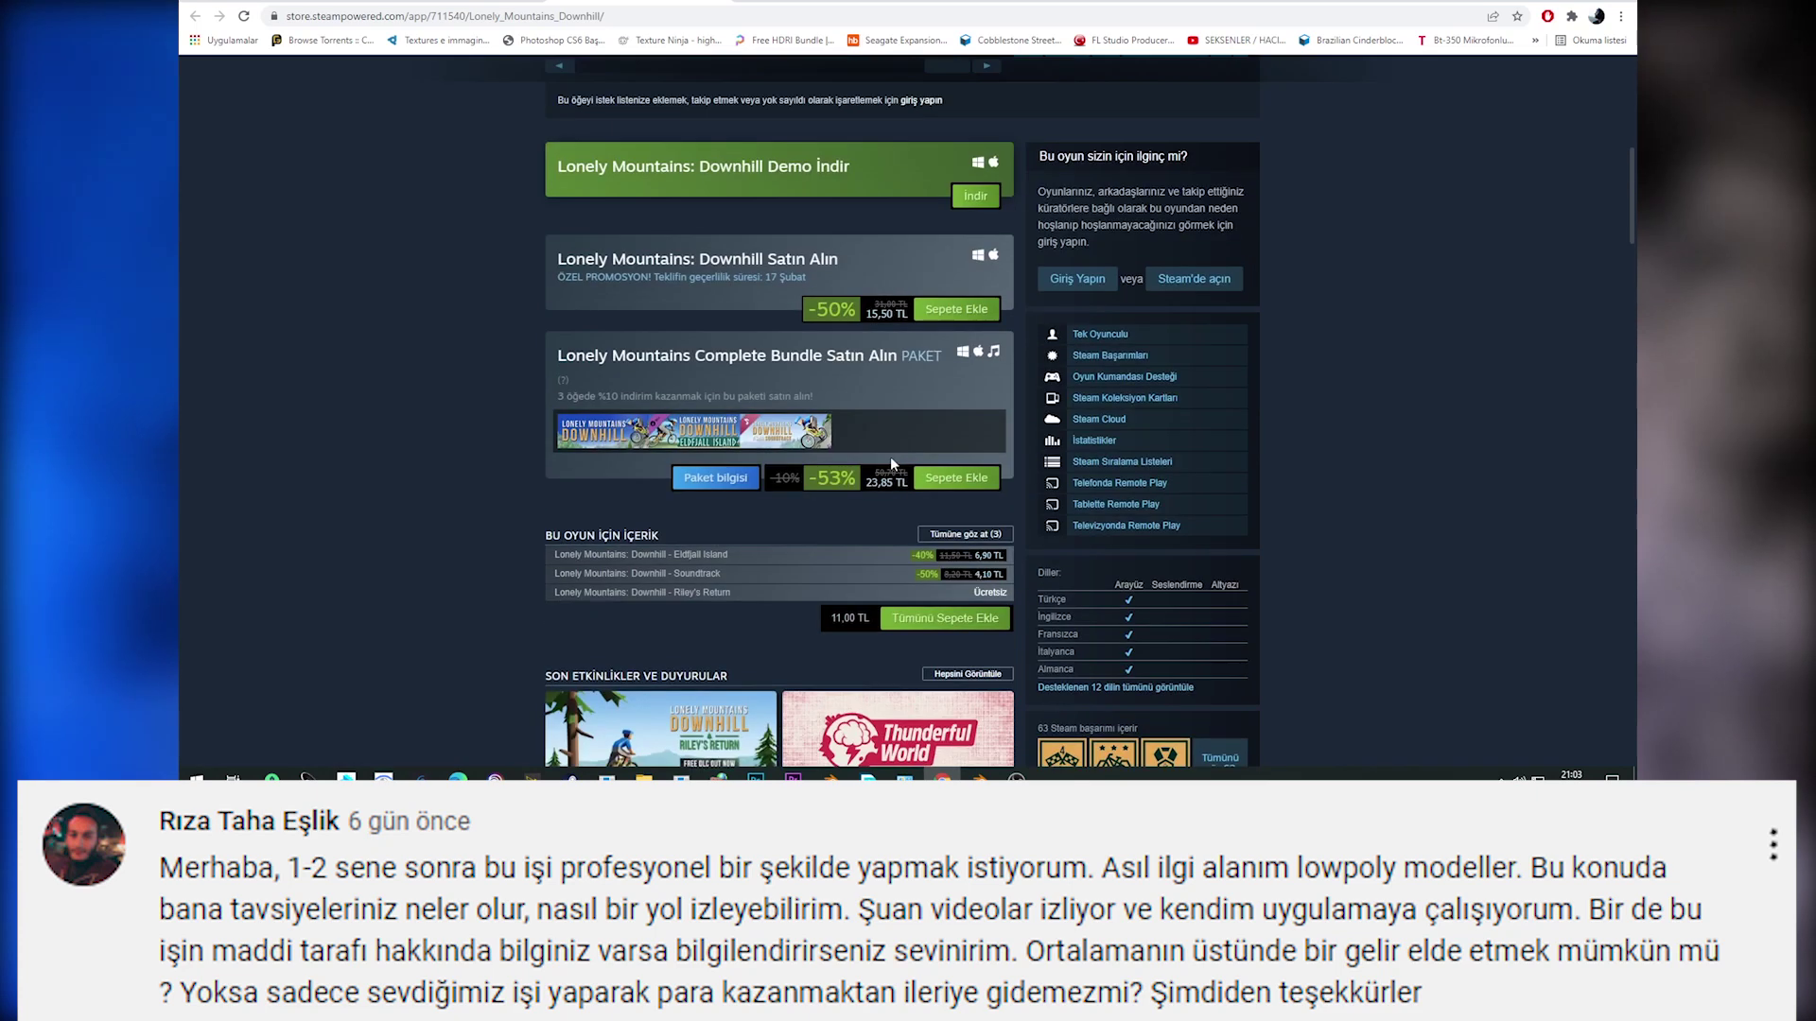
scroll(887, 327, "up", 1)
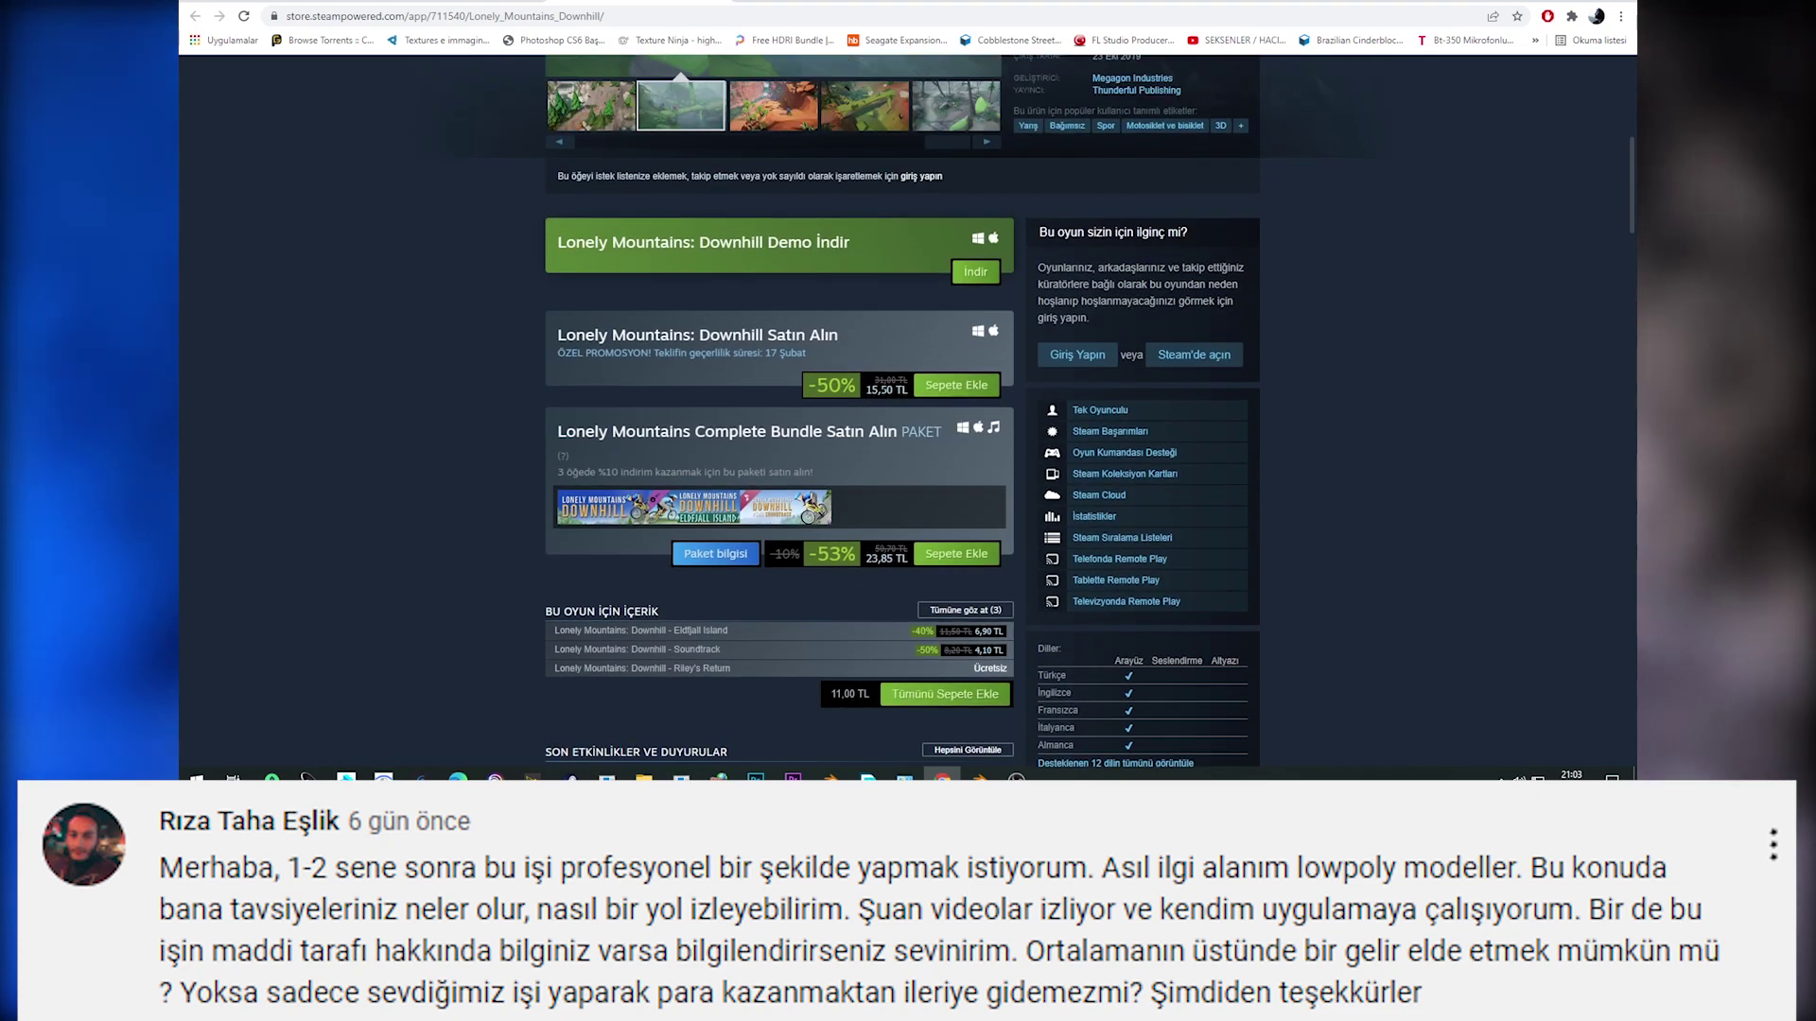
scroll(887, 327, "up", 2)
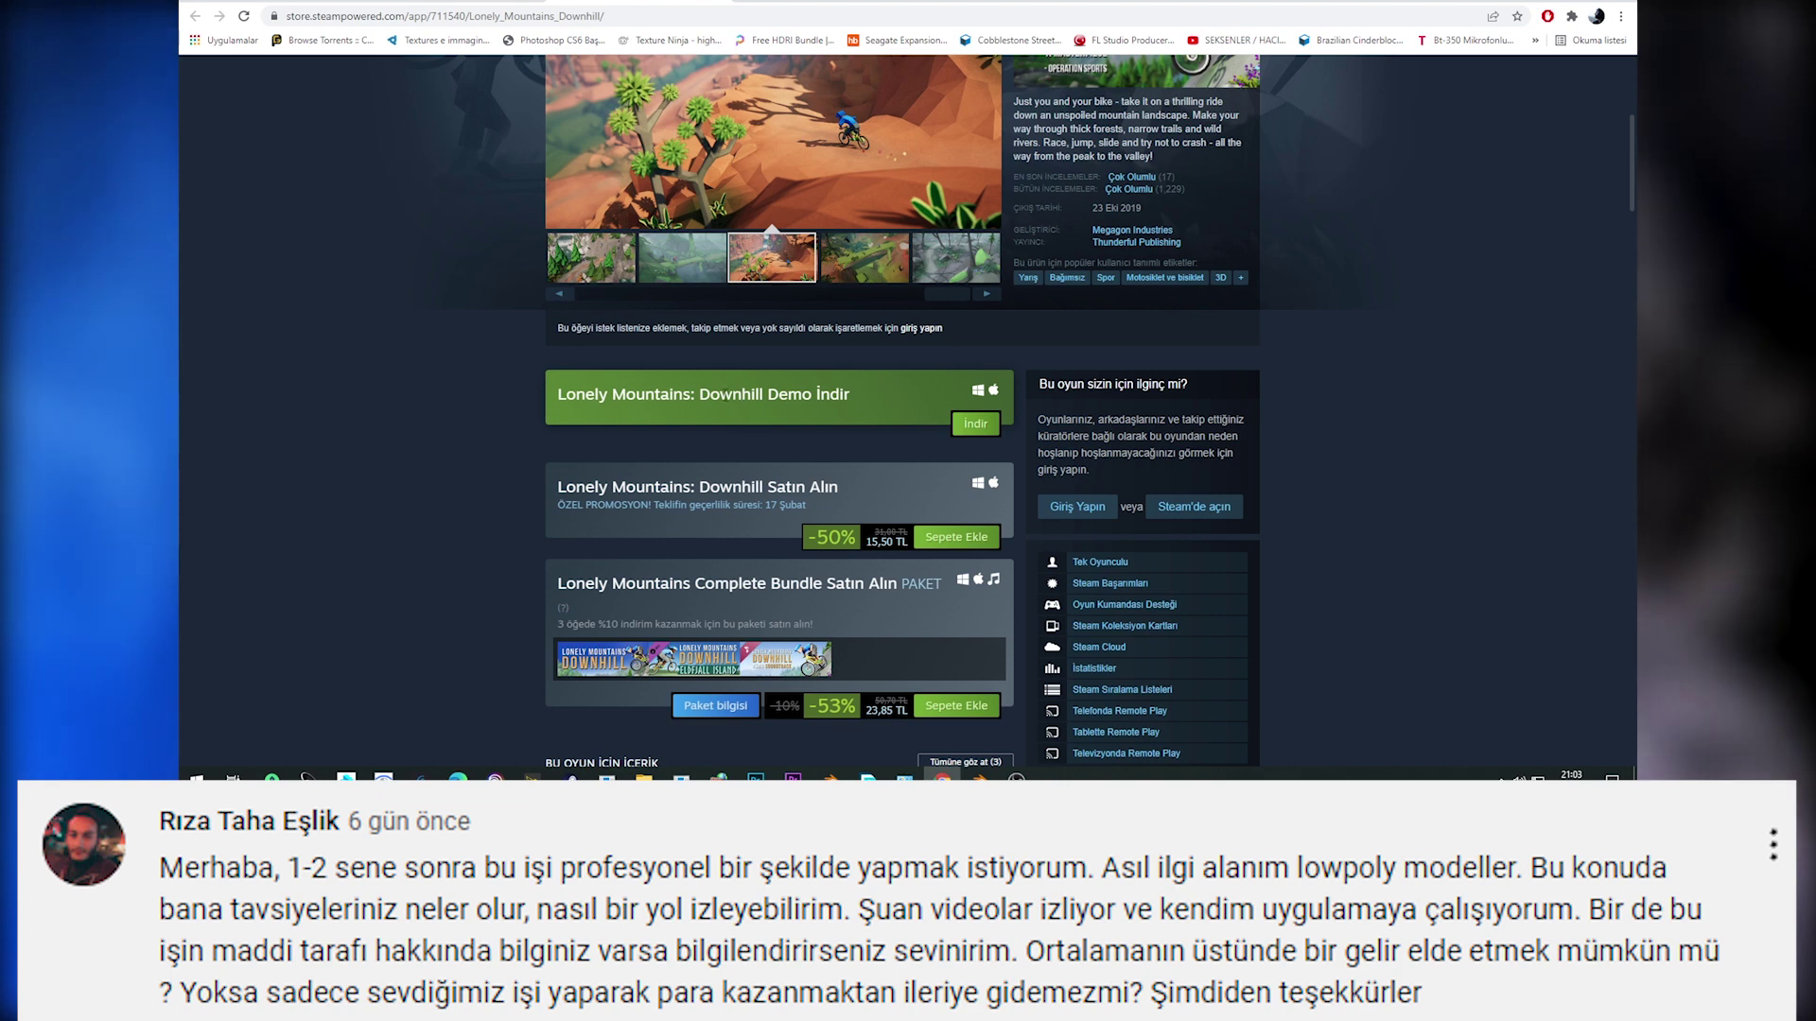
scroll(867, 406, "up", 2)
left_click(866, 407)
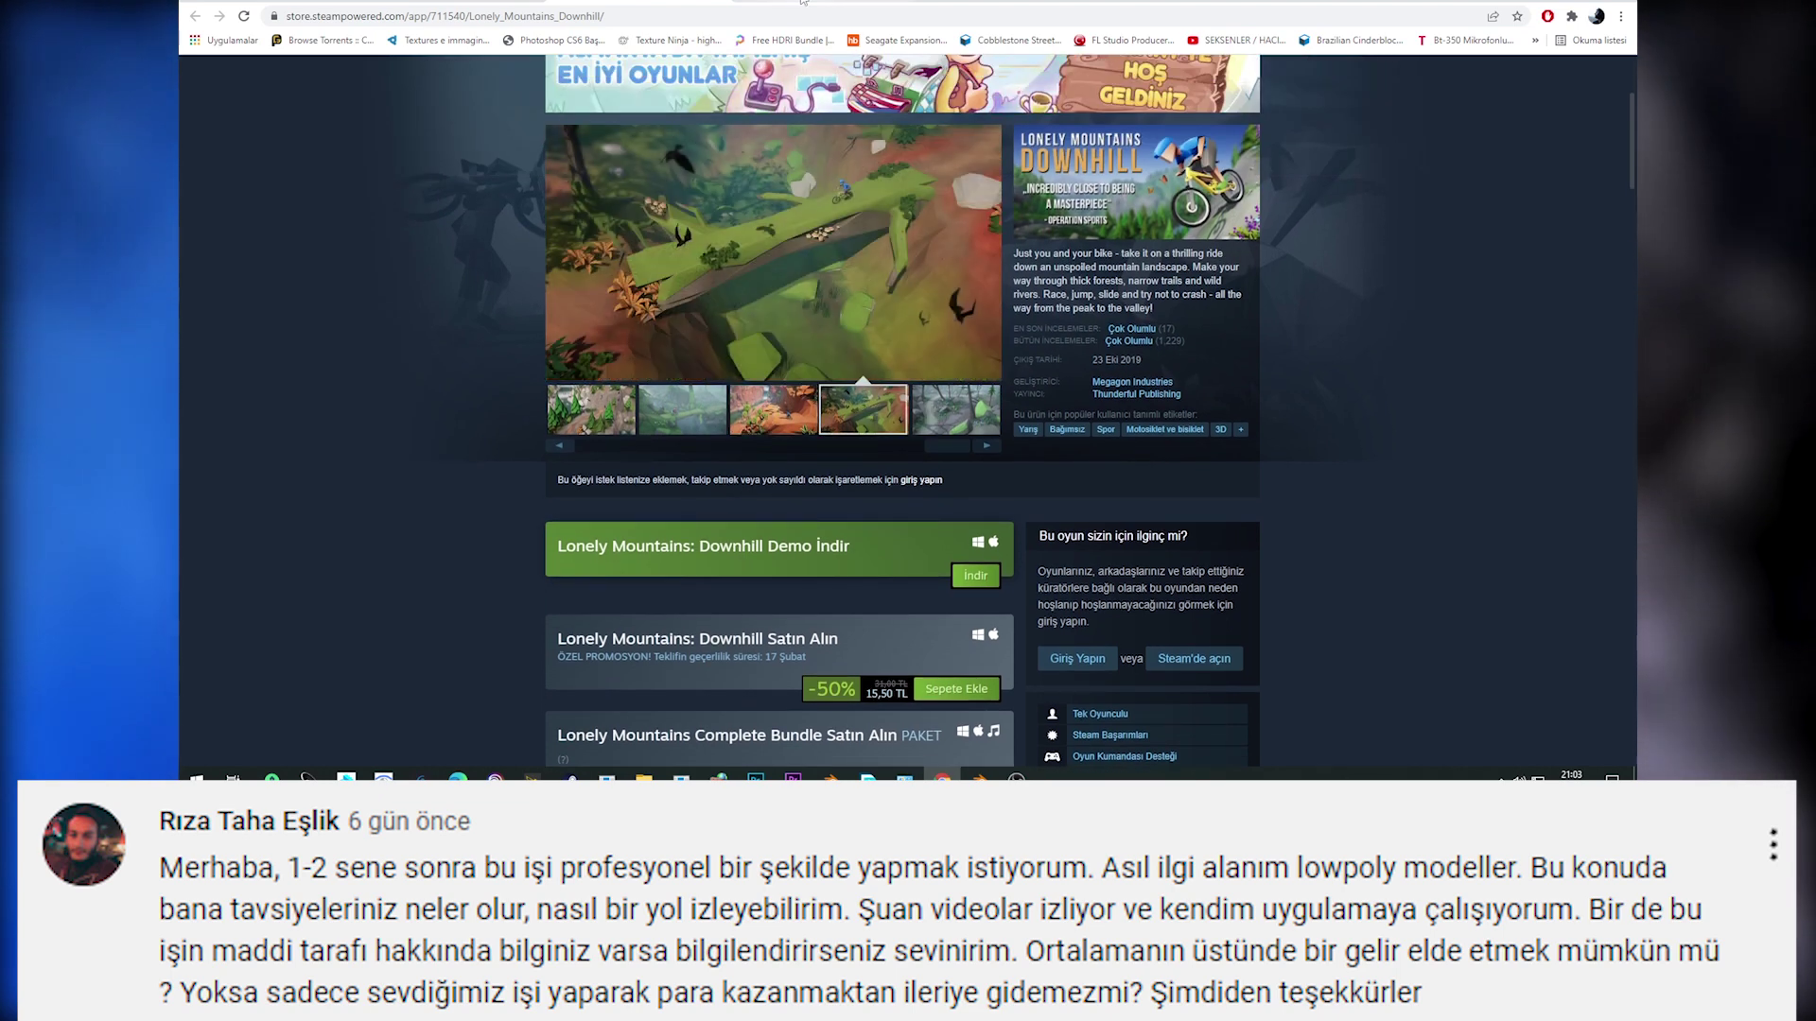
scroll(741, 318, "up", 2)
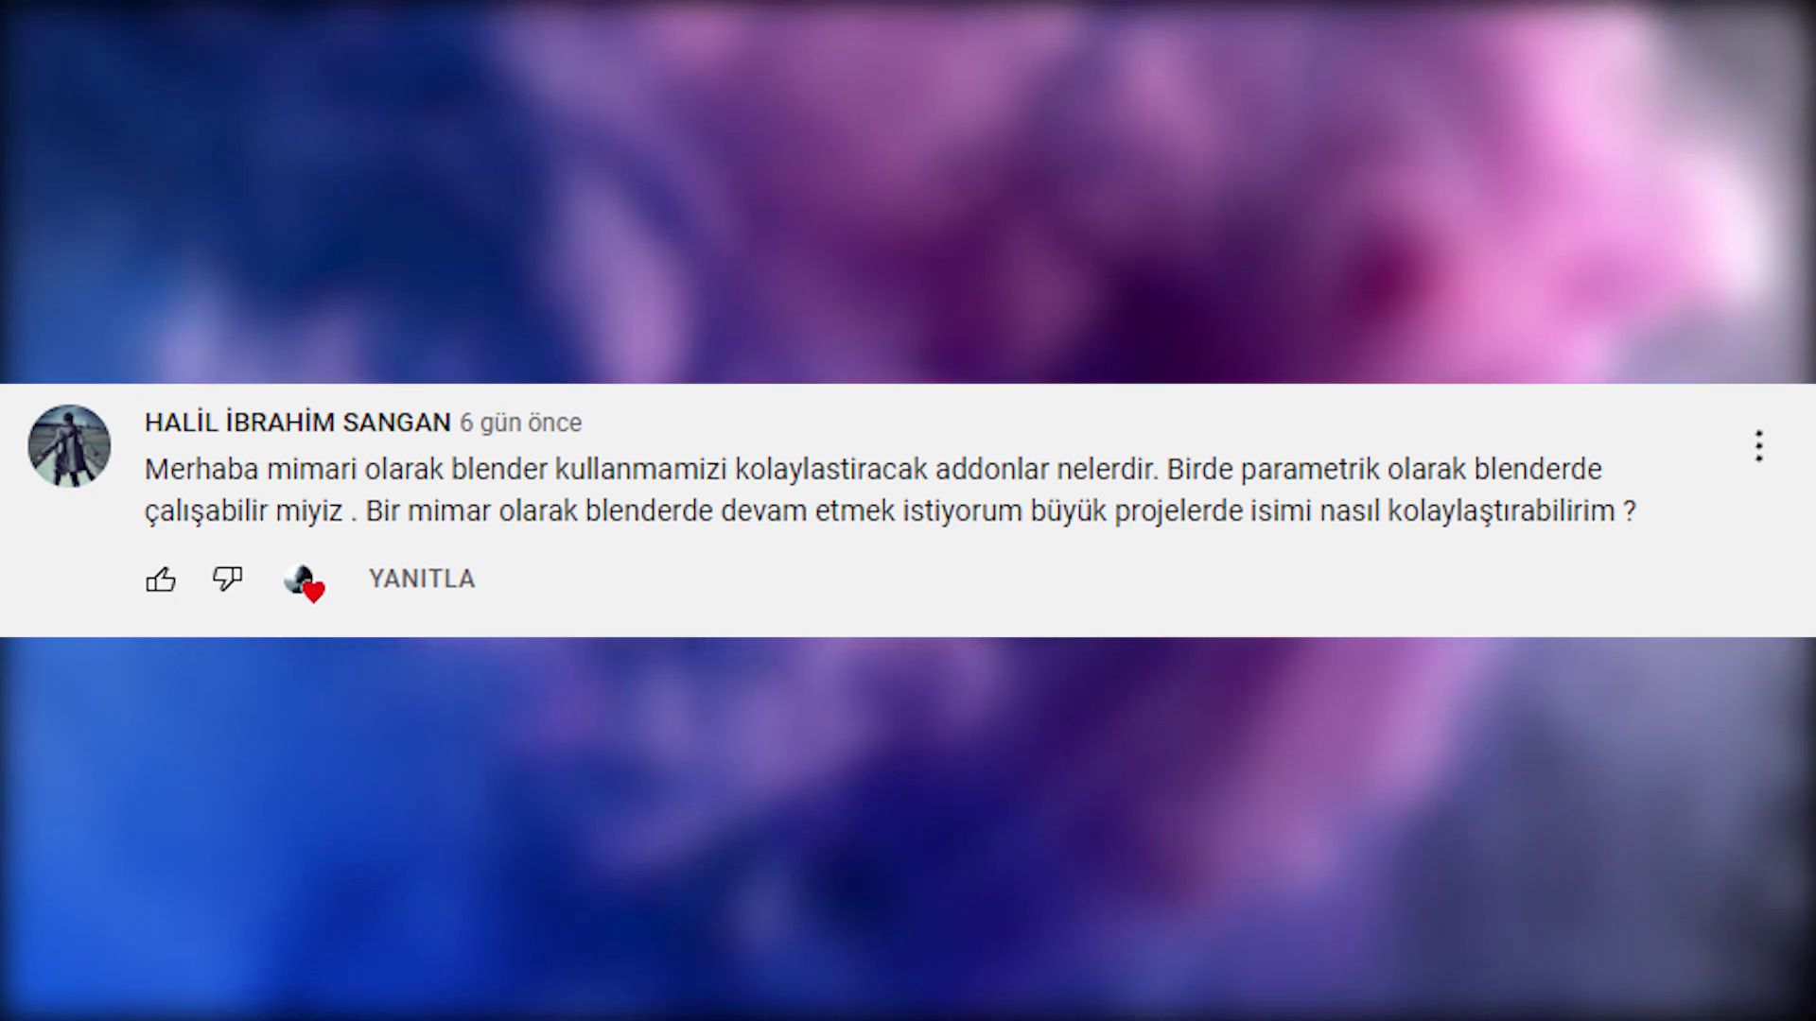
Switch to Blender and load the asset library in the Simple Asset Manager add-on.
key("n")
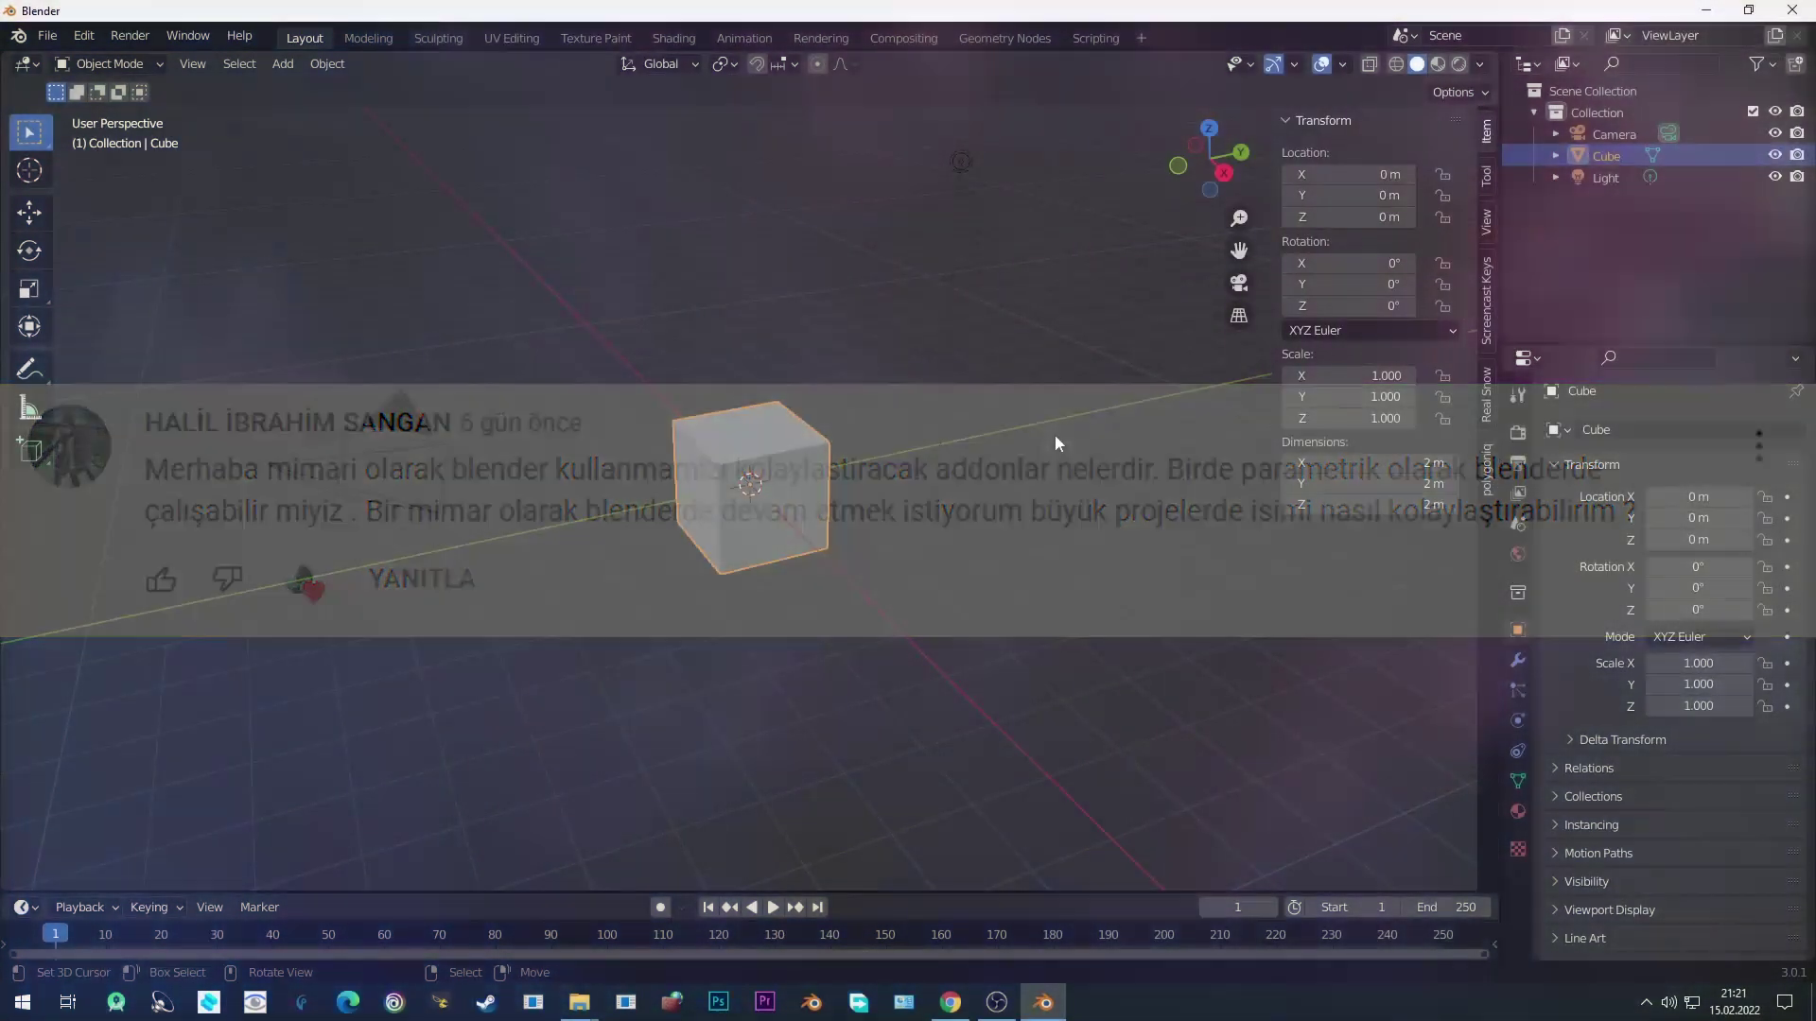
left_click(1486, 176)
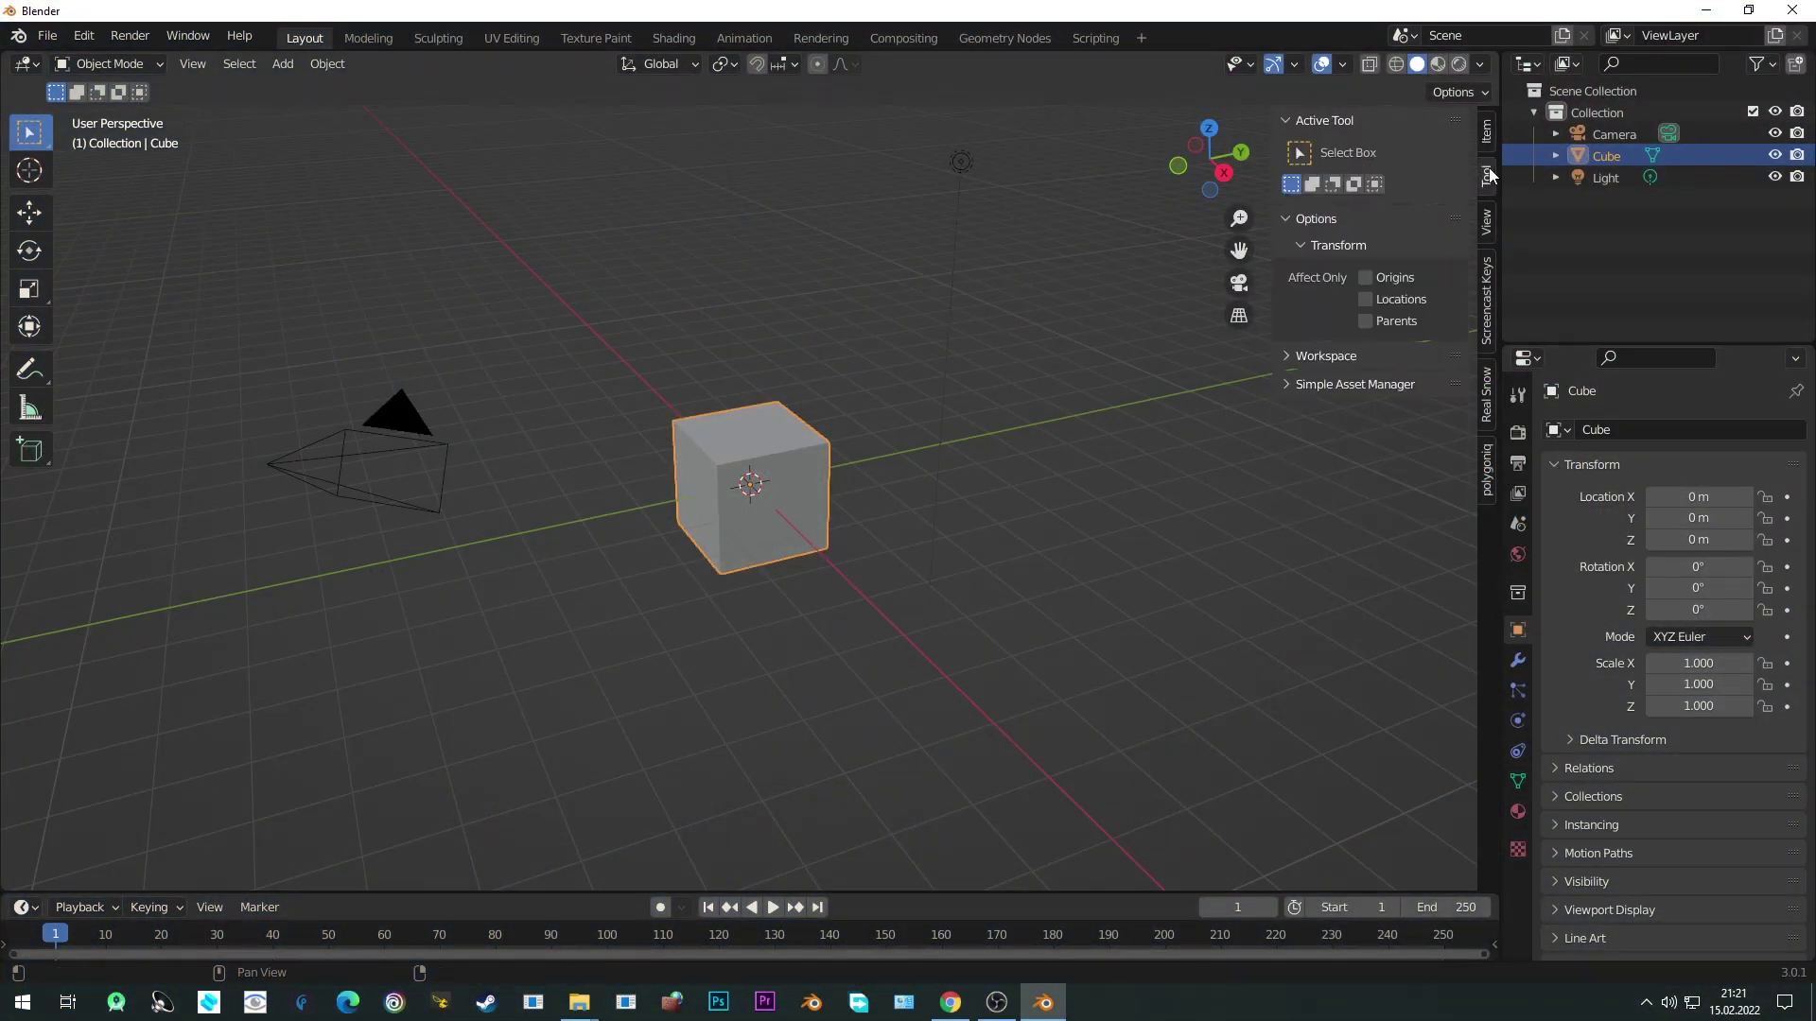
left_click(1379, 383)
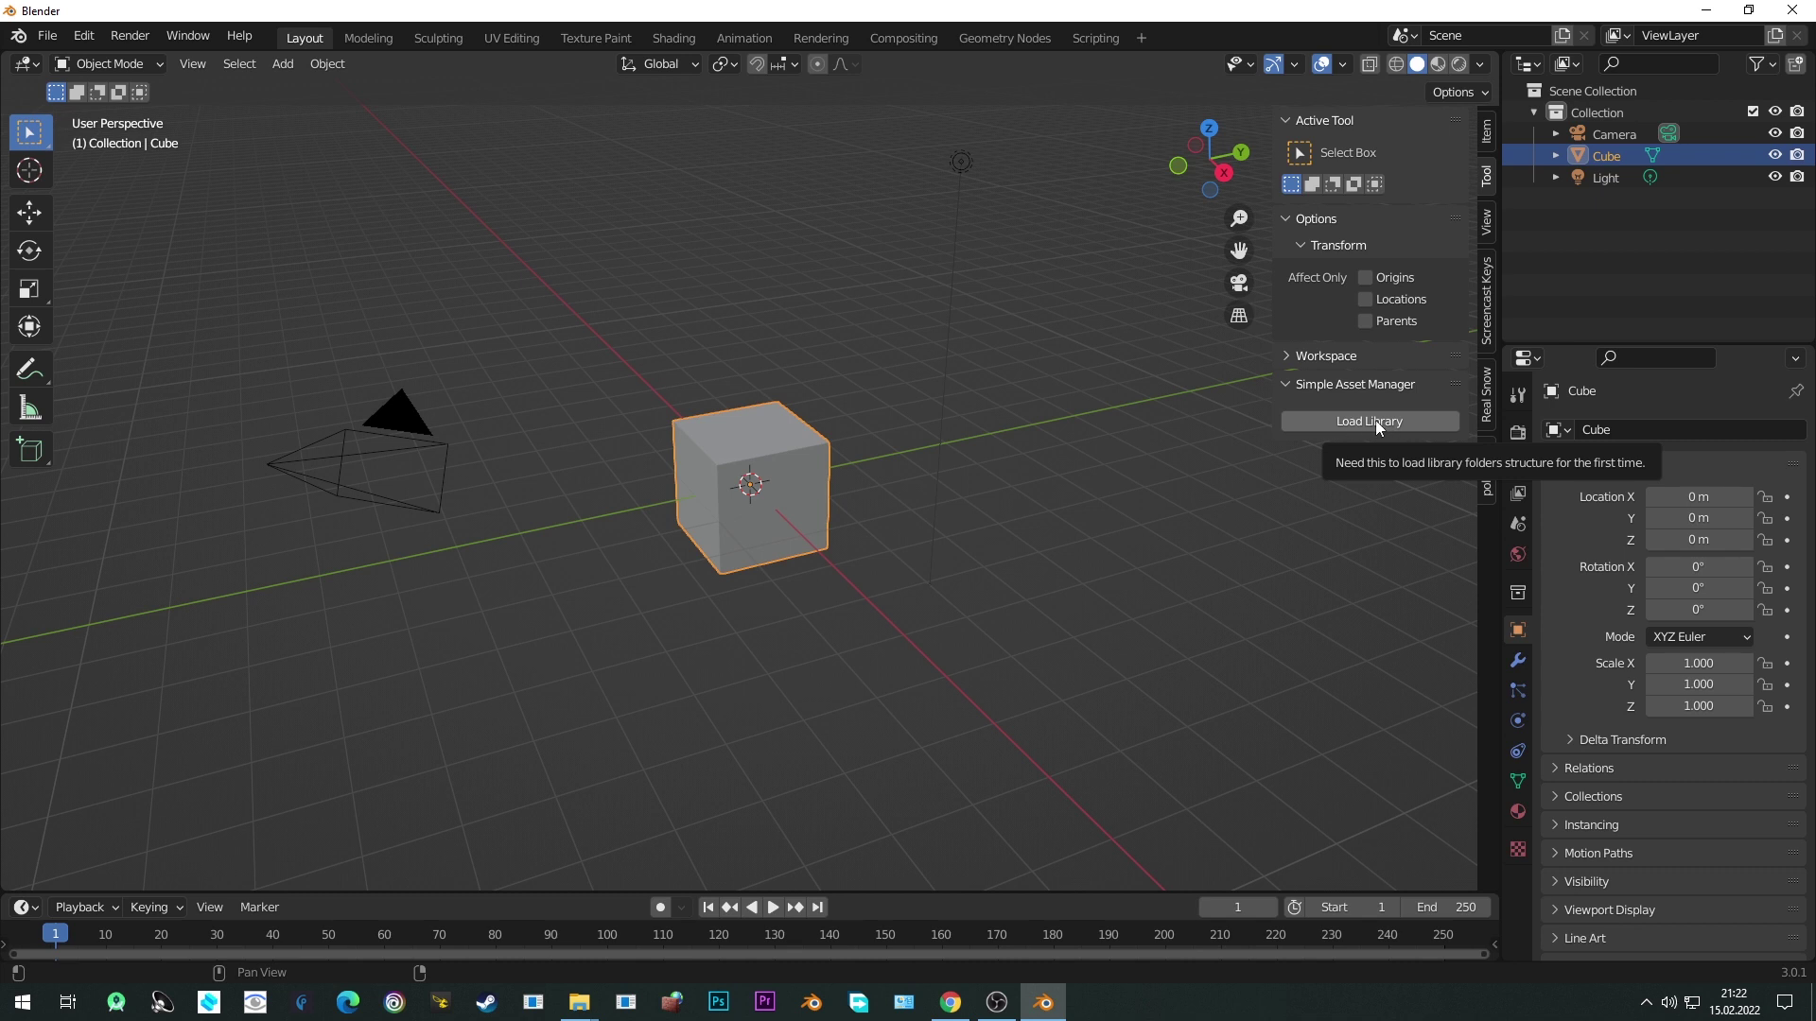
left_click(1375, 420)
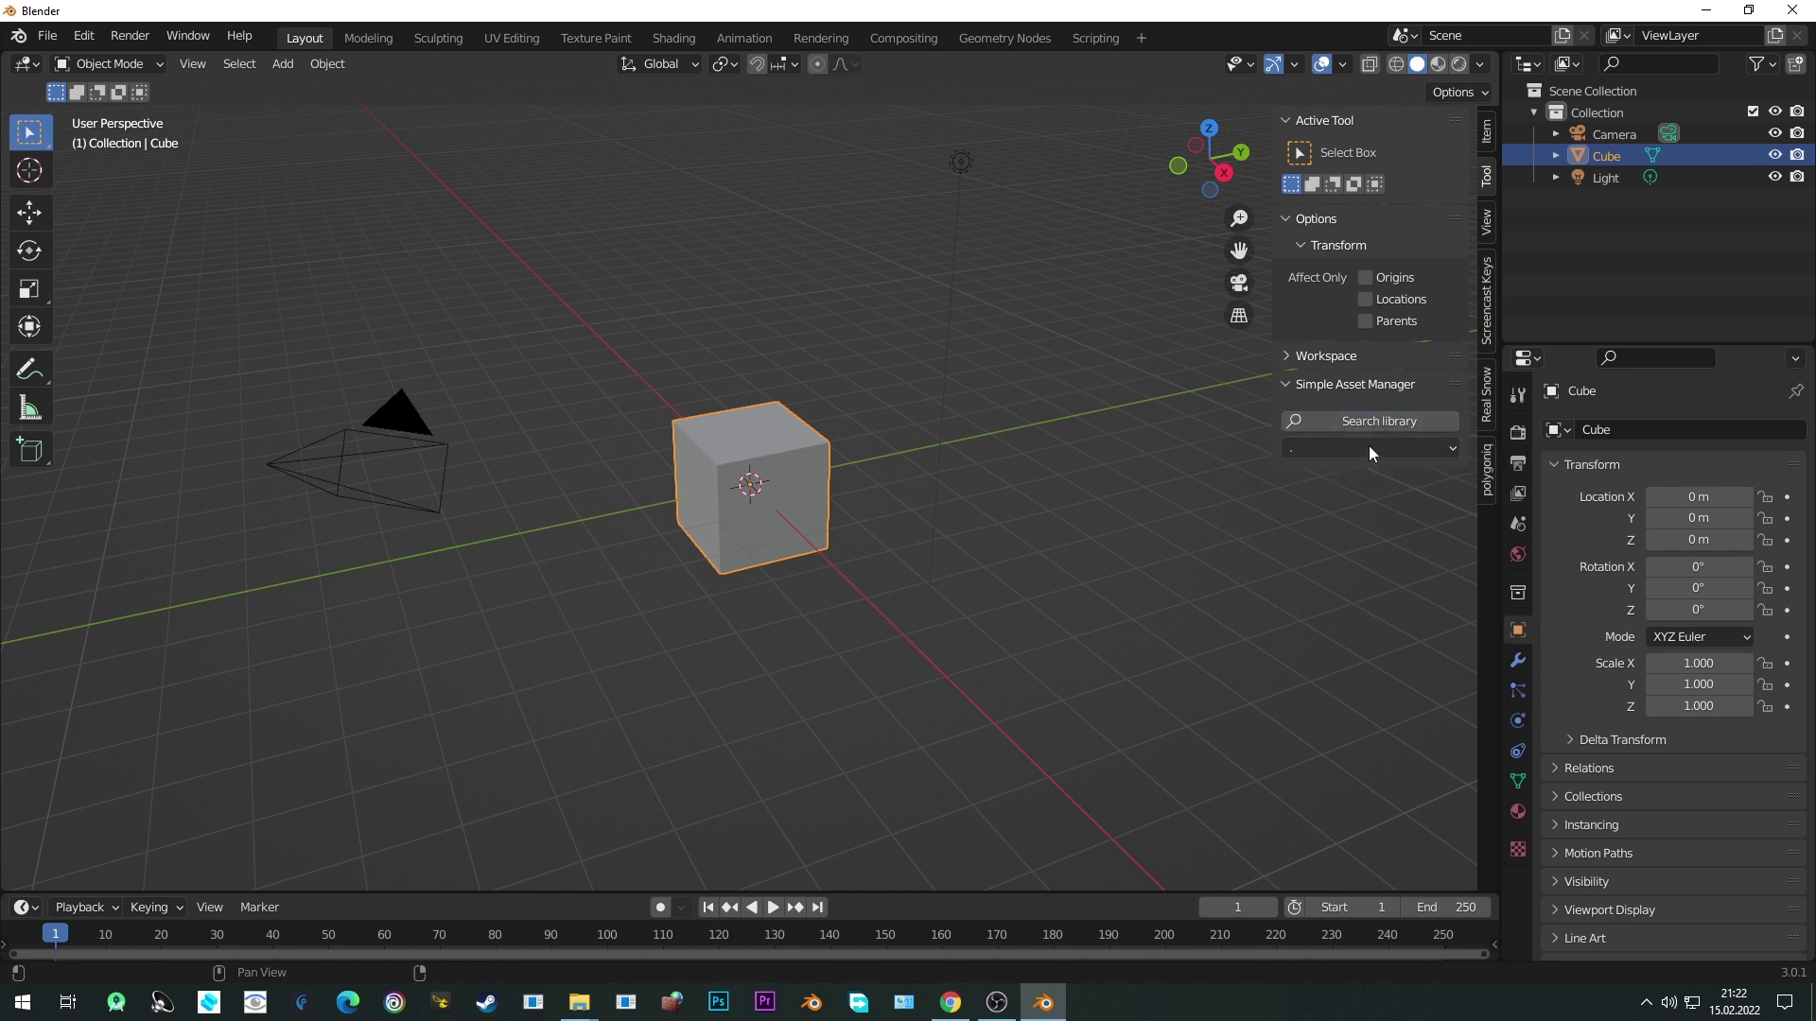
Choose the Hdr category in the Simple Asset Manager, view its previews, and set the viewport to Rendered shading.
left_click(1370, 448)
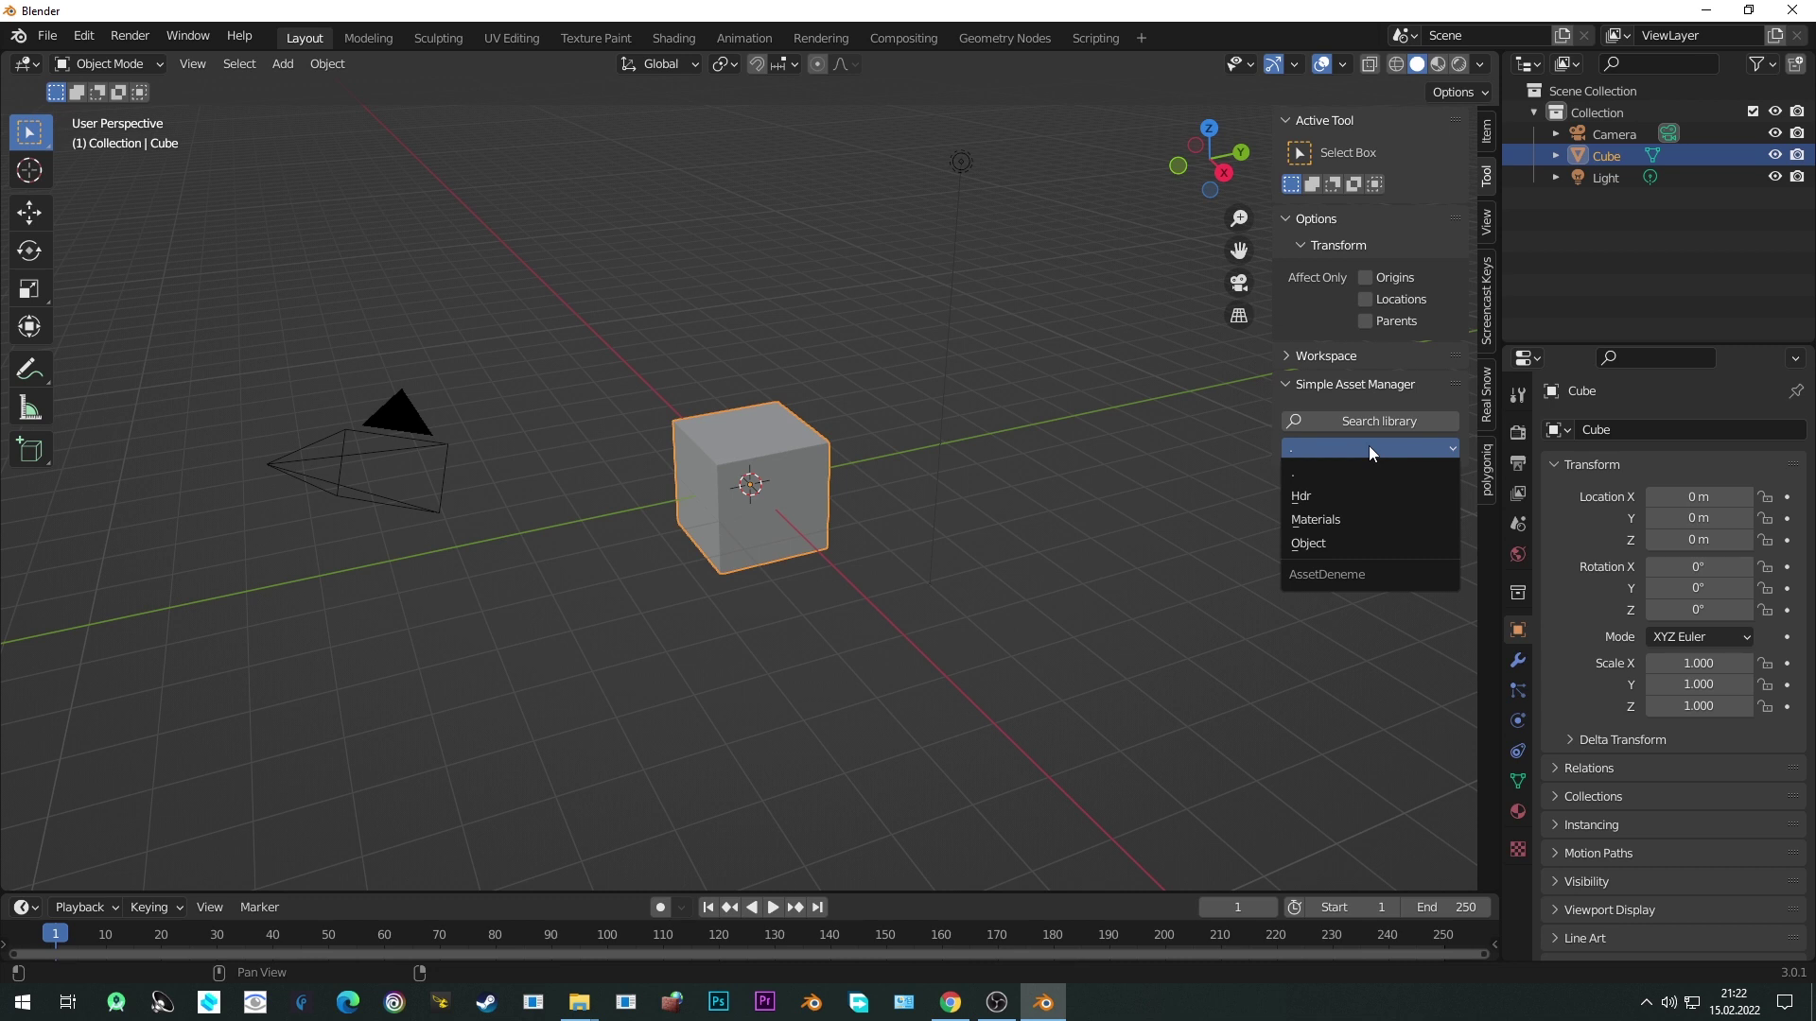
left_click(1365, 493)
left_click(1361, 549)
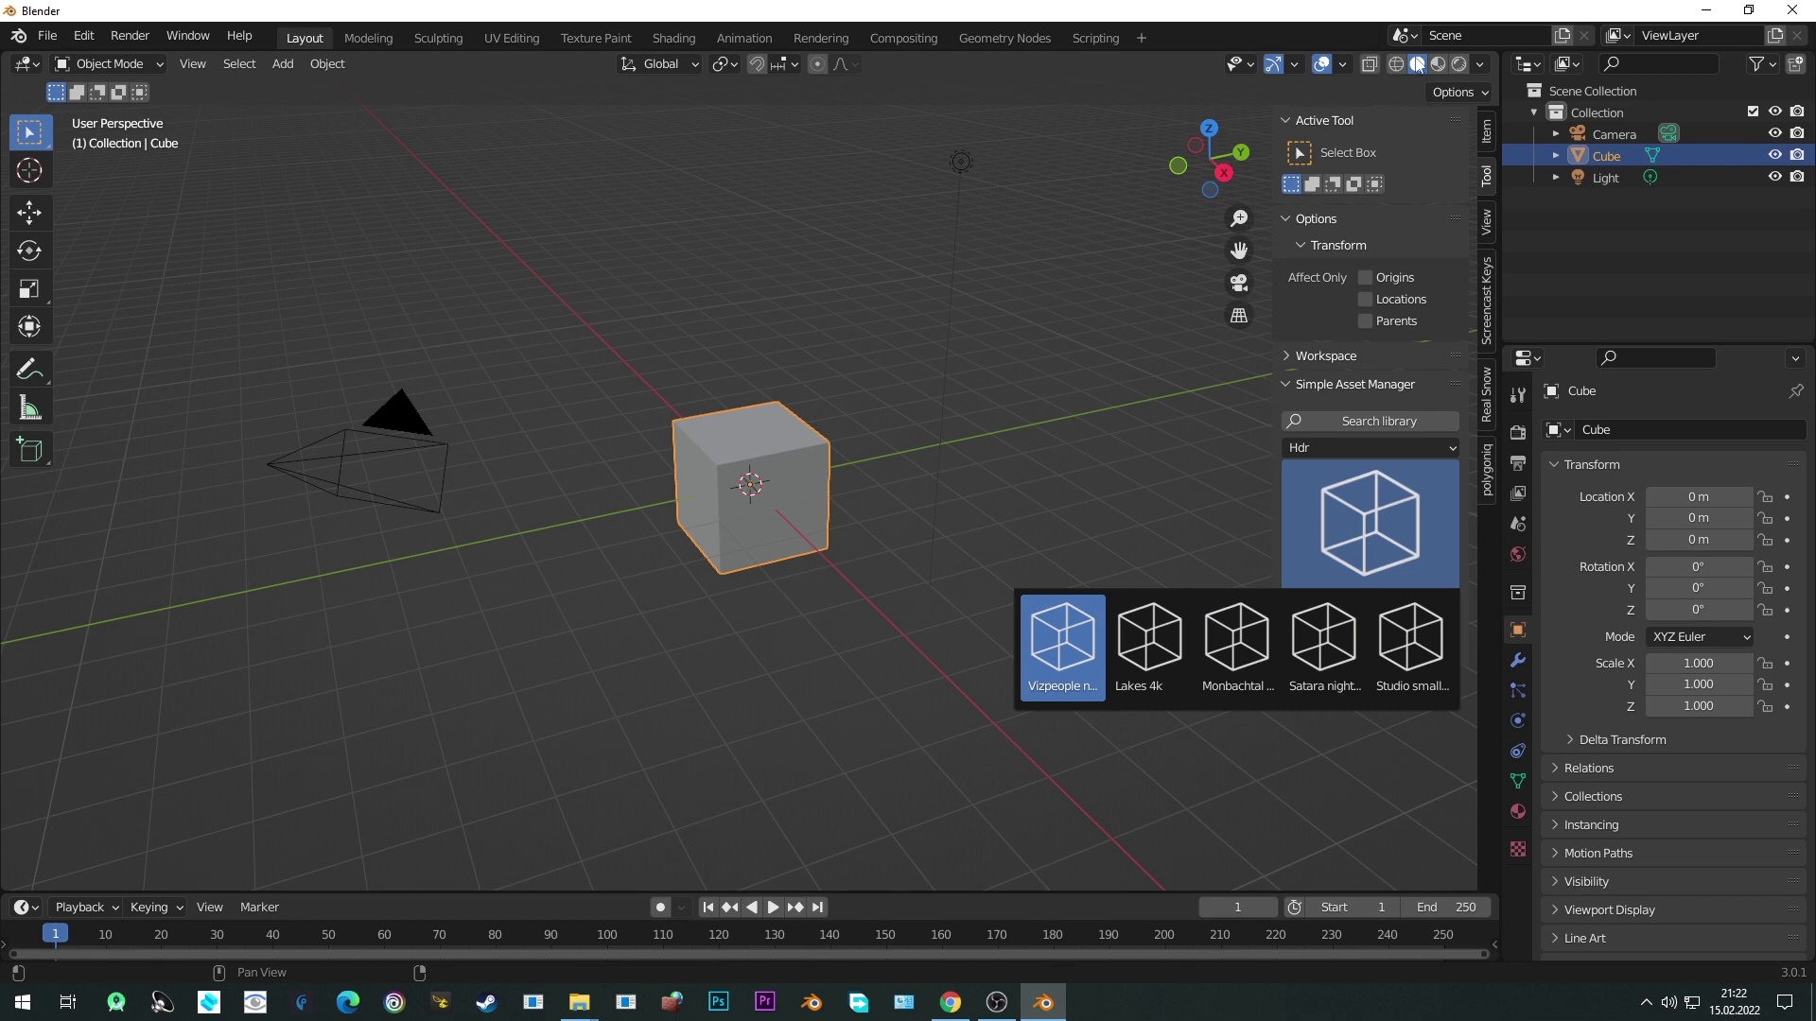
left_click(1459, 65)
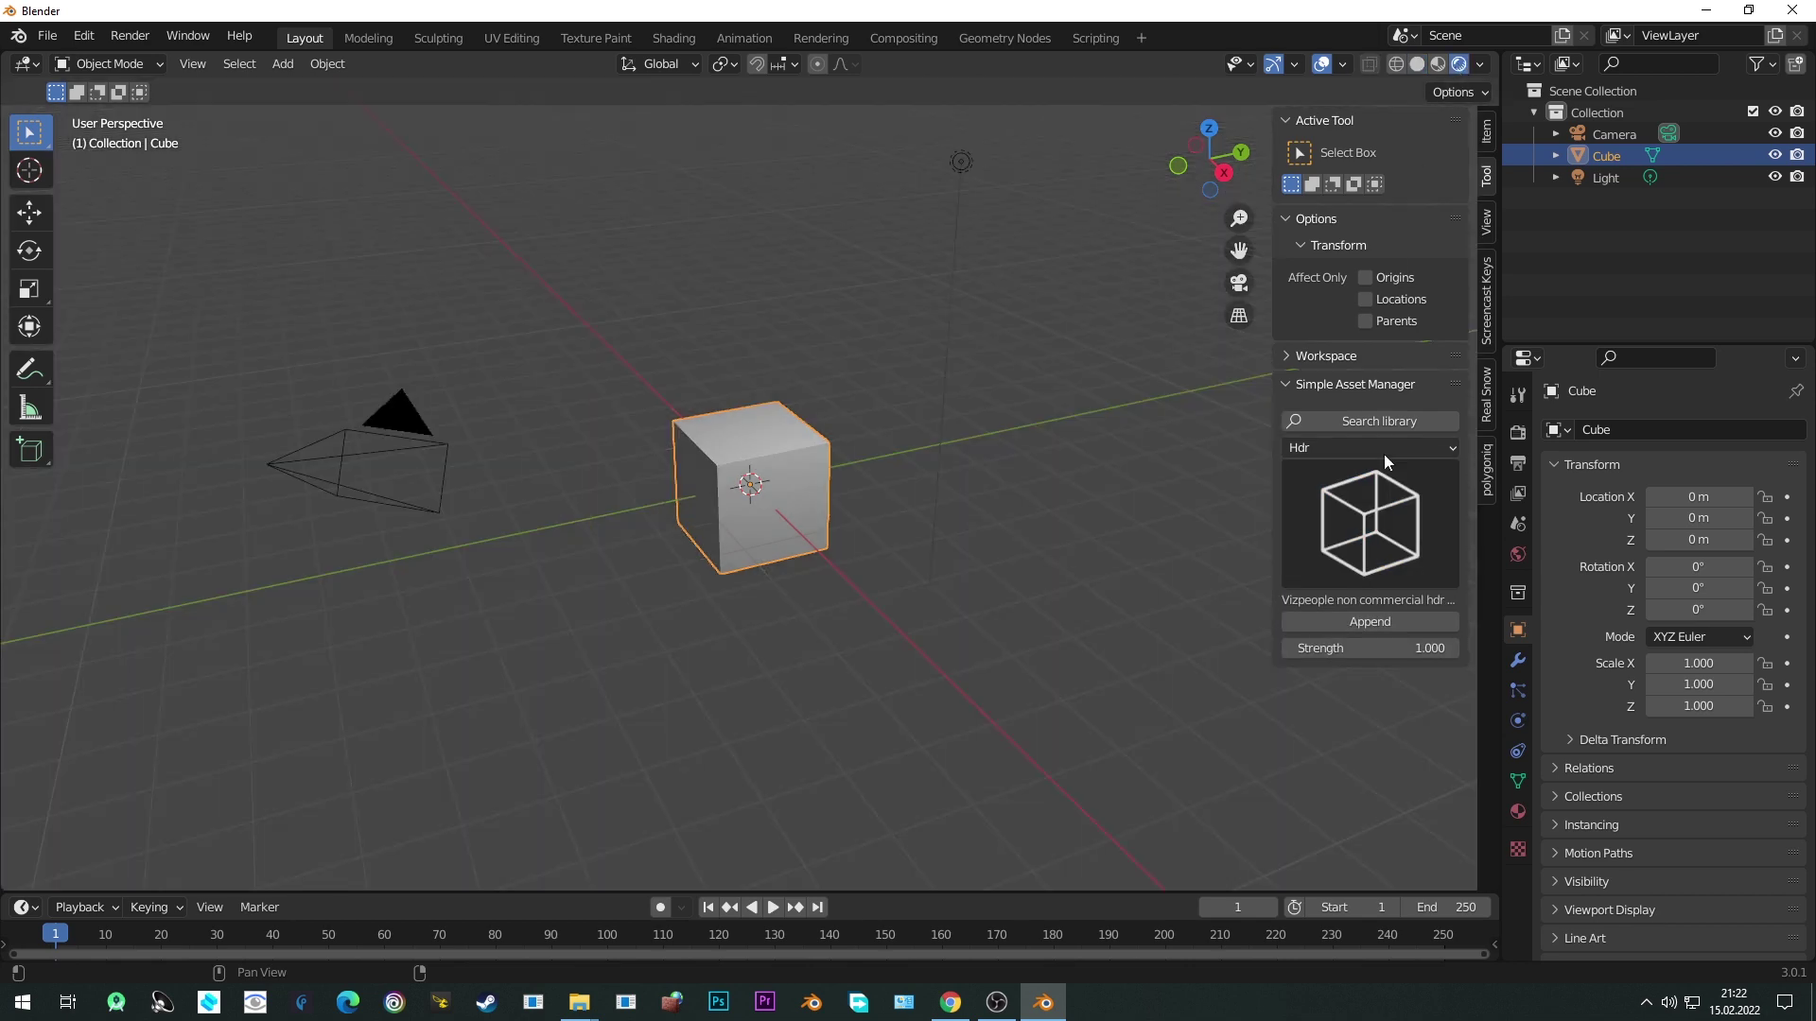
Append the Vizpeople non commercial HDR from the Simple Asset Manager as the world background.
left_click(1396, 526)
left_click(1062, 639)
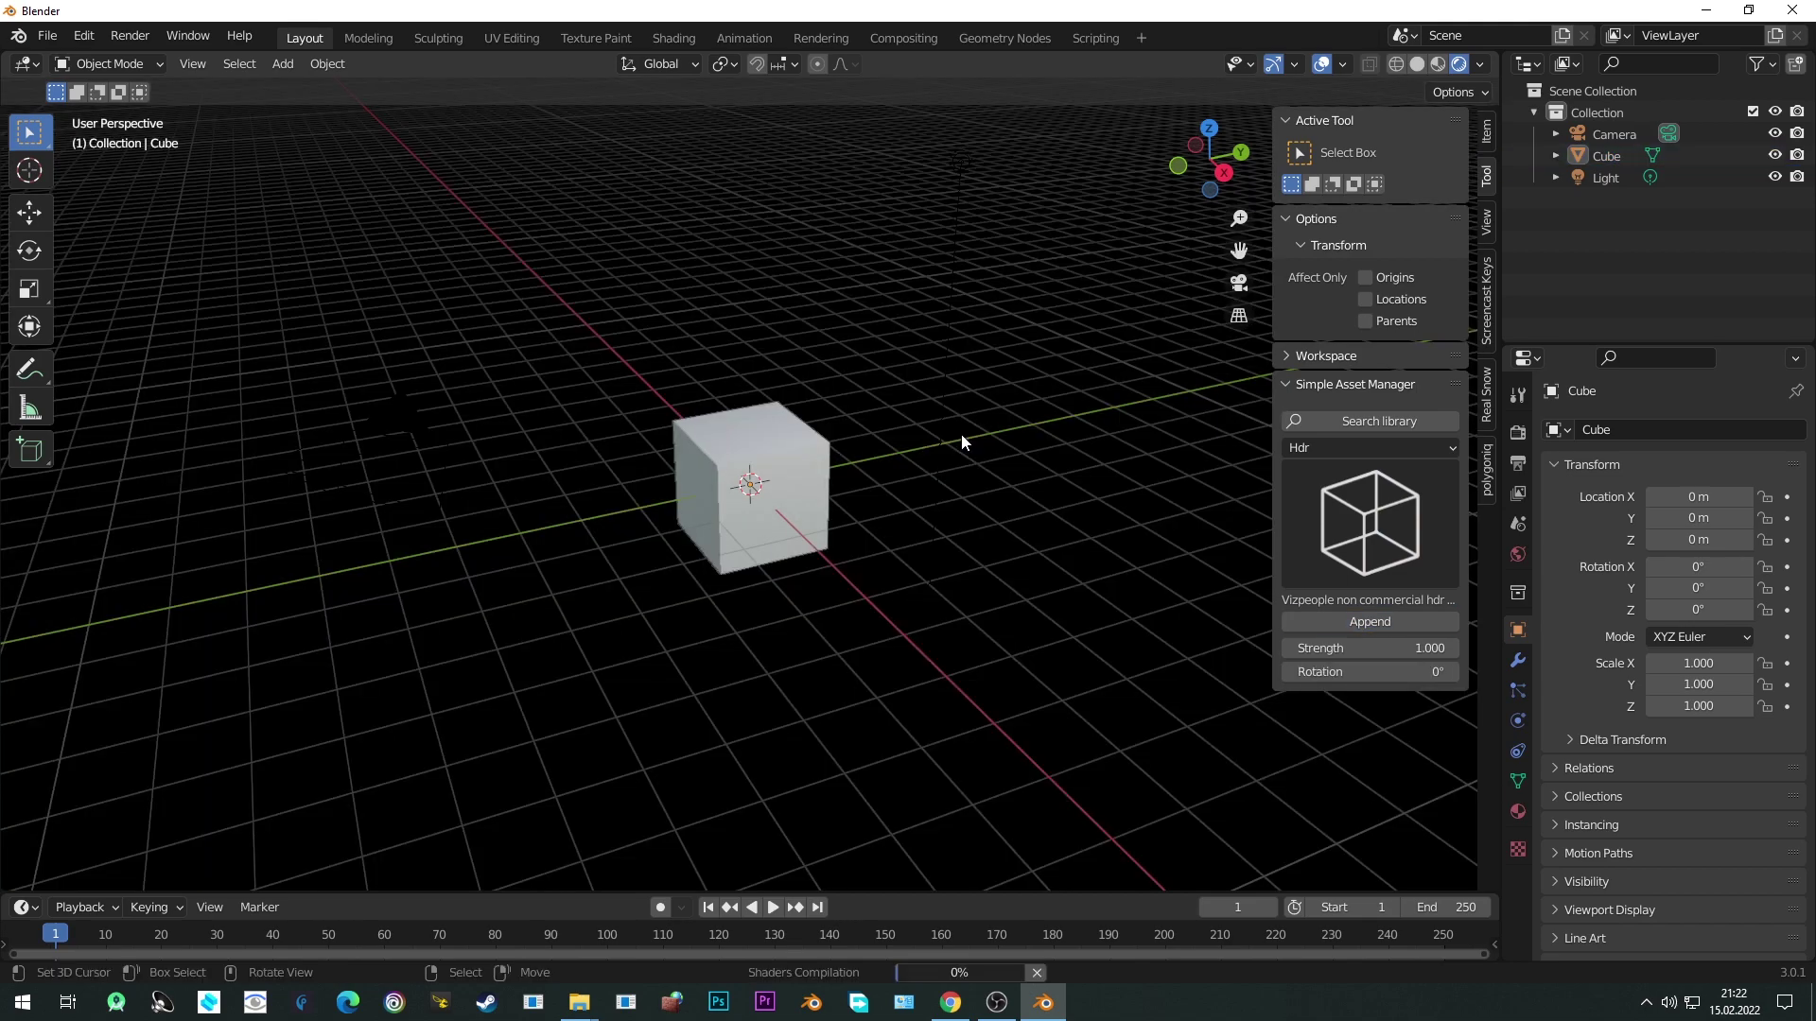
middle_click_drag(961, 434, 940, 473)
Append the Monbachtal riverbank 4k HDR as the world background and display the World properties.
left_click(1342, 574)
left_click(1272, 635)
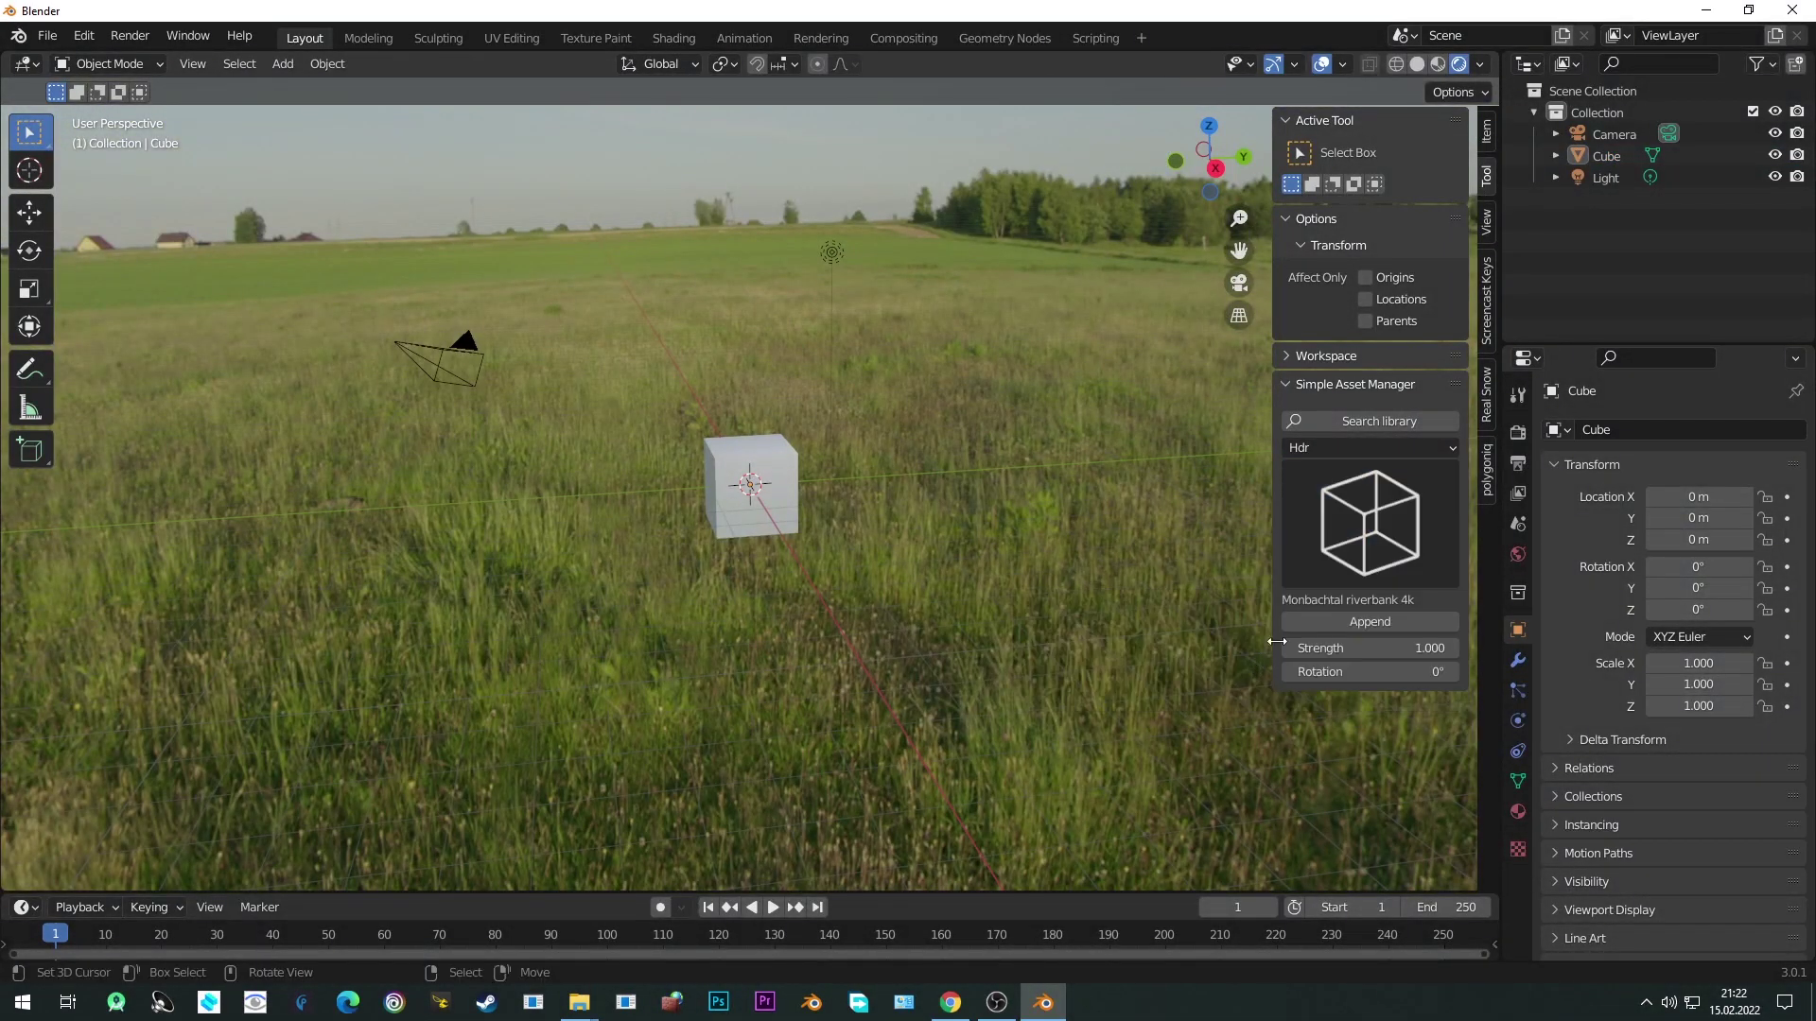
left_click(1371, 622)
middle_click_drag(727, 518, 681, 564)
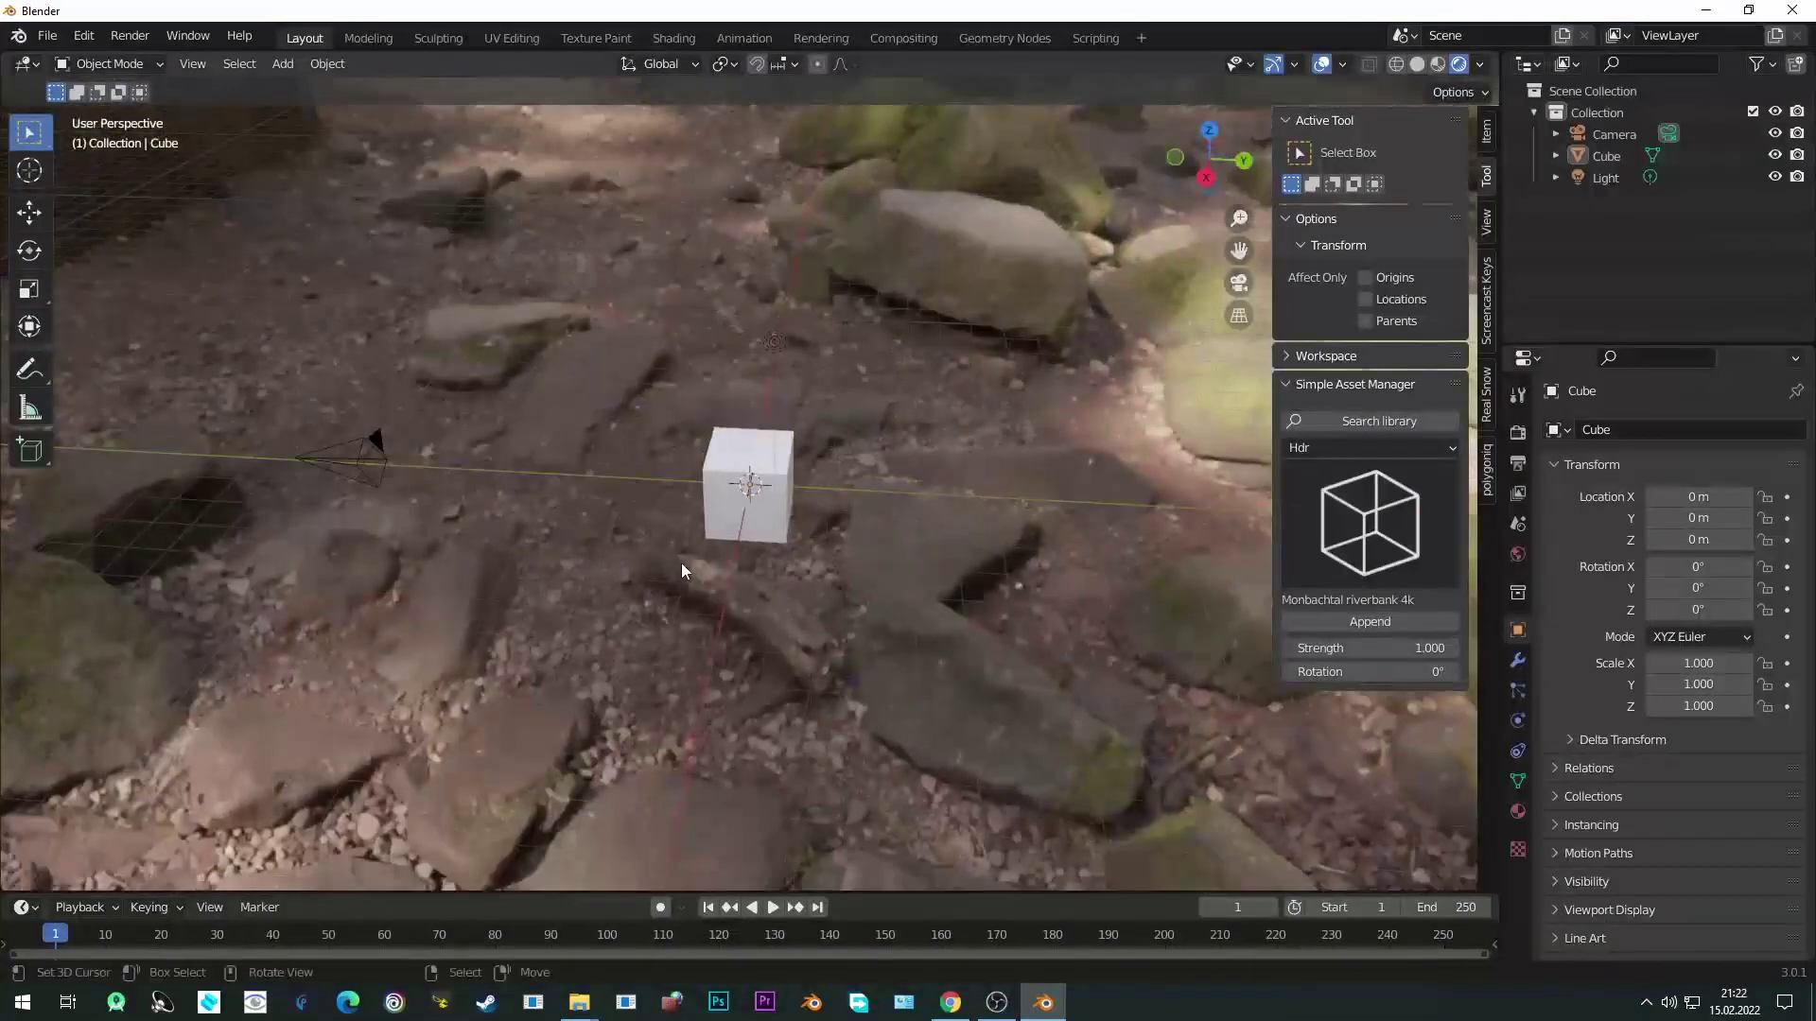
left_click(1518, 554)
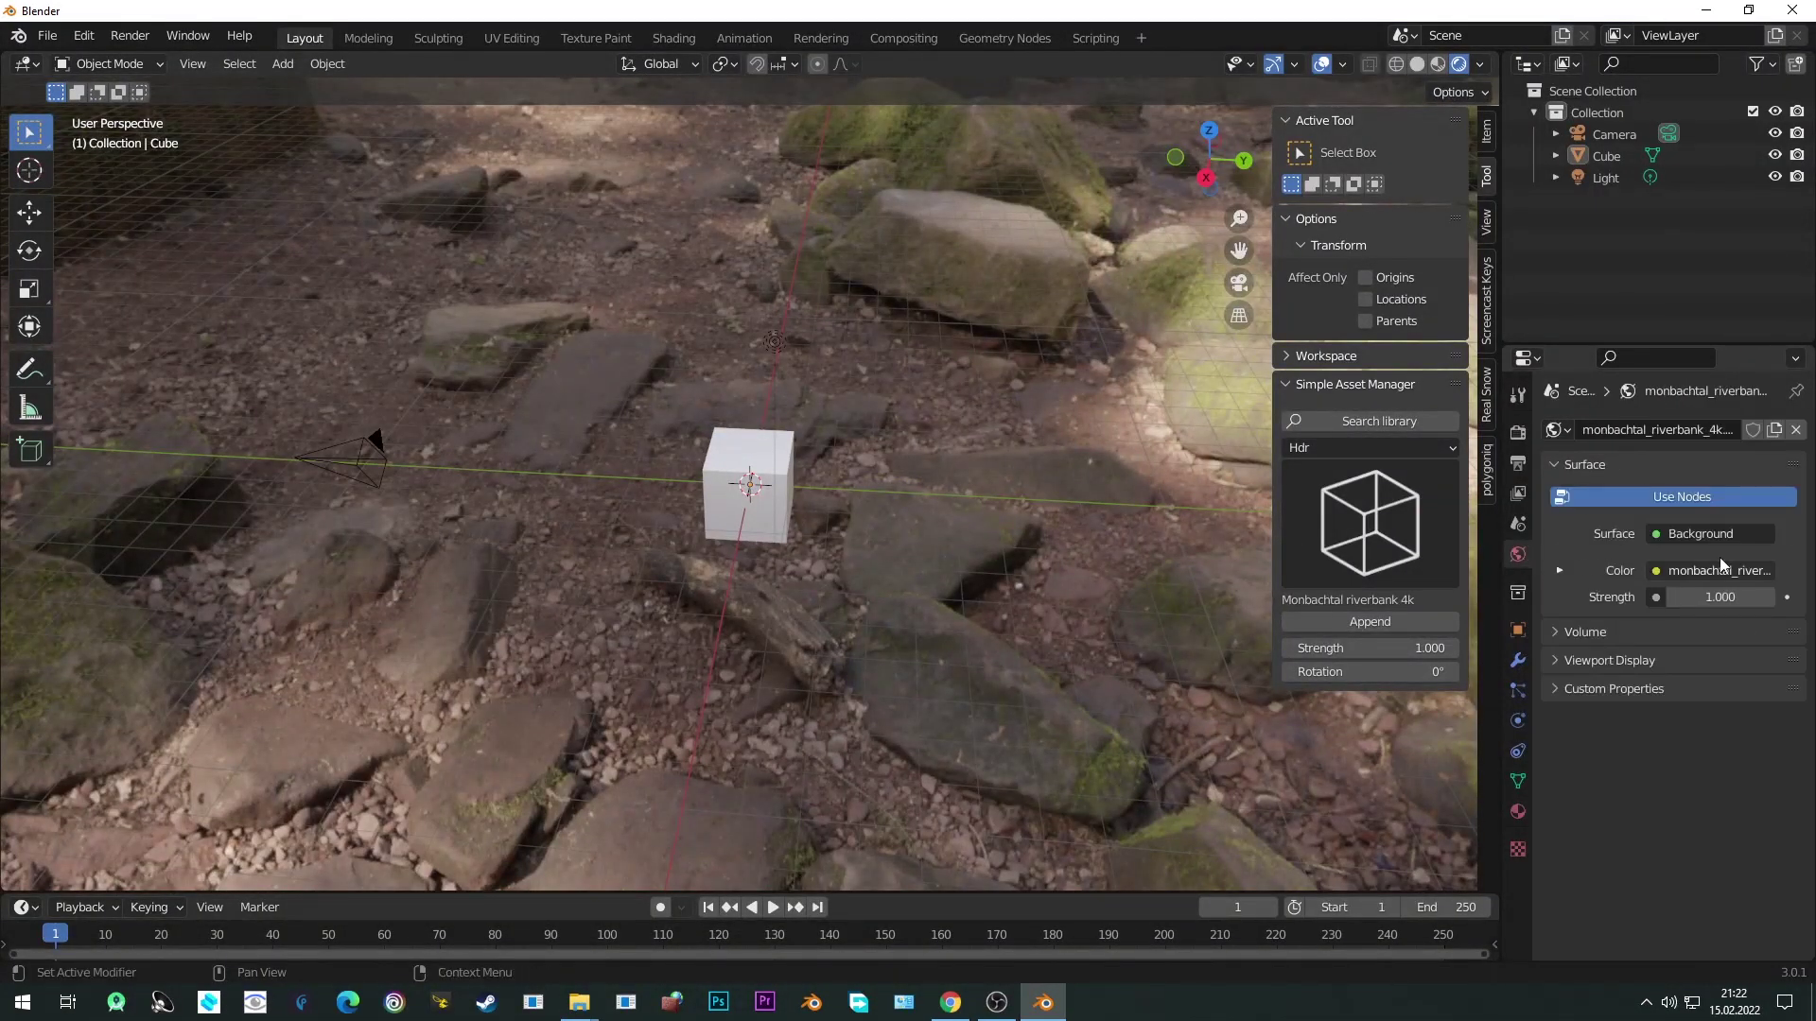
Append the Studio small 05 4k HDR as the world background.
left_click(1385, 550)
left_click(1414, 627)
left_click(1376, 622)
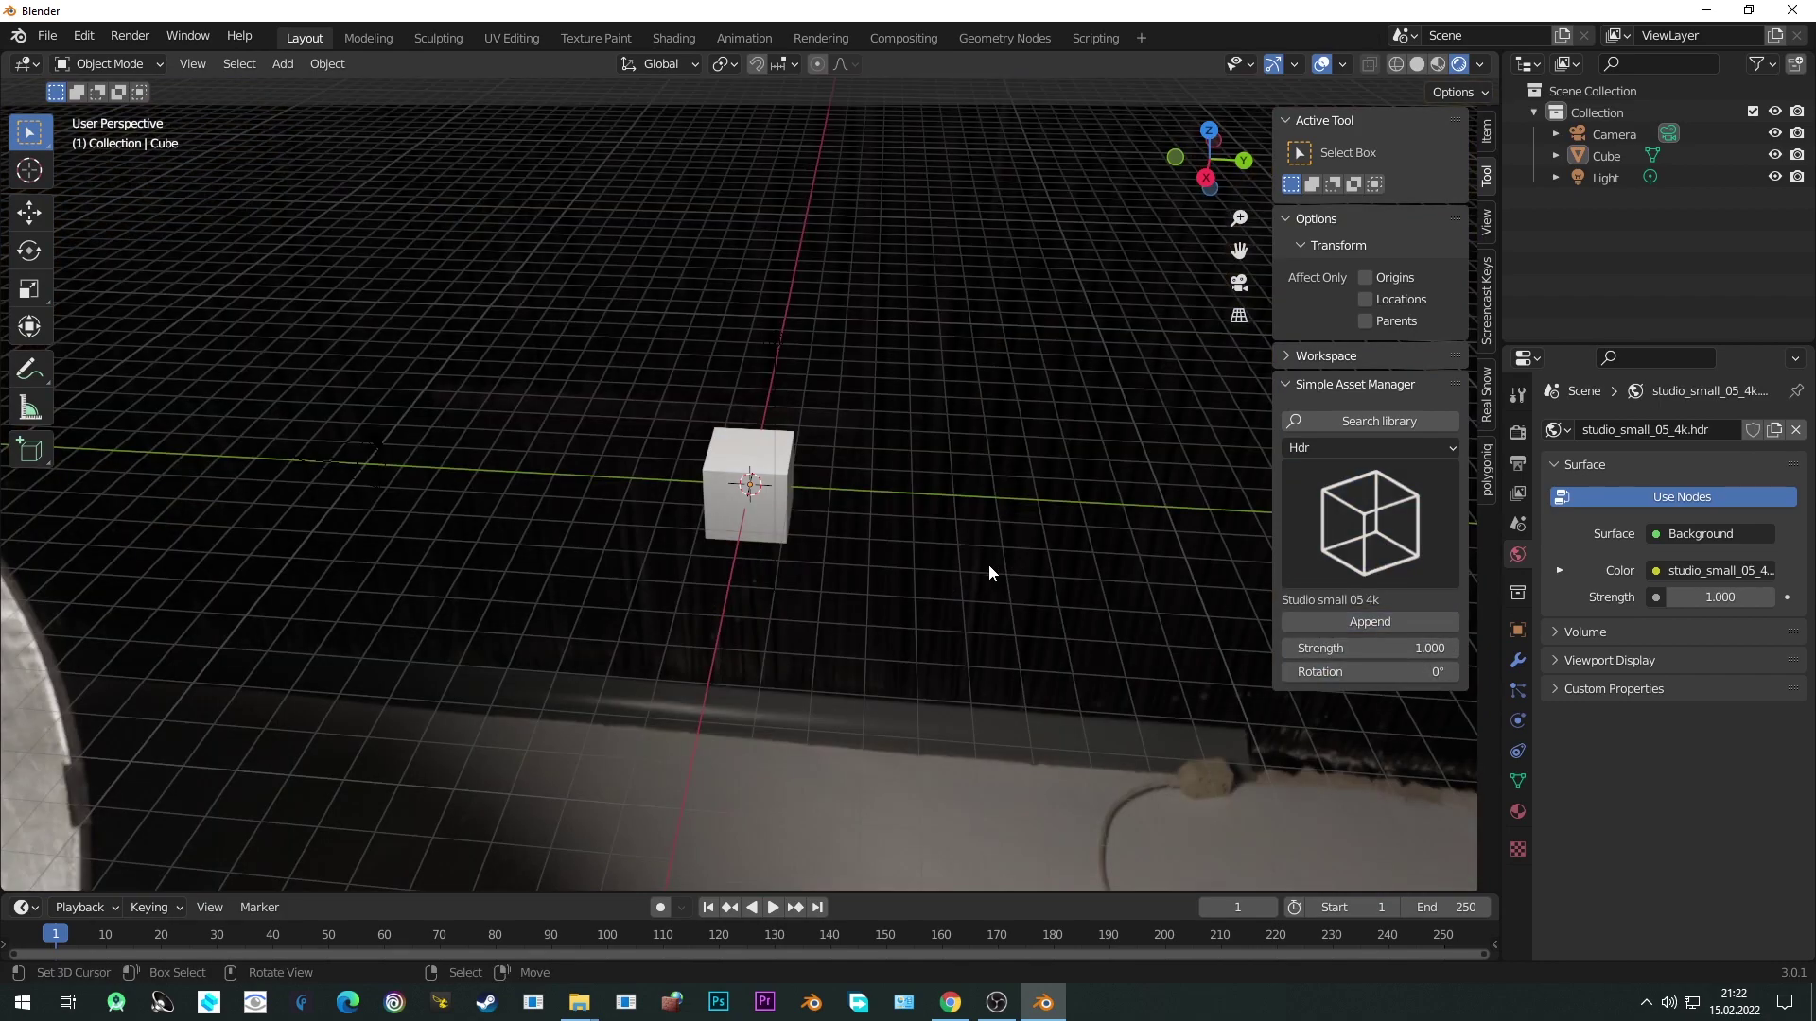
Append the Satara night no lamps 4k HDR as the world background.
middle_click_drag(989, 565, 1099, 537)
left_click(1365, 543)
left_click(1336, 635)
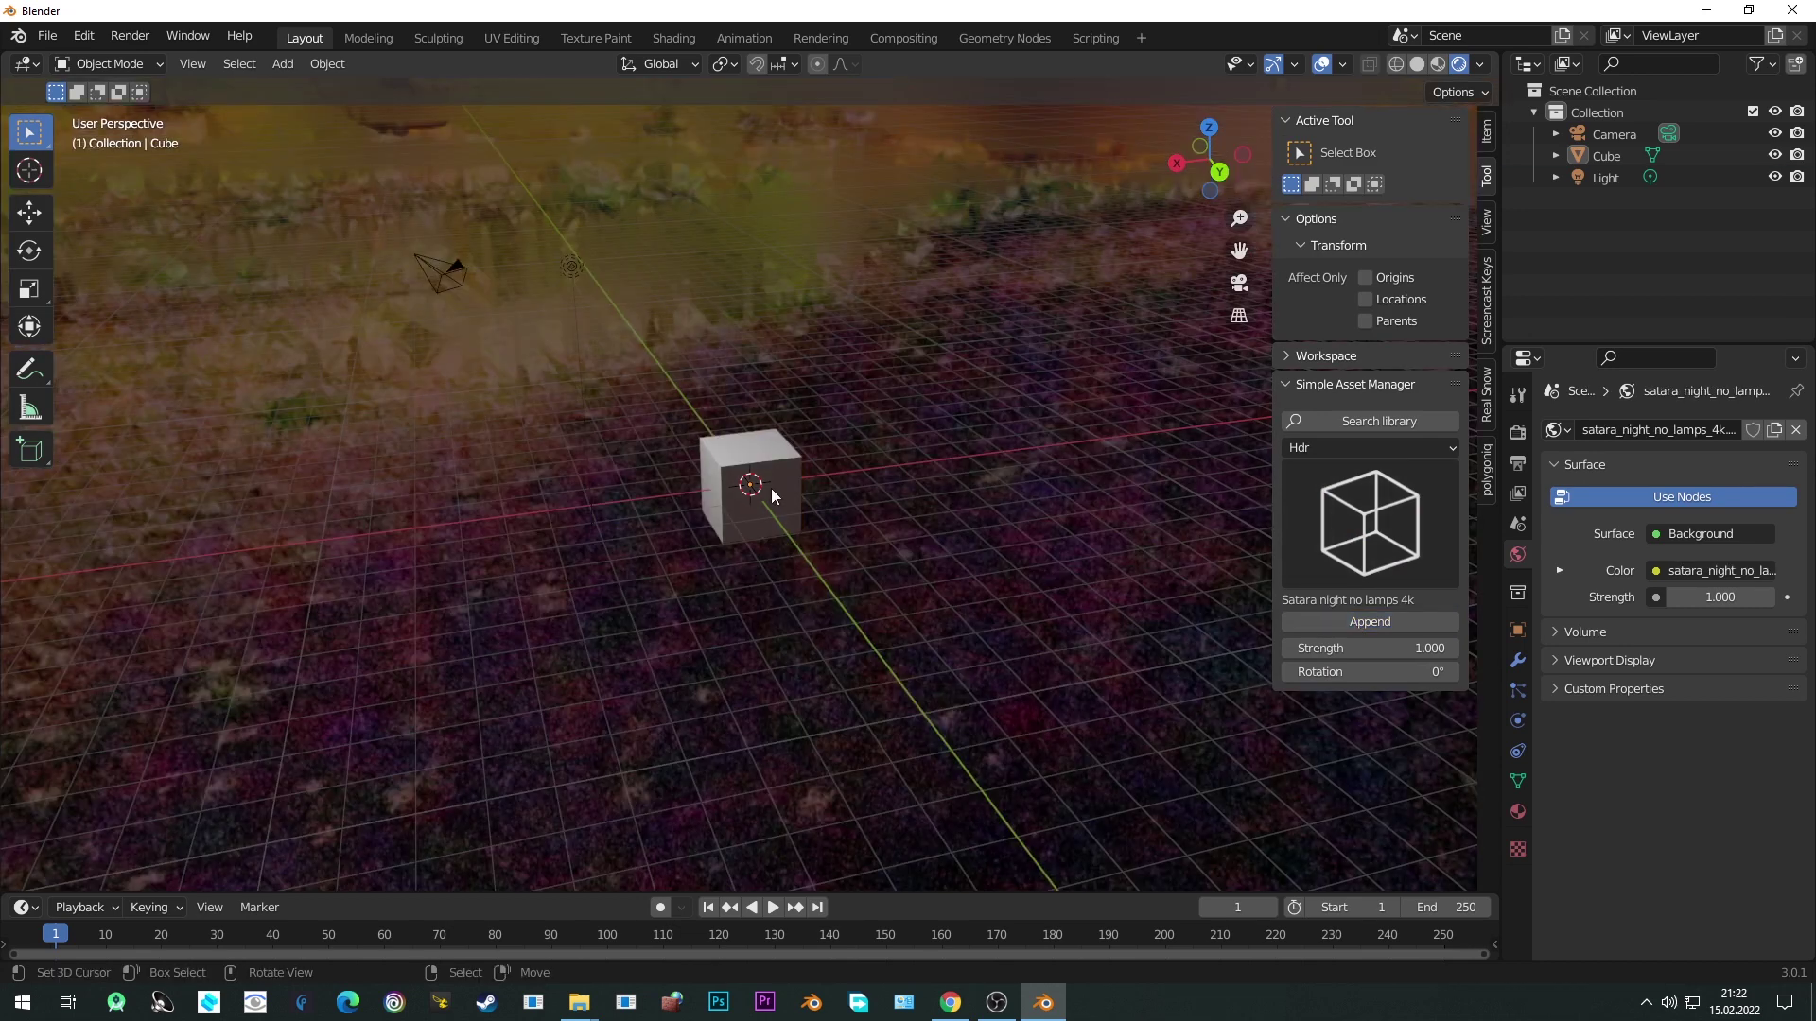
Delete the default cube from the scene.
left_click(770, 488)
scroll(781, 484, "up", 1)
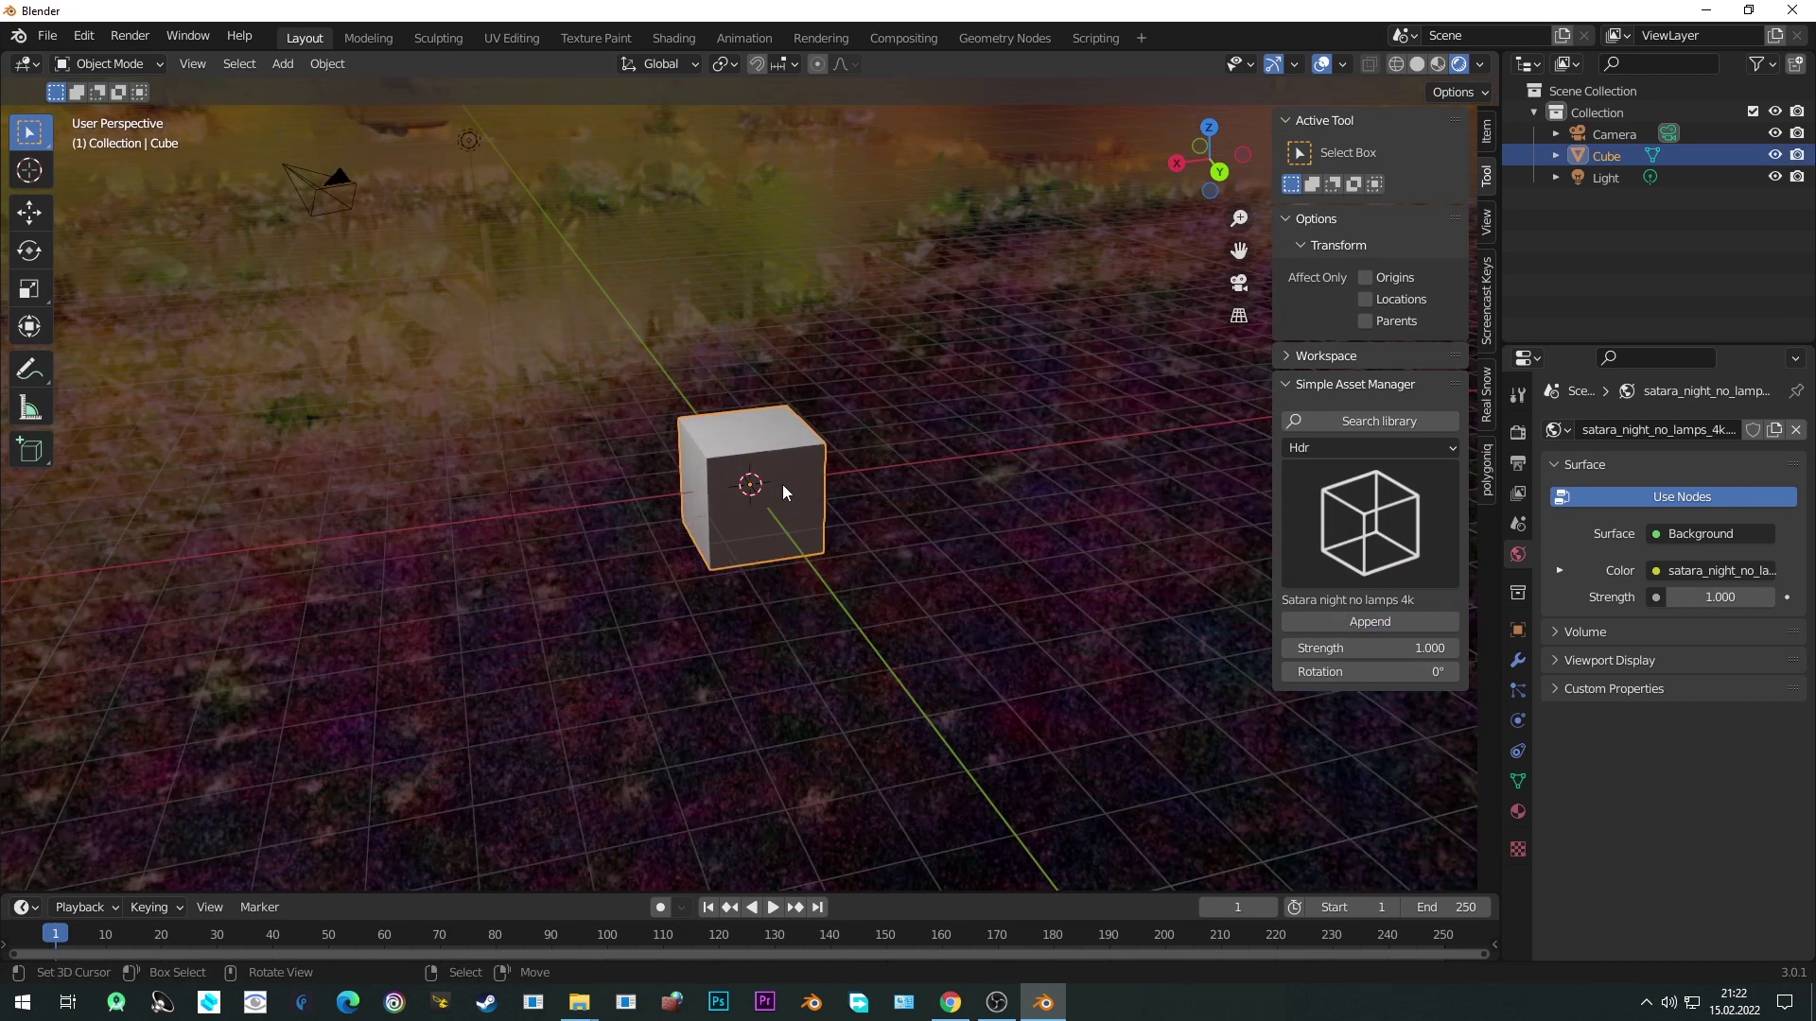
key("Delete")
Switch the Simple Asset Manager to the Materials category and show its material previews.
left_click(1379, 454)
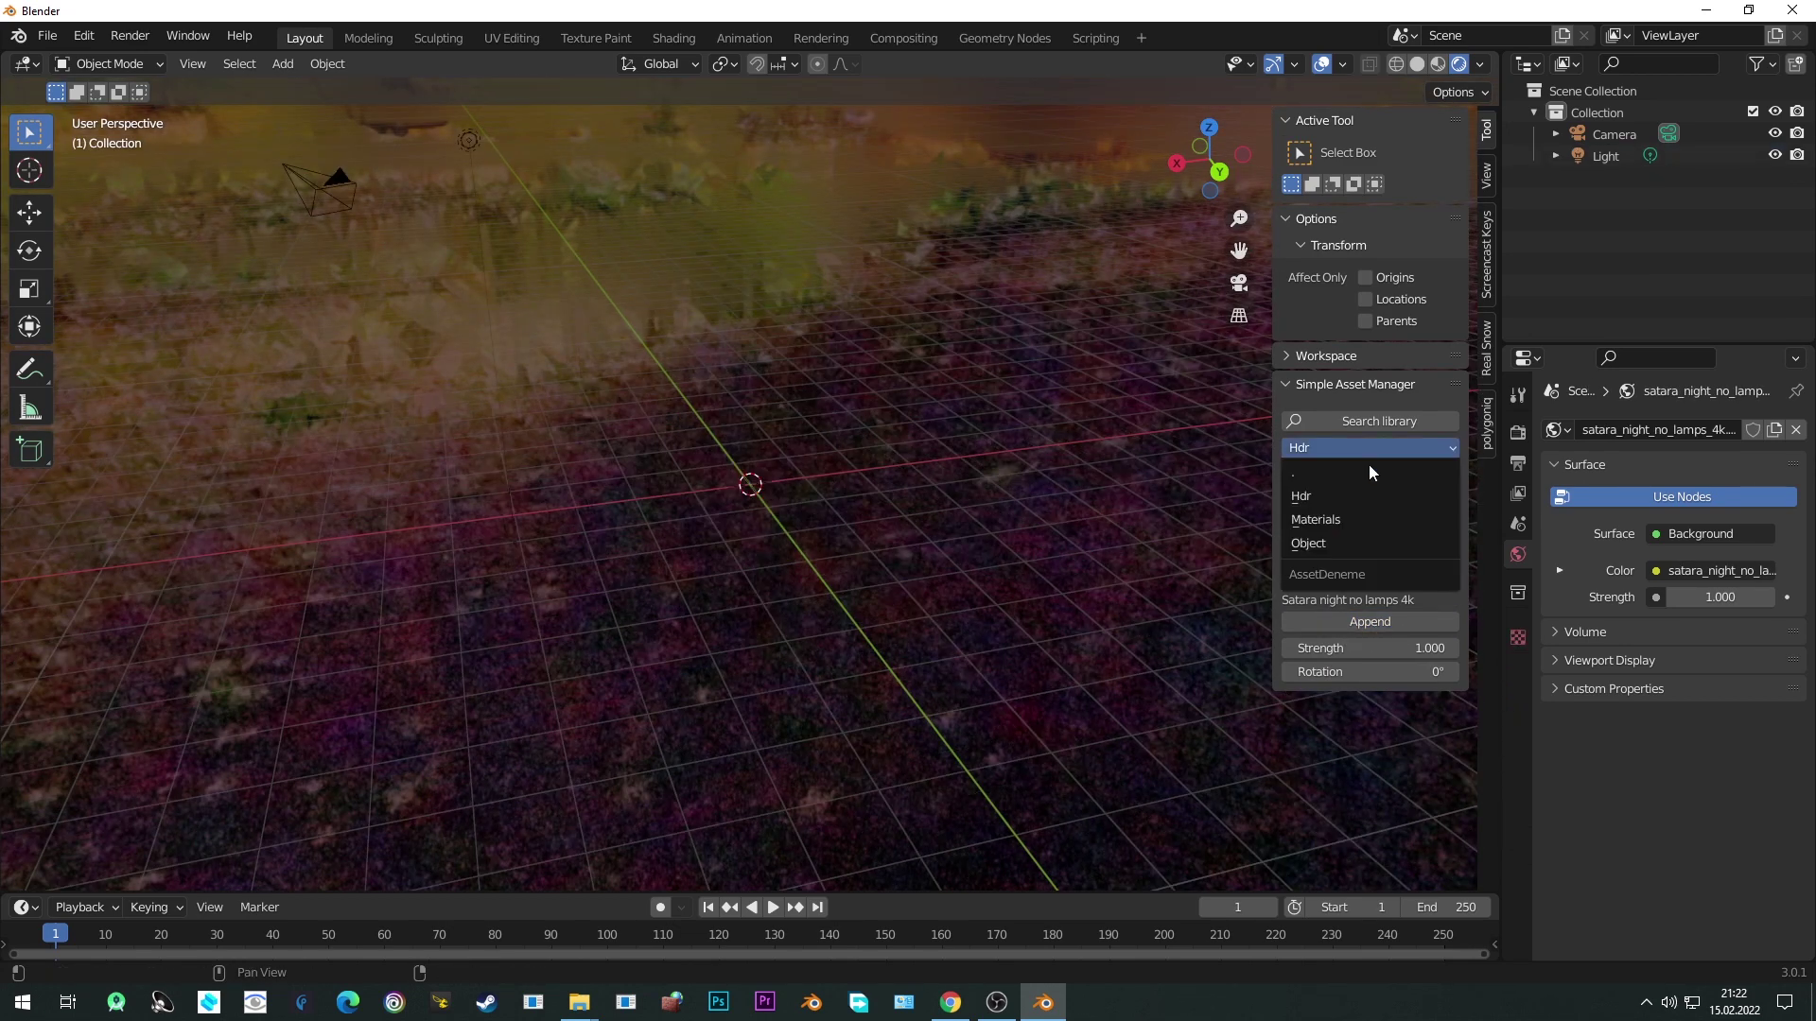
left_click(1341, 518)
left_click(1341, 511)
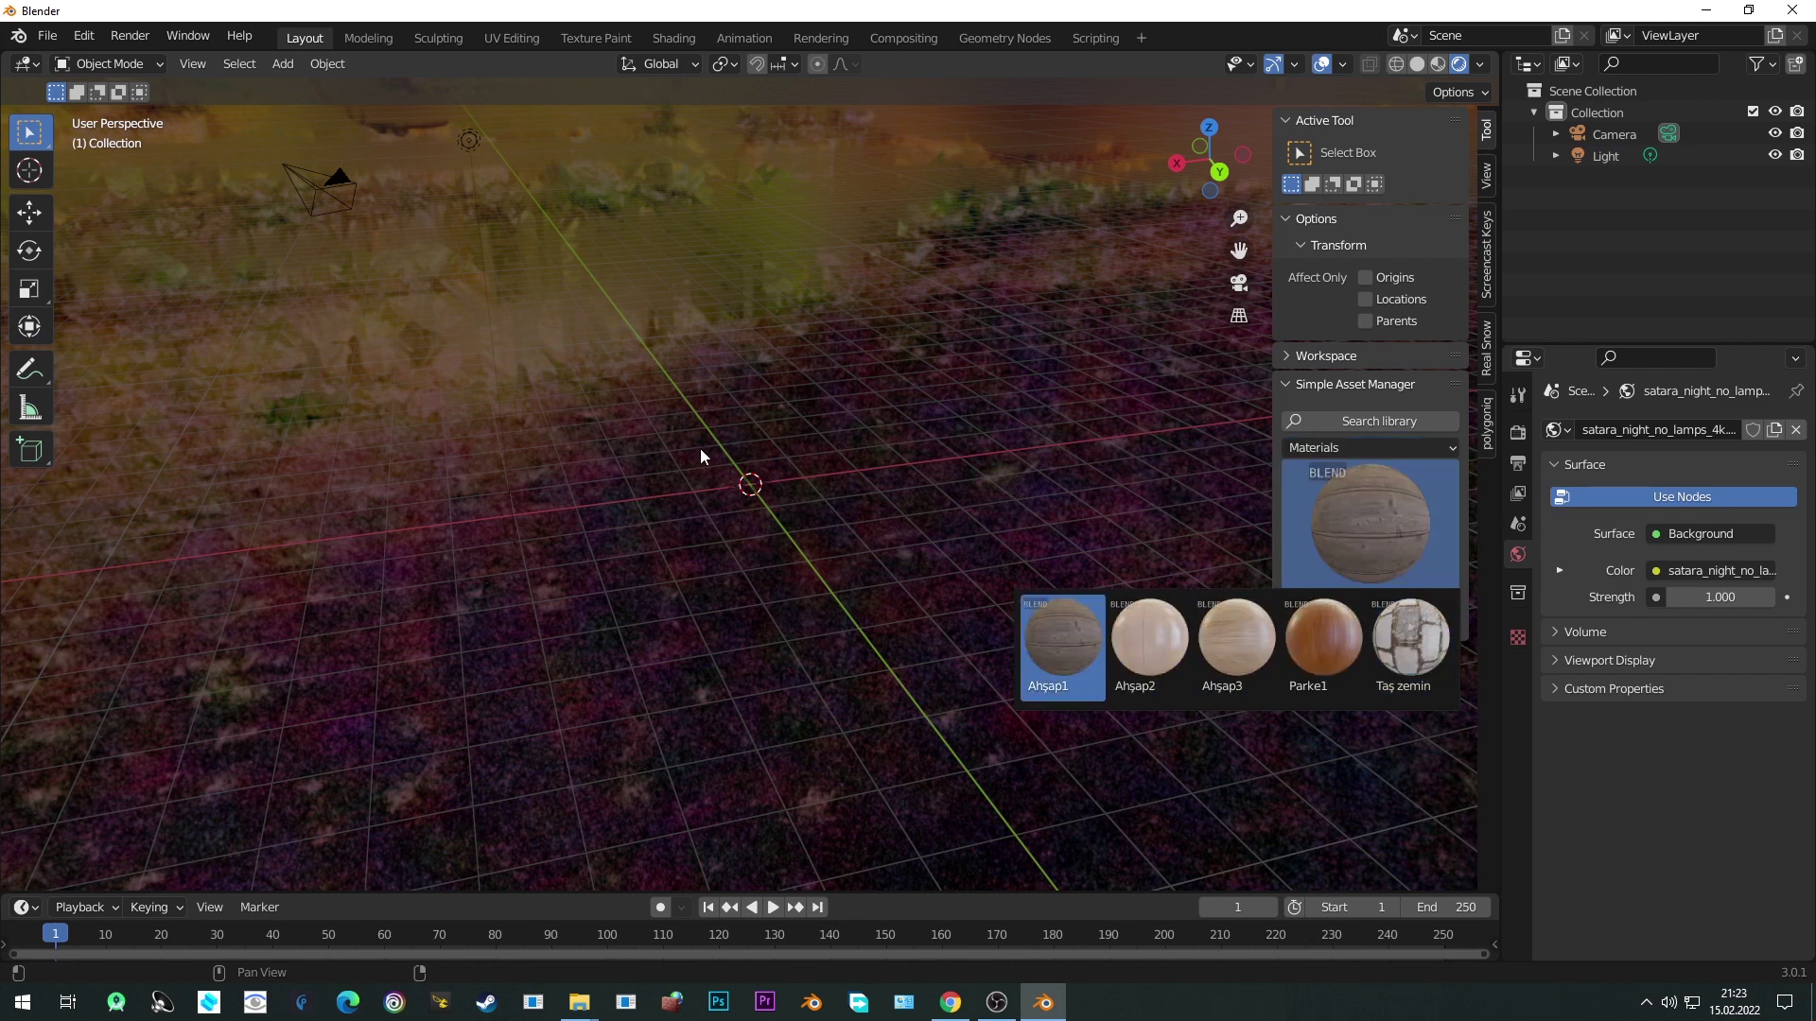
key("shift+a")
mouse_move(581, 371)
left_click(666, 401)
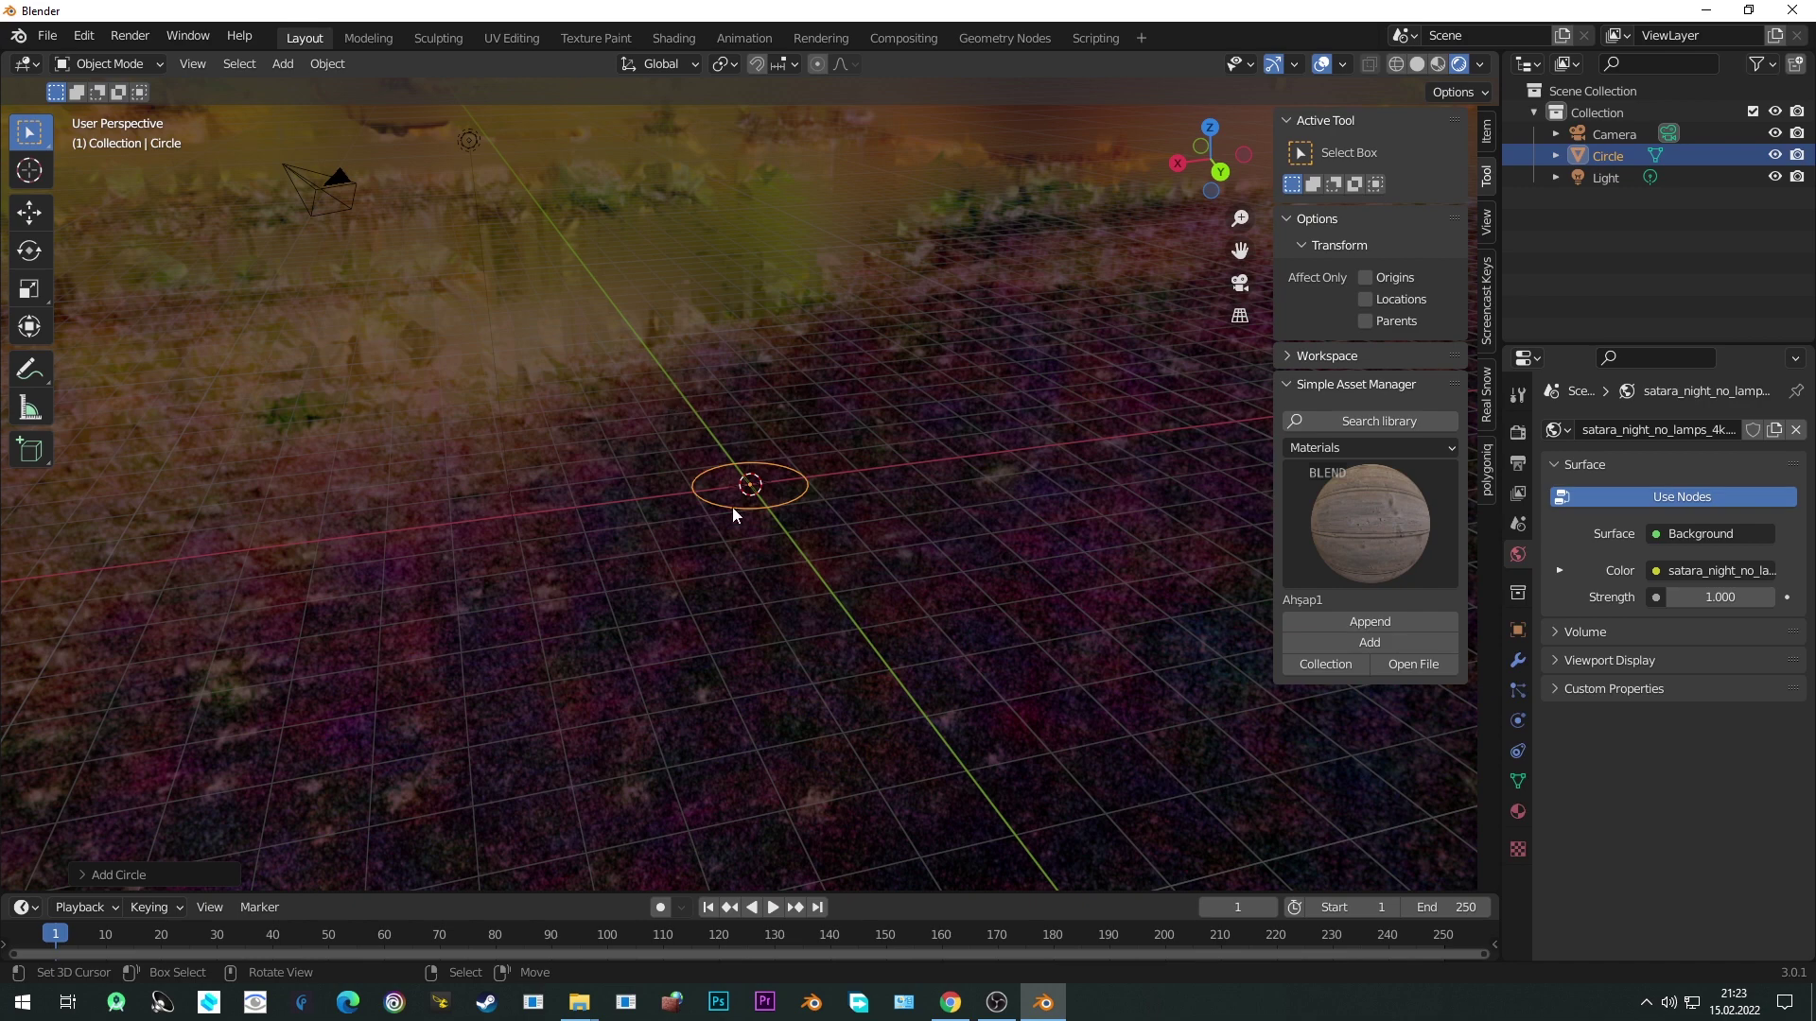
key("ctrl+z")
Add a new cube mesh at the world origin and frame it in the viewport.
key("shift+a")
mouse_move(568, 447)
left_click(757, 467)
key("KP_Decimal")
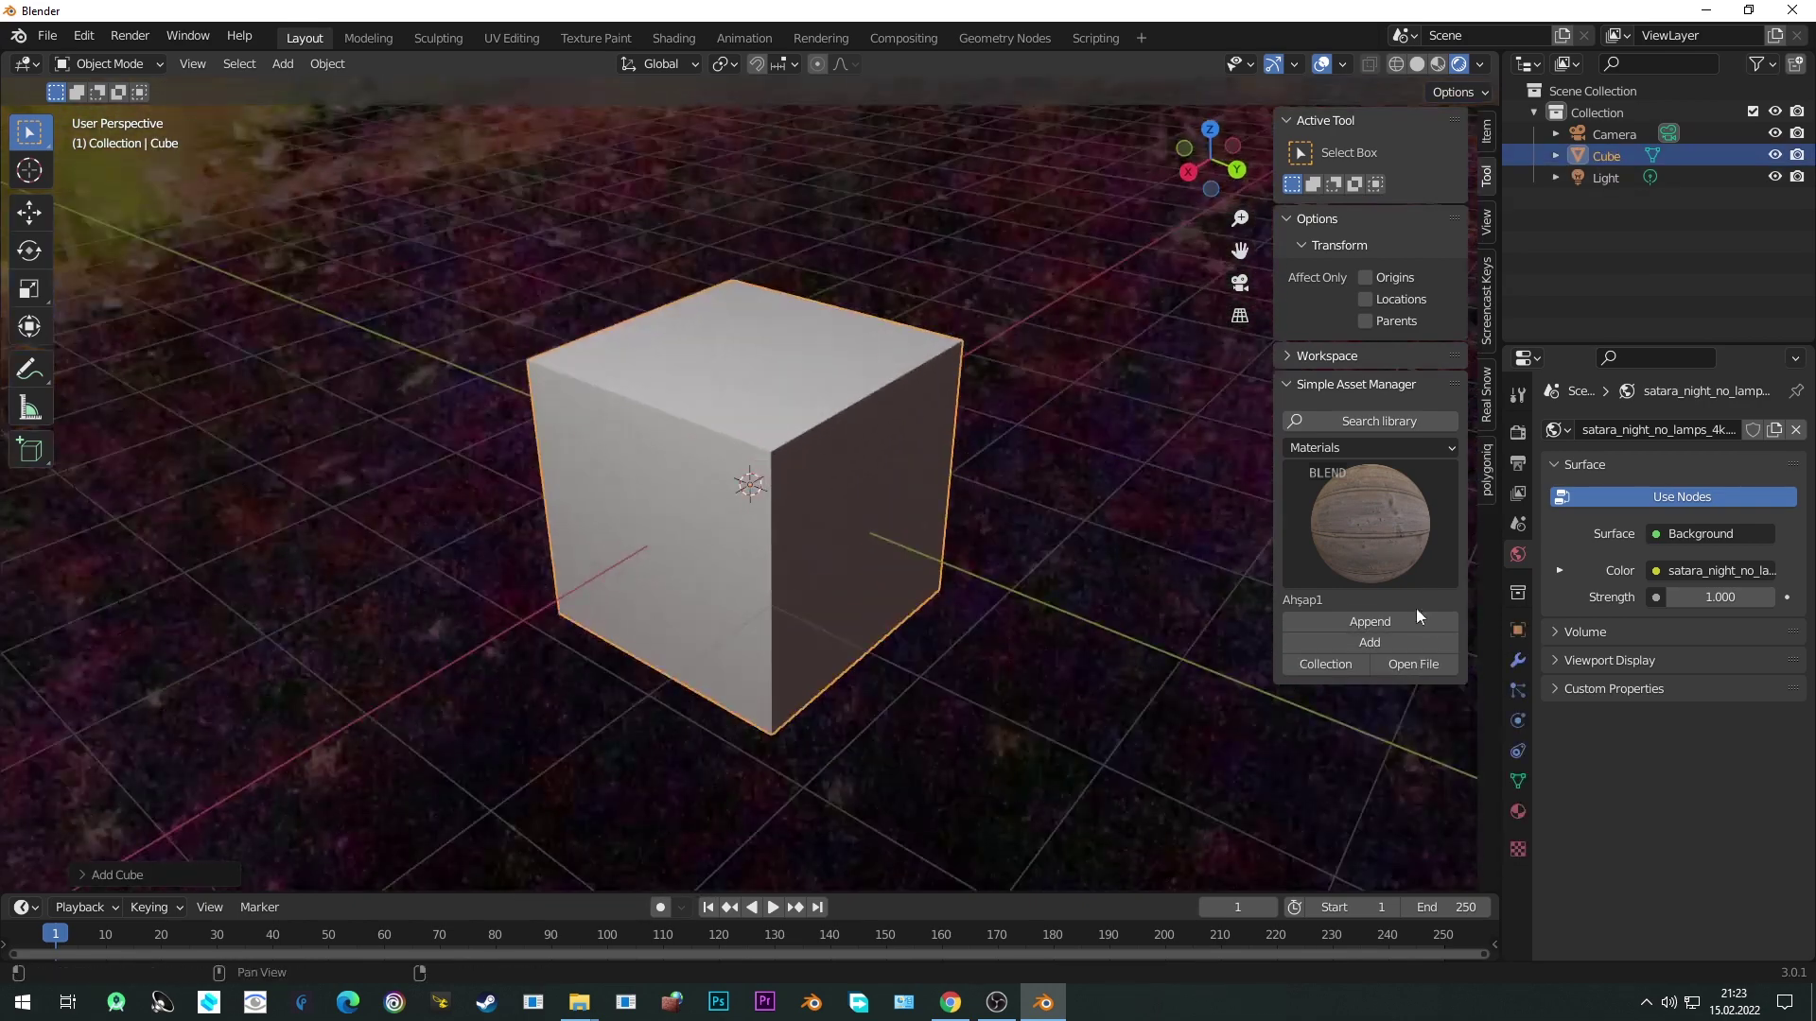
Append the Ahşap1 material from the asset library and assign the imported Material.001 to the cube.
left_click(1413, 617)
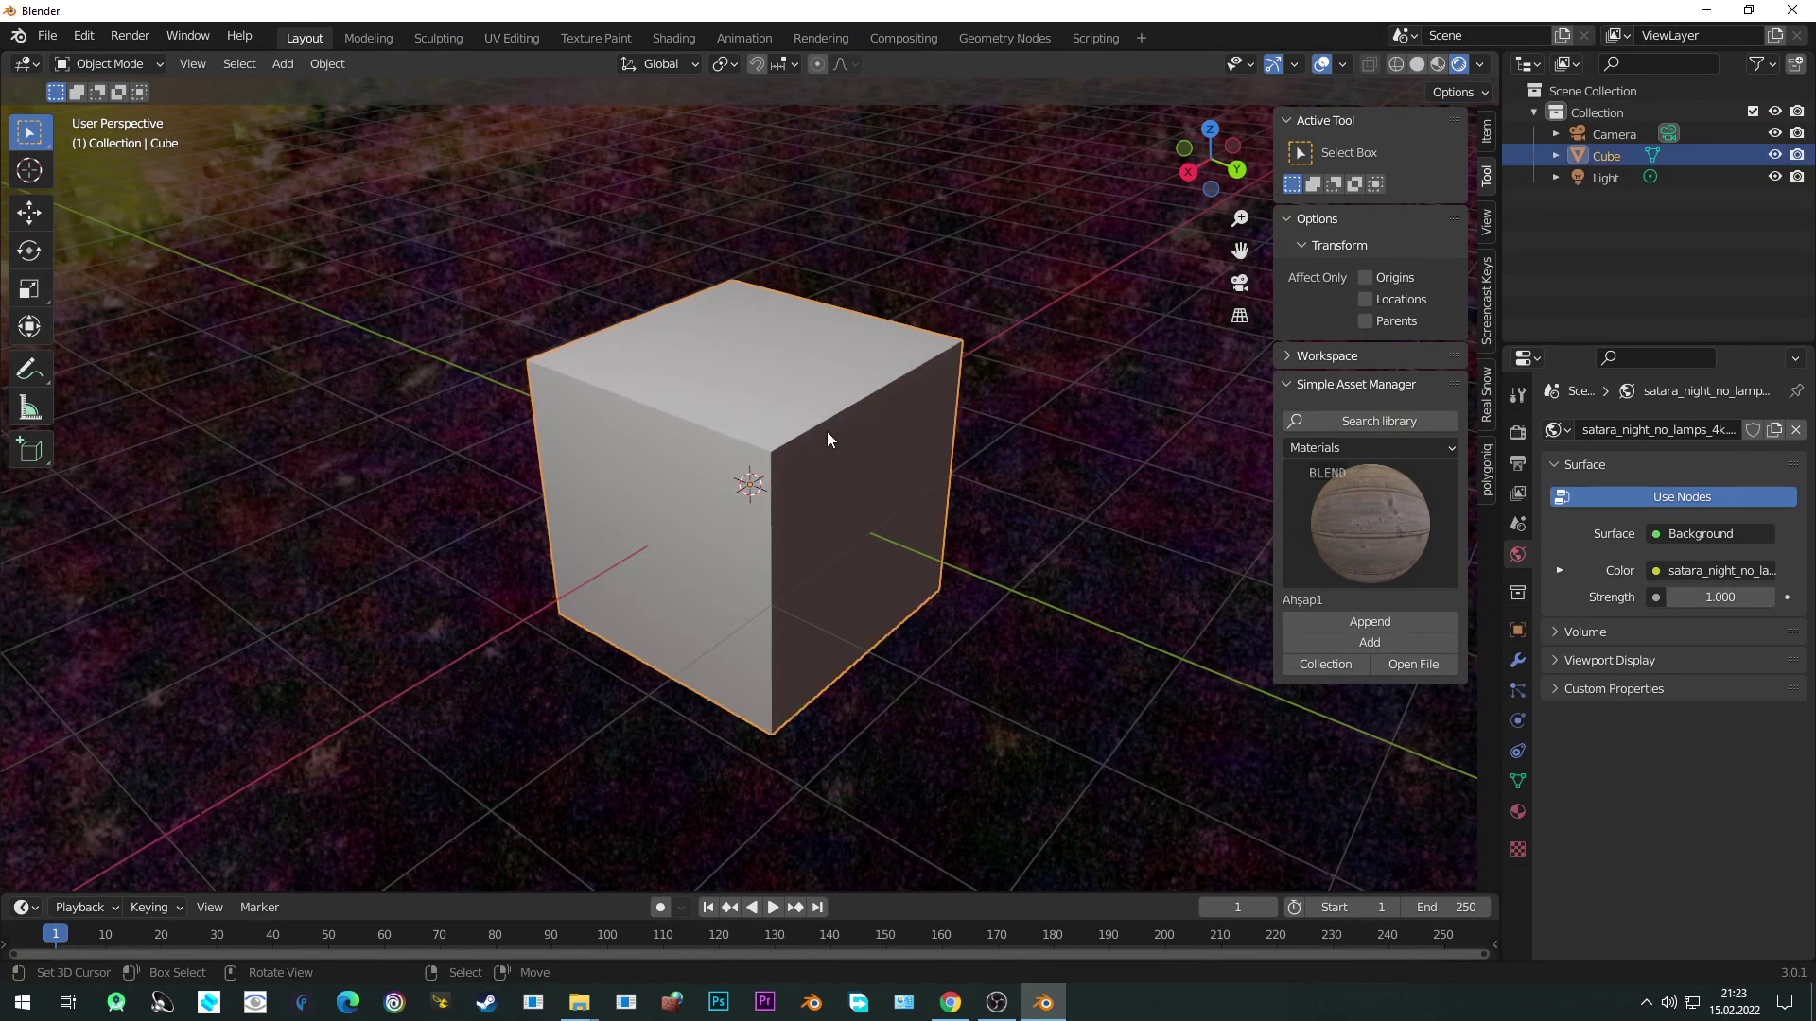
left_click(1518, 811)
left_click(1555, 519)
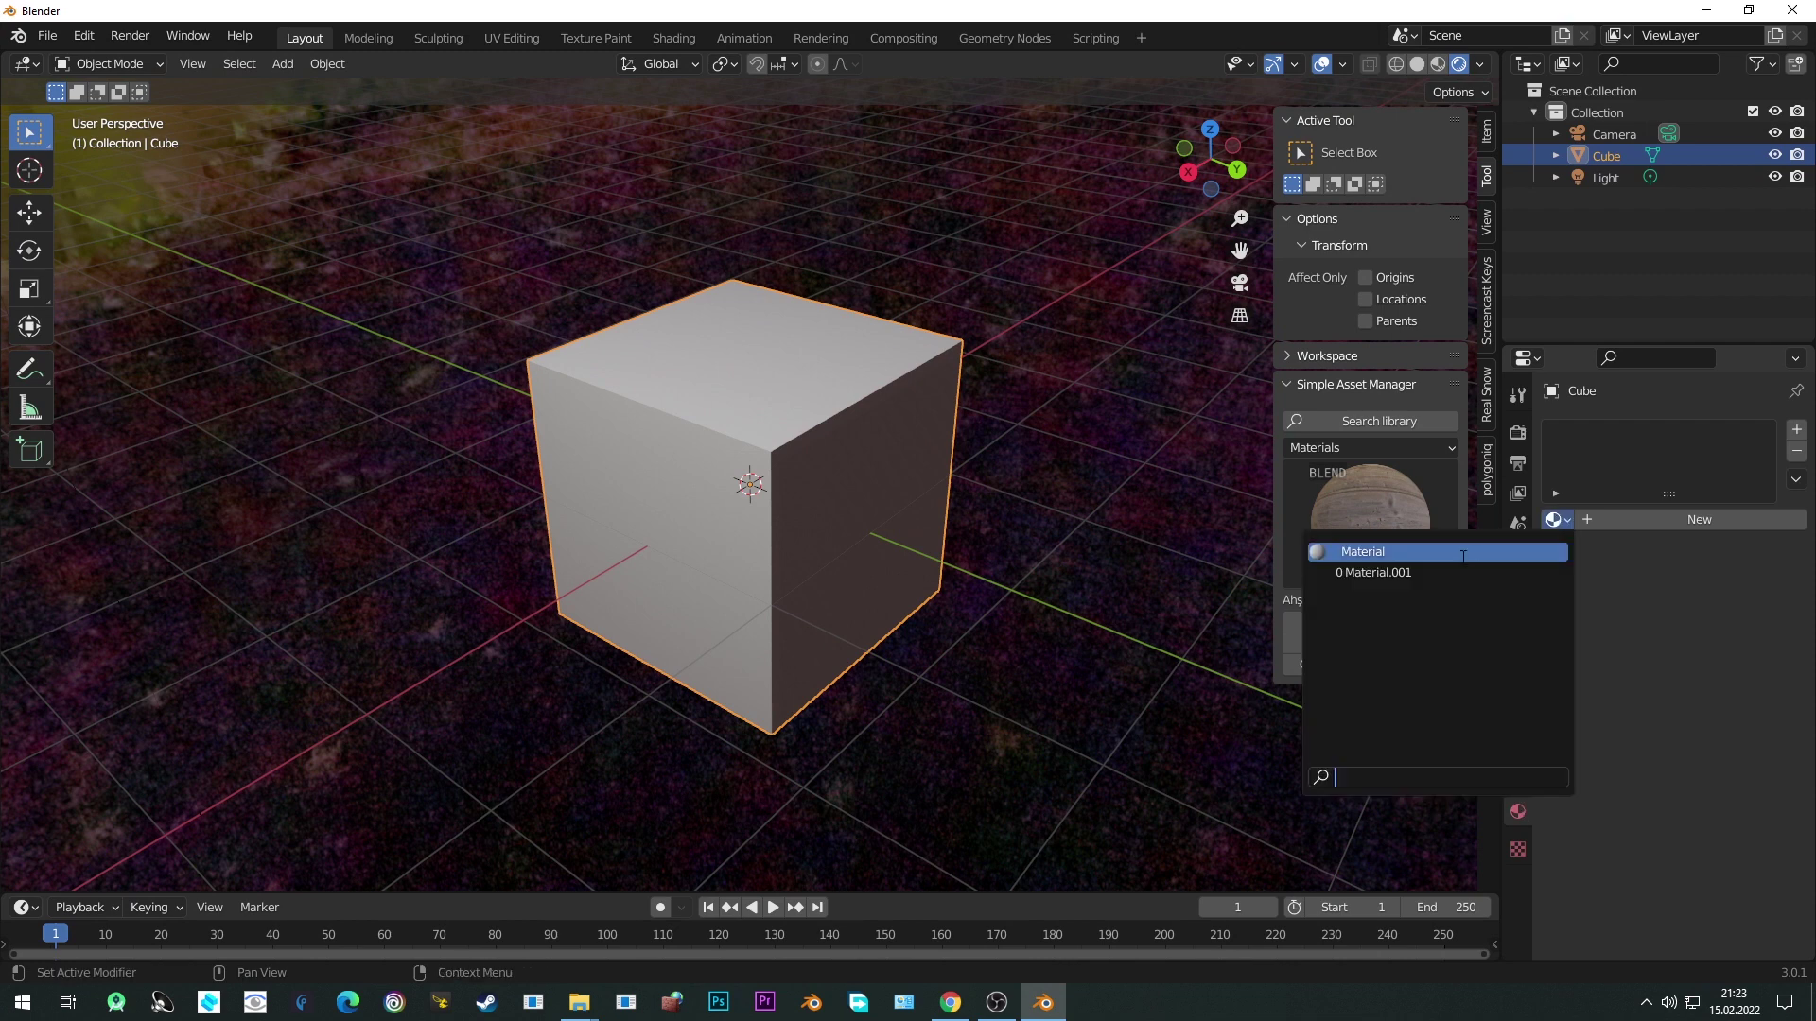
key("Down")
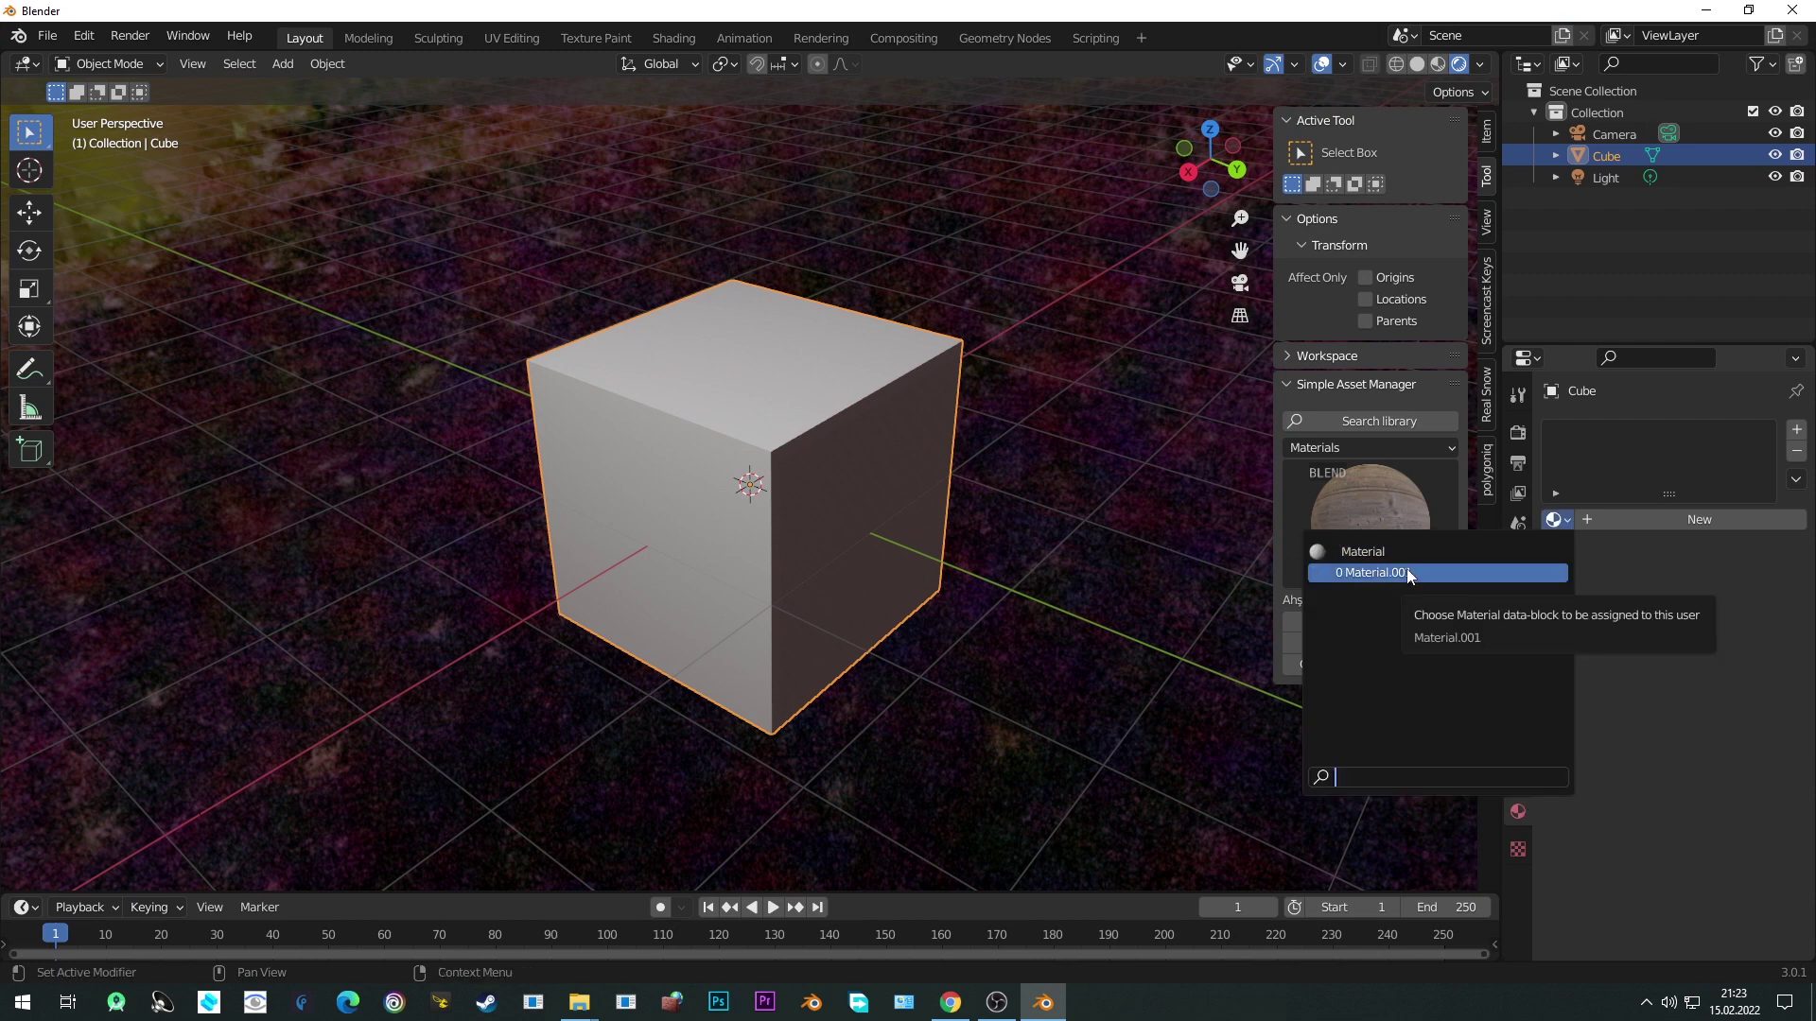
left_click(1405, 570)
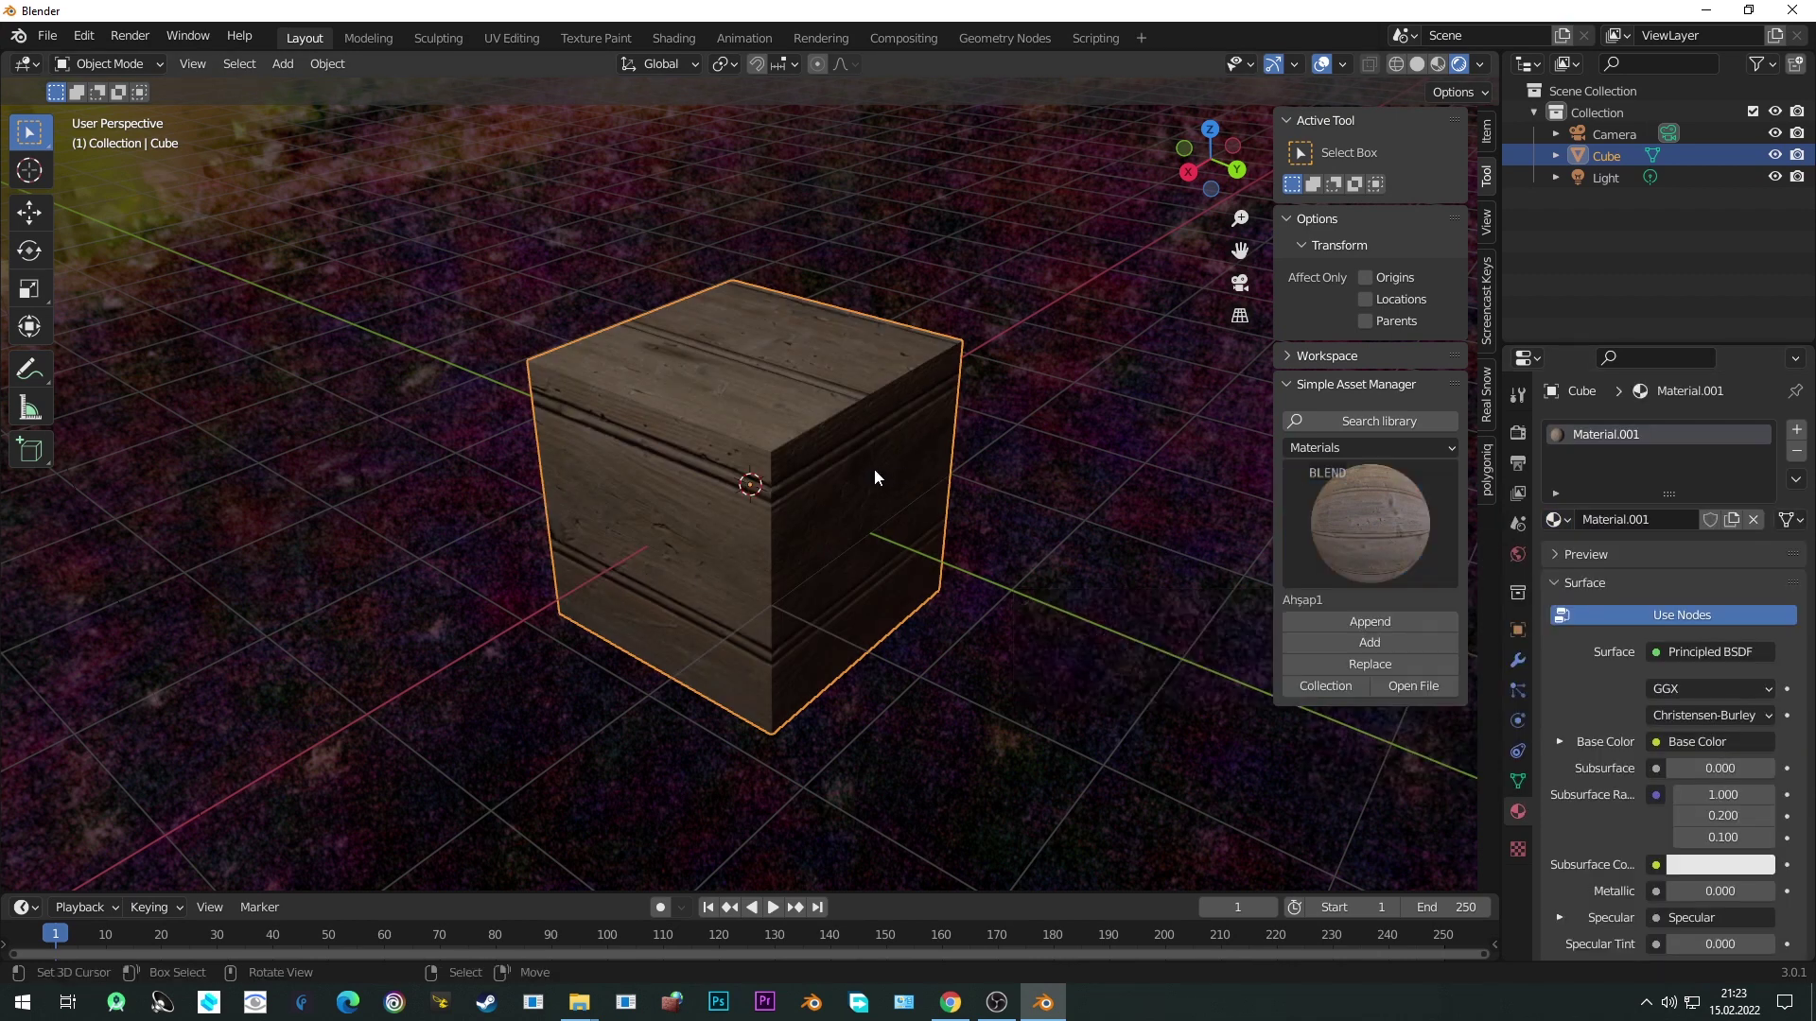
middle_click_drag(874, 468, 834, 513)
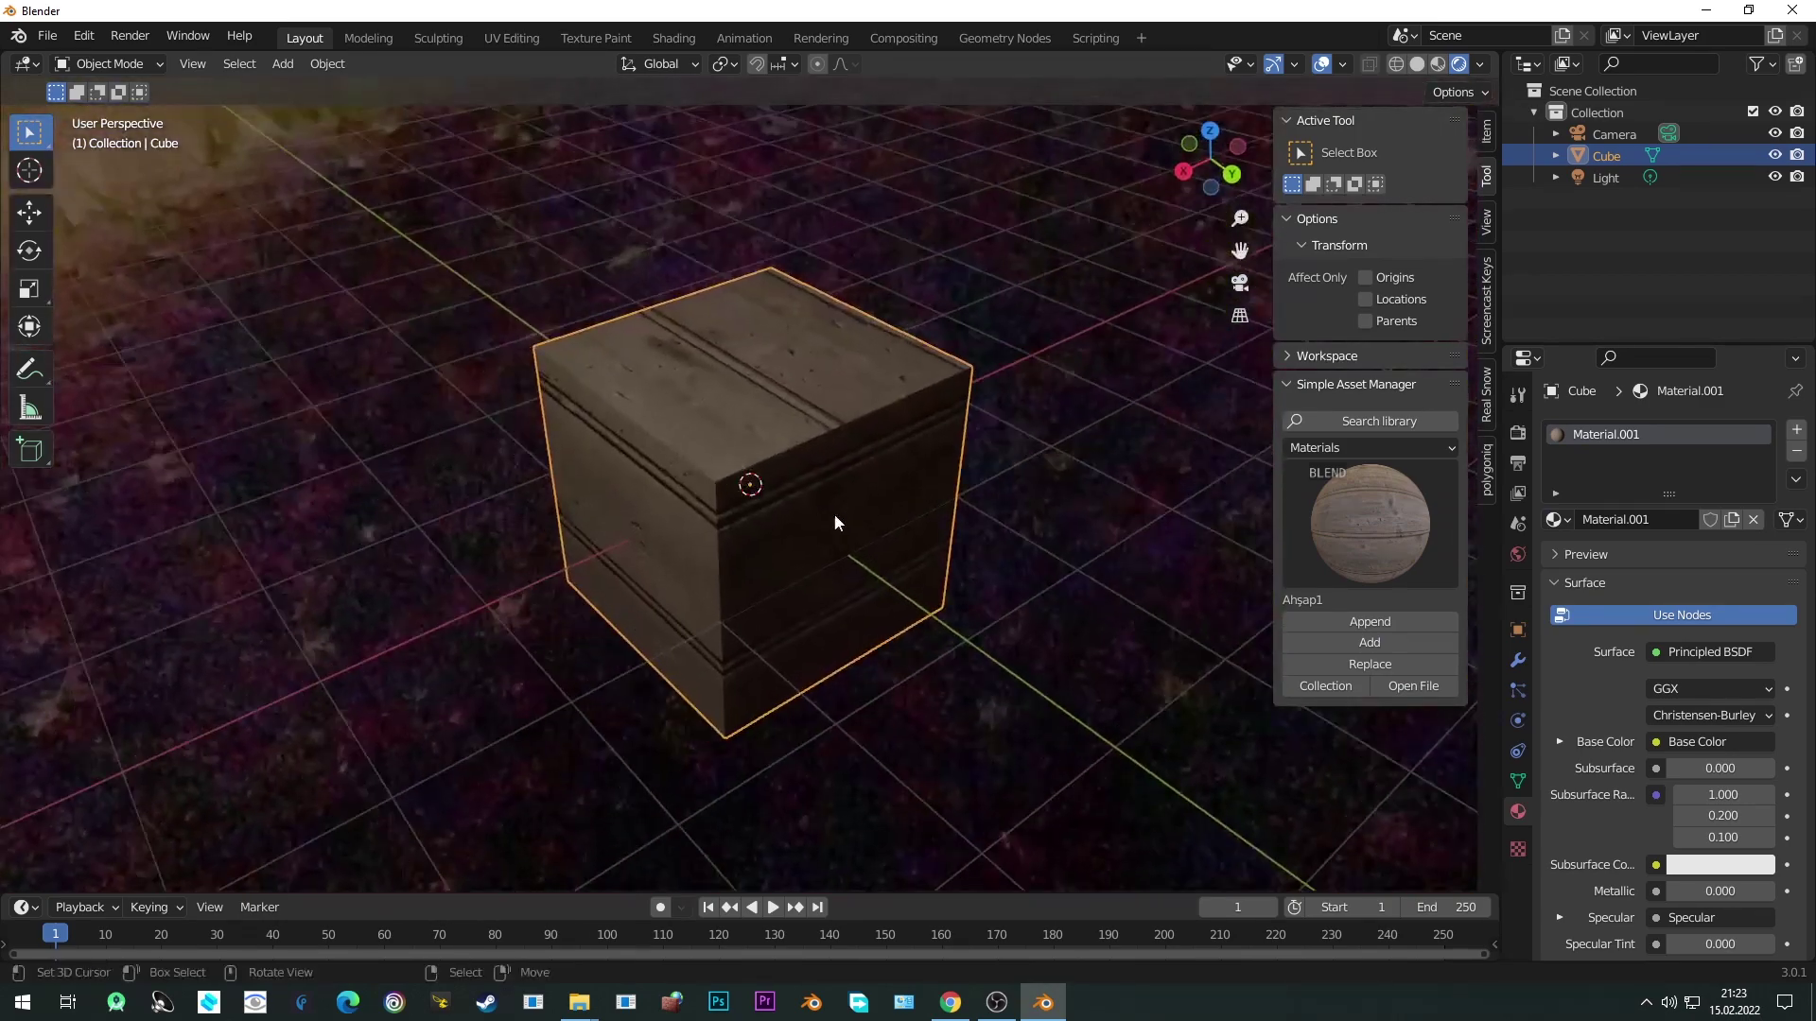
Choose the Parke1 material in the asset library and add it to the cube.
left_click(1375, 537)
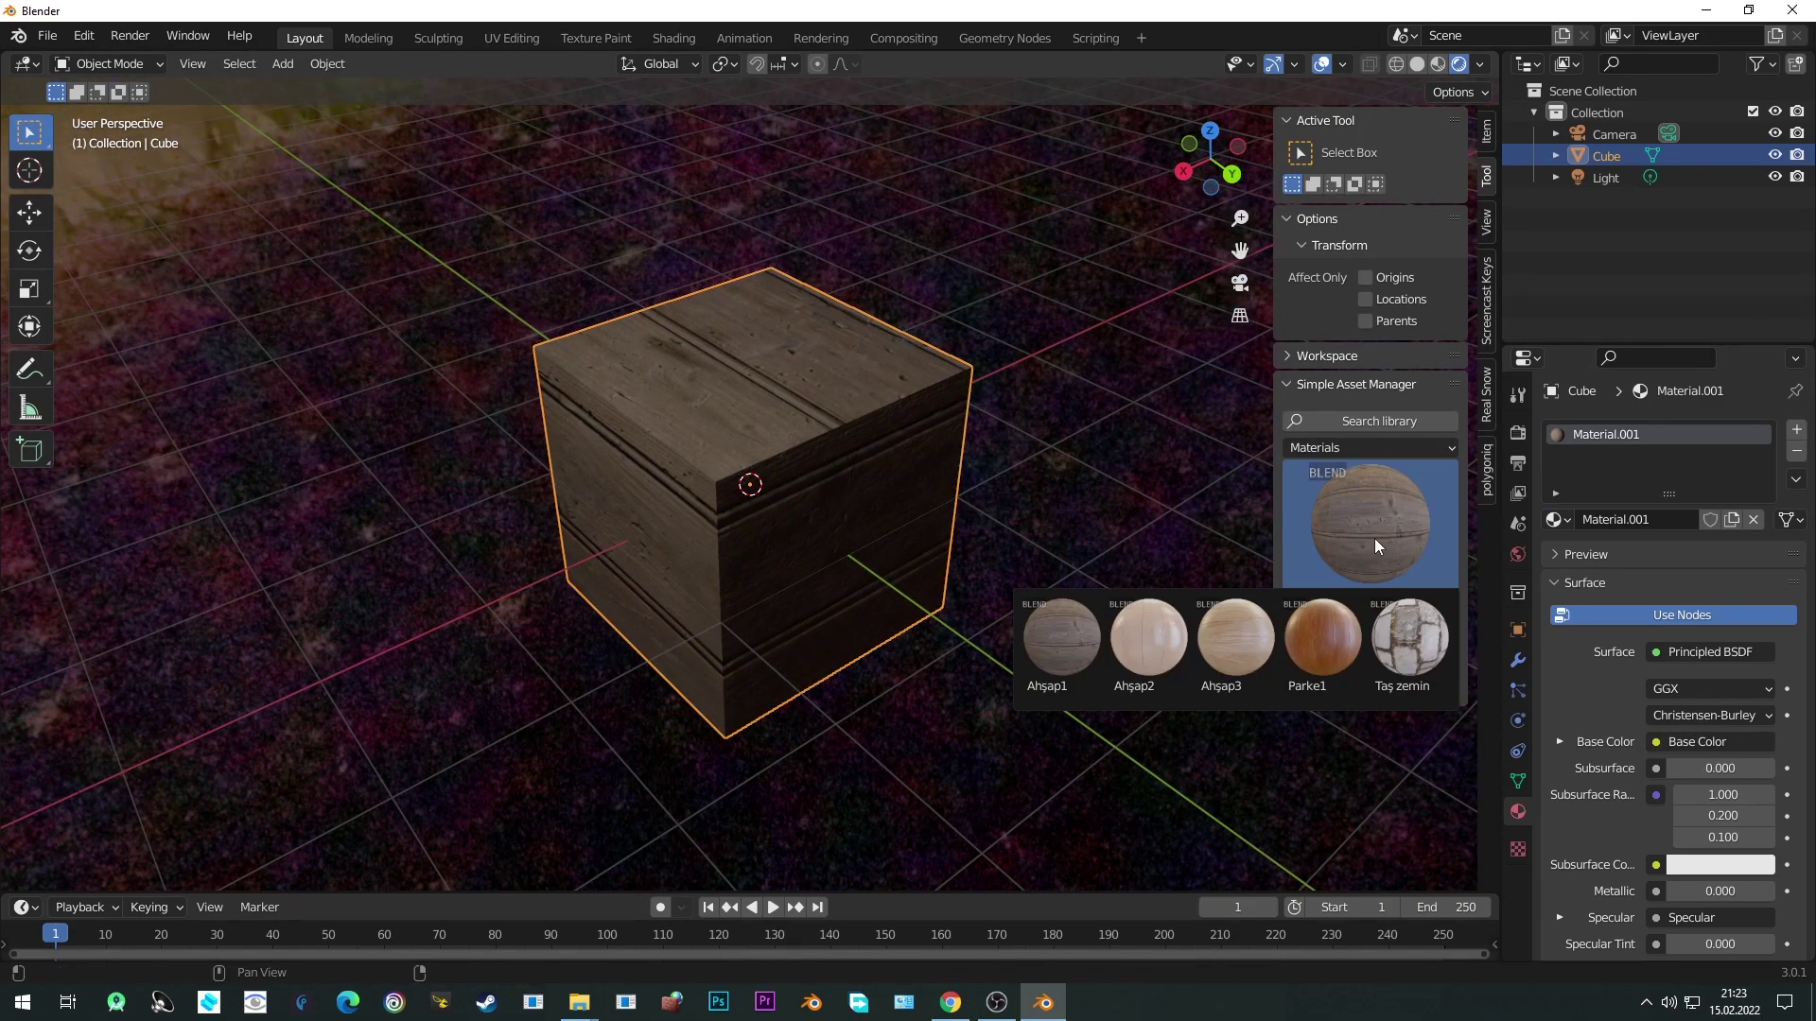
left_click(1317, 638)
left_click(1370, 640)
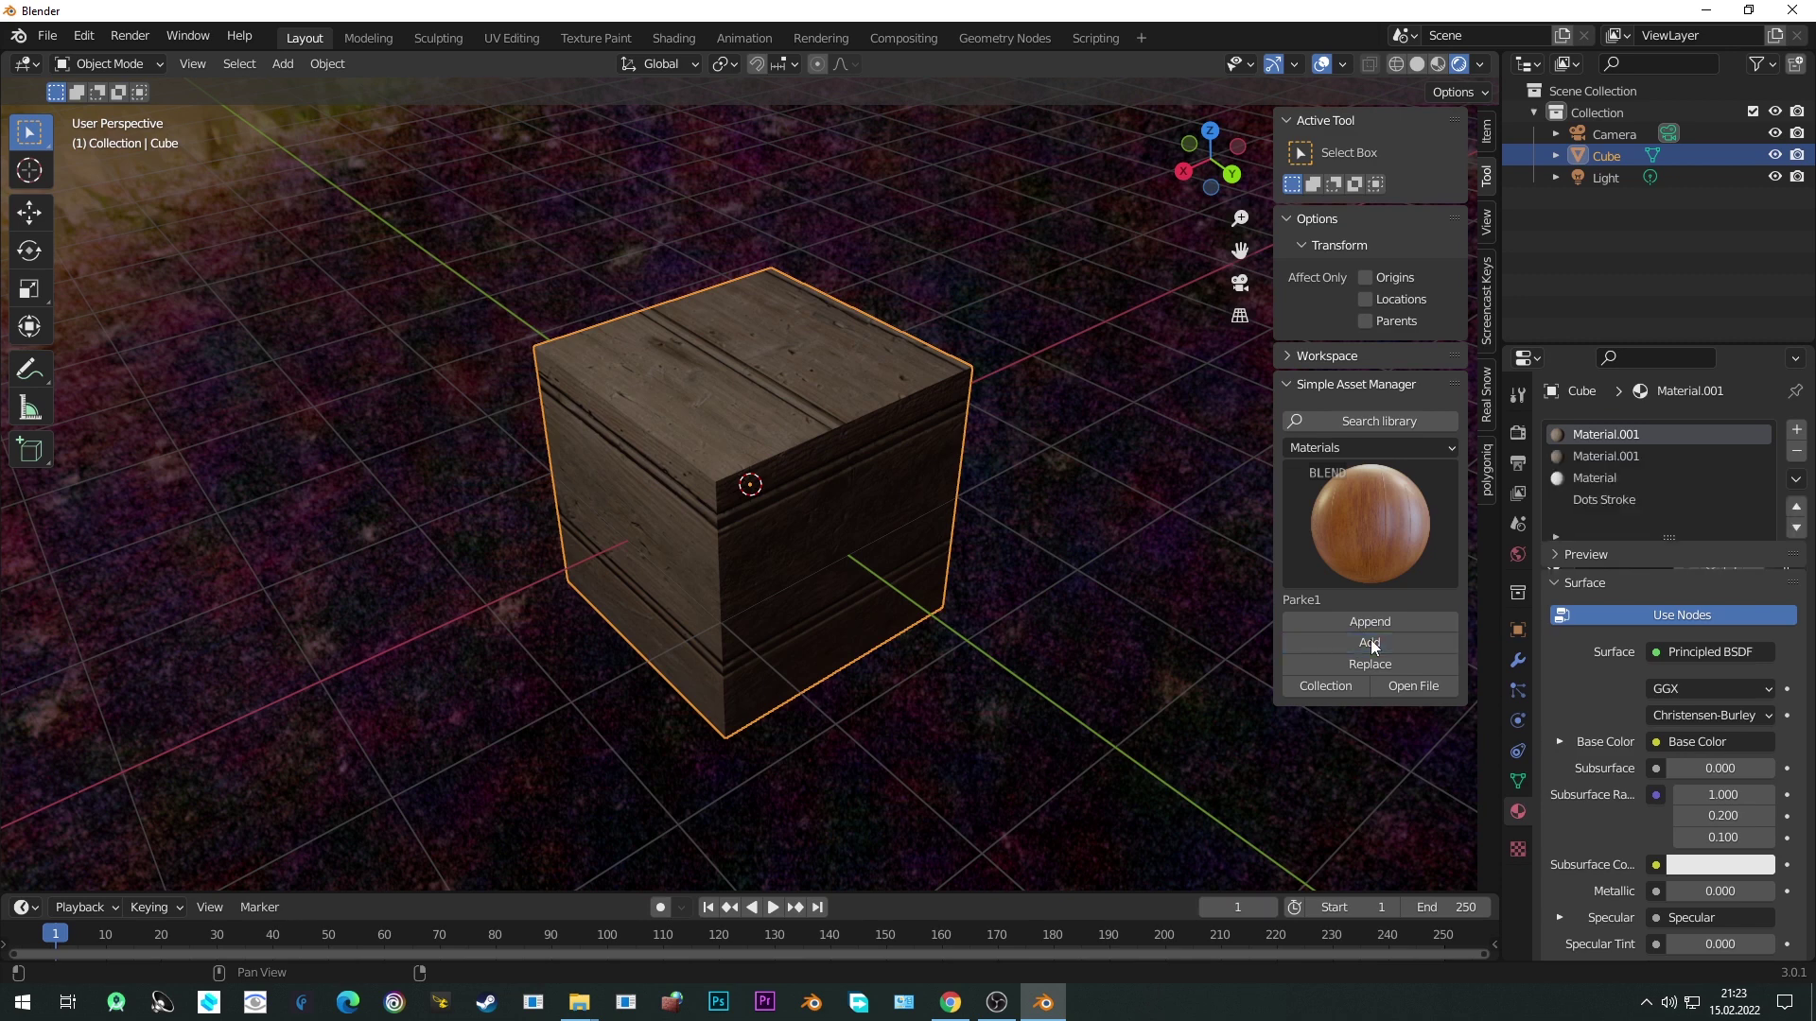
Remove all material slots from the cube.
left_click(1796, 451)
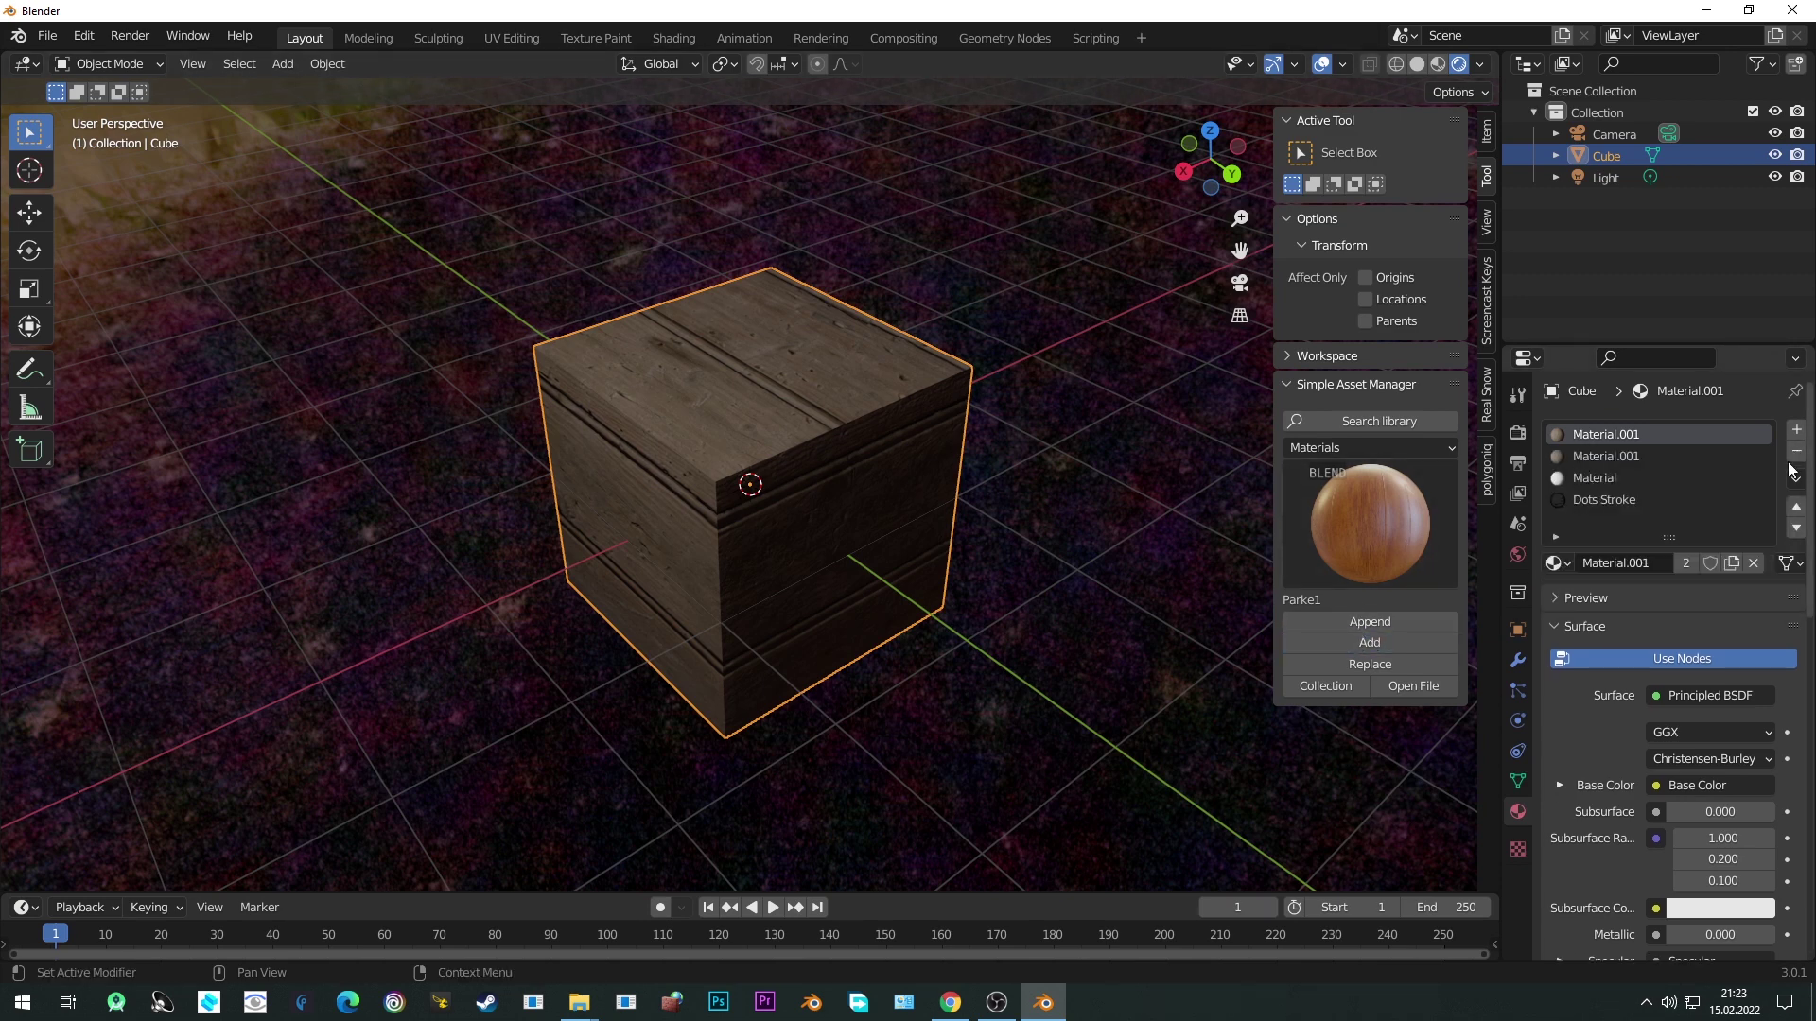
left_click(1796, 451)
left_click(1796, 451)
left_click(1796, 451)
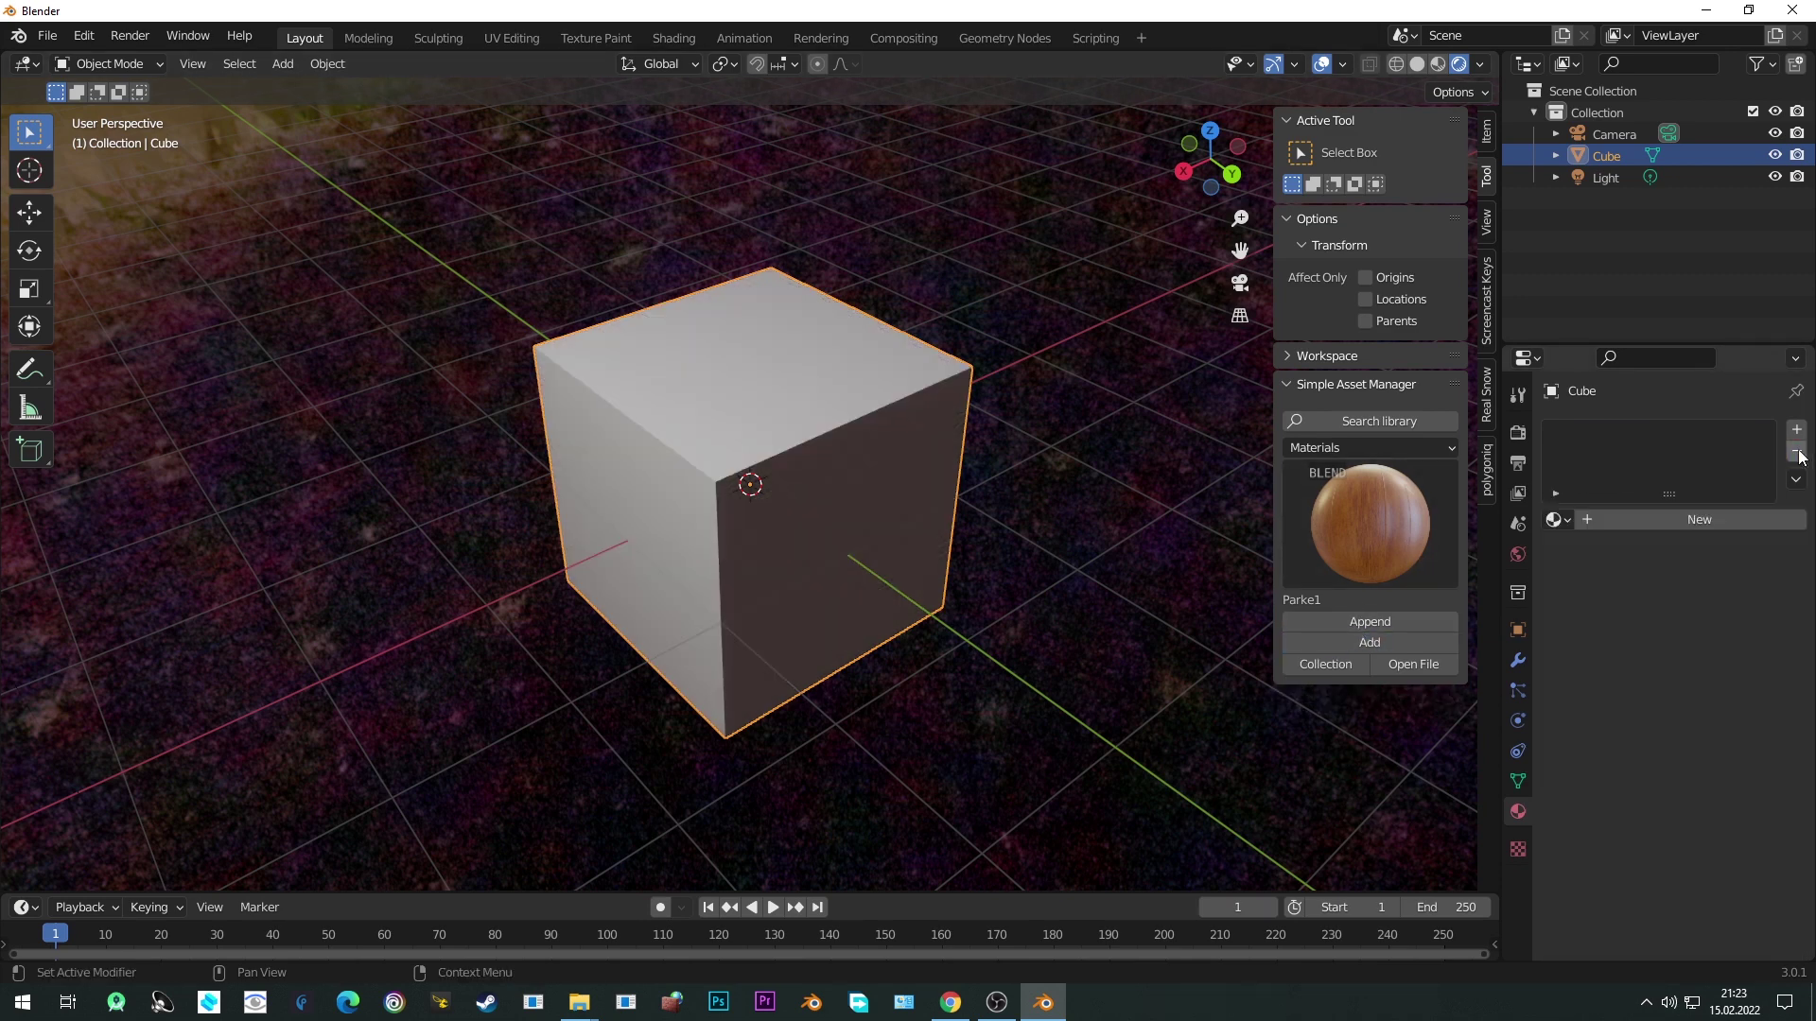
Add the Parke1 asset's materials to the cube again and remove the Dots Stroke and Material slots.
left_click(1370, 642)
middle_click_drag(1118, 617, 851, 479)
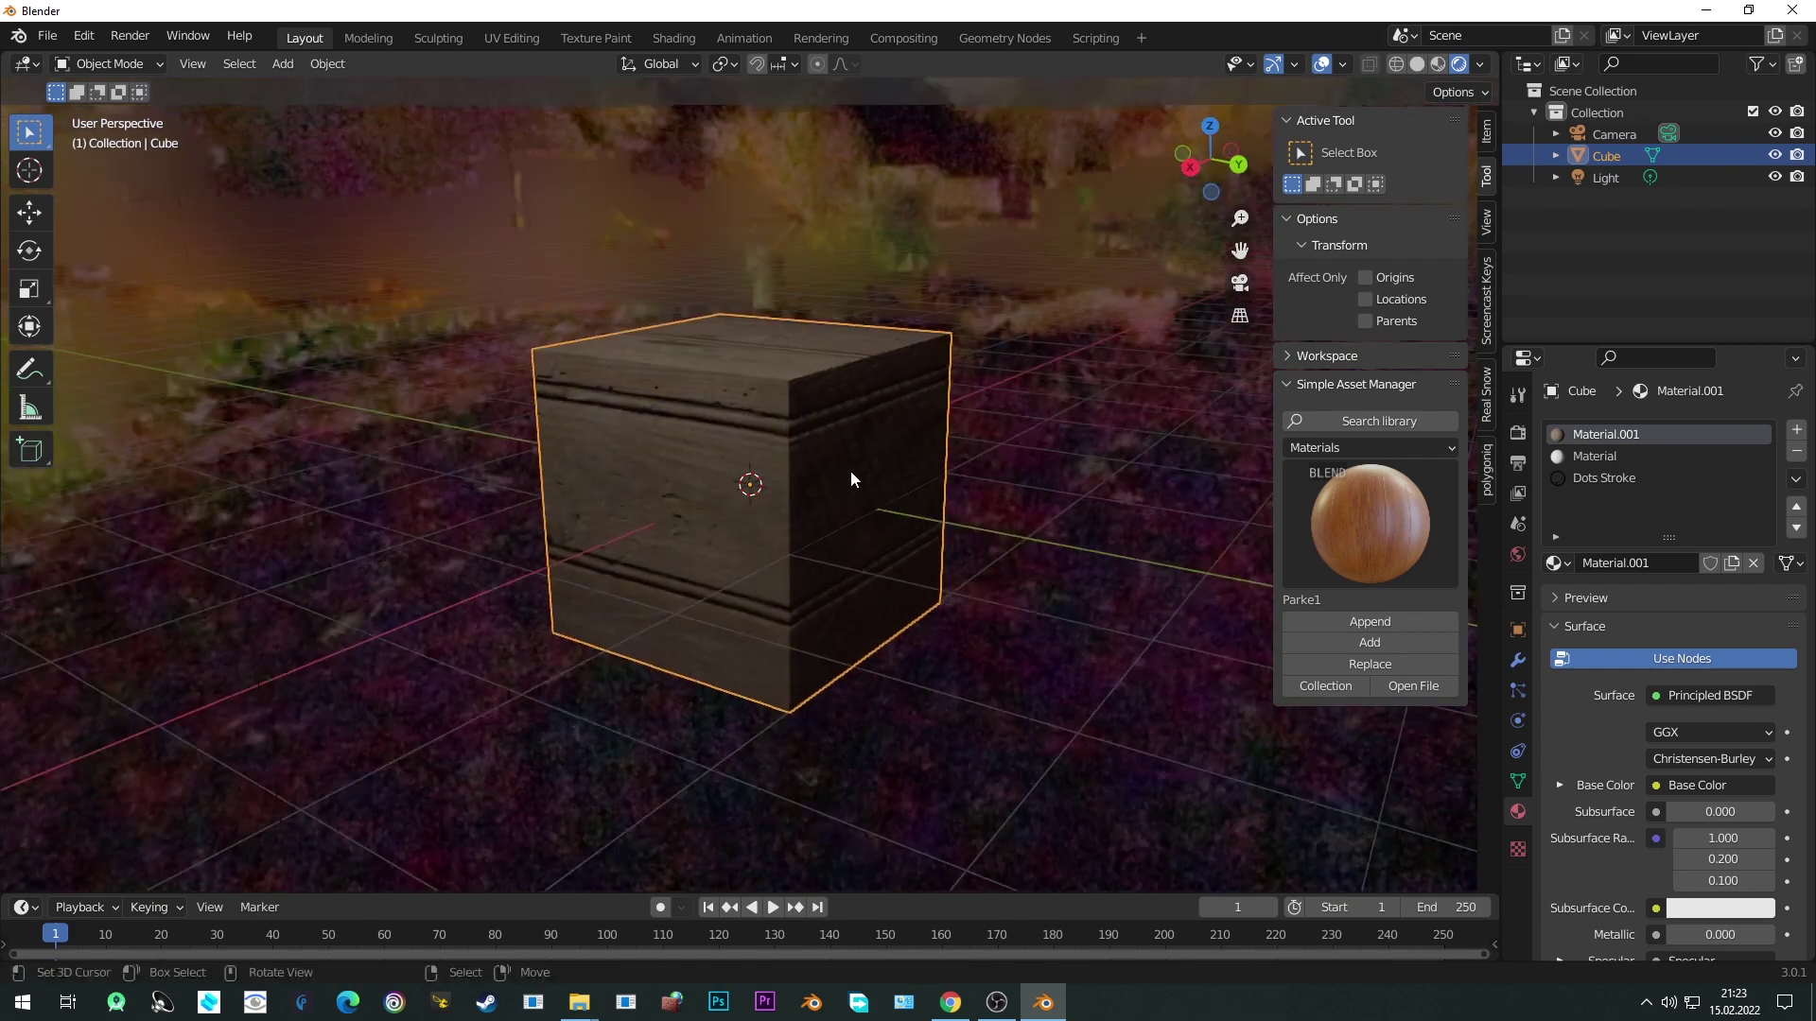
left_click(1622, 473)
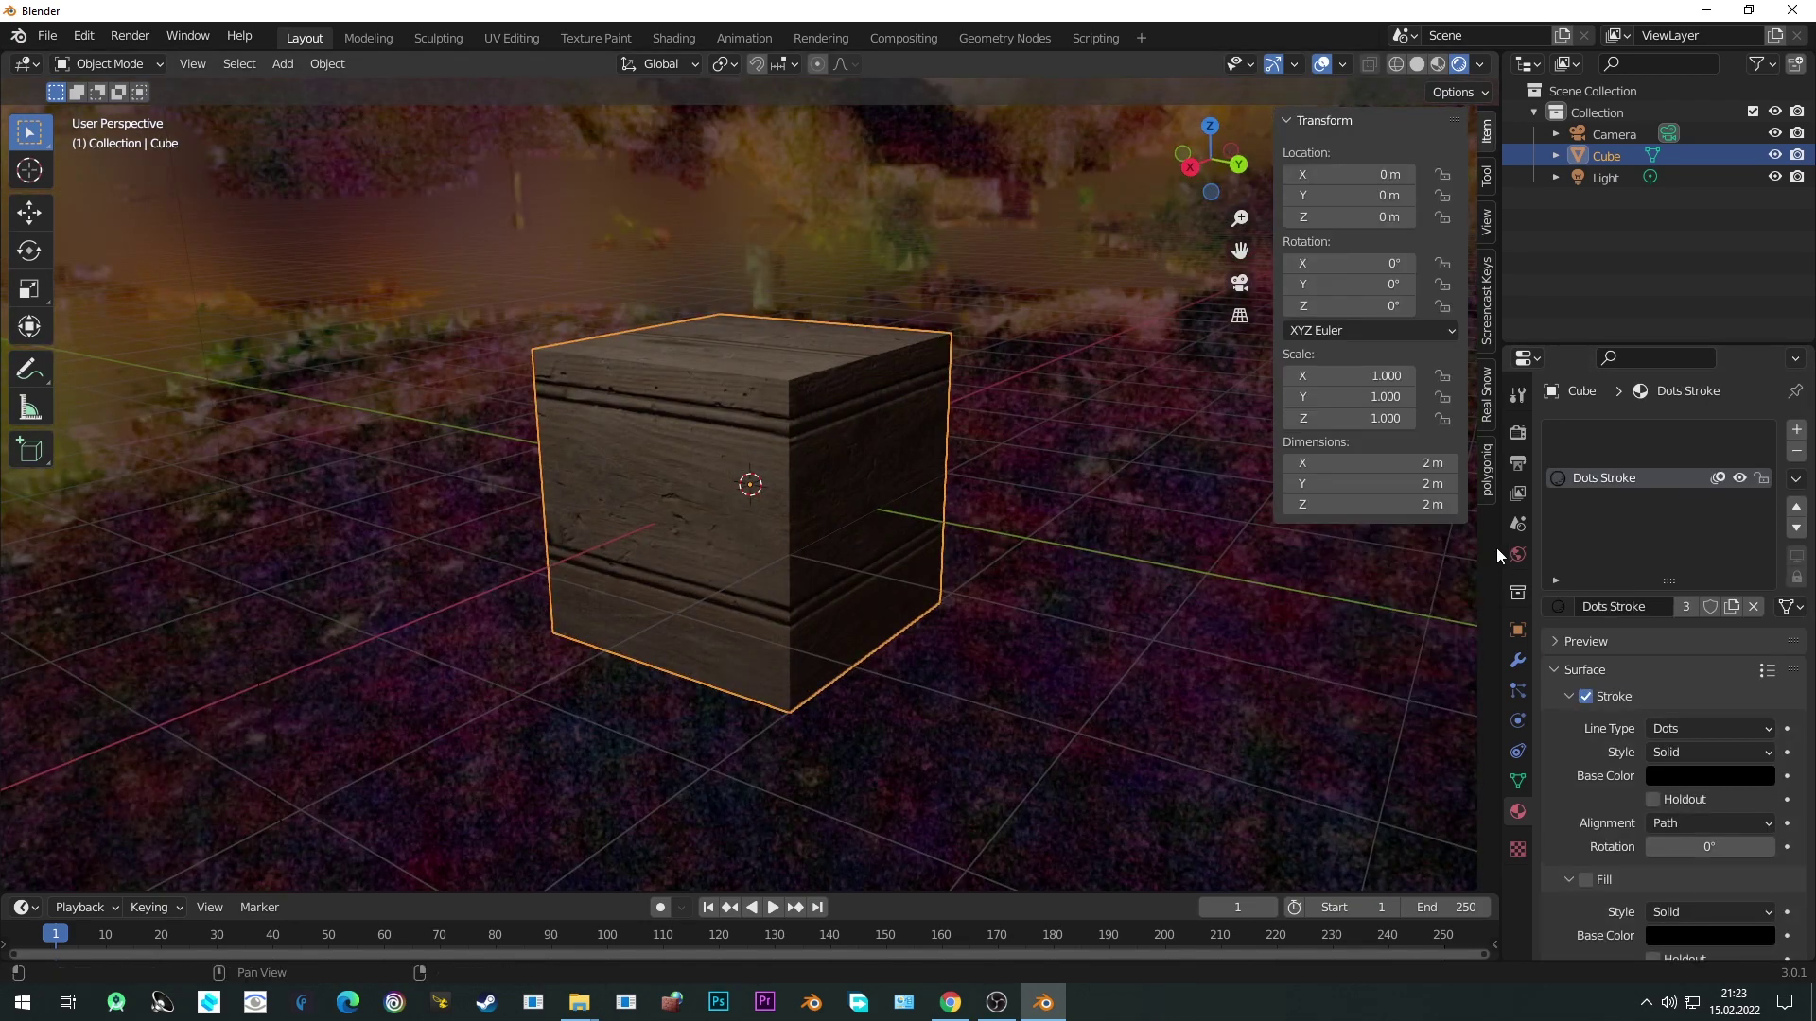
scroll(1496, 548, "up", 1, "ctrl")
left_click(1796, 451)
left_click(1796, 451)
scroll(729, 518, "up", 2)
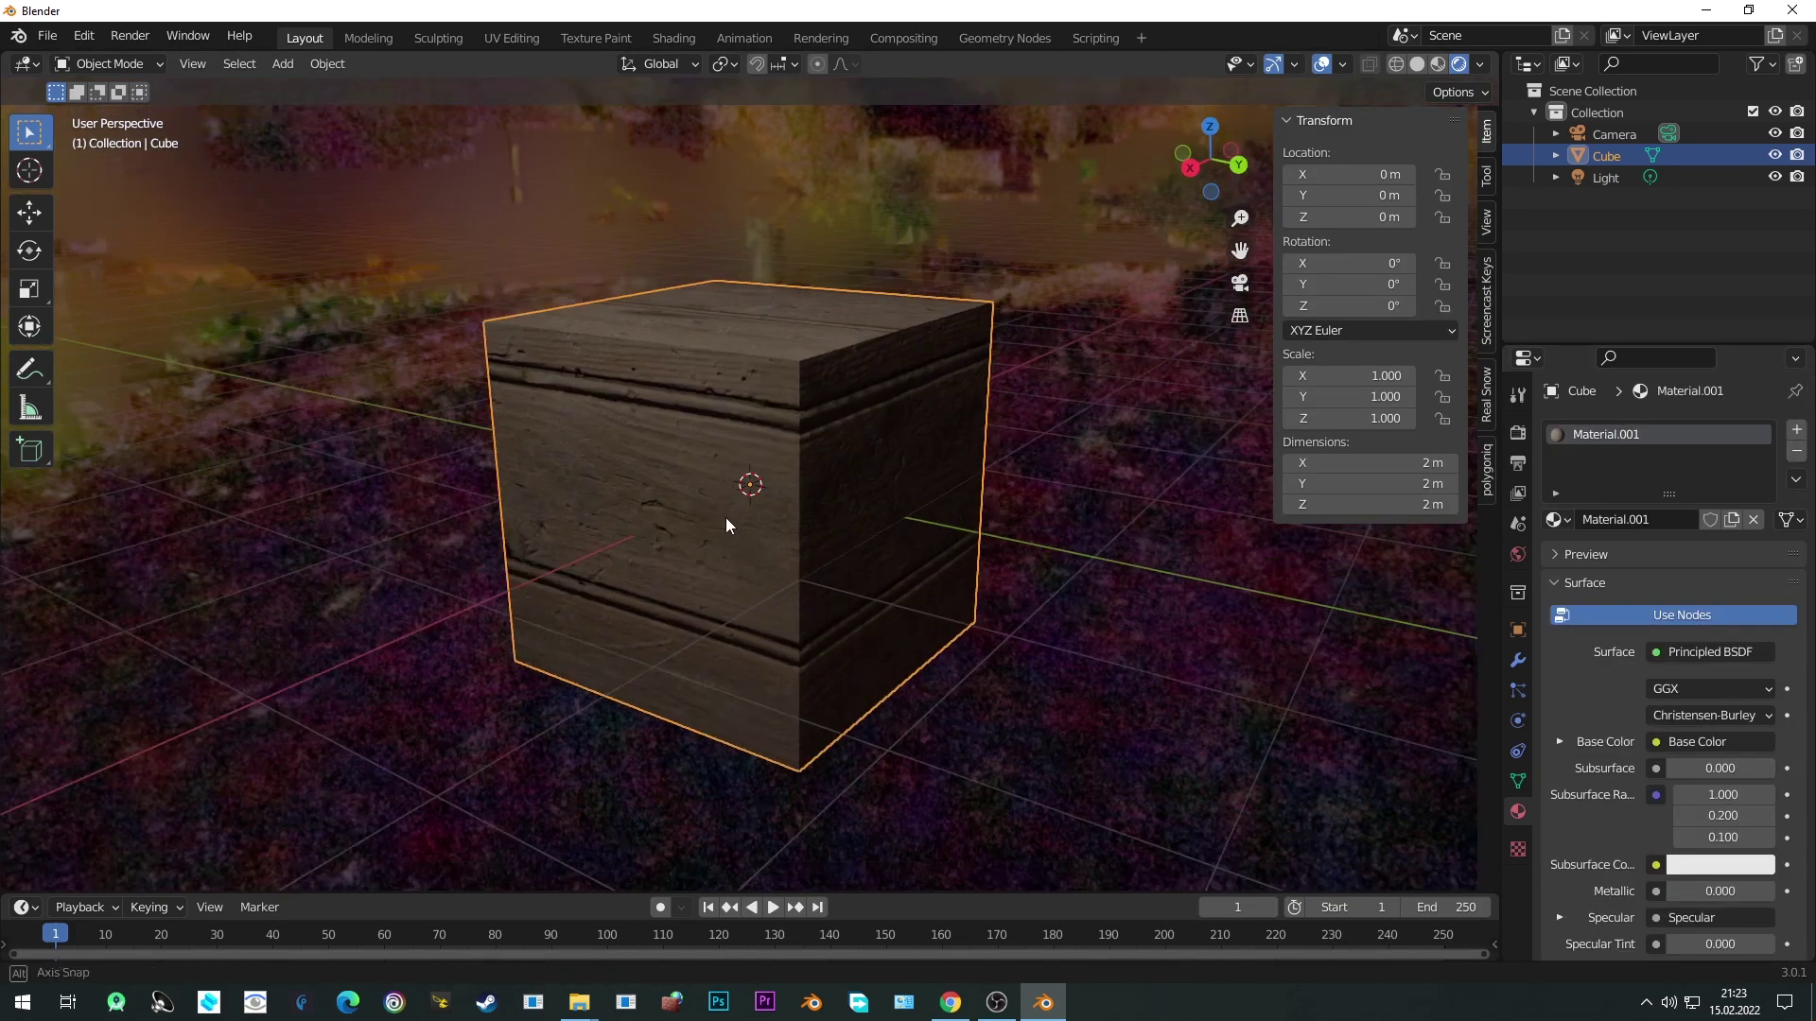
Reselect Parke1 in the Simple Asset Manager and assign the existing material named Material to the cube.
middle_click_drag(730, 519, 741, 479)
scroll(1492, 236, "down", 1, "ctrl")
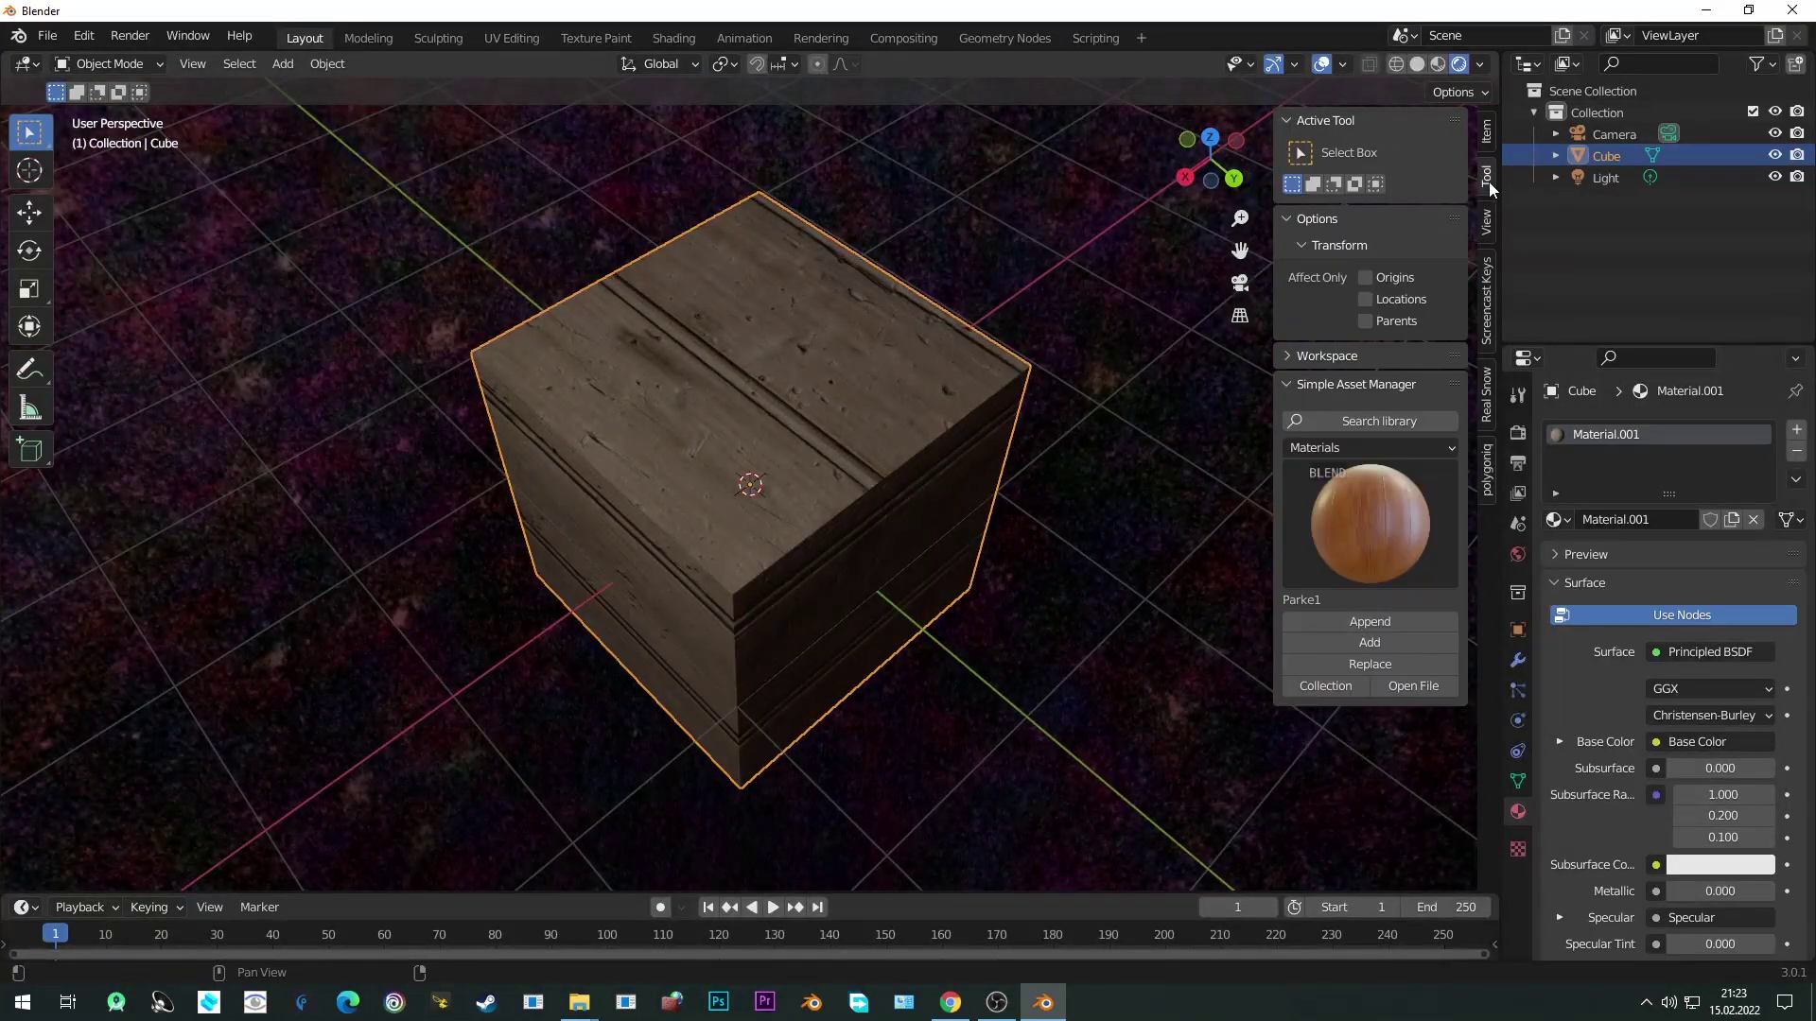
left_click(1358, 535)
left_click(1339, 643)
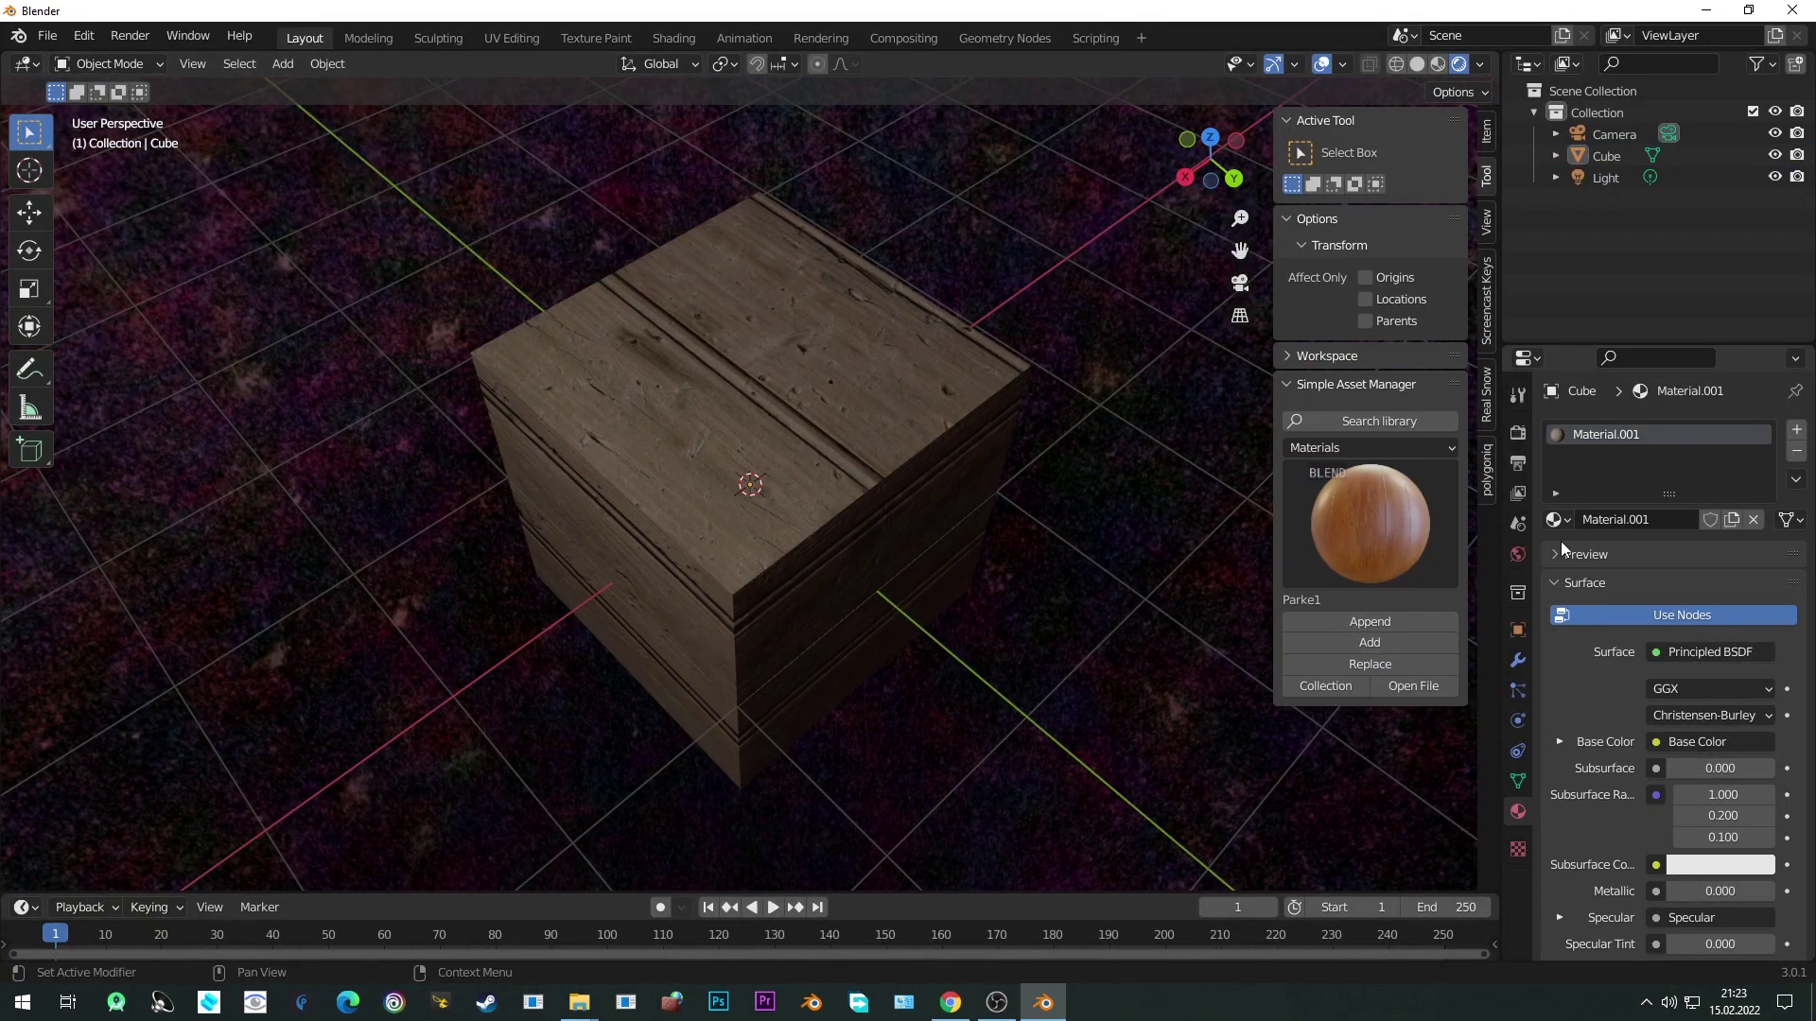
left_click(1371, 529)
left_click(1382, 571)
left_click(1554, 519)
left_click(1352, 546)
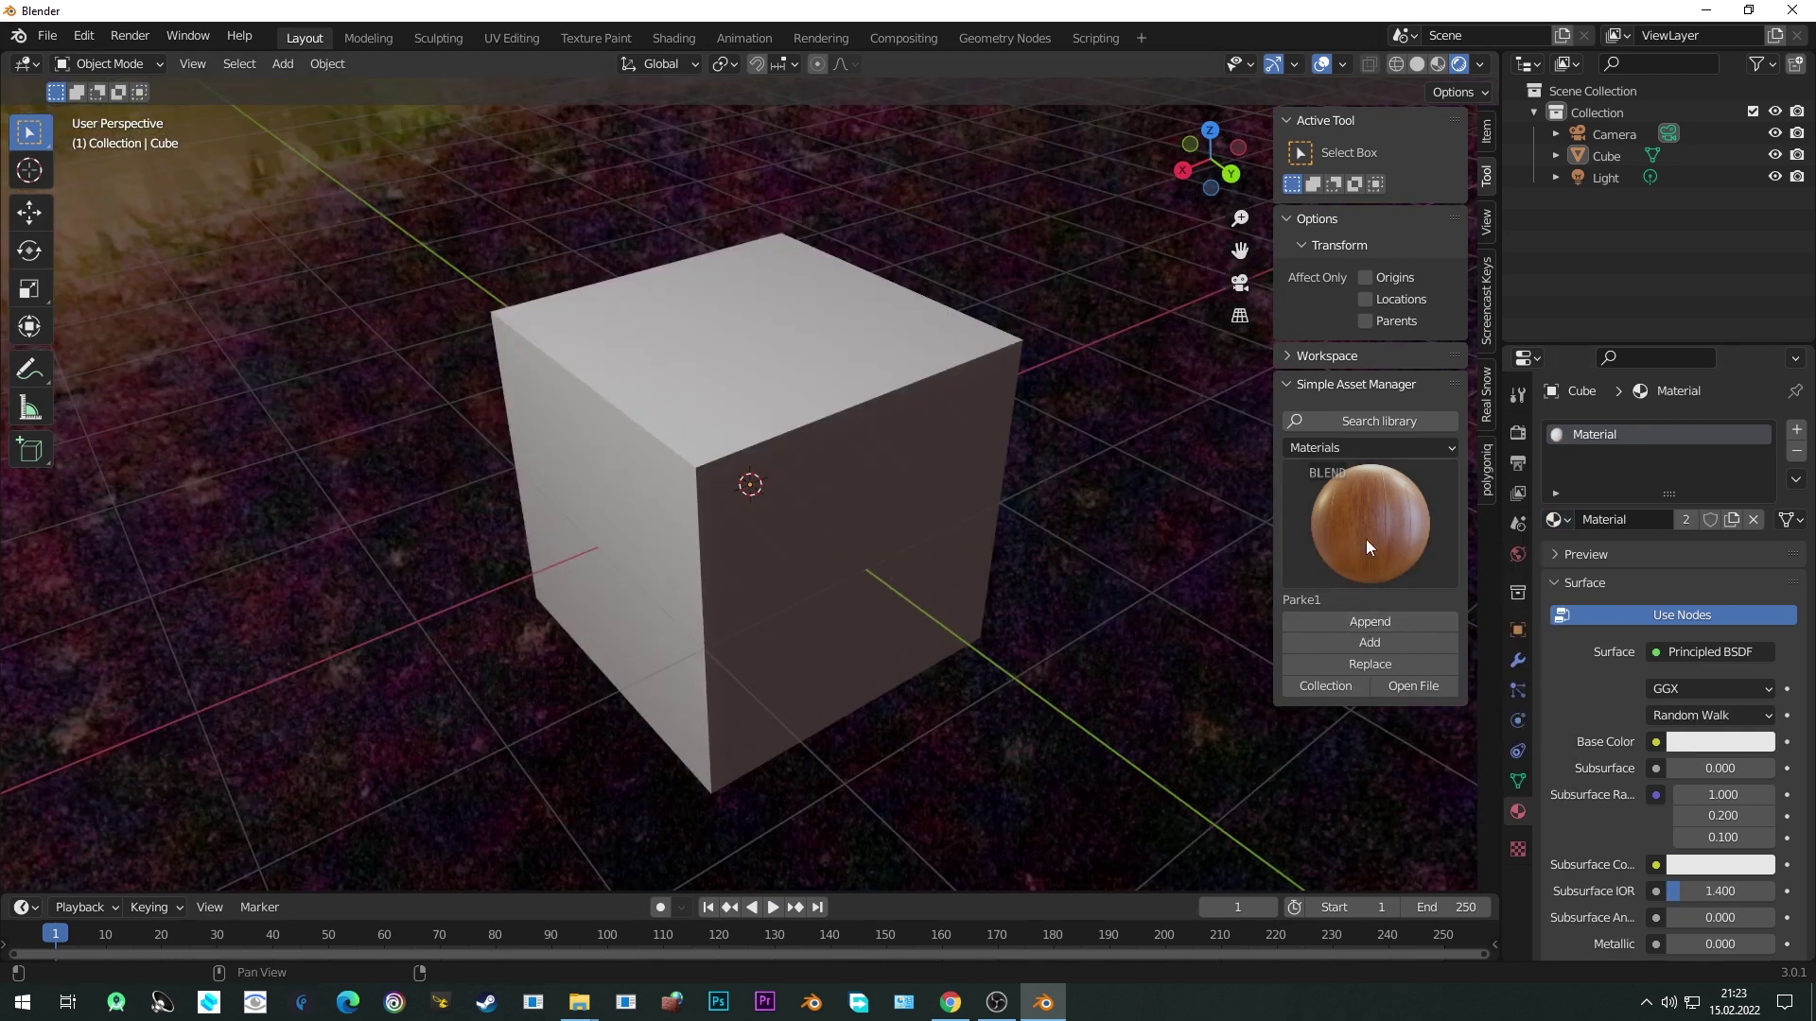
Switch the Simple Asset Manager to the Object category and choose the Kup asset.
left_click(1351, 447)
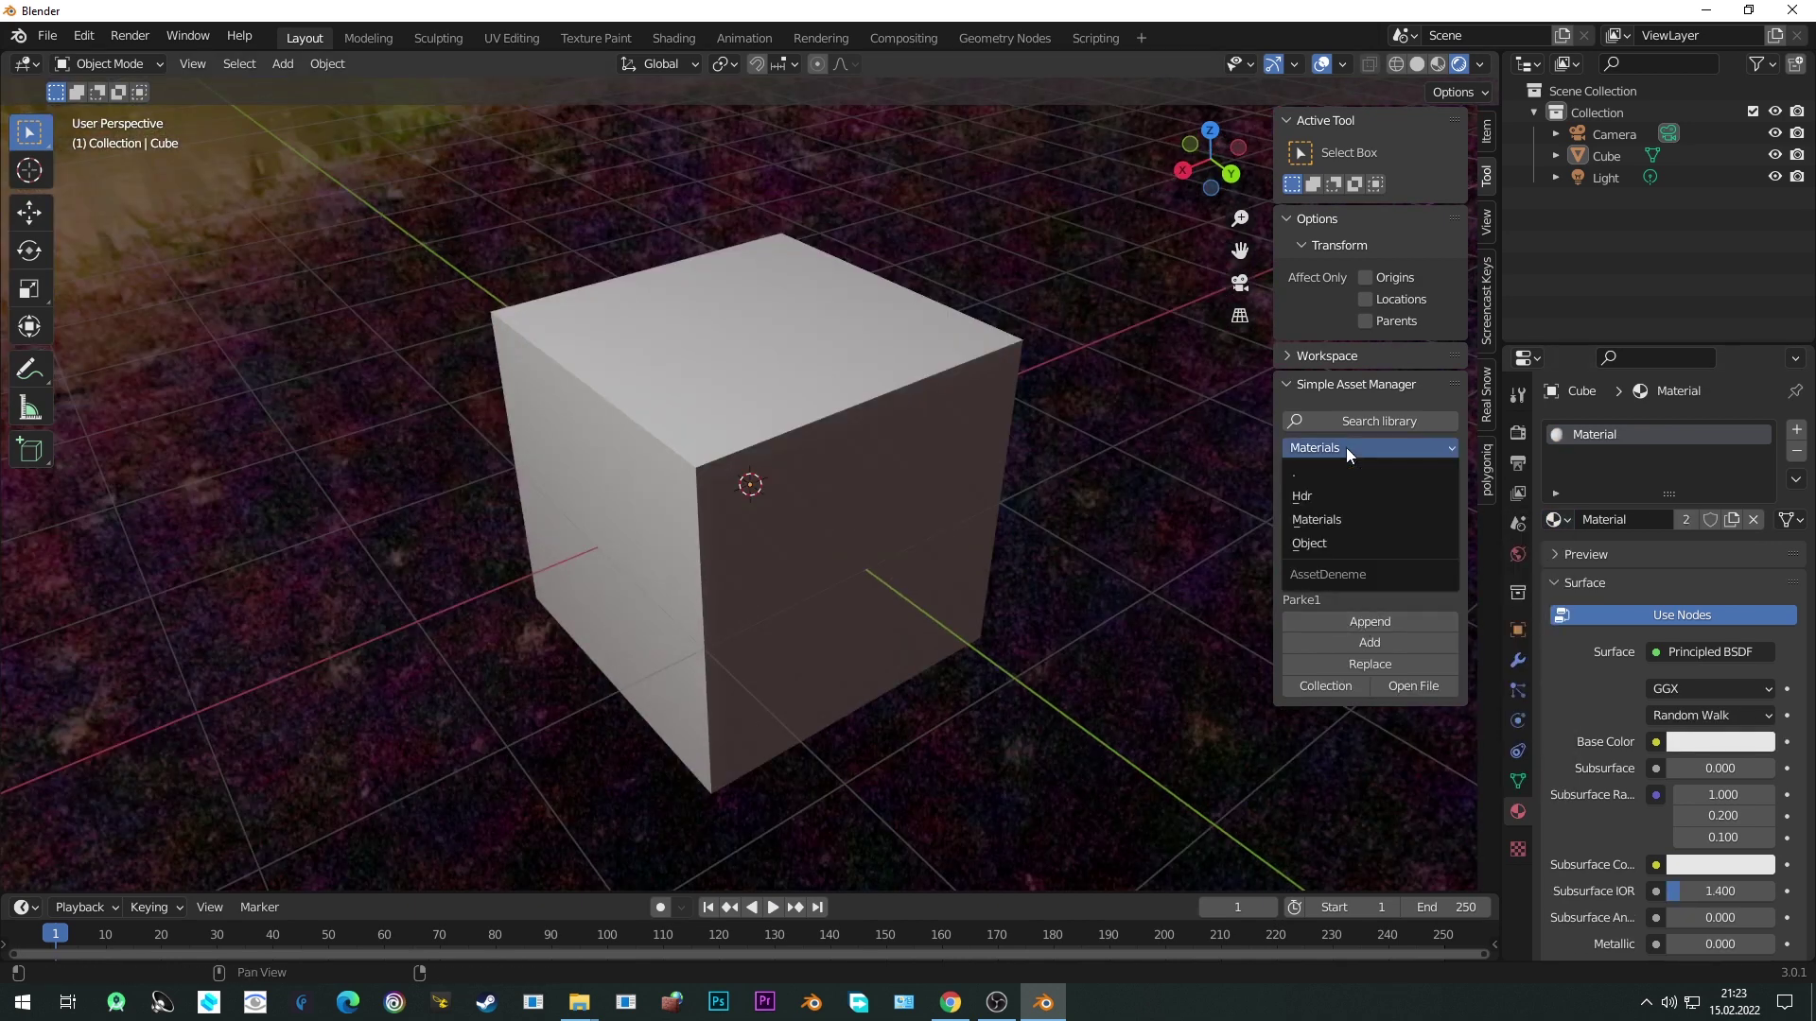
left_click(1361, 502)
left_click(1388, 514)
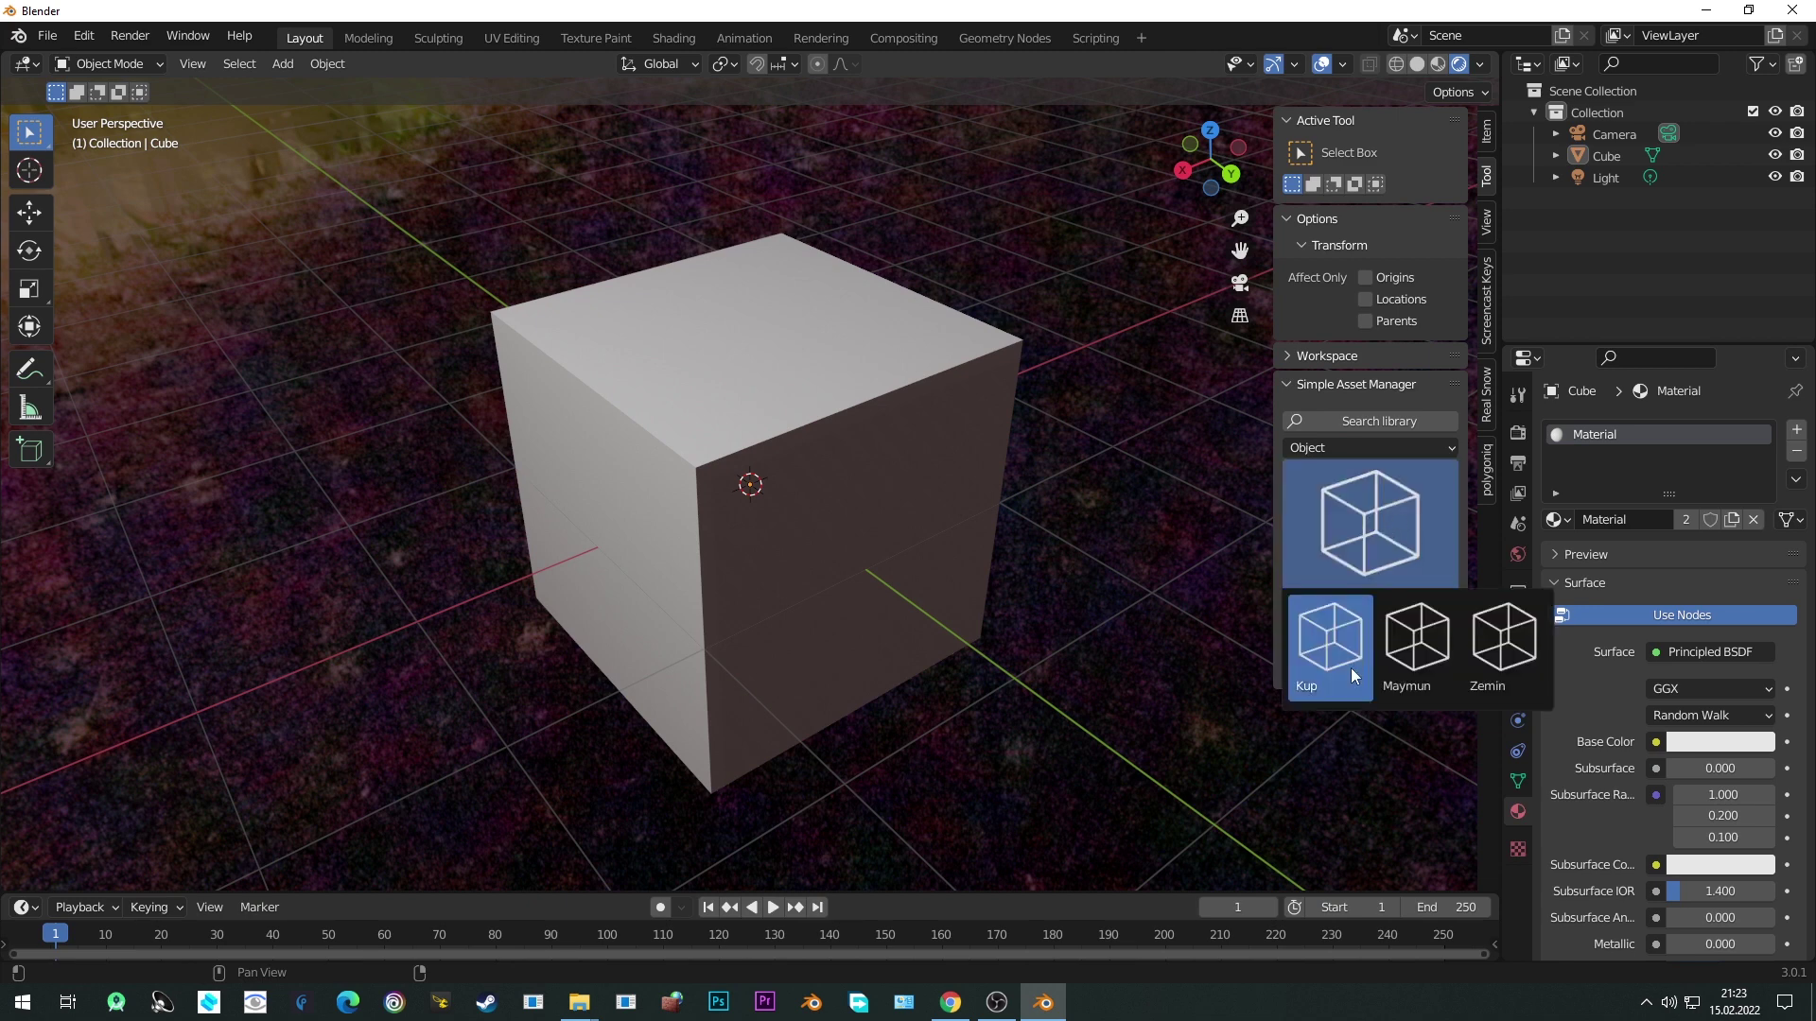
left_click(1324, 634)
Delete the cube and append the Maymun monkey head from the object library.
left_click(660, 473)
key("Delete")
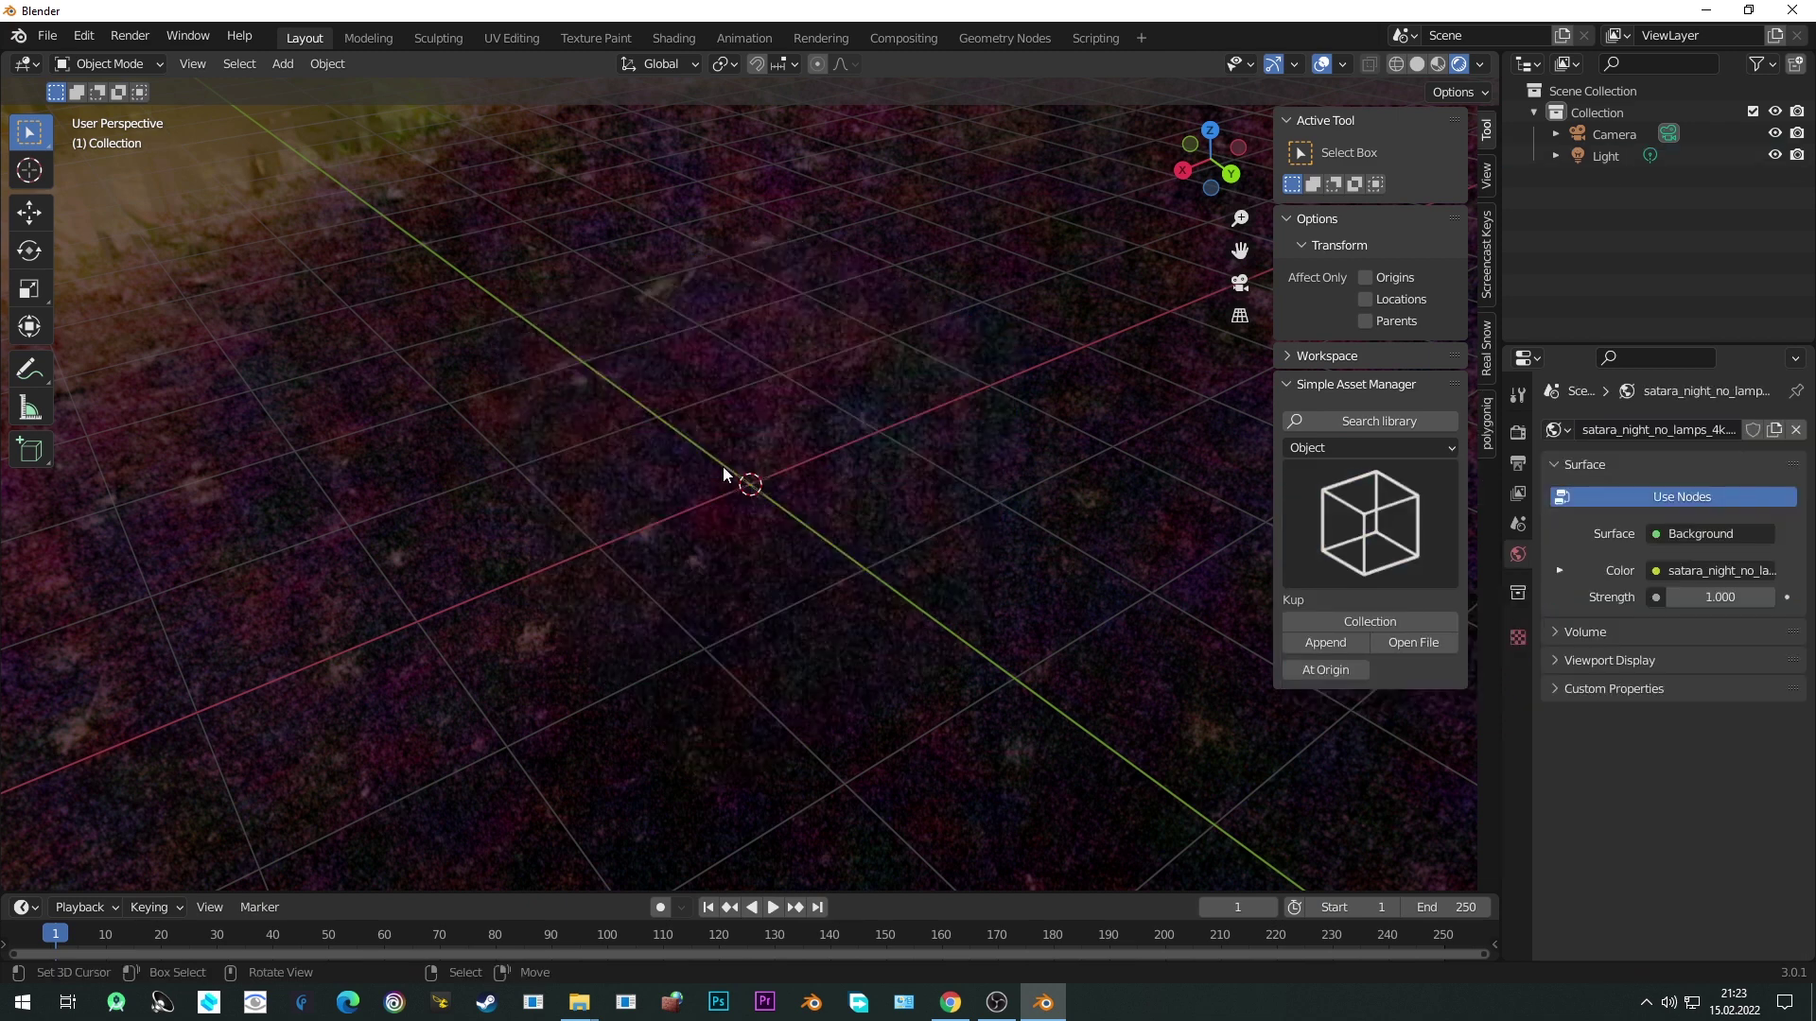
left_click(1339, 521)
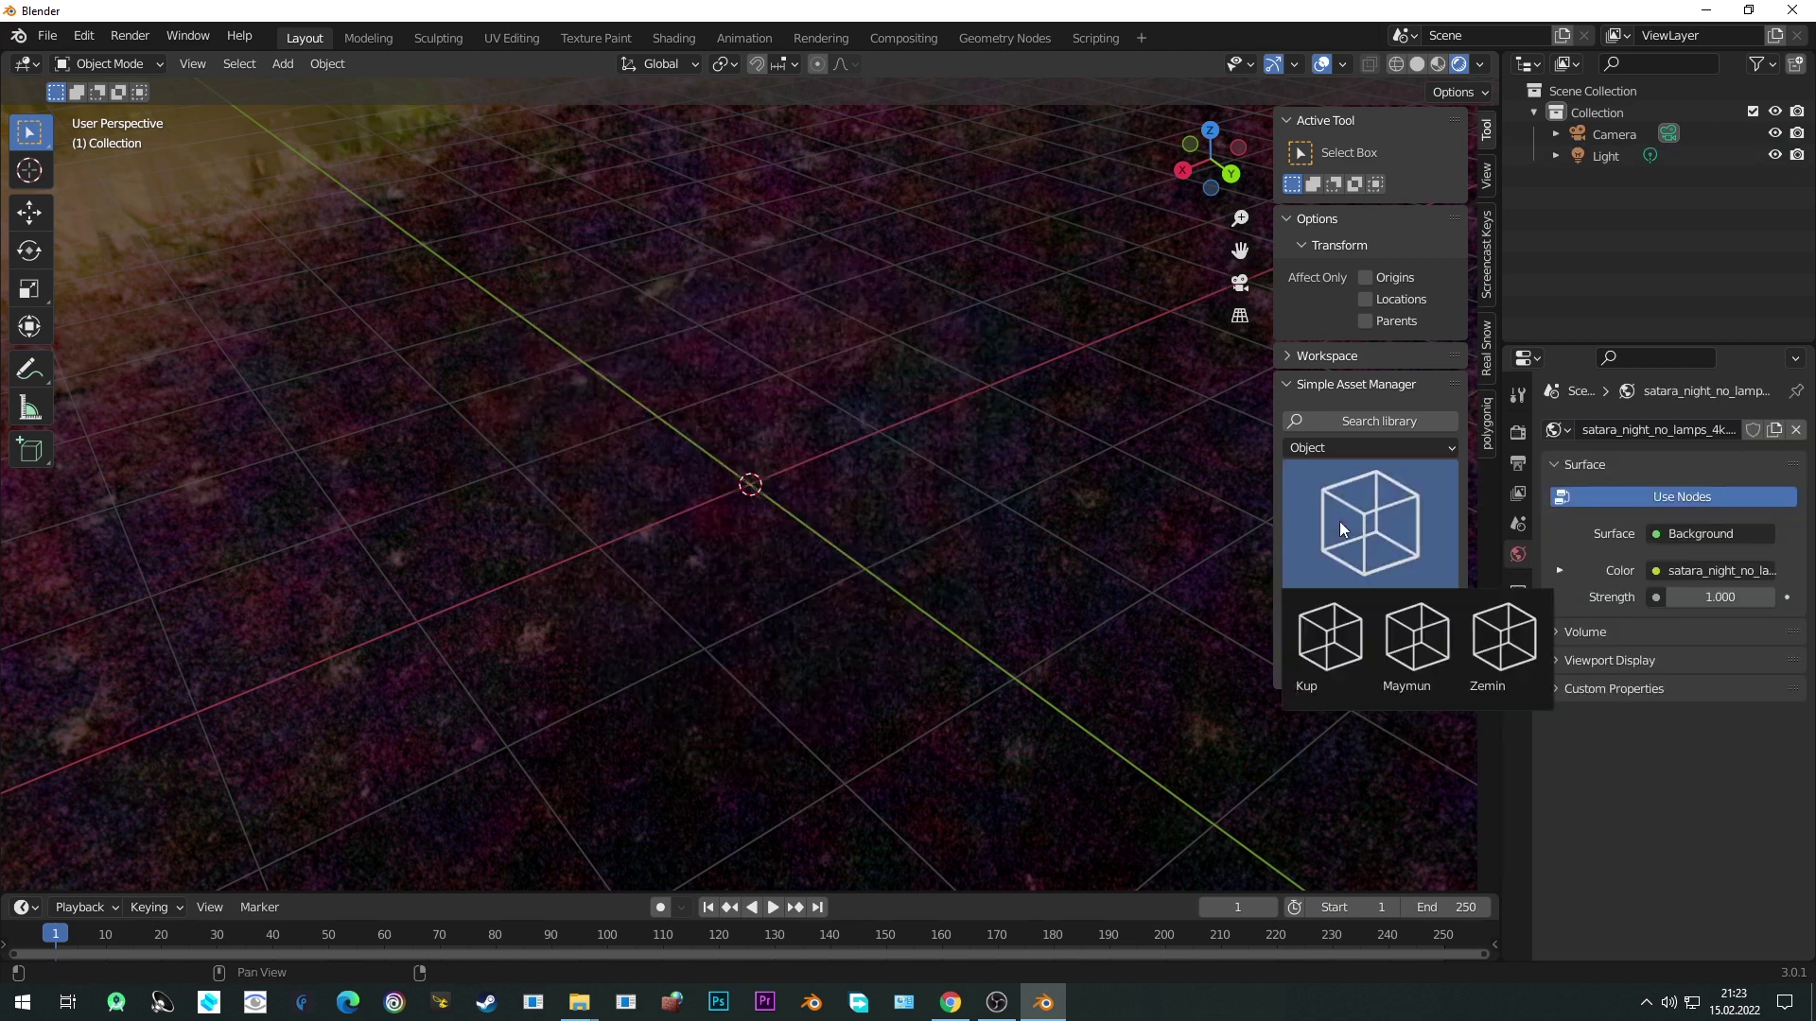
left_click(1413, 631)
left_click(1325, 642)
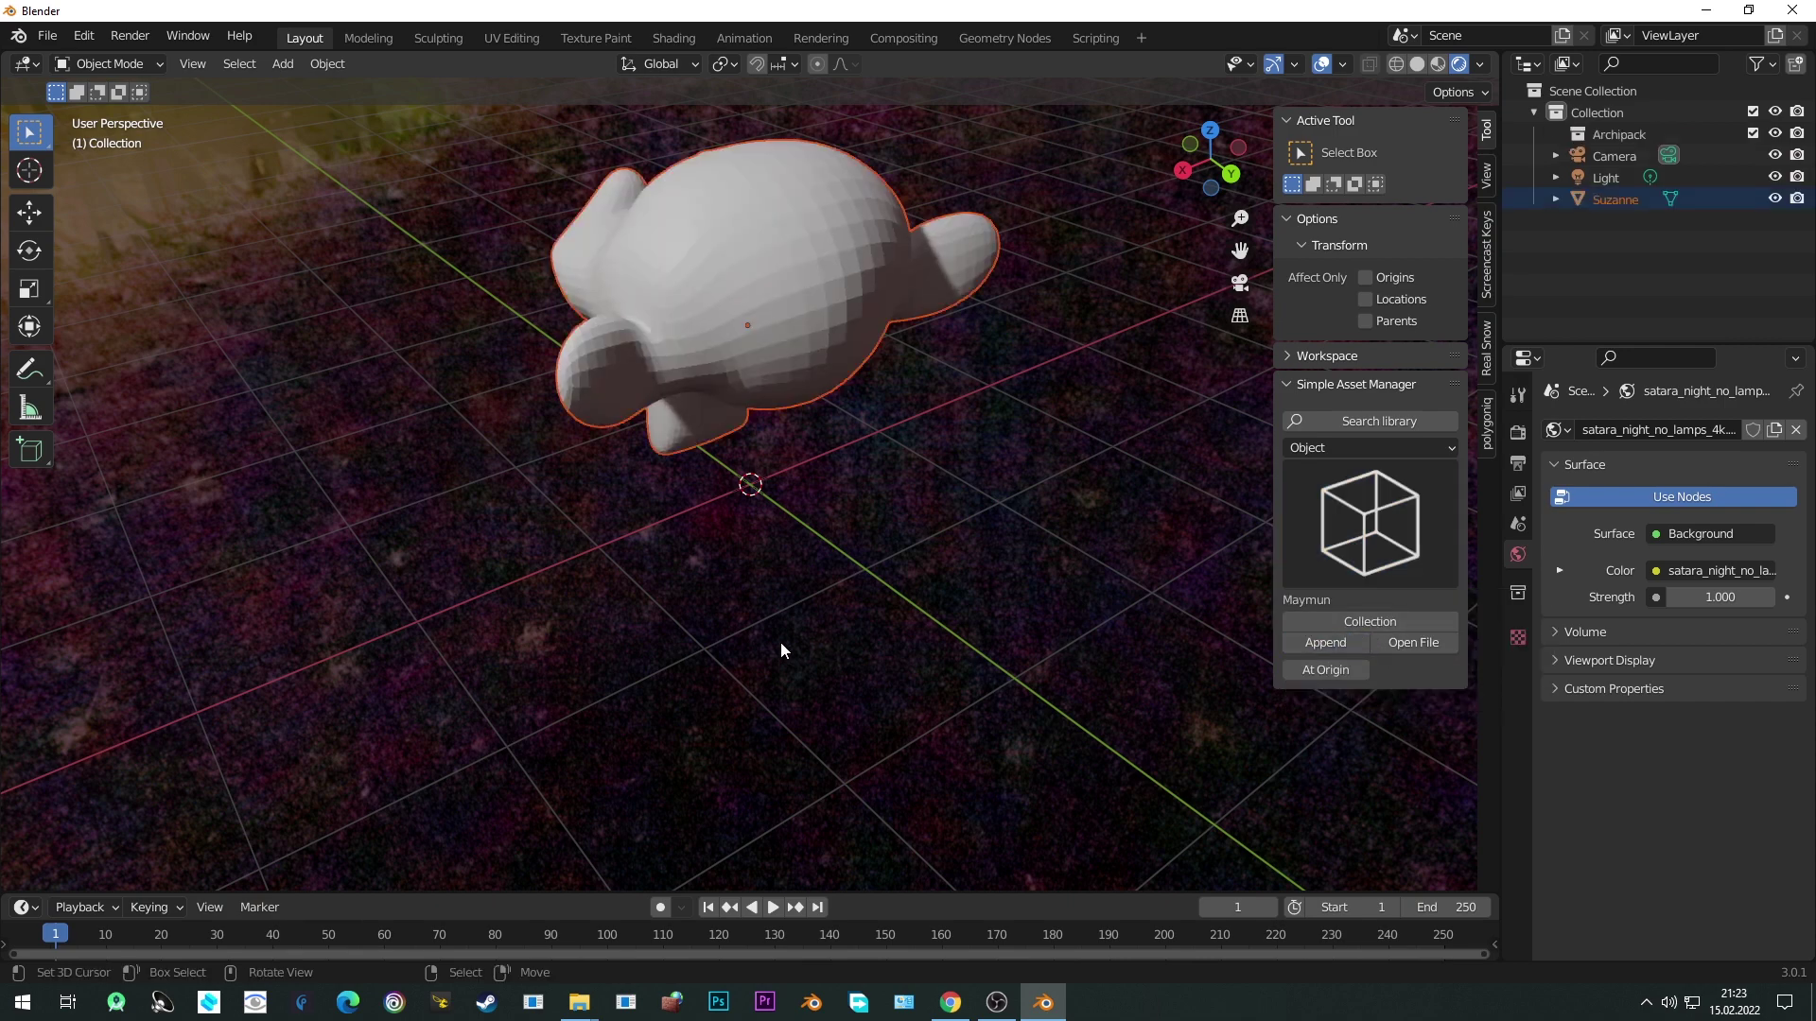
middle_click_drag(782, 649, 847, 704)
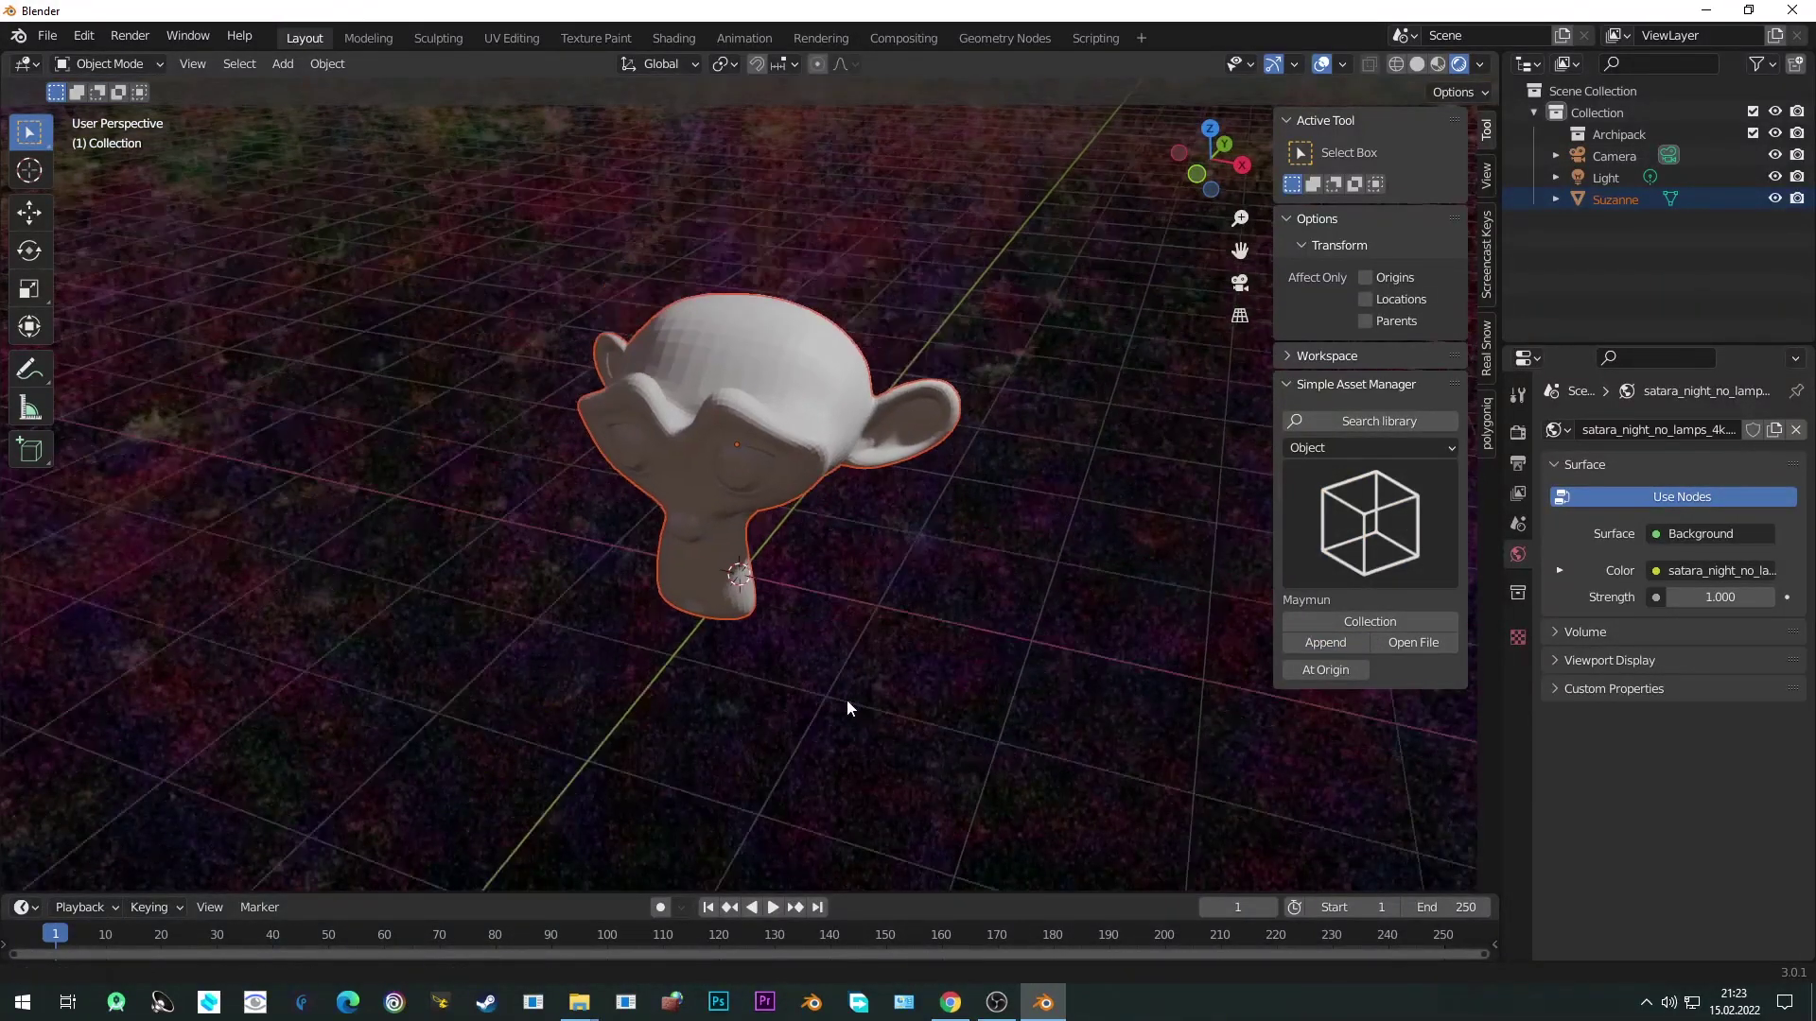
Delete the imported monkey head from the scene.
left_click(802, 487)
key("x")
left_click(802, 486)
Choose the Zemin asset in the object library and append it to the scene.
left_click(1315, 577)
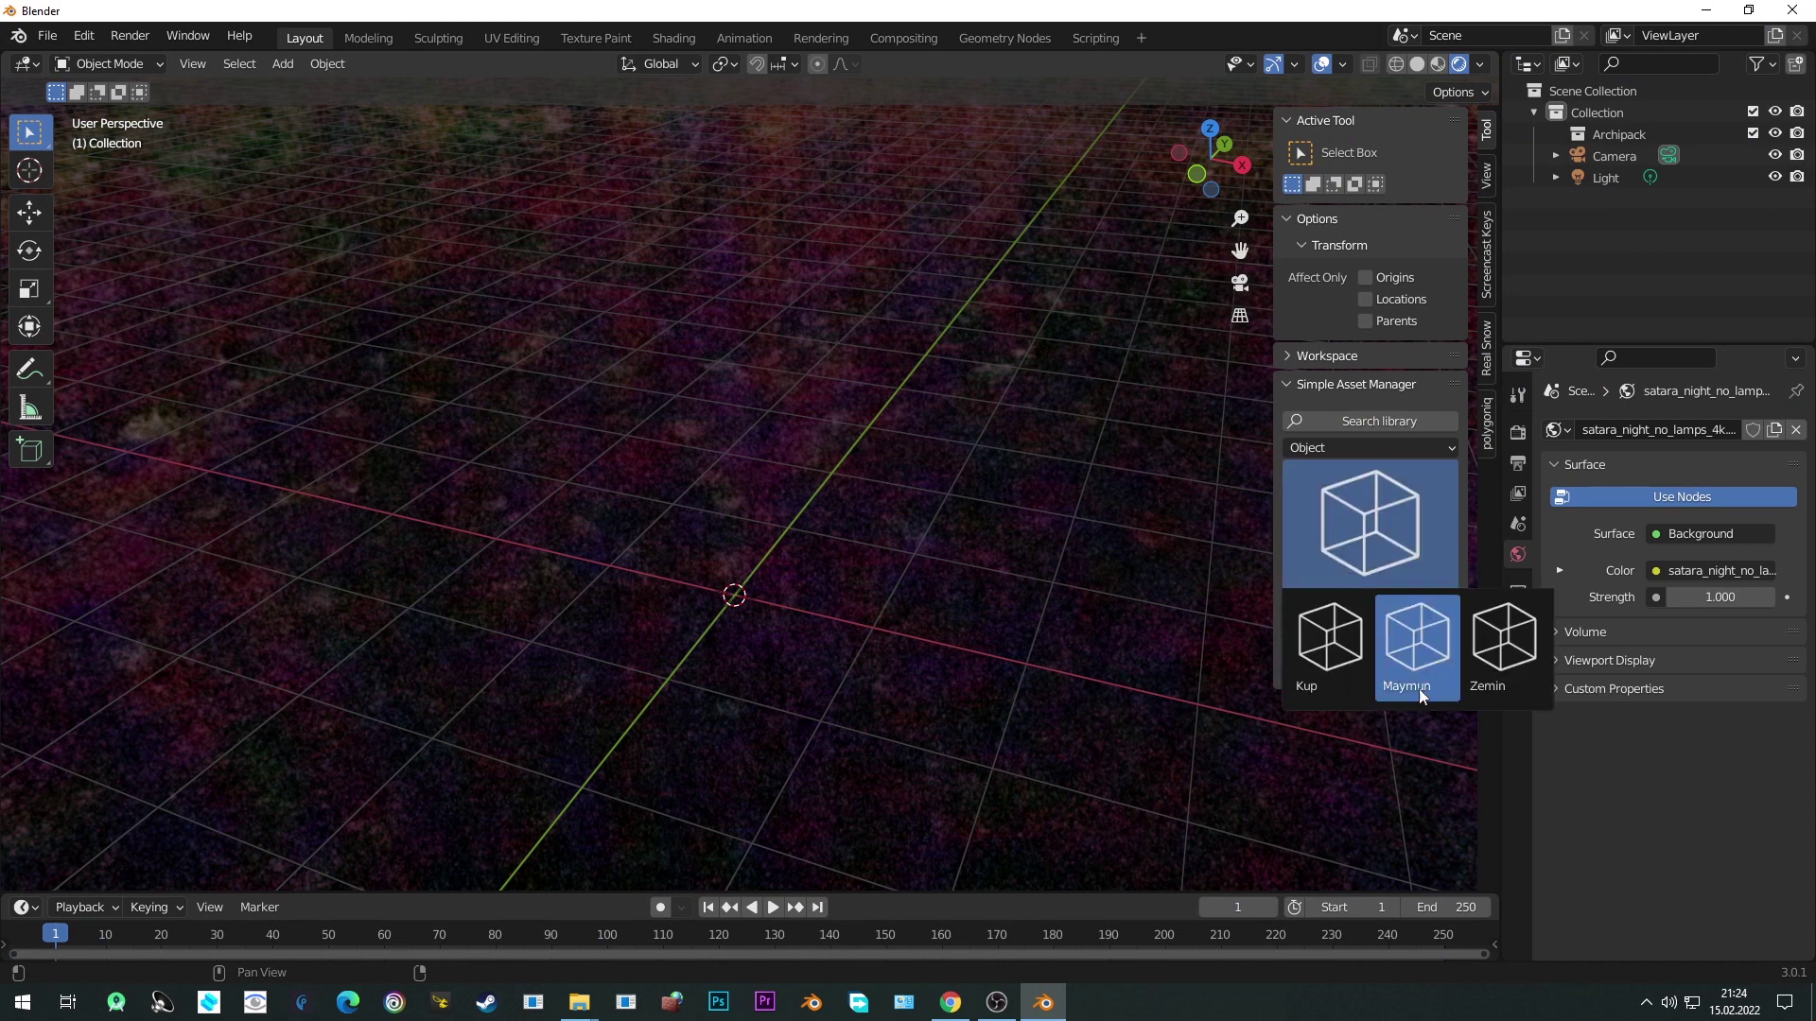
left_click(1415, 632)
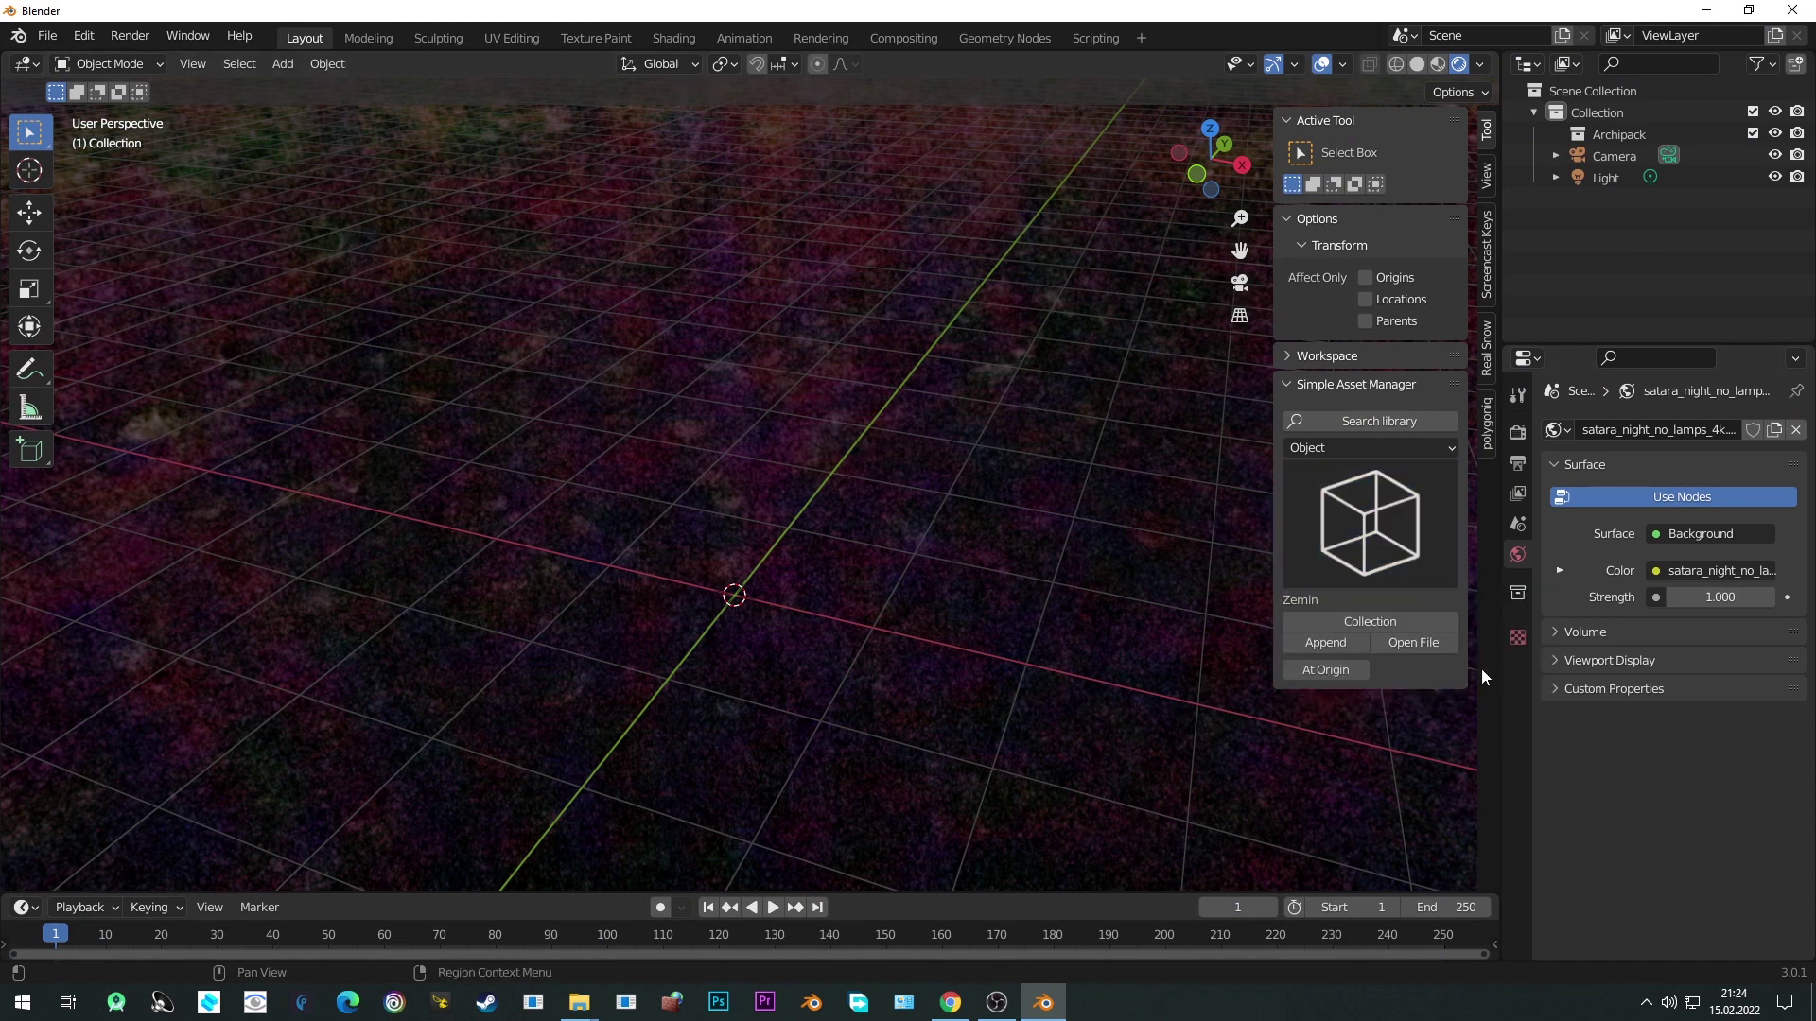
left_click(1325, 643)
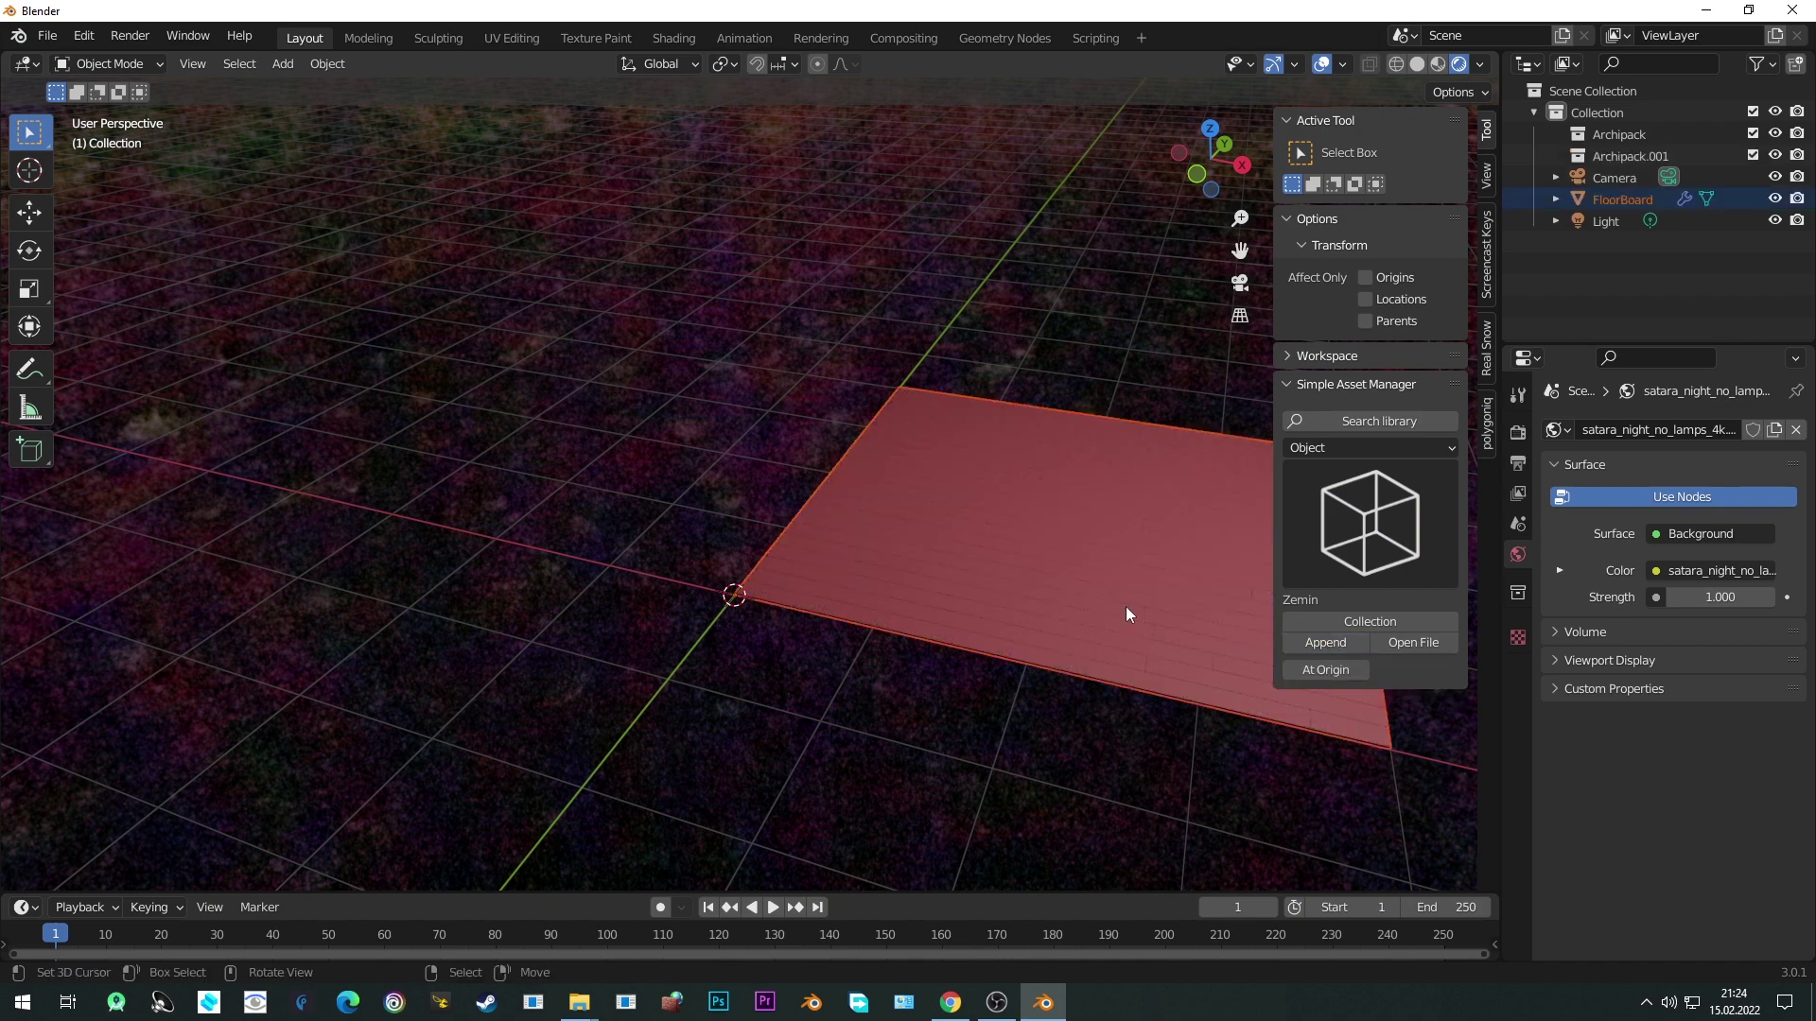
Inspect the imported floorboard's planks and delete the floorboard from the scene.
scroll(1125, 605, "up", 3)
middle_click_drag(1125, 605, 794, 641)
scroll(845, 512, "up", 3)
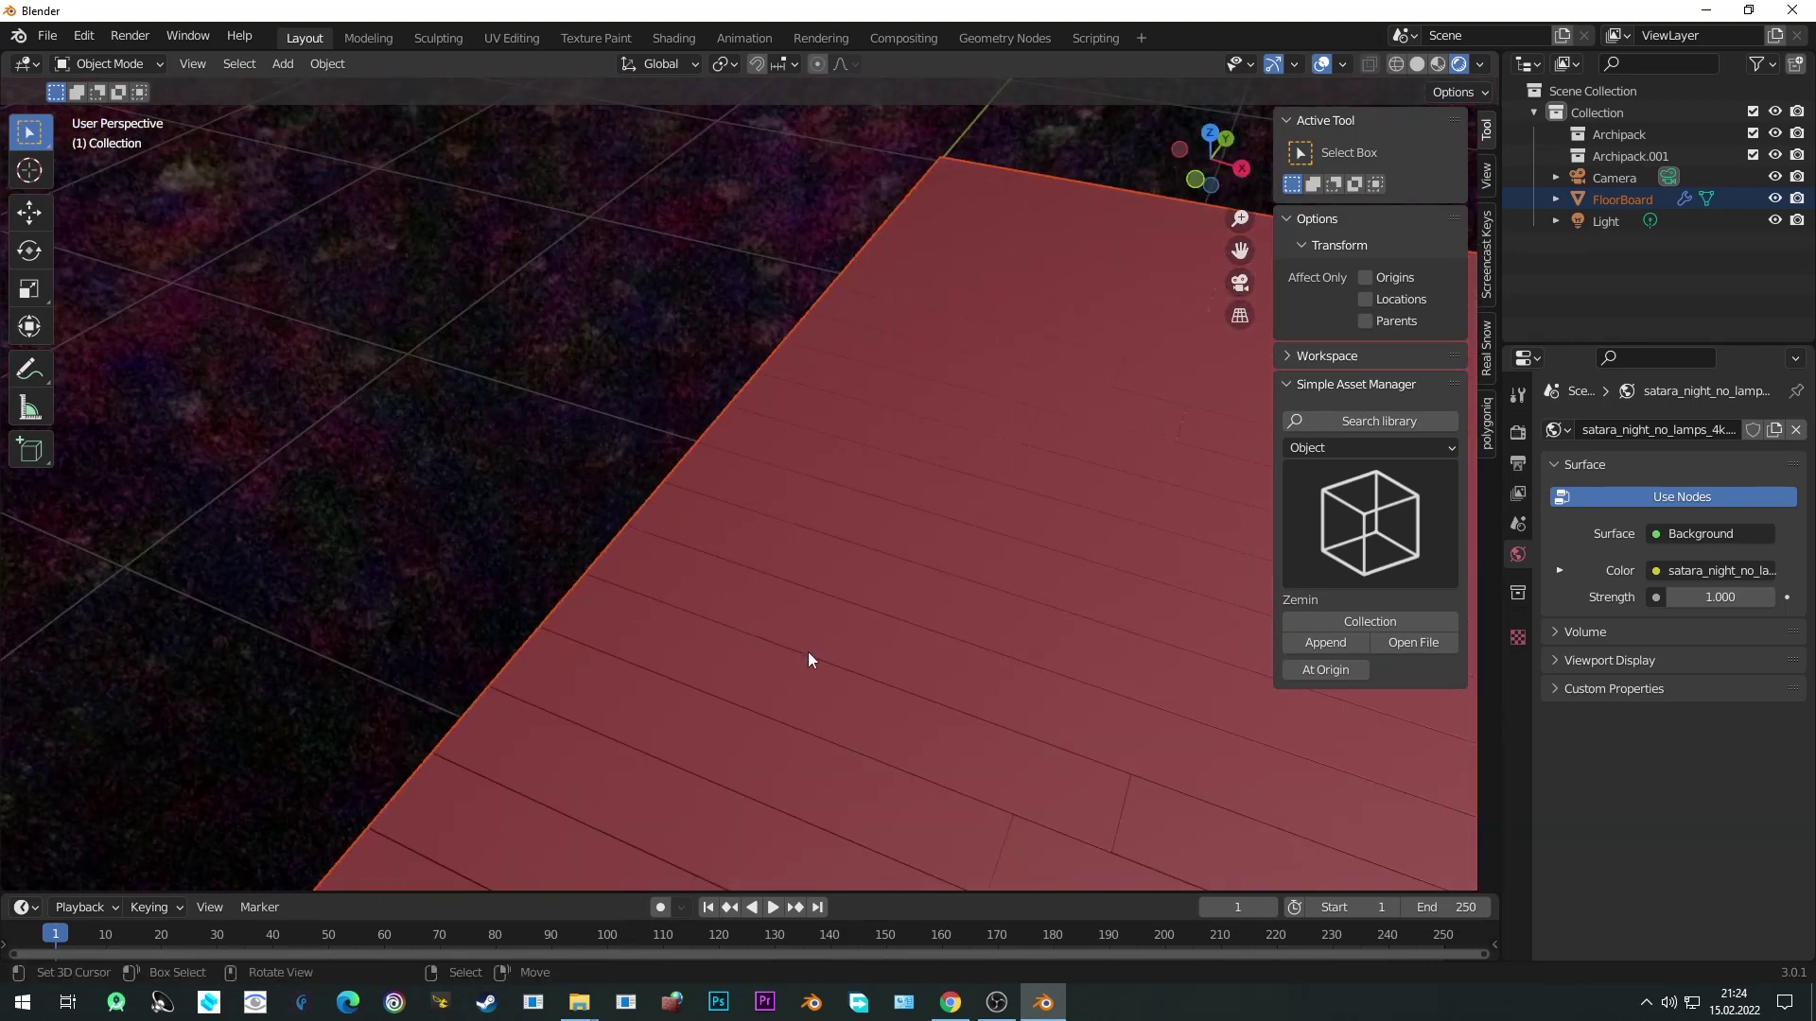
scroll(811, 659, "down", 5)
left_click(819, 661)
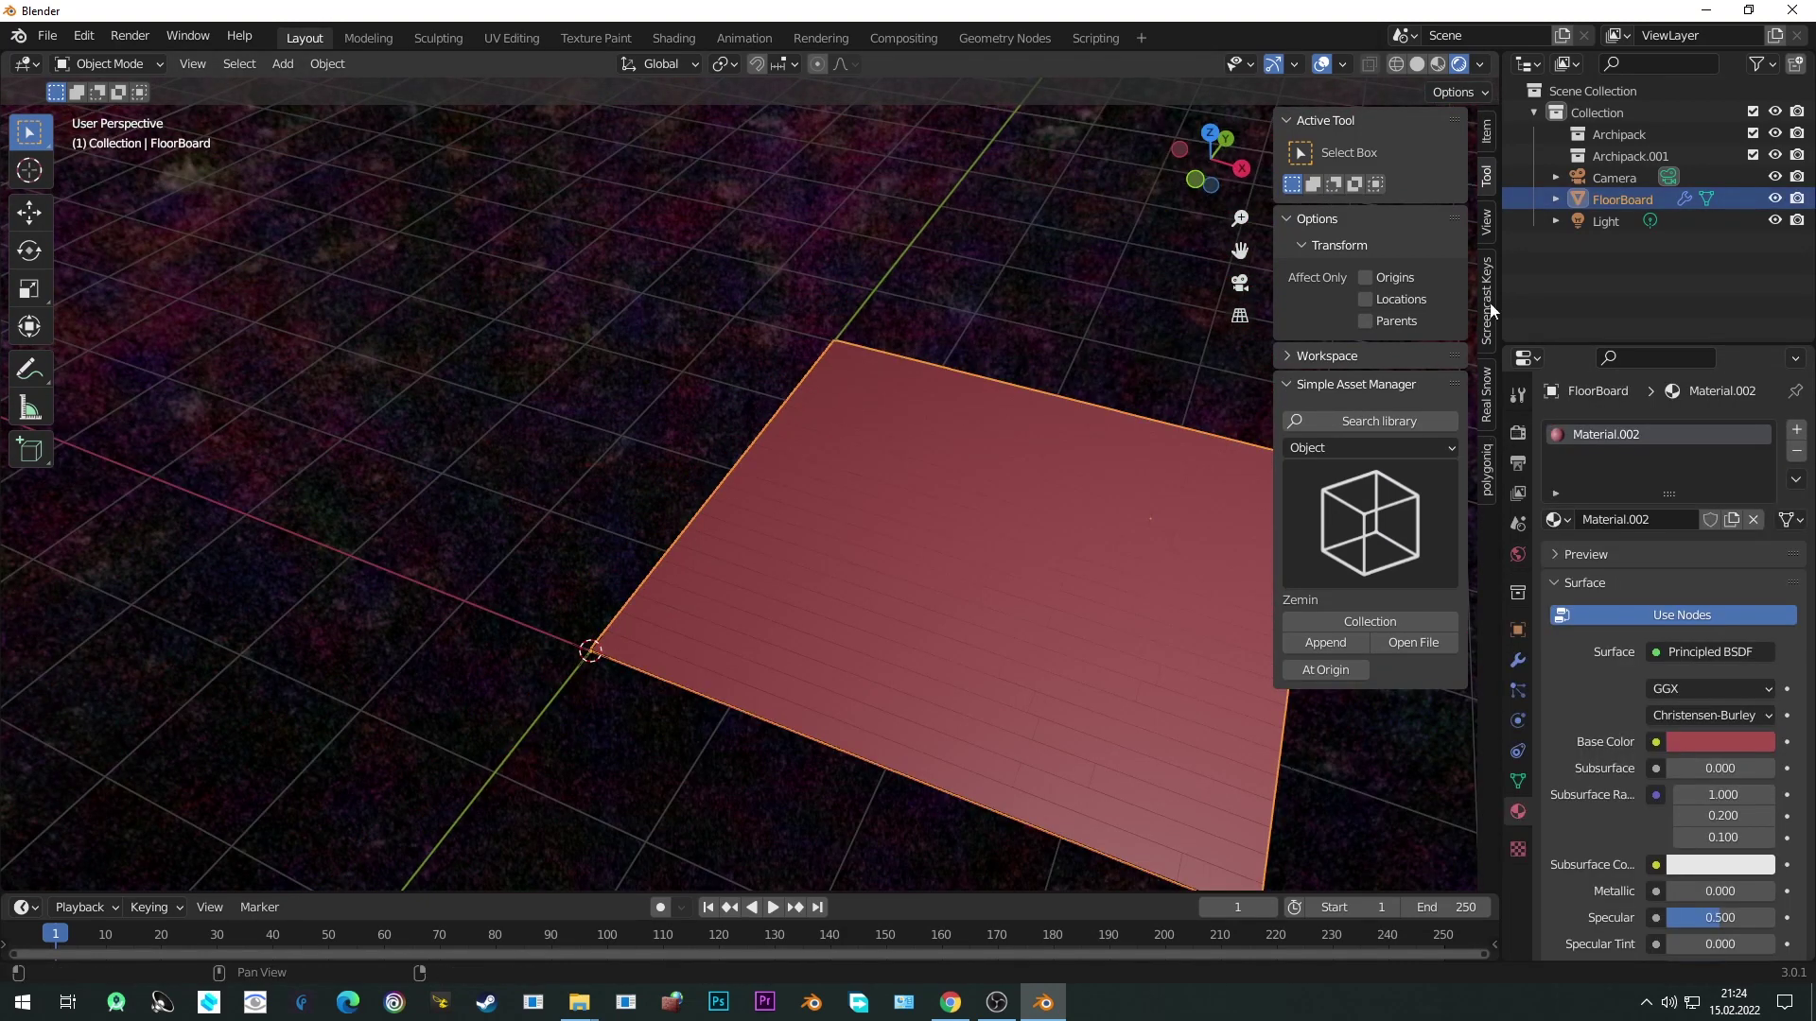
middle_click_drag(861, 601, 889, 648)
key("x")
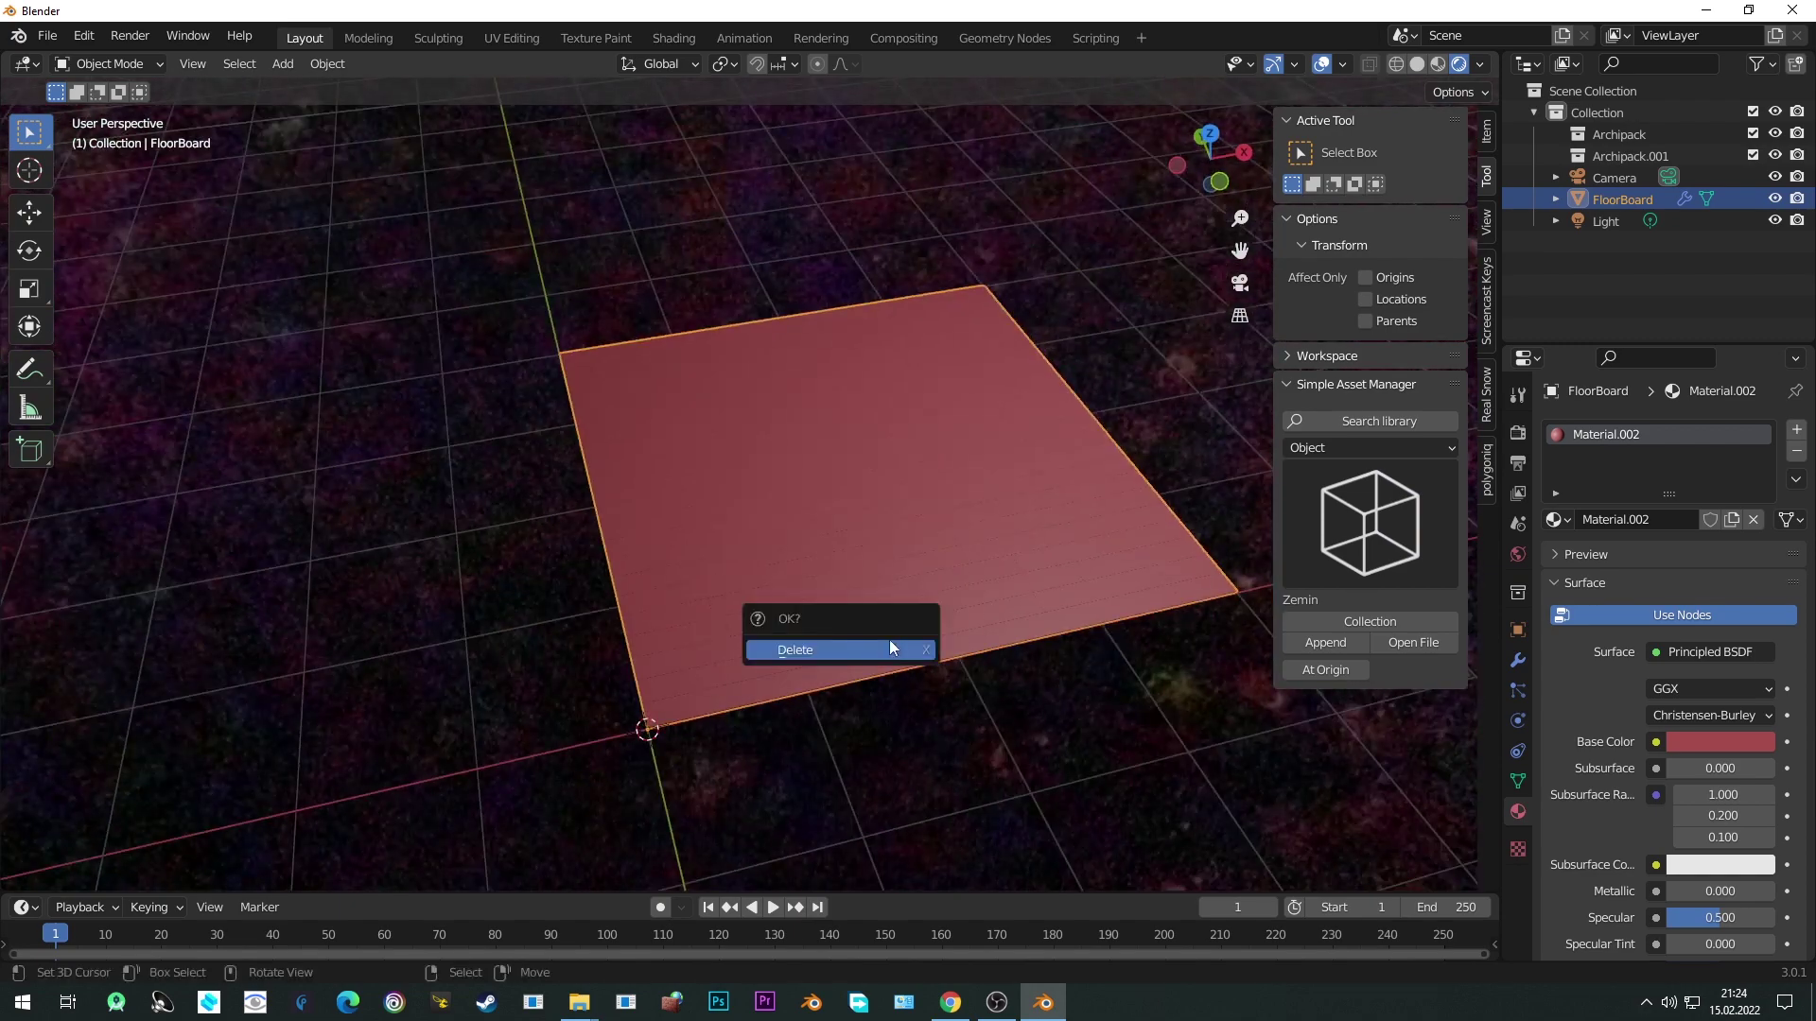
left_click(889, 649)
key("shift+a")
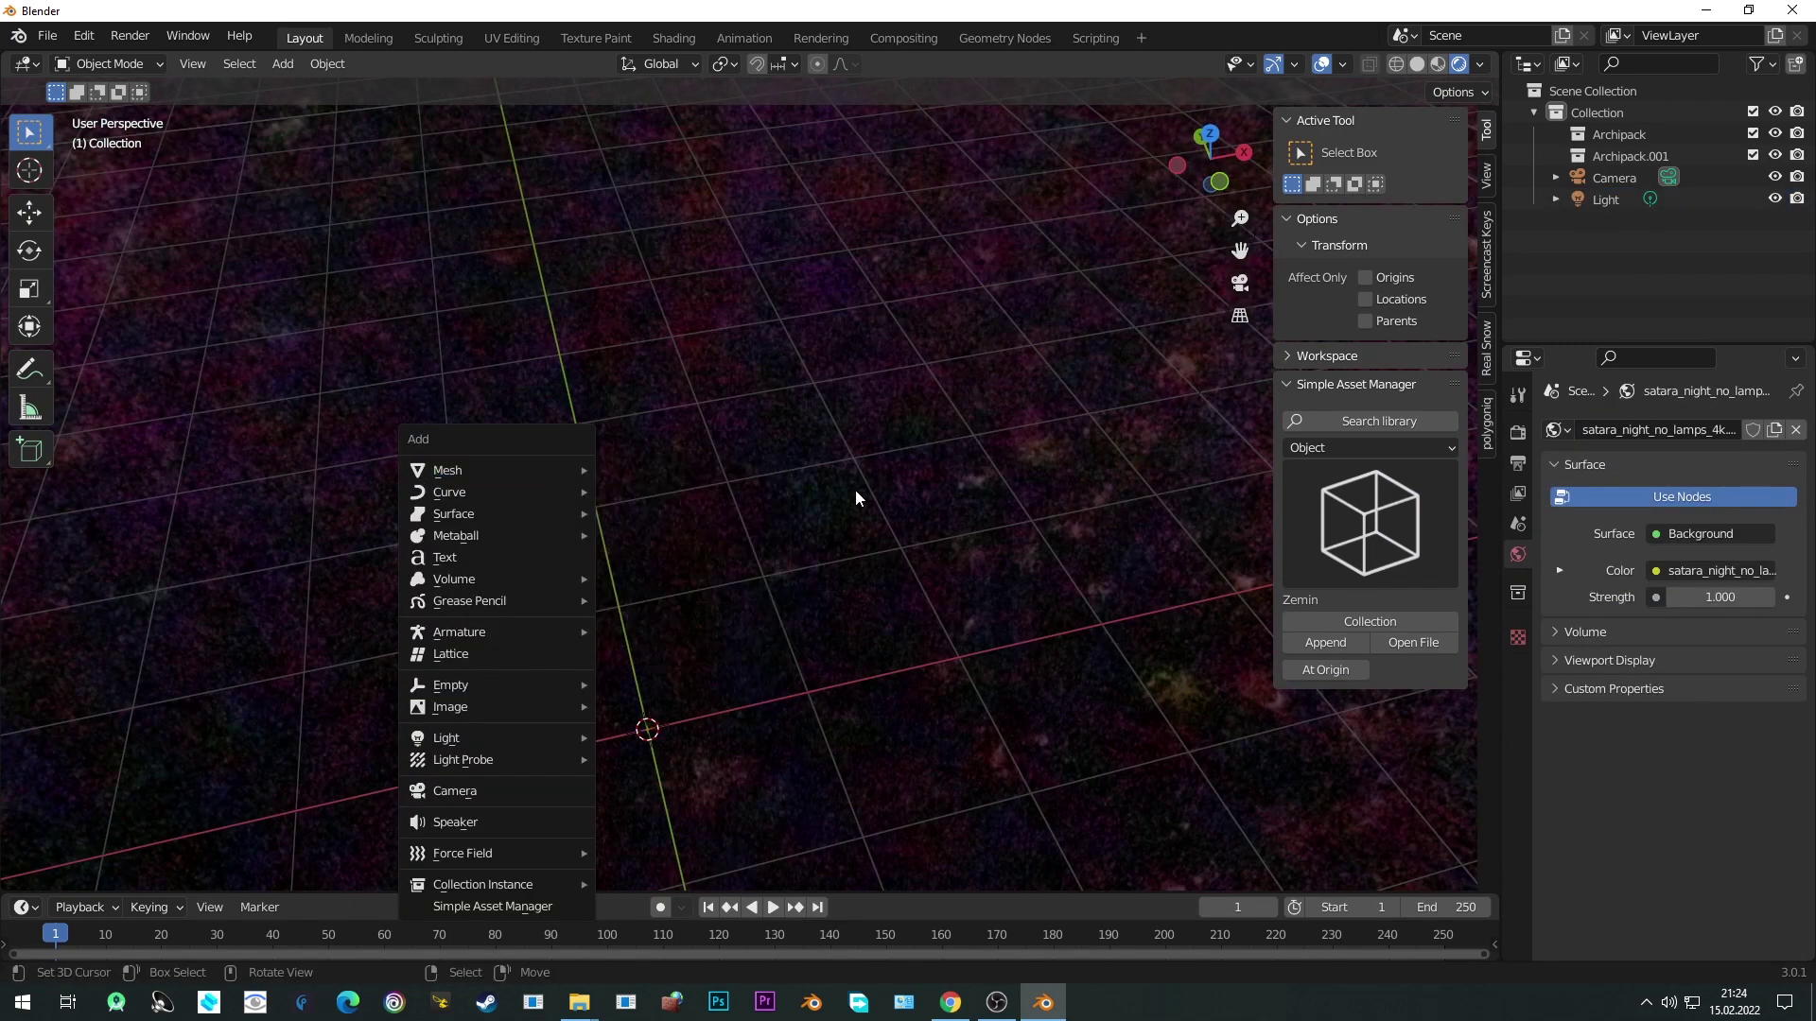
key("Escape")
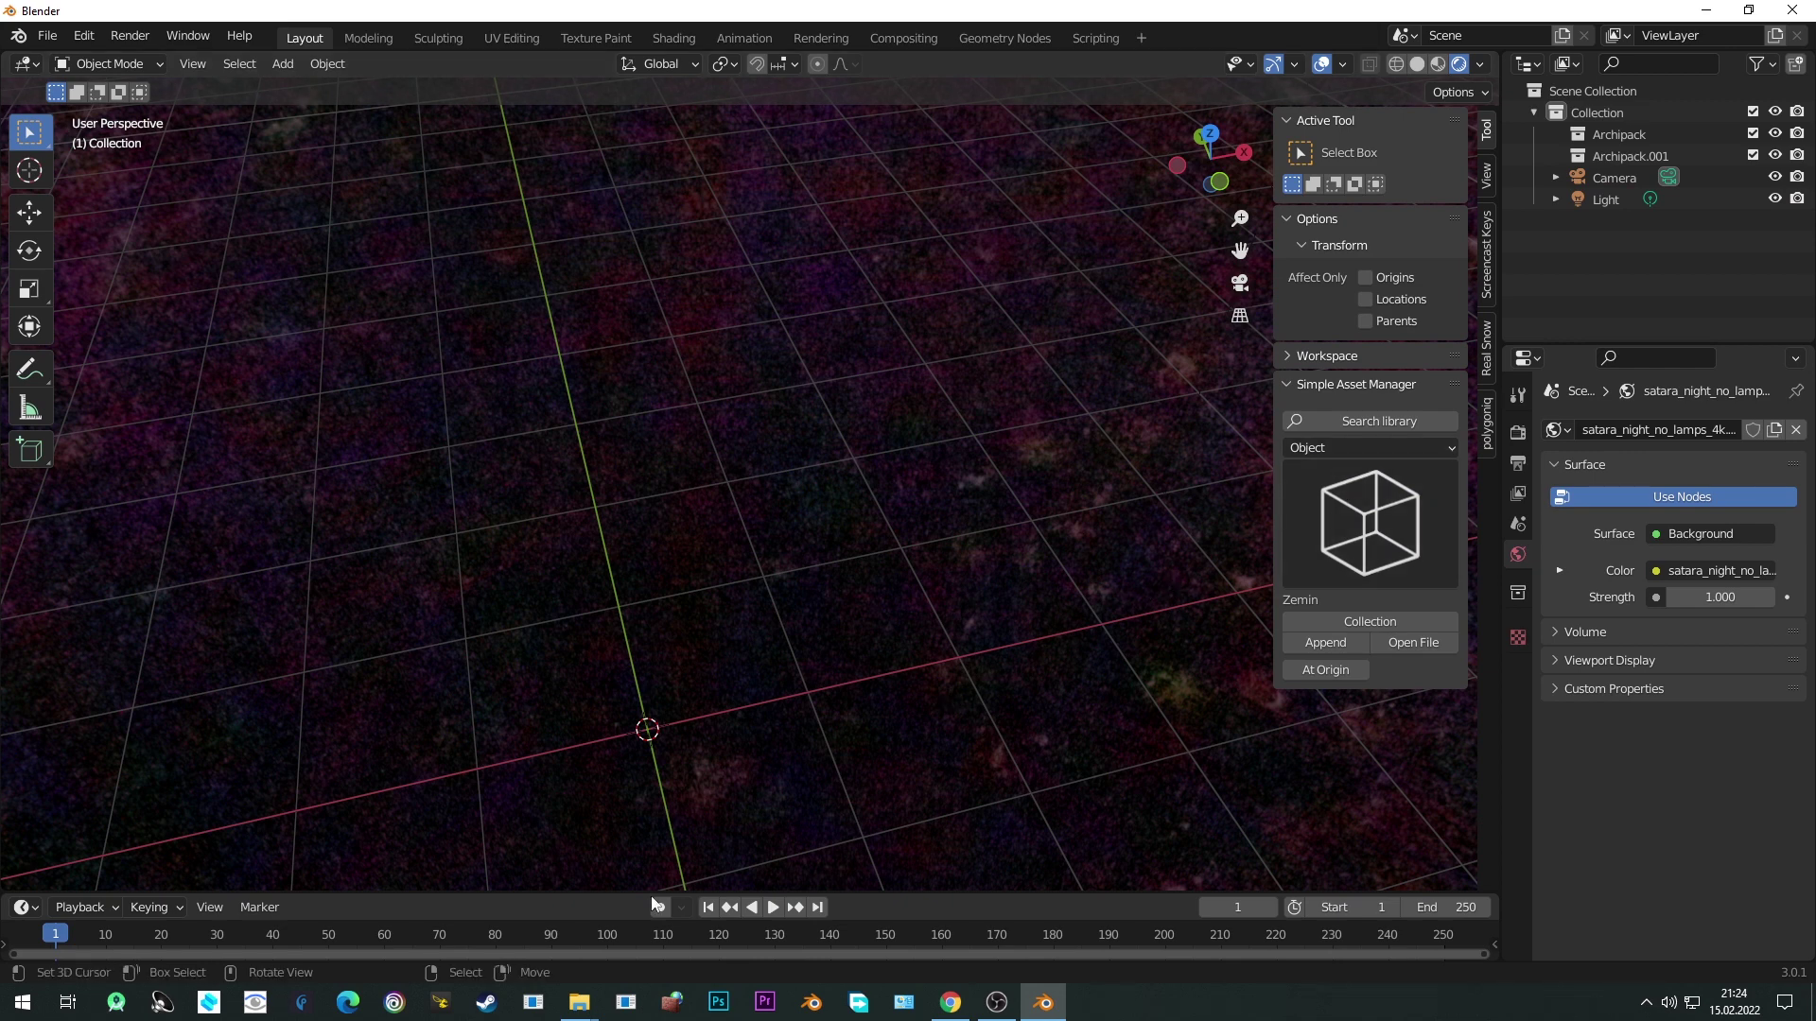
Switch to File Explorer and examine the contents of the Hdr, Materials and Object folders inside AssetDeneme.
mouse_move(579, 1002)
left_click(473, 913)
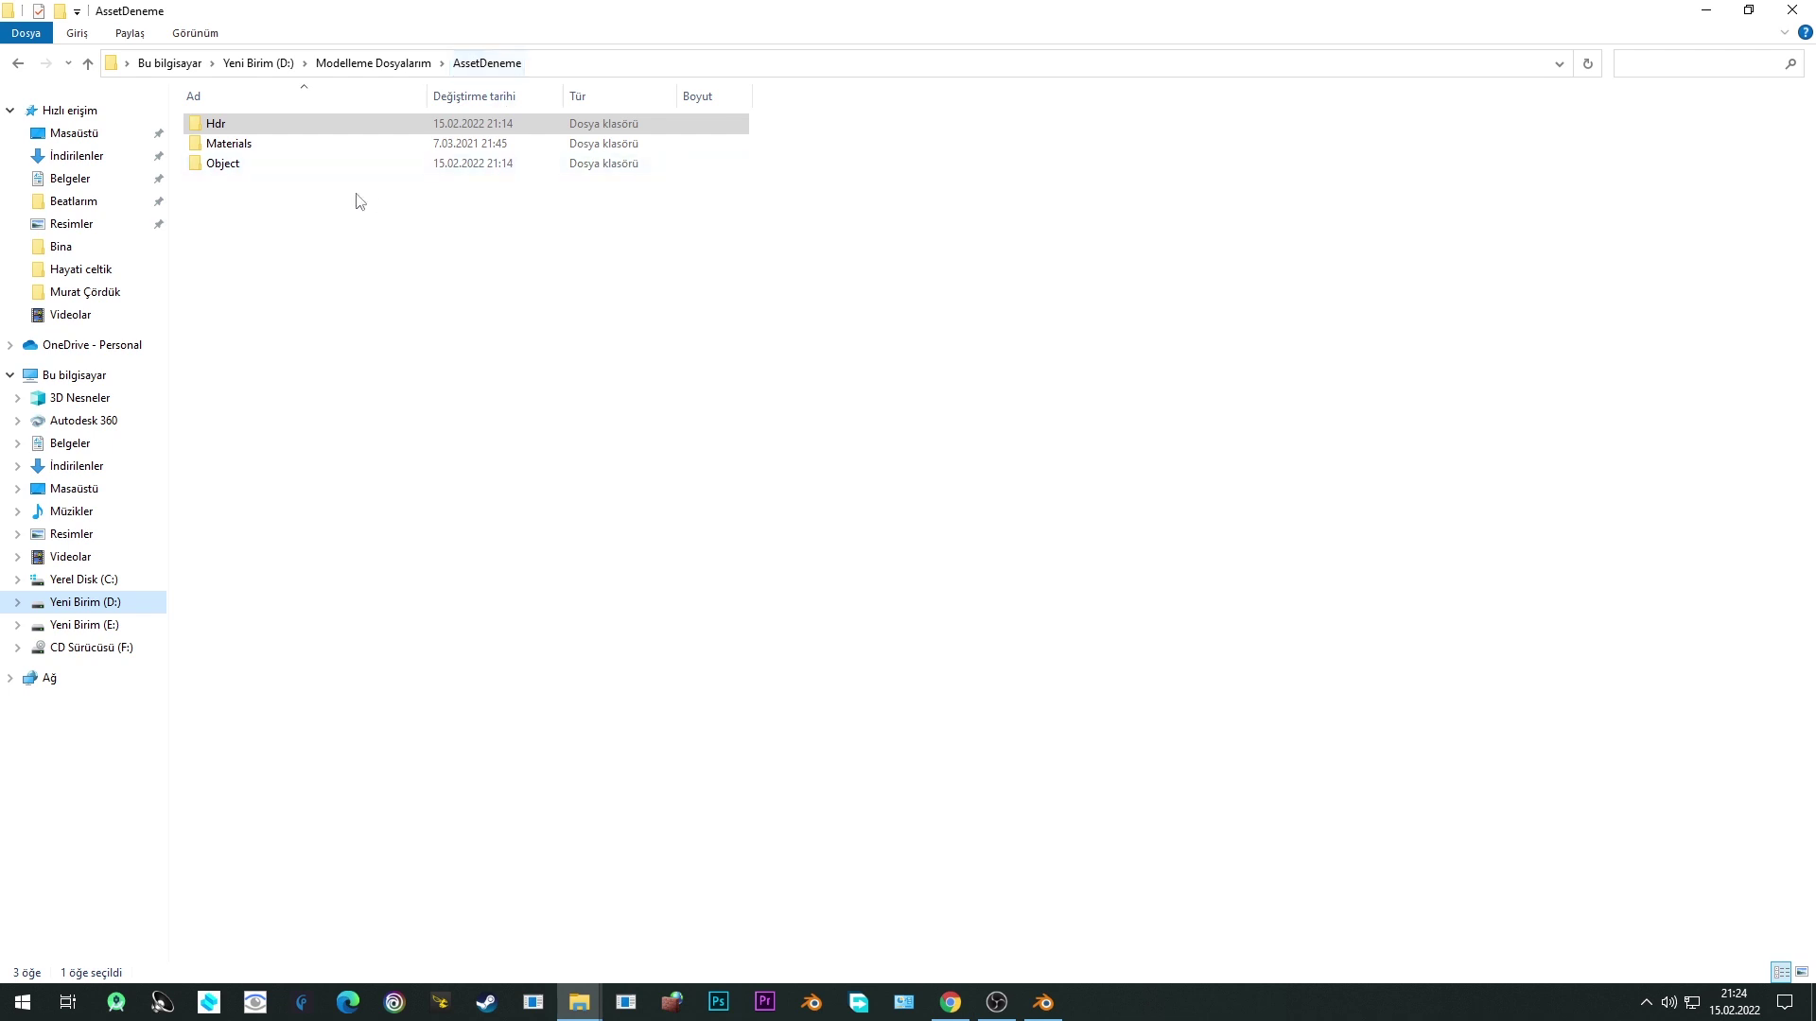
double_click(246, 131)
key("alt+Left")
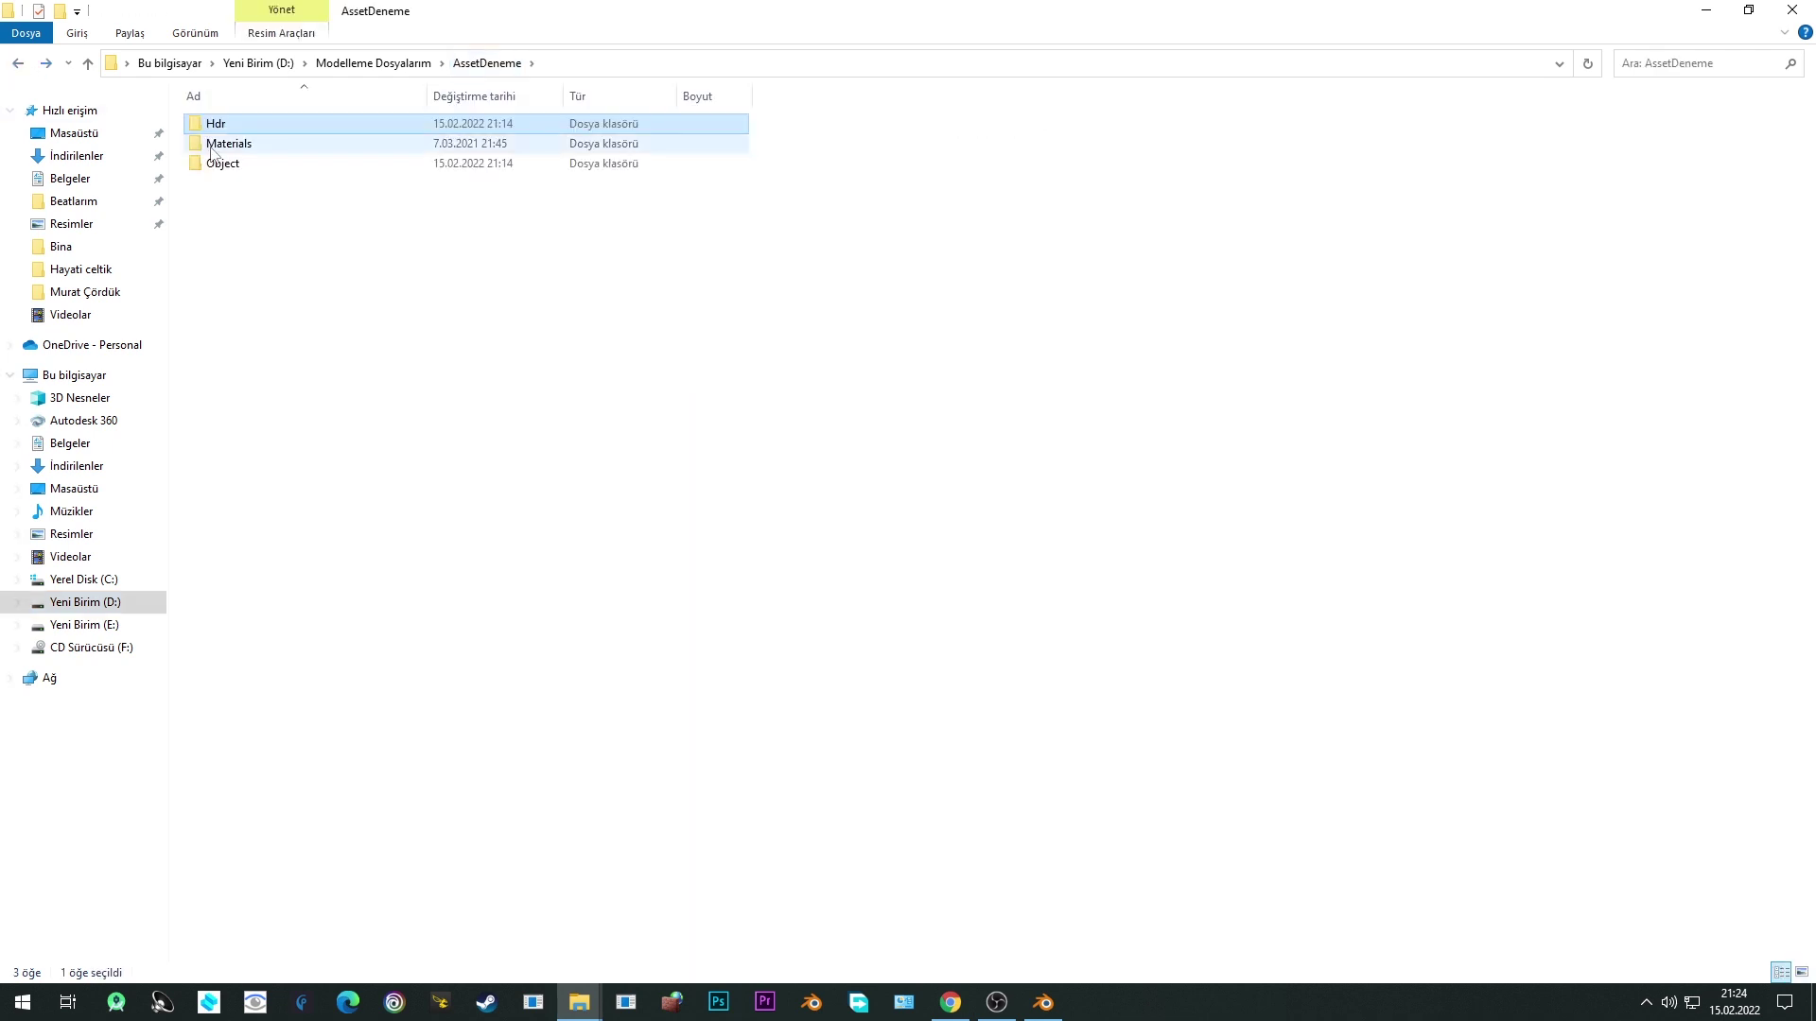
double_click(227, 144)
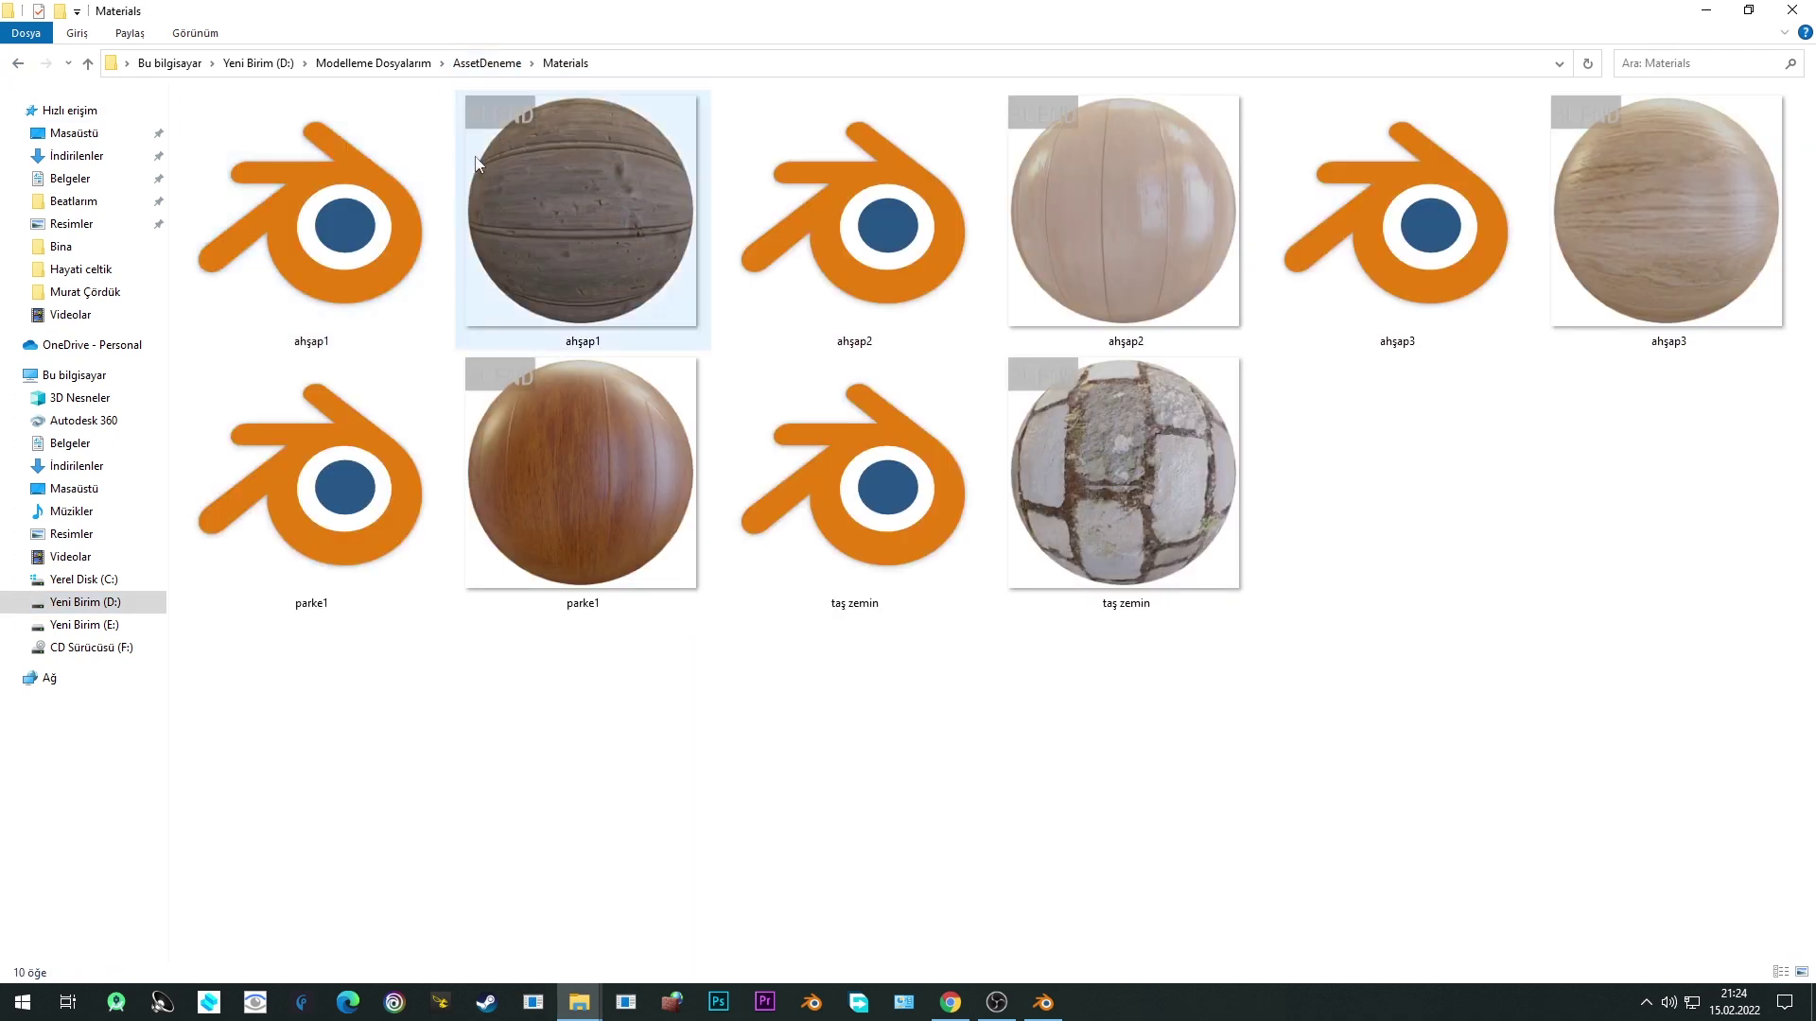
left_click(18, 63)
left_click(232, 165)
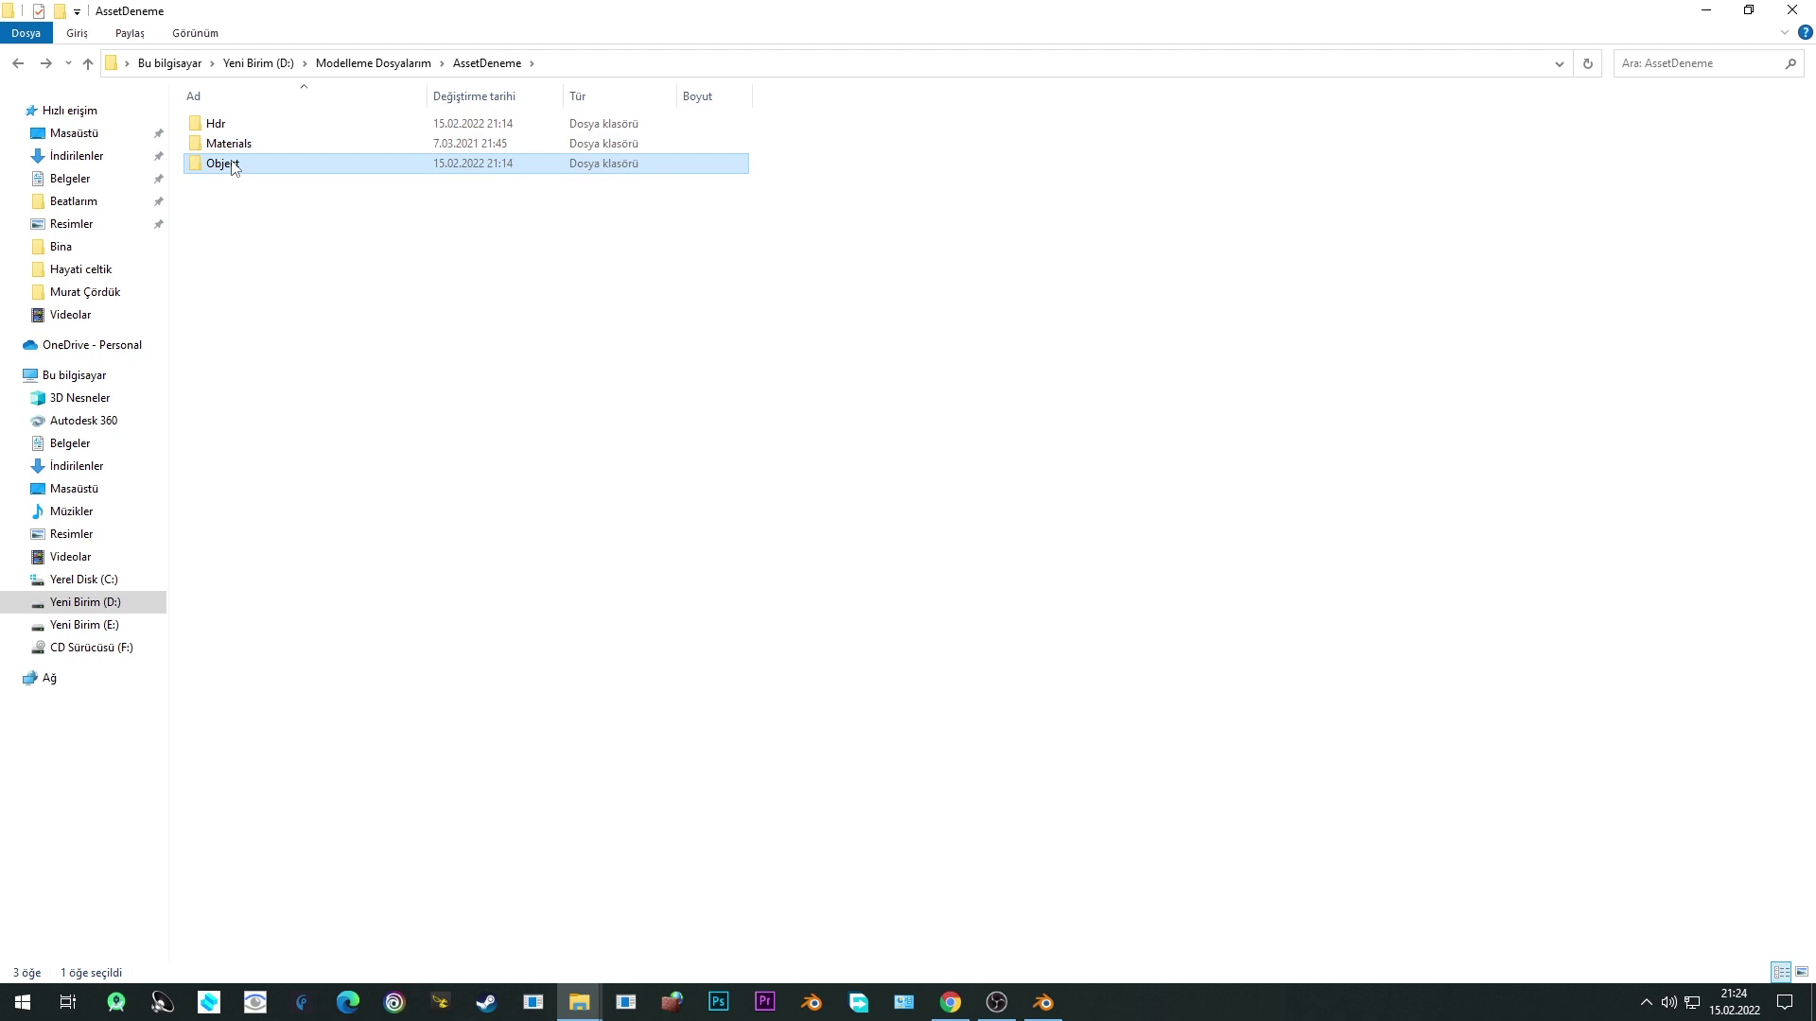
double_click(227, 163)
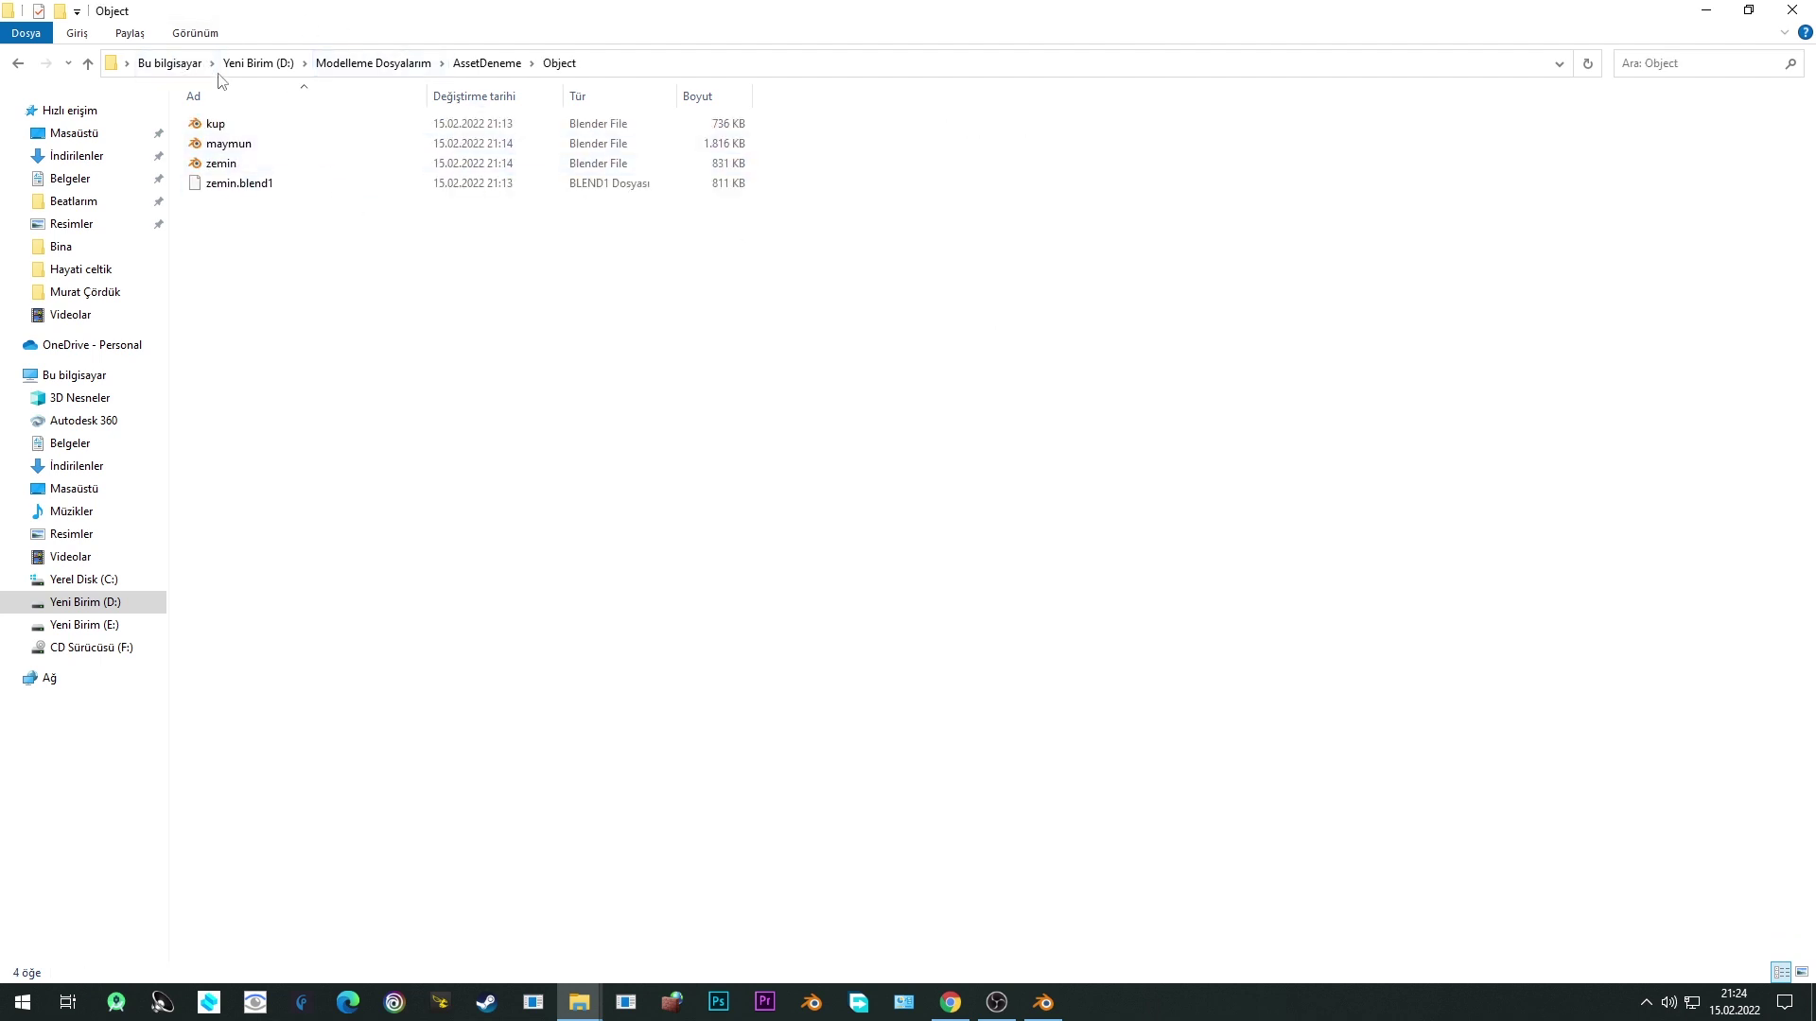
left_click(14, 67)
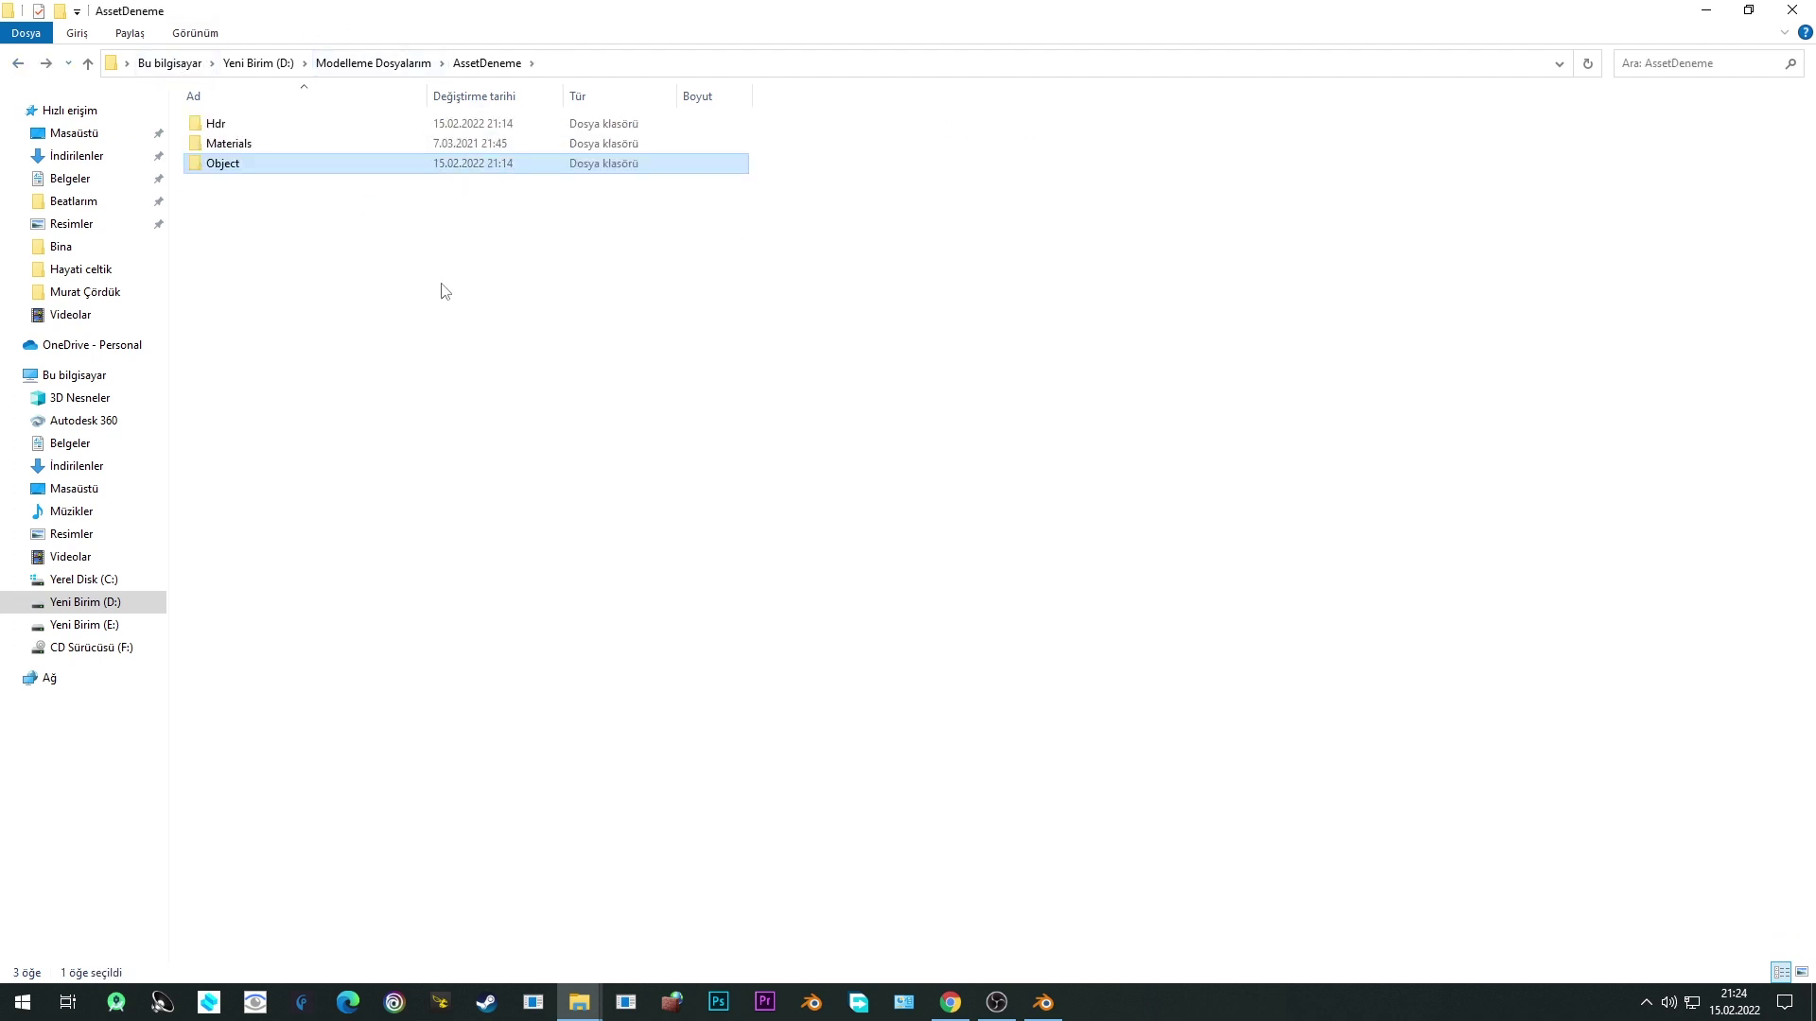
Switch back to Blender, find the Simple Asset Manager add-on in the preferences with "sim", and expand its settings in a wider window.
left_click(1043, 1002)
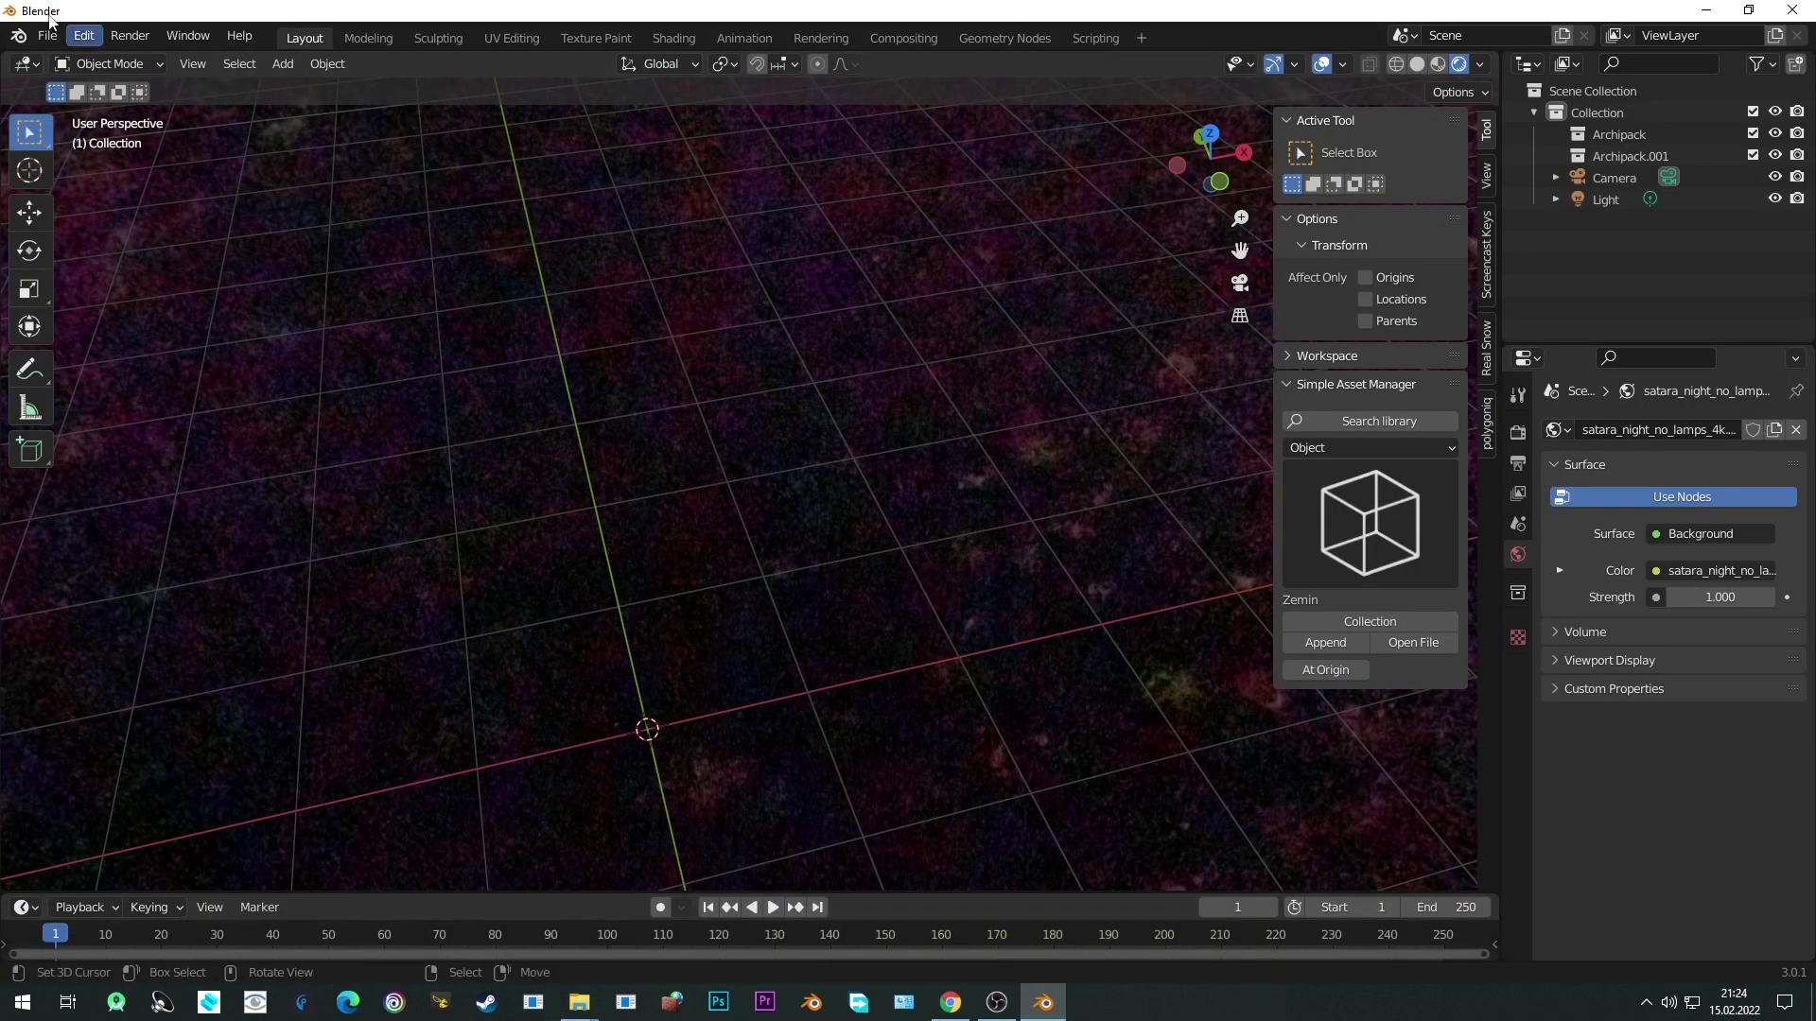
left_click(84, 35)
left_click(142, 353)
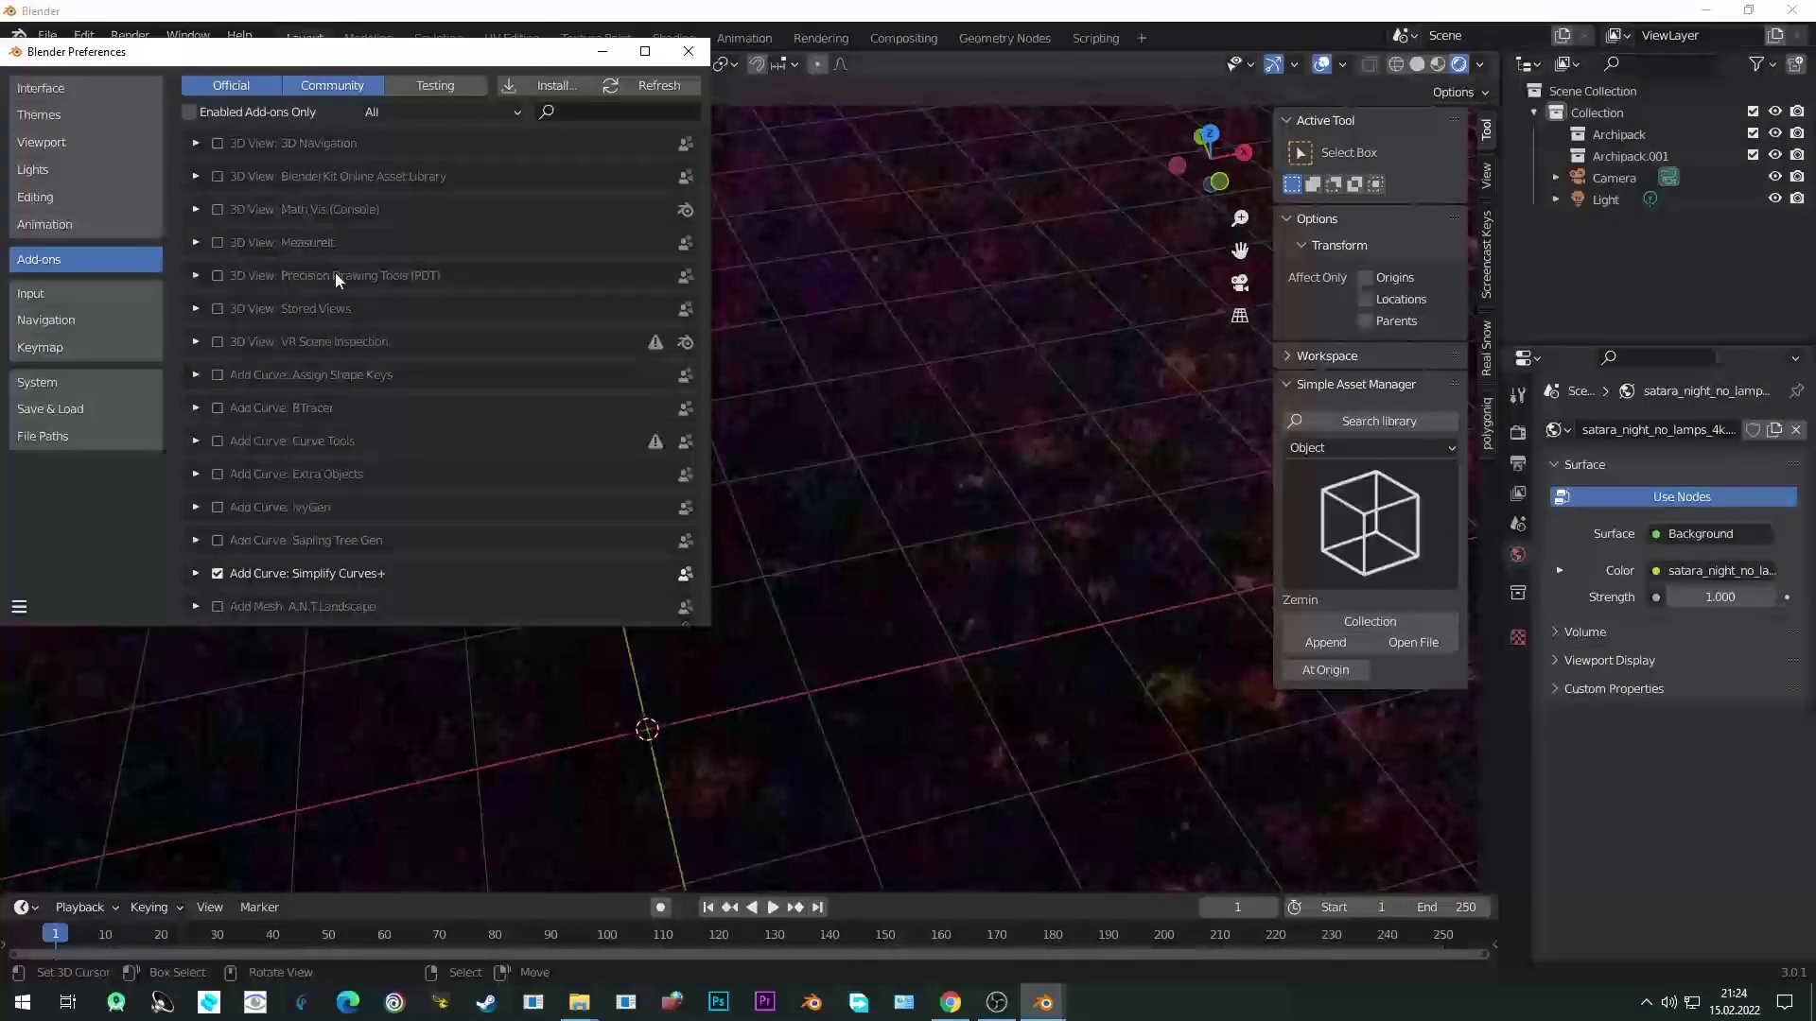
left_click(596, 109)
type("sim")
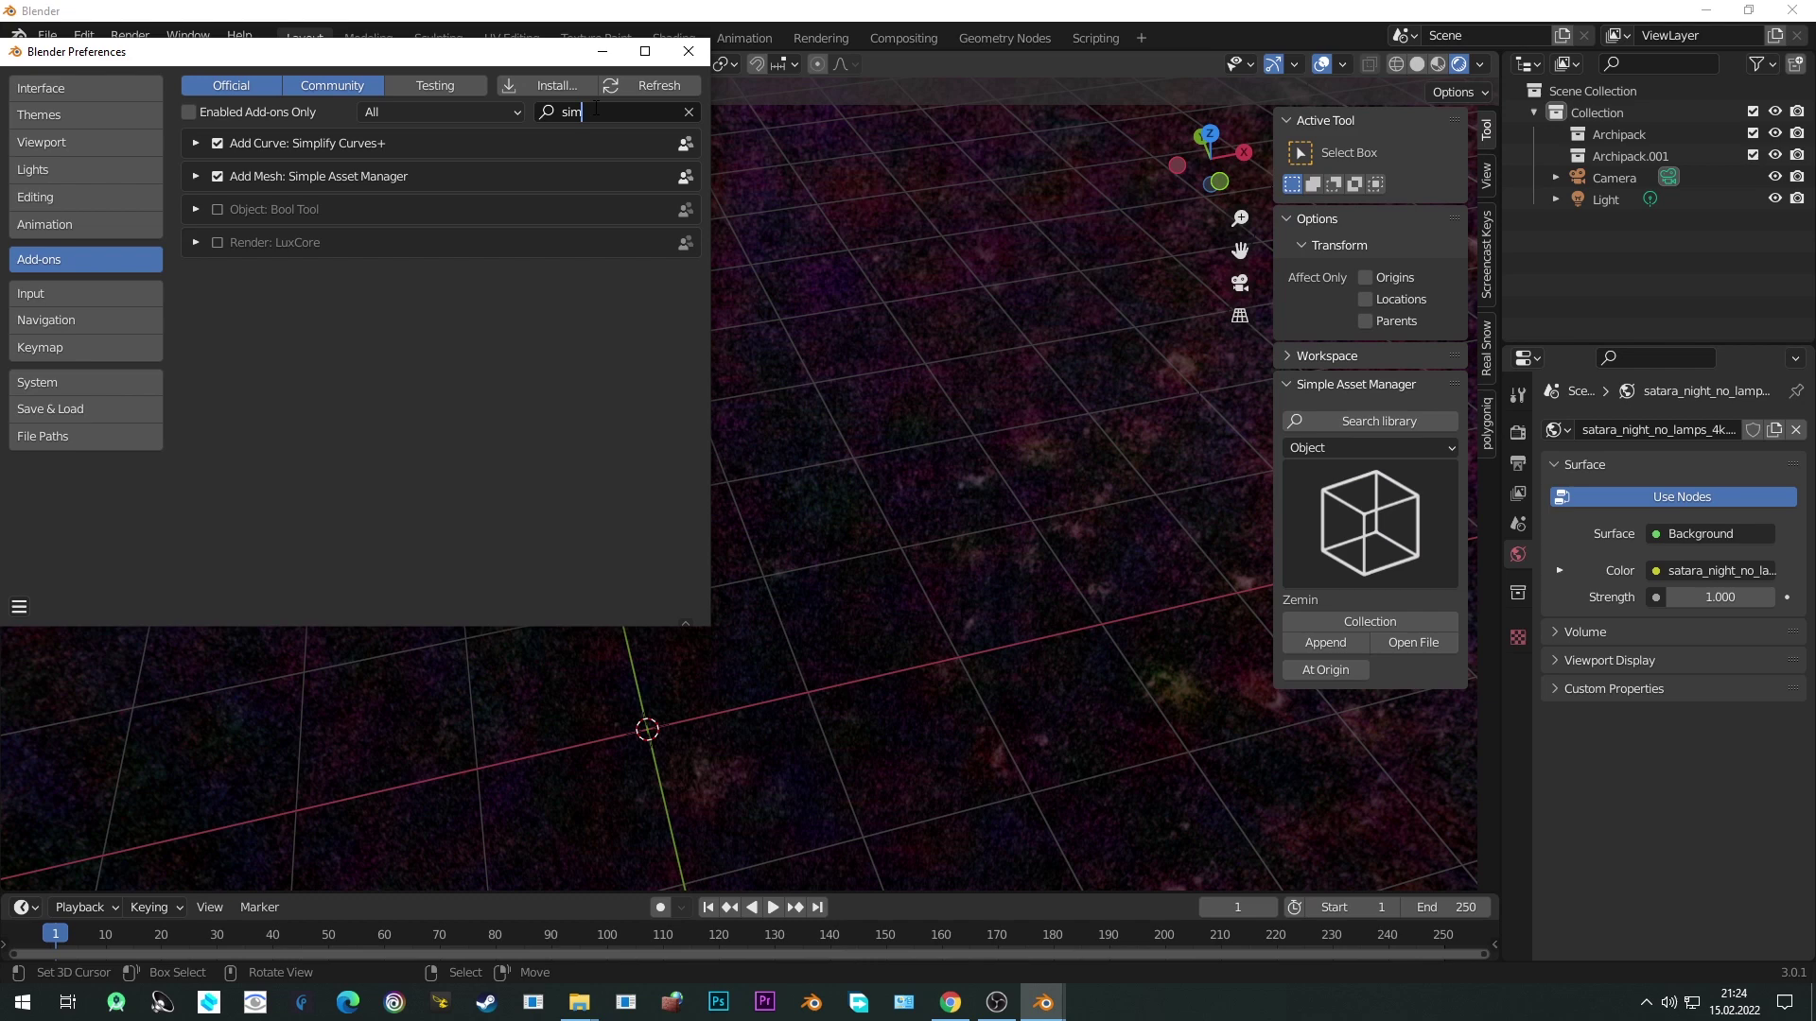
left_click(197, 177)
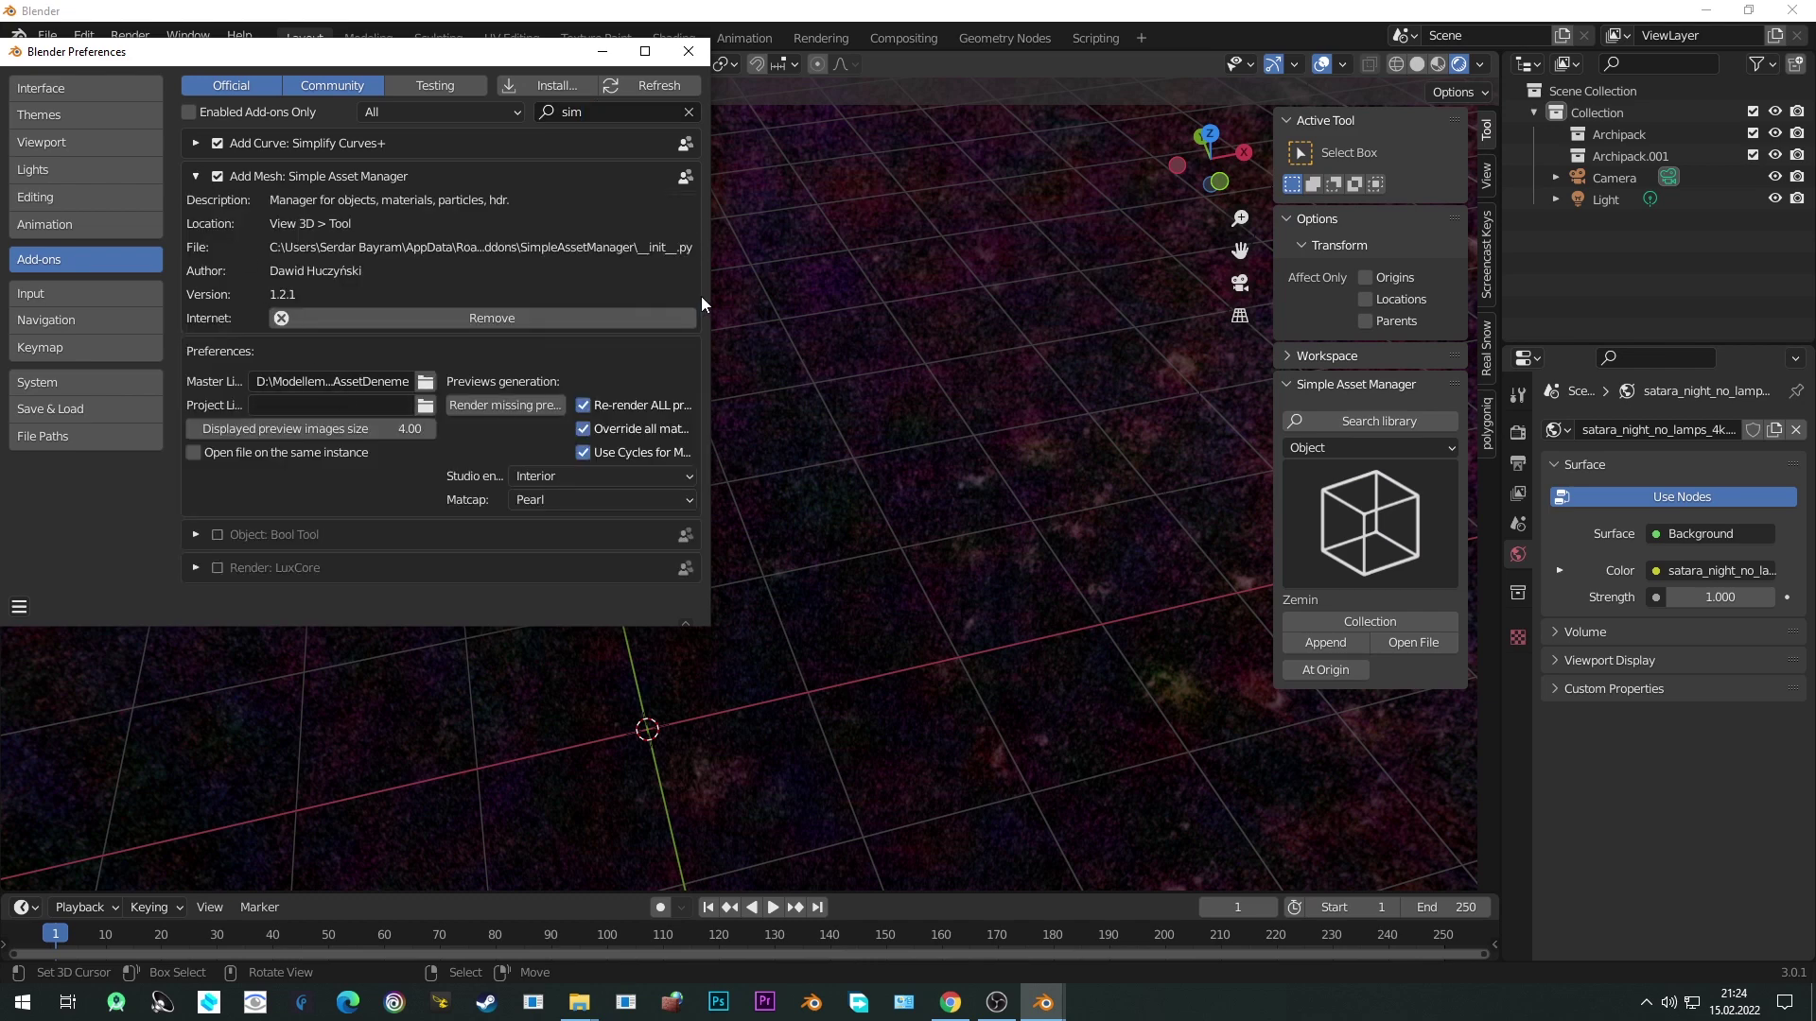
left_click_drag(713, 296, 1058, 296)
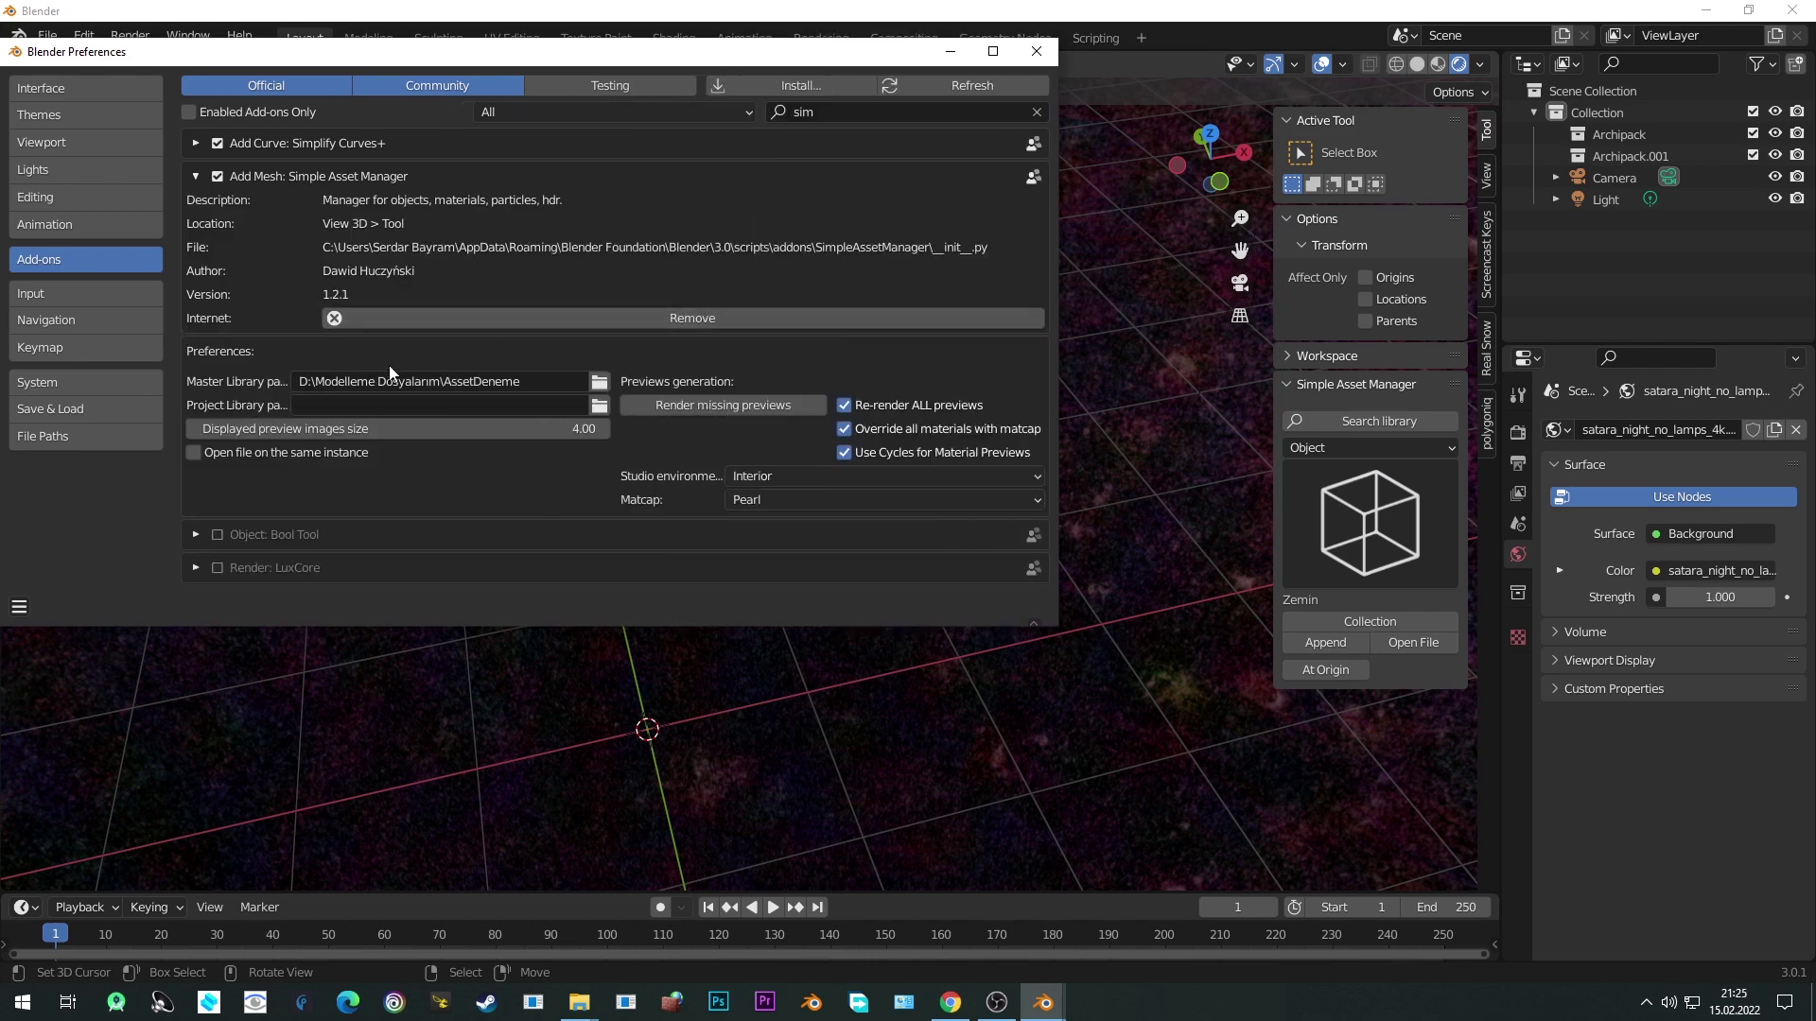
Check the AssetDeneme folder's address in File Explorer, confirm it as the add-on's master library path in Blender, and close the preferences.
mouse_move(579, 1002)
left_click(533, 918)
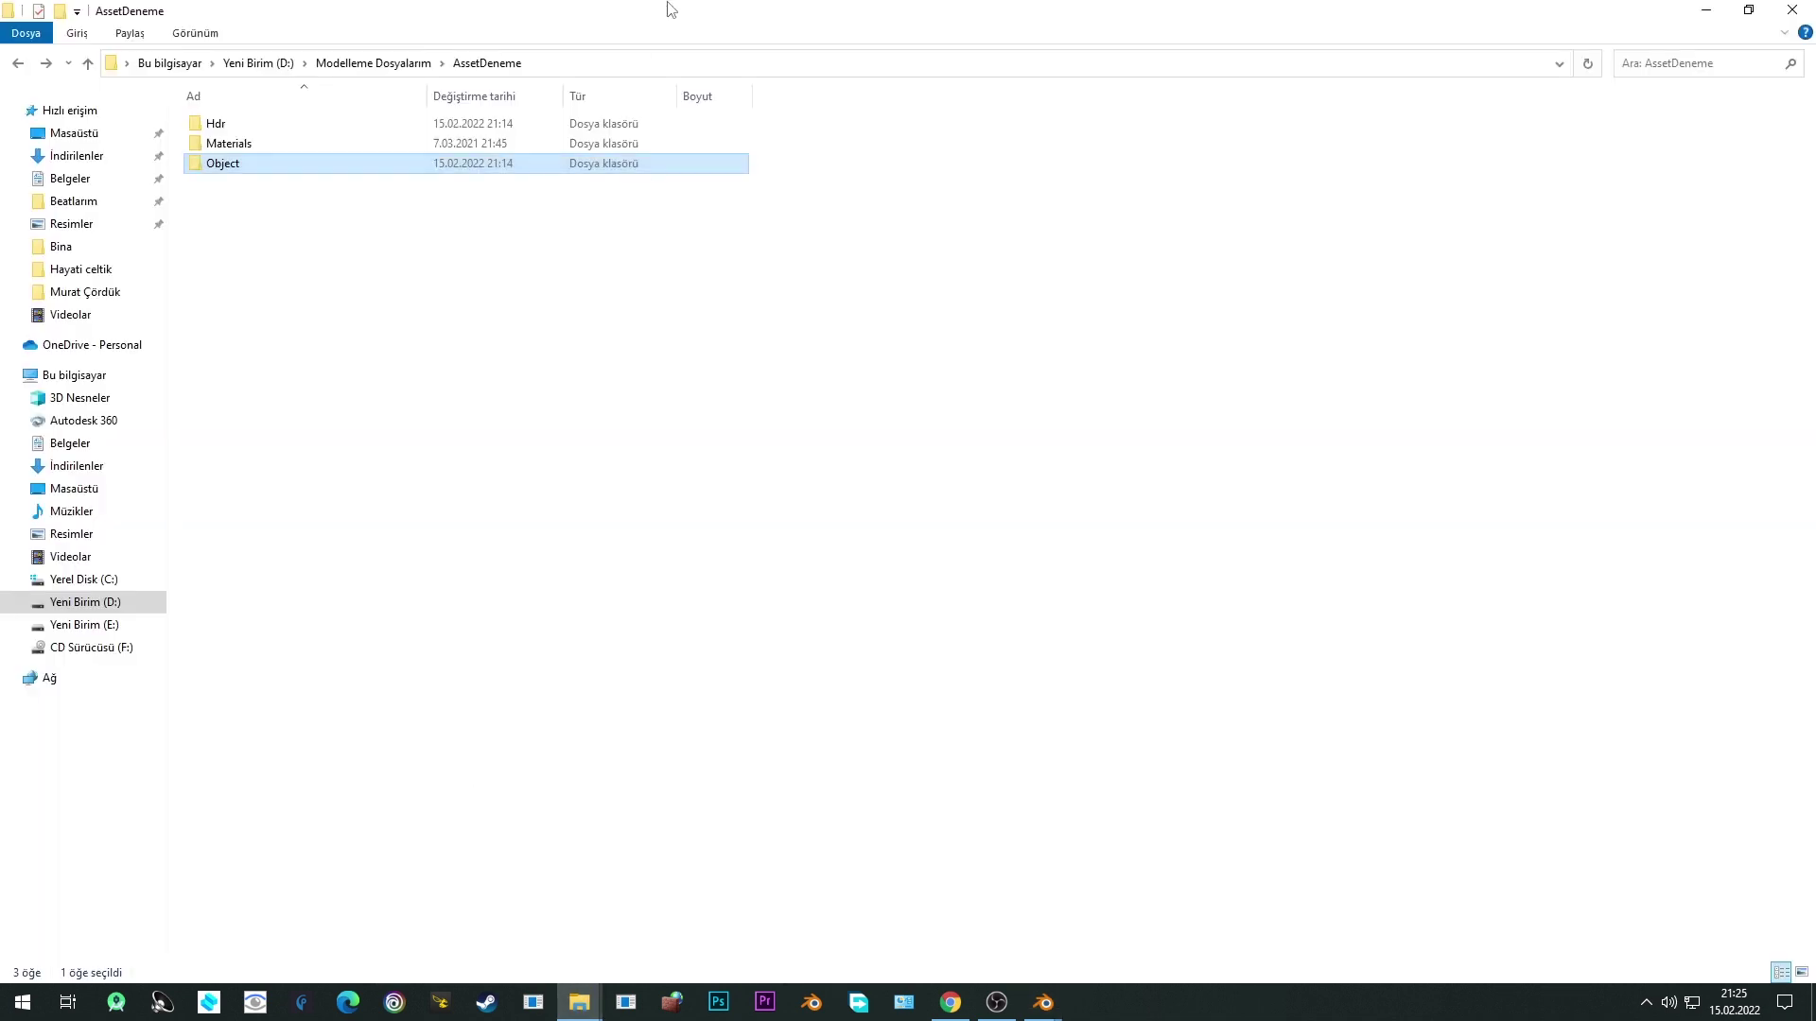
left_click(614, 68)
left_click(1000, 579)
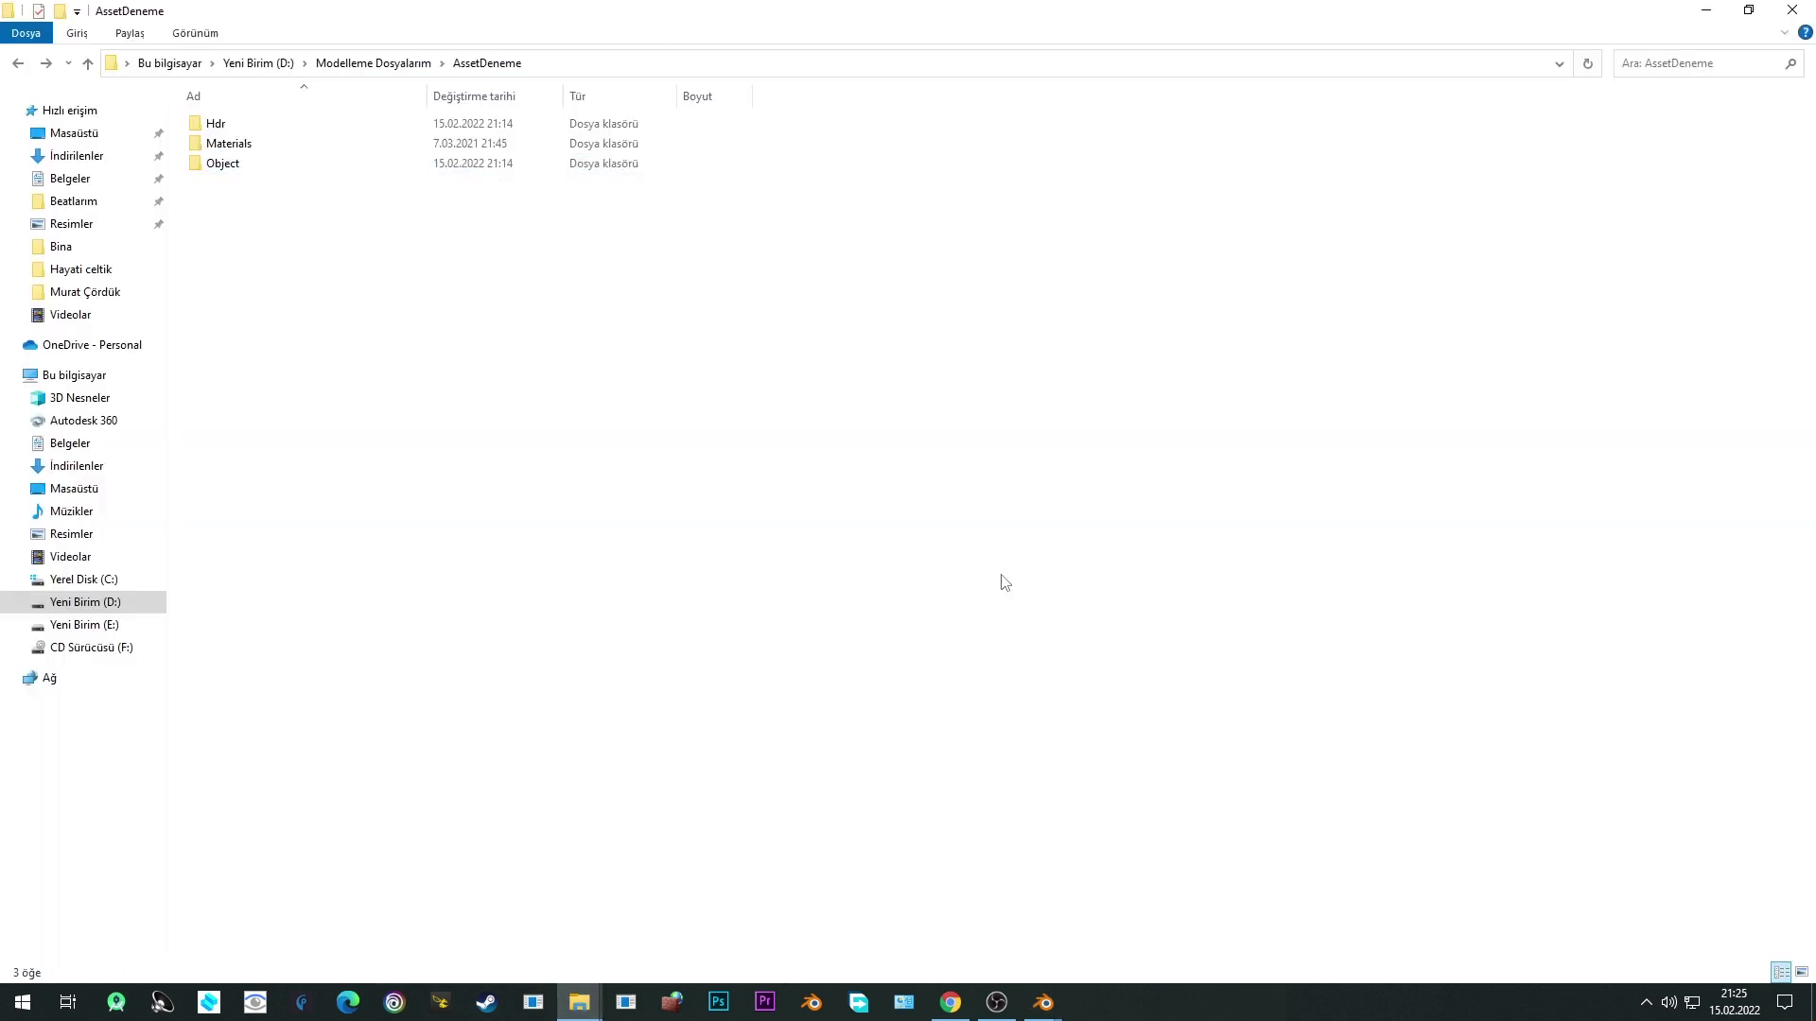
left_click(1044, 1003)
left_click(535, 381)
key("Return")
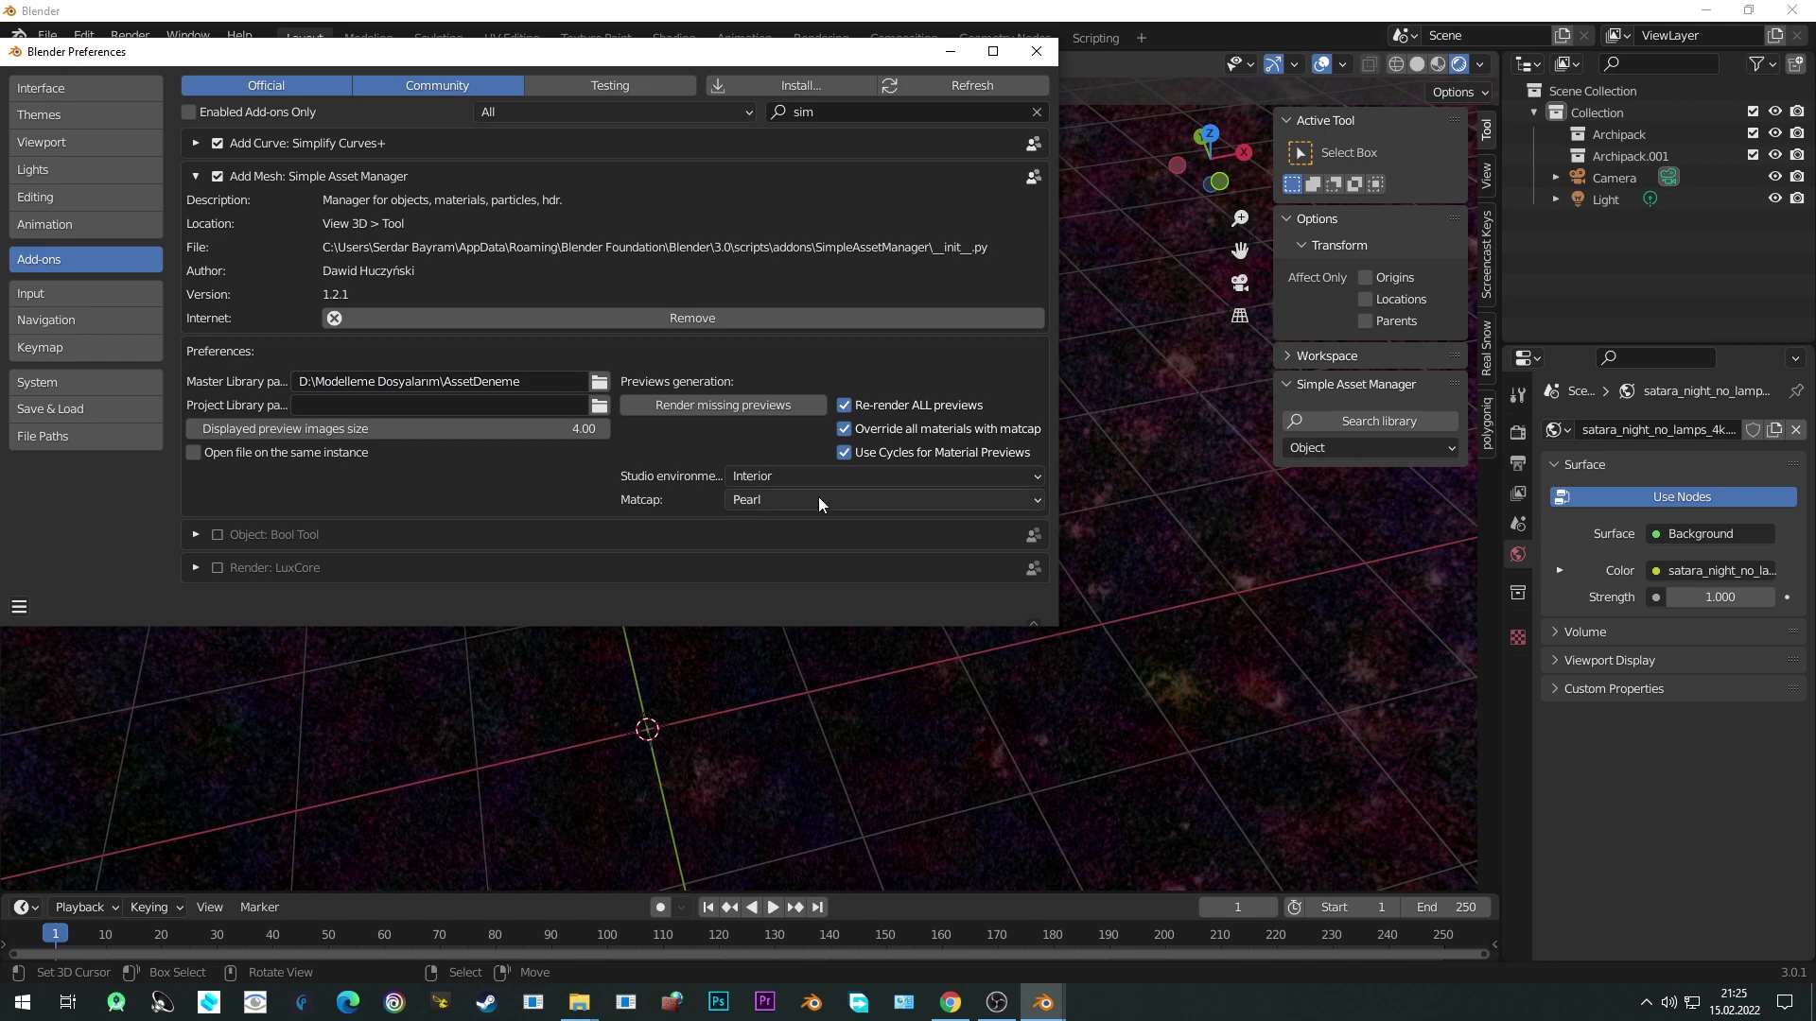
left_click(1037, 51)
Switch the viewport to solid shading and open botaniq's Spawn Asset dialog.
middle_click_drag(966, 422, 856, 527)
key("z")
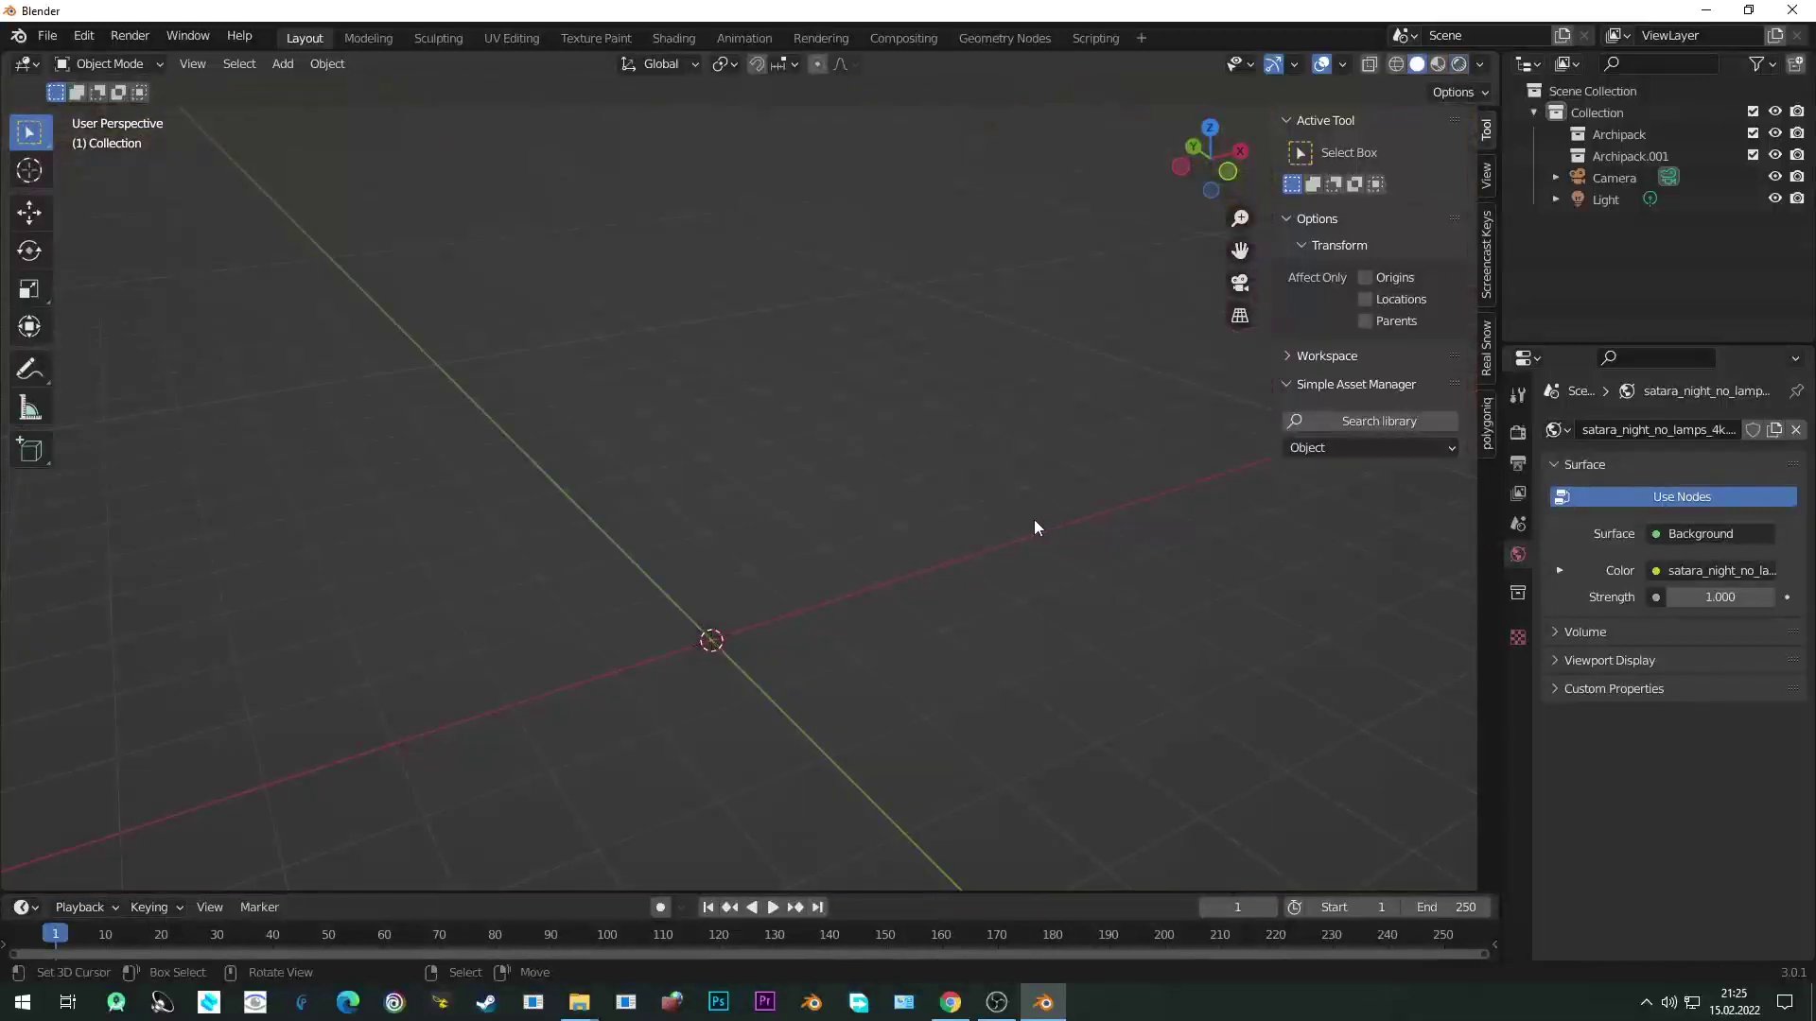
left_click(1489, 428)
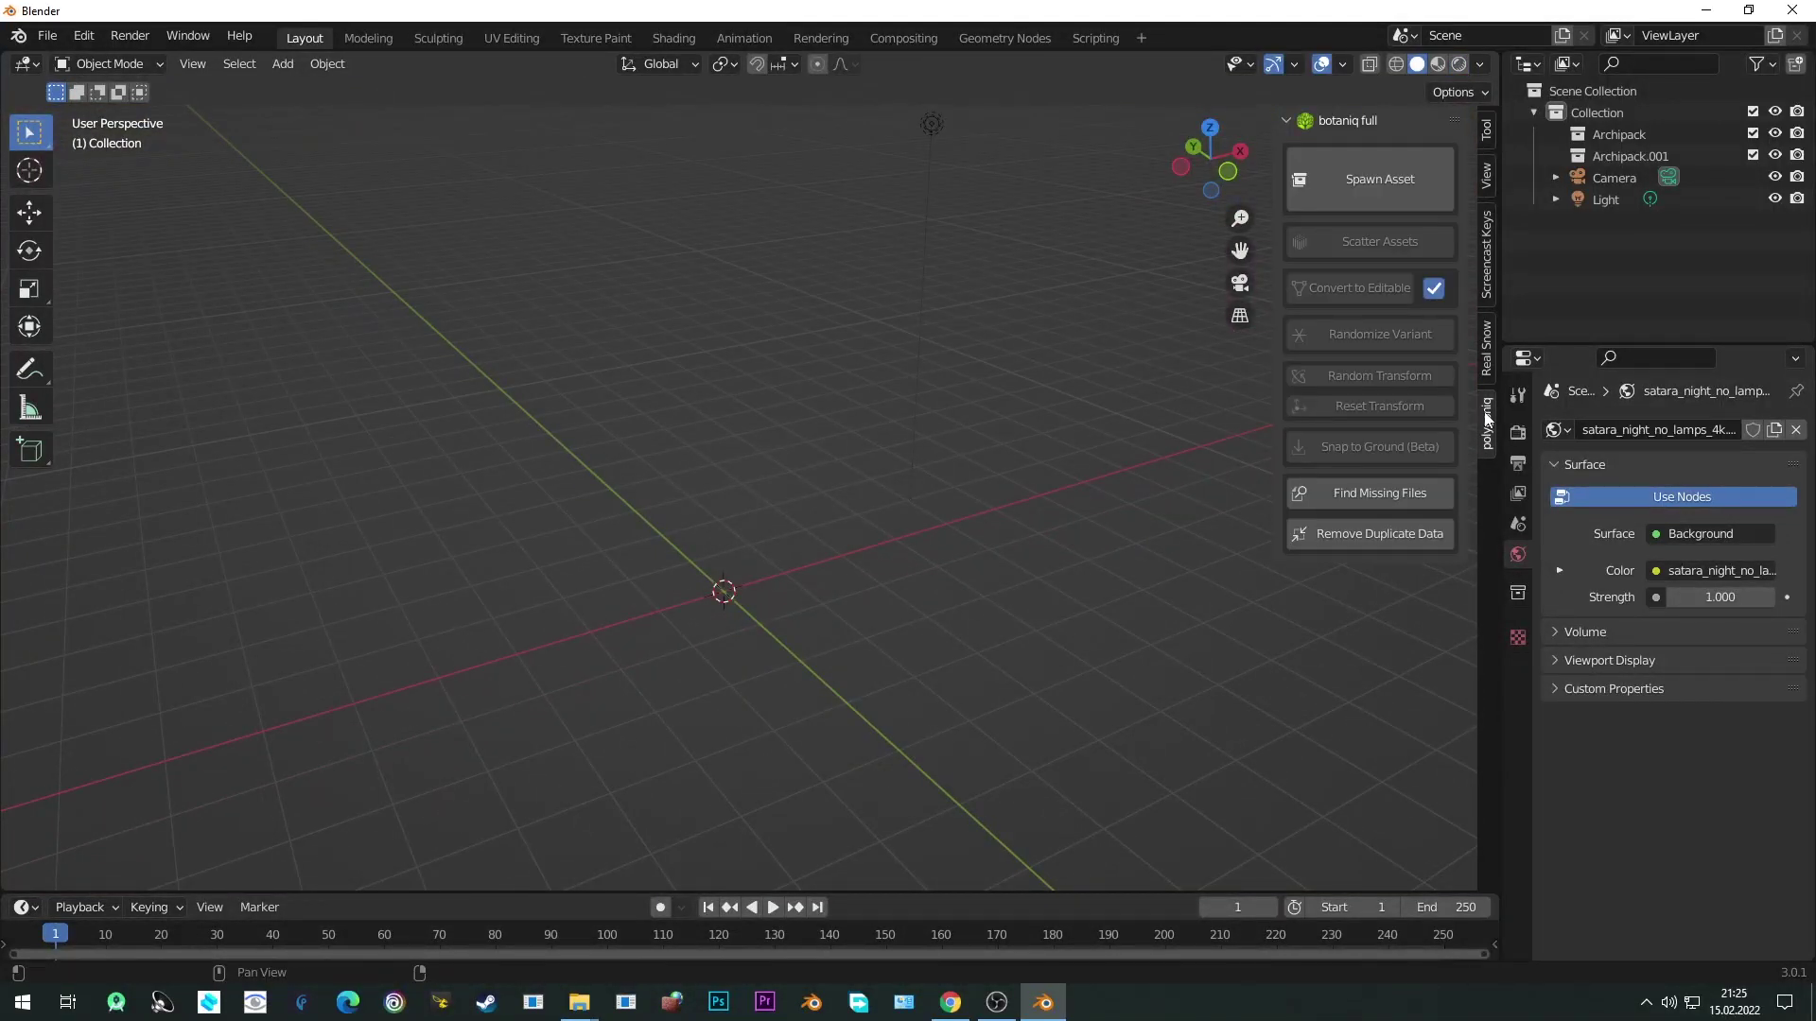
left_click(1379, 179)
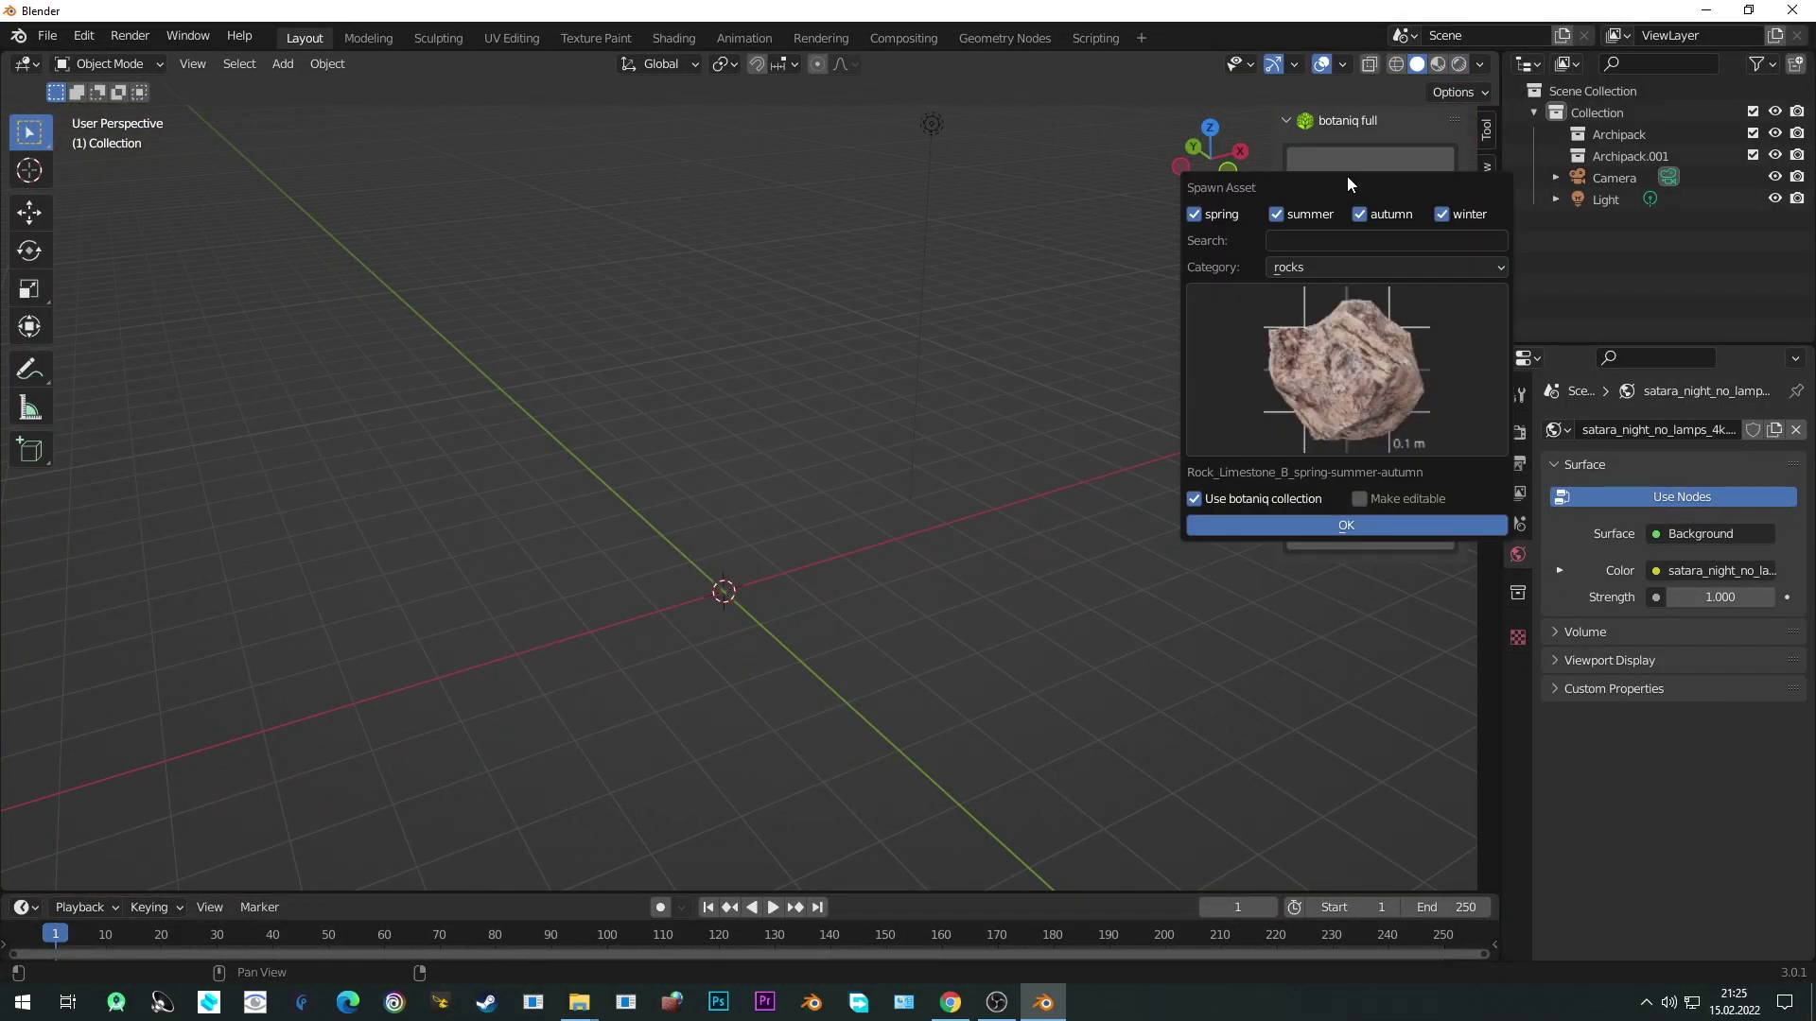
Browse the rocks, misc and ivy categories of the botaniq asset library.
left_click(1348, 344)
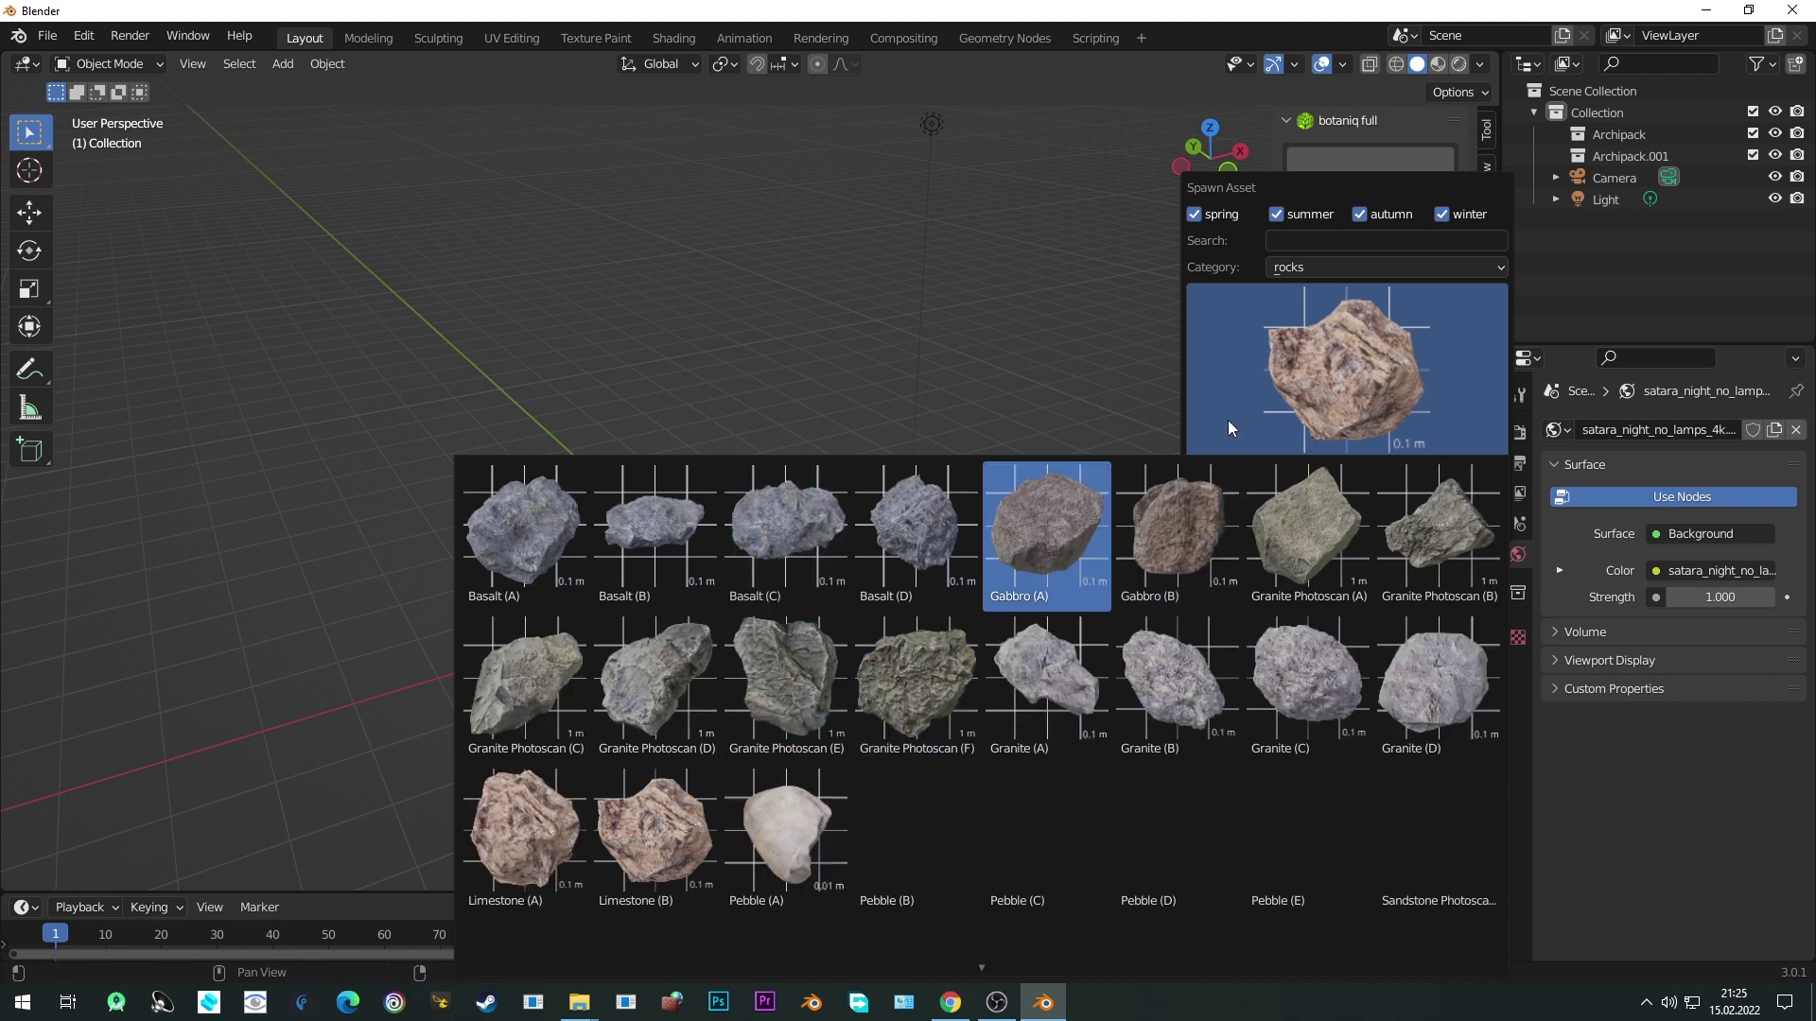
left_click(1319, 268)
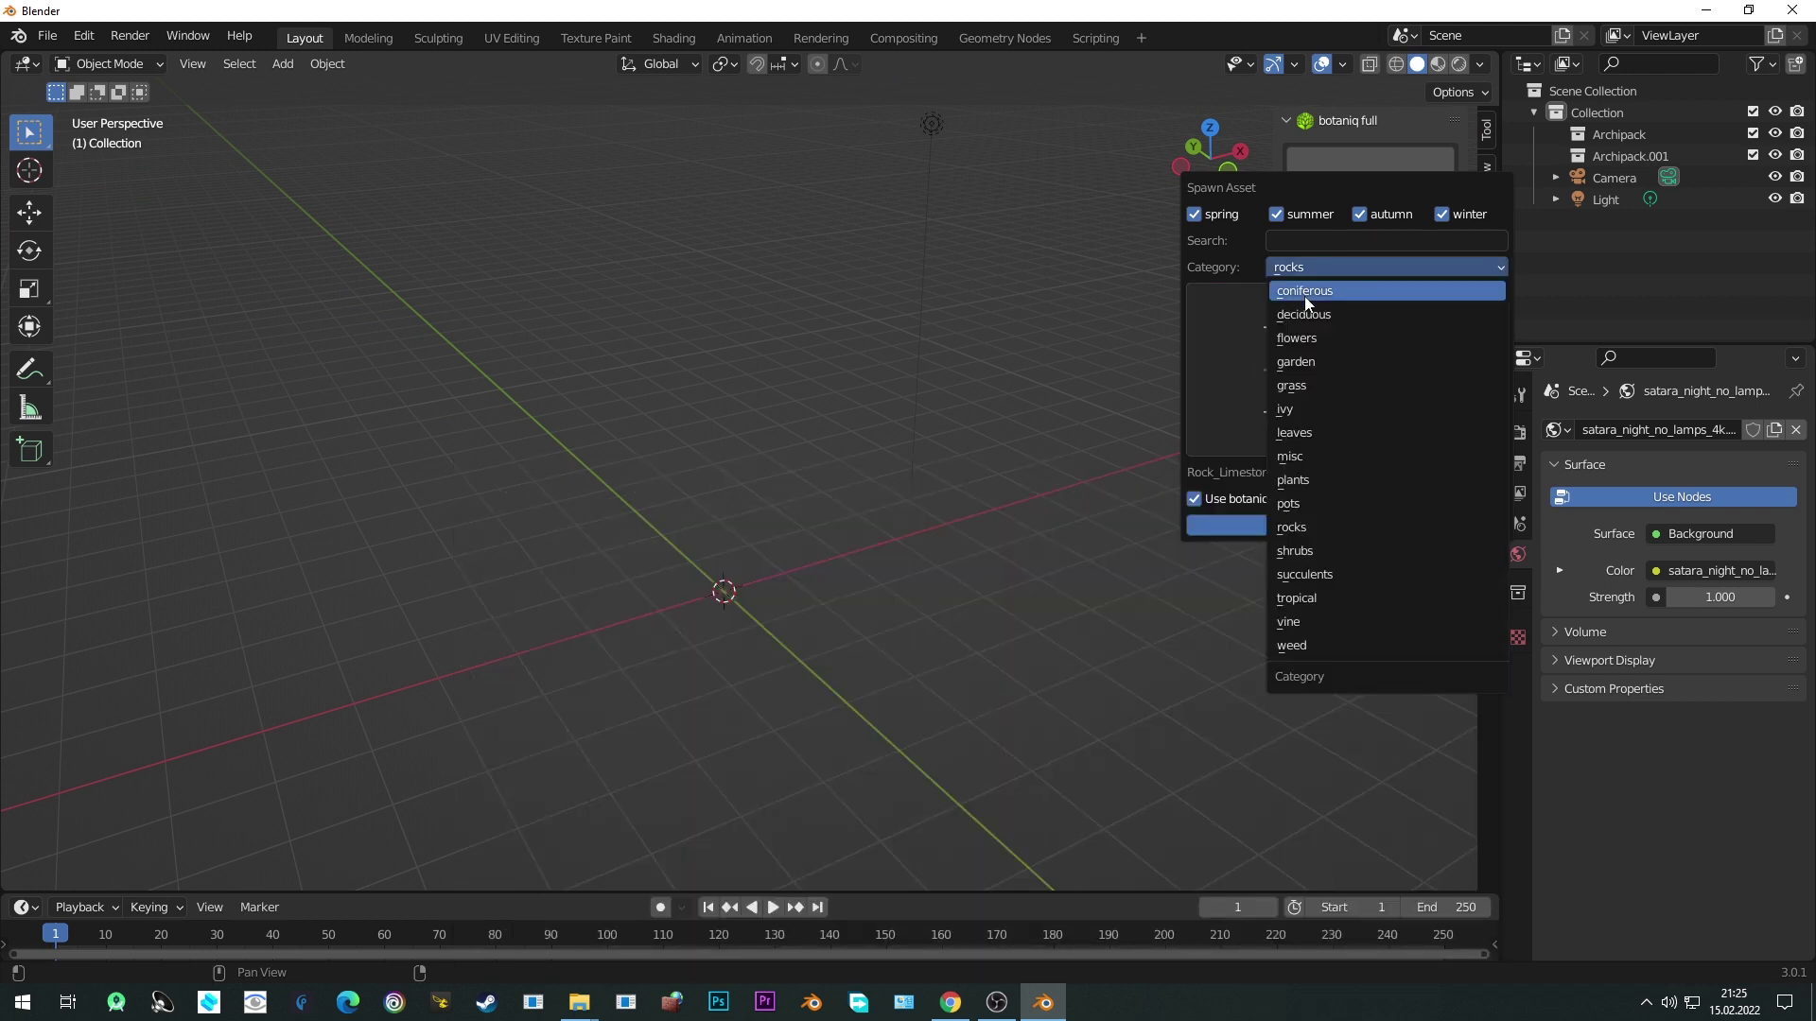
left_click(1289, 456)
left_click(1286, 426)
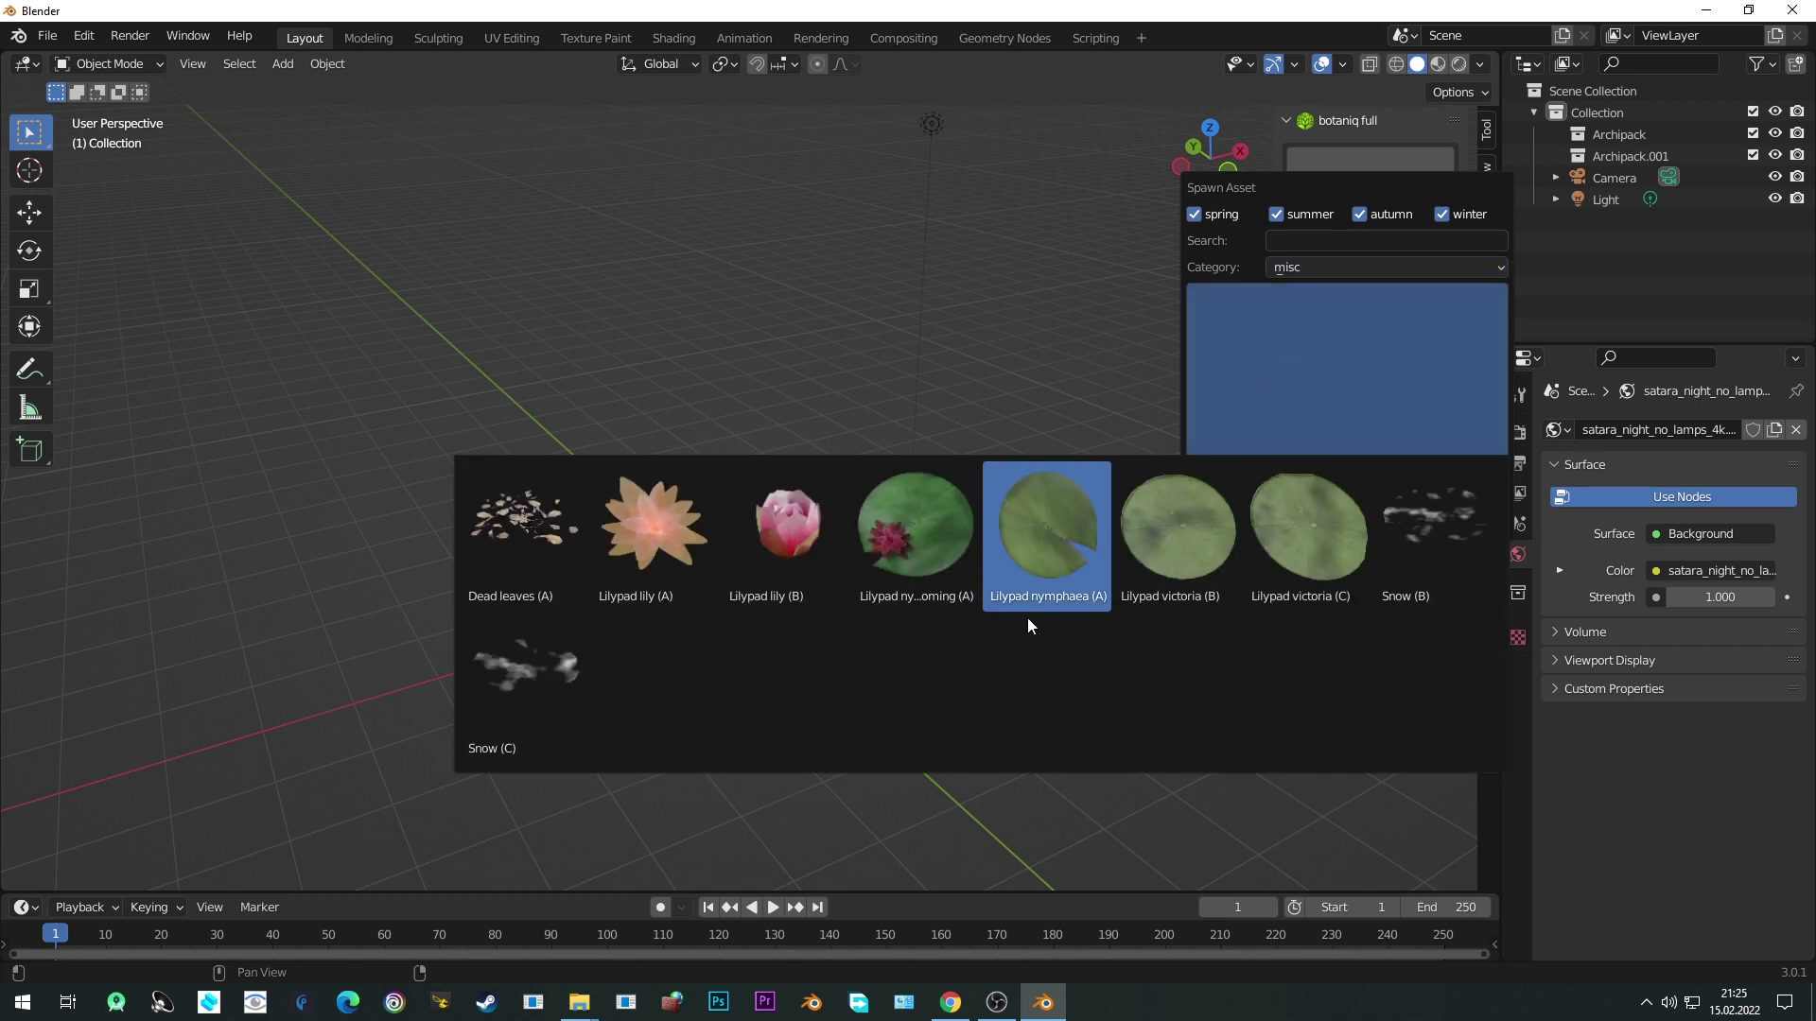
left_click(1309, 265)
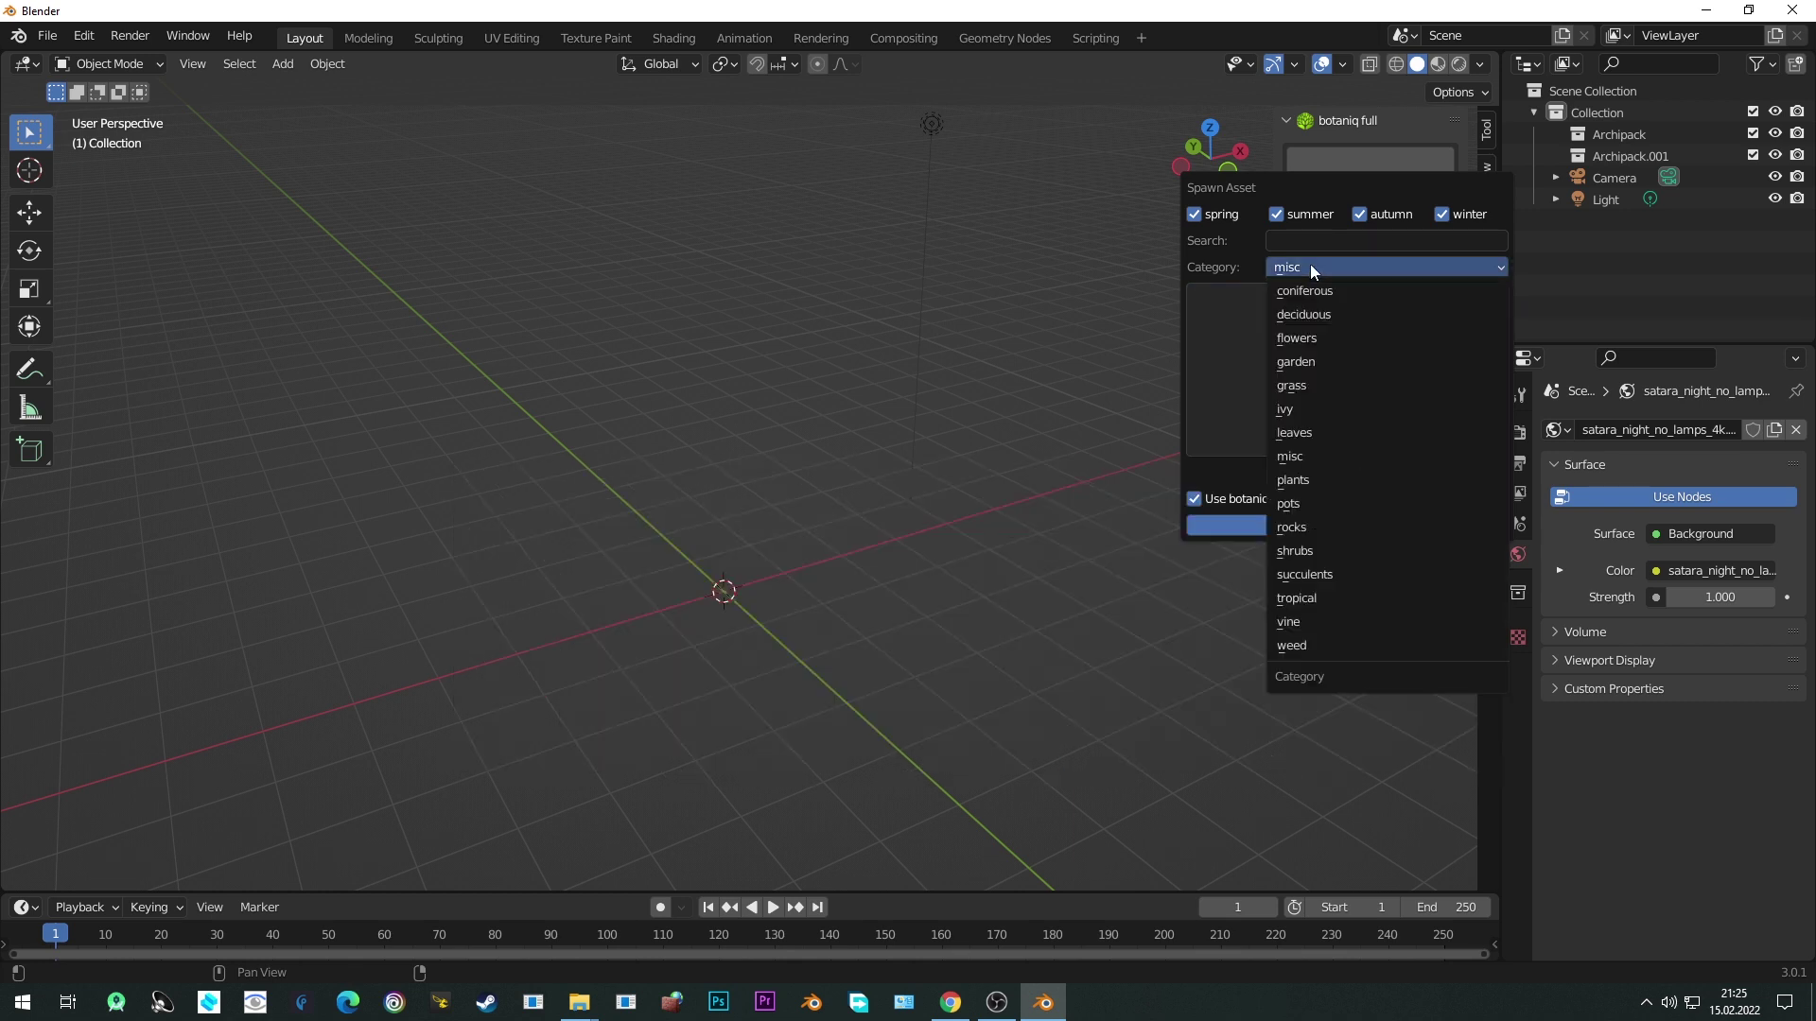
left_click(1284, 409)
left_click(1279, 369)
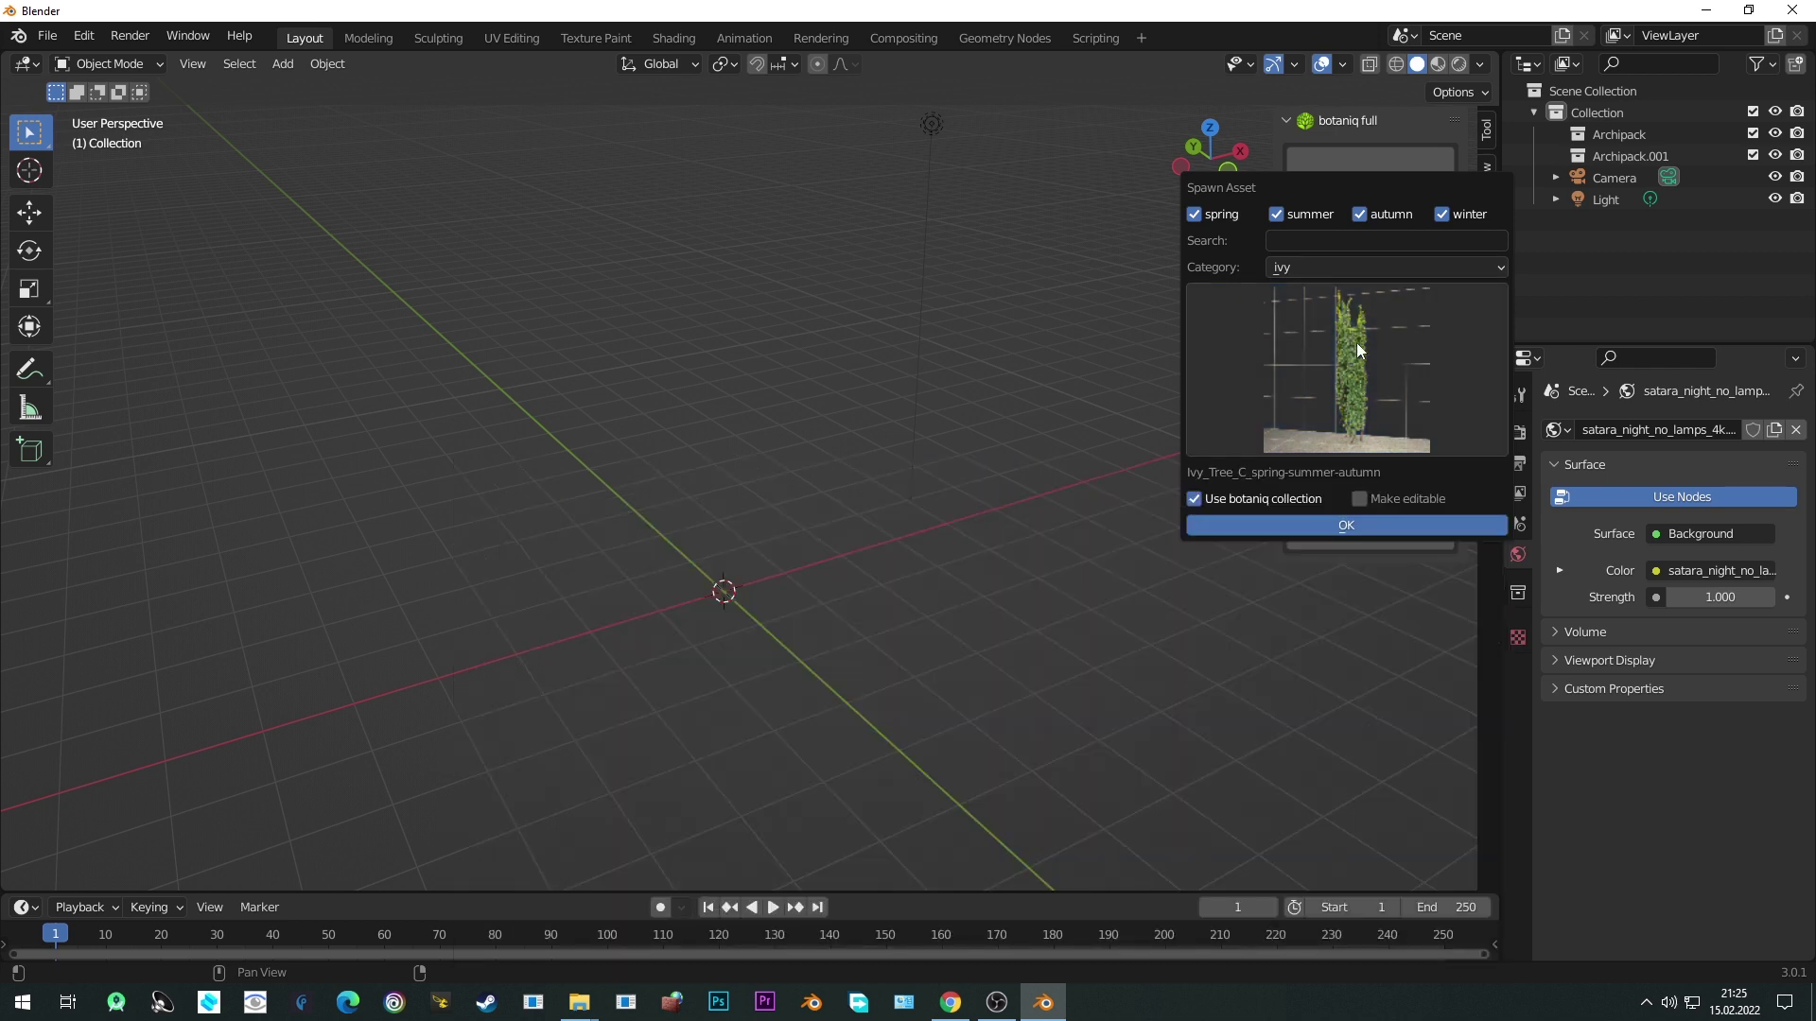
Spawn the green Larix decidua (C) tree from the coniferous category and view it in rendered shading.
left_click(1331, 278)
left_click(1329, 288)
left_click(1320, 333)
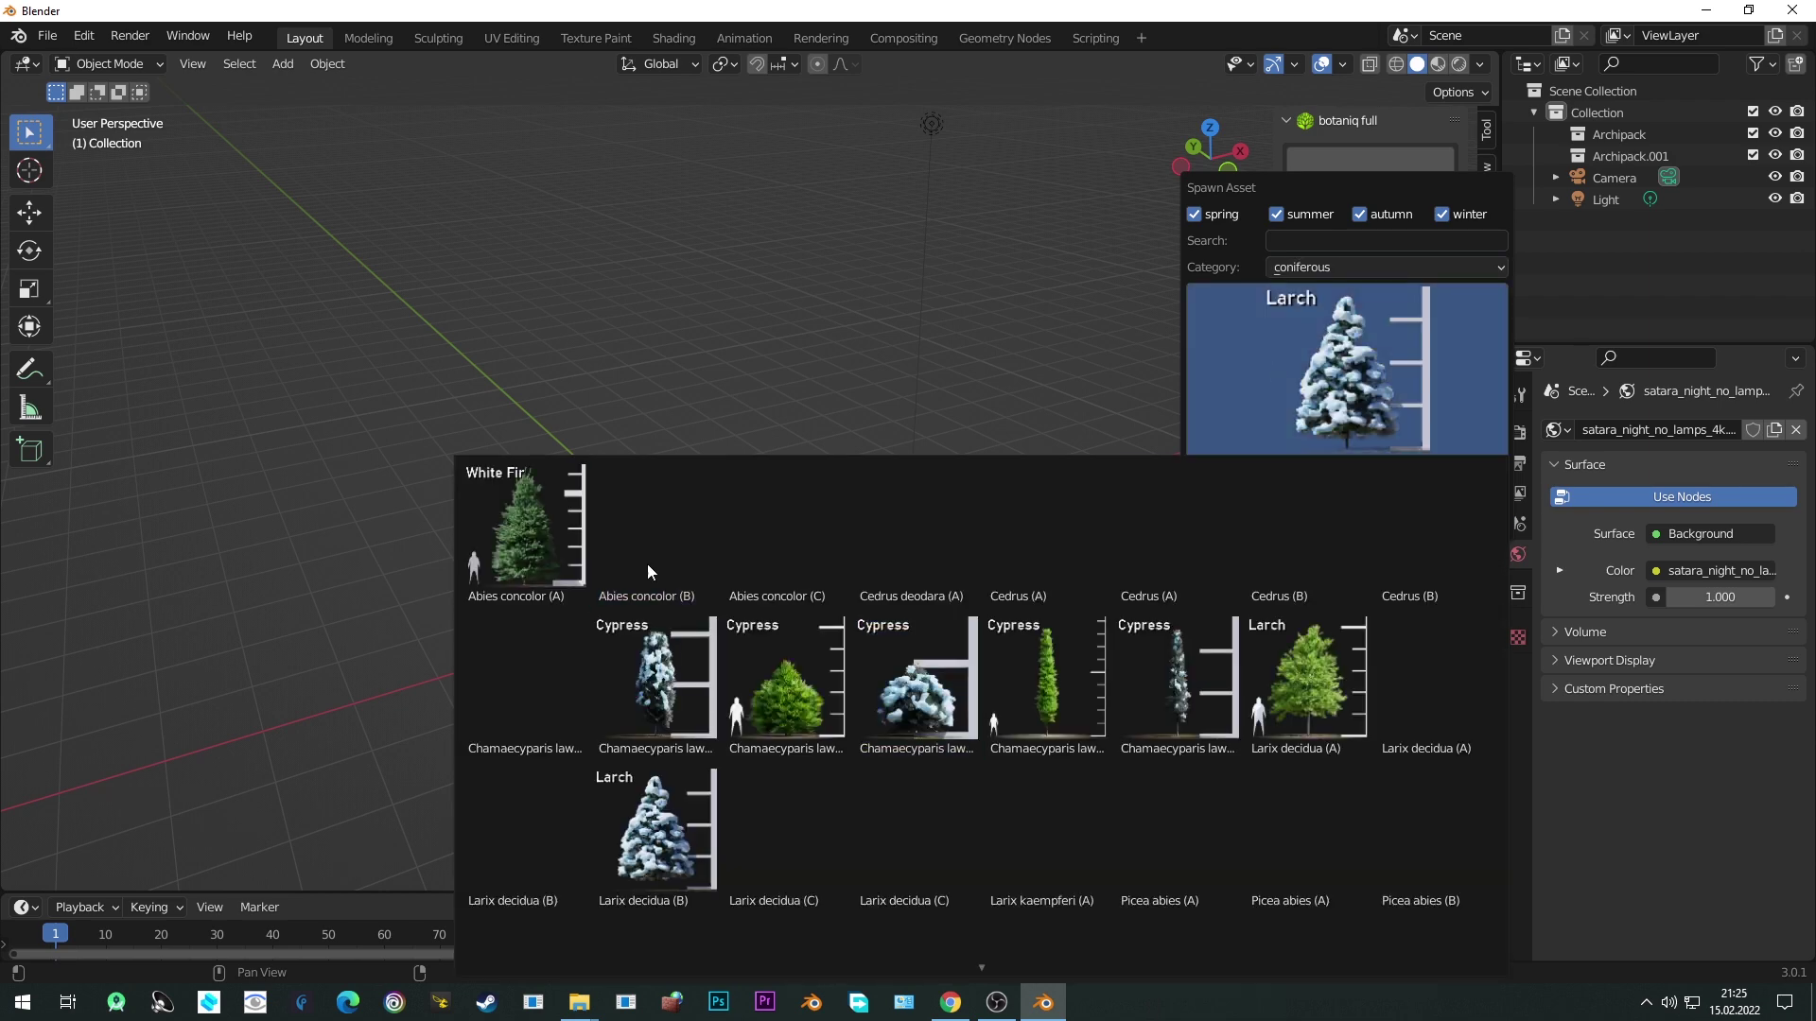
left_click(777, 837)
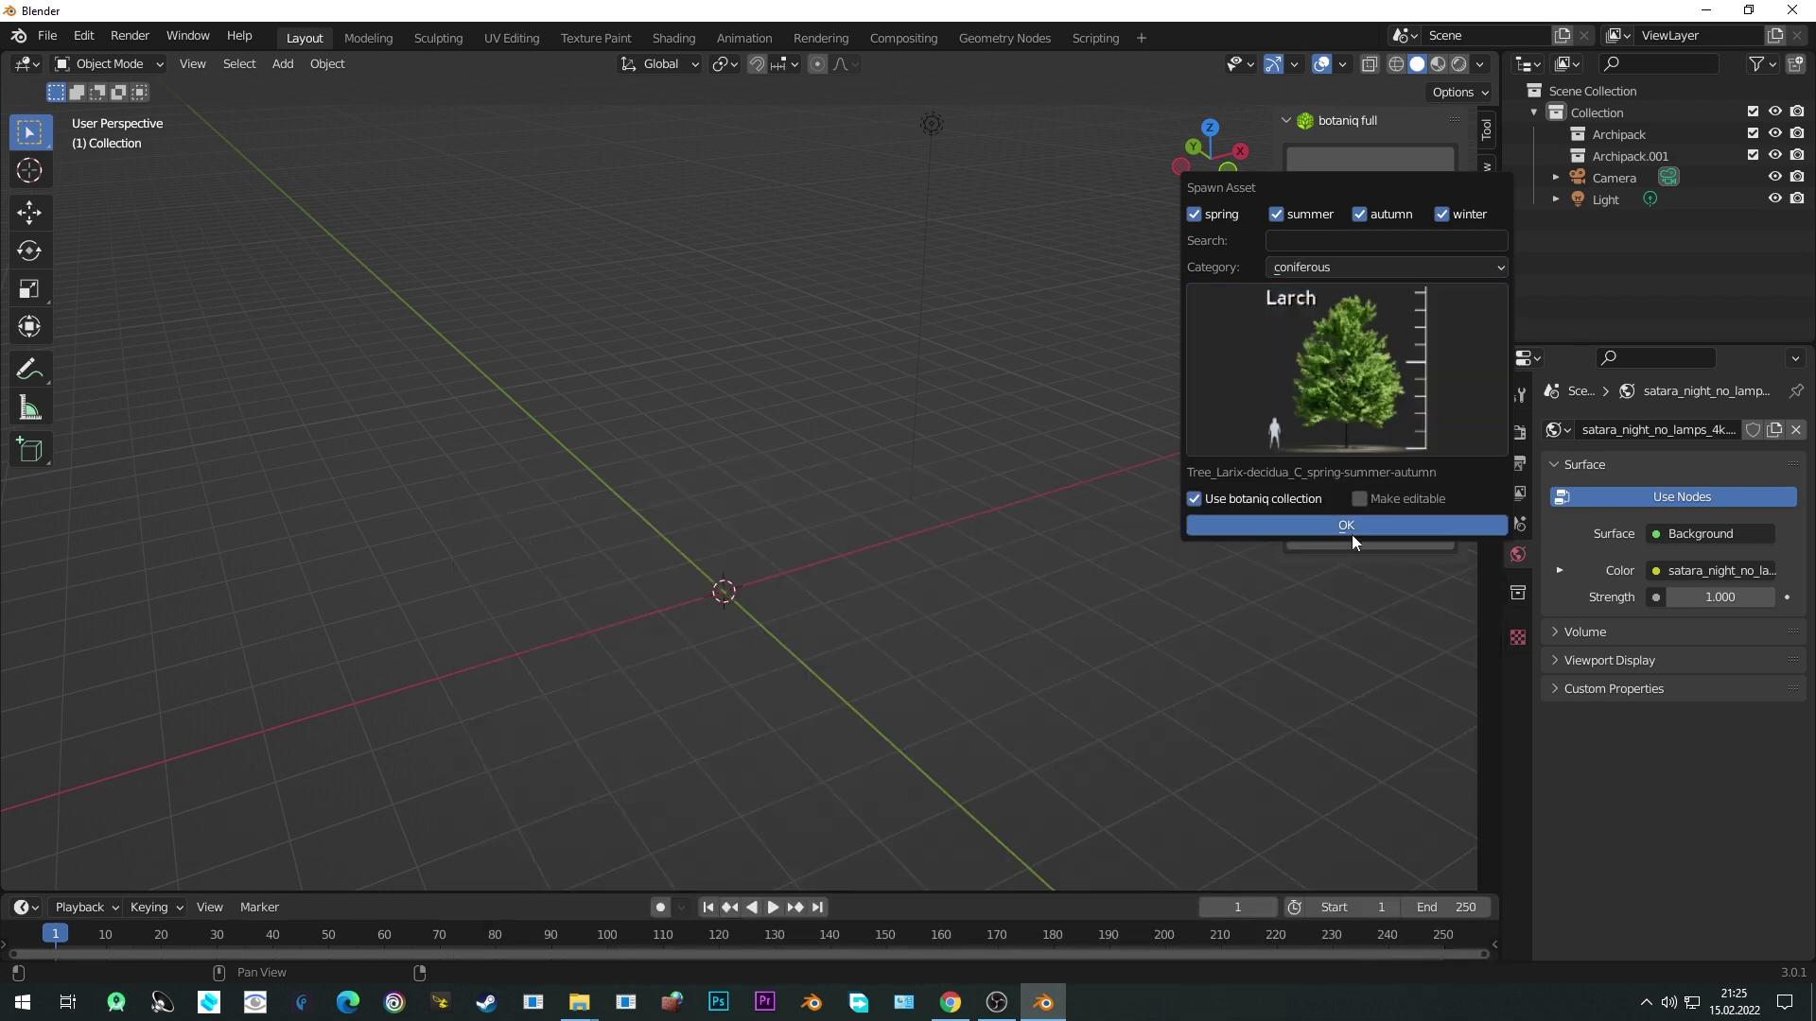
key("z")
left_click(806, 418)
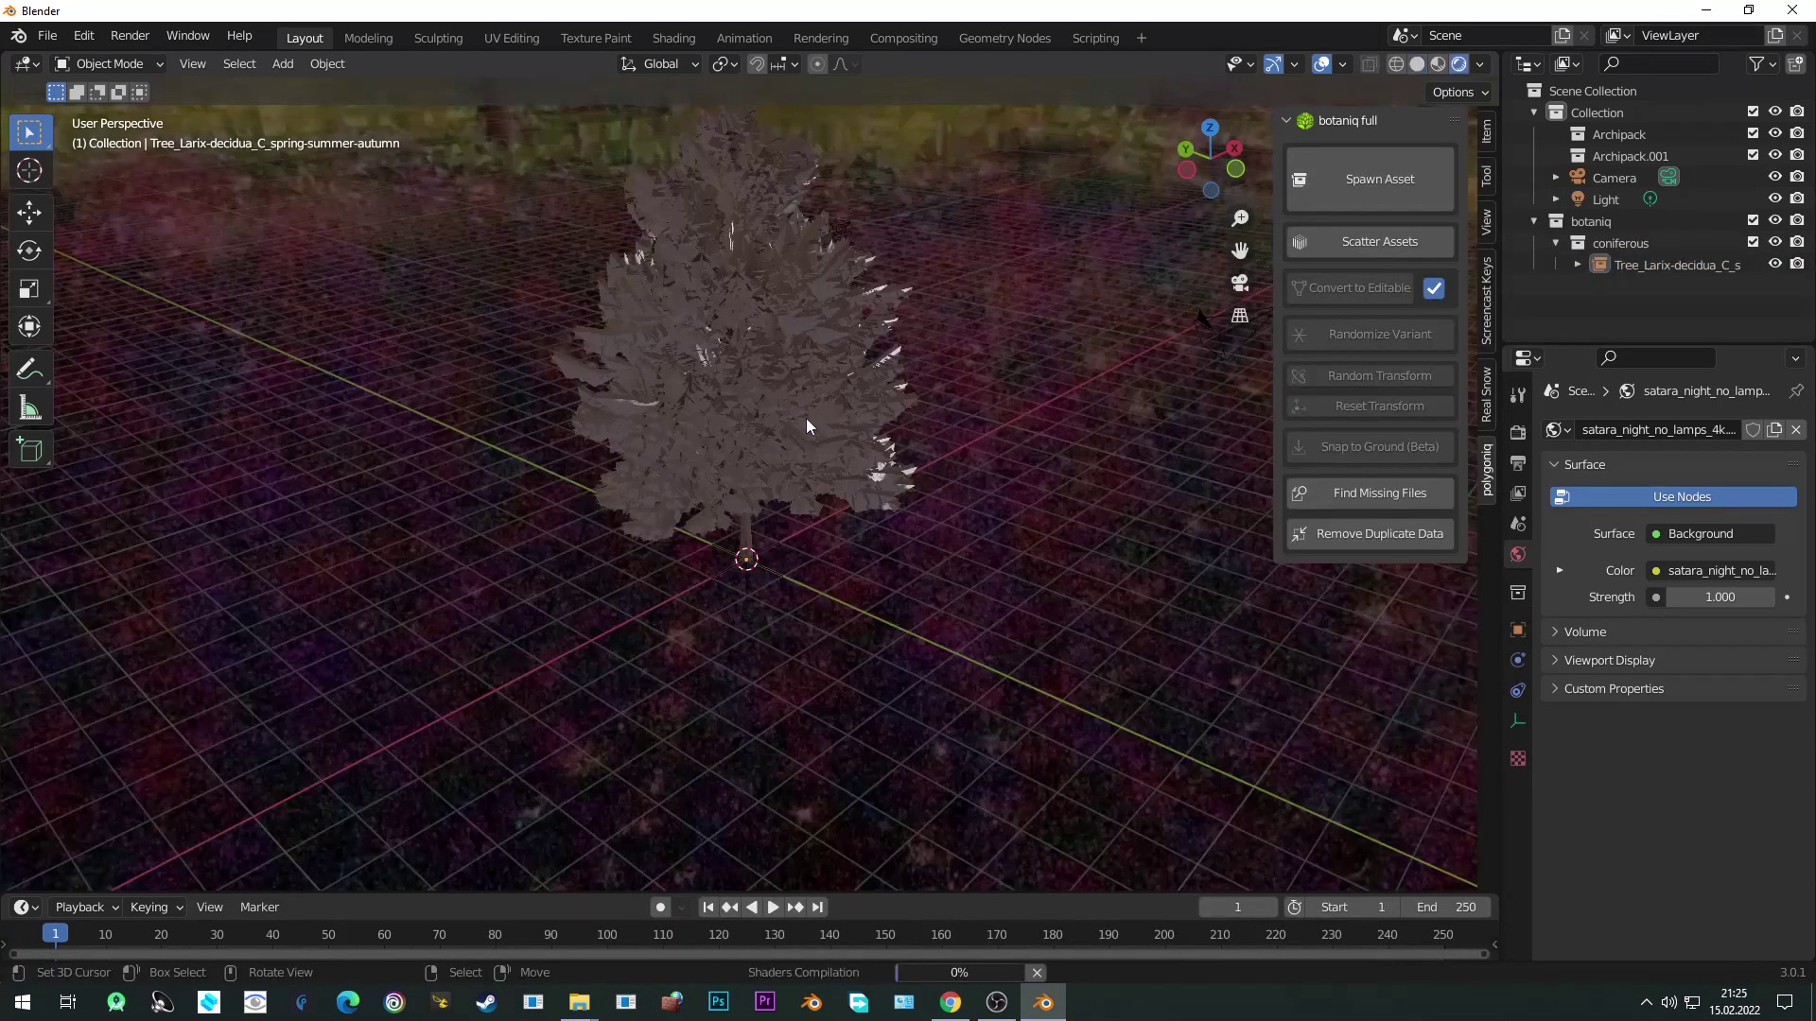
middle_click_drag(933, 597, 770, 552)
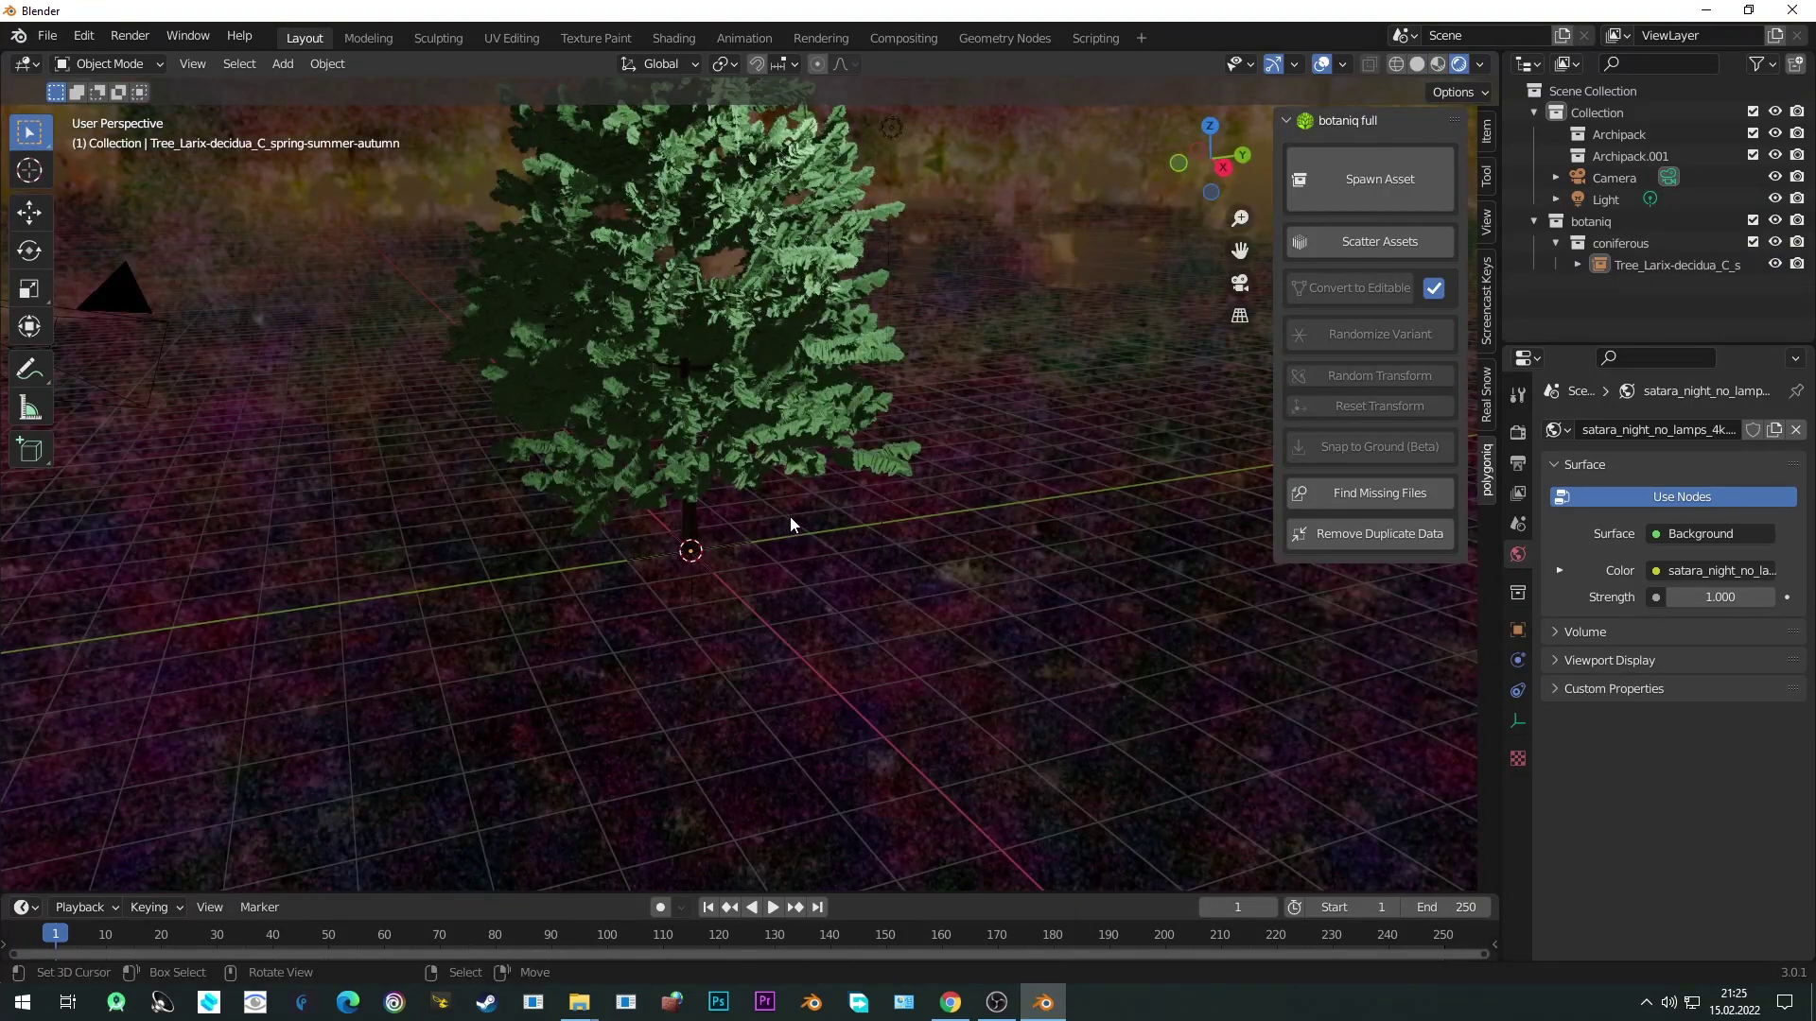
Append the Vizpeople non commercial HDR from the Simple Asset Manager's Hdr category as the background and inspect the tree against it.
key("n")
key("n")
left_click(1486, 172)
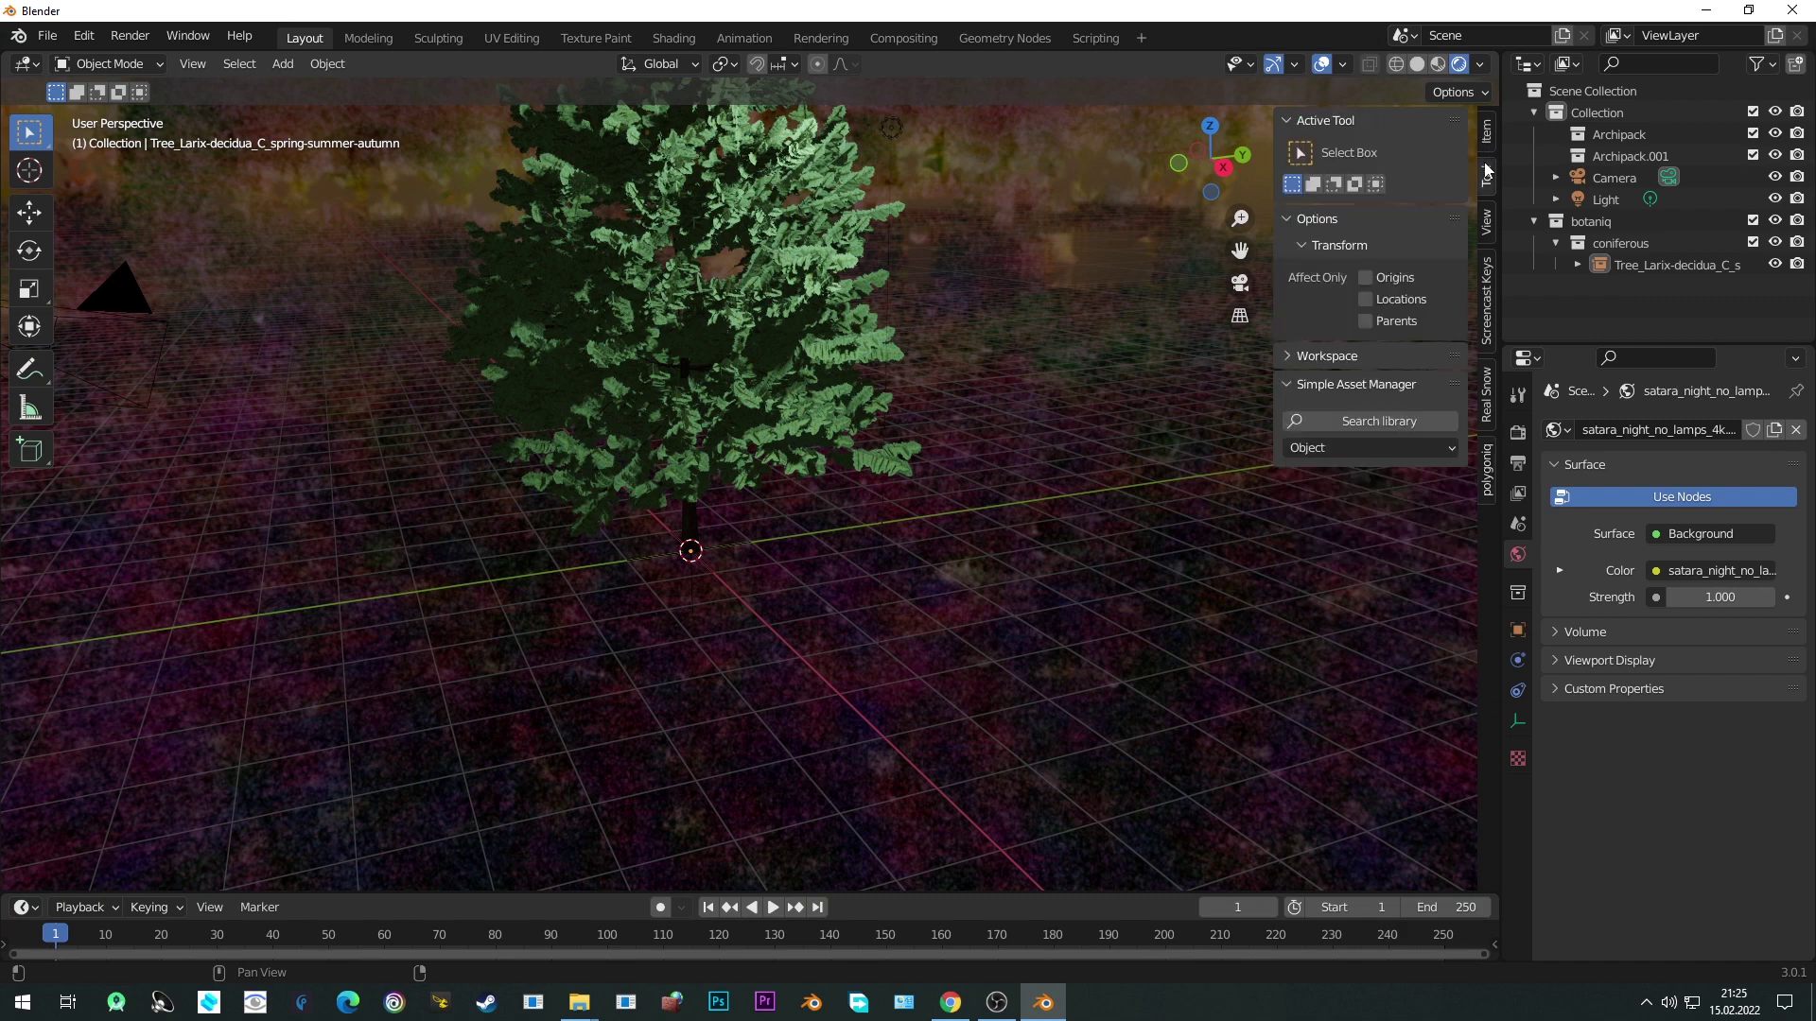
left_click(1370, 448)
left_click(1311, 470)
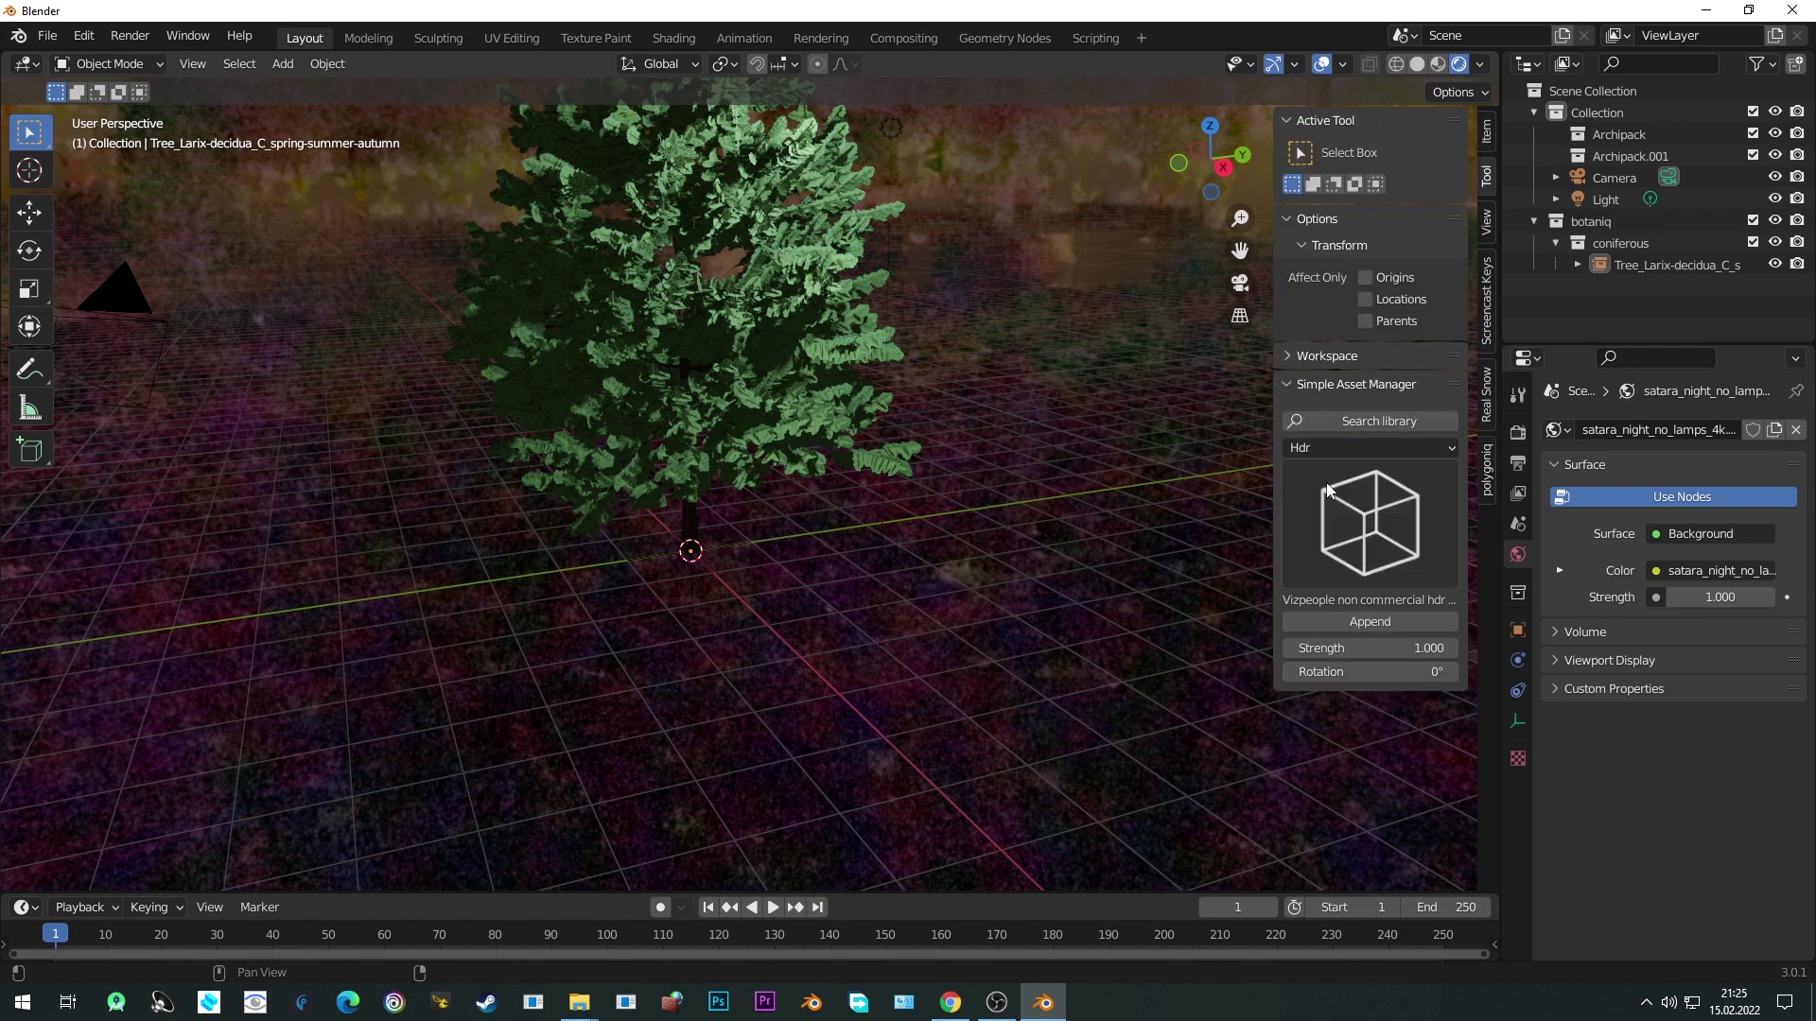
left_click(1326, 490)
left_click(1048, 653)
left_click(1362, 621)
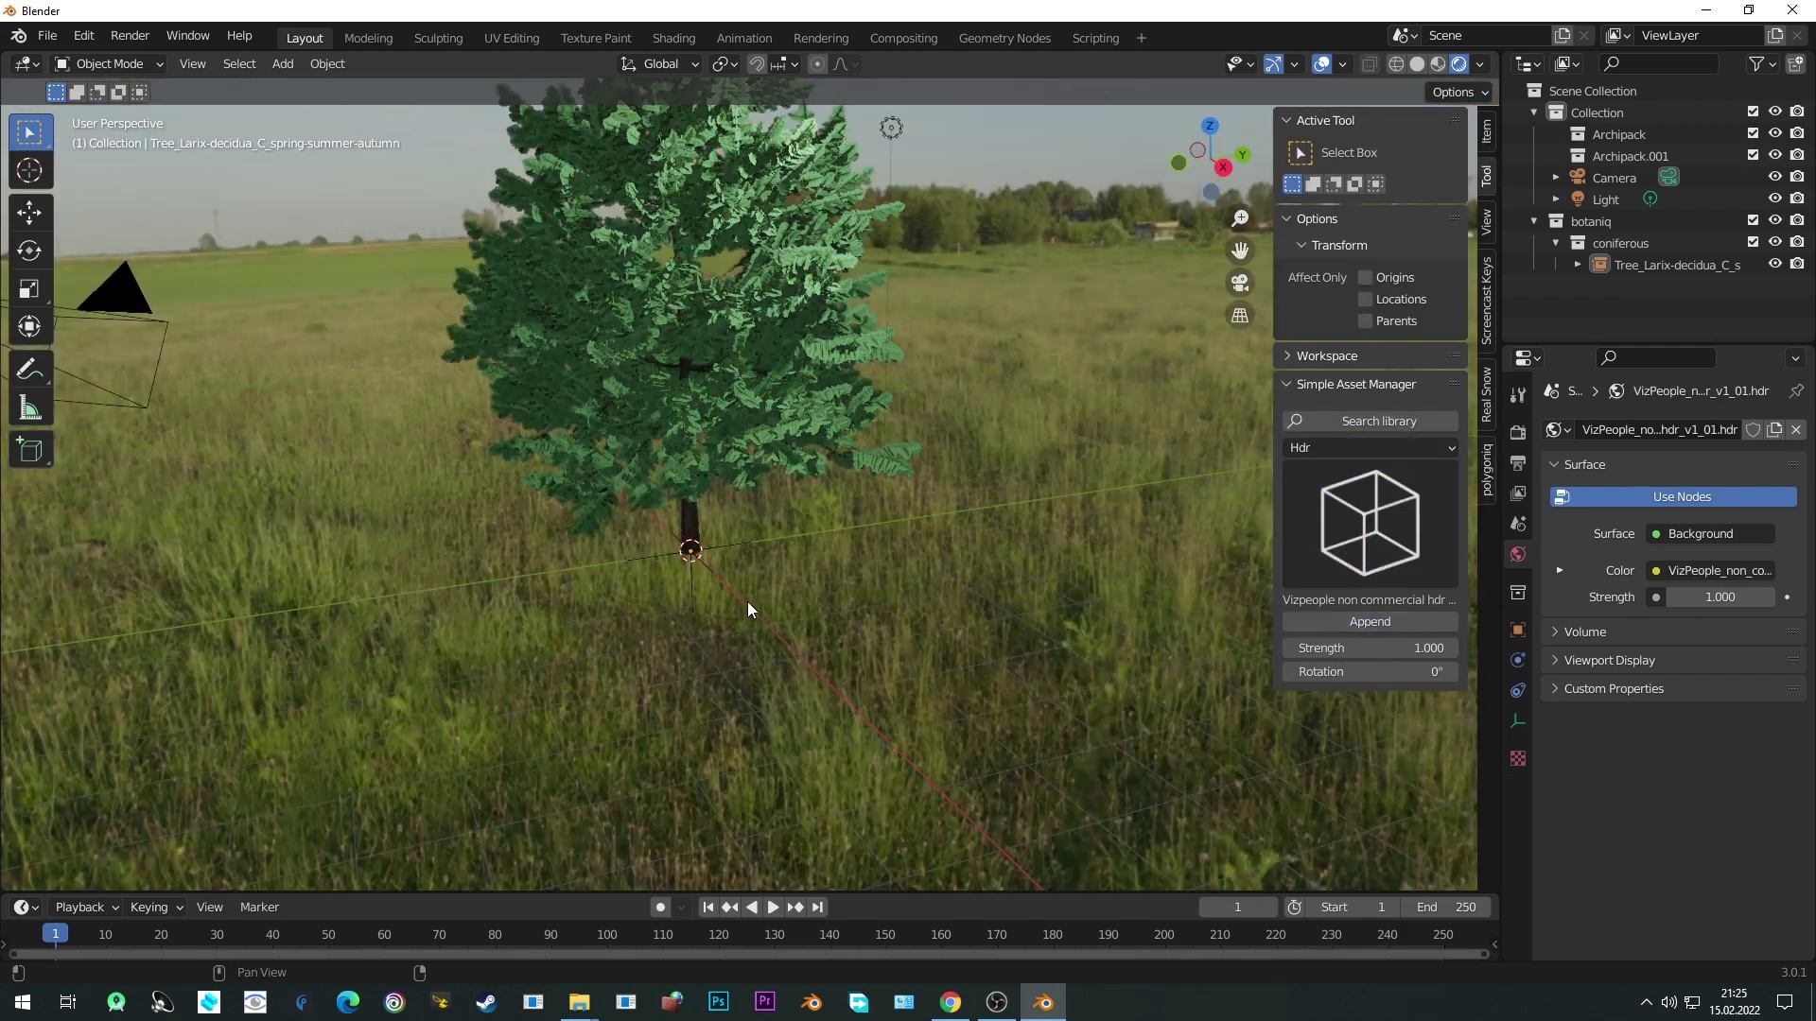
middle_click_drag(747, 609, 497, 552)
scroll(689, 579, "up", 6)
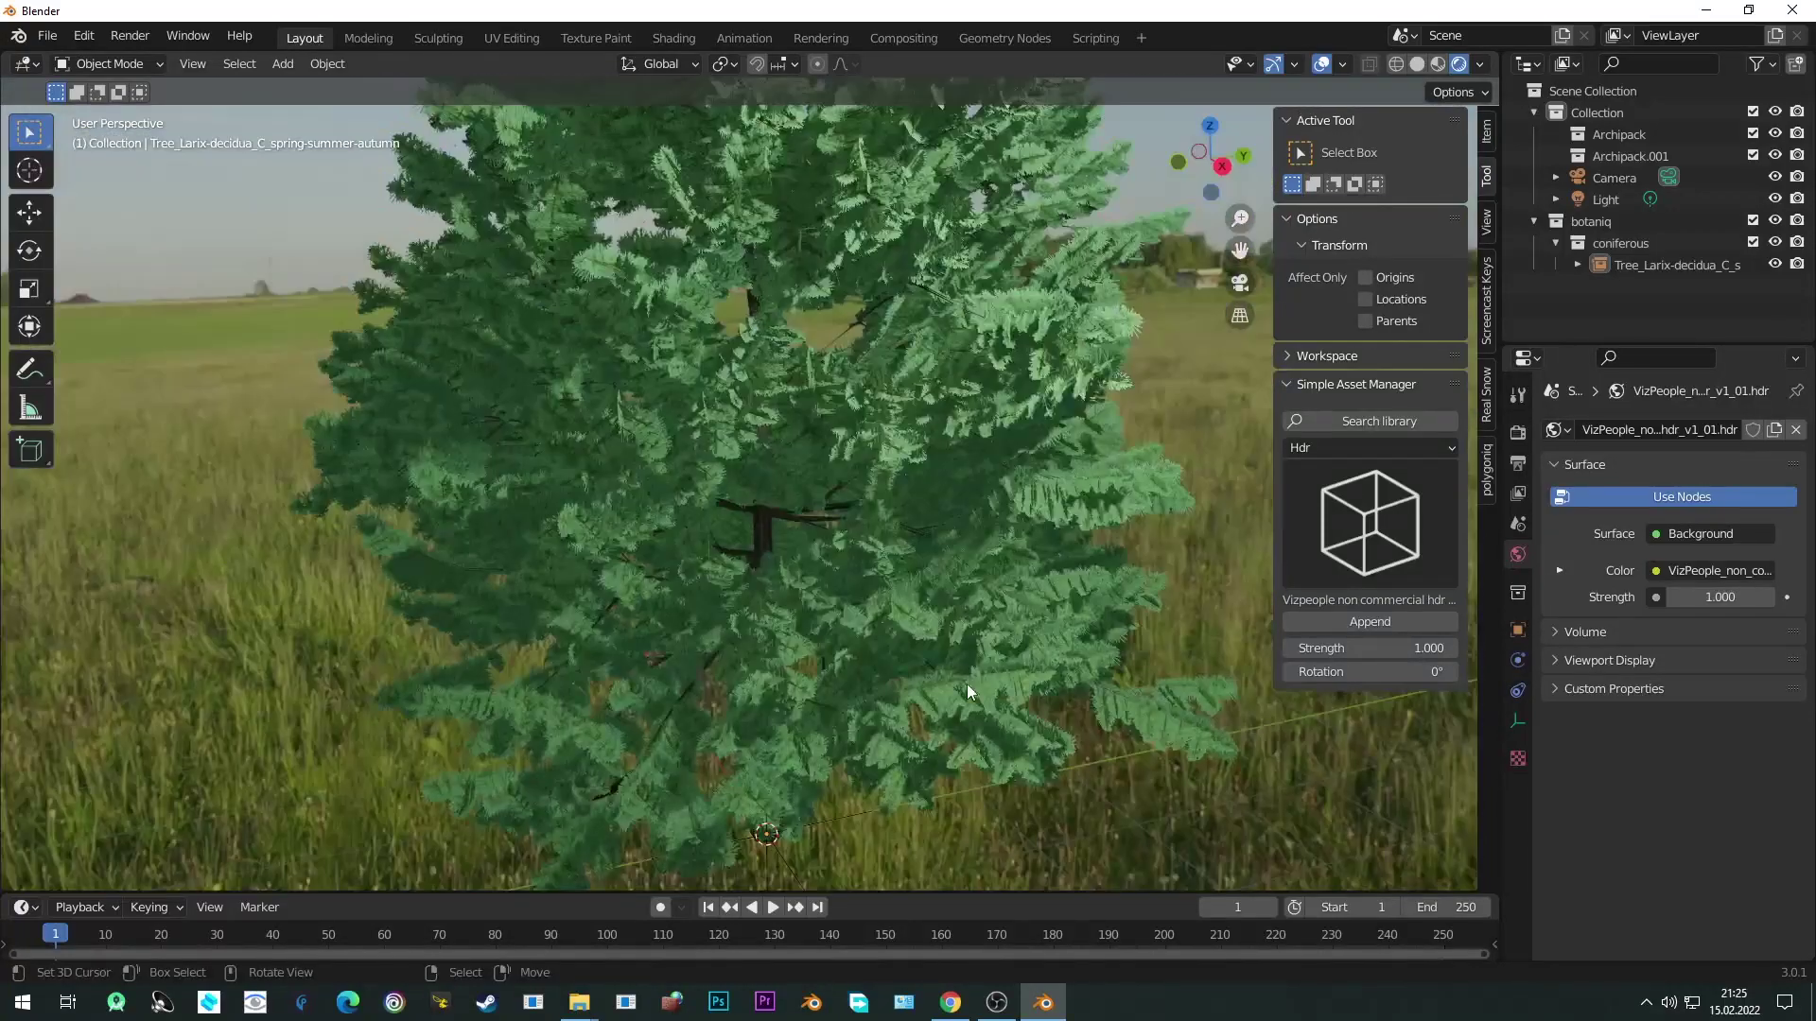
Delete the green larch tree from the scene.
left_click(891, 631)
scroll(891, 632, "down", 5)
key("x")
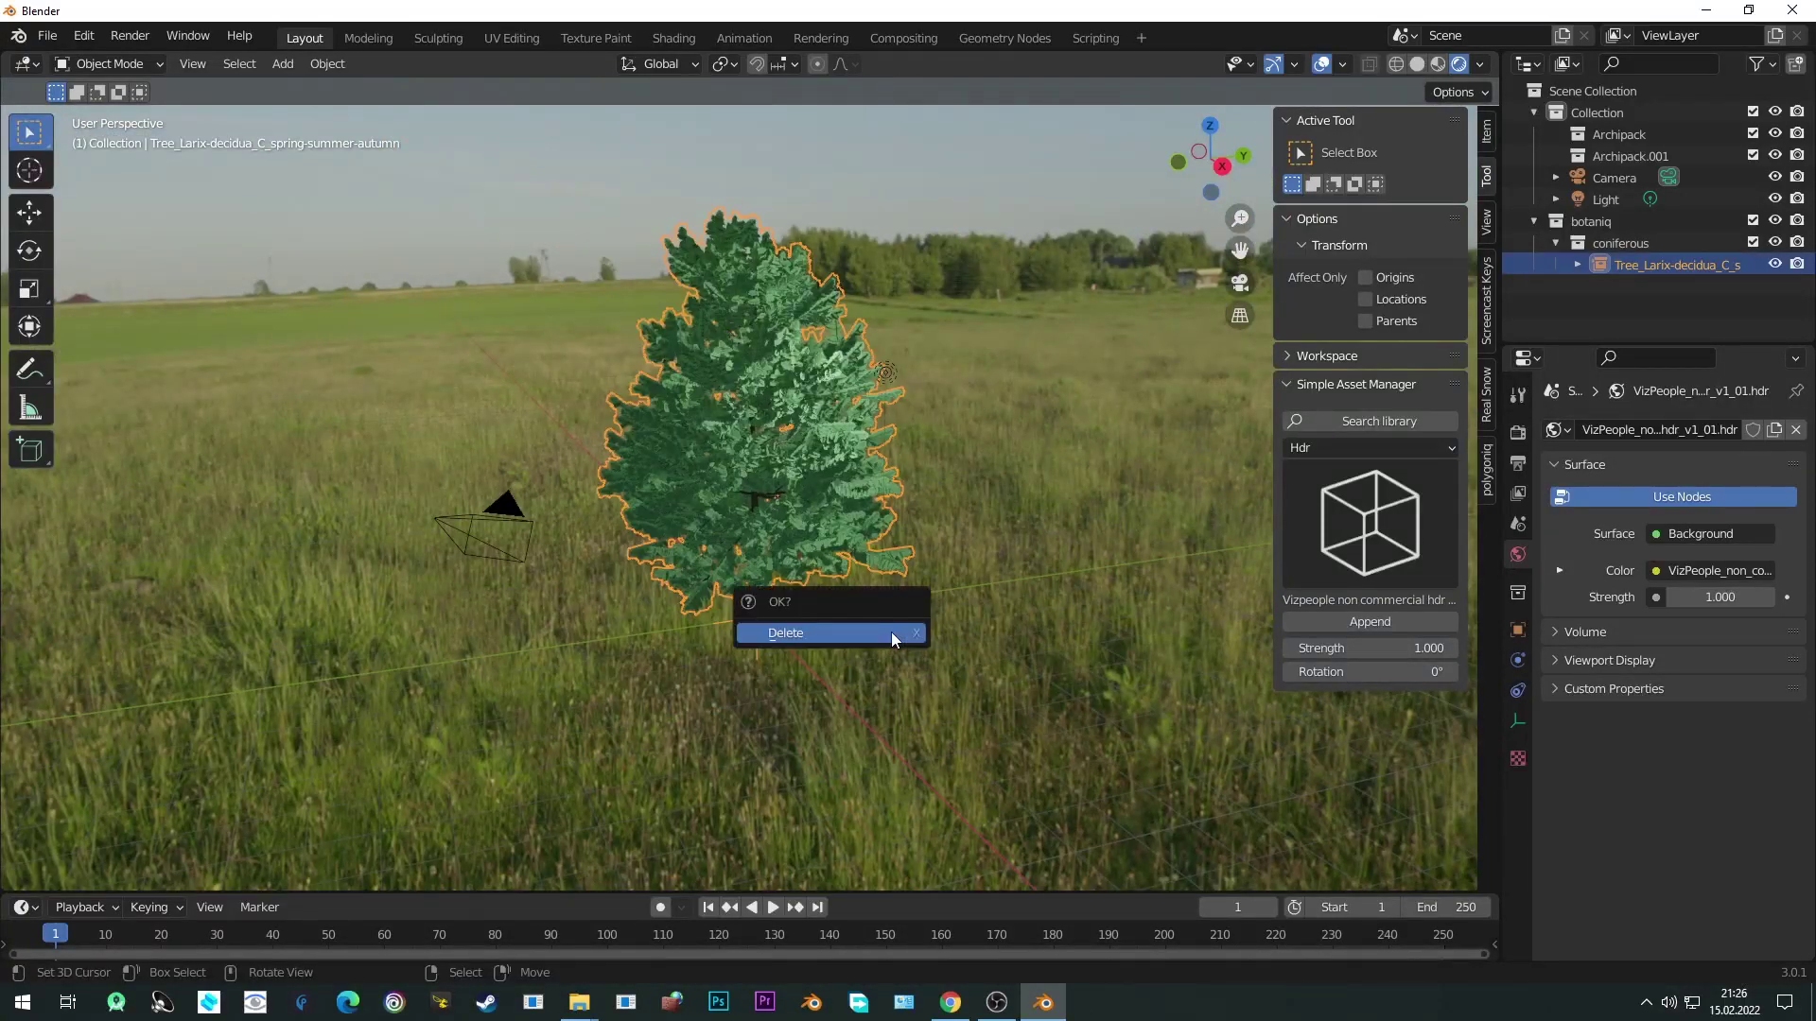
left_click(891, 631)
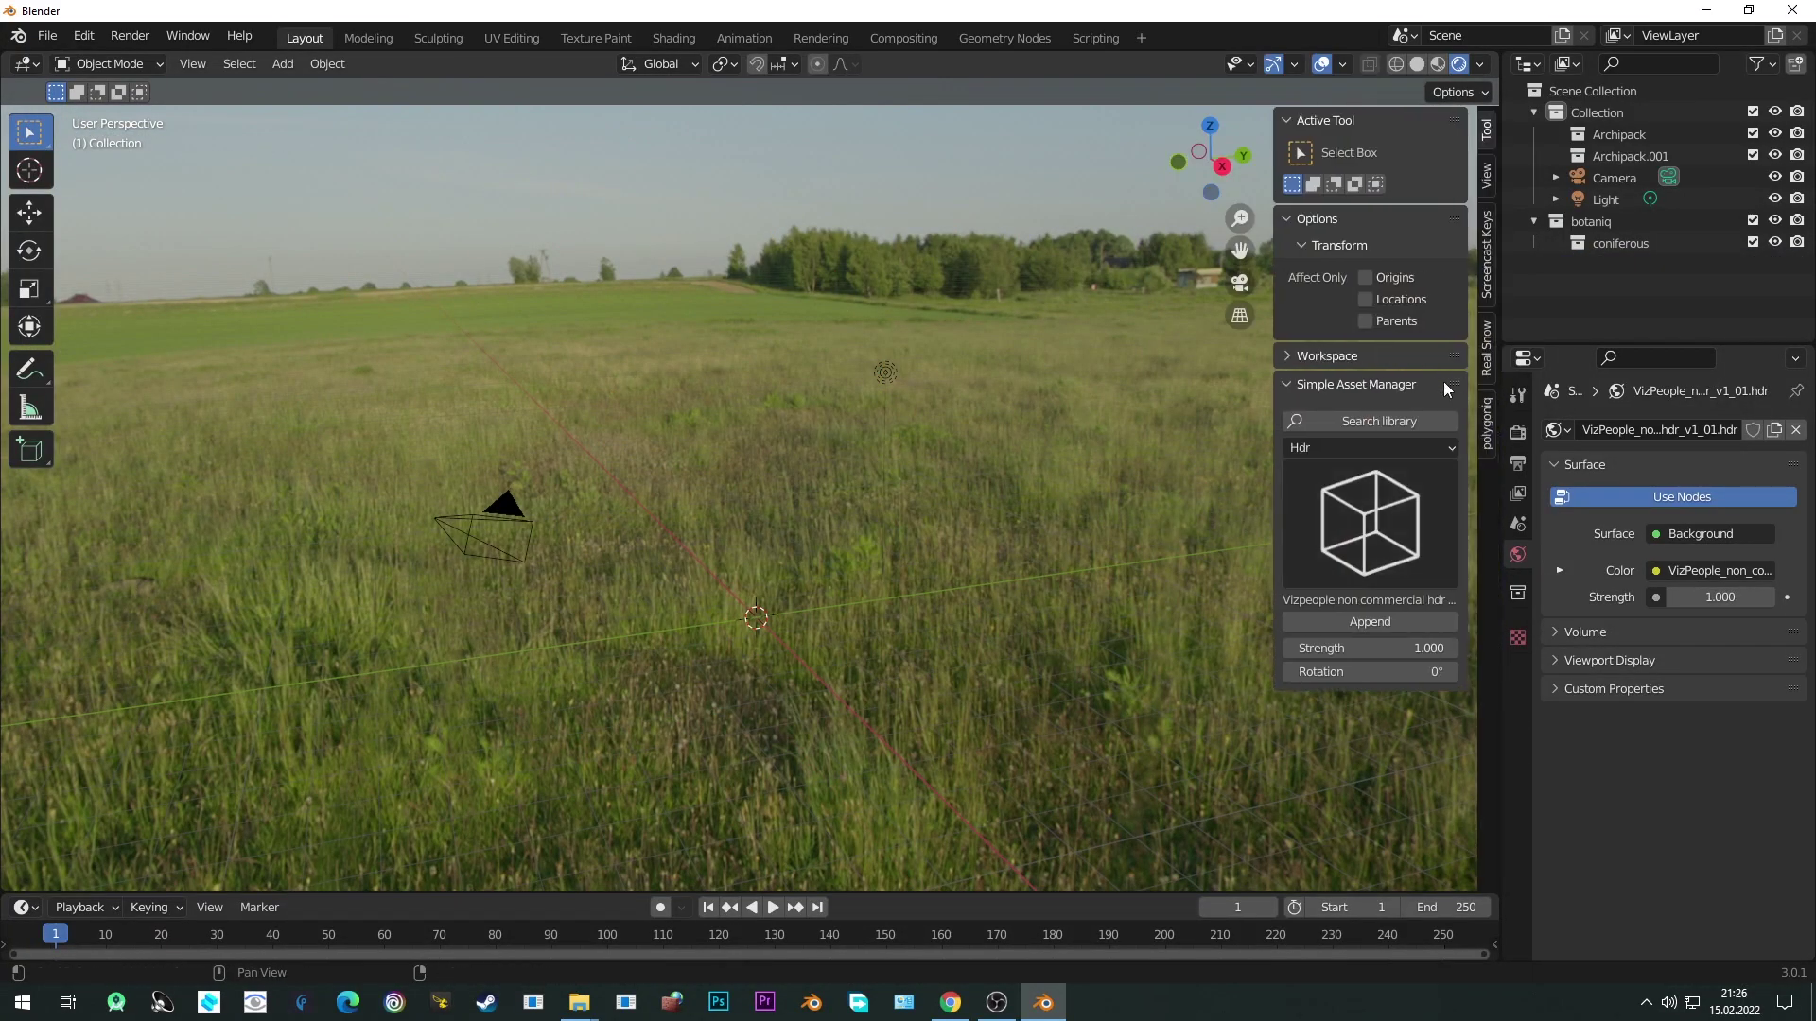
Spawn the snowy winter Larix decidua (C) tree from botaniq's coniferous category and inspect it against the HDR background.
left_click(1487, 411)
left_click(1371, 180)
left_click(1350, 352)
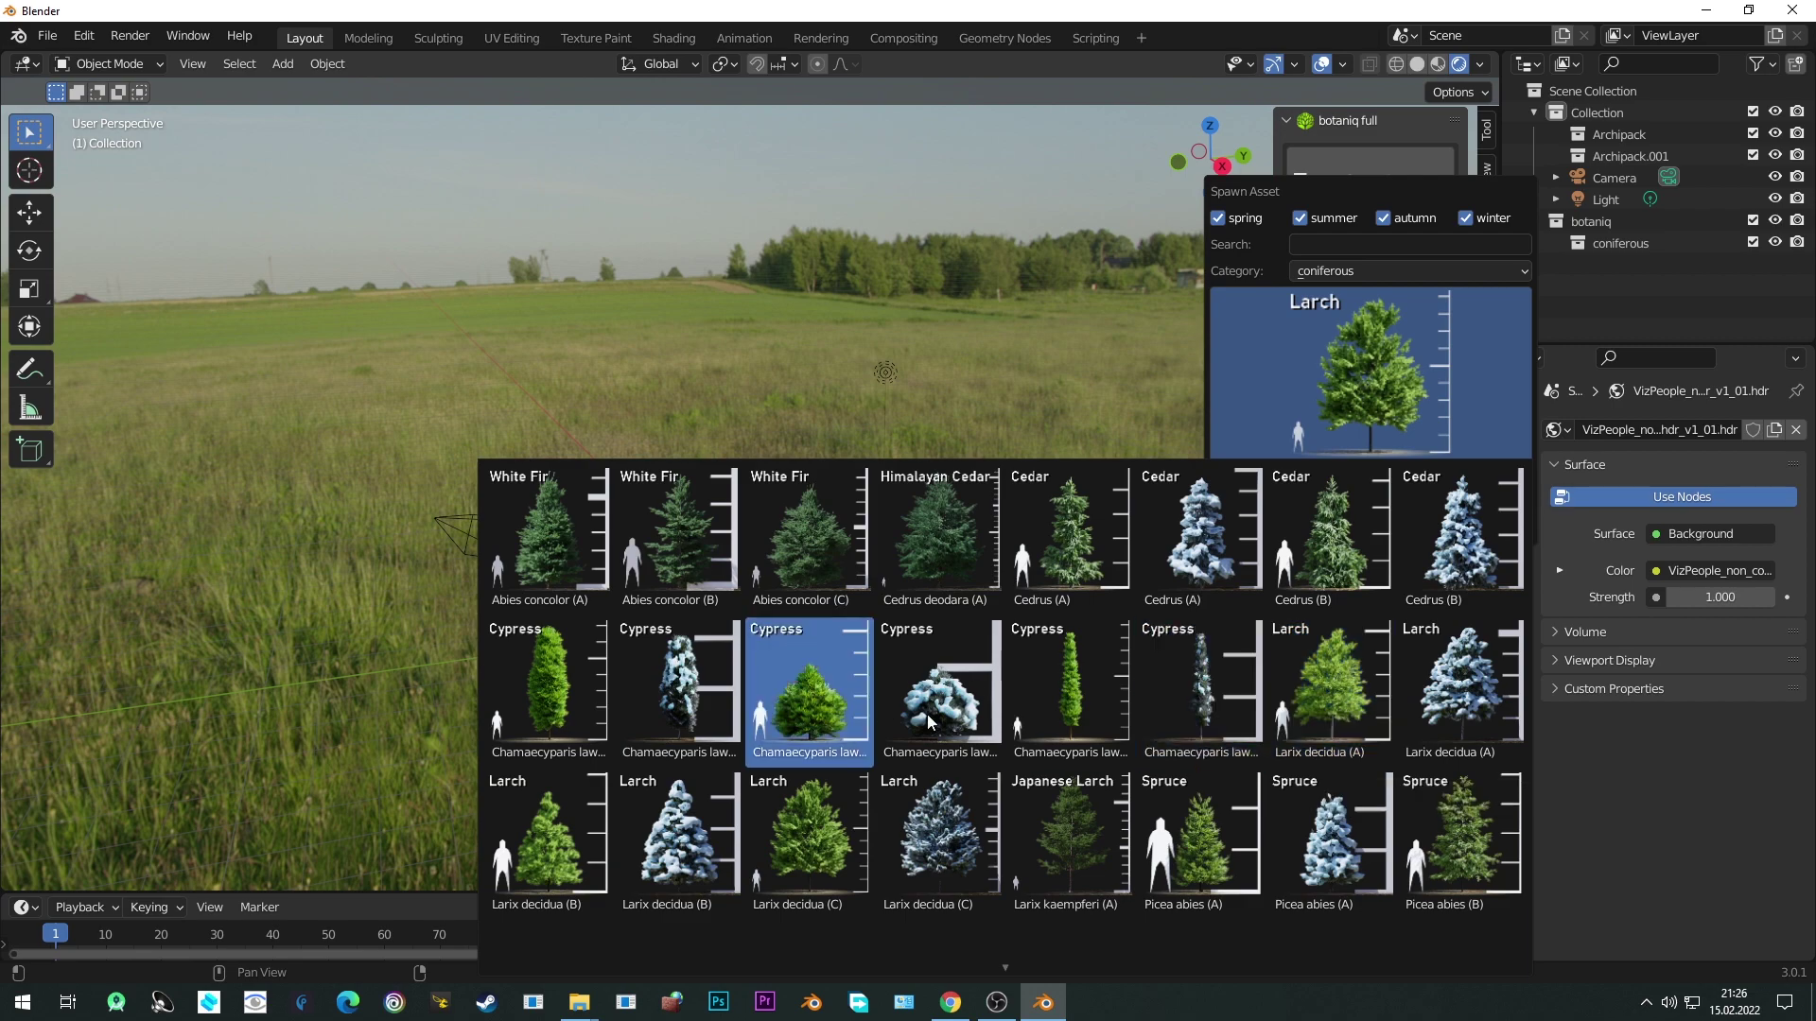
left_click(939, 832)
left_click(1366, 531)
scroll(916, 558, "up", 3)
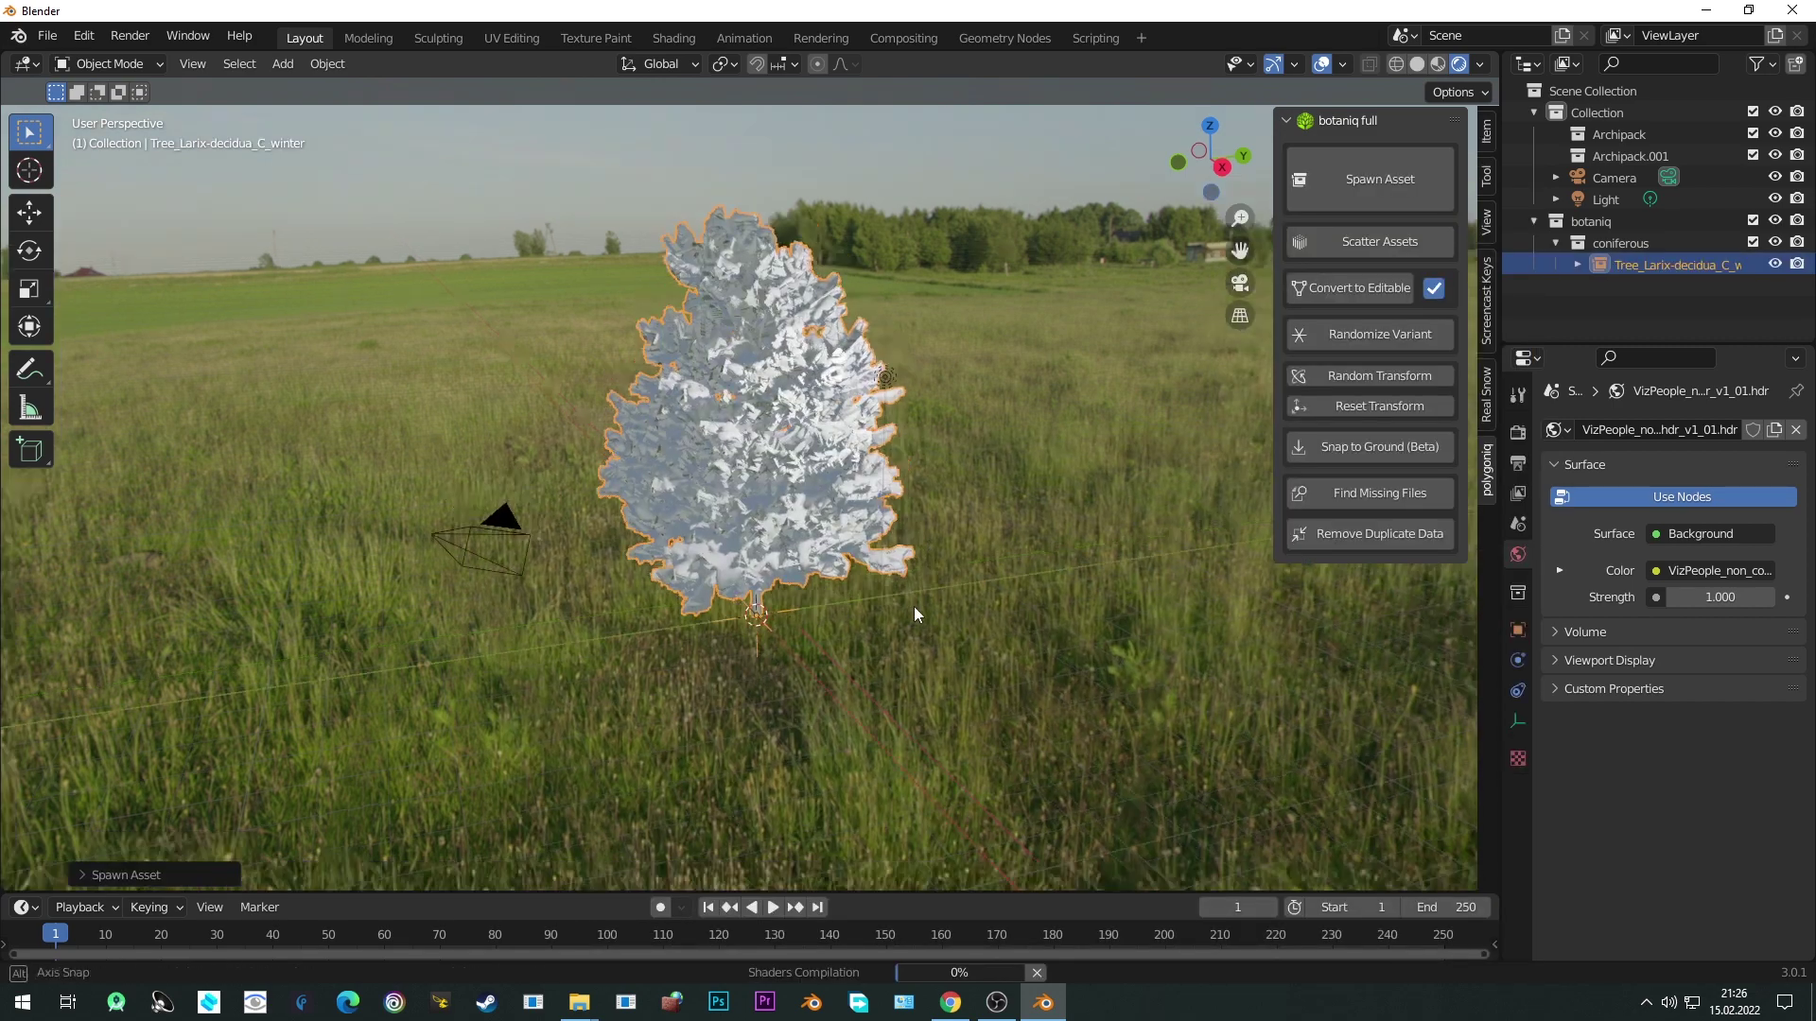
middle_click_drag(913, 606, 858, 600)
left_click(832, 628)
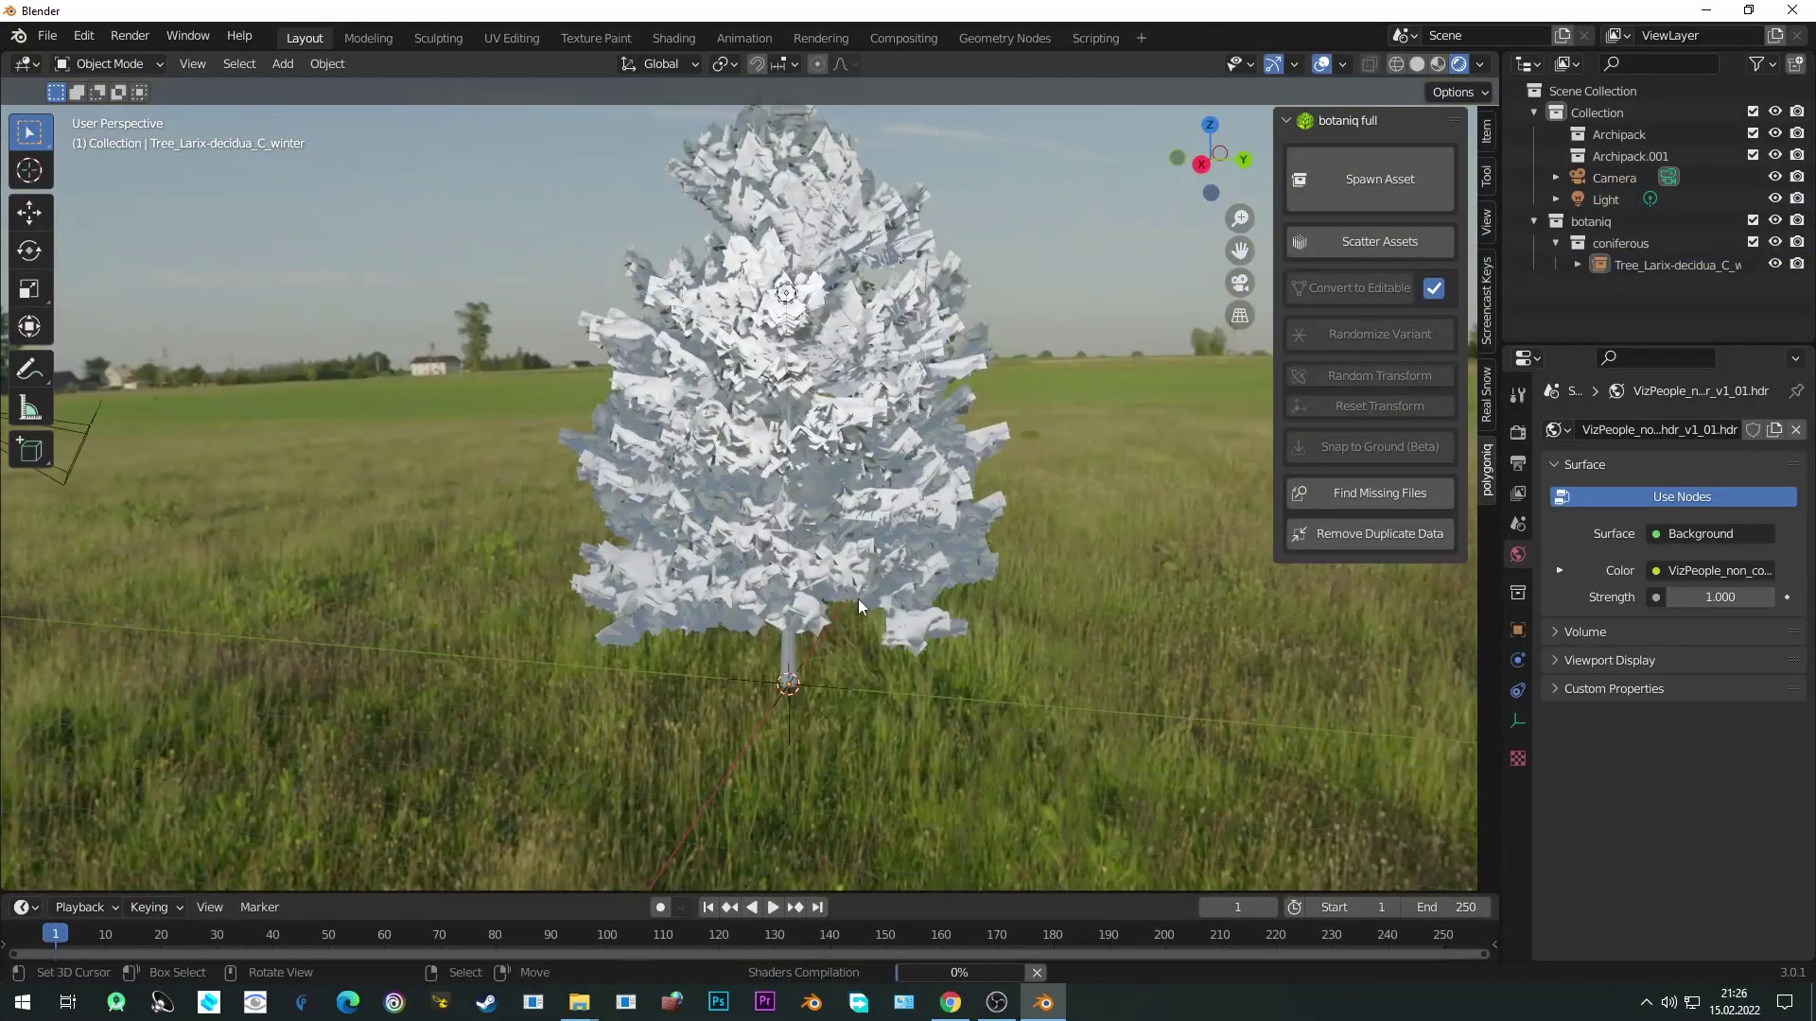
scroll(865, 580, "down", 1)
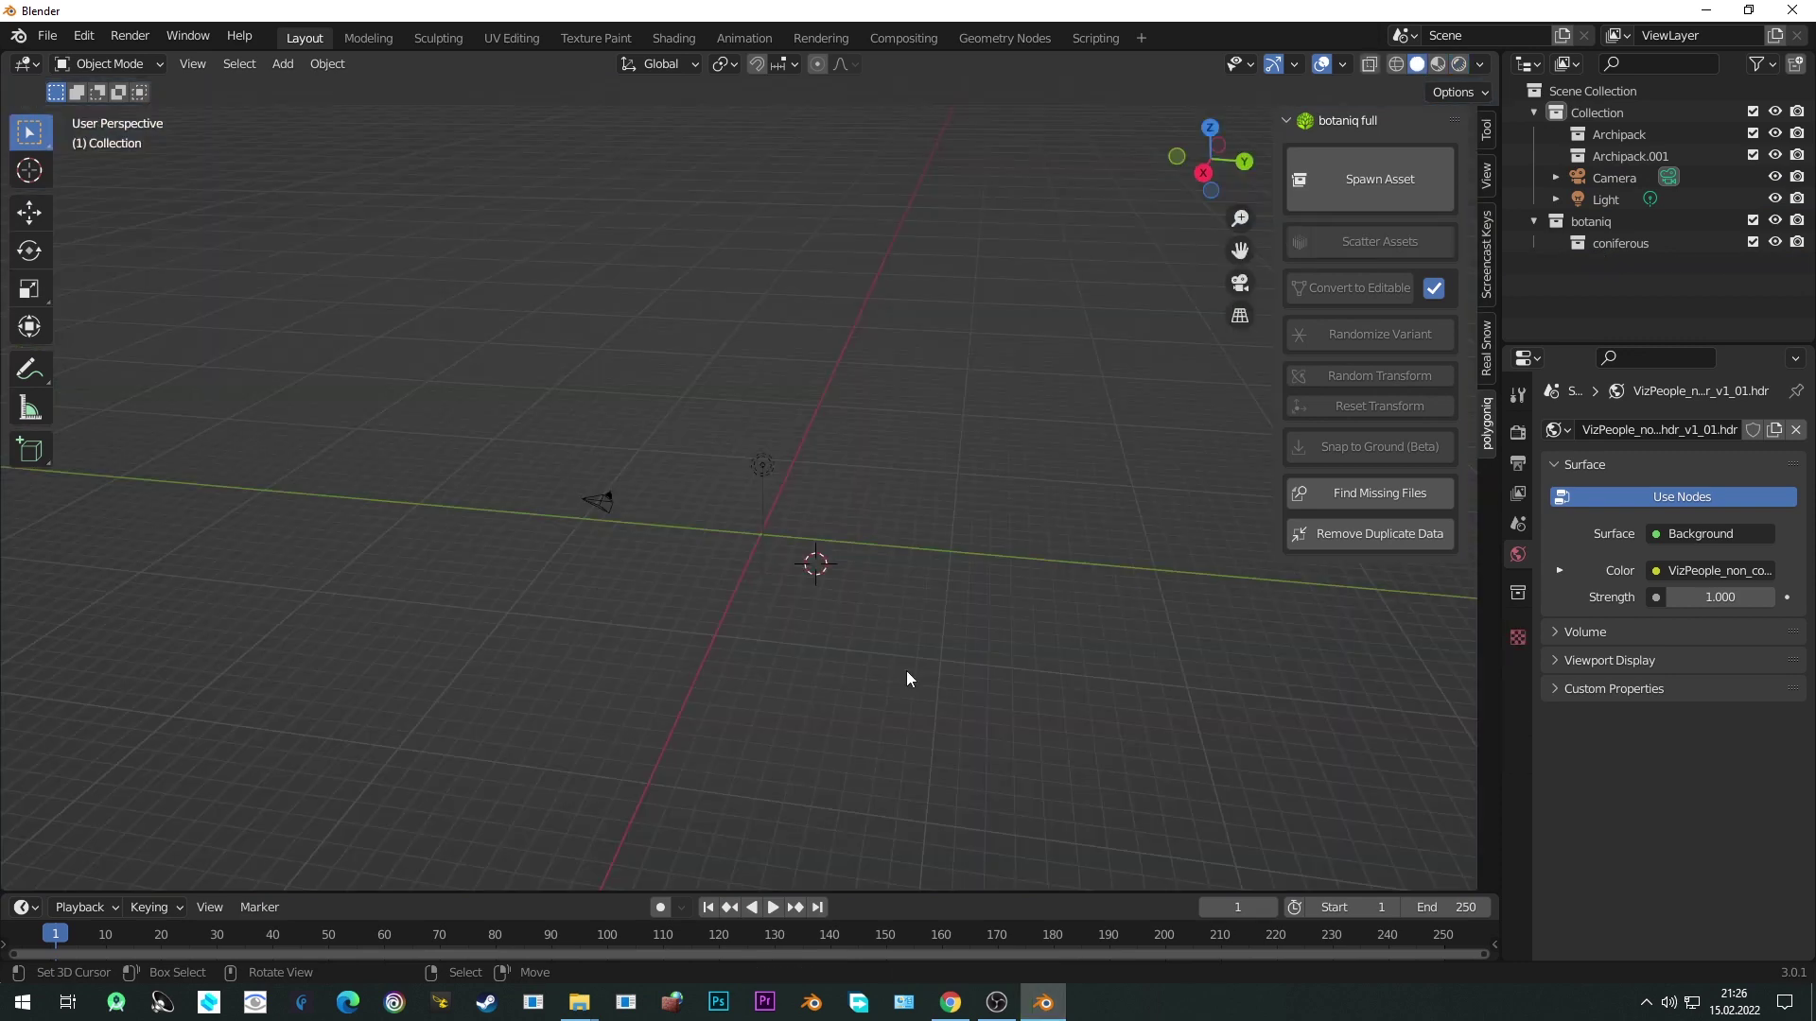
Delete the camera and light, and reset the 3D cursor to the world origin.
middle_click_drag(898, 643, 815, 530)
key("b")
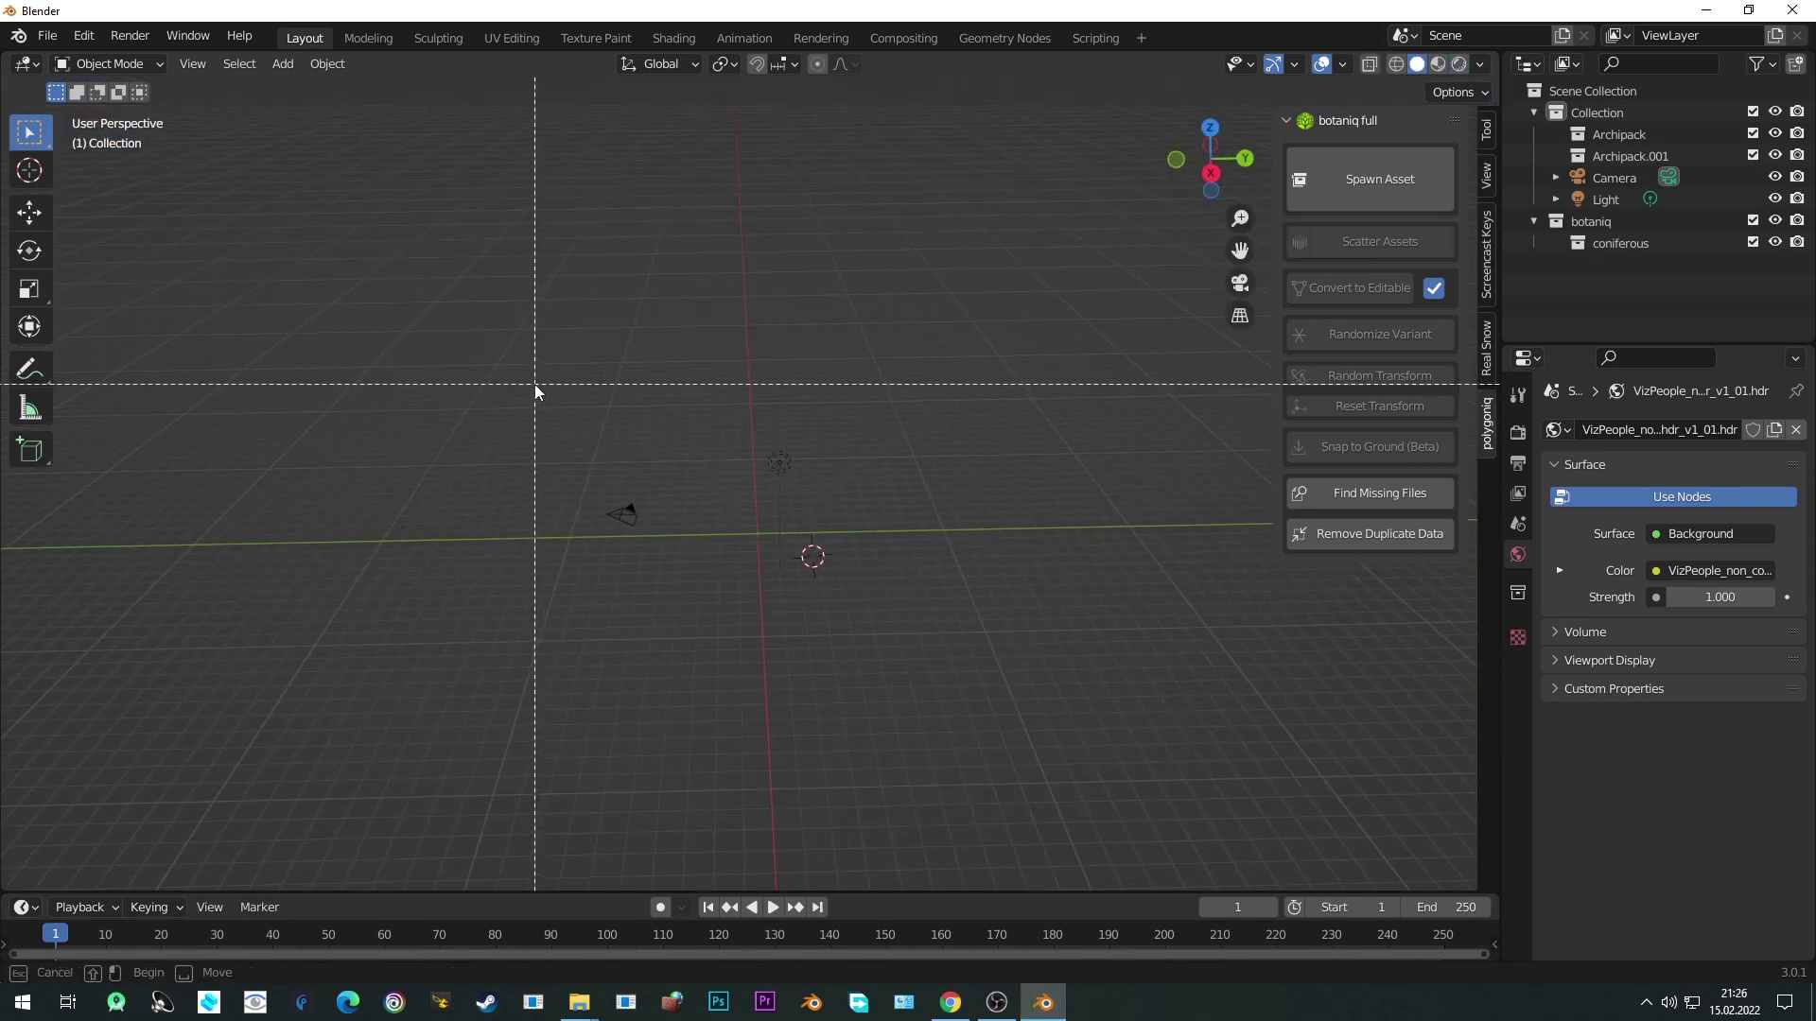
left_click_drag(550, 418, 991, 699)
key("Delete")
scroll(727, 570, "up", 3)
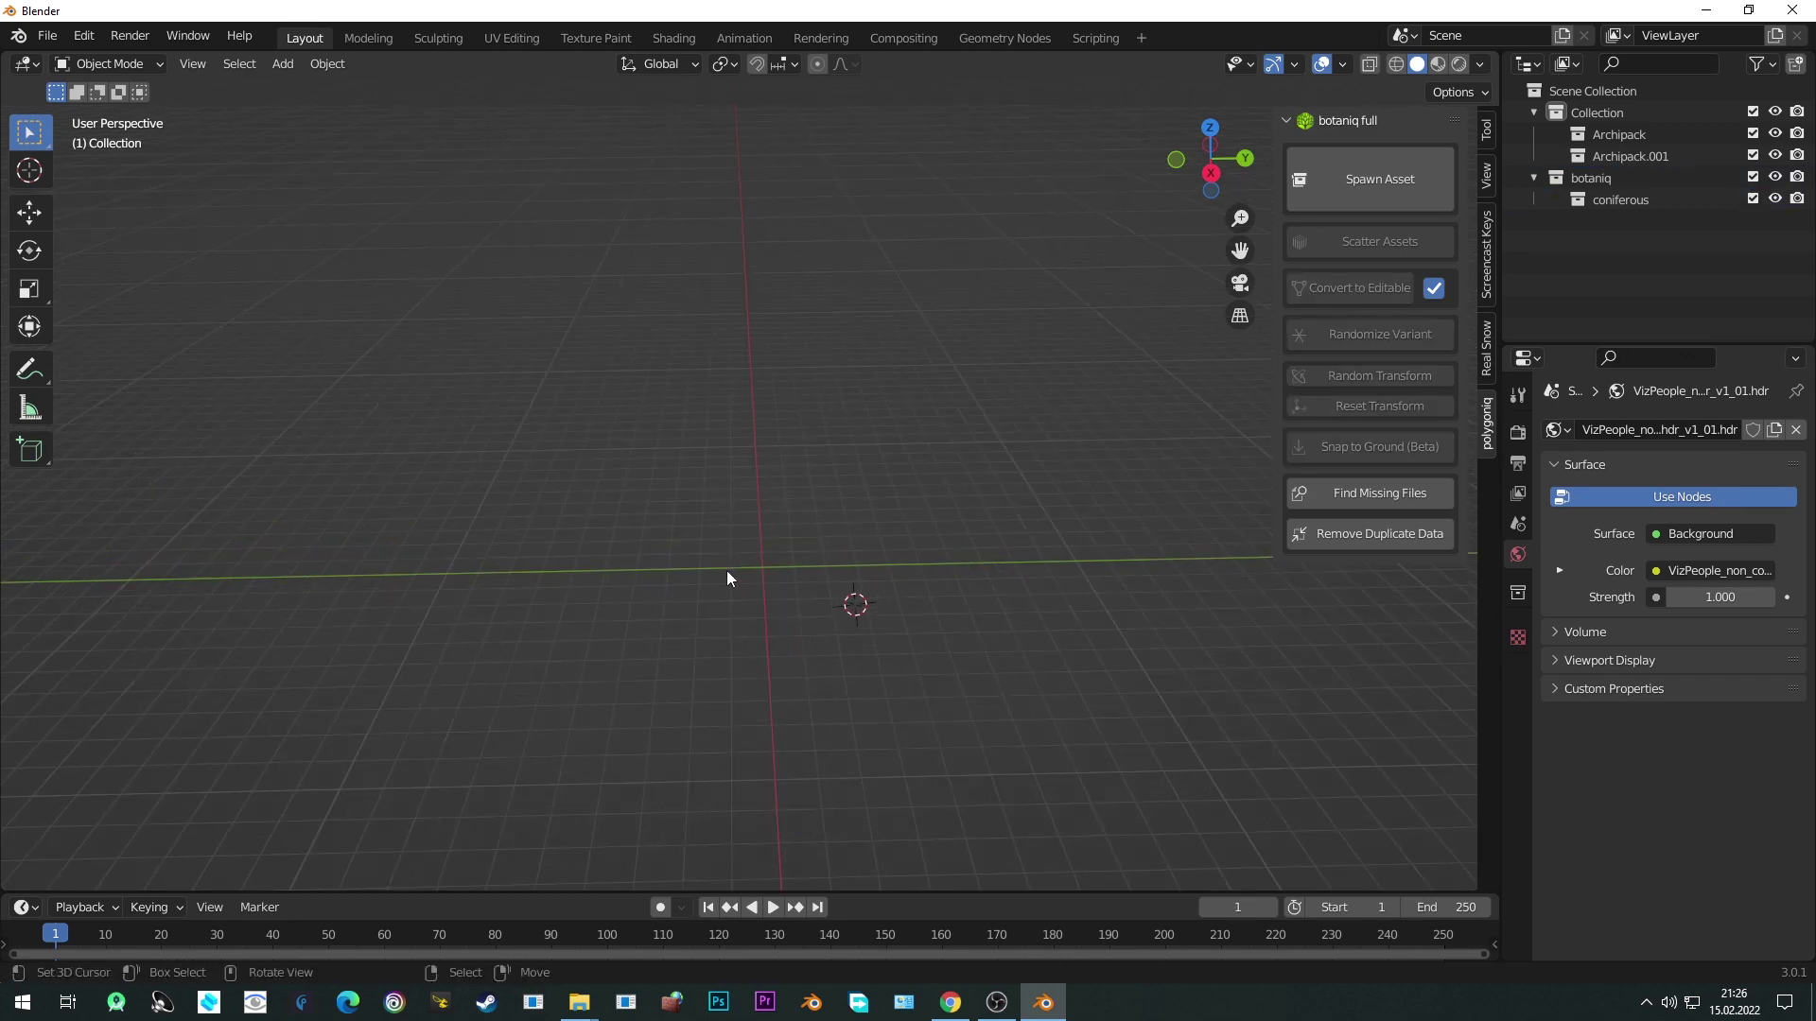
key("shift+s")
left_click(707, 636)
Look up the architecture add-ons in the preferences by searching for "arc", and close the preferences.
left_click(84, 36)
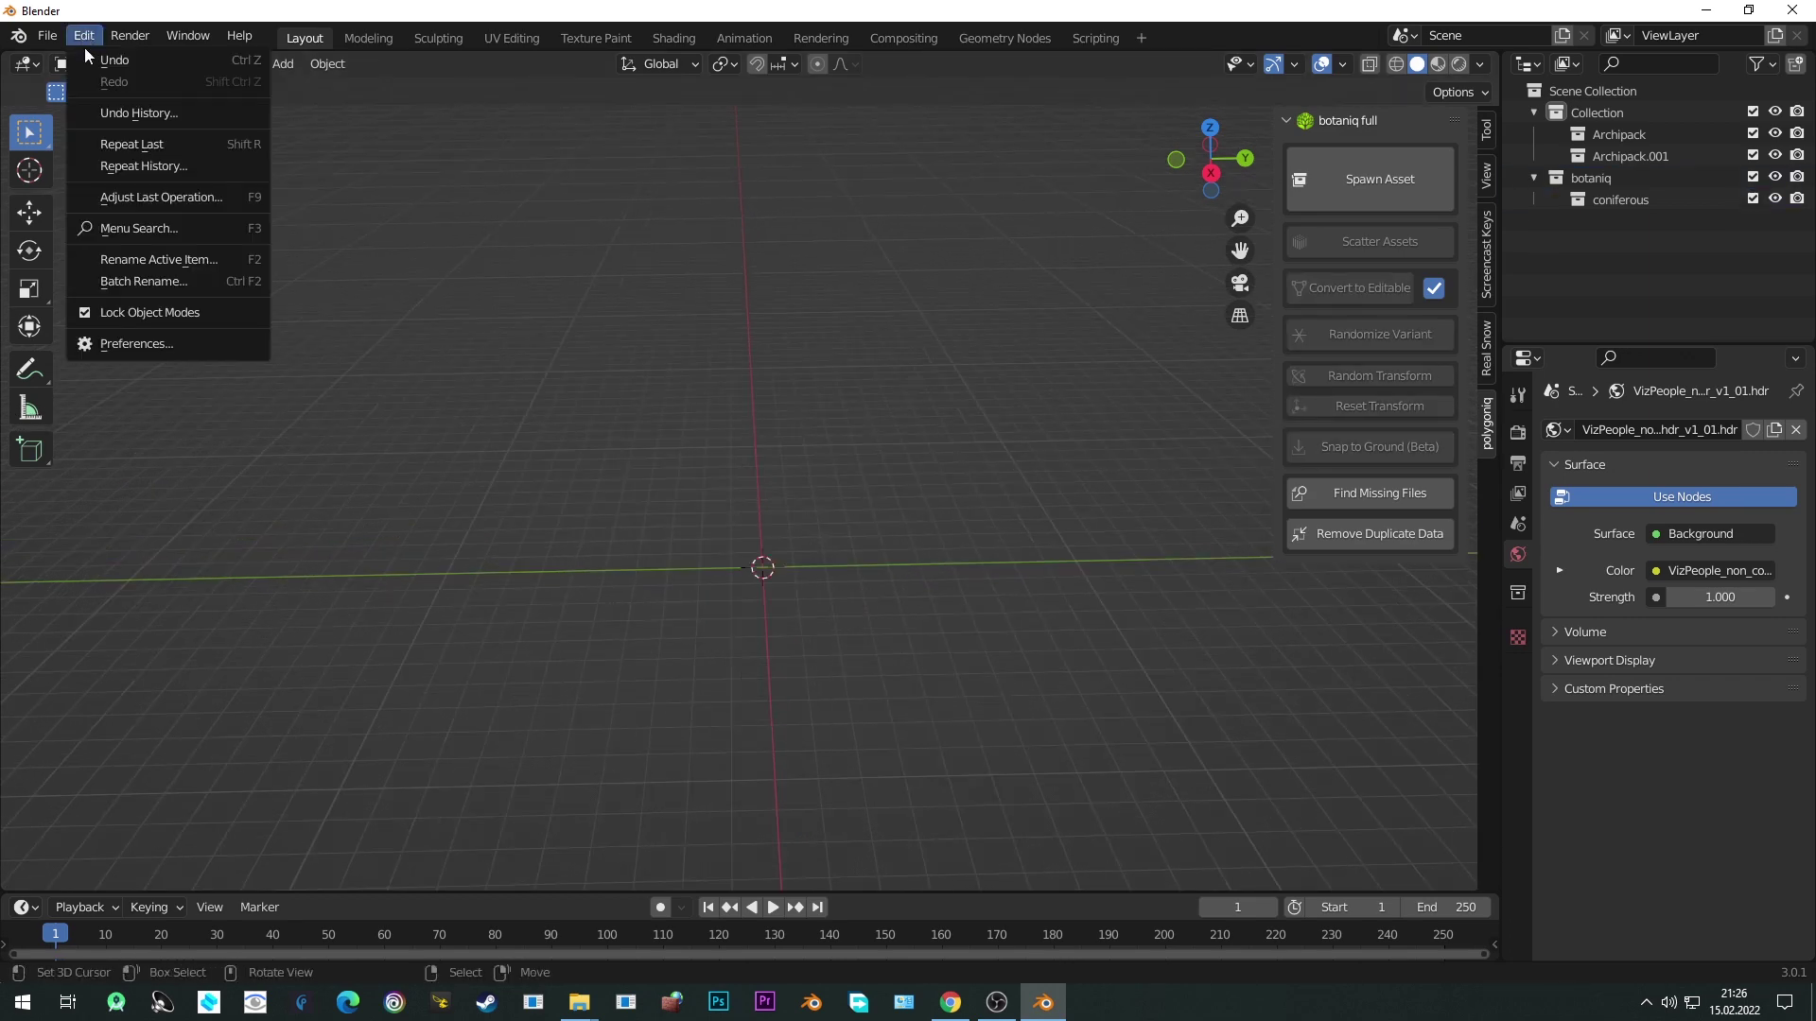
left_click(142, 344)
left_click(658, 101)
type("arc")
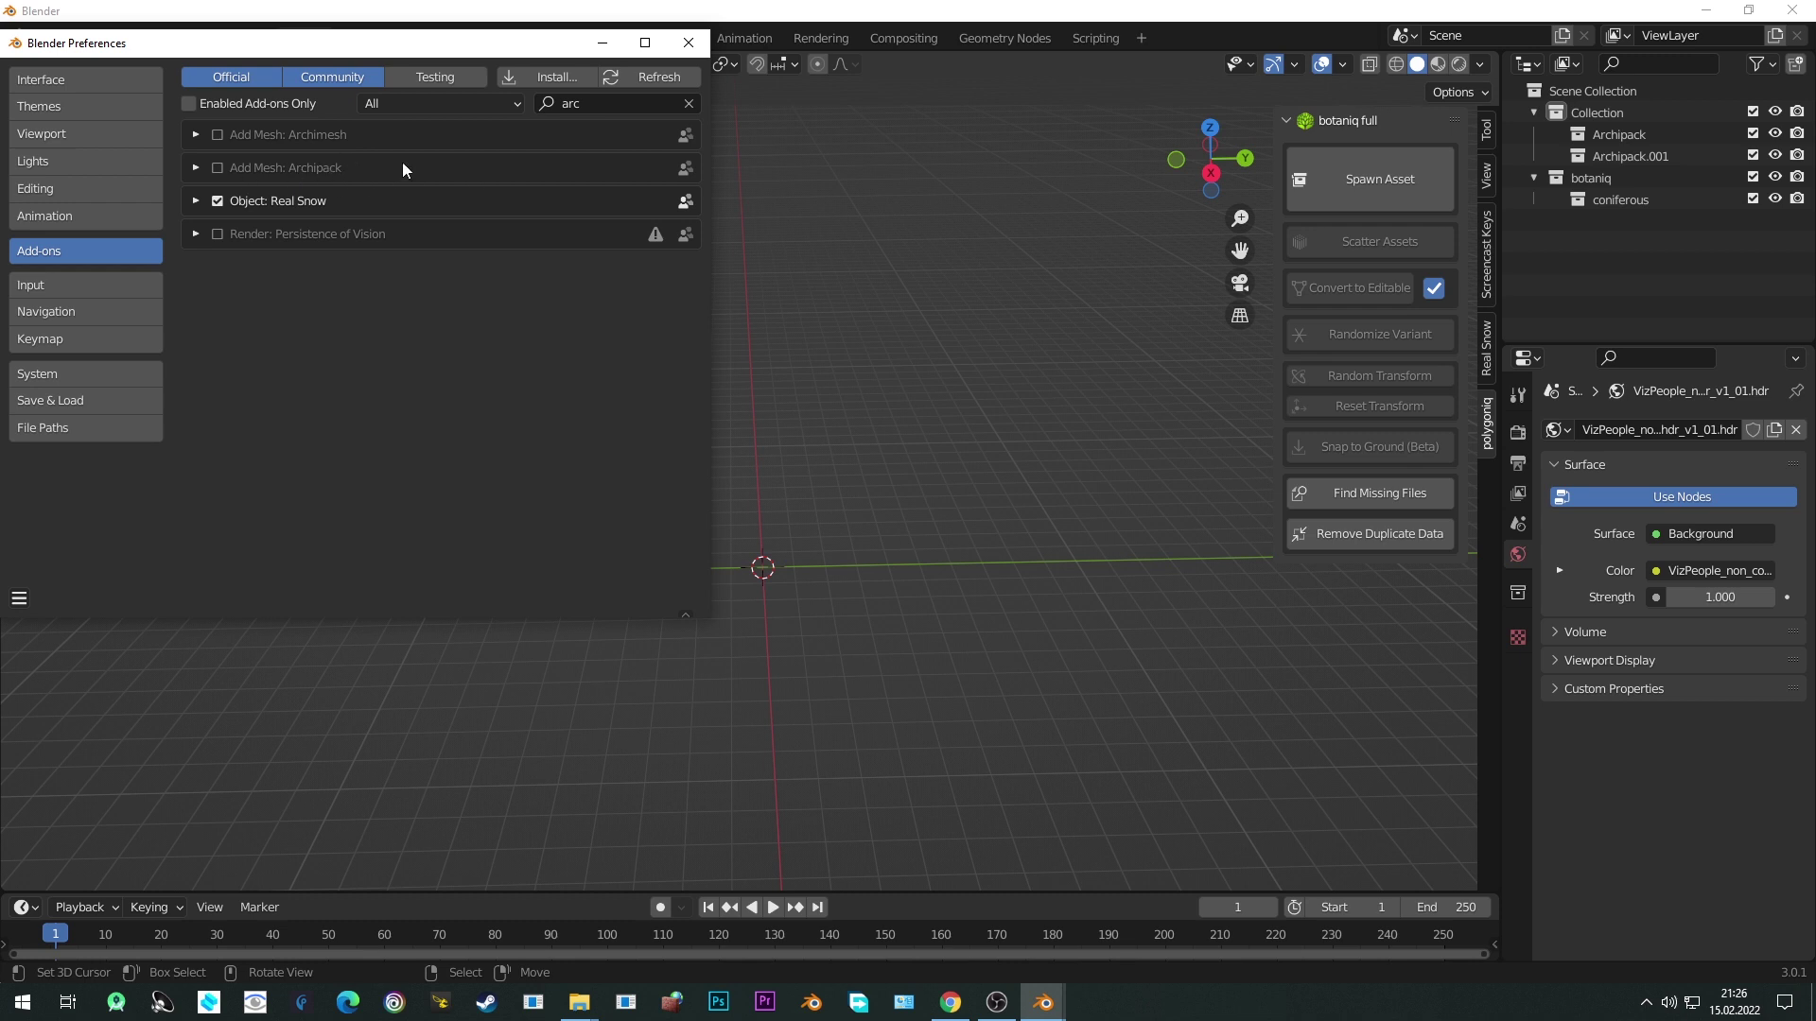
left_click(688, 42)
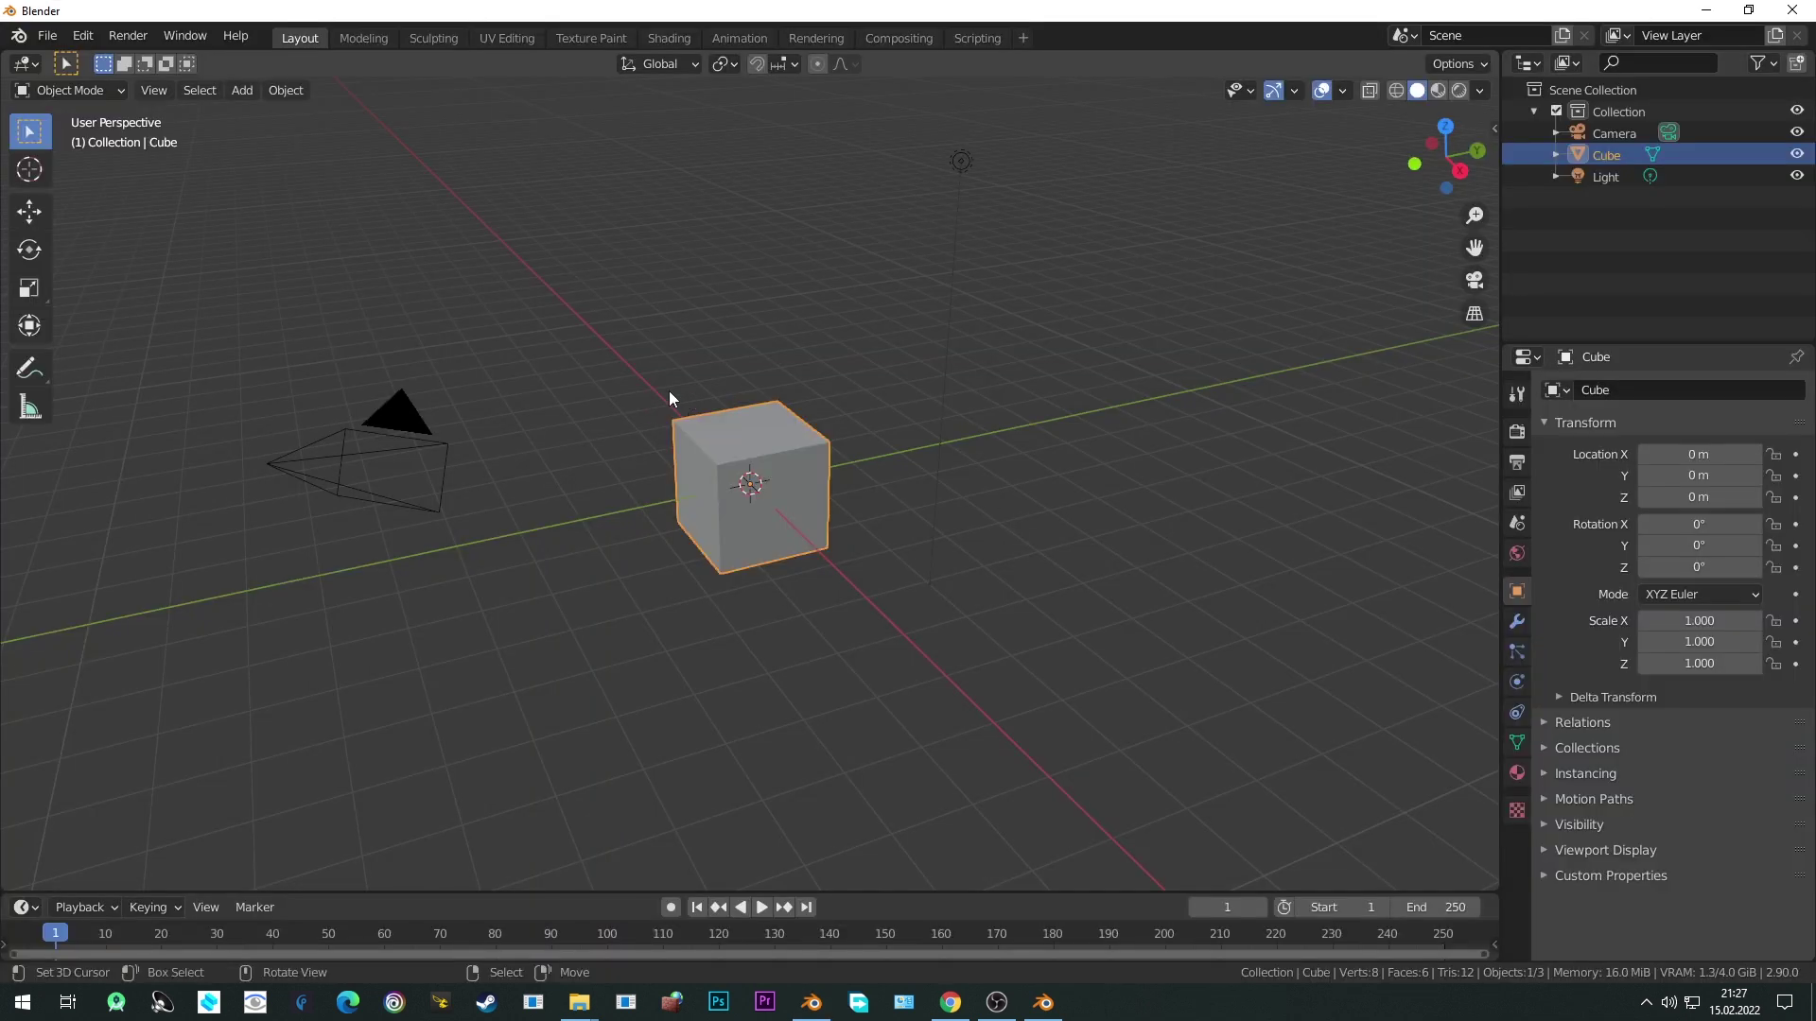
In the Blender 2.90 session, search the add-ons for "arc" and review the details of Add Mesh: Archipack.
left_click(82, 35)
left_click(138, 349)
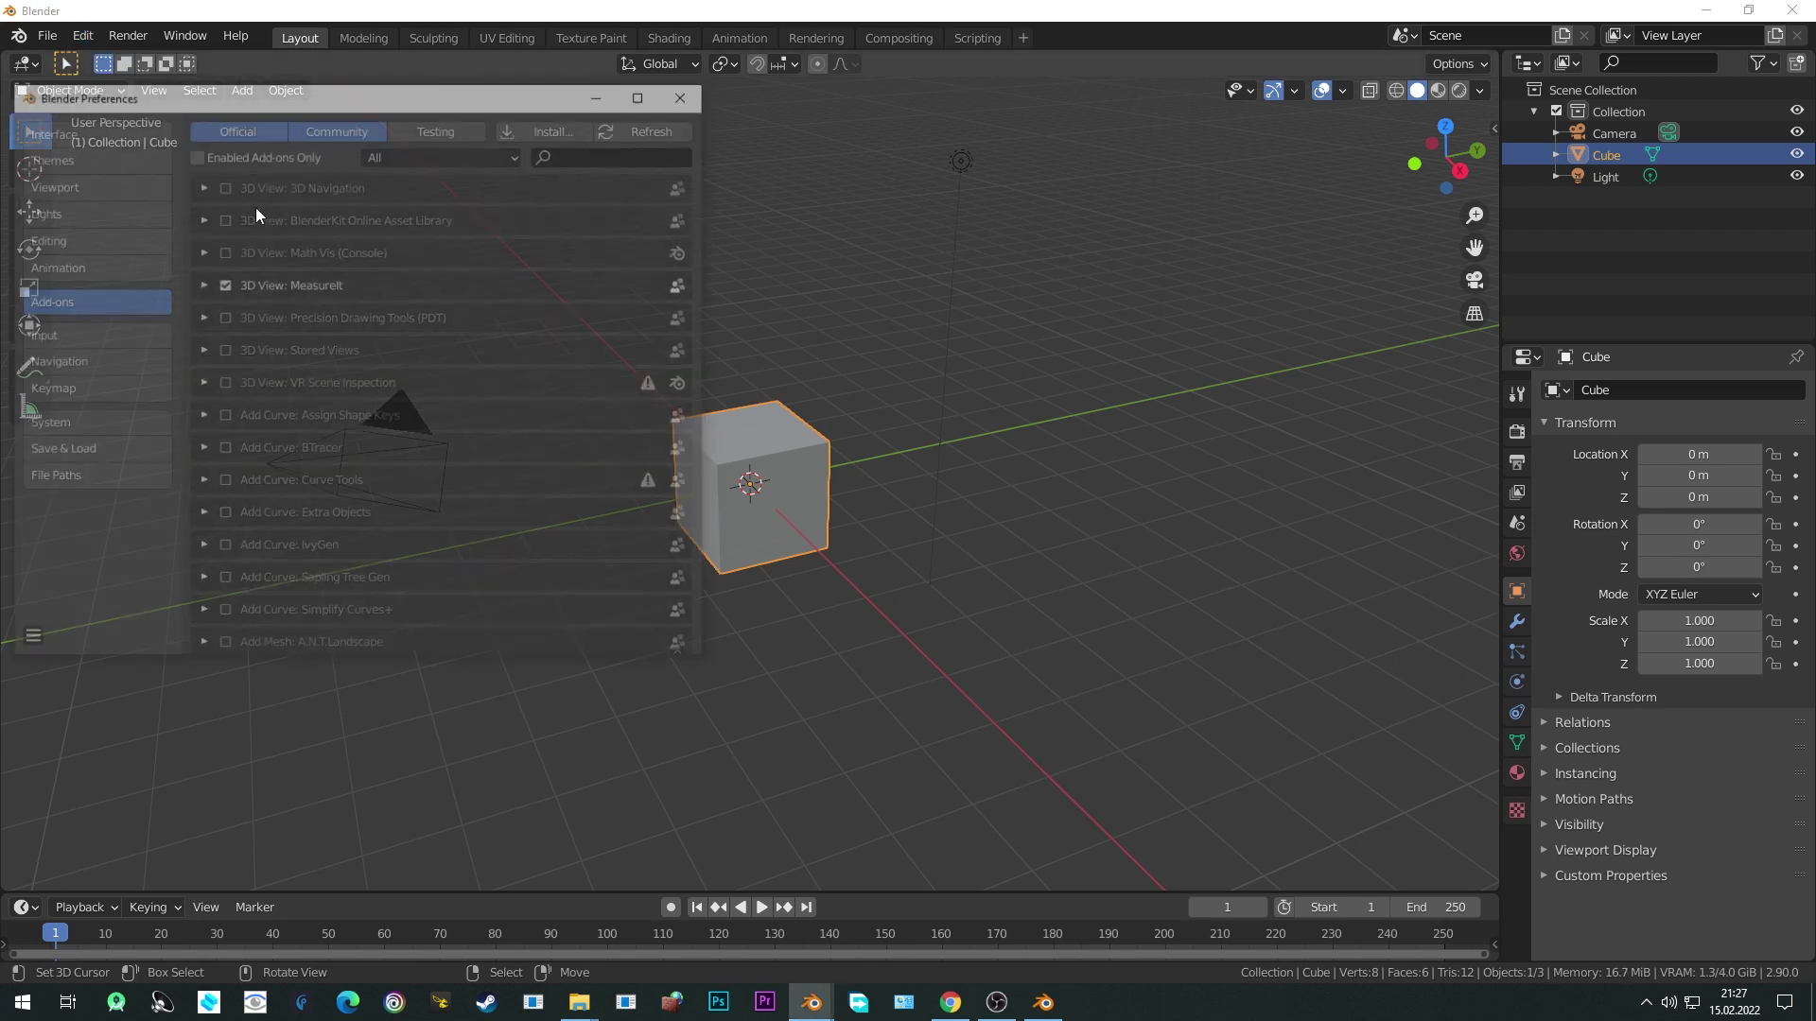
left_click(575, 155)
type("arc")
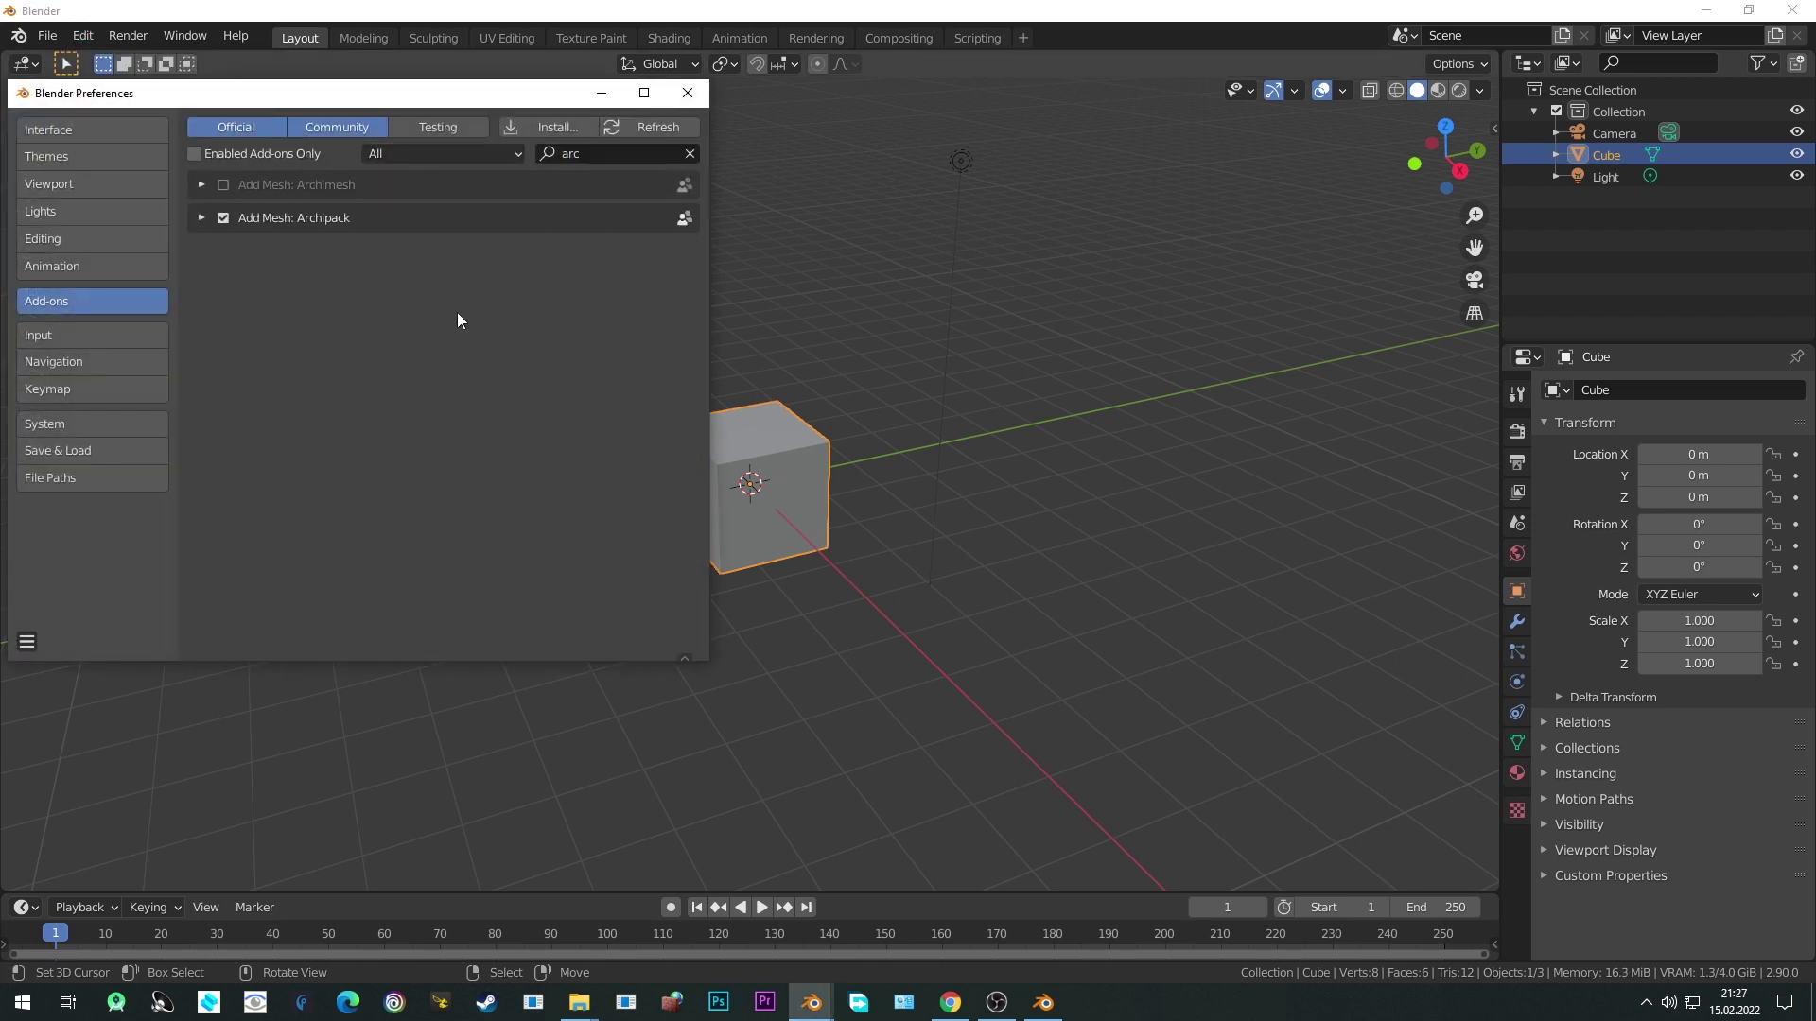
left_click(201, 219)
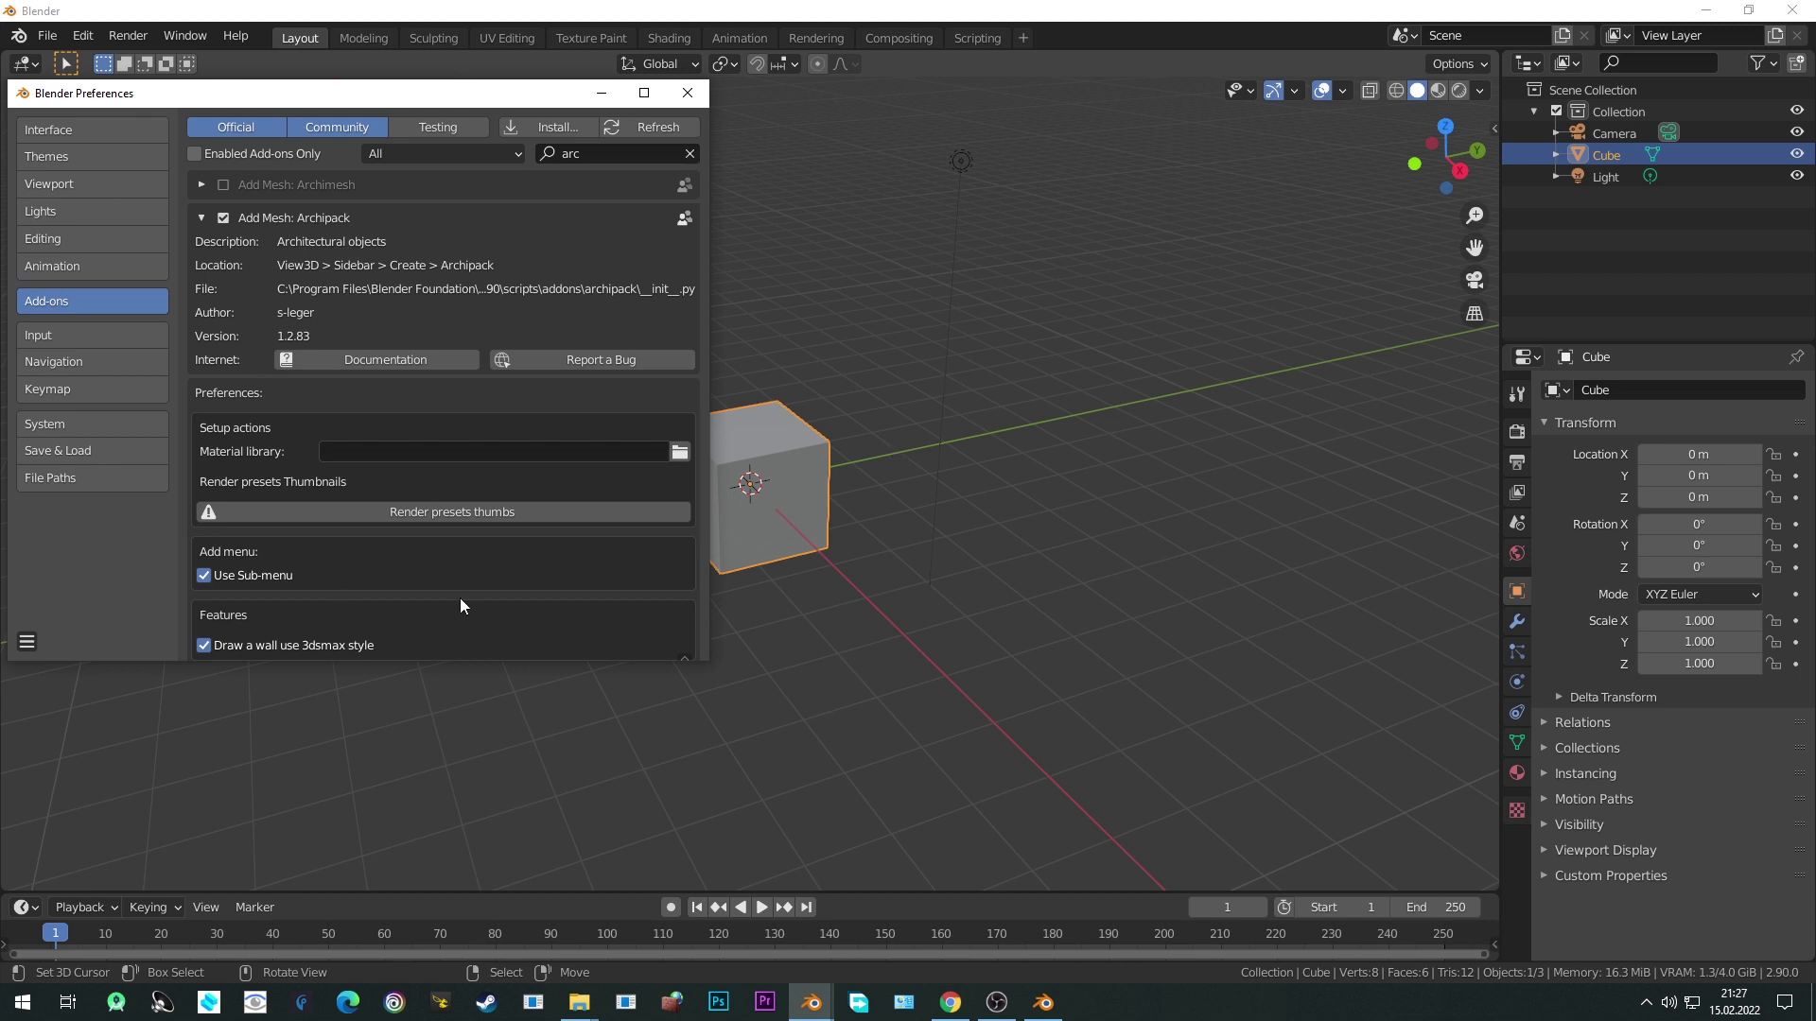
left_click(686, 96)
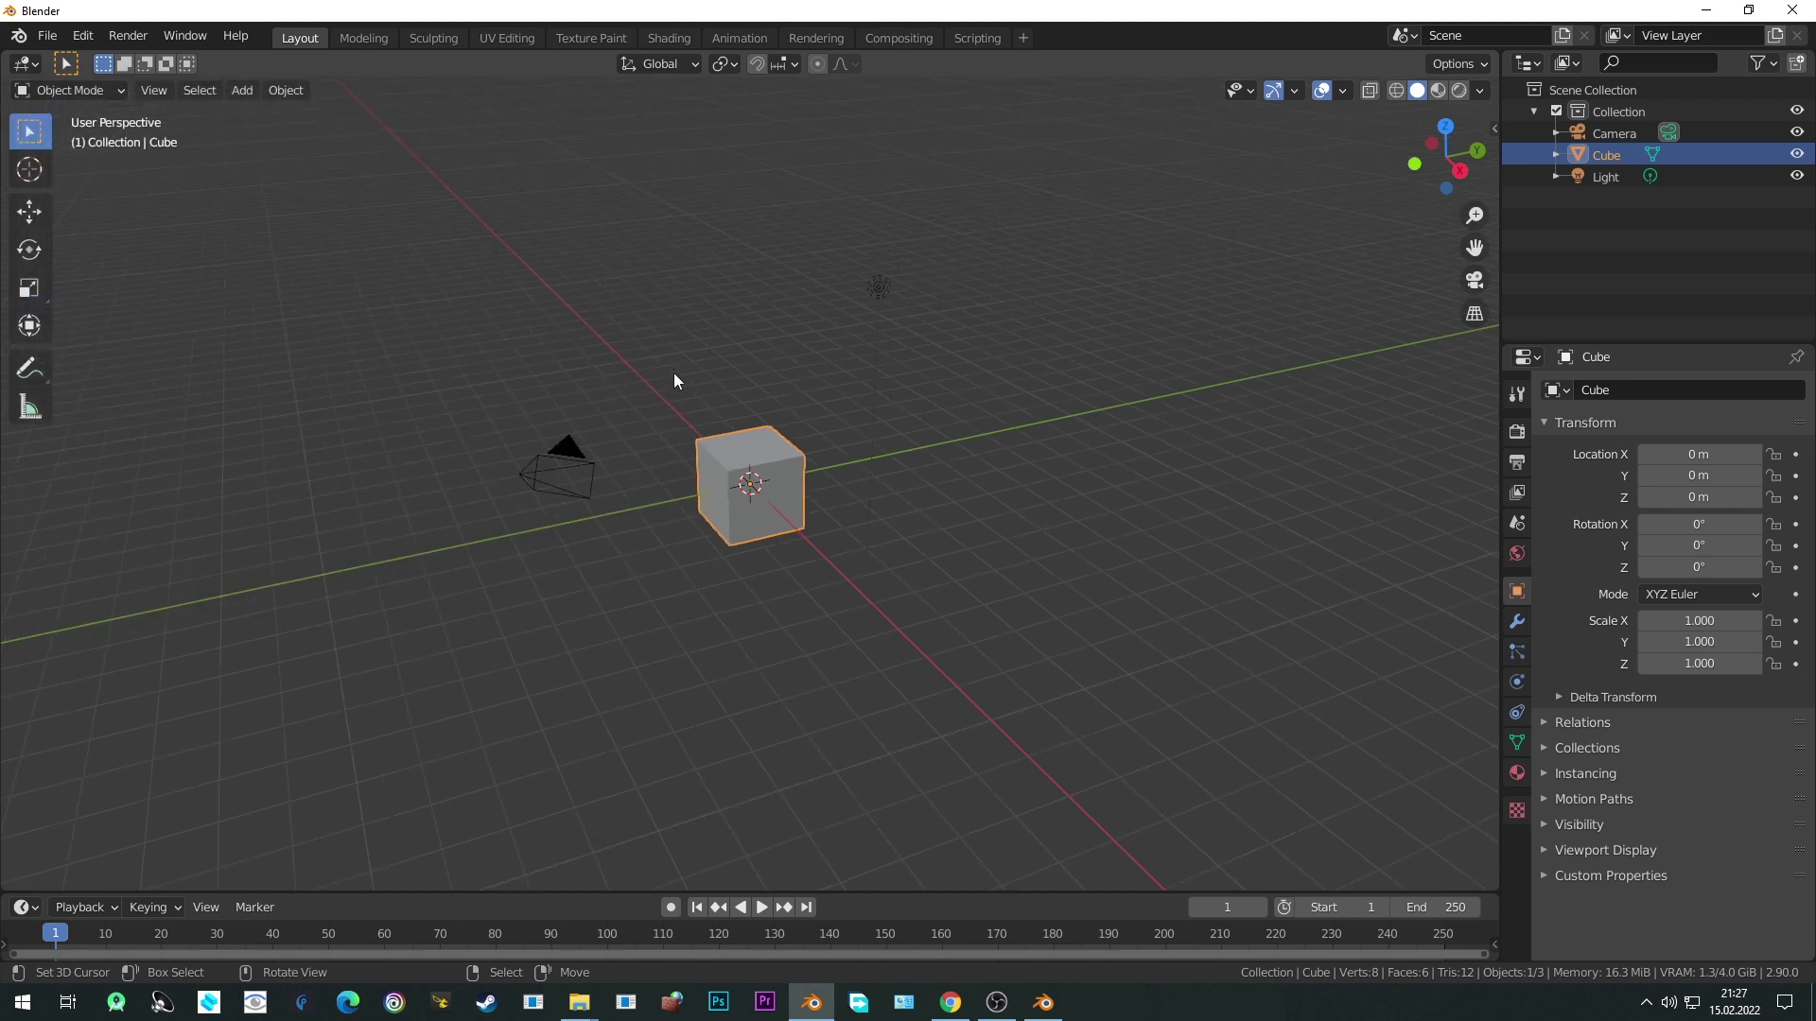
Delete all default objects from the scene.
key("a")
key("x")
left_click(707, 382)
Add an Archipack window from the 120x110 flat 2 preset at the origin.
key("shift+a")
mouse_move(684, 367)
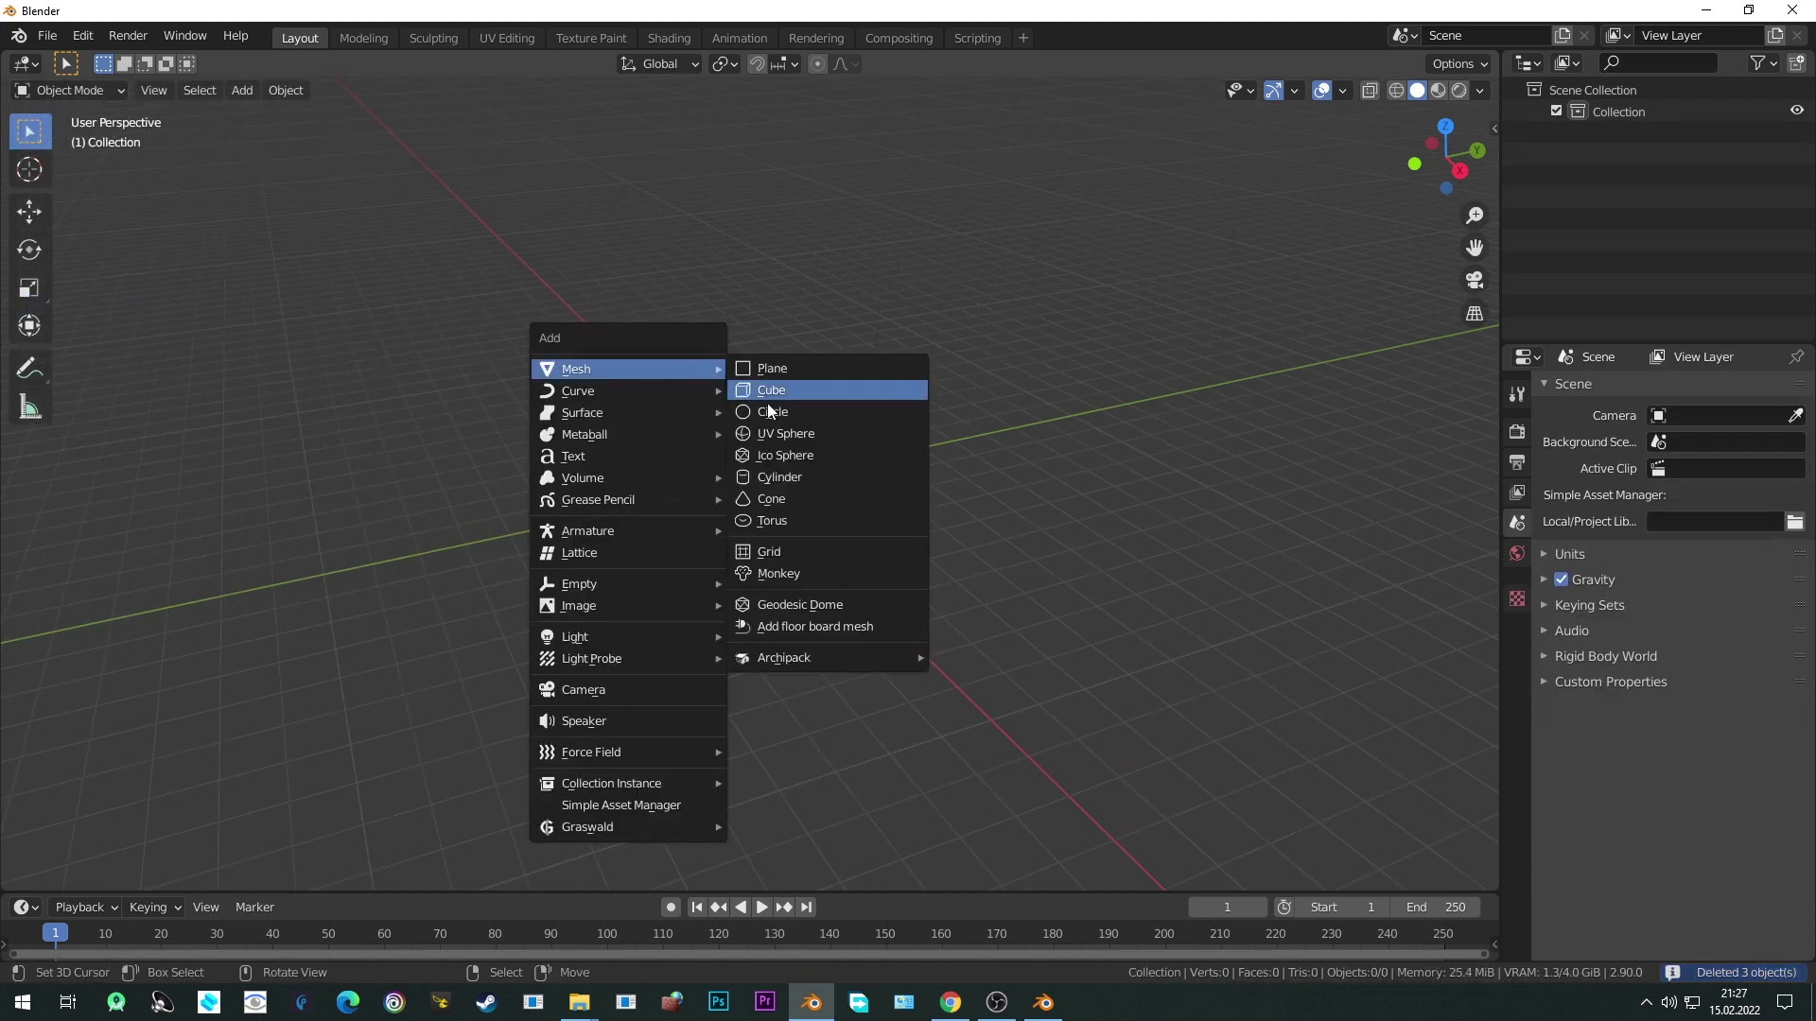
mouse_move(810, 660)
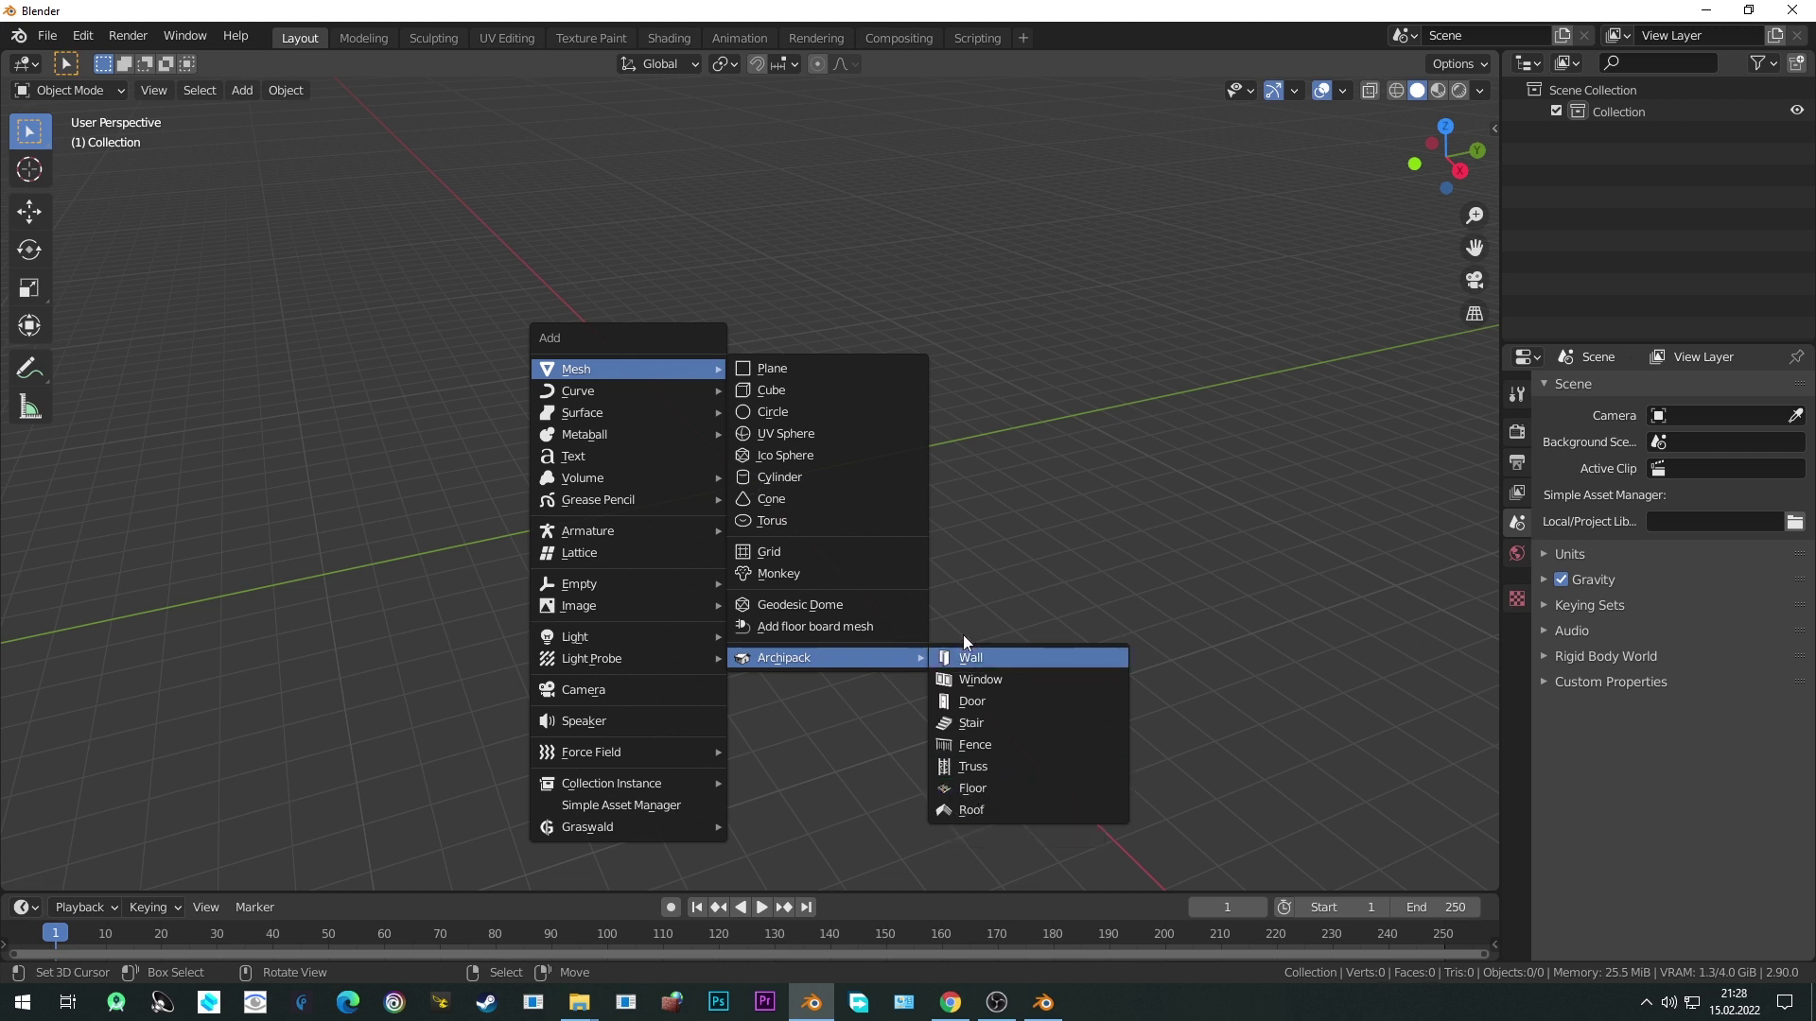
left_click(977, 679)
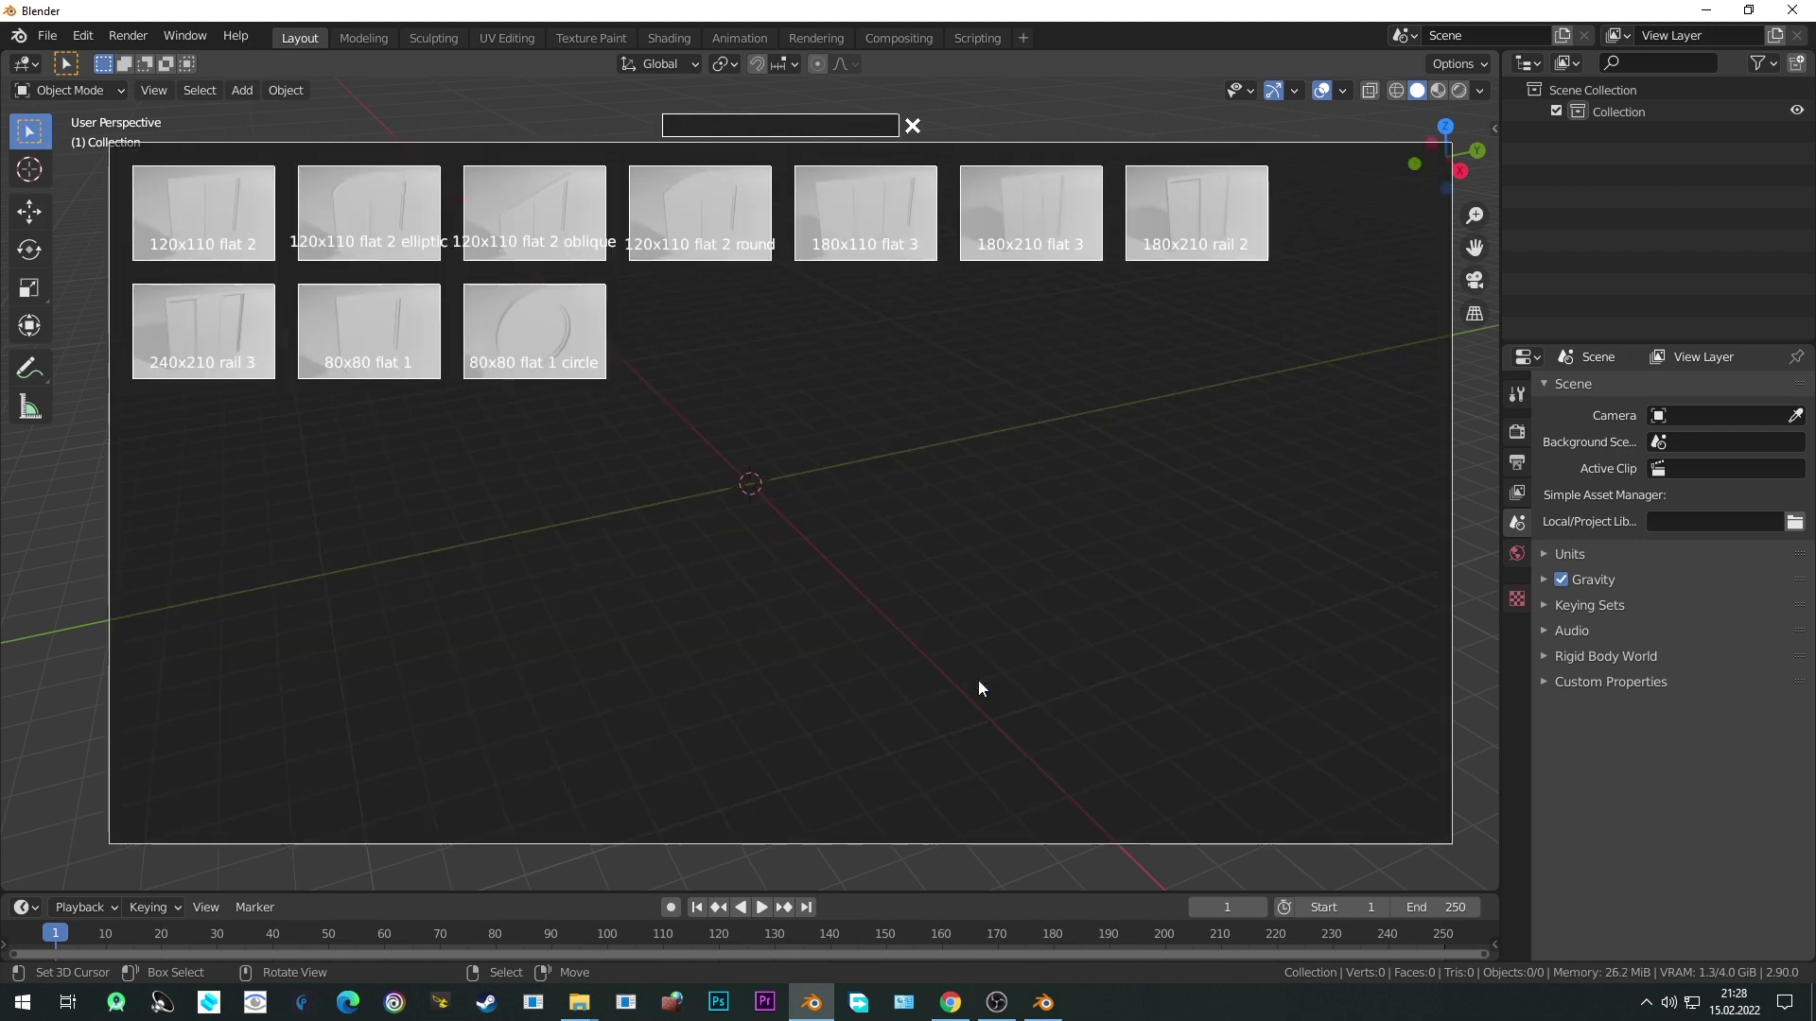
left_click(331, 223)
middle_click_drag(597, 378, 809, 473)
scroll(810, 474, "up", 5)
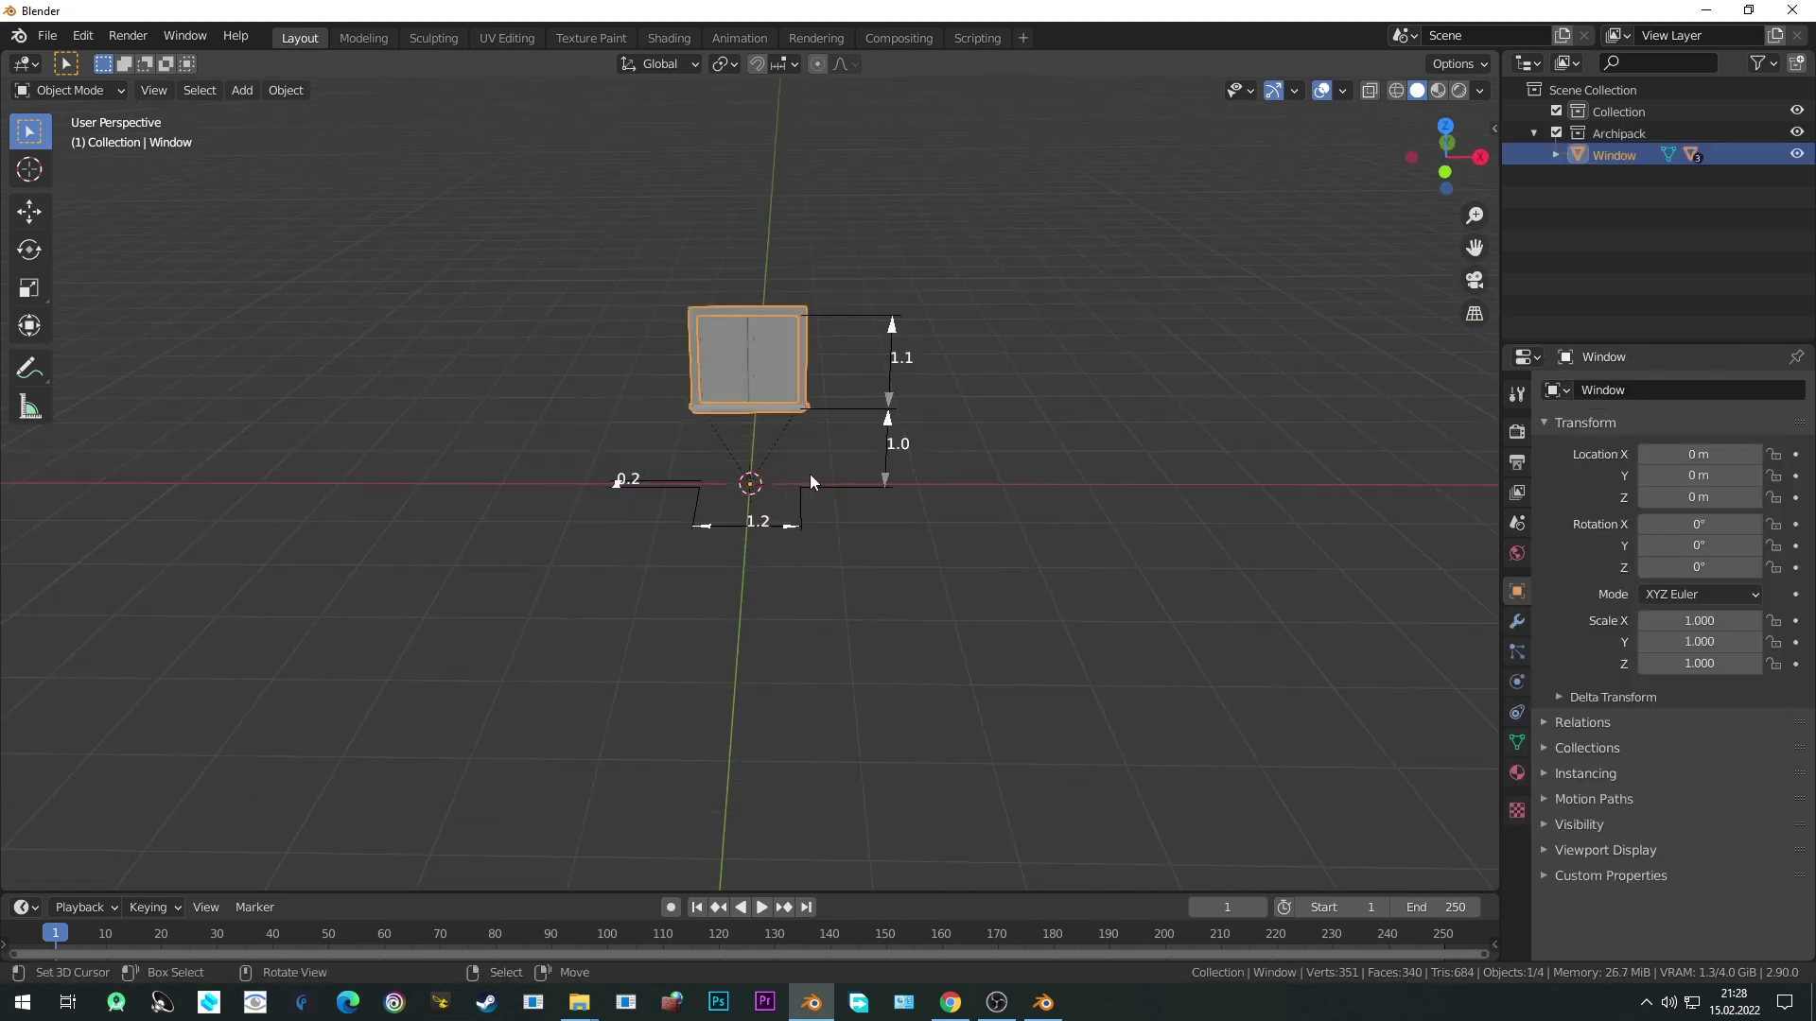
Set the number of panels in row 1 of the Archipack window to 3.
key("n")
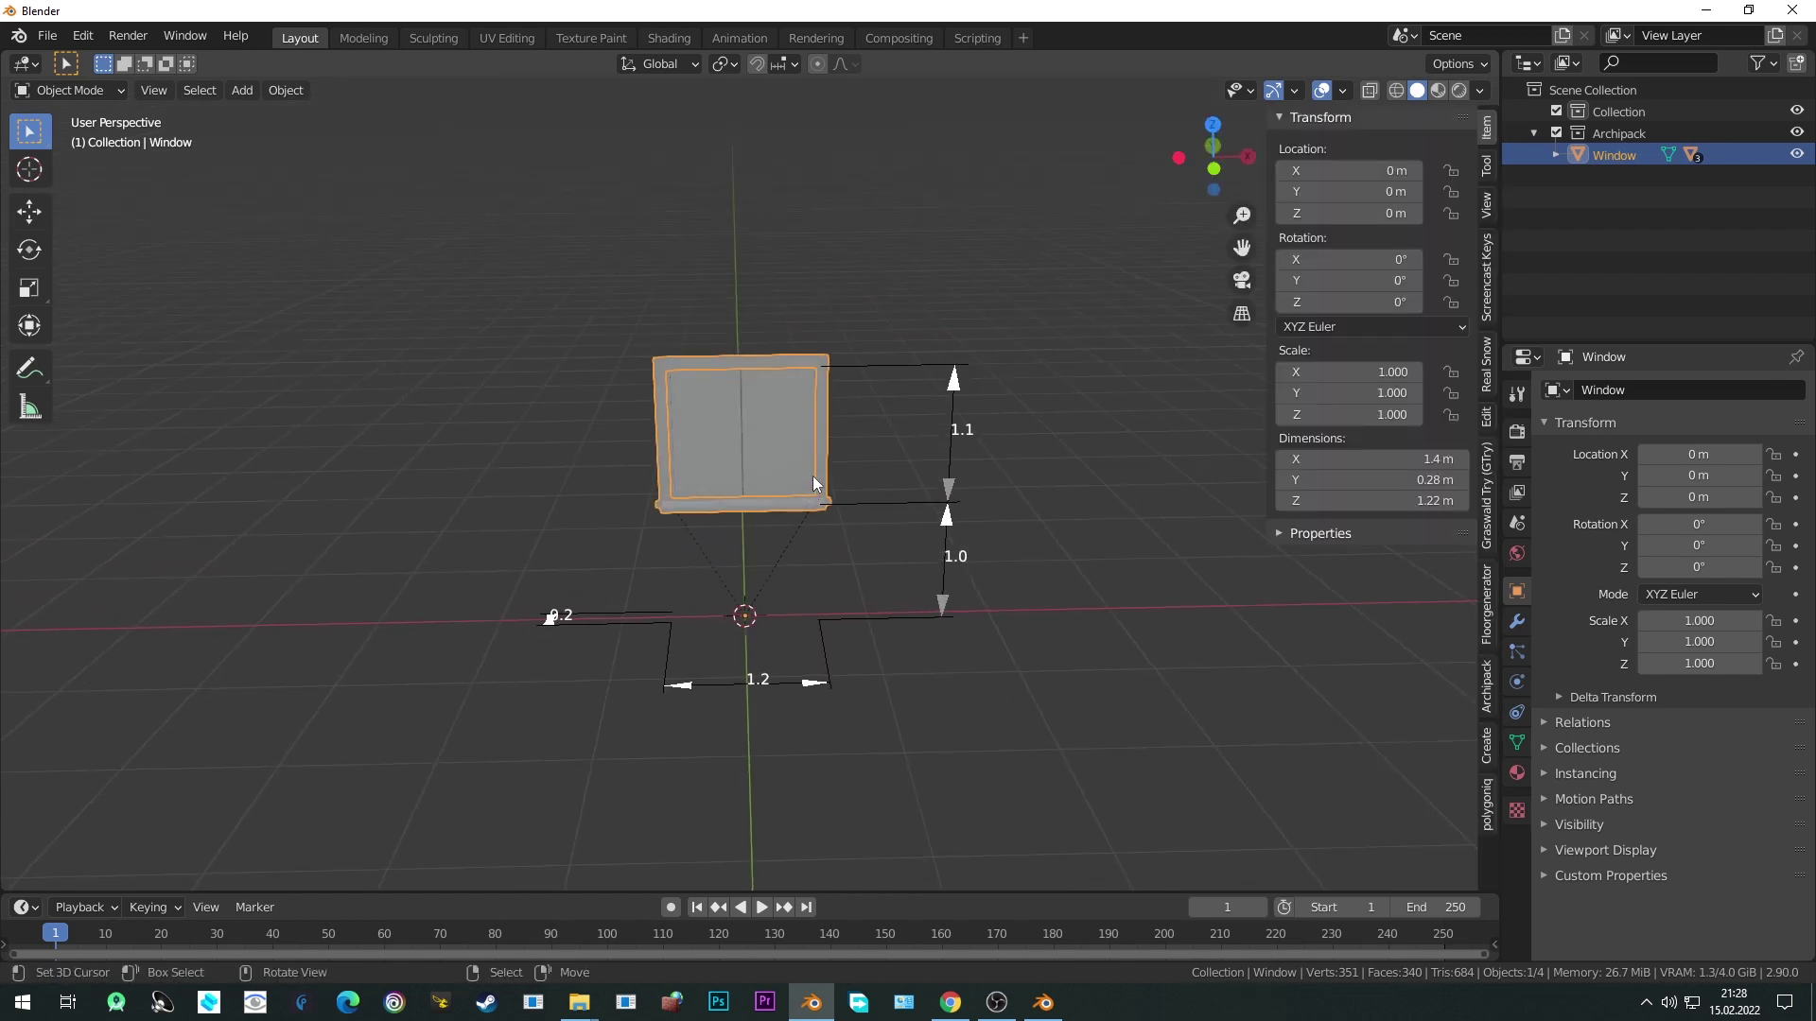
left_click(1488, 688)
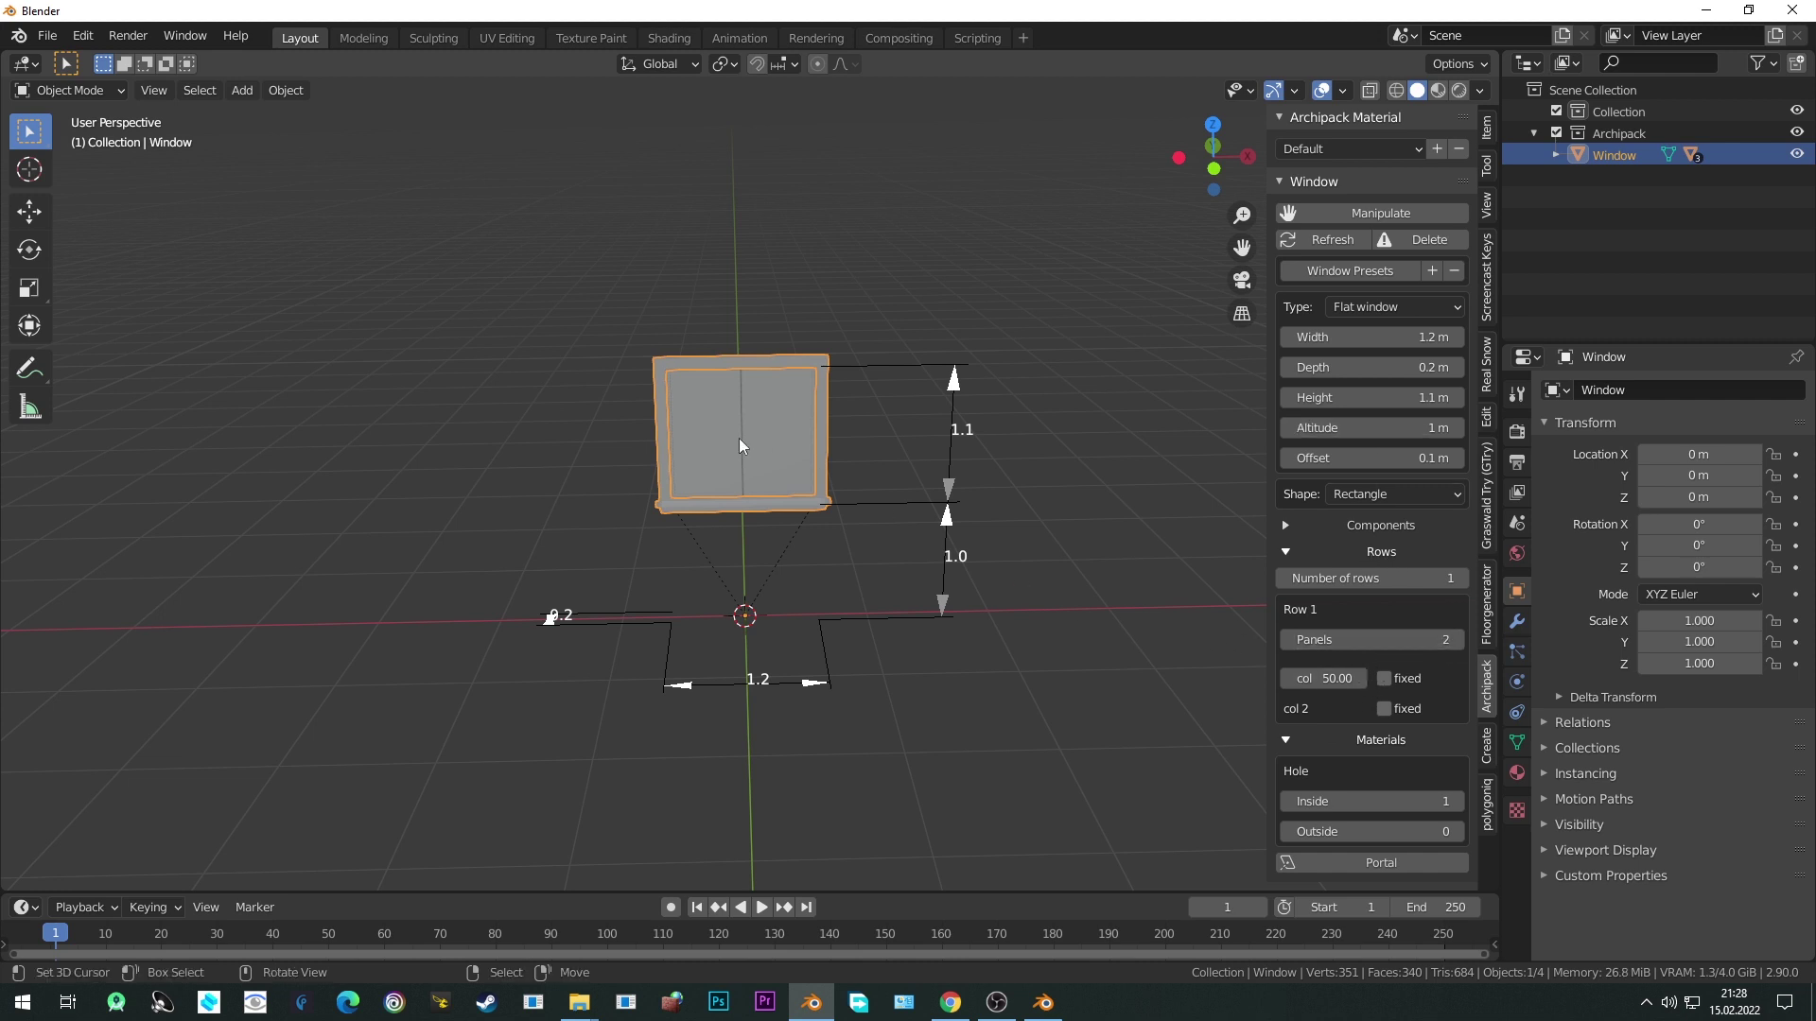
left_click(1460, 640)
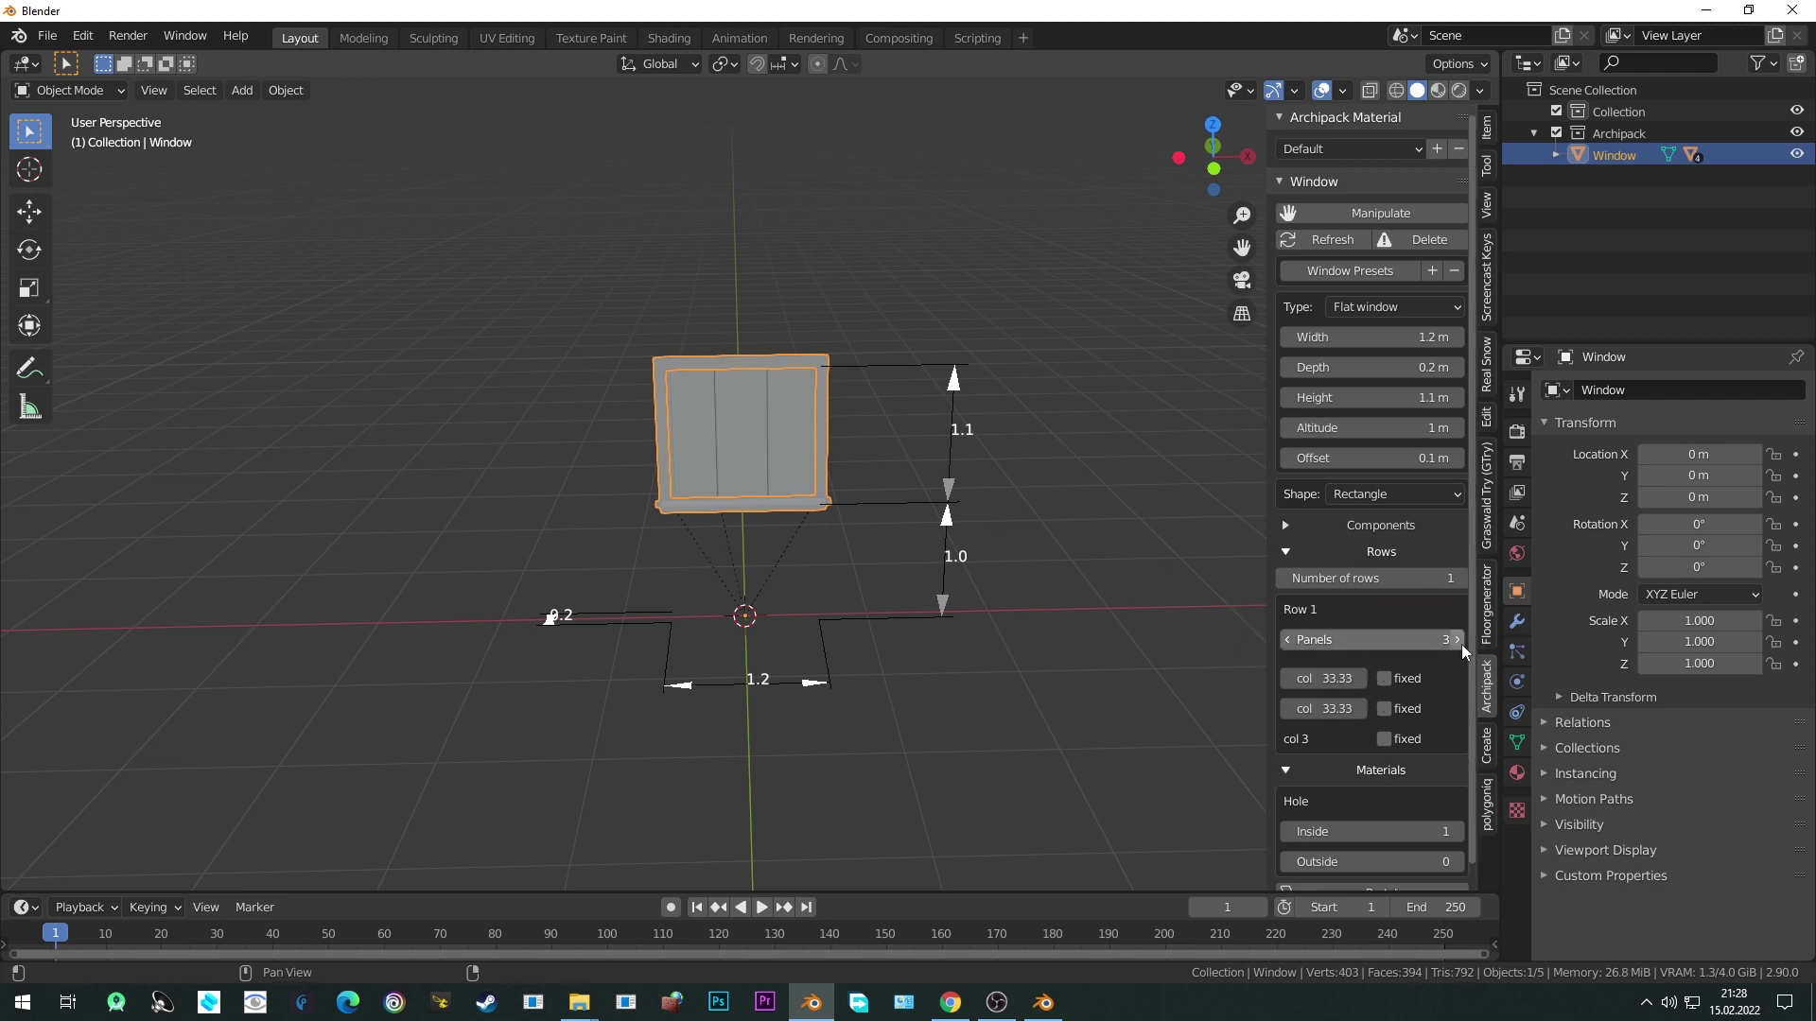
scroll(723, 473, "up", 4)
middle_click_drag(763, 485, 1144, 229)
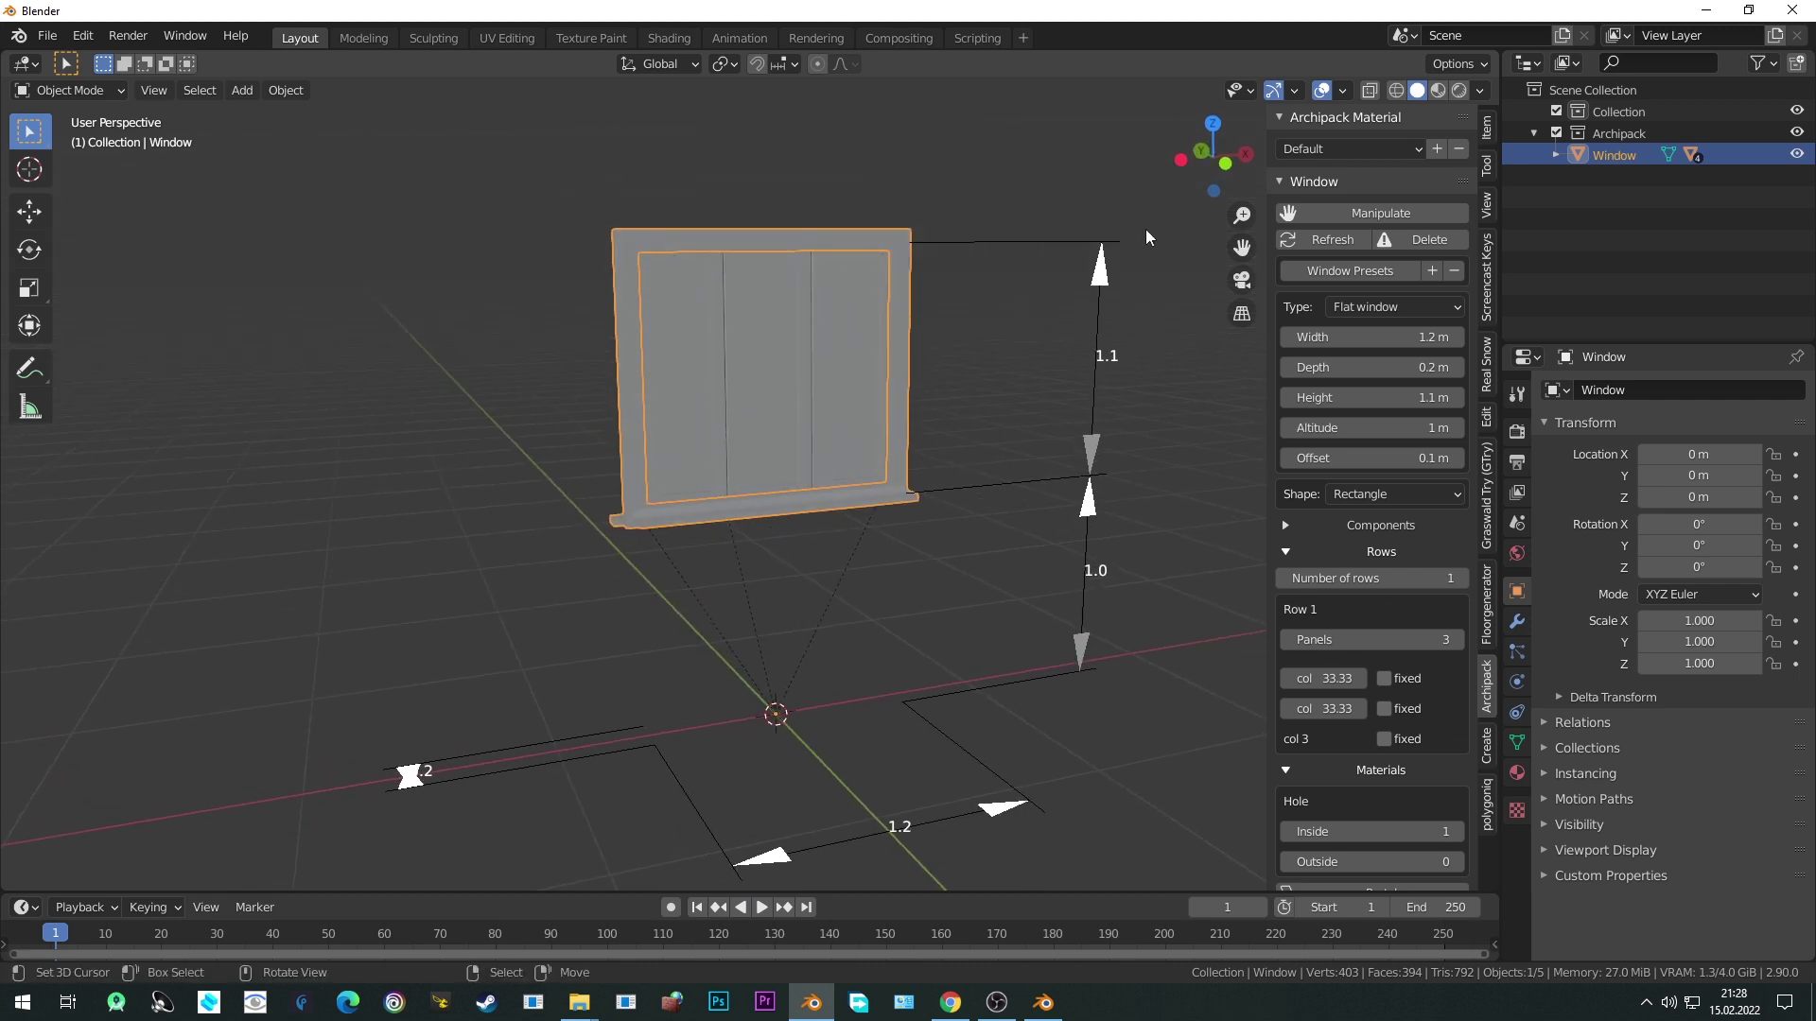
Enable Cavity in the viewport shading options and examine the window's frame details.
left_click(1478, 91)
left_click(1357, 564)
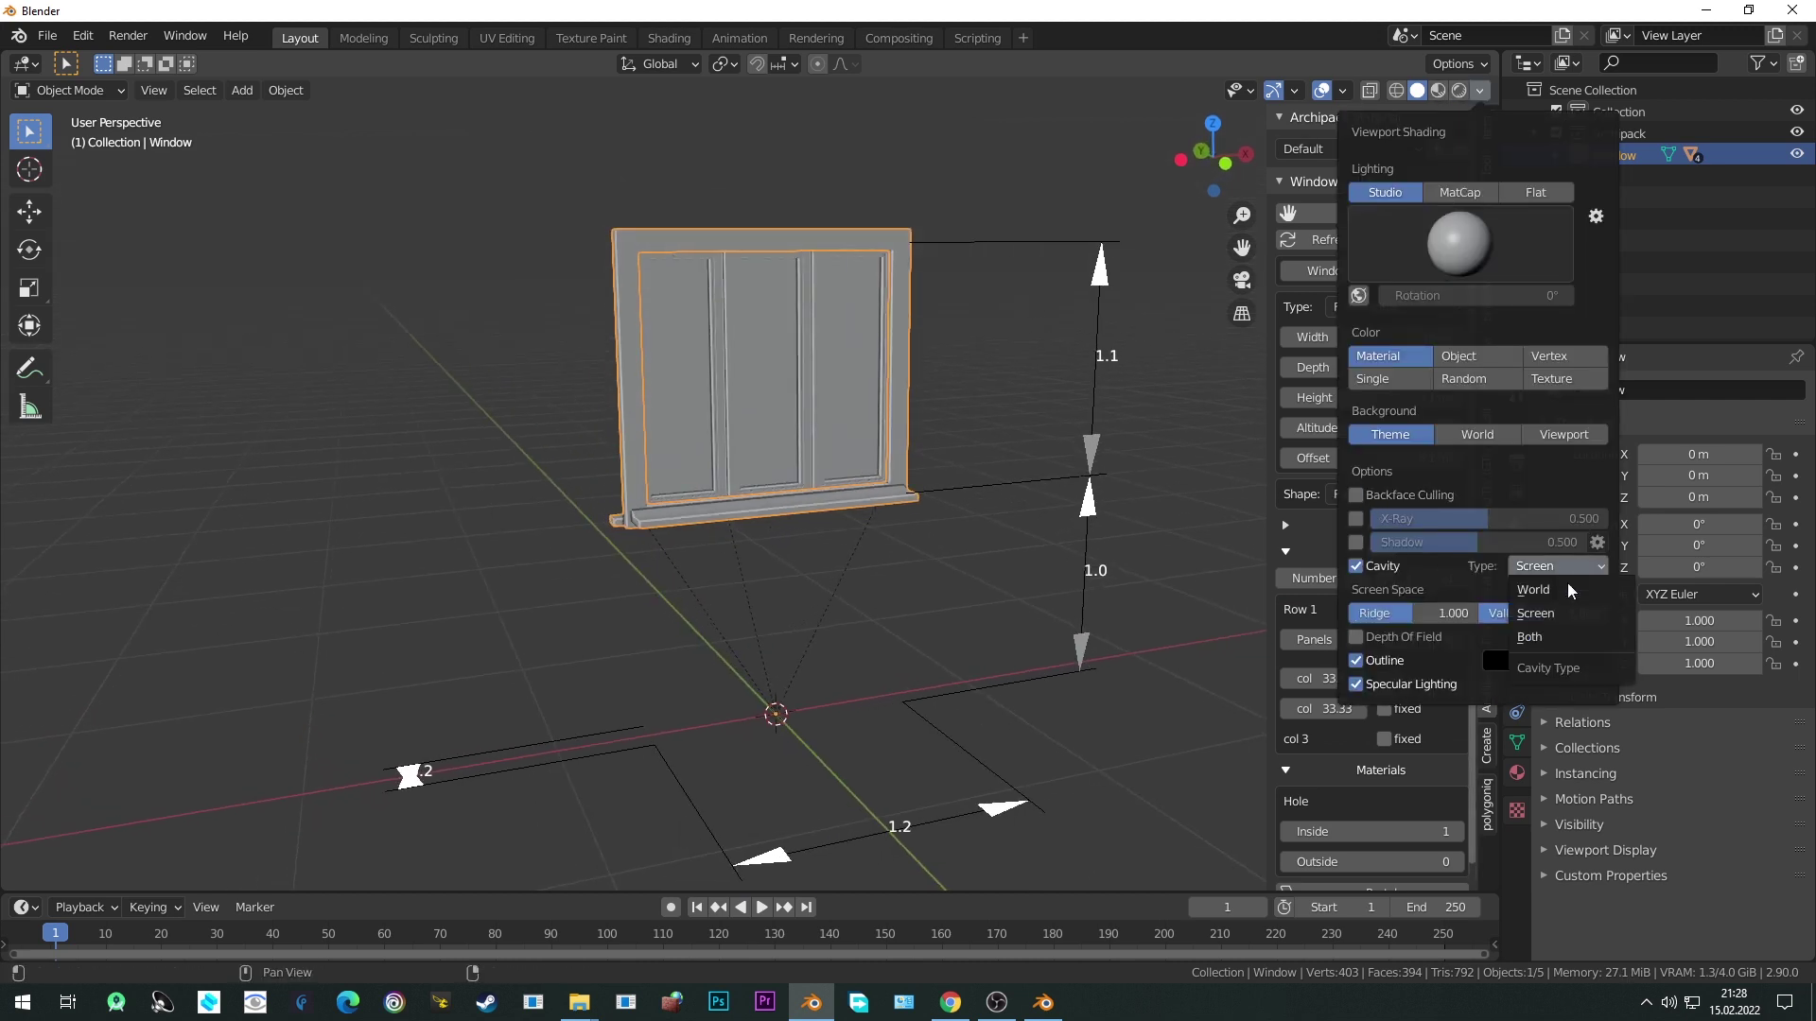
scroll(985, 416, "up", 5)
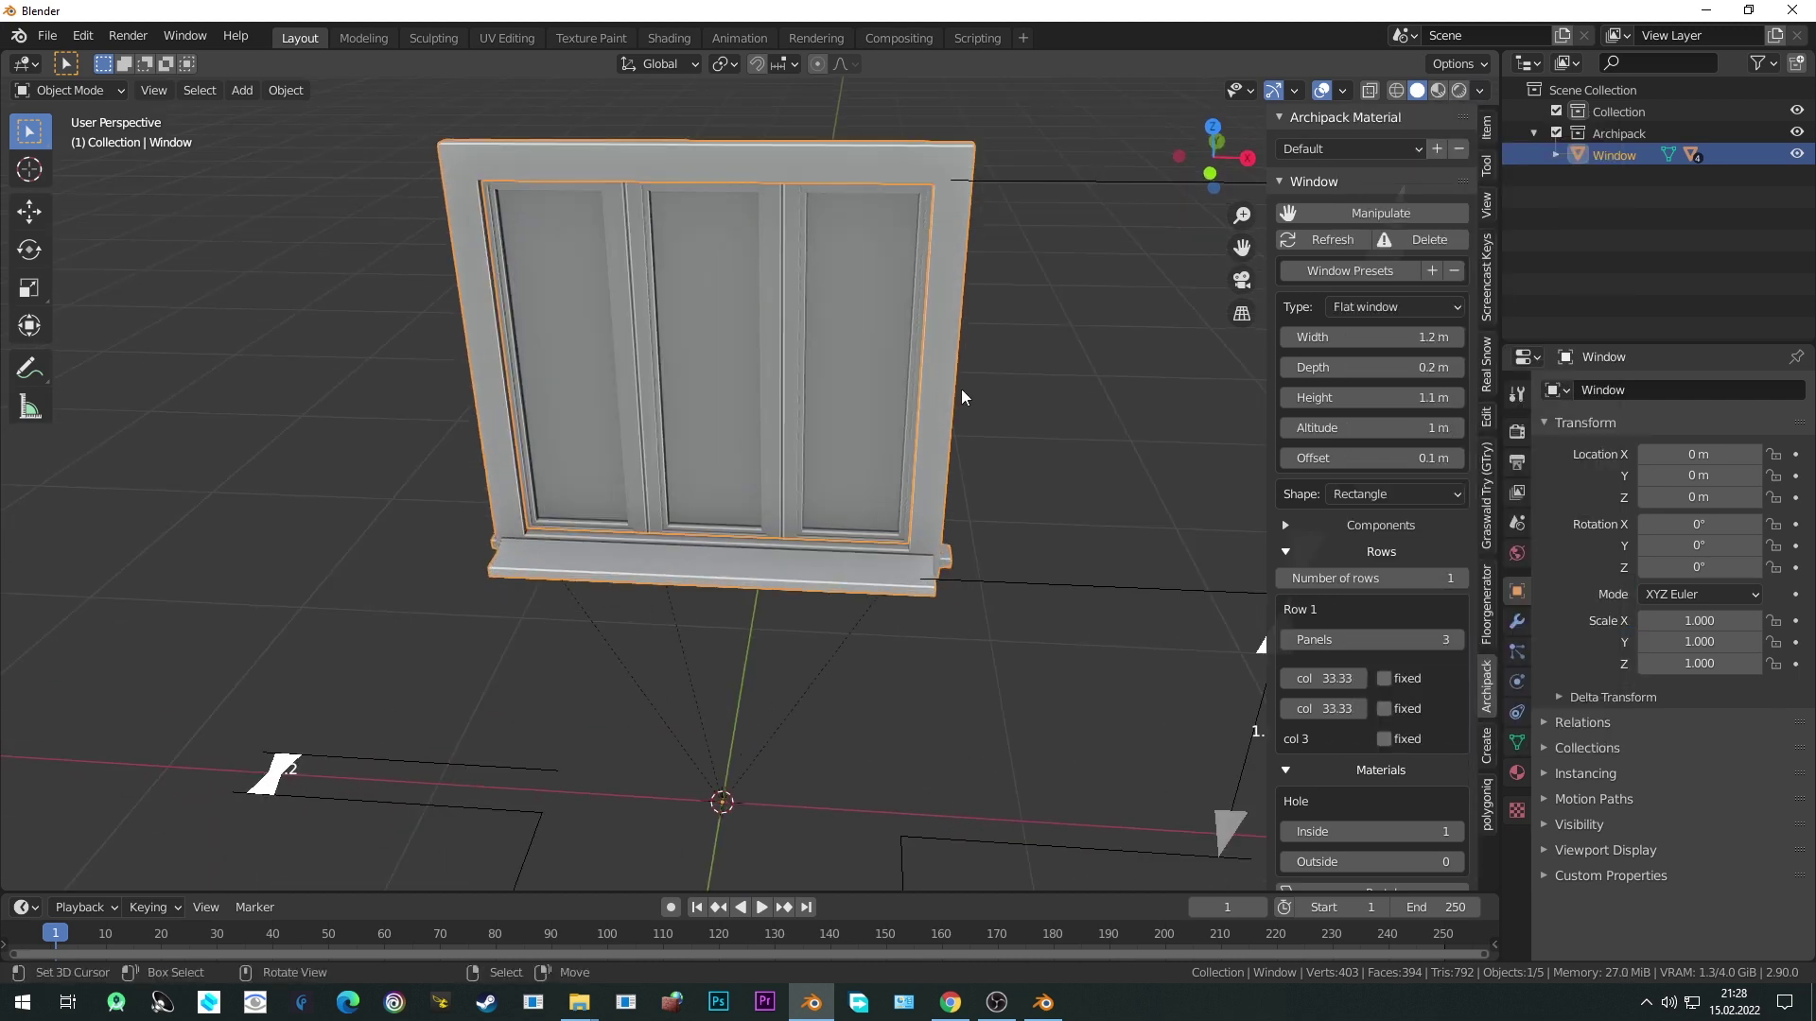
scroll(981, 438, "down", 3)
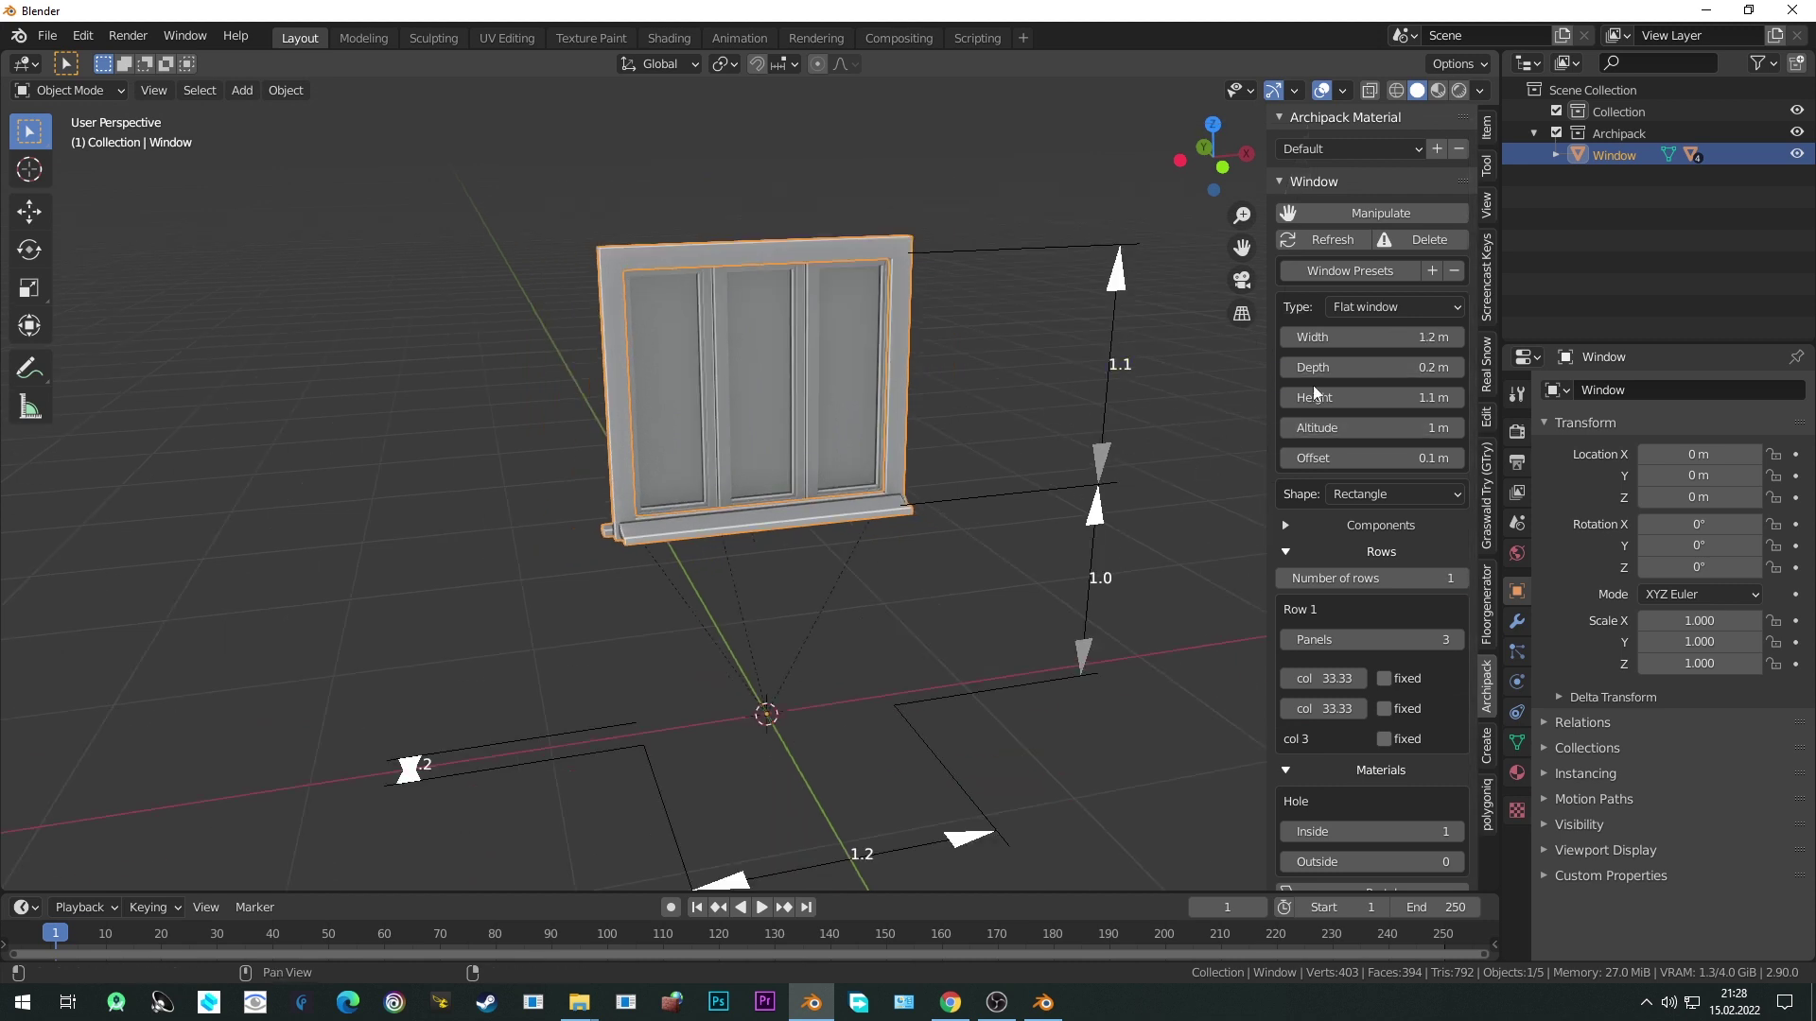
Set the window's height to 2 m and its width to 2 m.
left_click(1385, 398)
type("2")
key("Return")
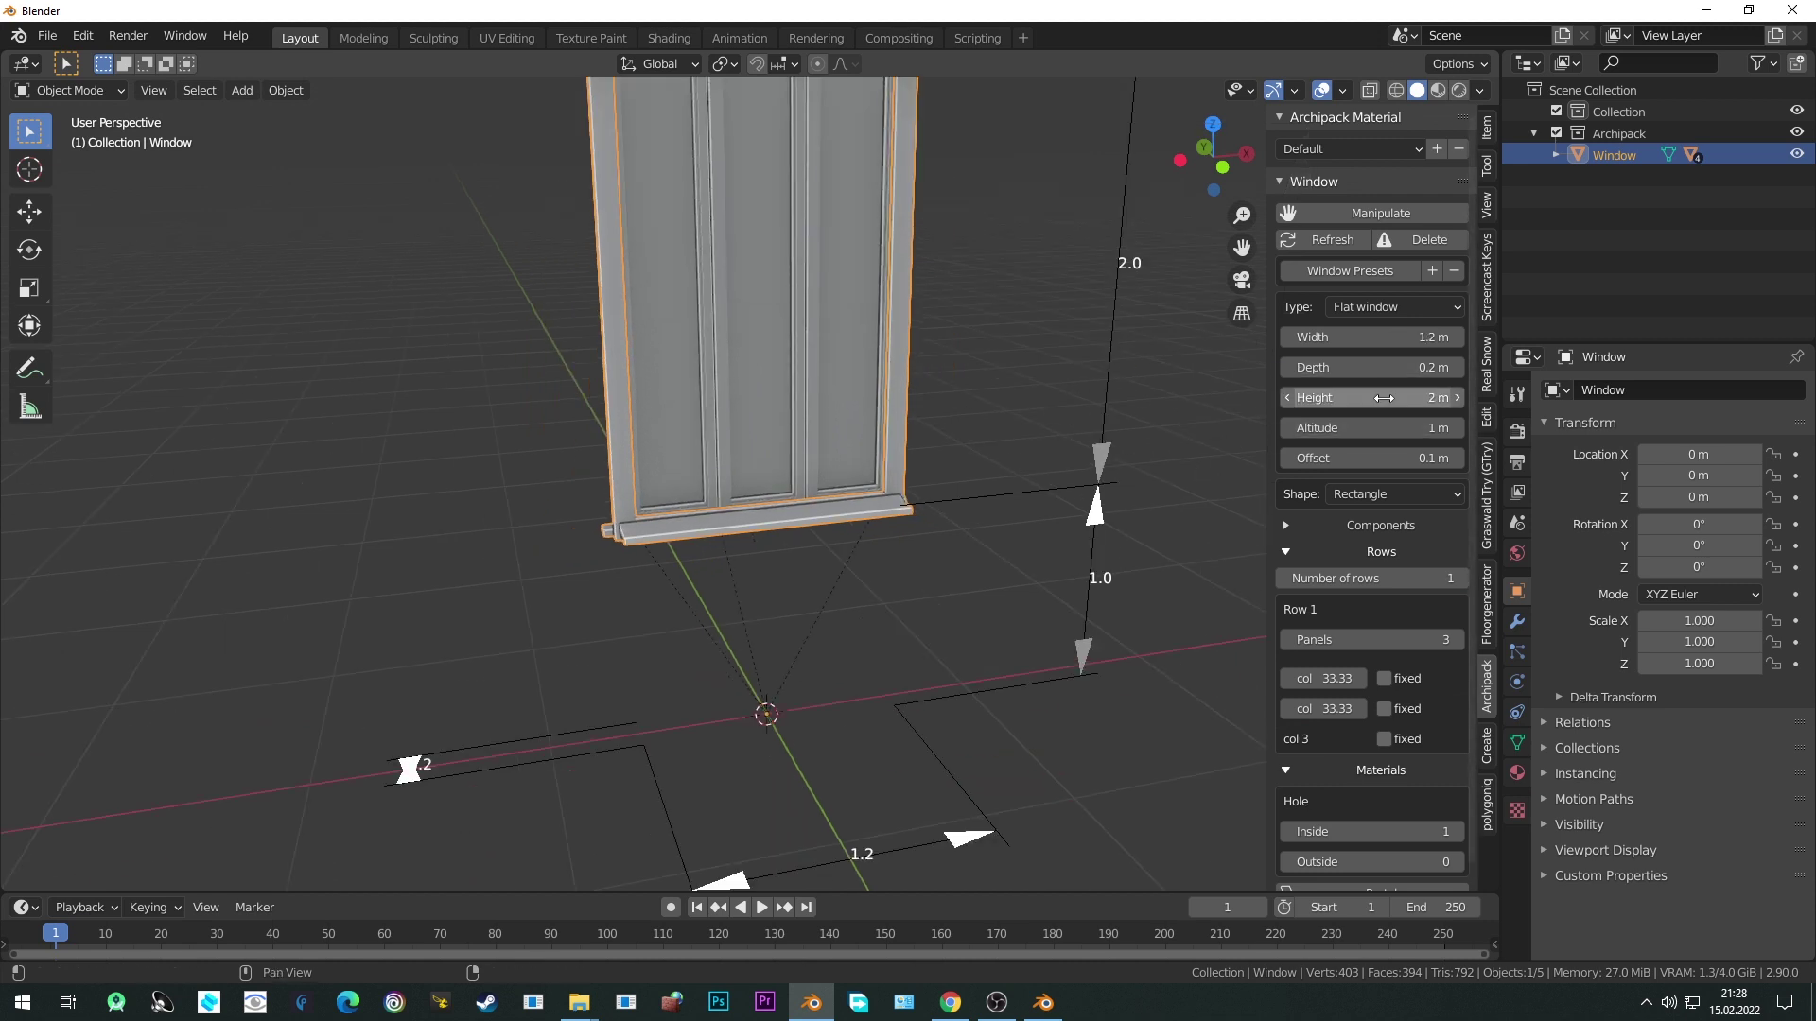
left_click(1382, 338)
type("2")
key("Return")
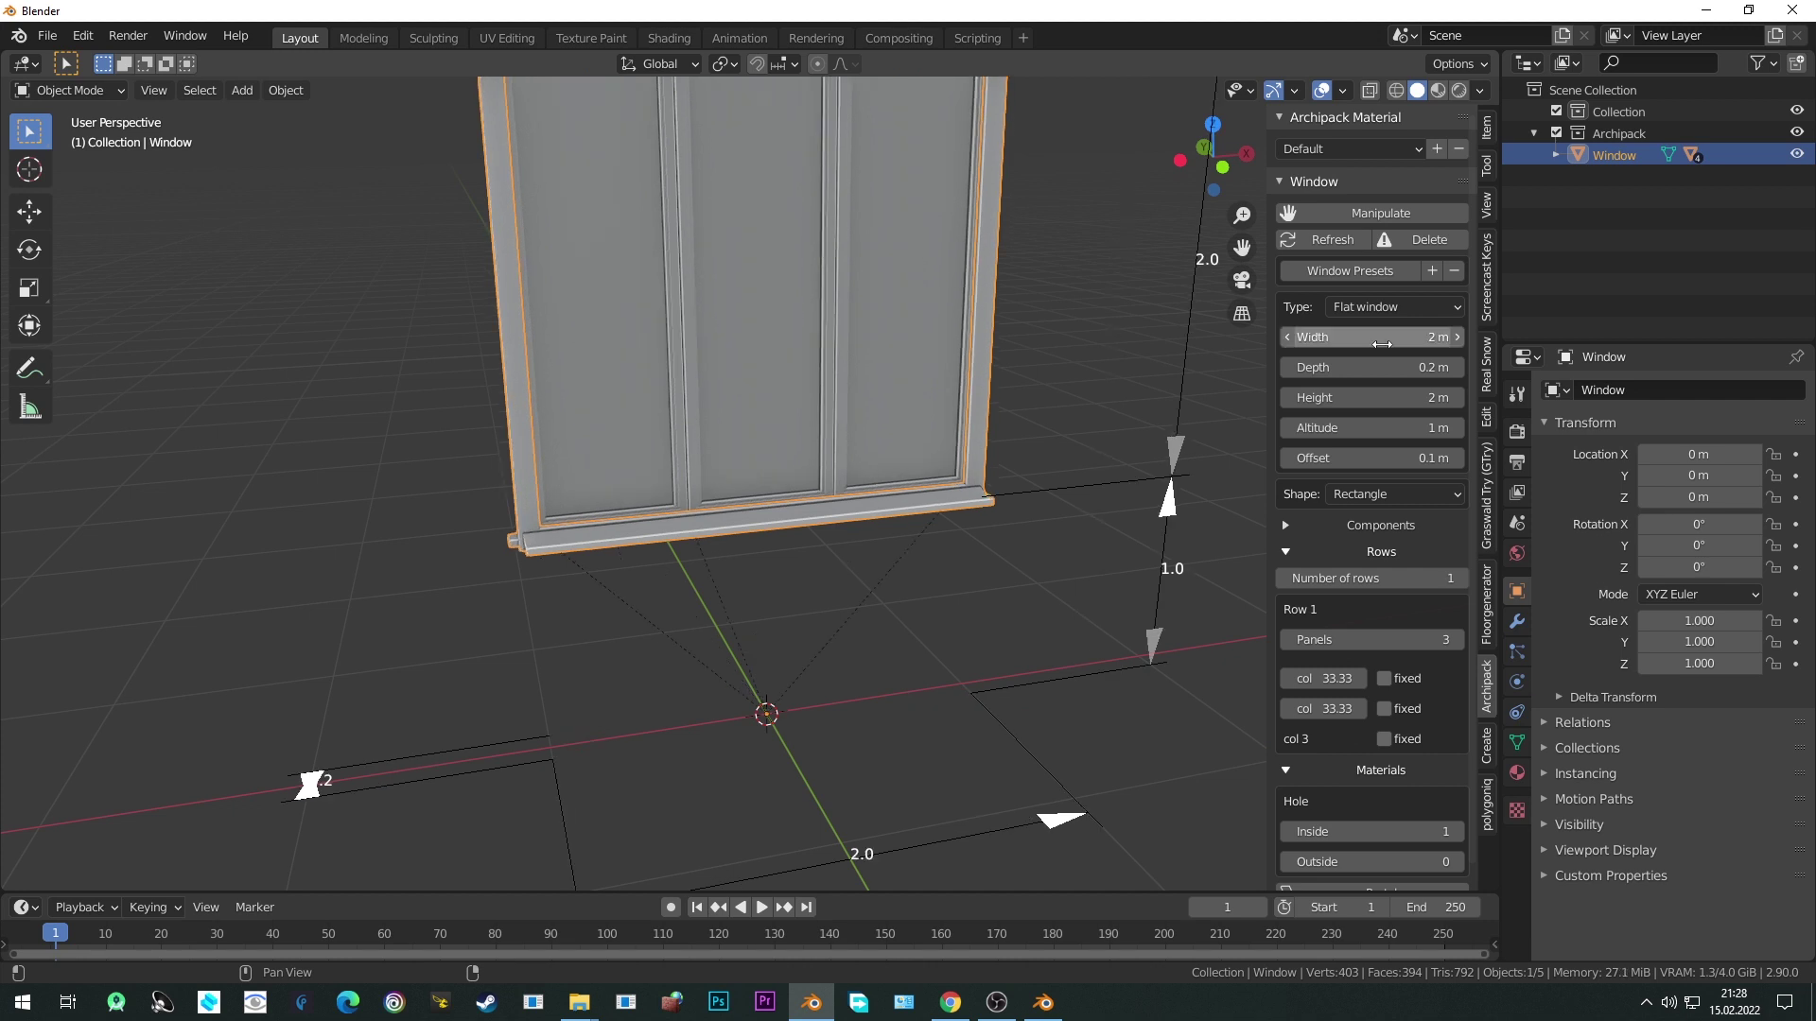
Reduce the window's depth to about 0.13 m.
scroll(1020, 413, "down", 3)
middle_click_drag(1020, 412, 1230, 397)
scroll(1336, 389, "down", 1)
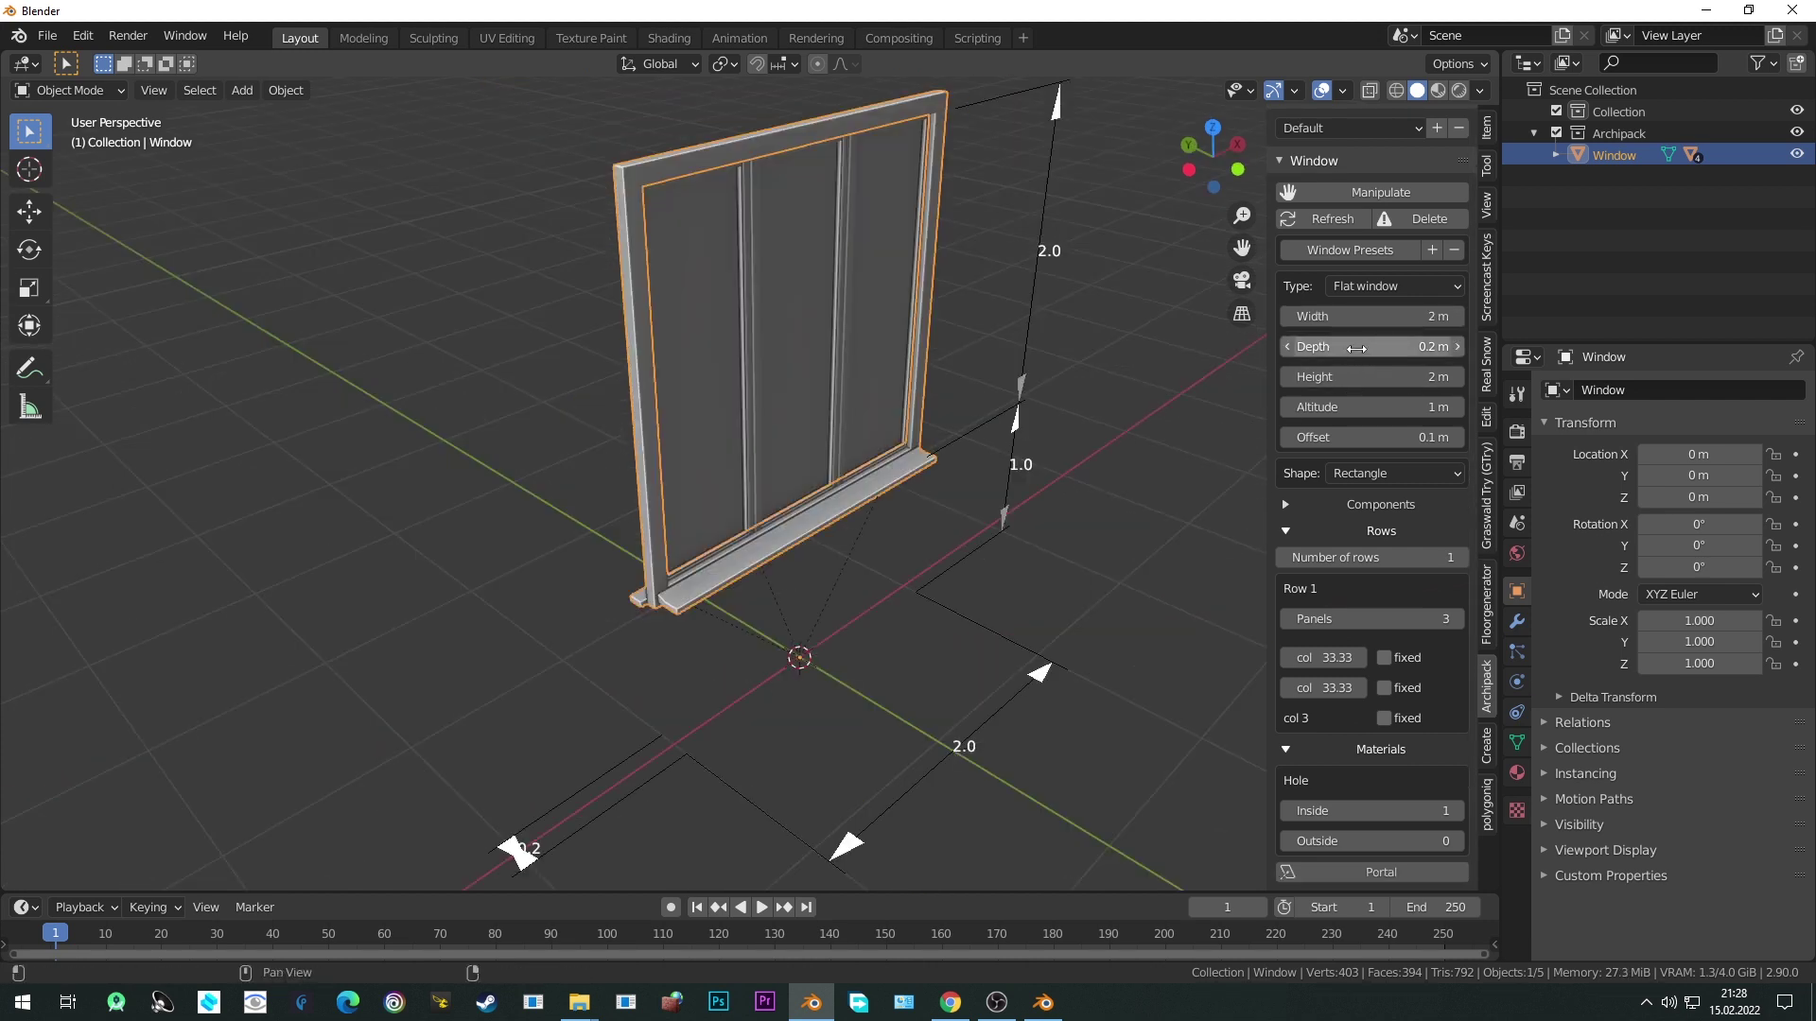
left_click_drag(1356, 347, 1310, 347)
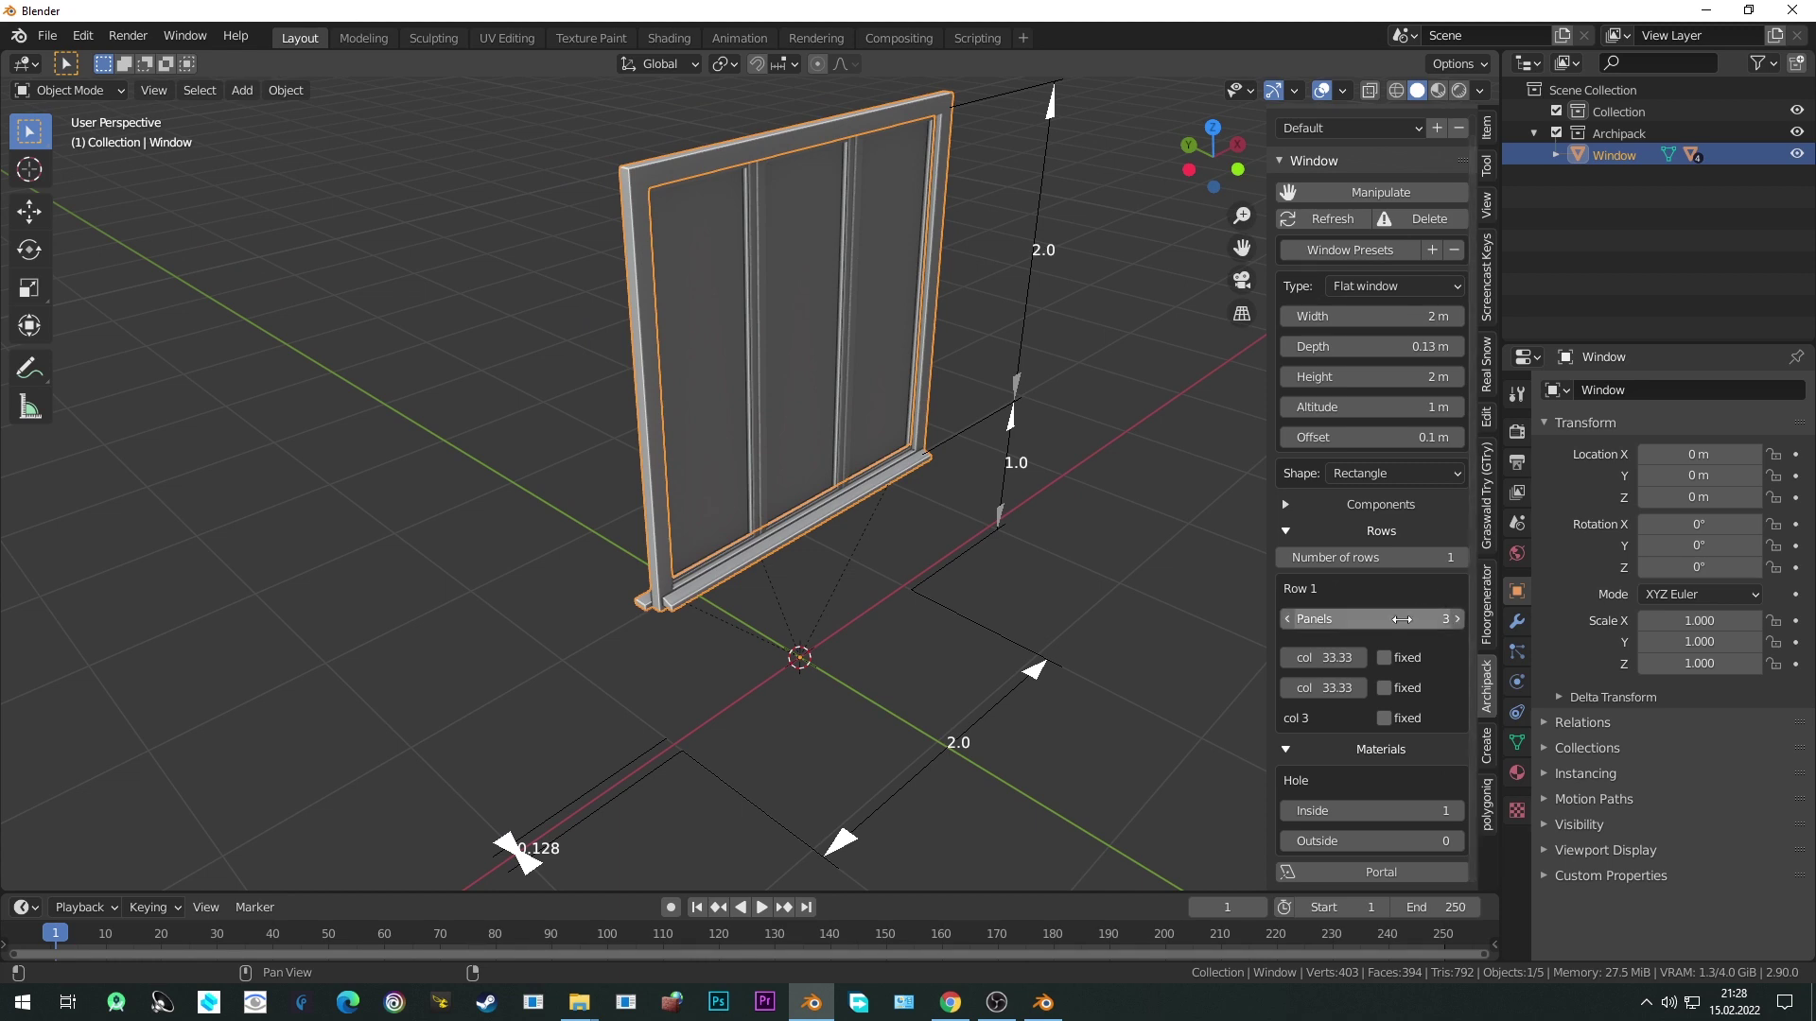
Place the 3D cursor beside the window and add an Archipack door there from the 160x200 dual preset.
middle_click_drag(878, 555, 874, 416)
left_click(837, 423)
key("shift+a")
mouse_move(751, 372)
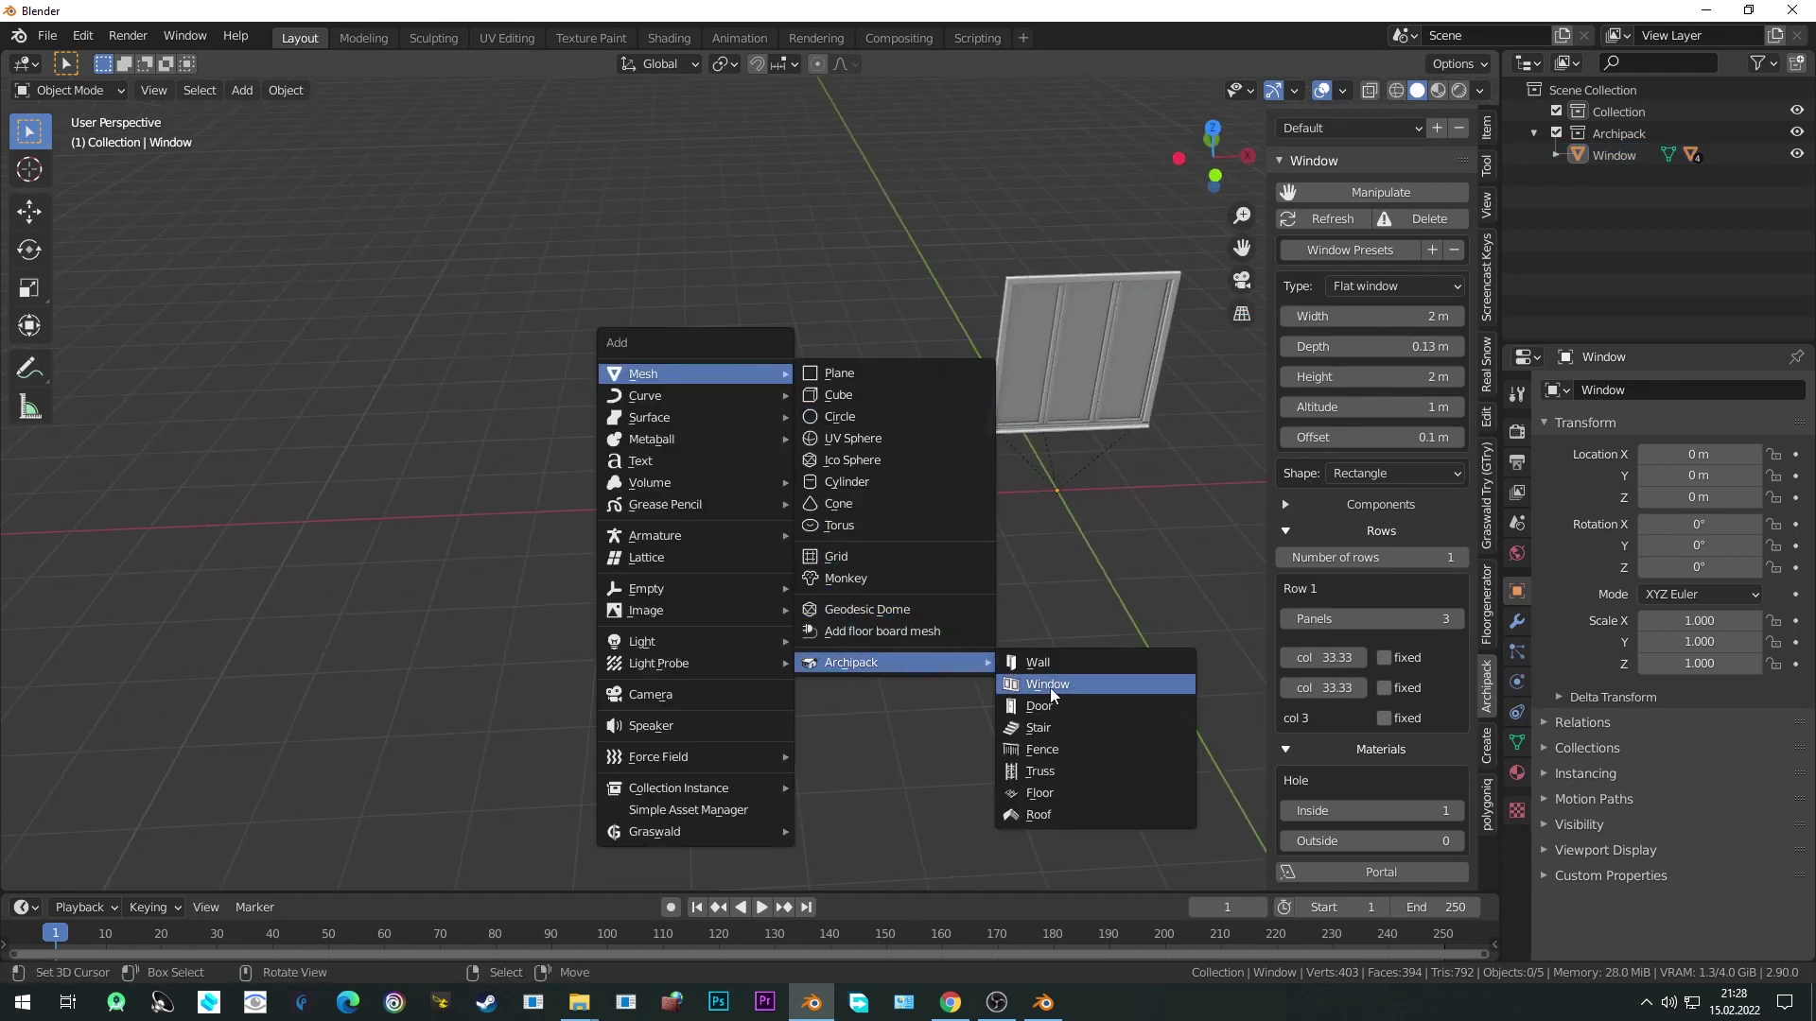
left_click(1048, 685)
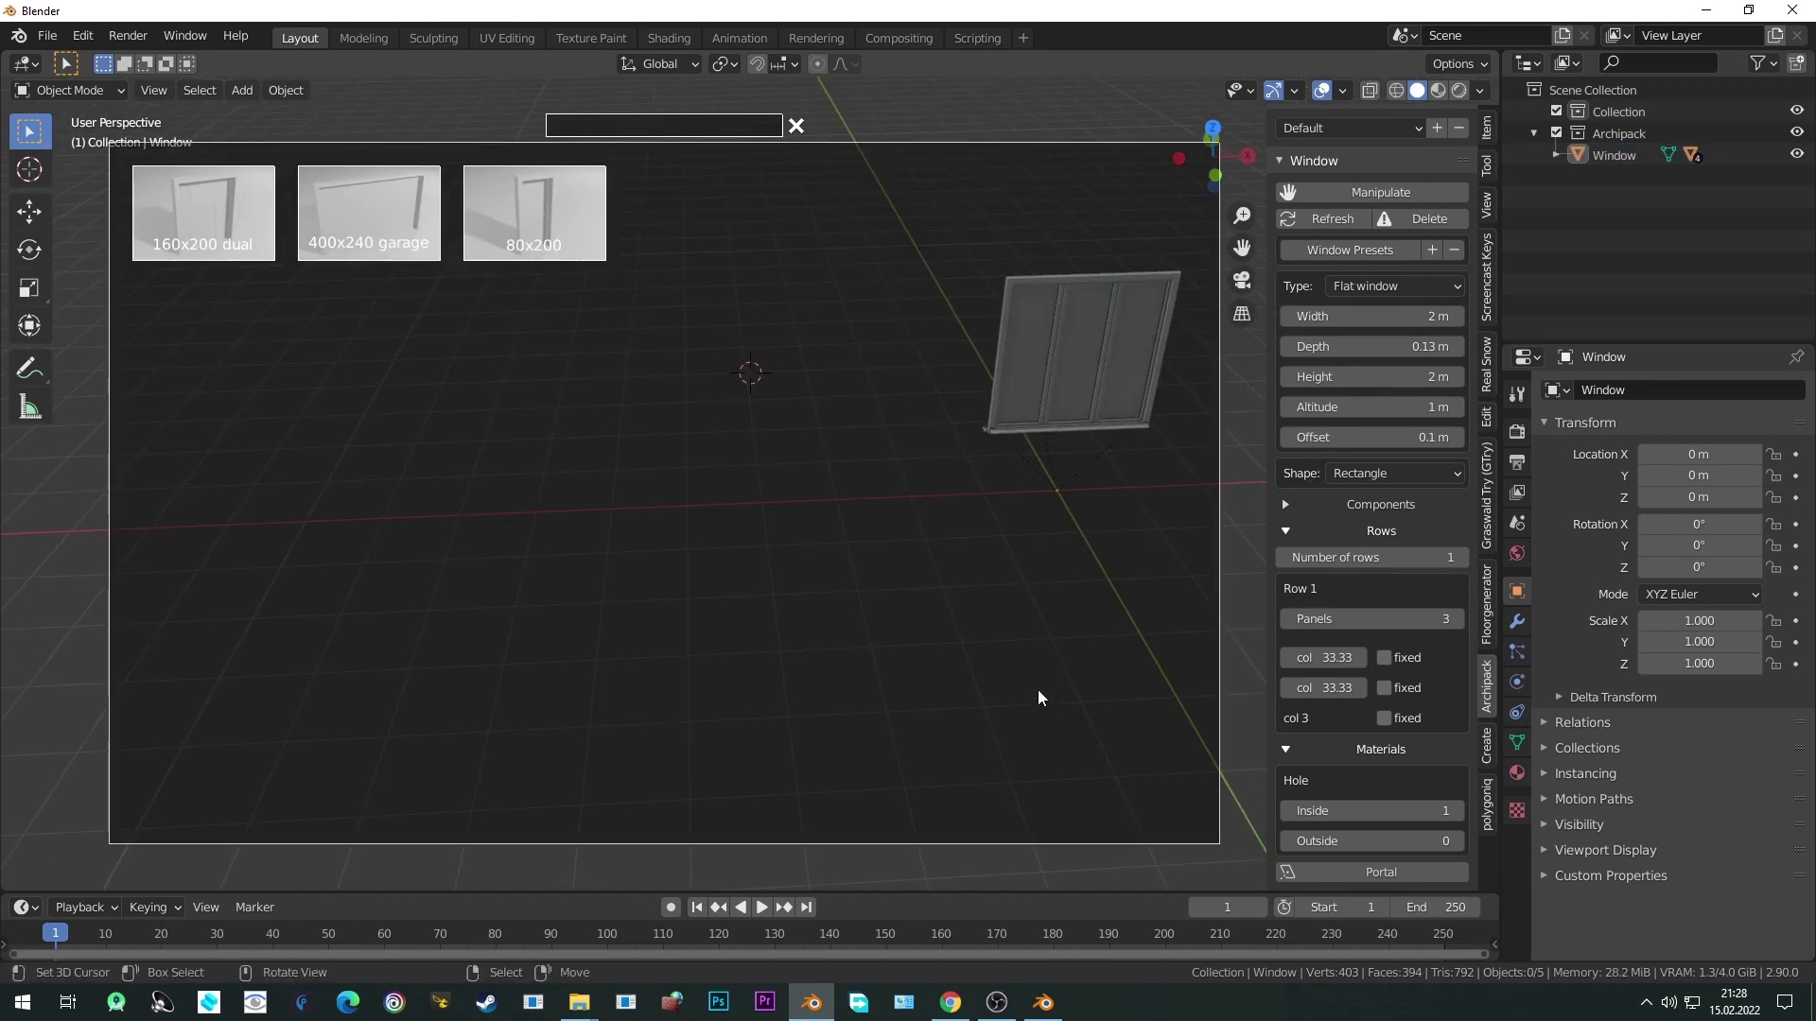
left_click(219, 233)
scroll(842, 505, "up", 3)
middle_click_drag(843, 261, 1014, 573)
scroll(1394, 503, "down", 1)
scroll(1369, 628, "up", 1)
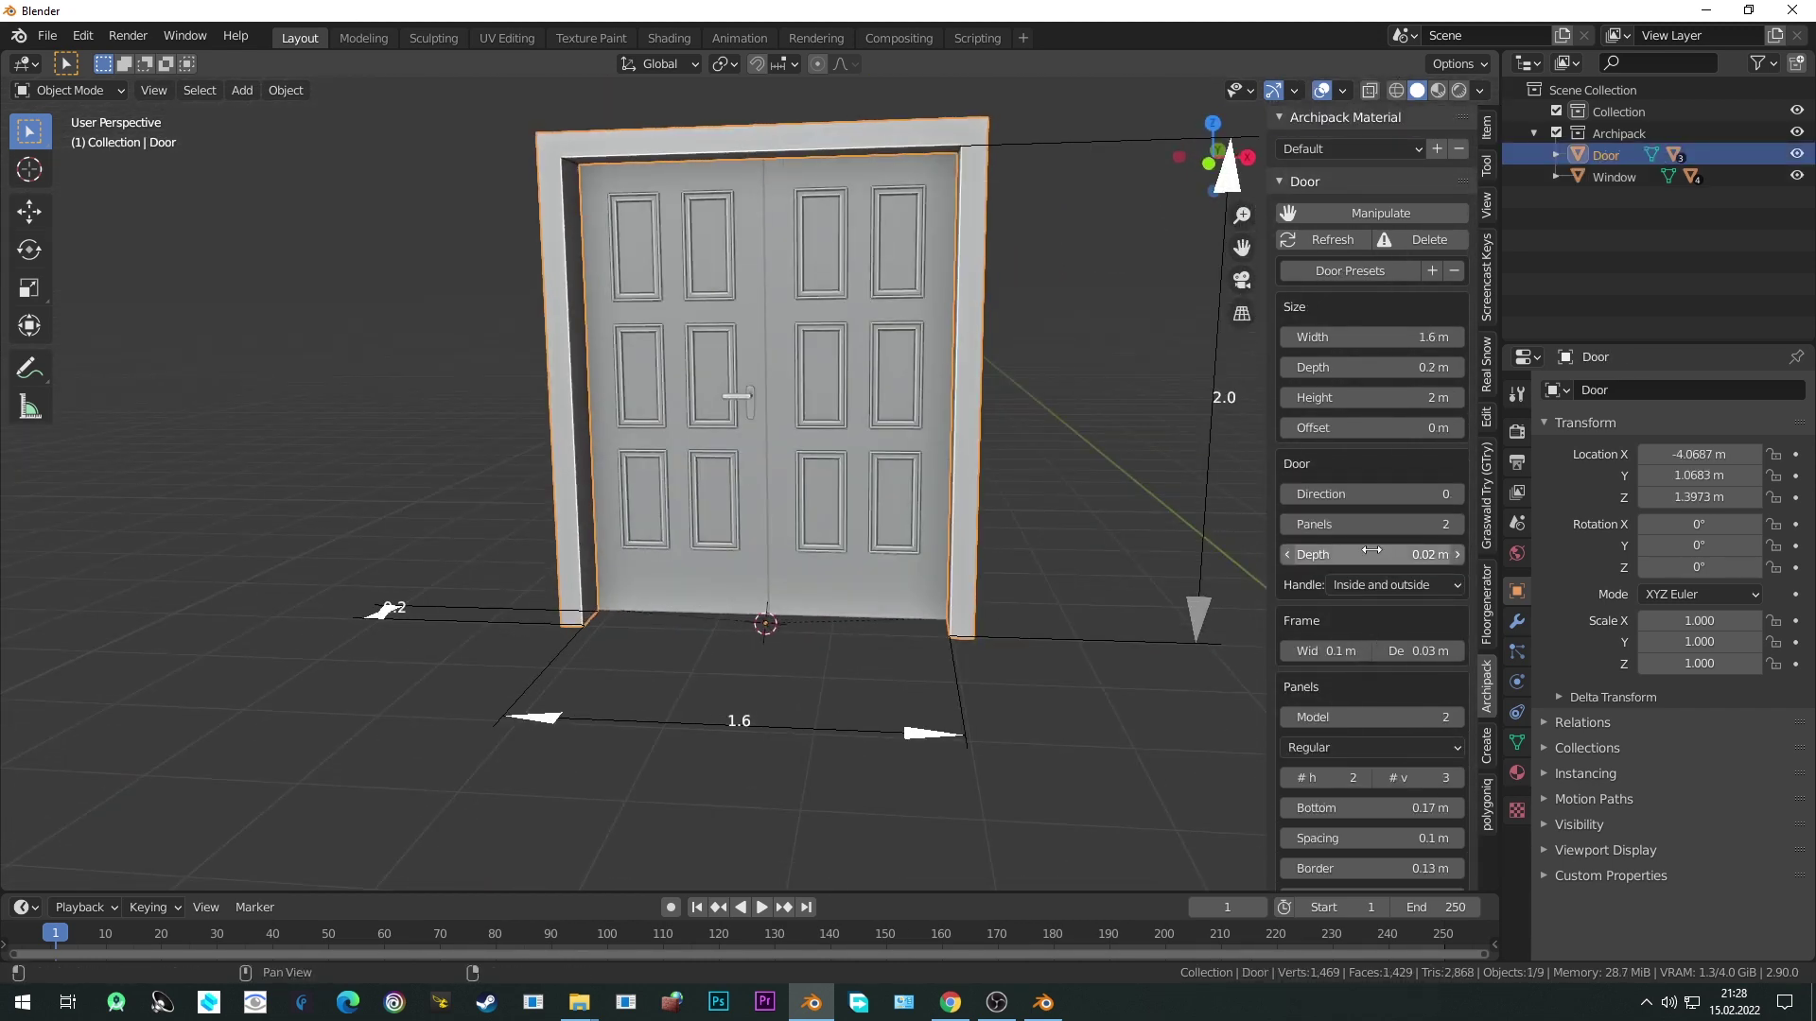
Set the door's panel model to 3.
left_click(1325, 719)
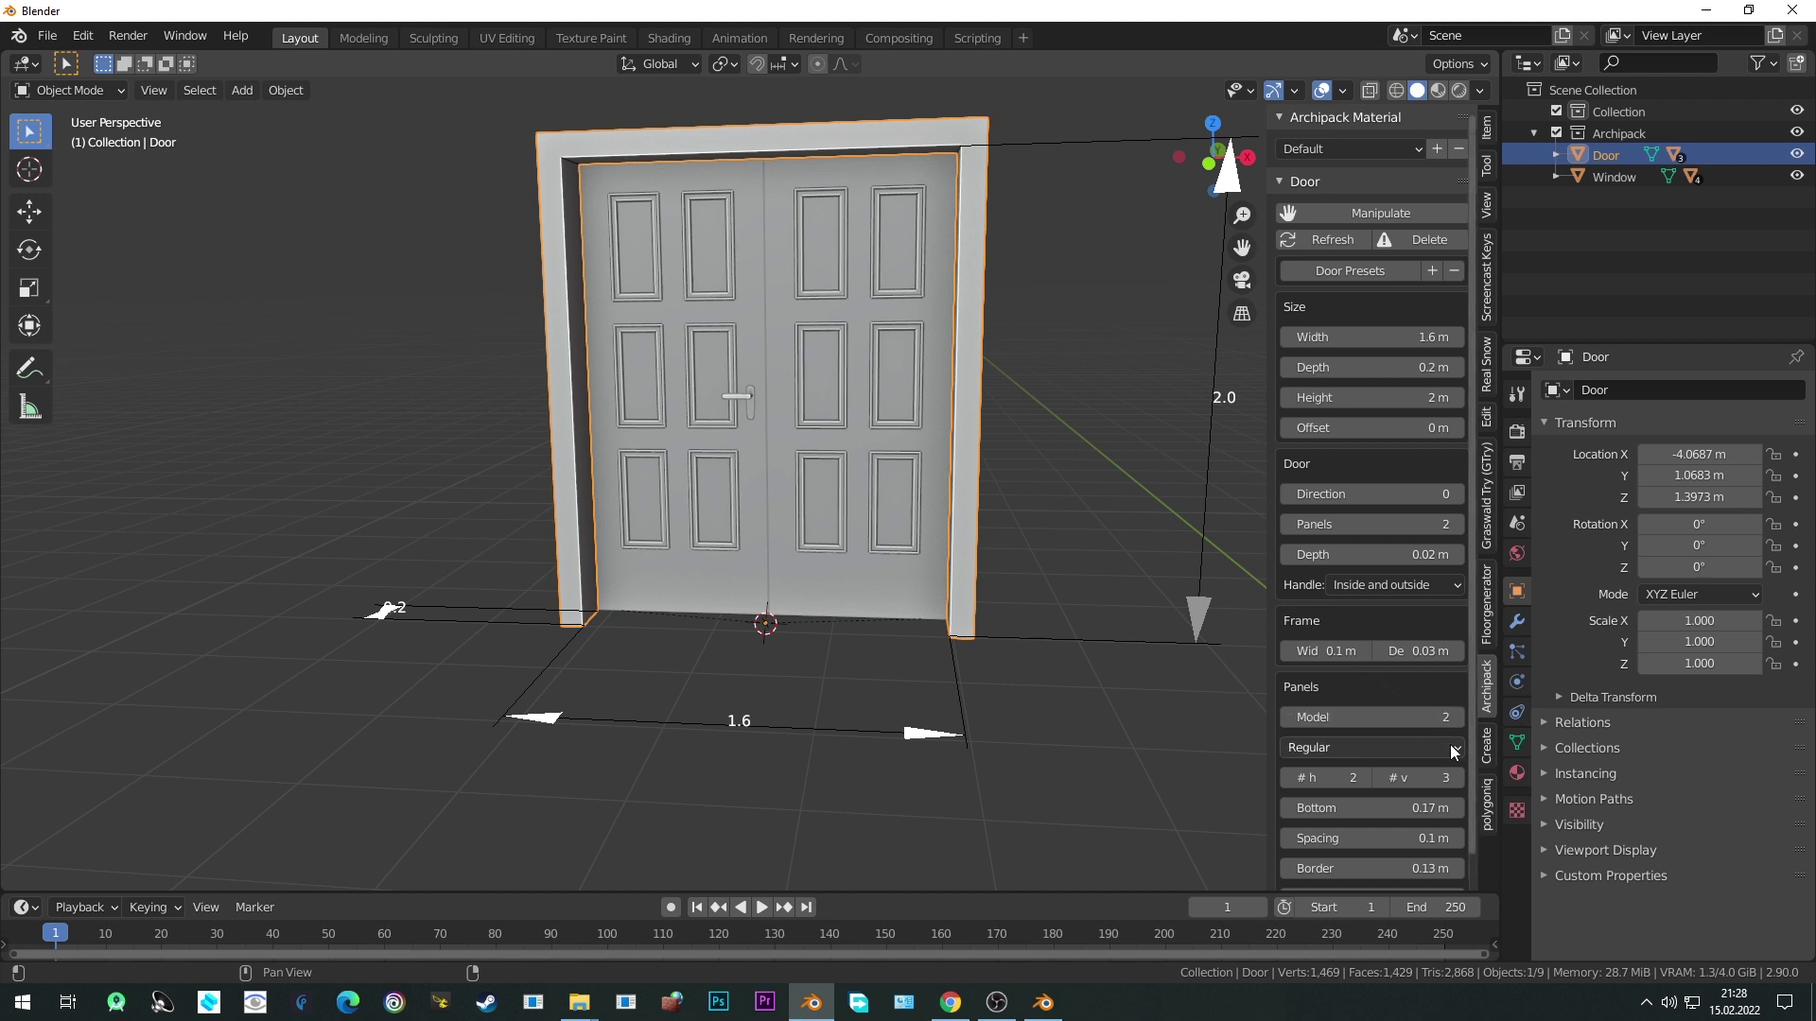
left_click(1456, 717)
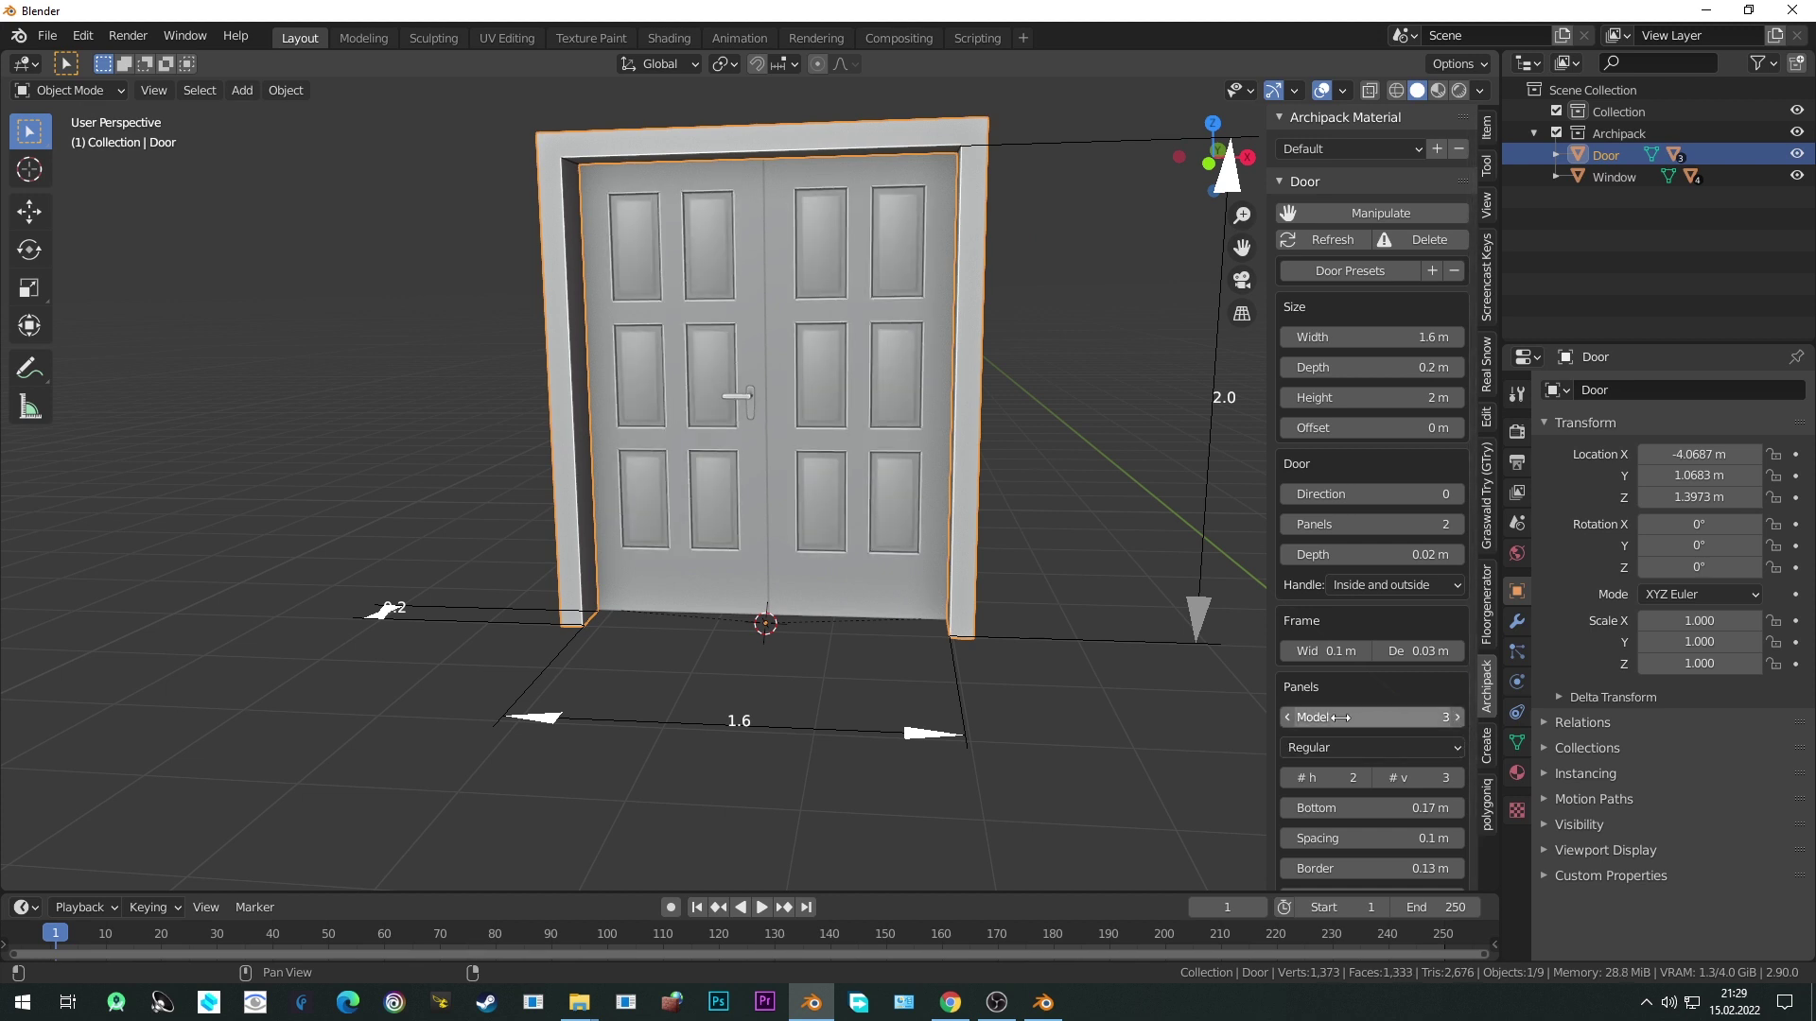
Cycle the door's panel model down to 1 and settle on model 2.
left_click(1288, 717)
left_click(1288, 717)
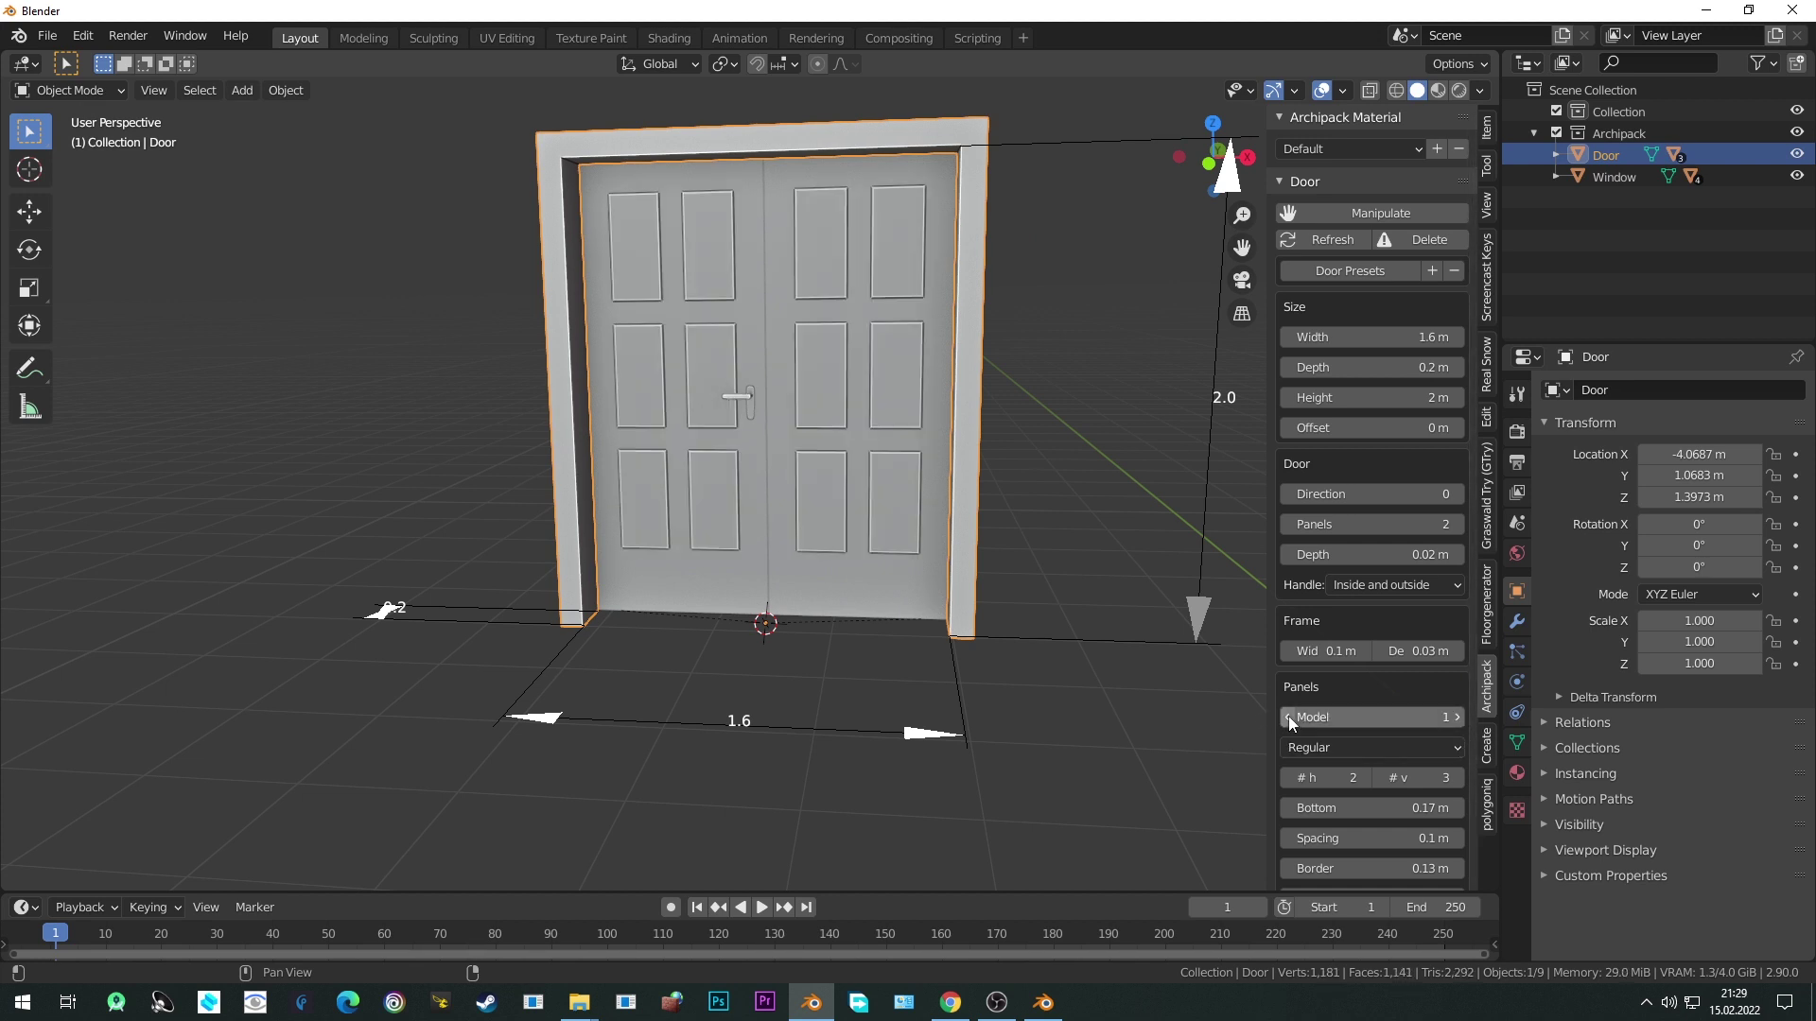
left_click(1462, 712)
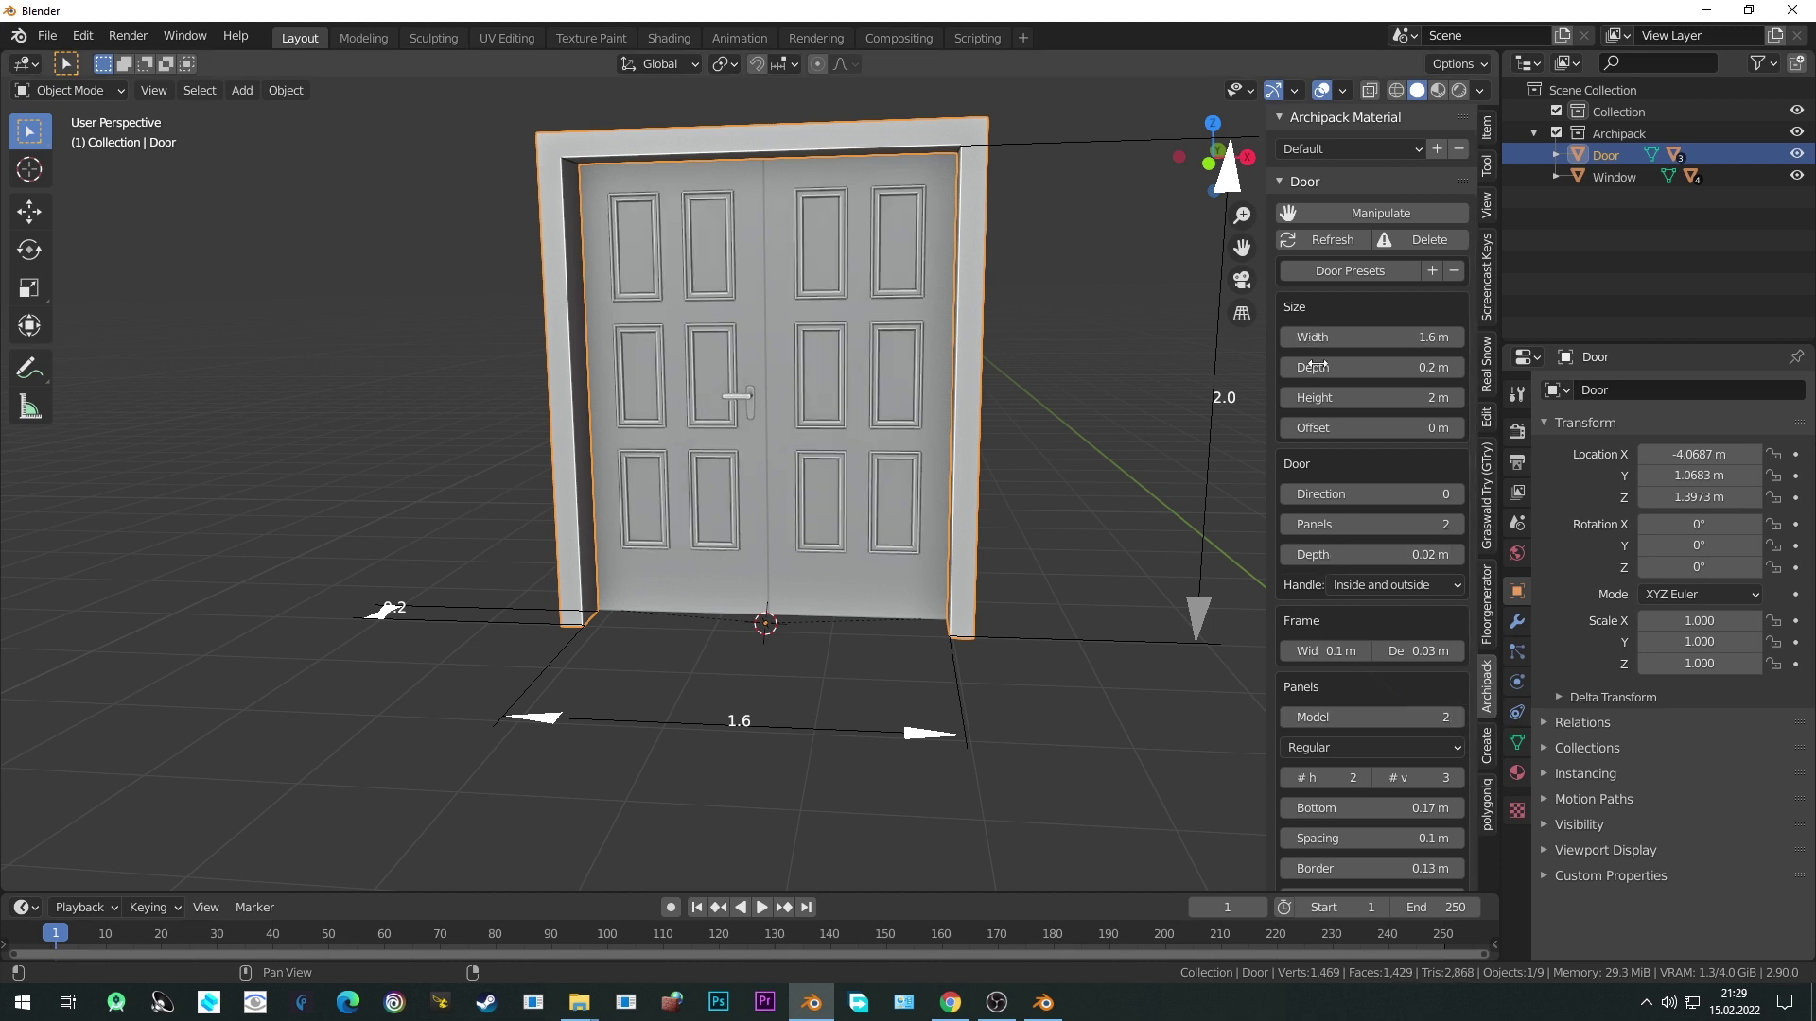
Set the door's height to 3 m and its width to 2 m.
left_click(1407, 398)
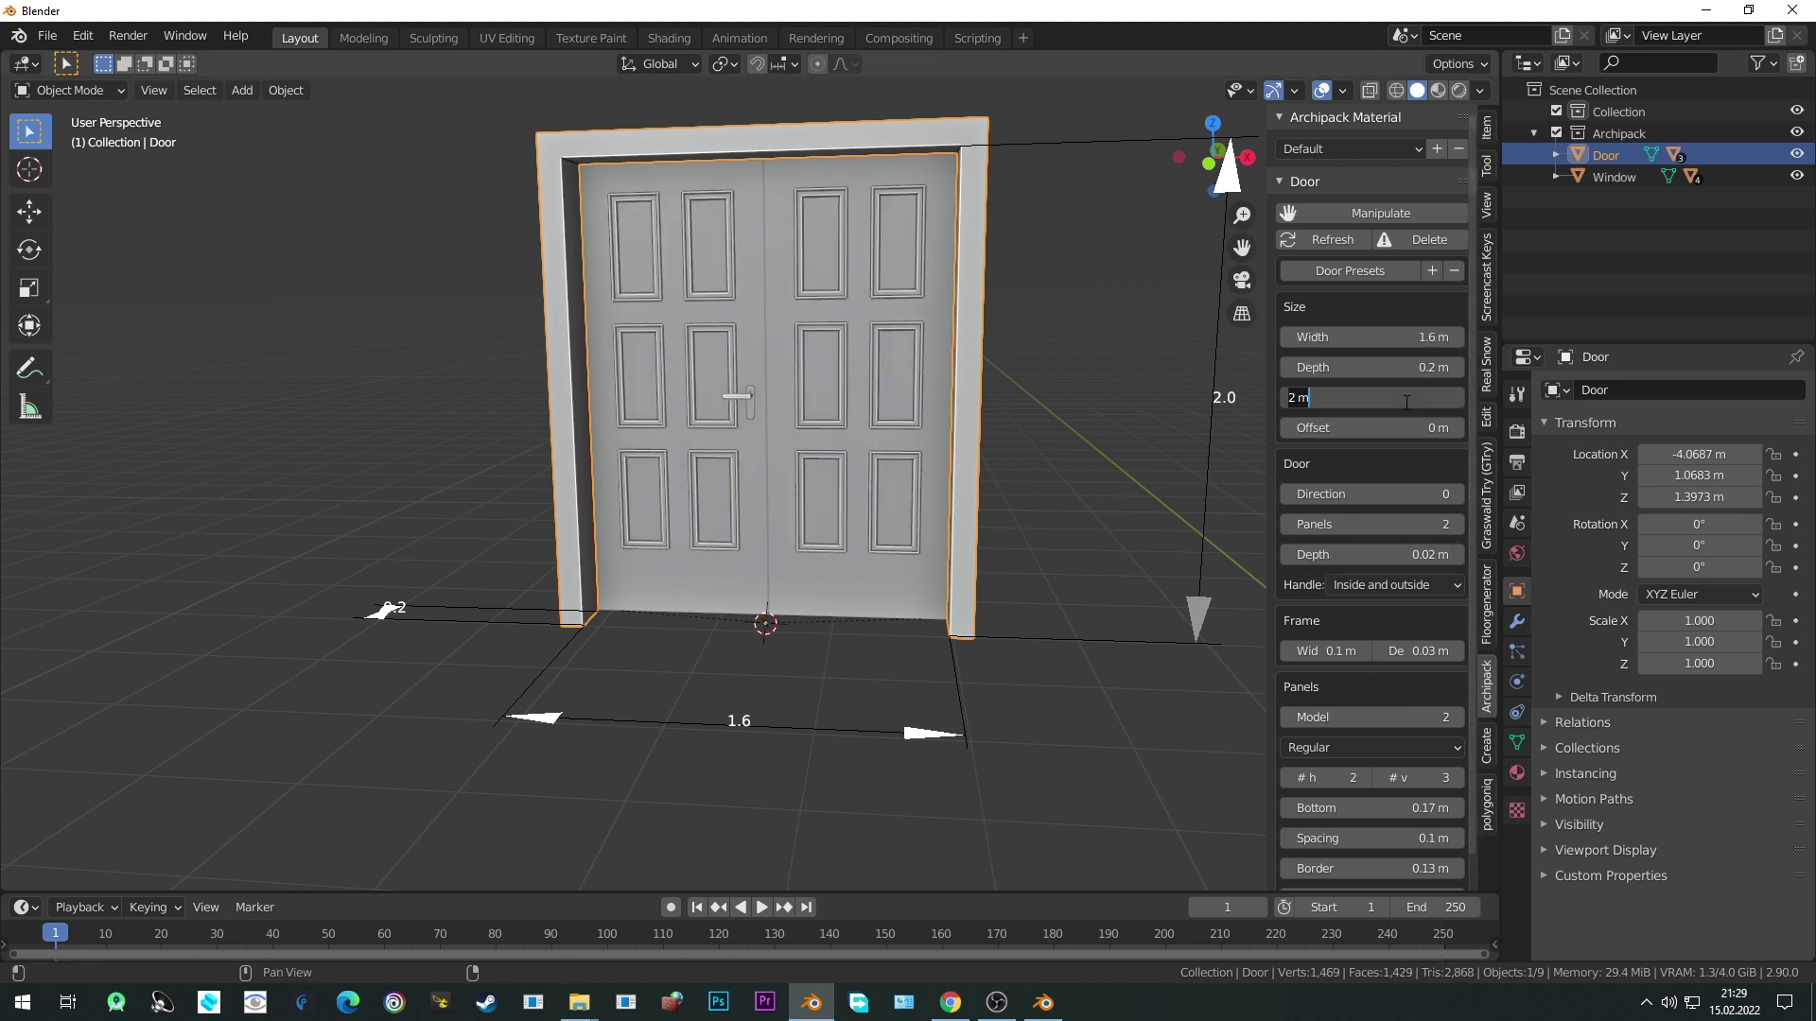
type("3")
key("Return")
scroll(688, 559, "down", 3)
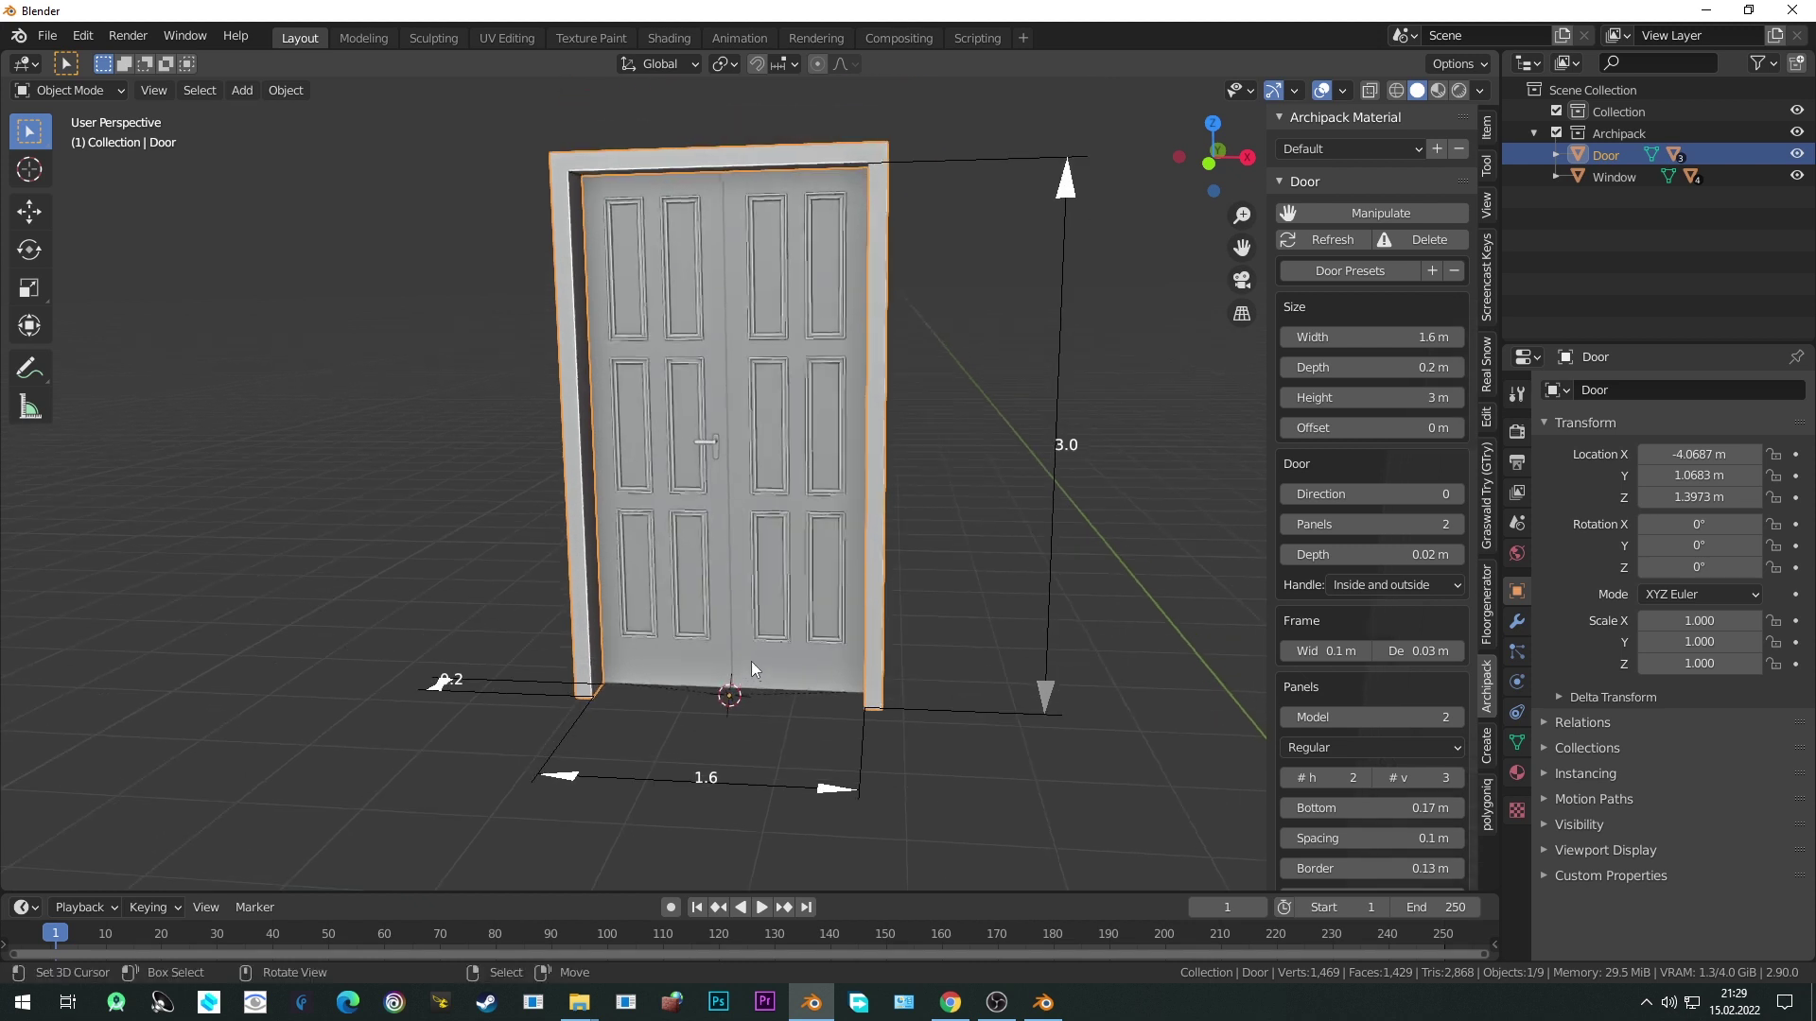
scroll(751, 669, "up", 1)
left_click_drag(1366, 338, 1393, 343)
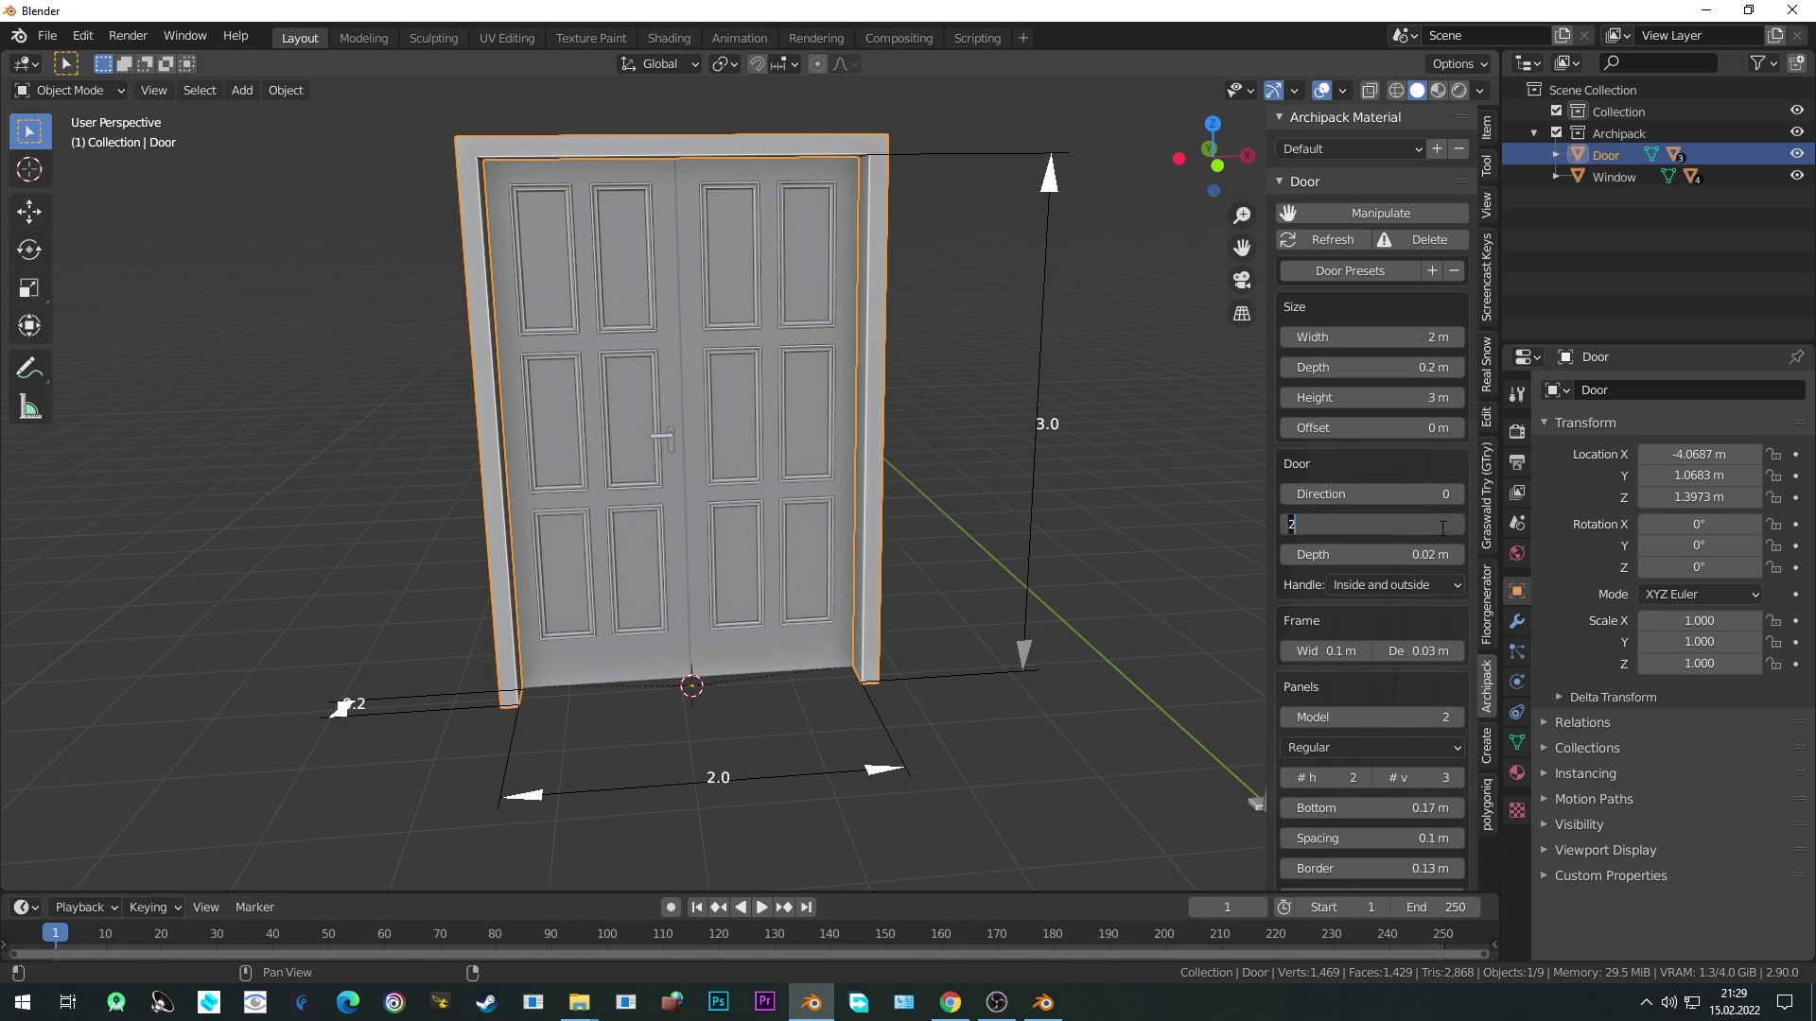
middle_click_drag(1074, 486, 785, 442)
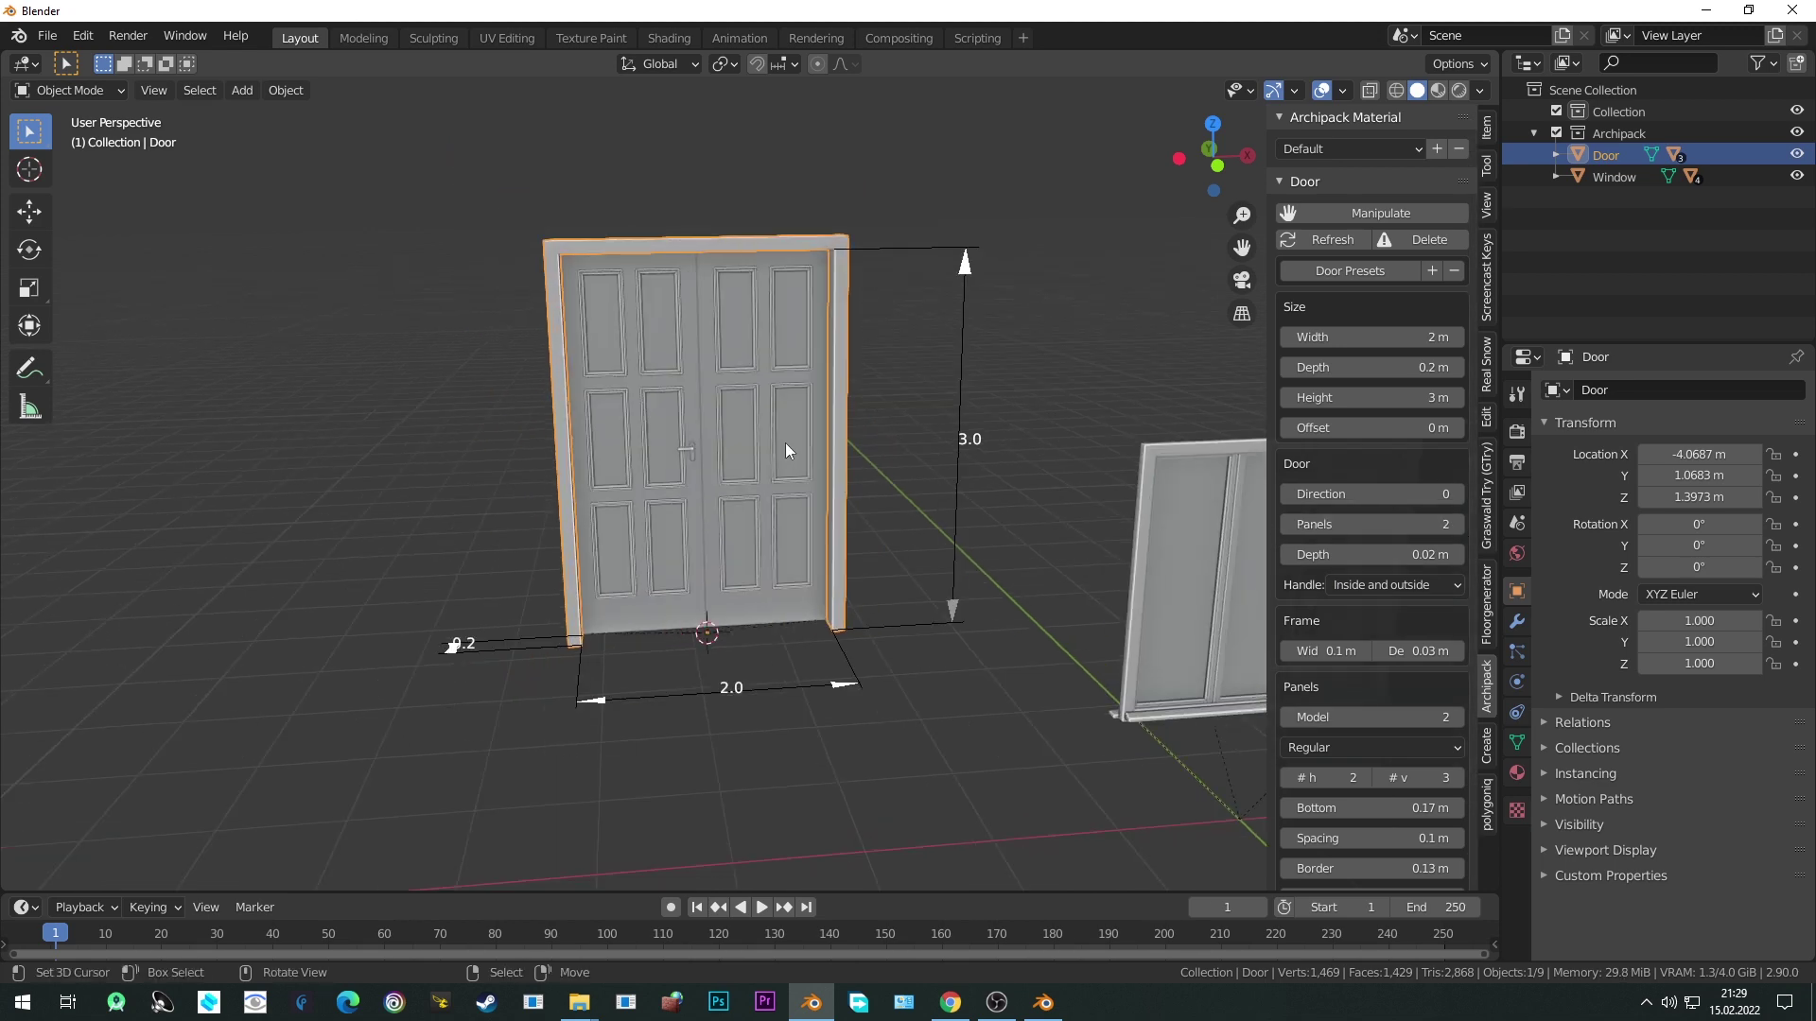
scroll(919, 458, "up", 2)
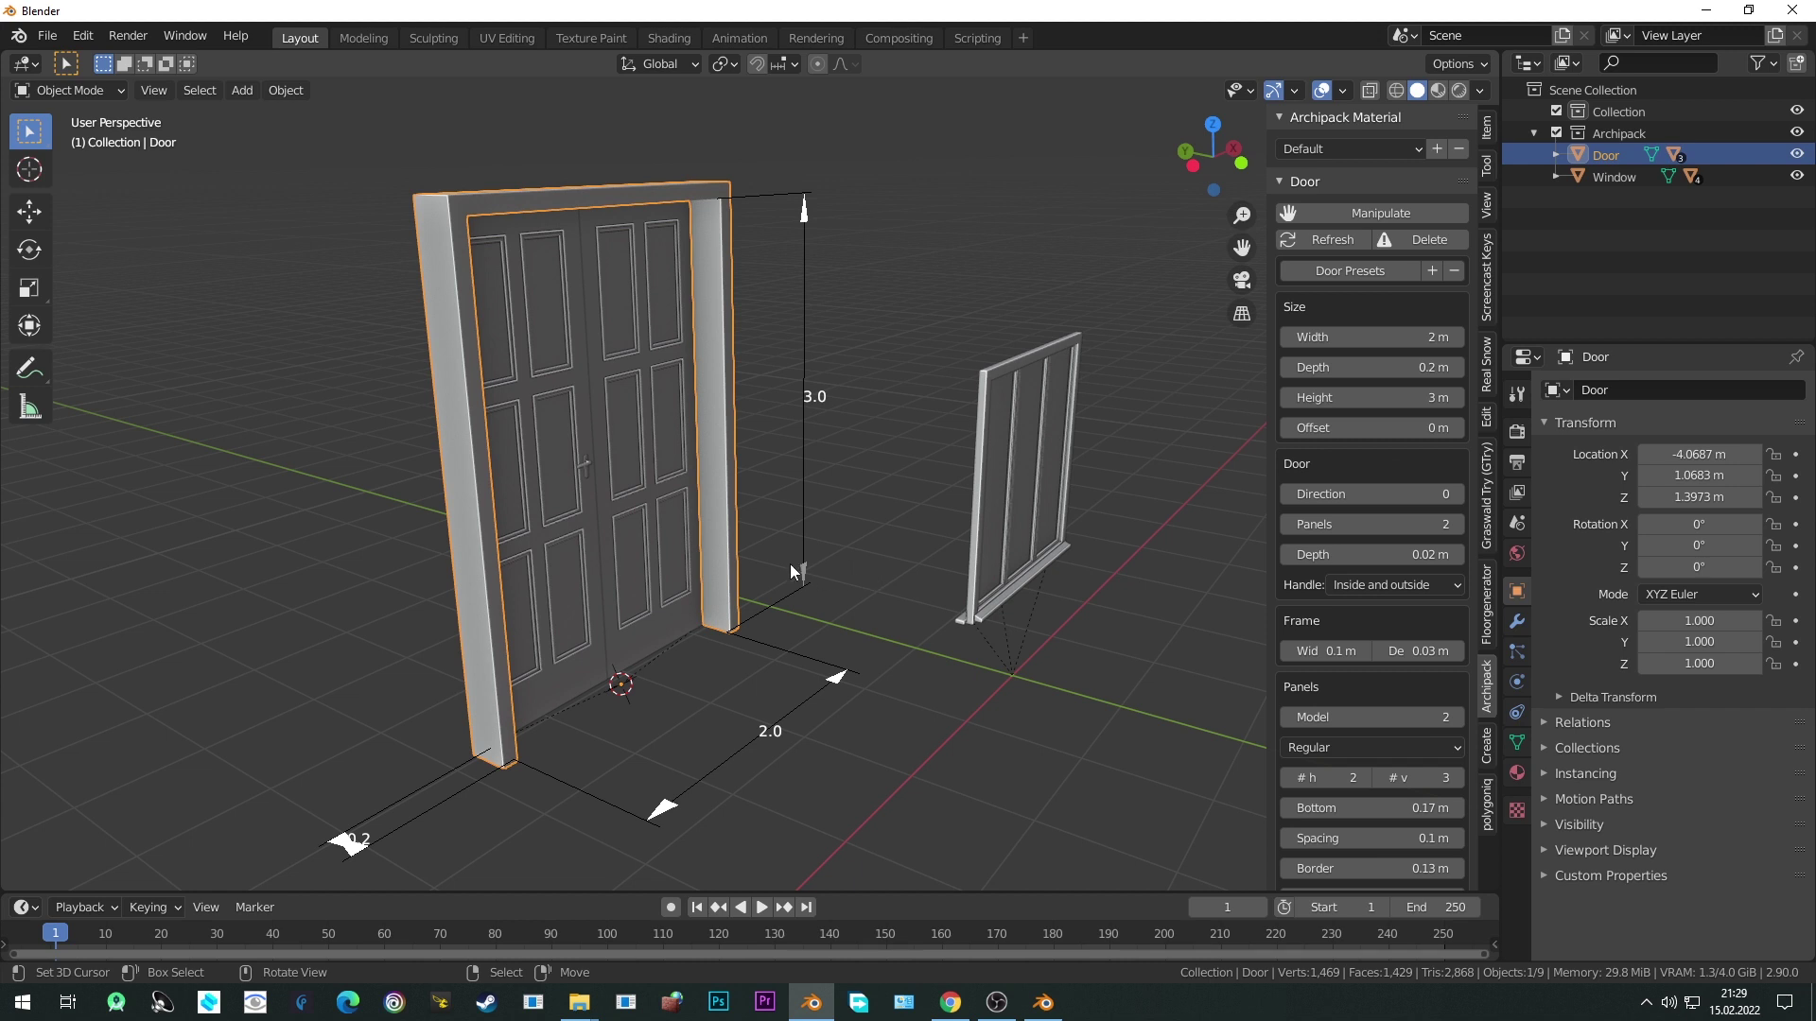
scroll(785, 563, "down", 4)
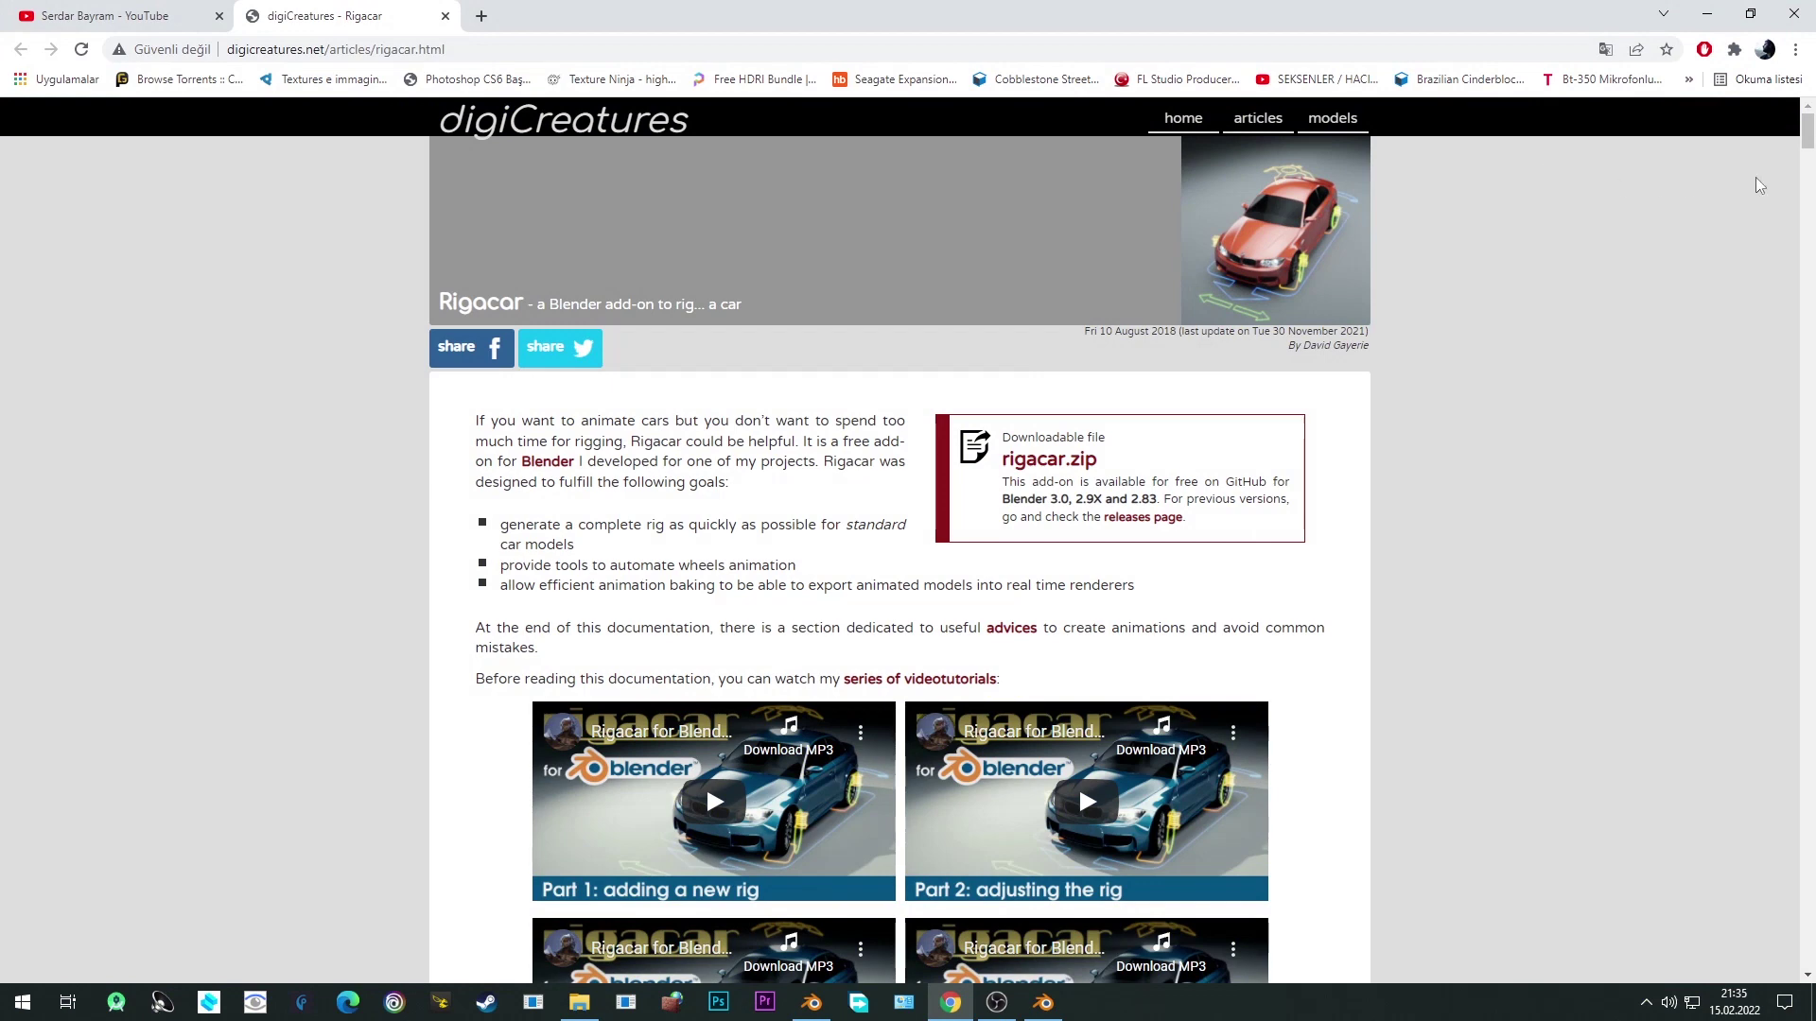
Read through the Rigacar article to its naming convention table and examine the wheel and wheelbrake suffixes.
scroll(1078, 577, "down", 1)
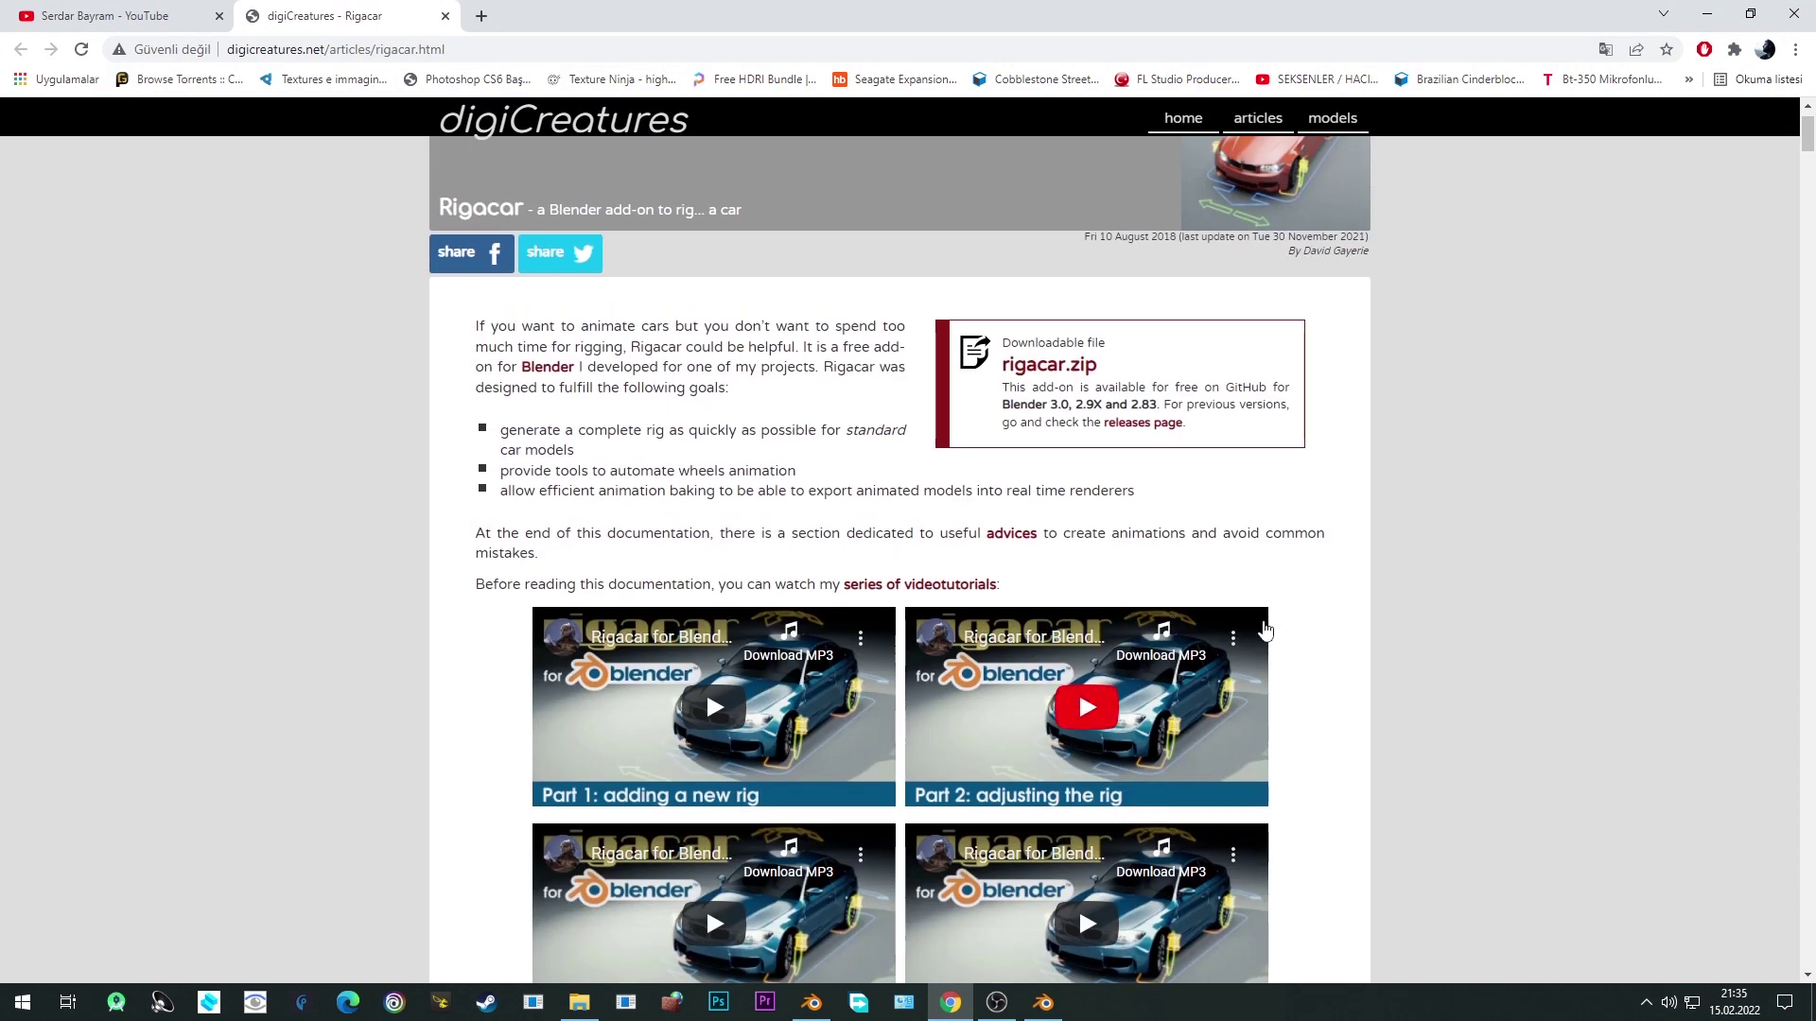
scroll(1727, 246, "up", 1)
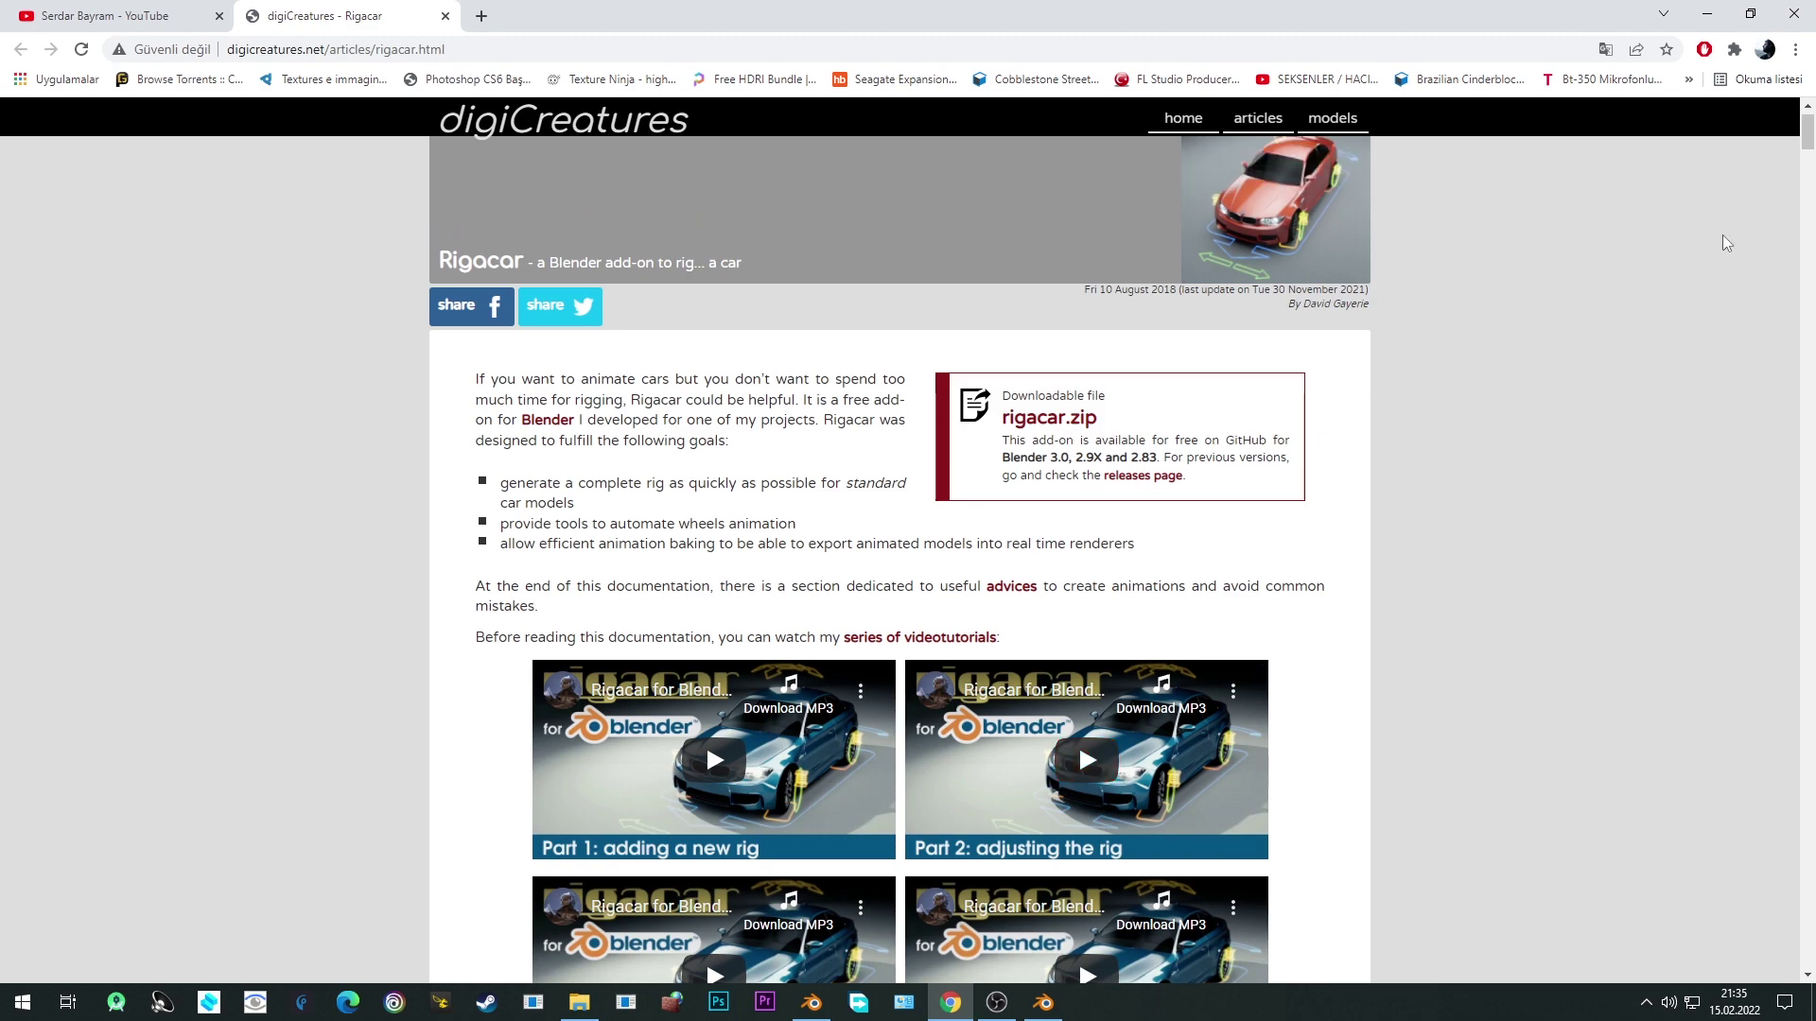
left_click_drag(1807, 132, 1808, 227)
scroll(917, 336, "up", 3)
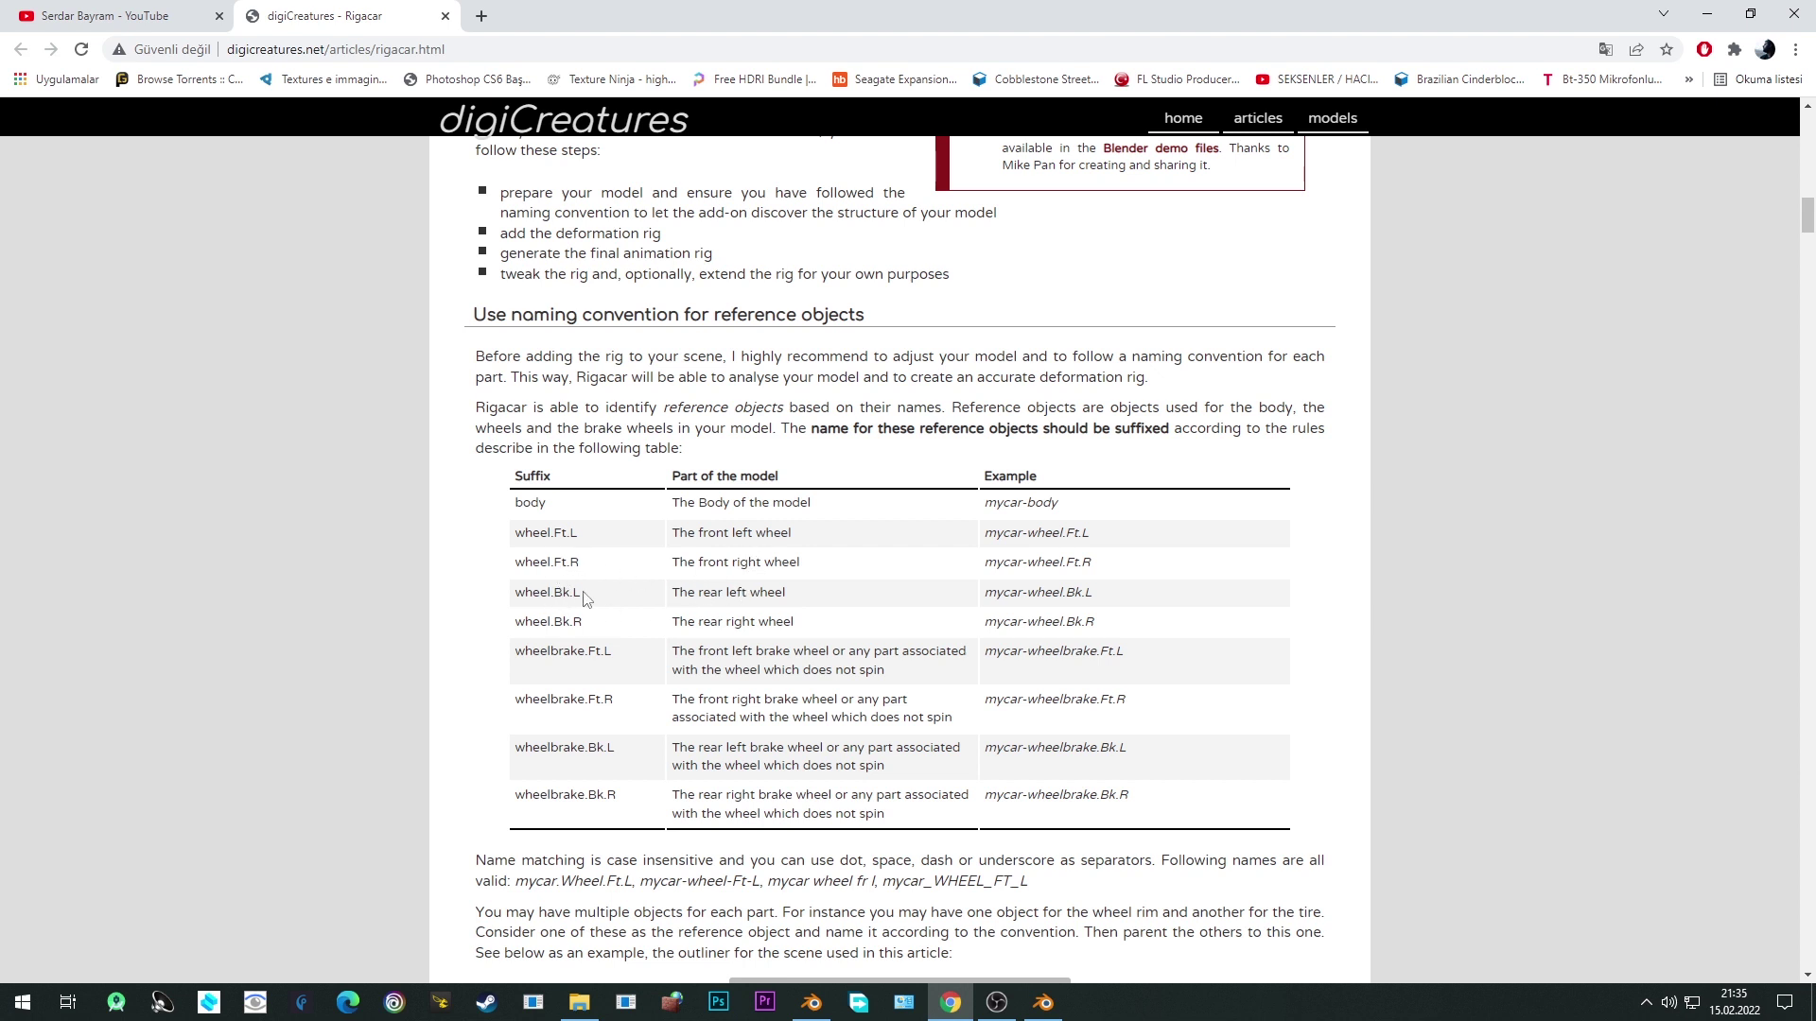
left_click_drag(584, 626, 629, 799)
left_click(610, 689)
left_click_drag(625, 654, 567, 654)
left_click(583, 700)
left_click(584, 739)
left_click(586, 795)
Switch to the Blender window with the car and check the names of the body and front left wheel objects.
left_click(1043, 1003)
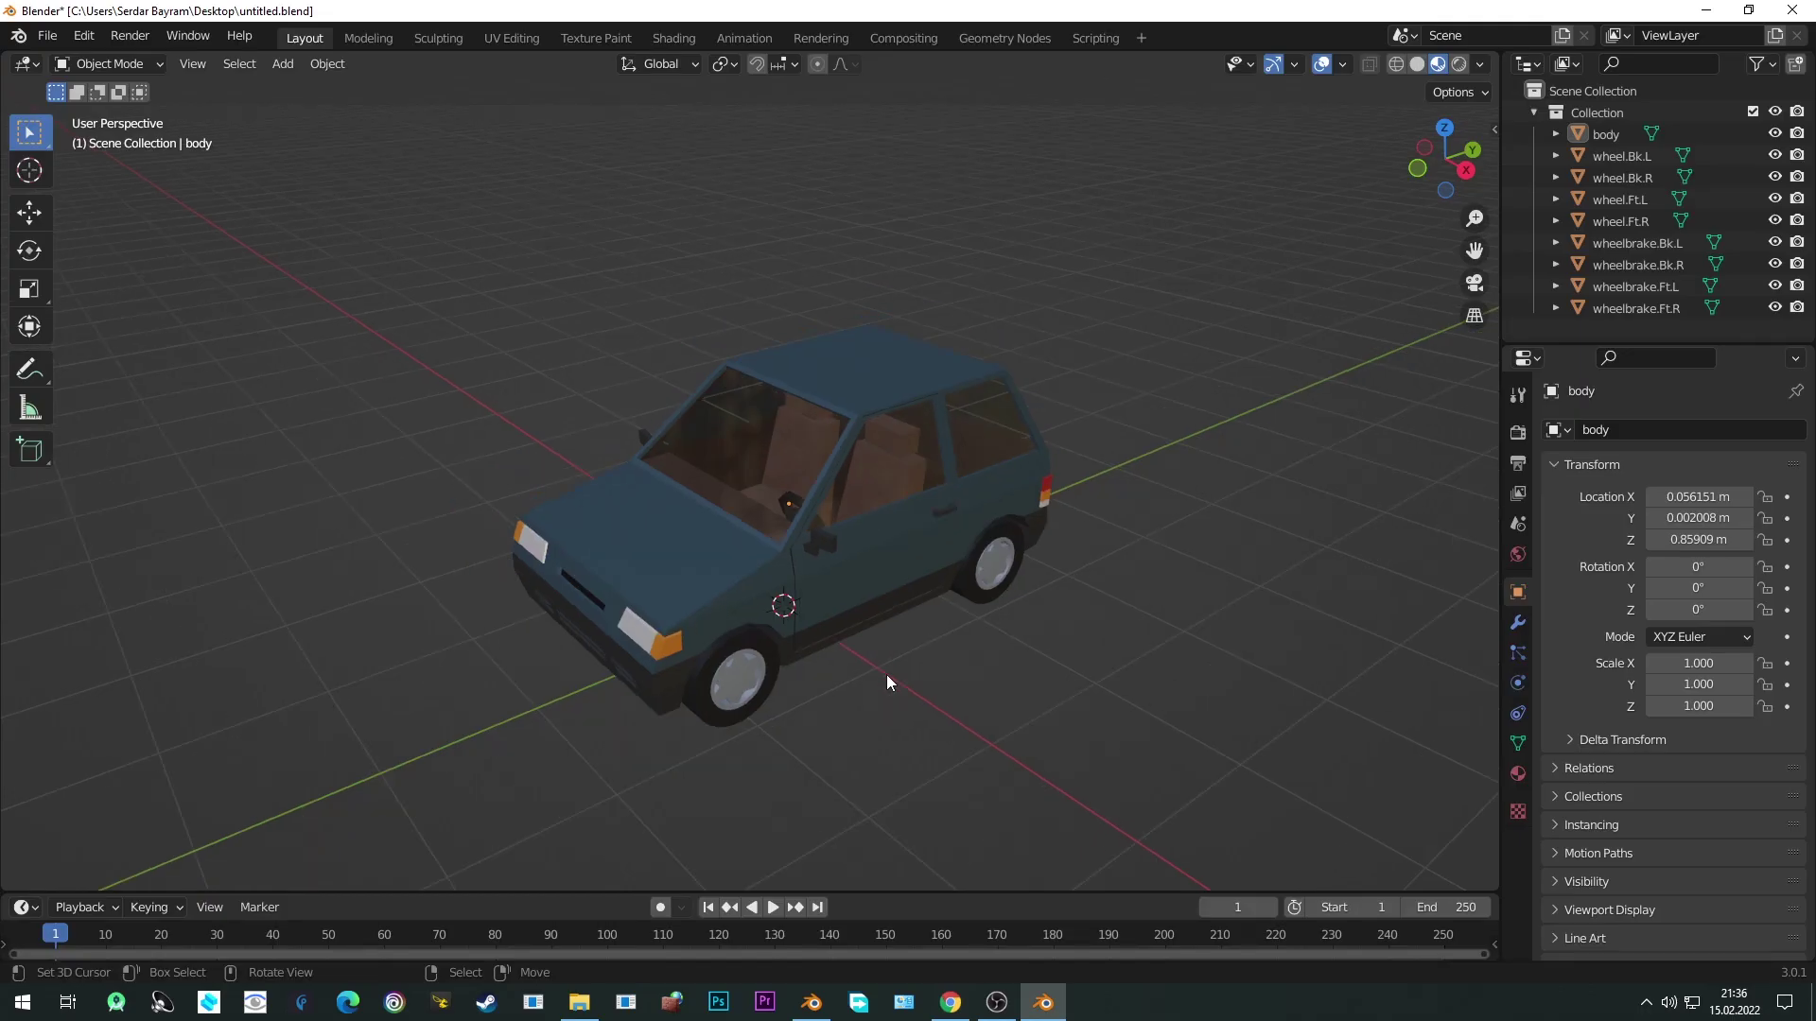
scroll(877, 655, "down", 4)
middle_click_drag(814, 599, 796, 558)
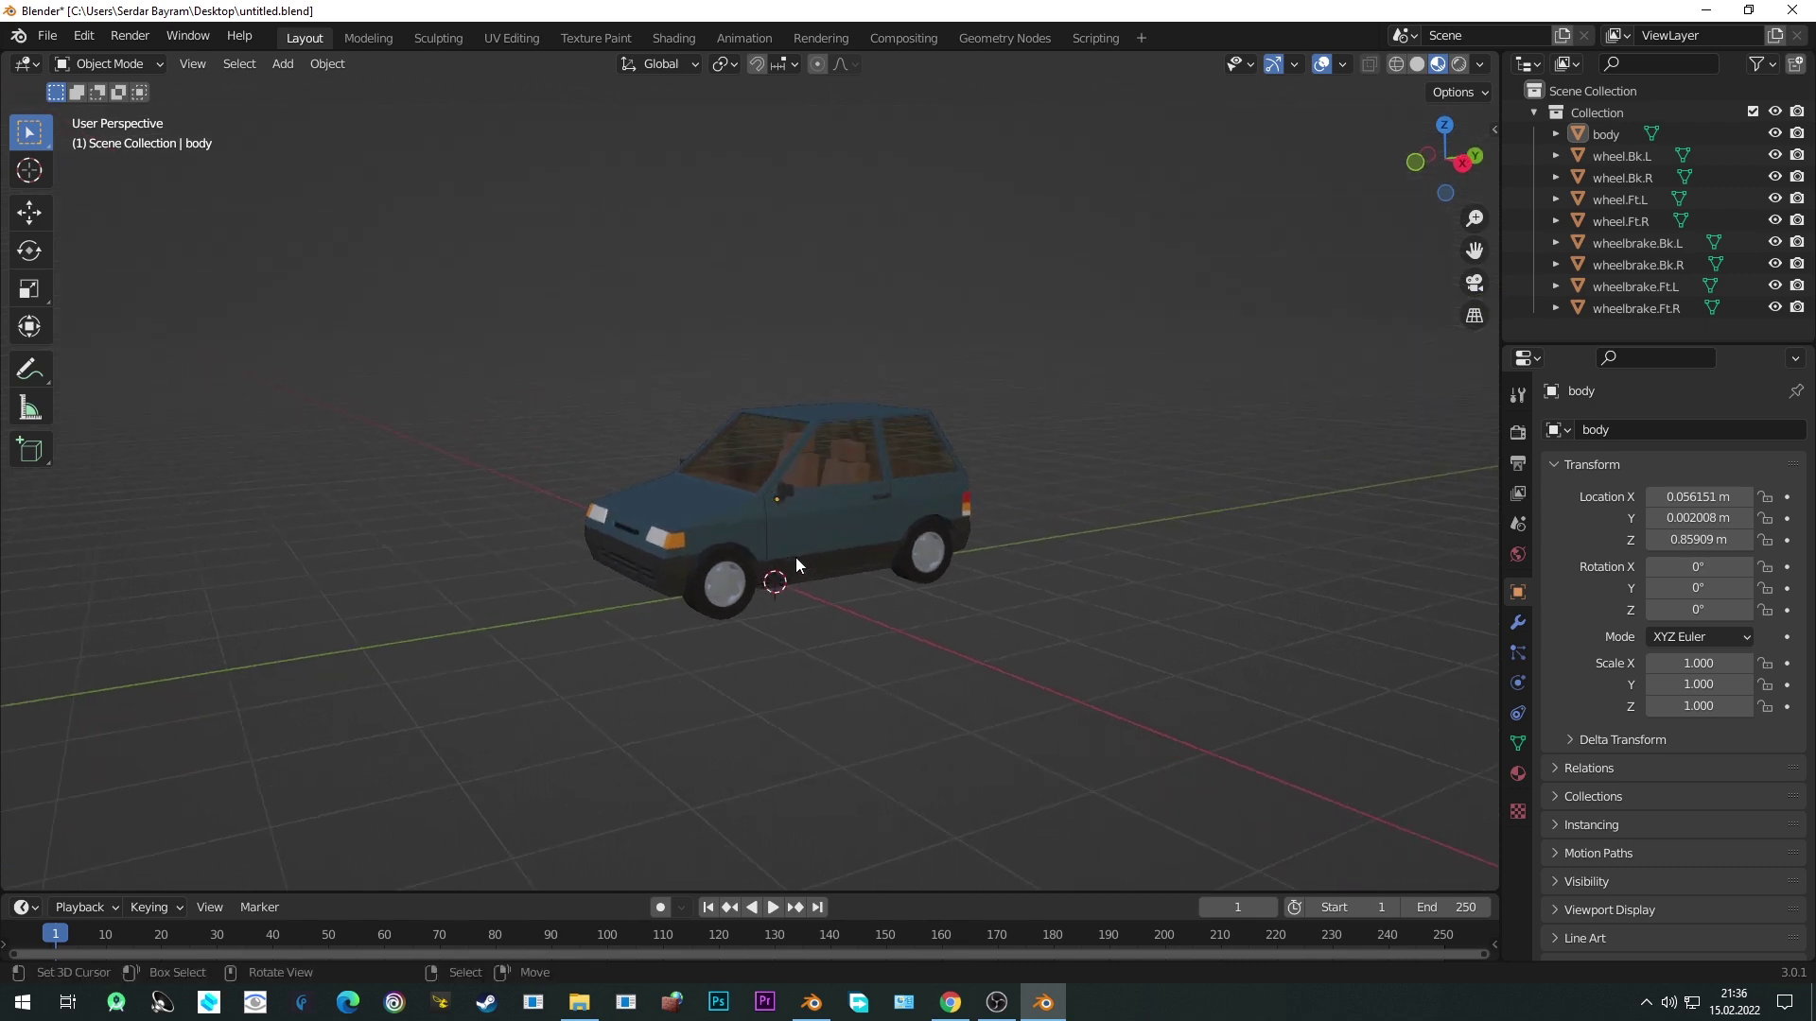
scroll(848, 490, "up", 4)
left_click(848, 489)
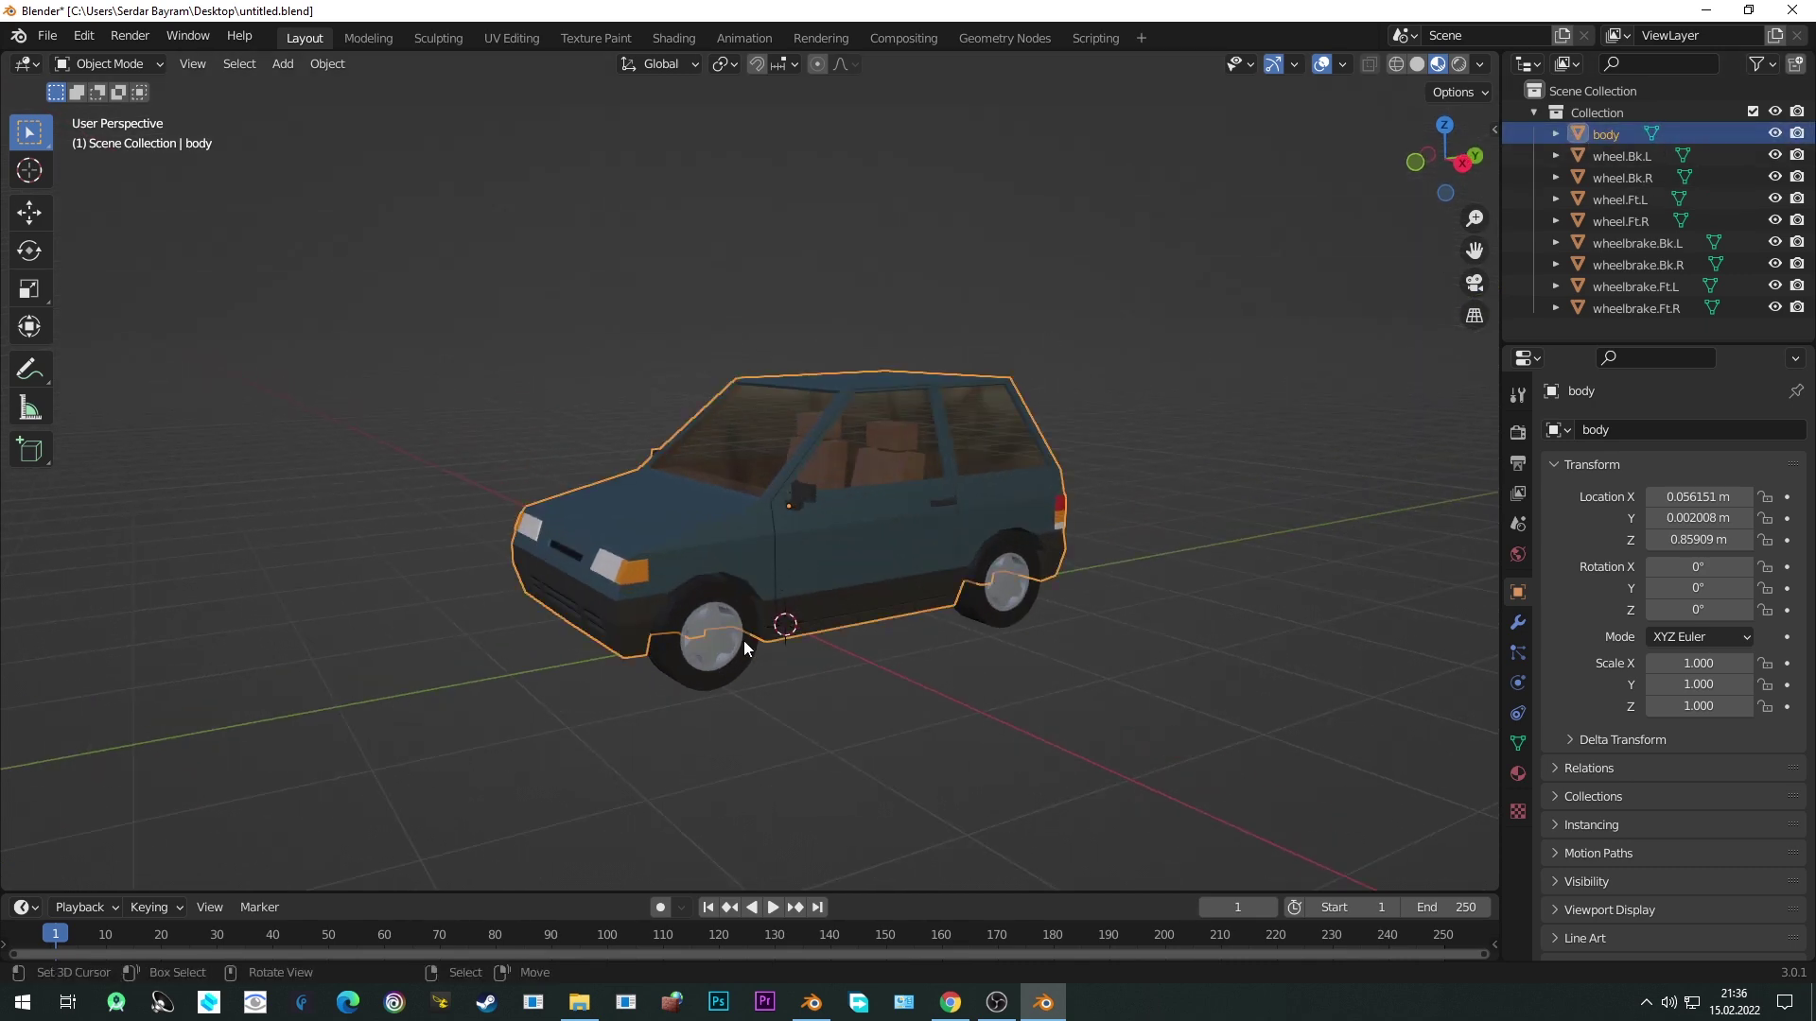
left_click(1619, 198)
Hide part of the car to inspect the objects behind it, and unhide and deselect everything.
middle_click_drag(836, 465, 848, 698)
left_click(616, 547)
key("h")
left_click(845, 613)
scroll(860, 615, "down", 5)
key("alt+h")
scroll(817, 526, "up", 2)
left_click(817, 527)
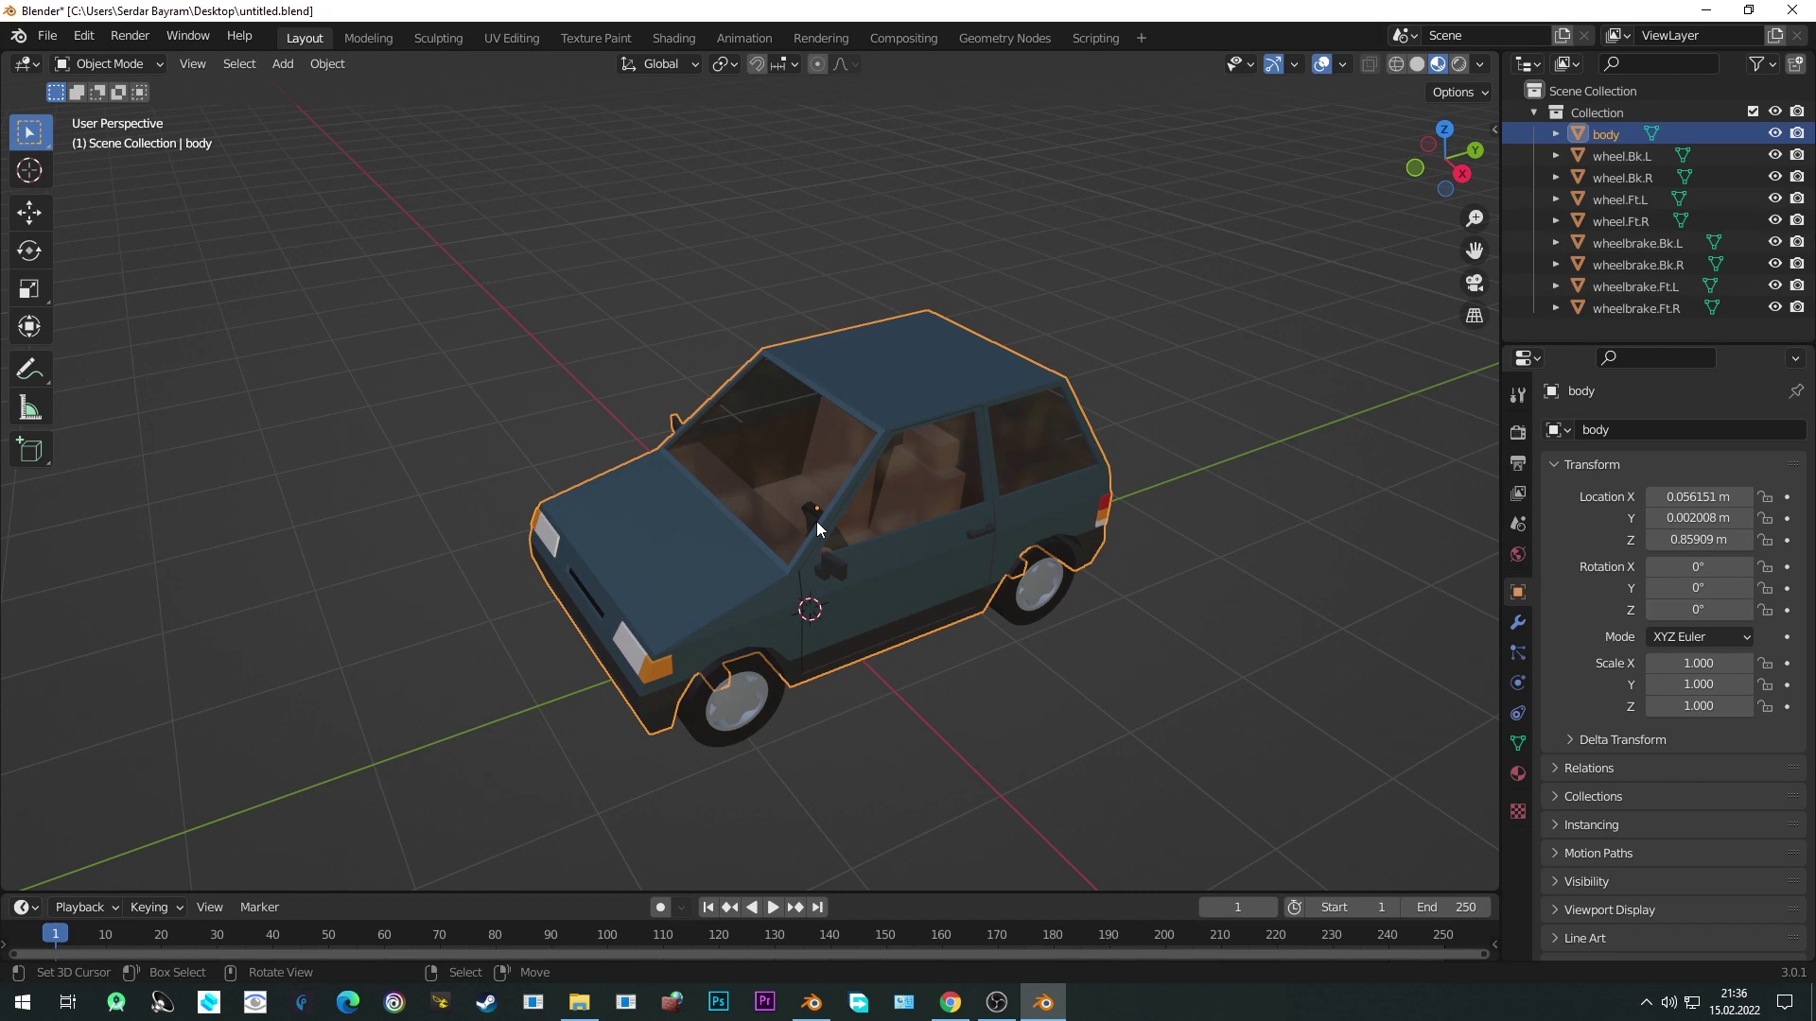
middle_click_drag(811, 527, 796, 582)
key("alt+a")
Show the transform values in the sidebar and apply the scale of the car body.
key("n")
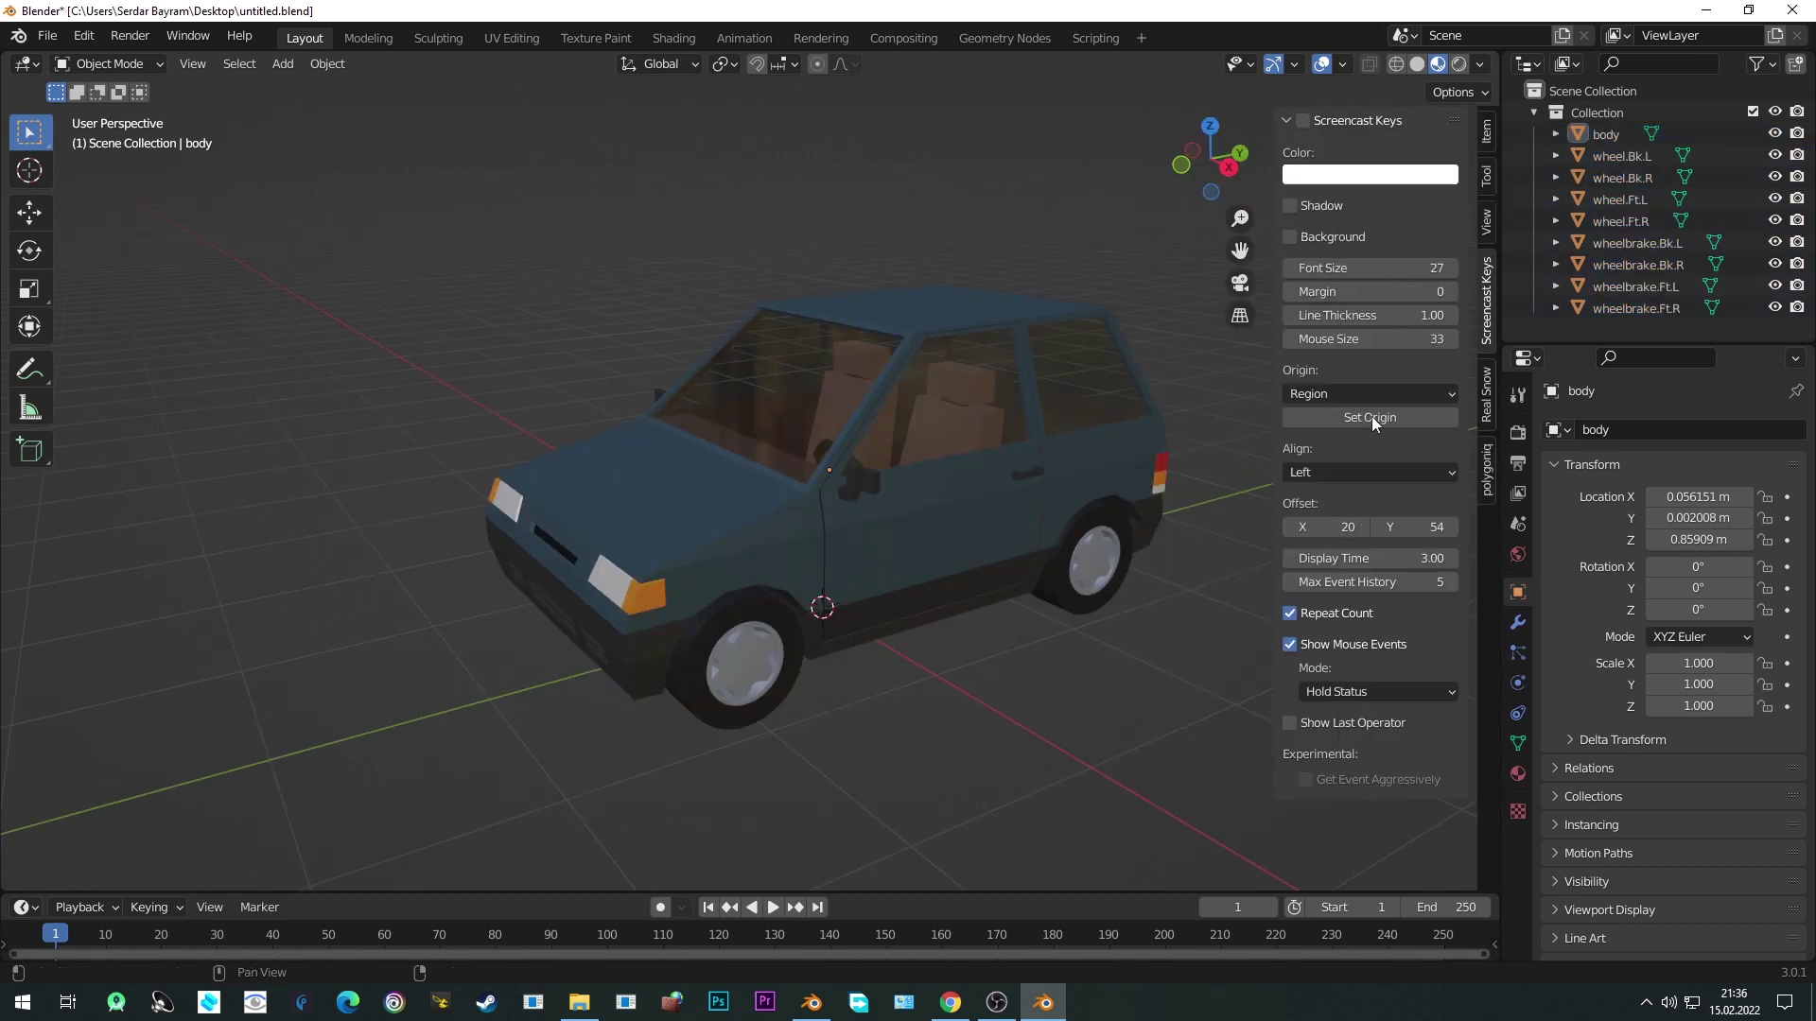
left_click(1487, 132)
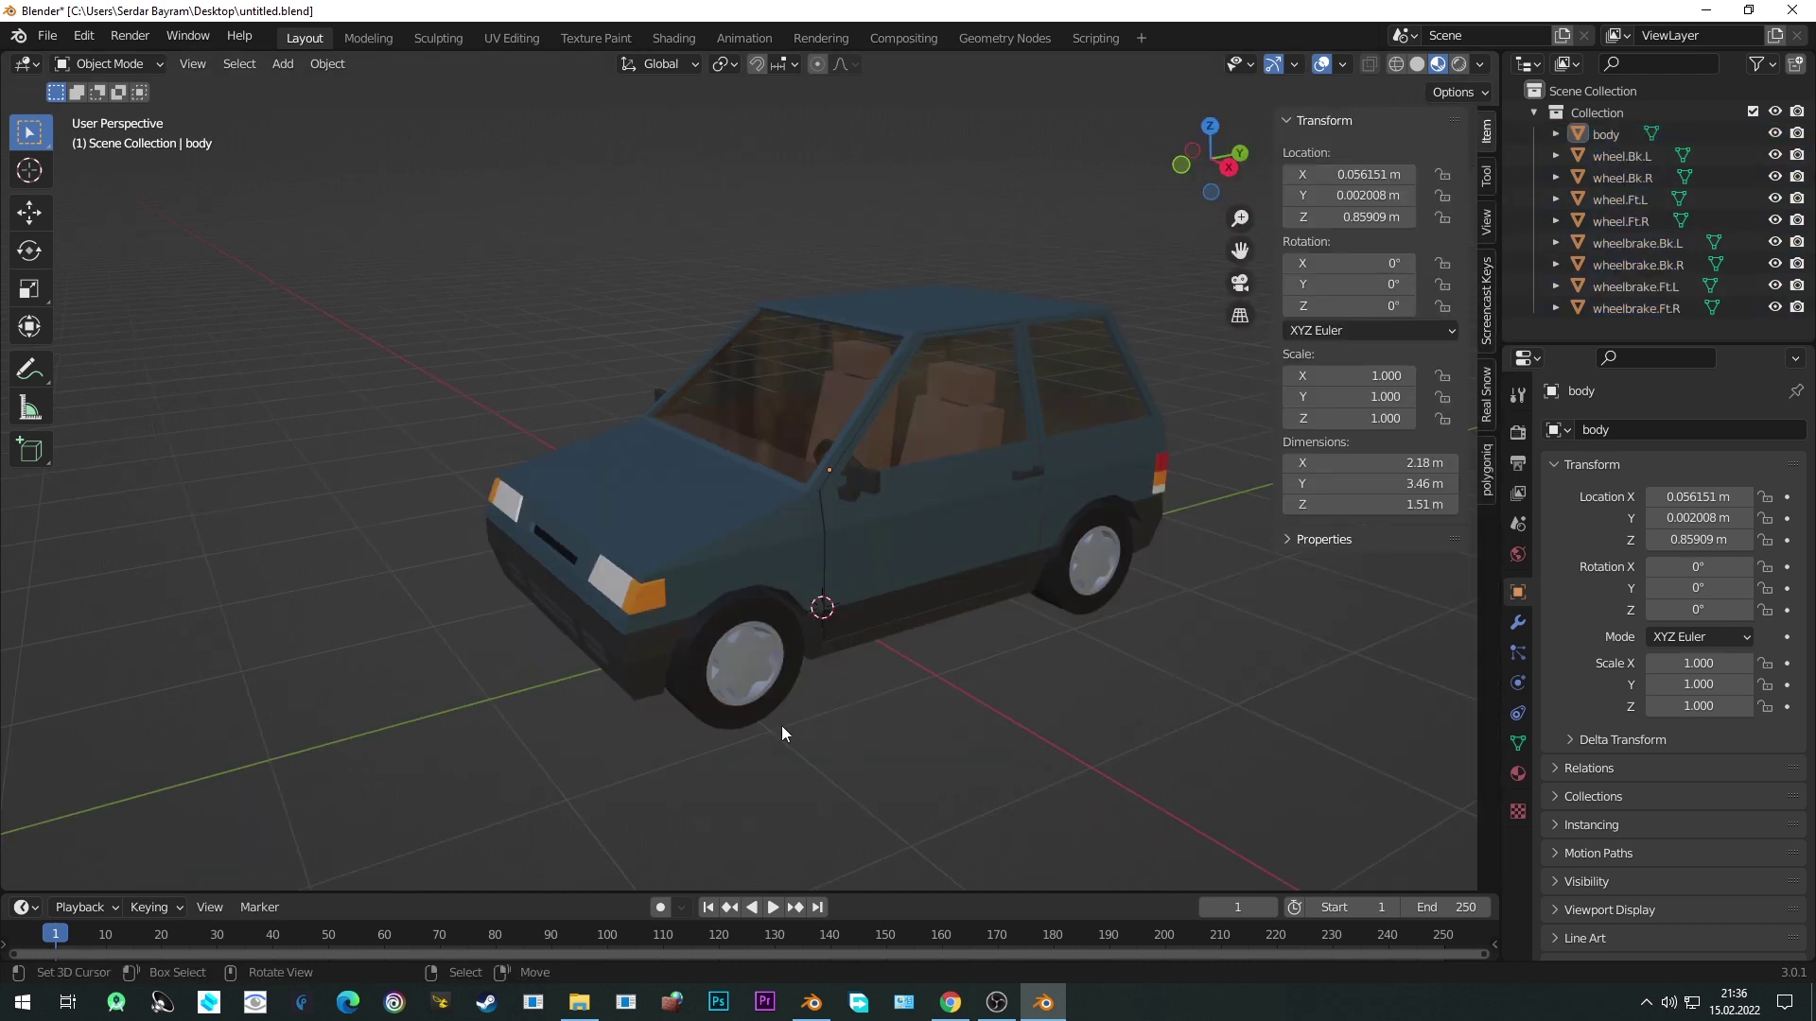
left_click(756, 715)
left_click(775, 526)
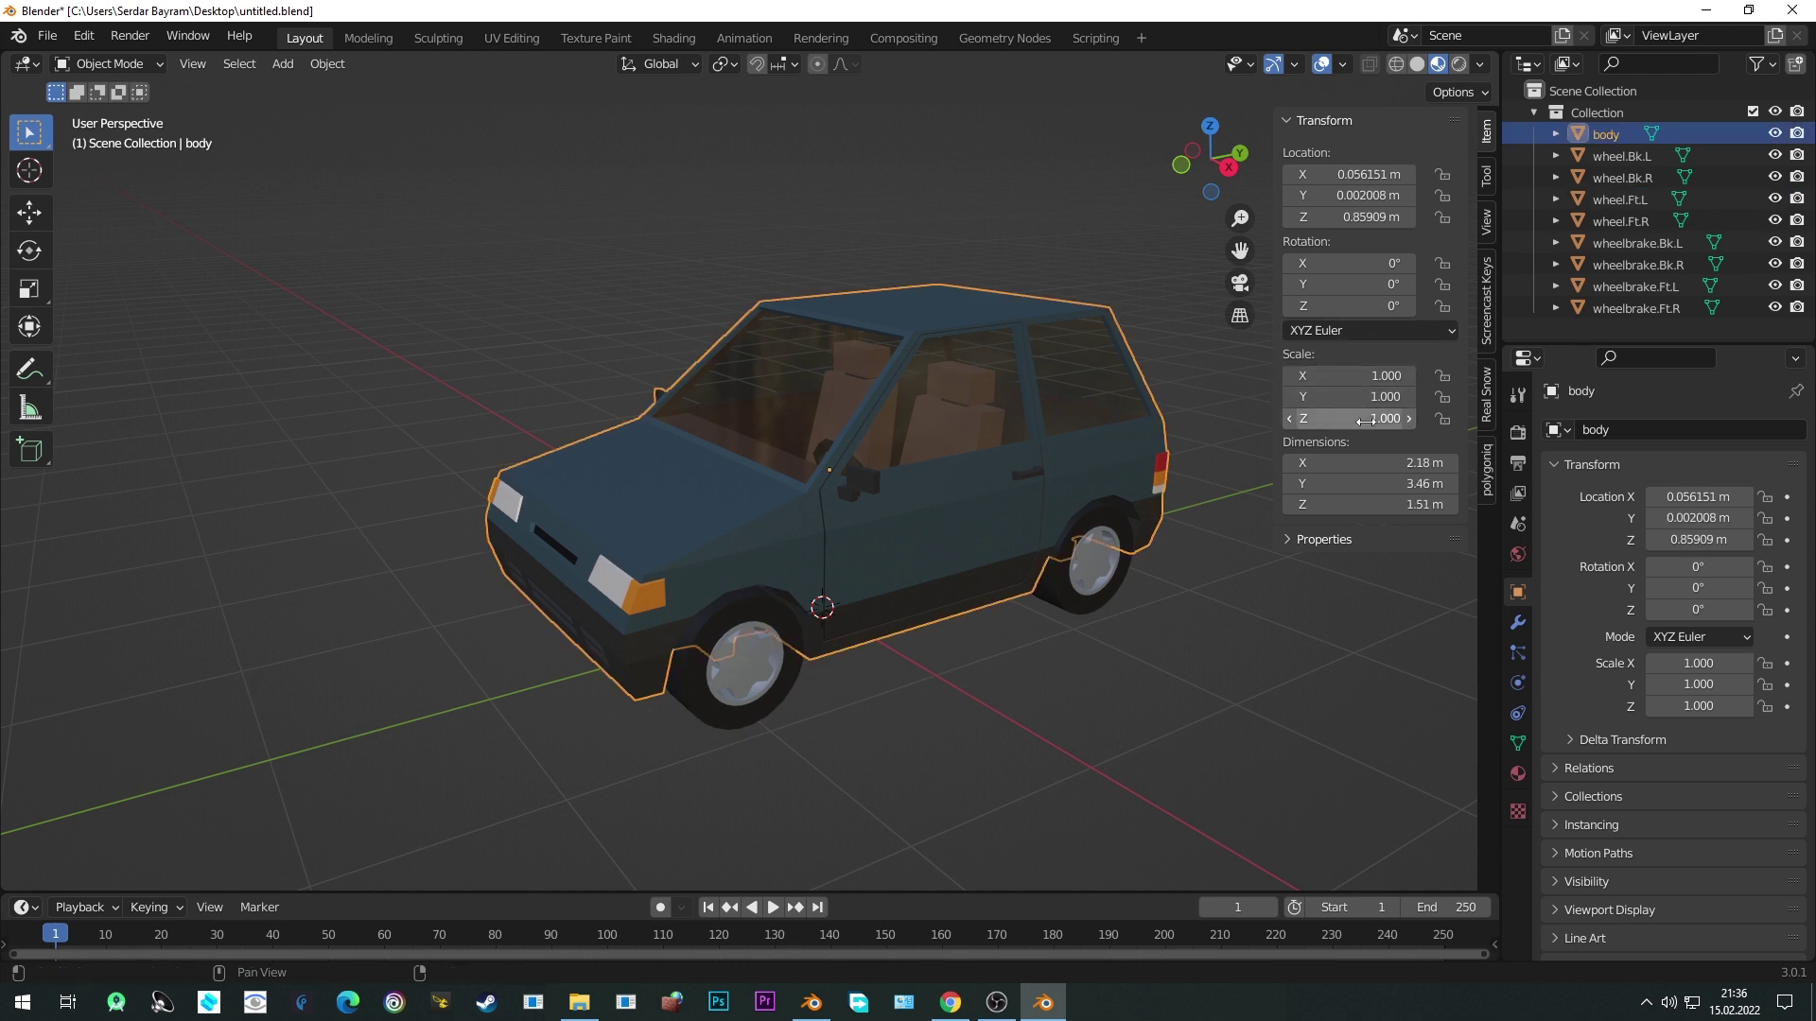
key("ctrl+a")
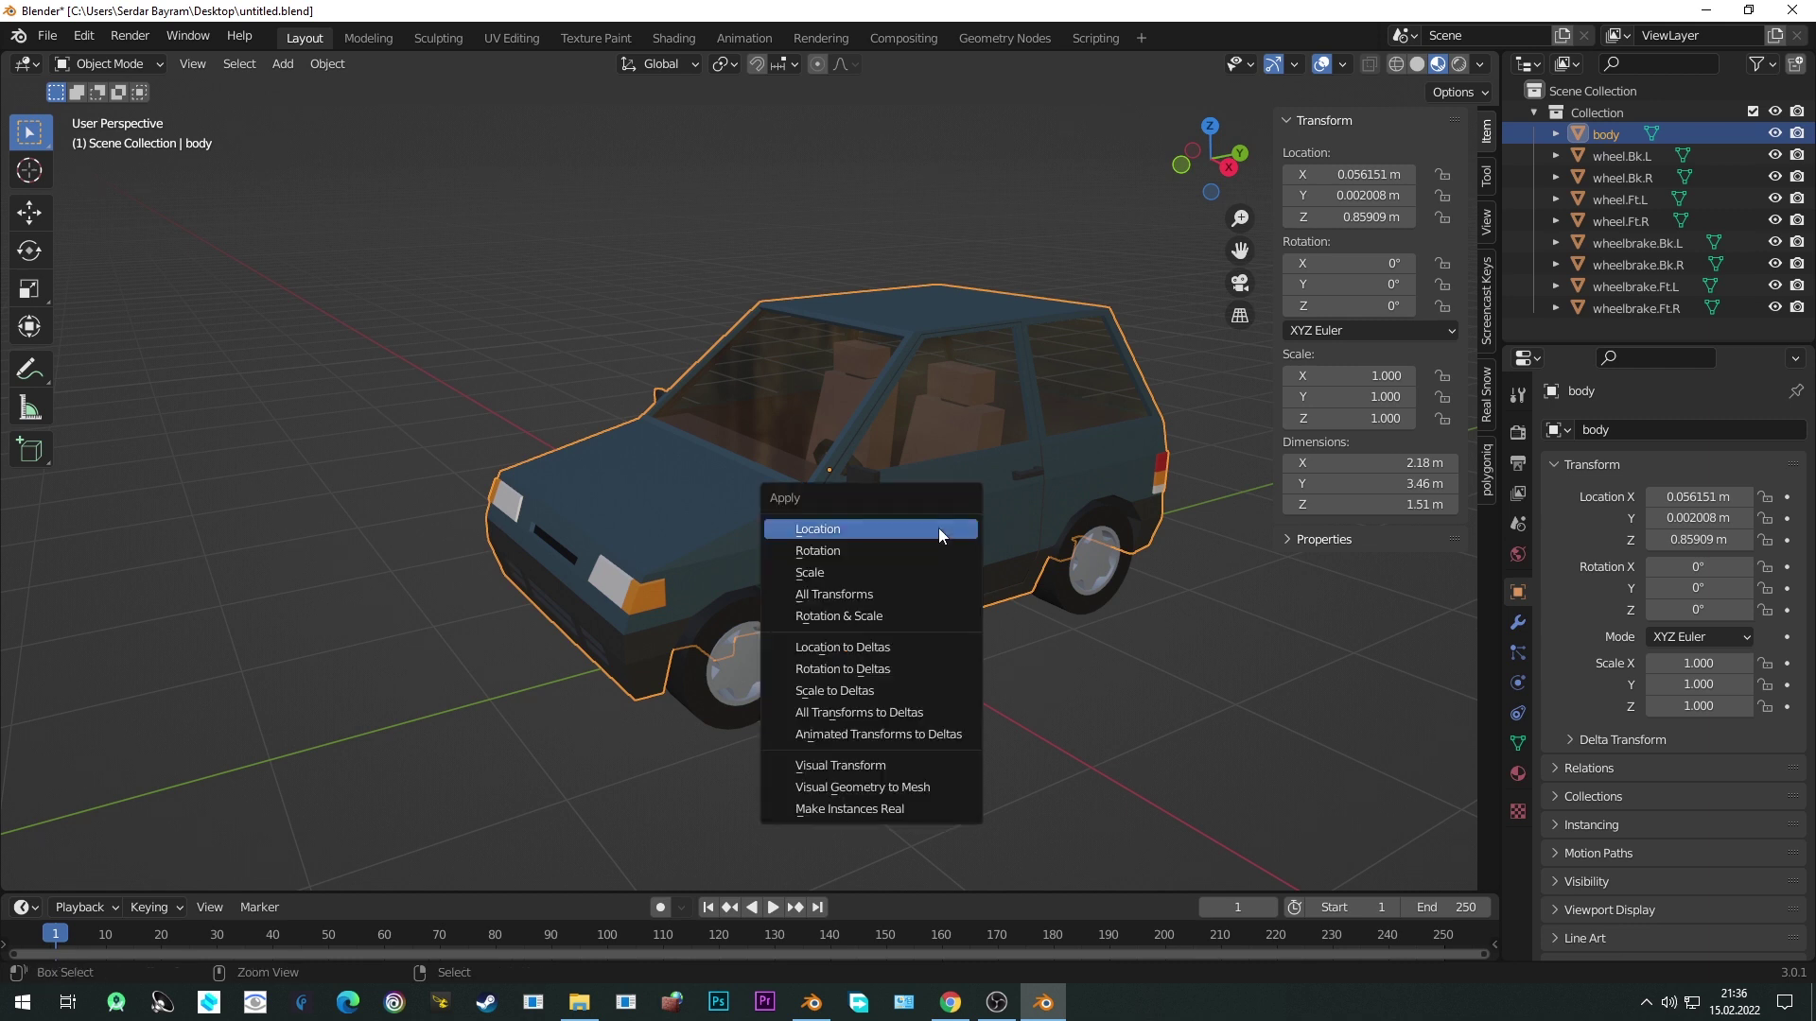
left_click(819, 574)
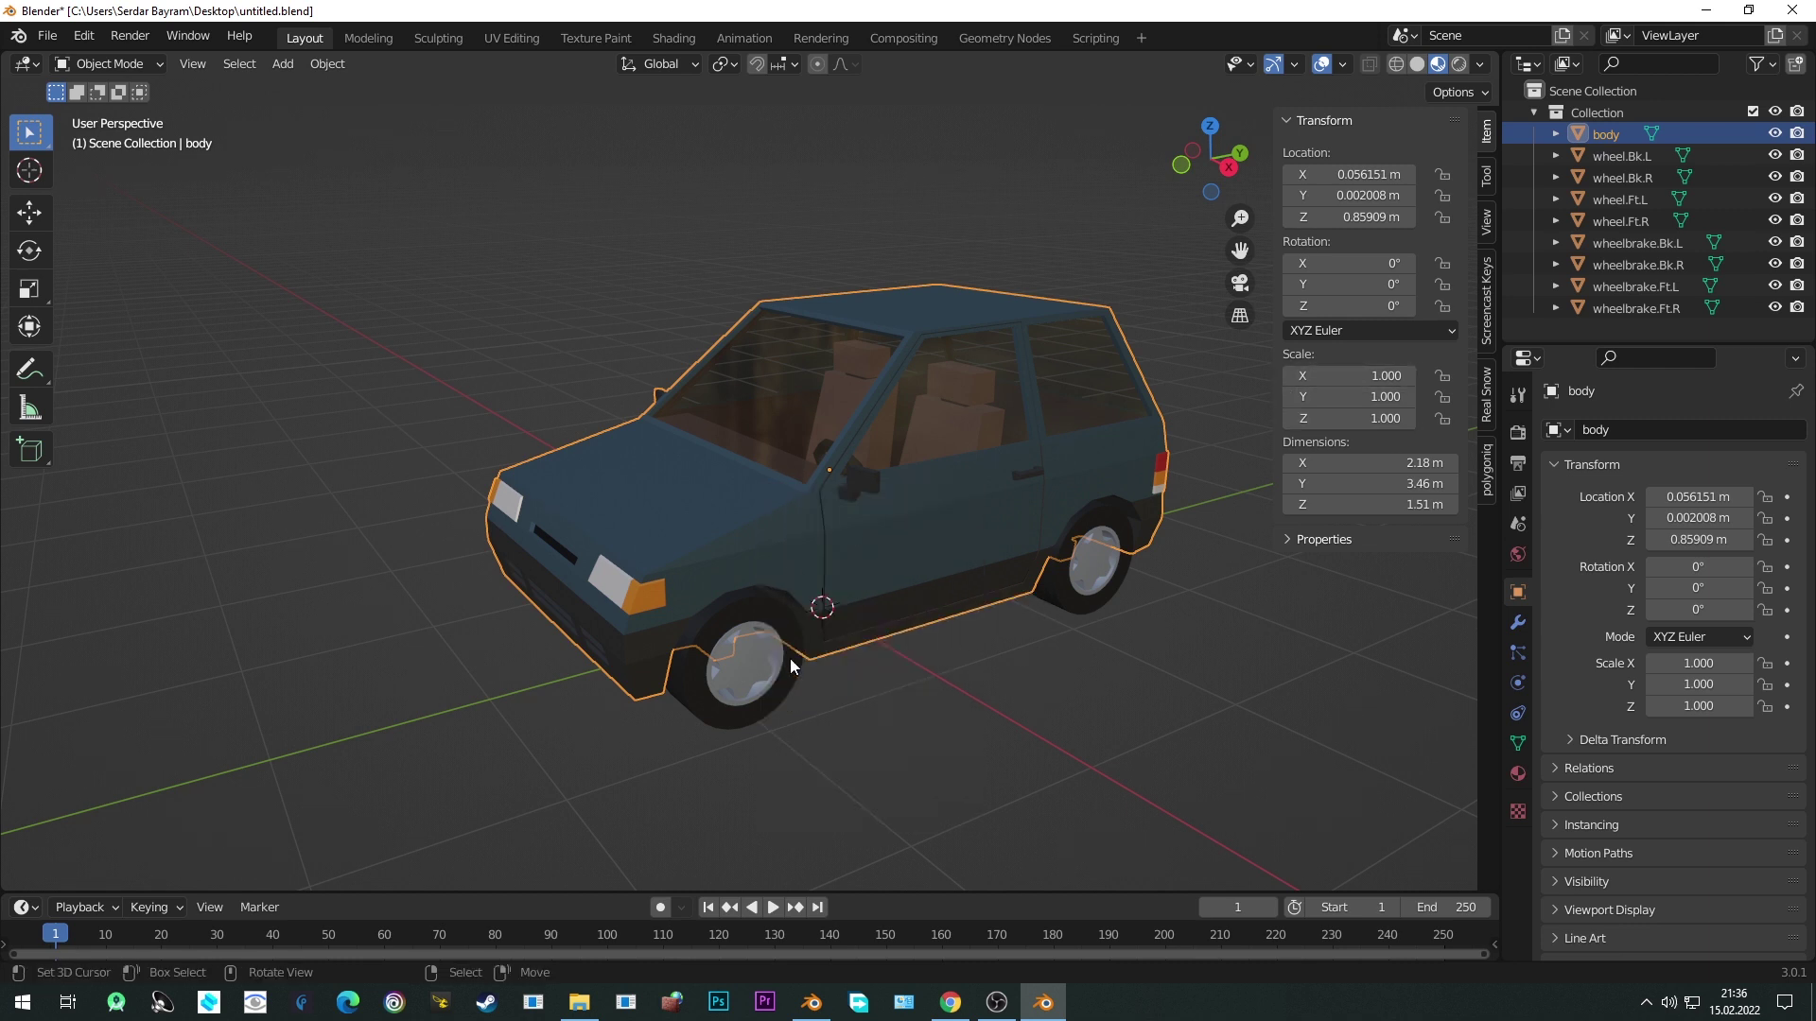
Check the scale of the front left wheel, the body and the front right wheel, bringing up the Apply options for the latter.
left_click(781, 696)
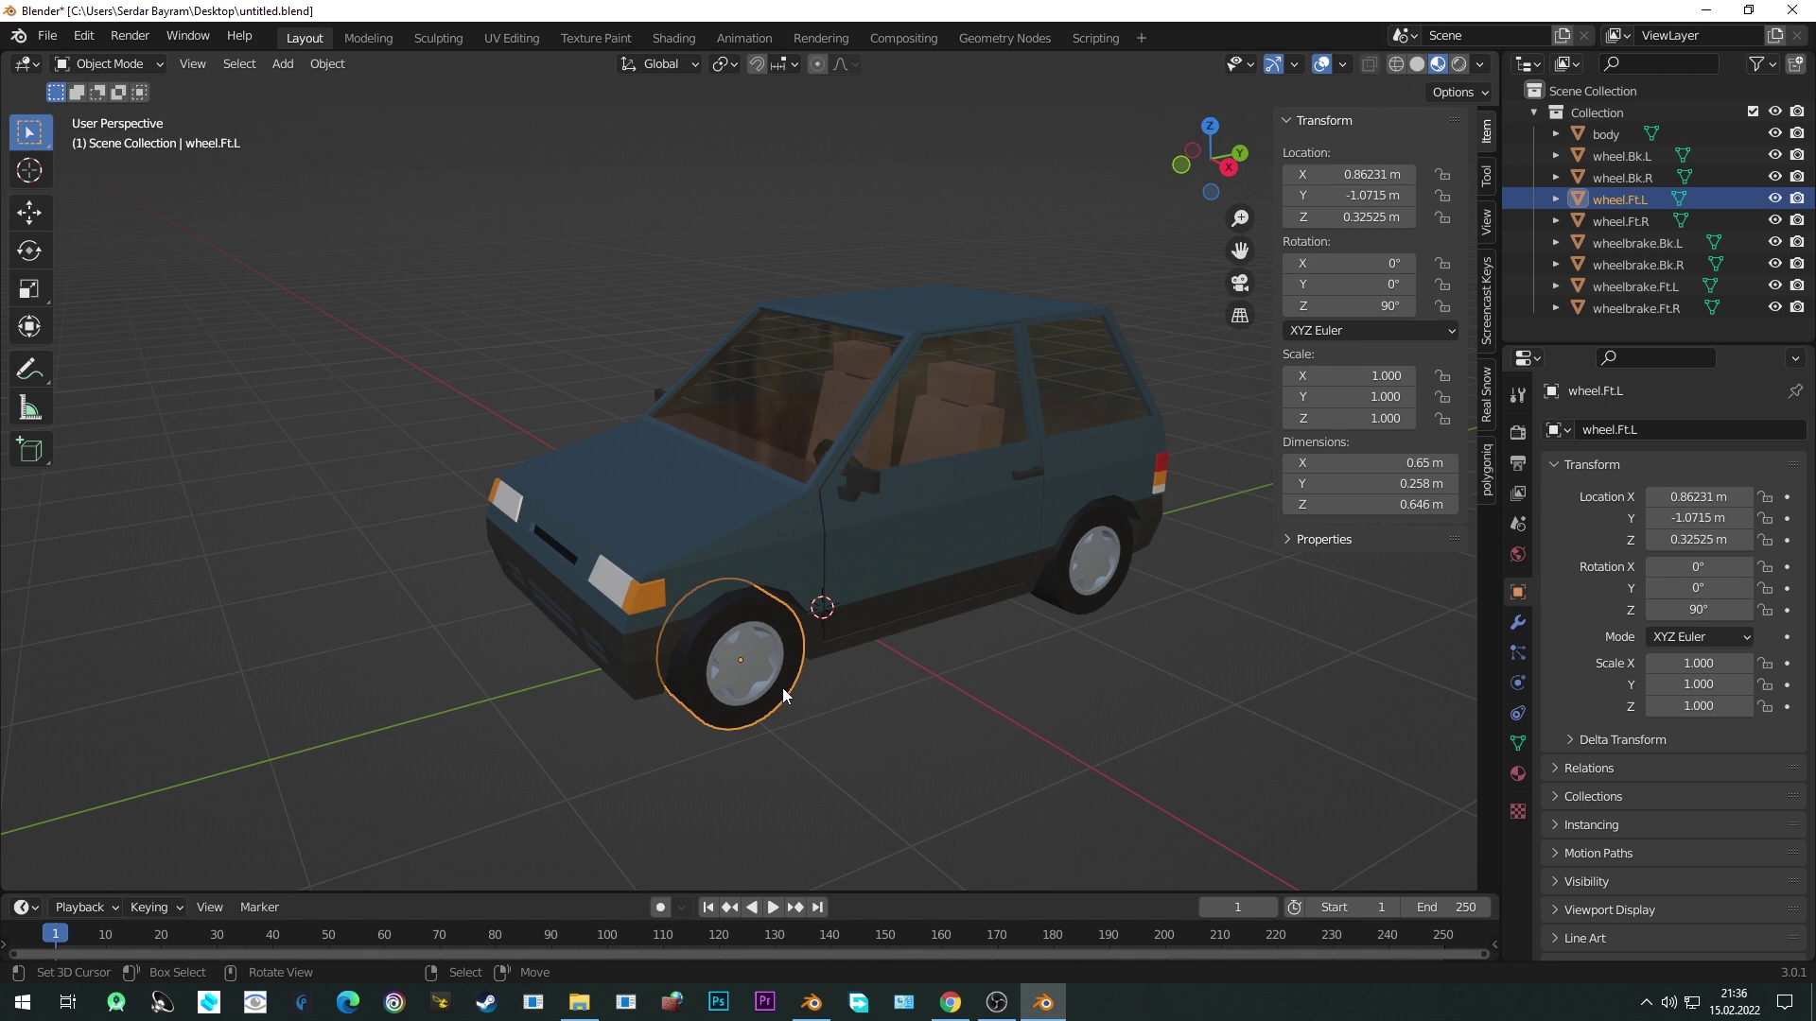
left_click(949, 473)
left_click(711, 580)
left_click(633, 514)
middle_click_drag(633, 514, 1088, 586)
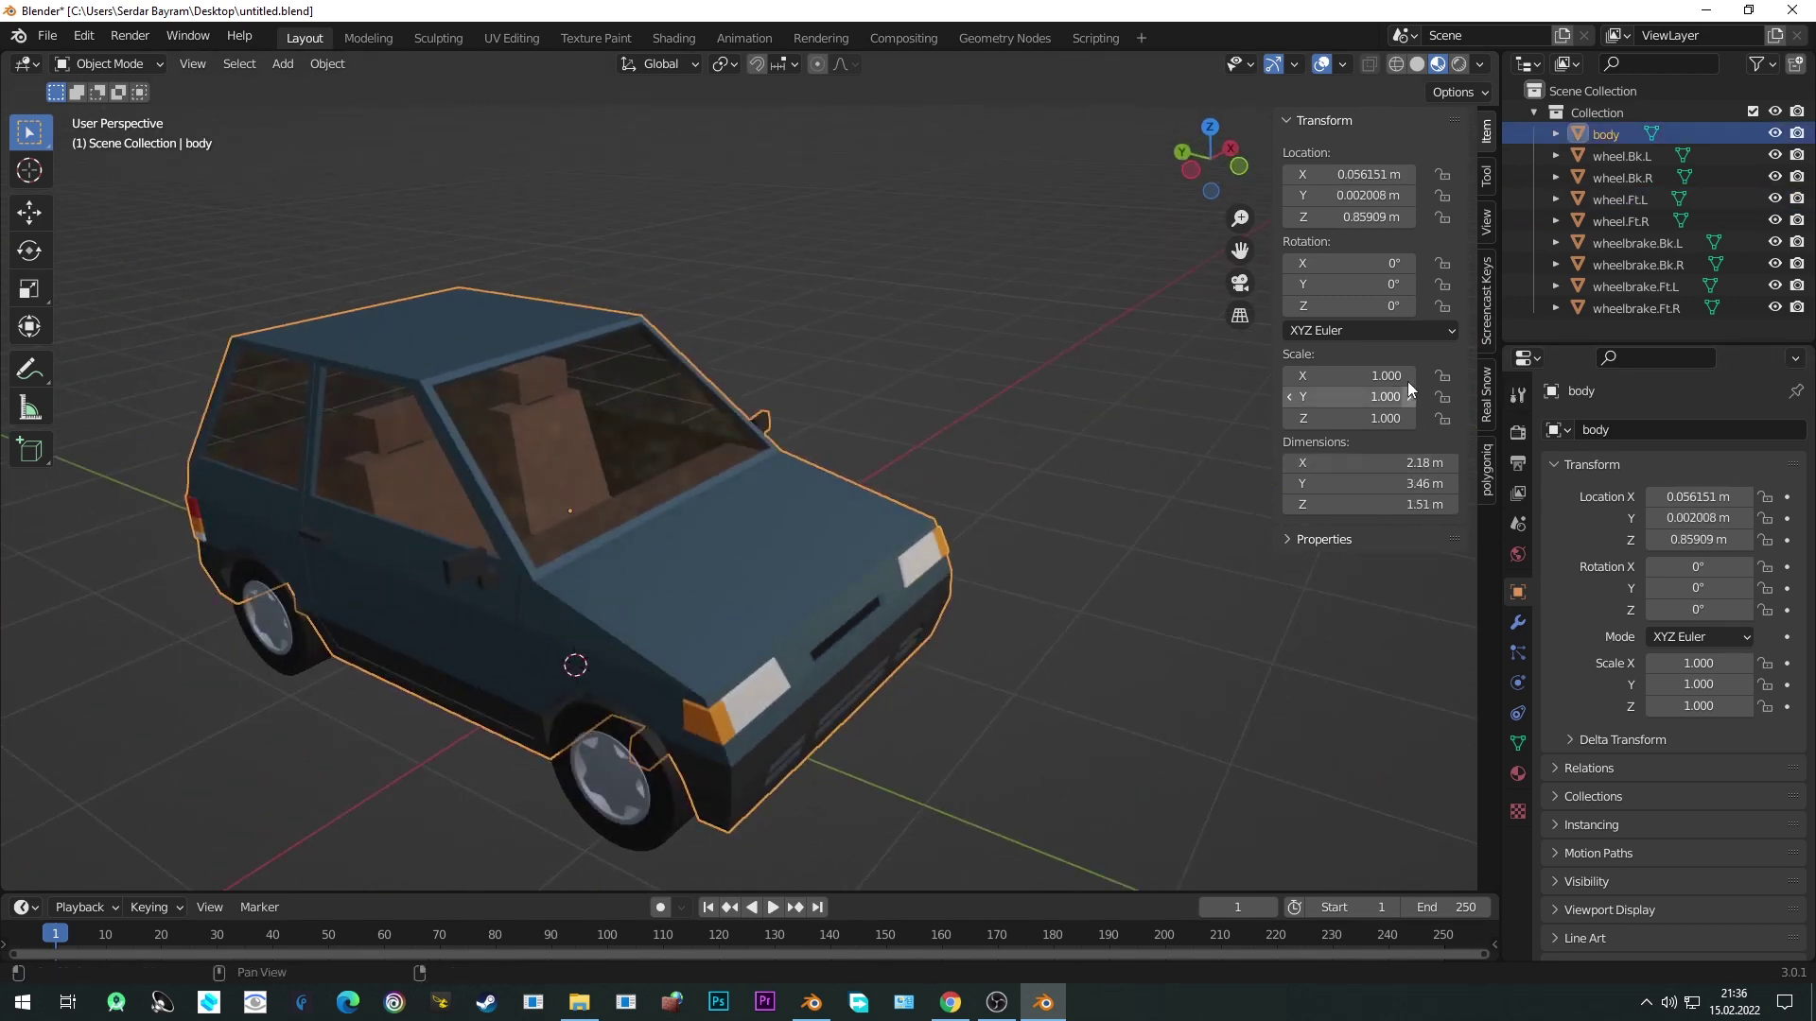
middle_click_drag(790, 661, 836, 689)
left_click(836, 688)
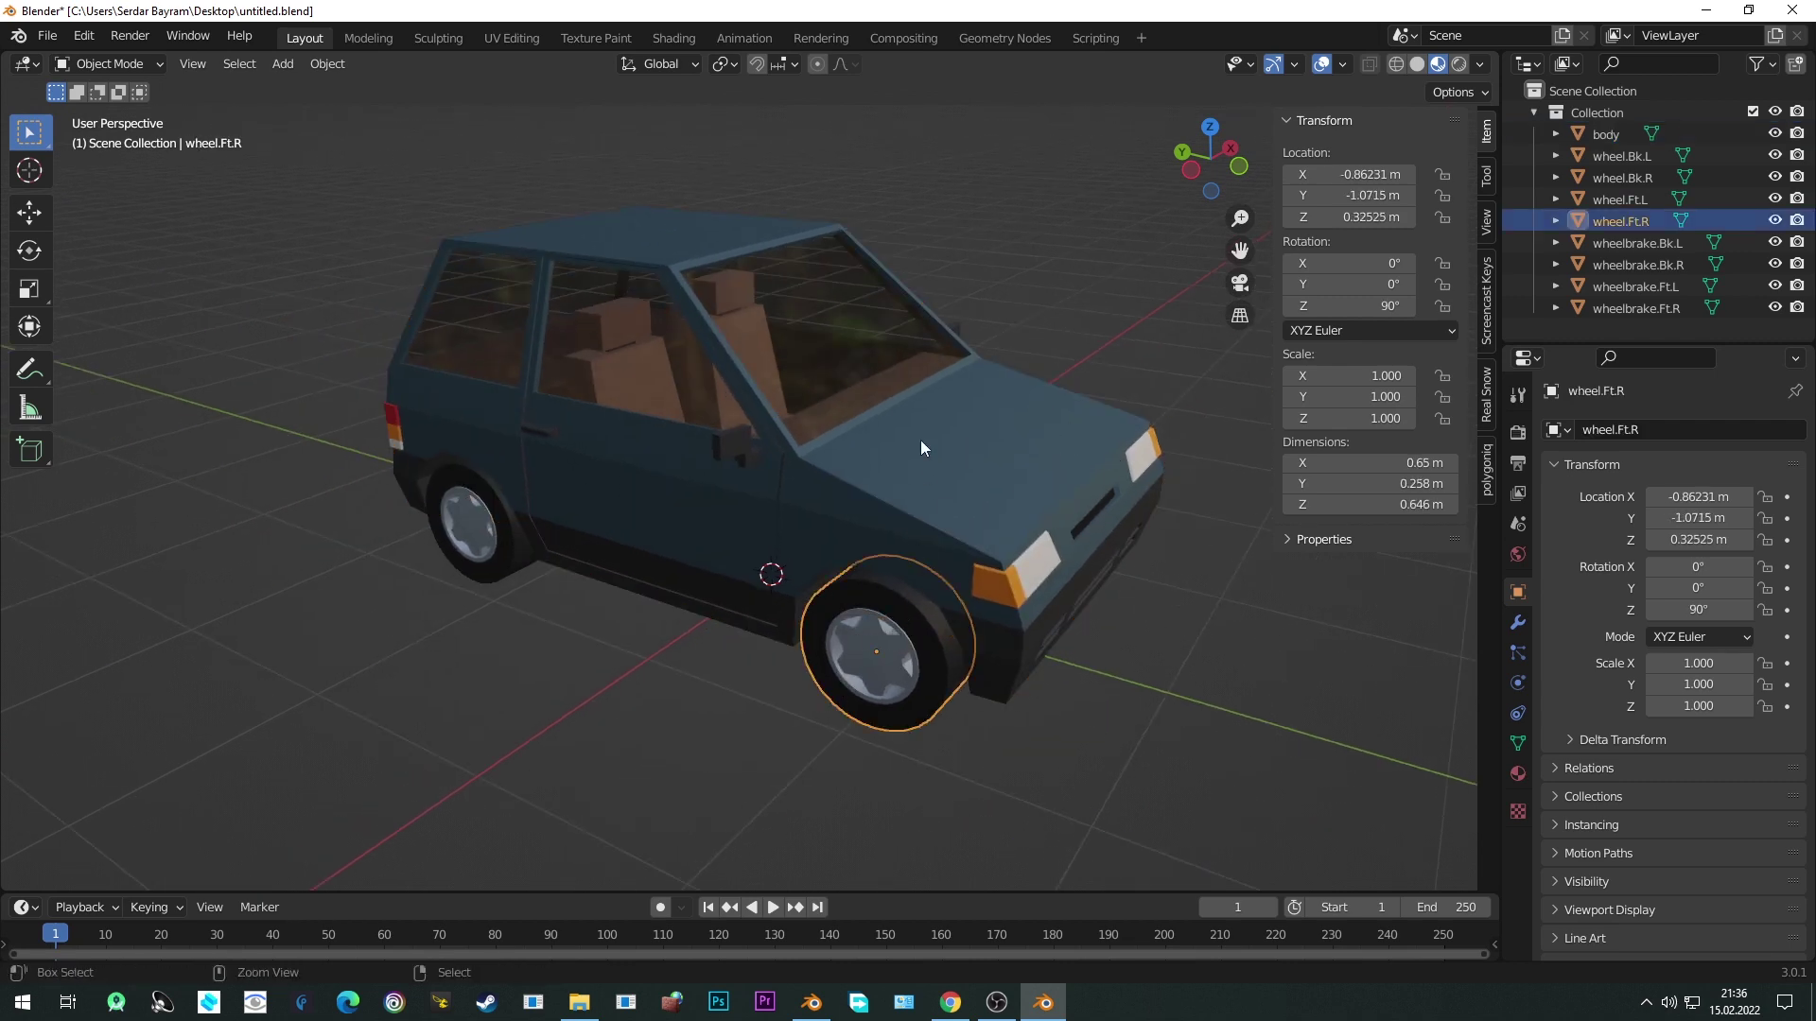
key("ctrl+a")
left_click(814, 486)
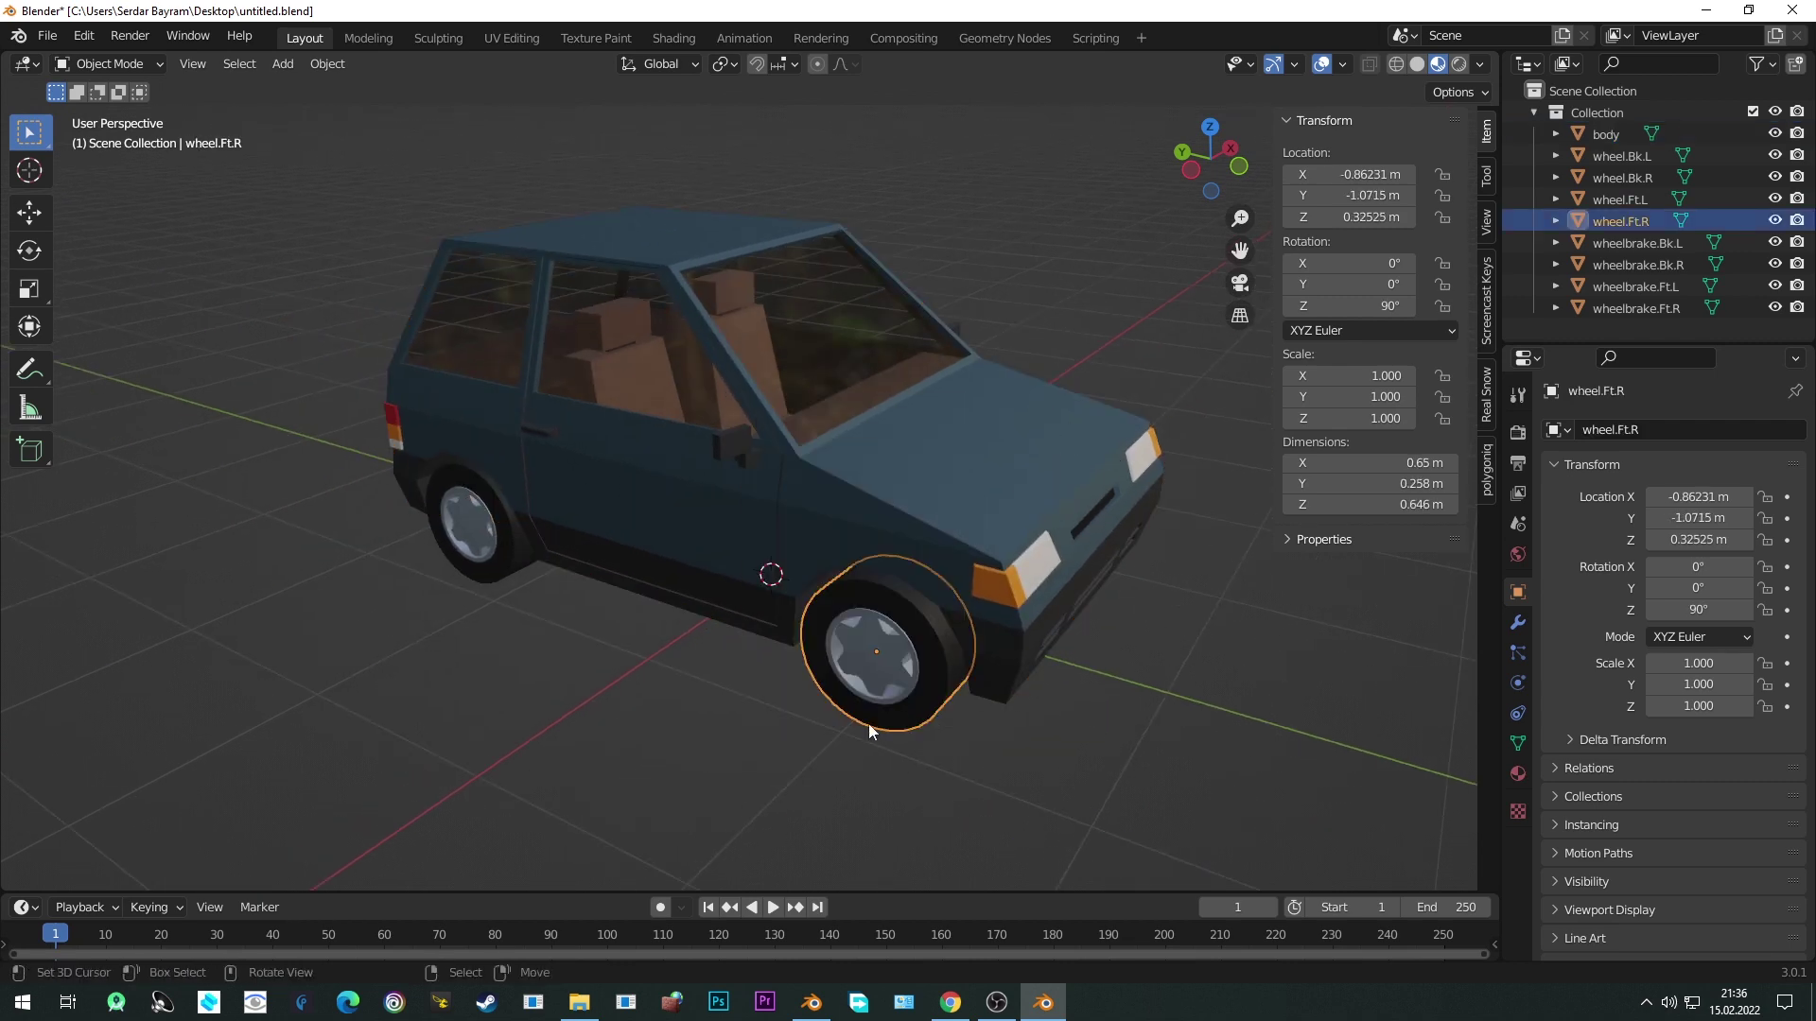
Select all the car's objects, set their origins to geometry, and deselect everything.
middle_click_drag(814, 486, 817, 600)
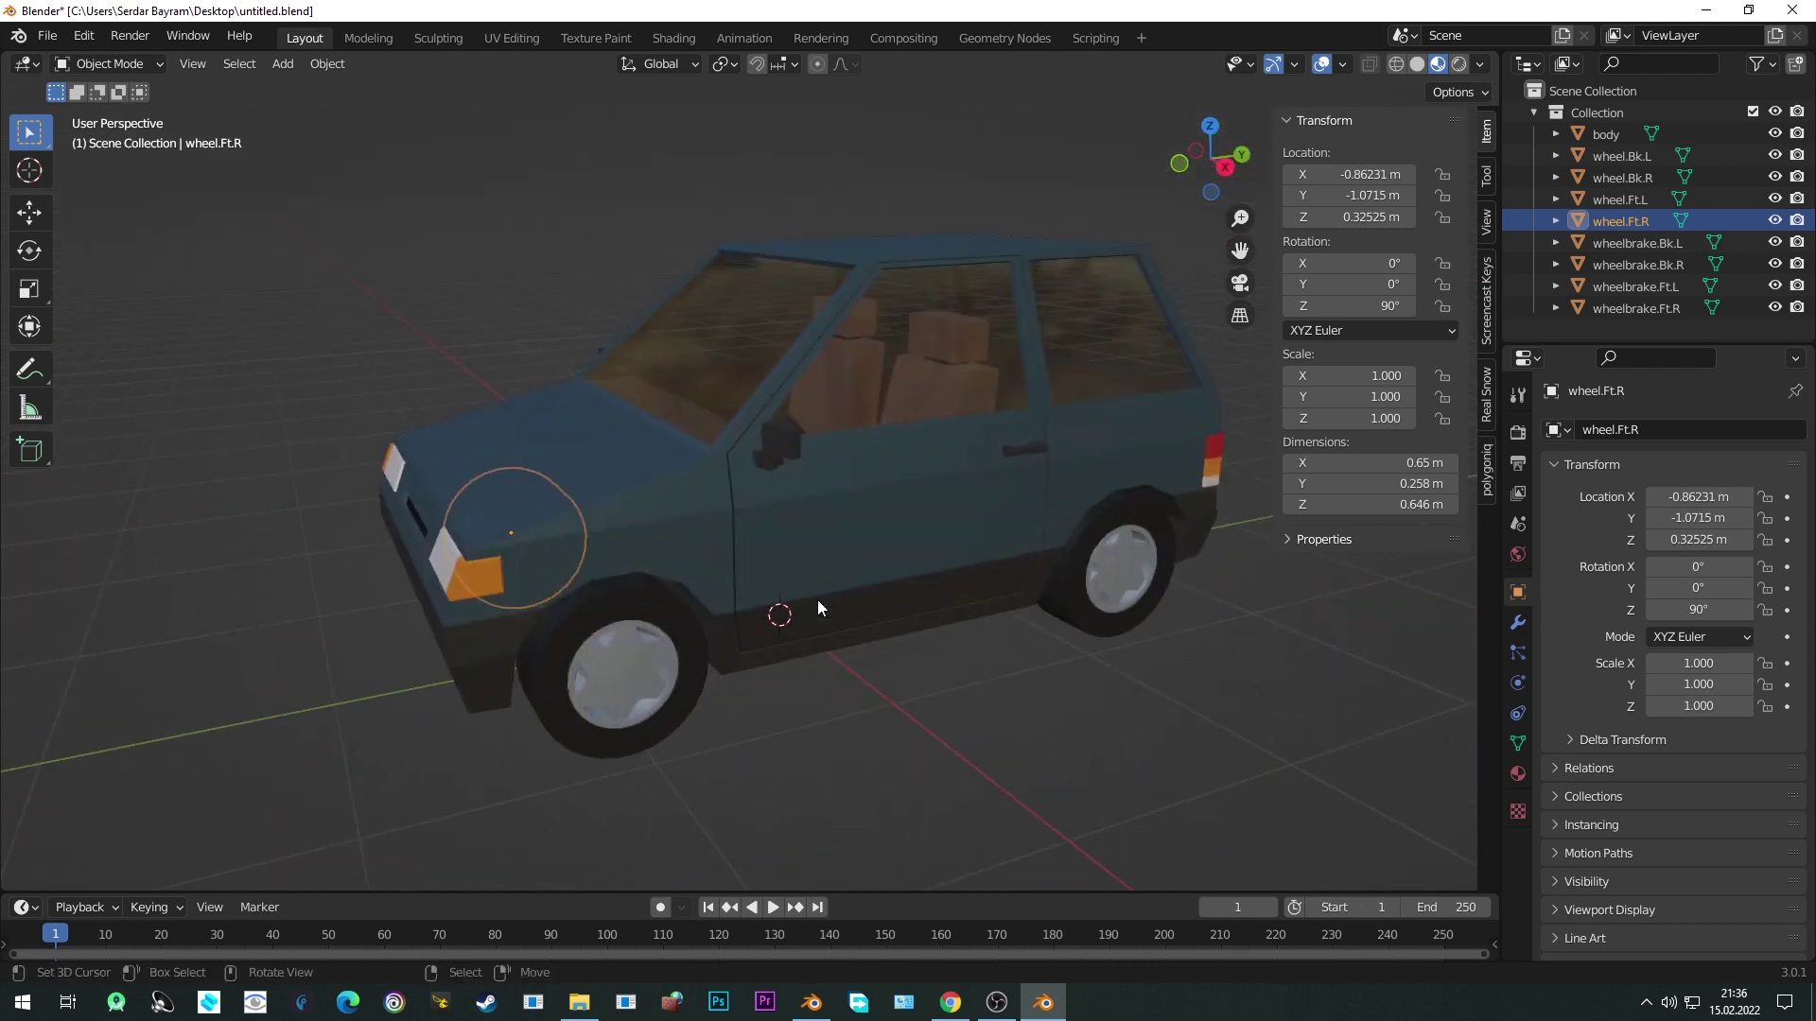
left_click(853, 538)
scroll(861, 548, "down", 2)
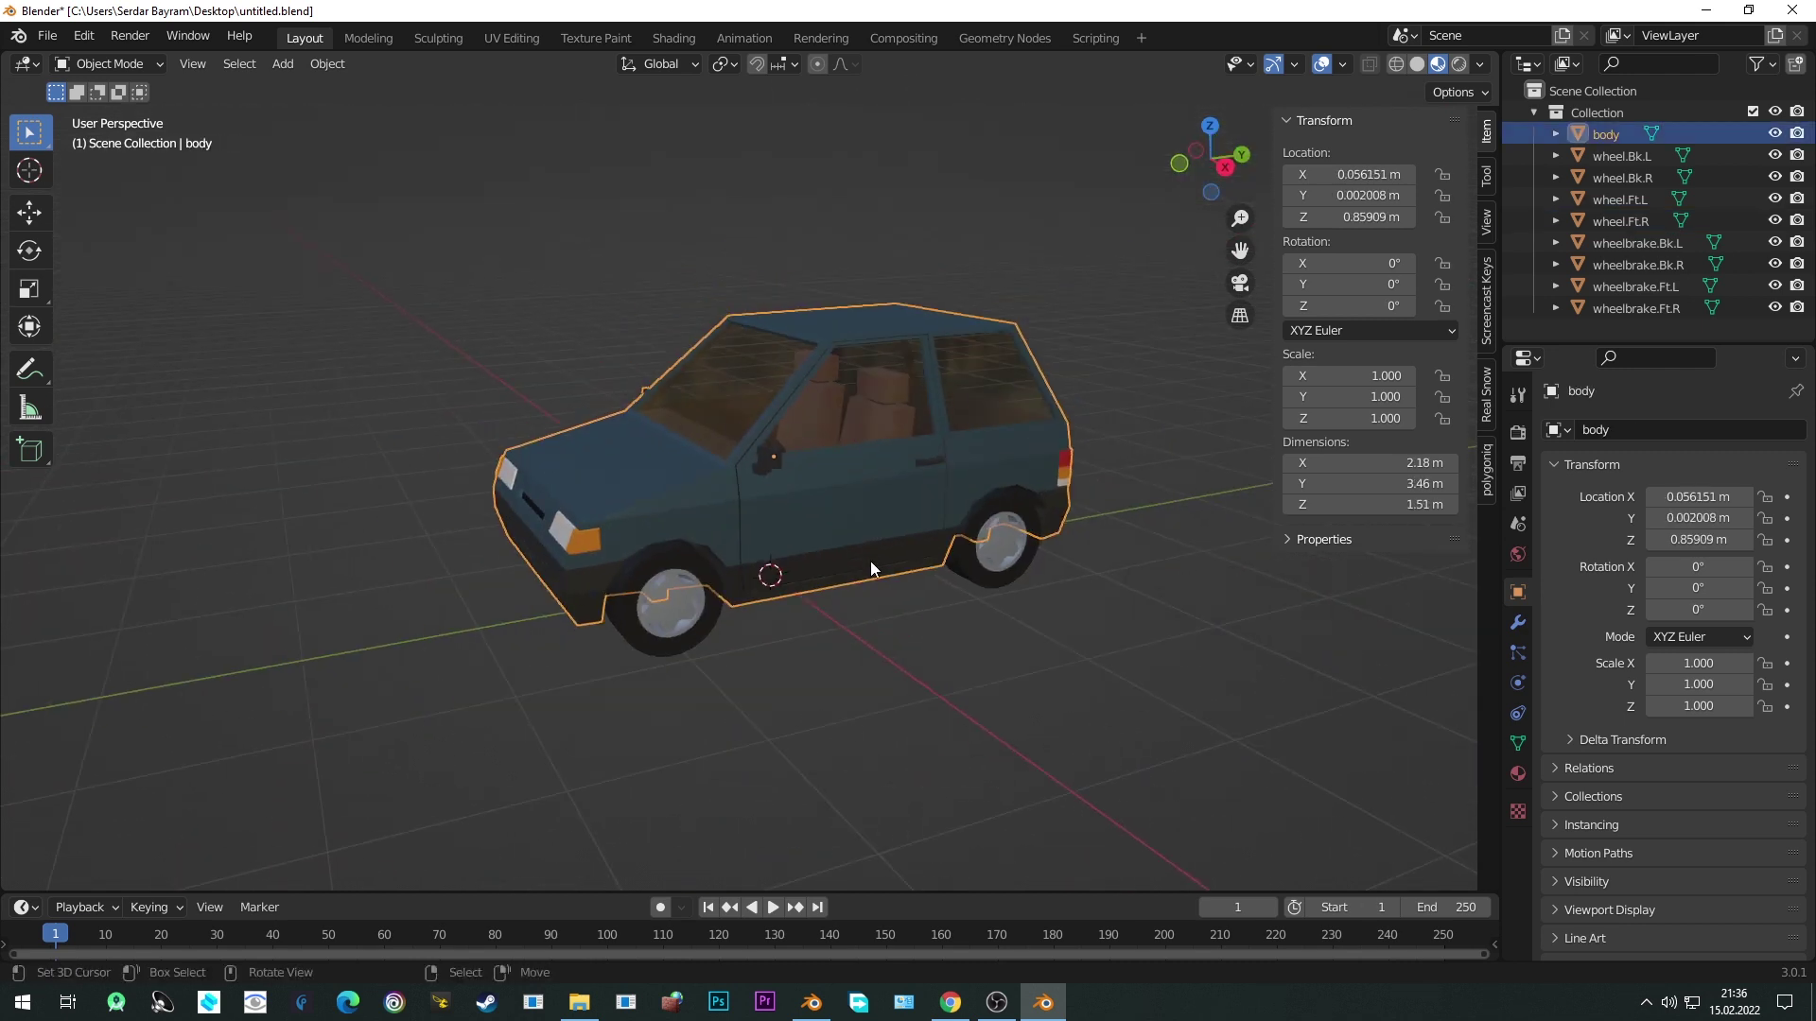
key("a")
scroll(851, 566, "down", 2)
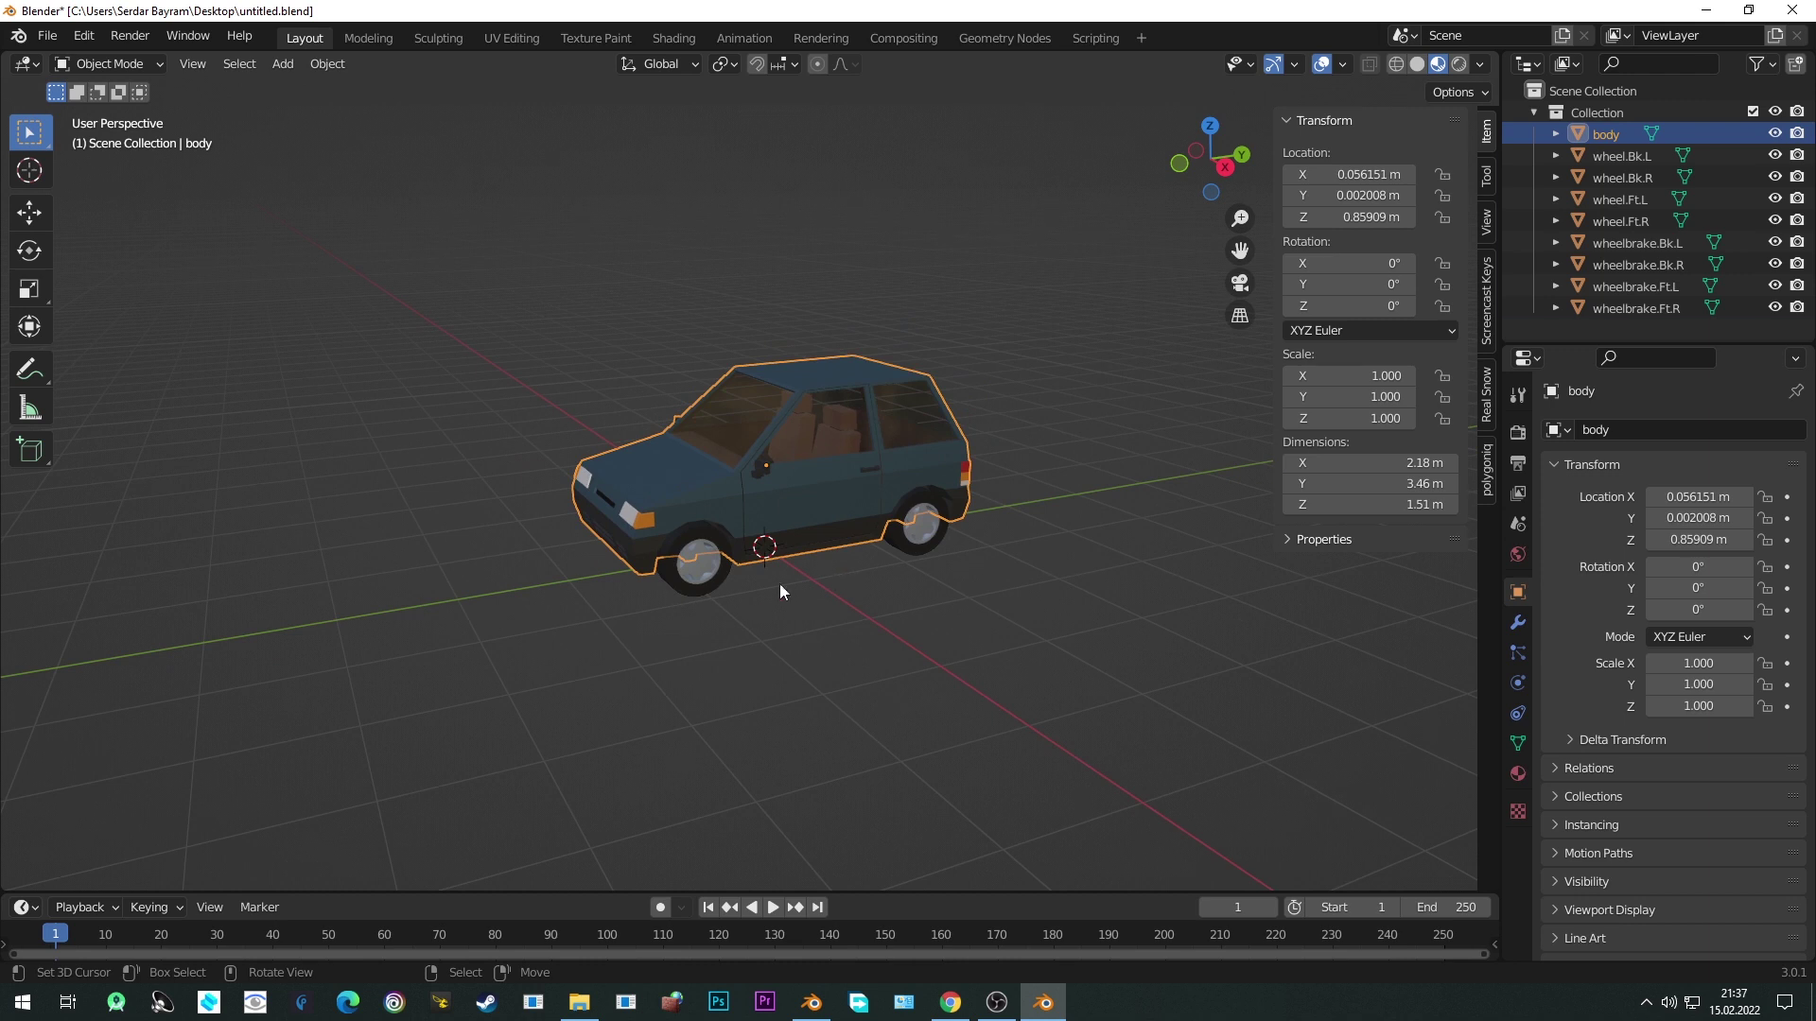
middle_click_drag(779, 582, 847, 590)
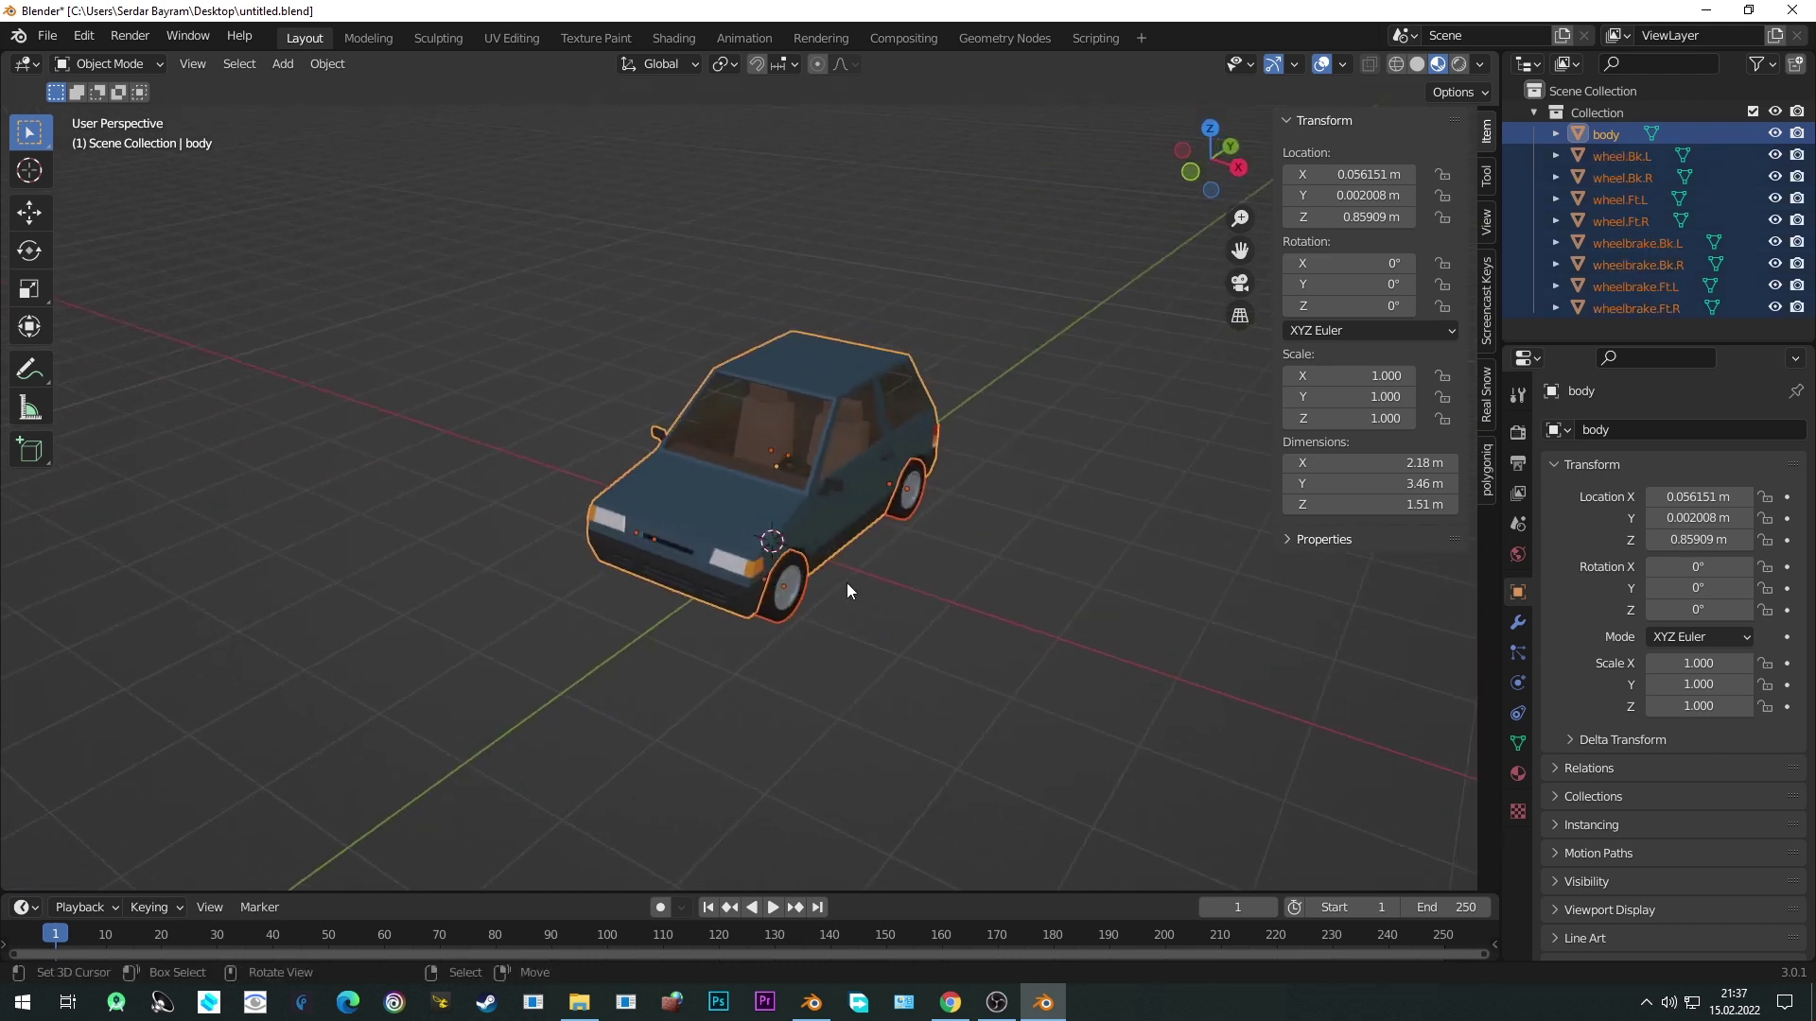
right_click(846, 490)
mouse_move(775, 589)
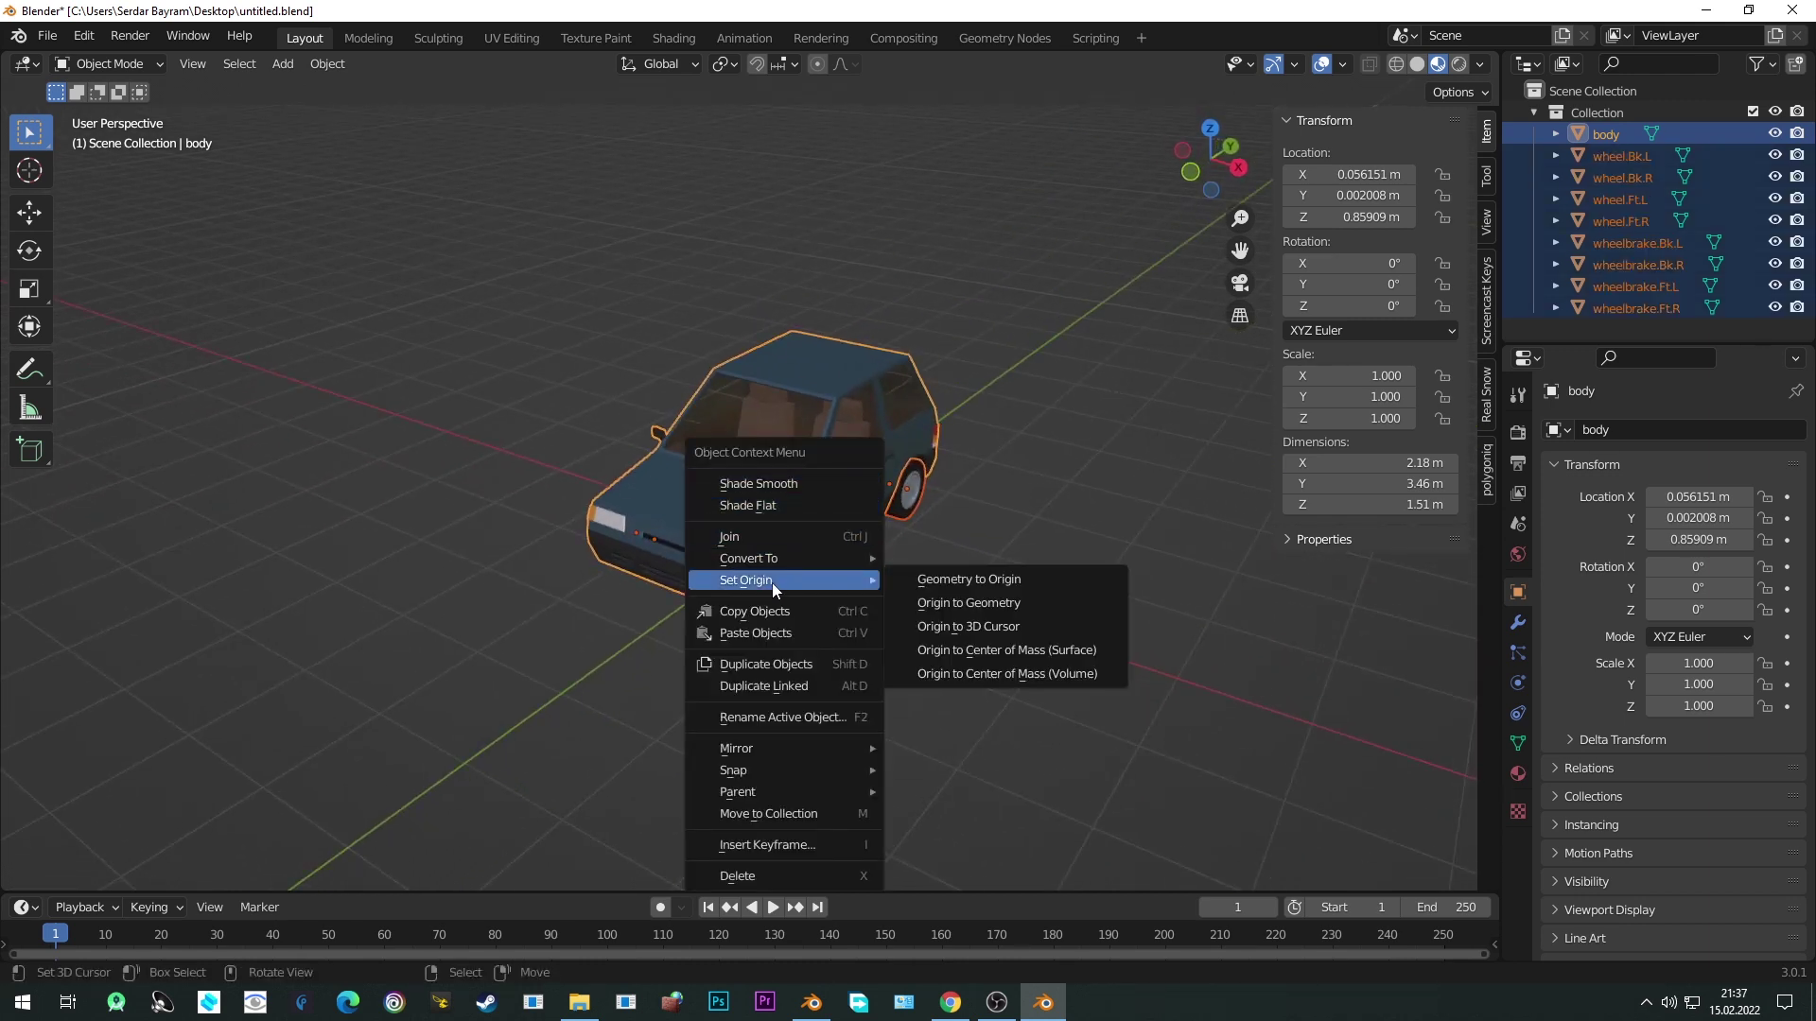
left_click(955, 605)
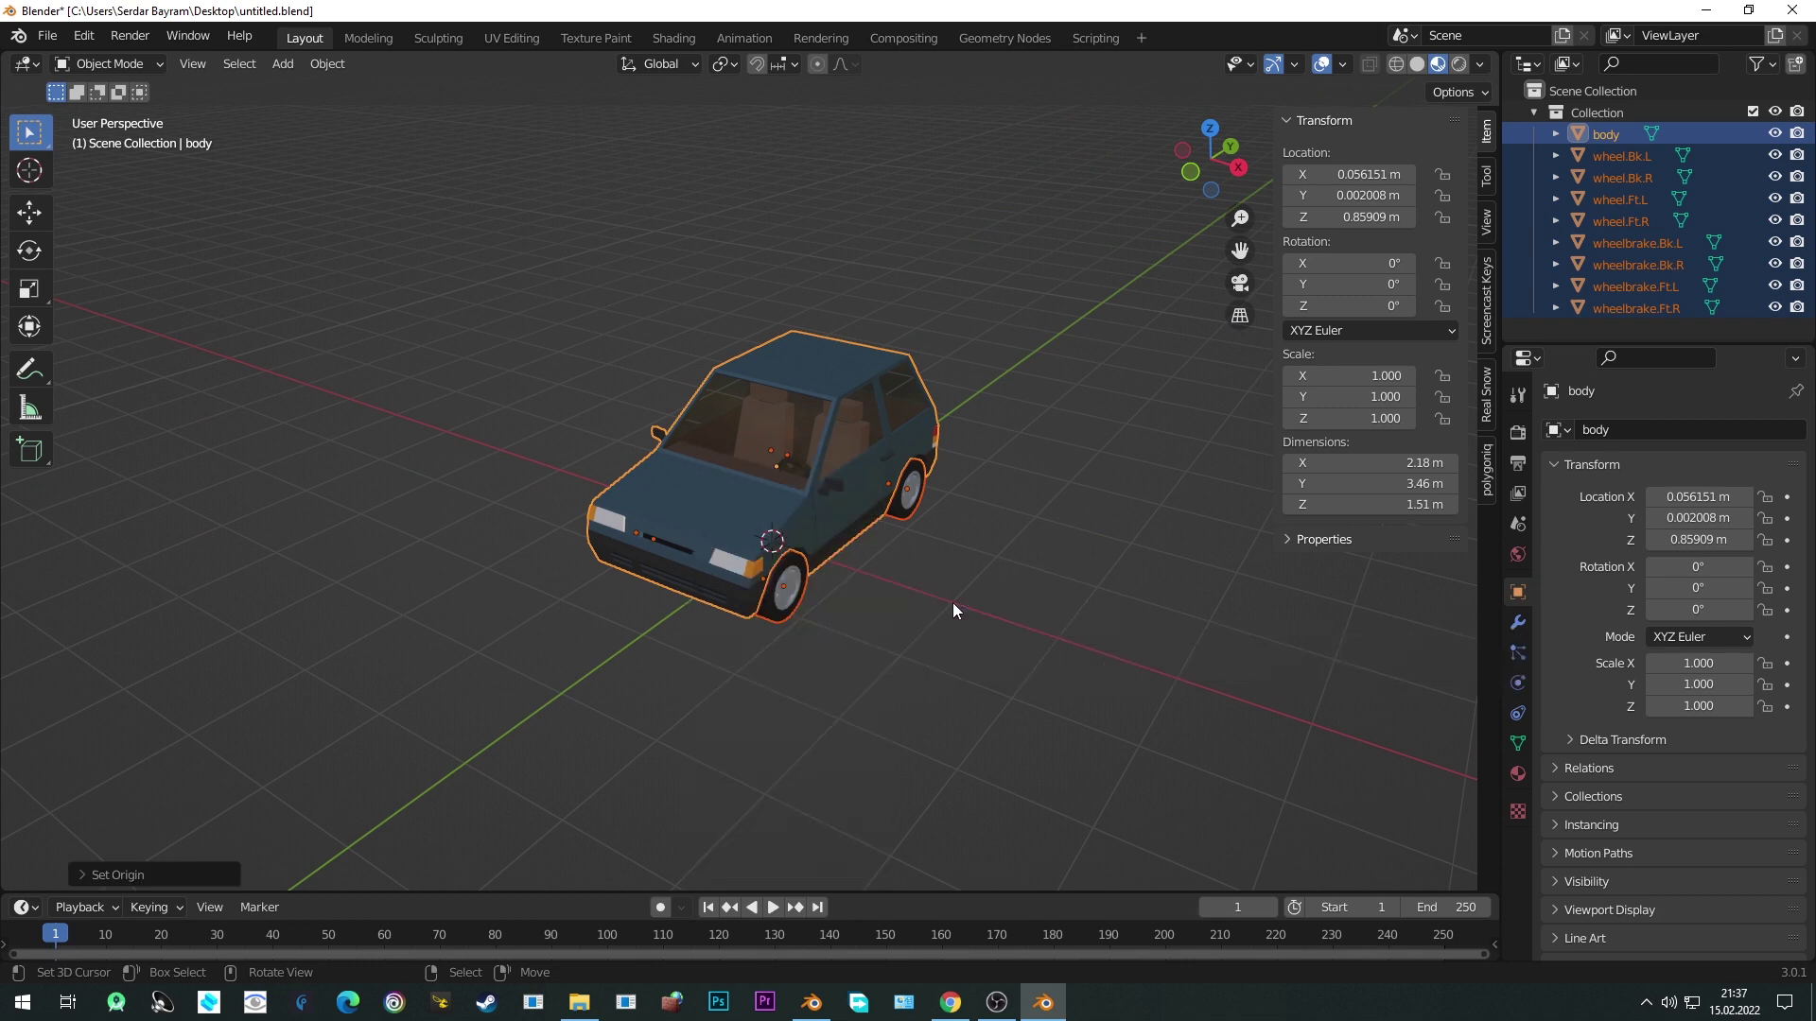
middle_click_drag(949, 608, 859, 555)
scroll(894, 580, "up", 4)
key("alt+a")
key("n")
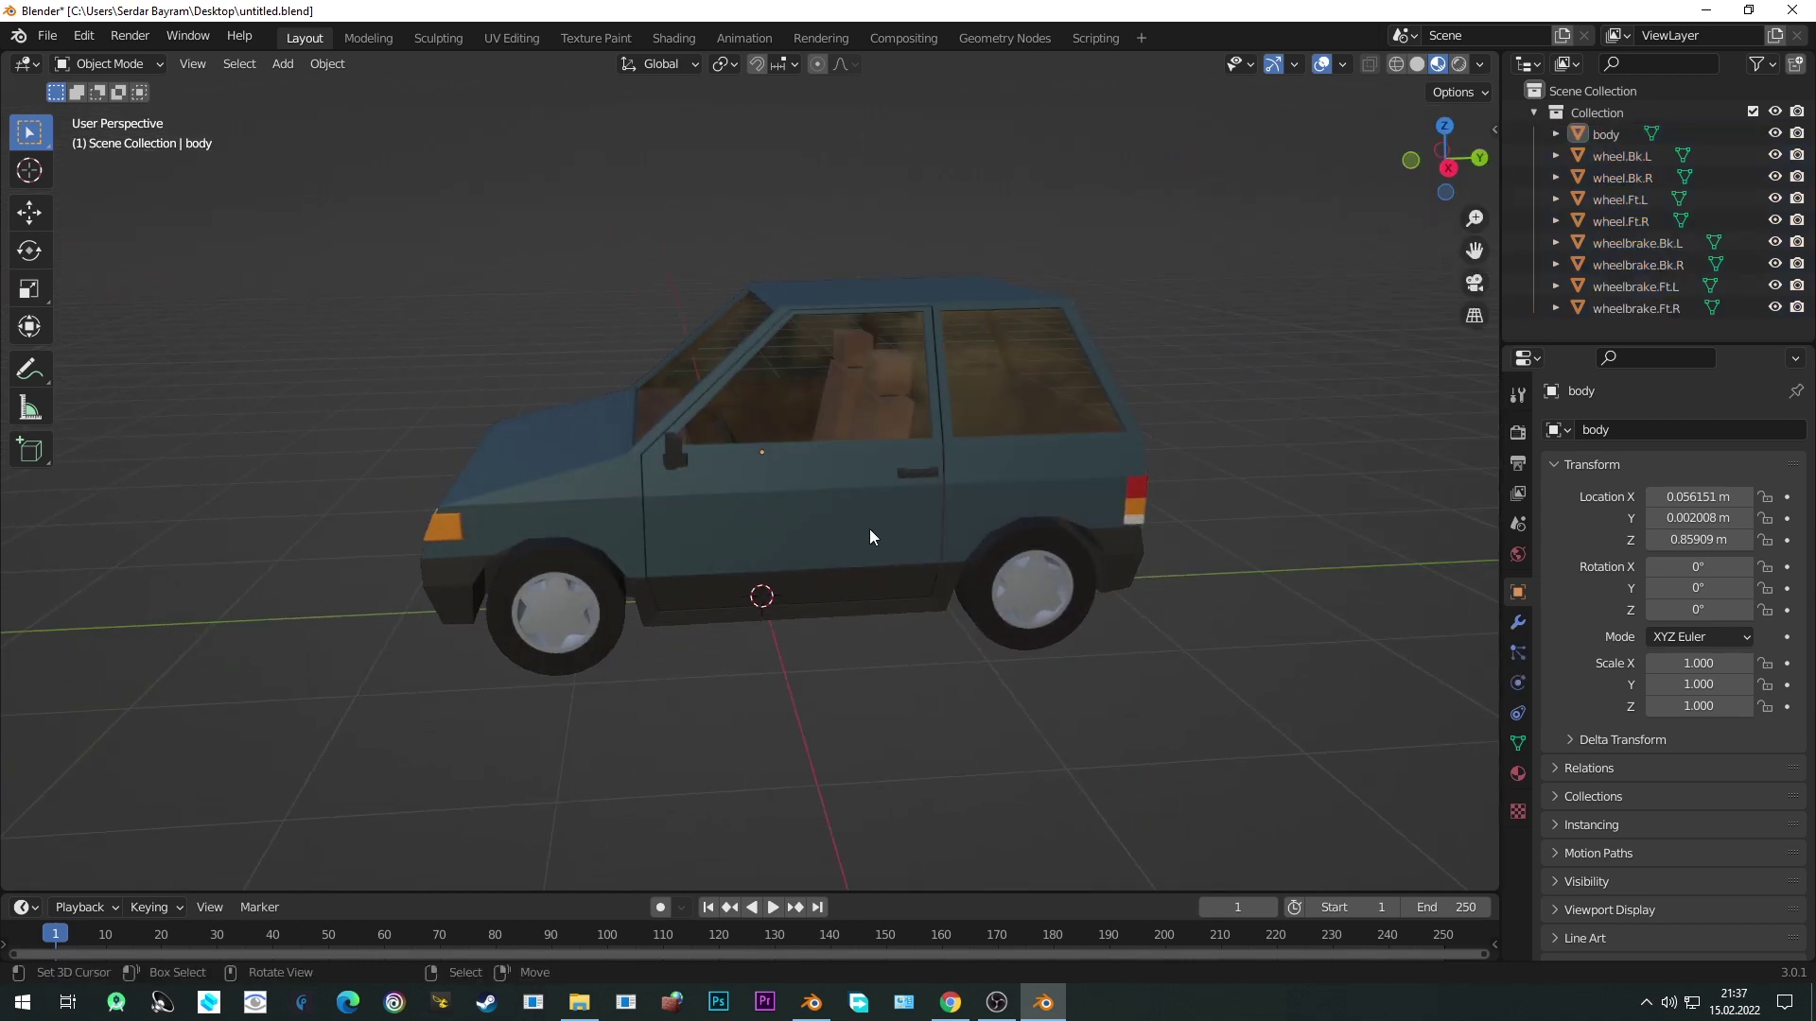
Examine the car's separate objects one by one, including the rear right wheel brake, the left wheels and the body.
left_click(870, 537)
scroll(884, 553, "down", 4)
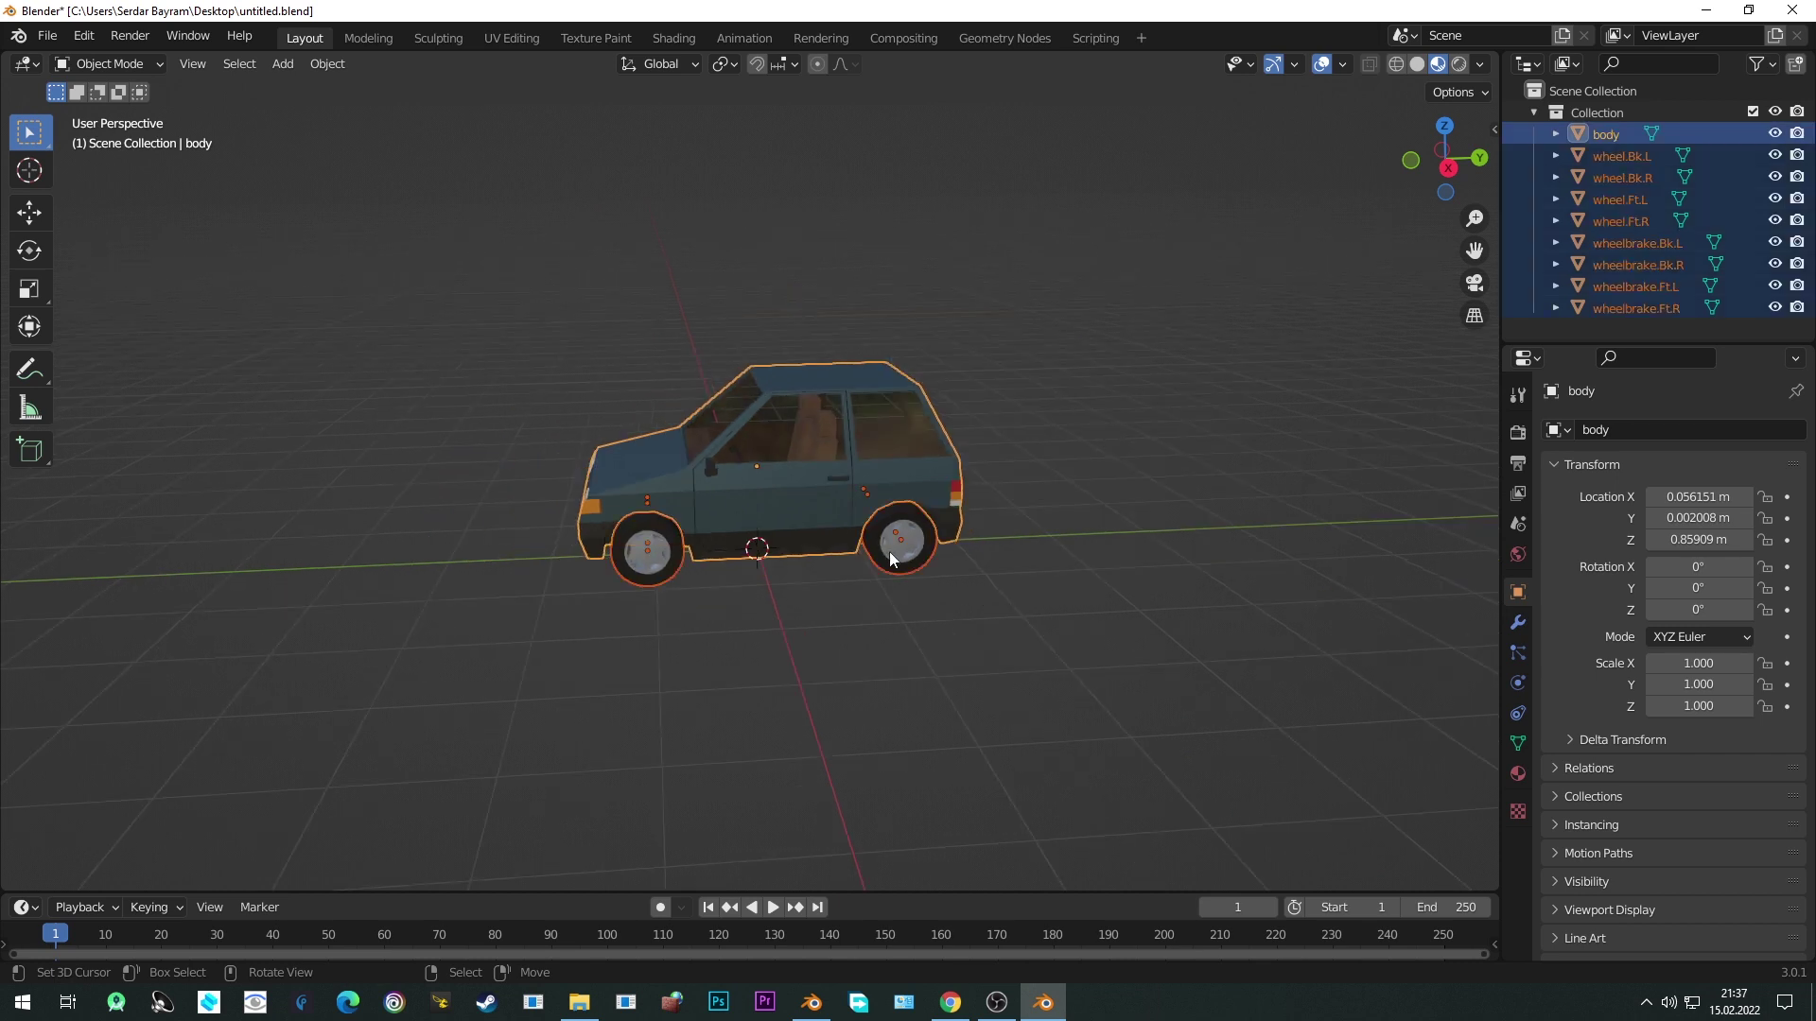
left_click(863, 499)
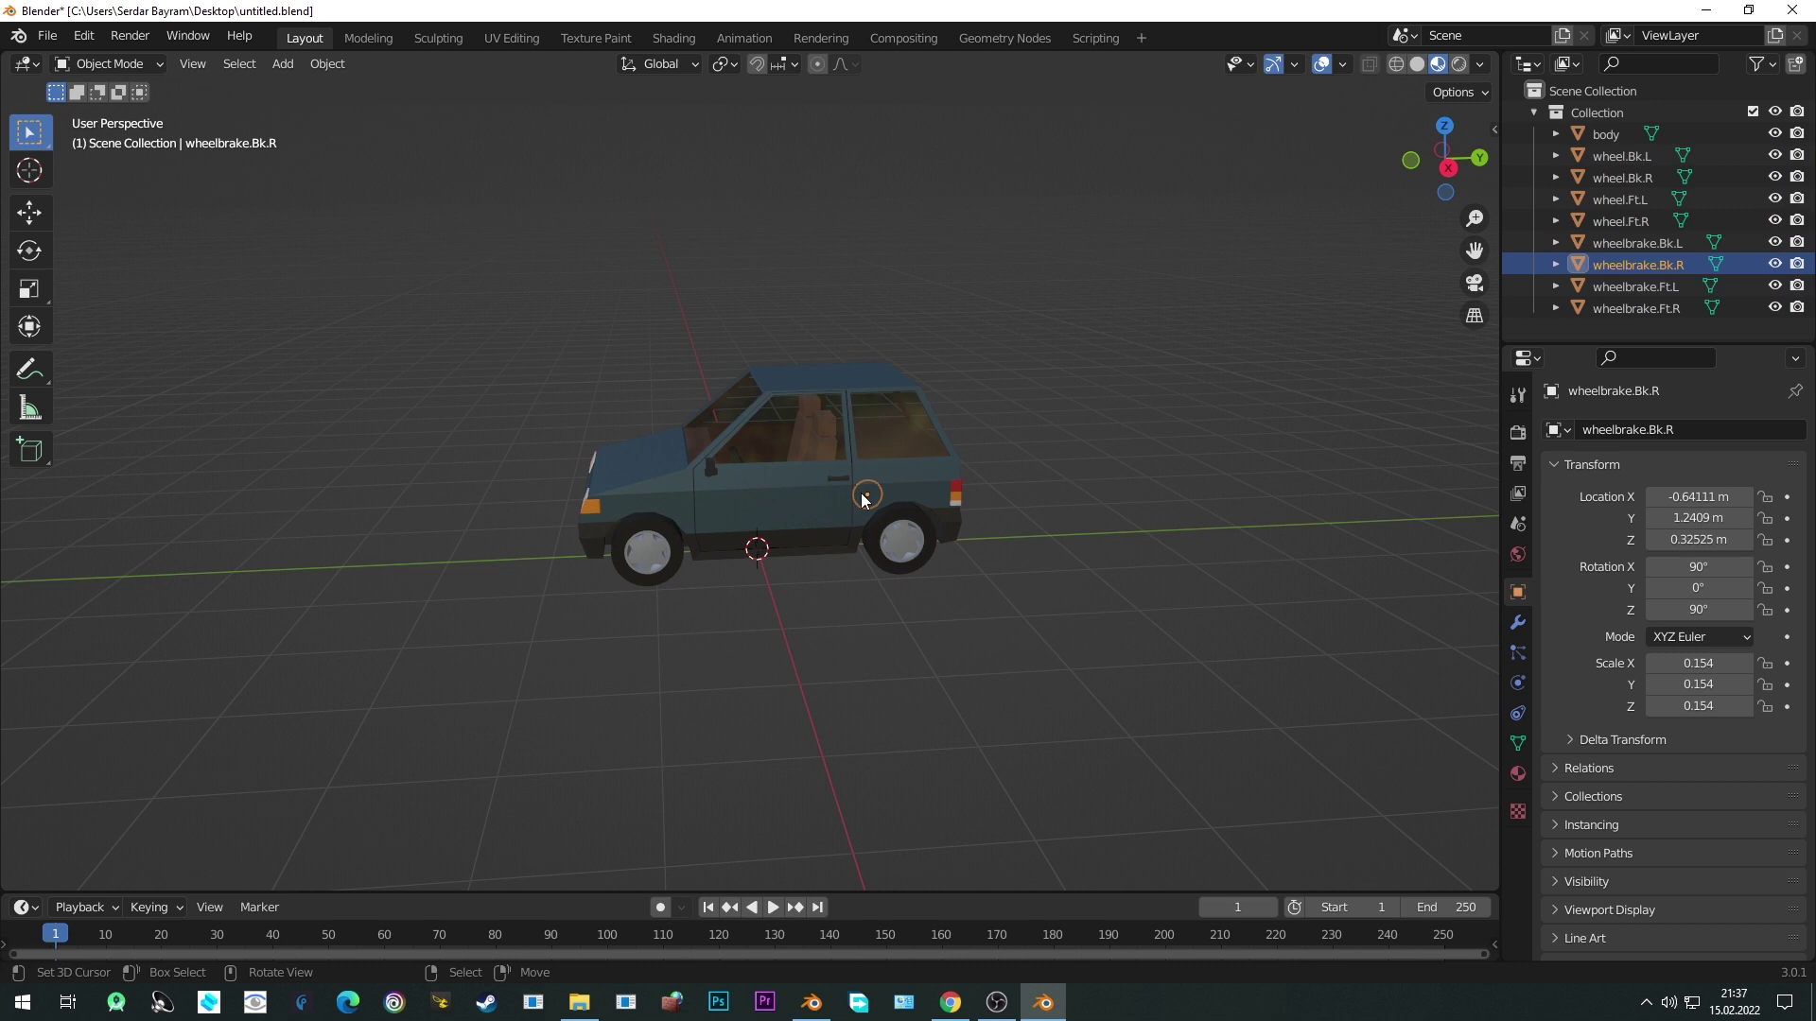
left_click(813, 499)
left_click(629, 559)
left_click(912, 562)
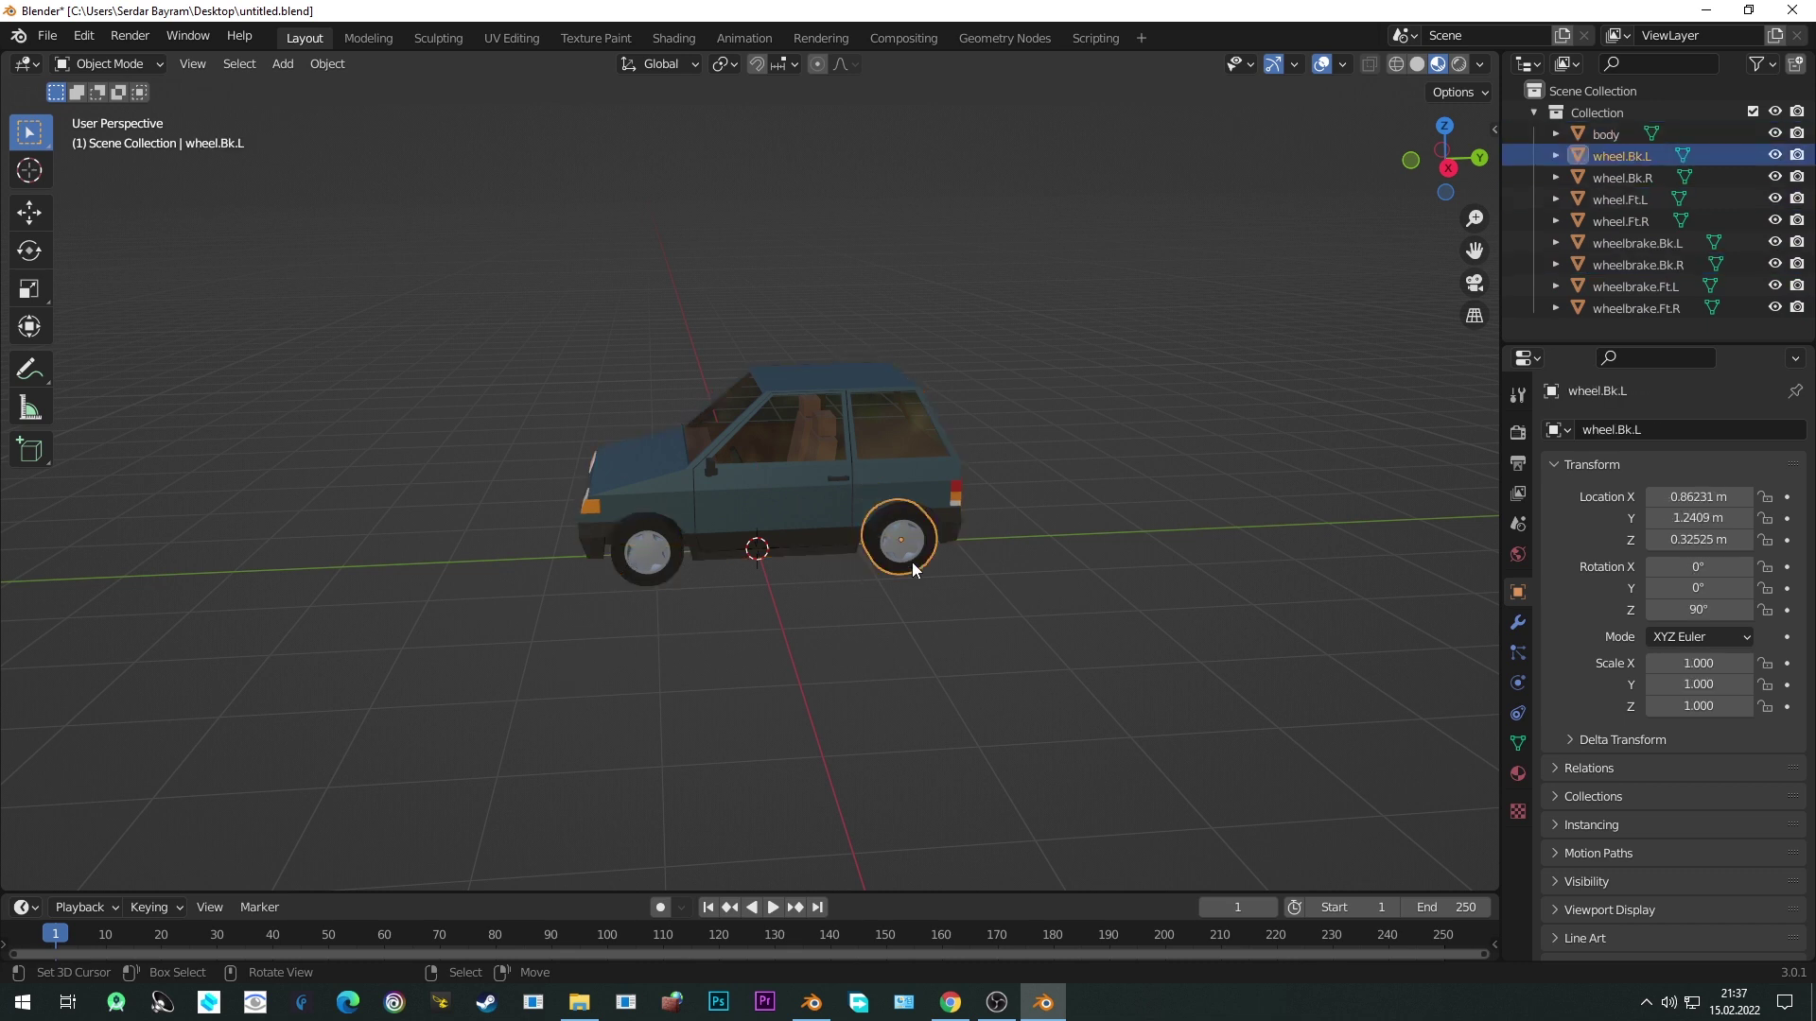
left_click(802, 531)
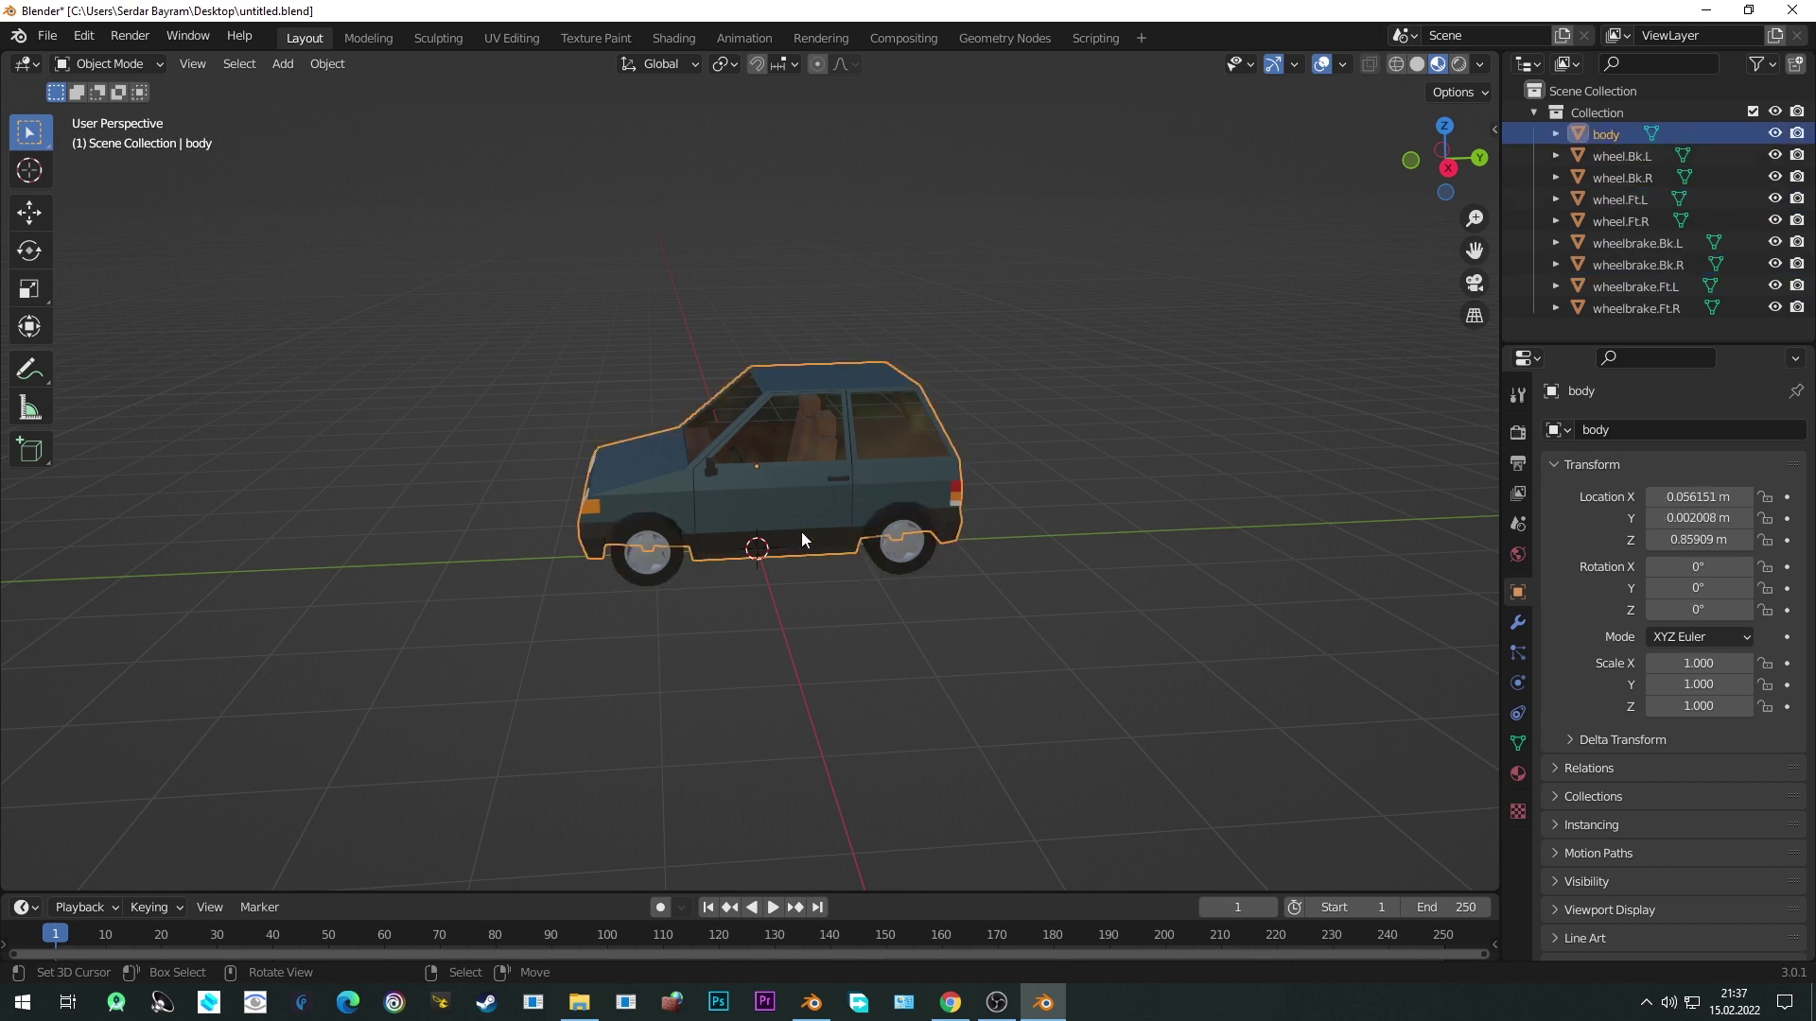
Select all the car's objects and add a Car (deformation rig) armature.
scroll(798, 532, "up", 2)
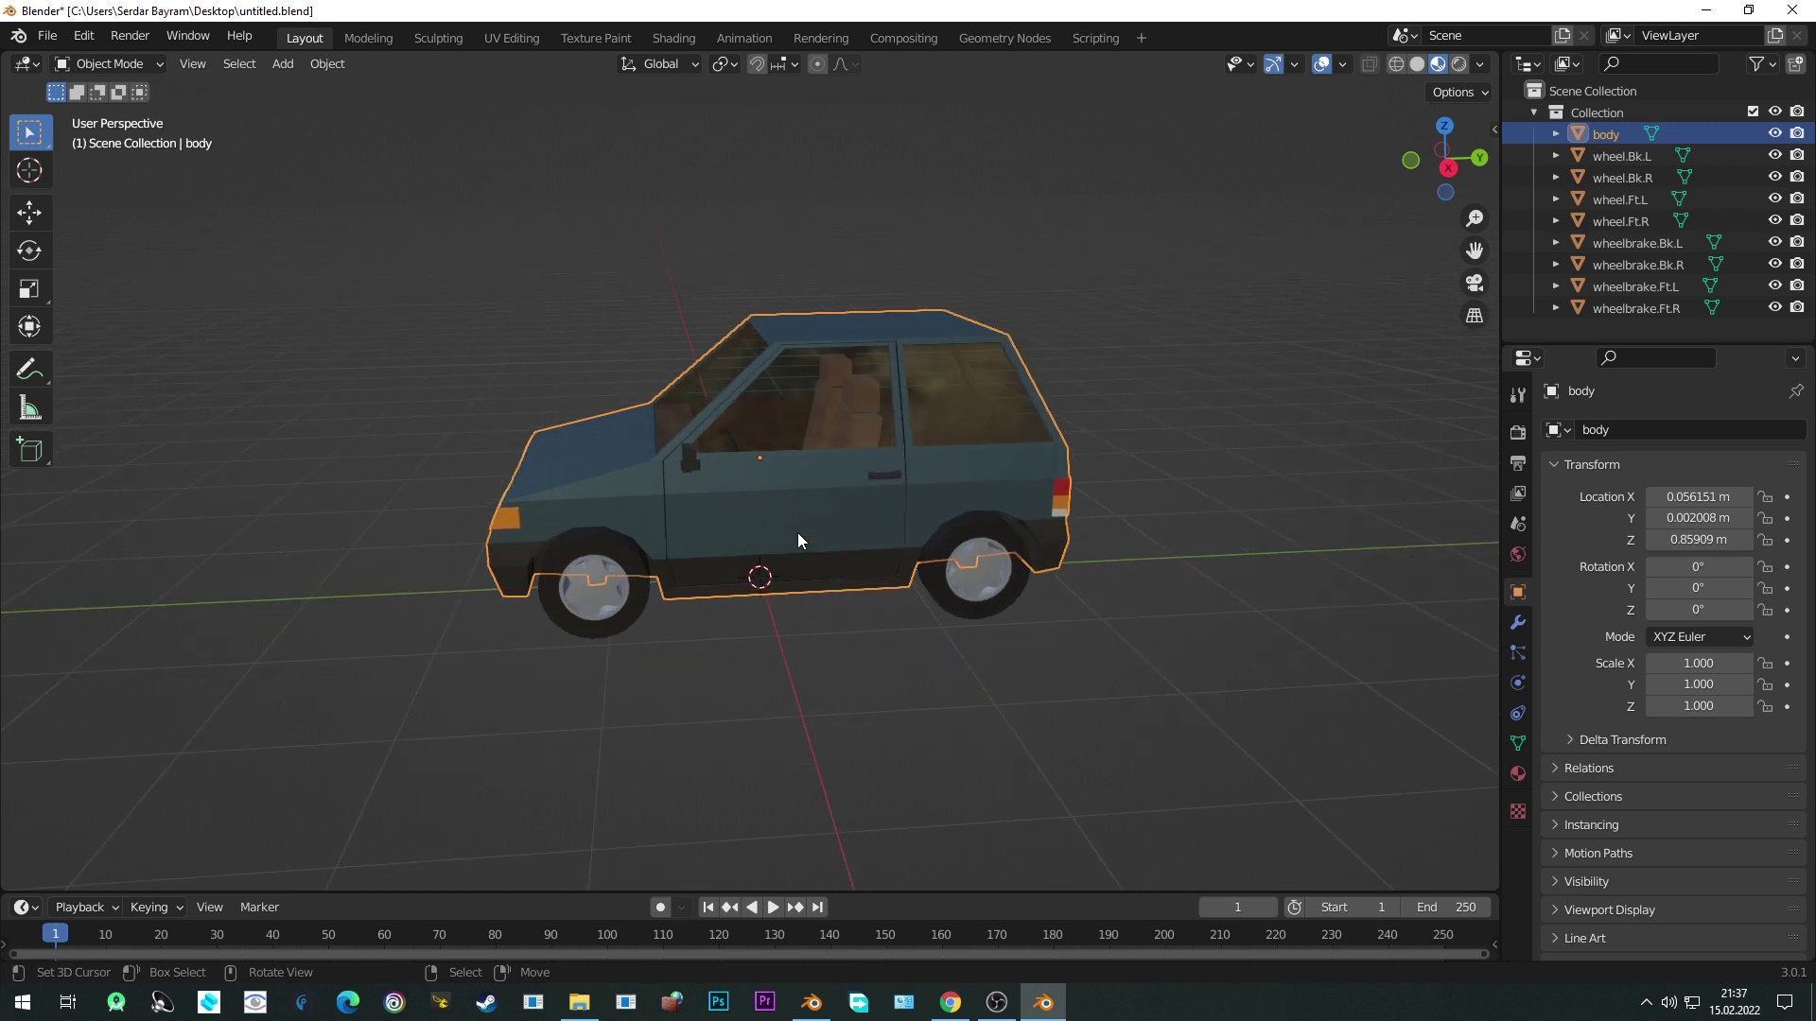
scroll(798, 540, "down", 2)
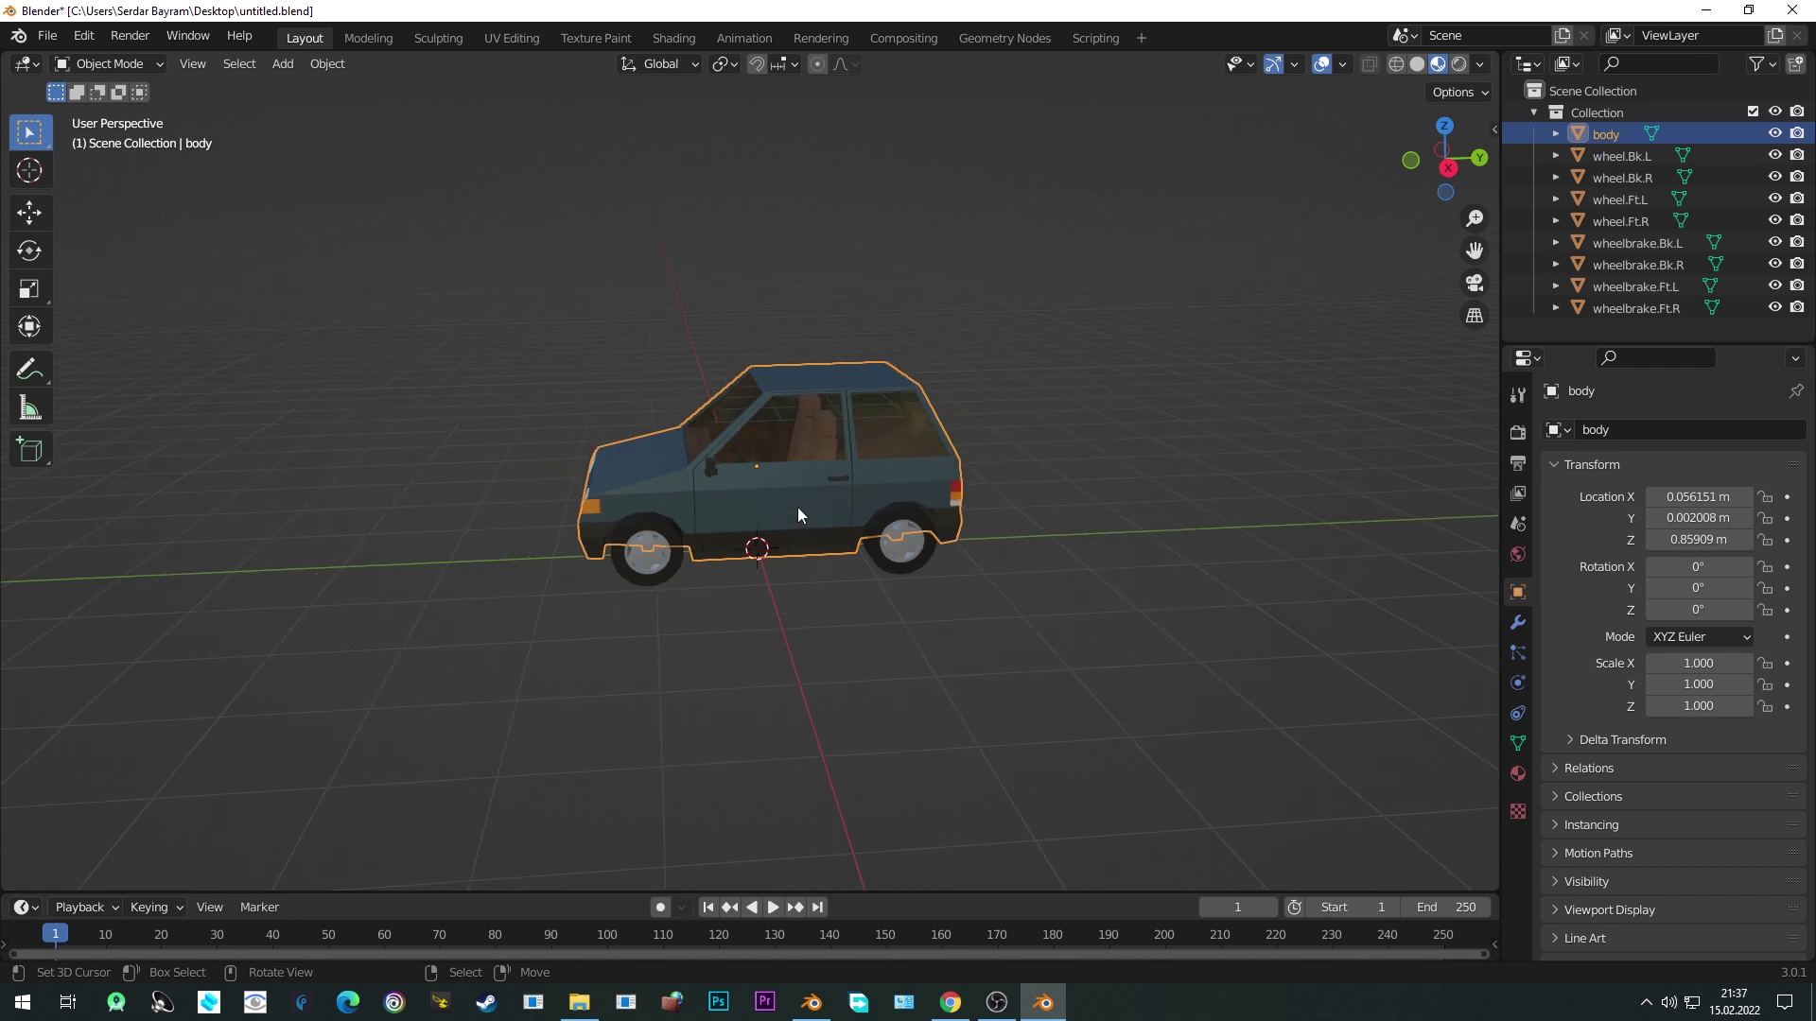
key("a")
middle_click_drag(554, 528, 724, 519, "shift")
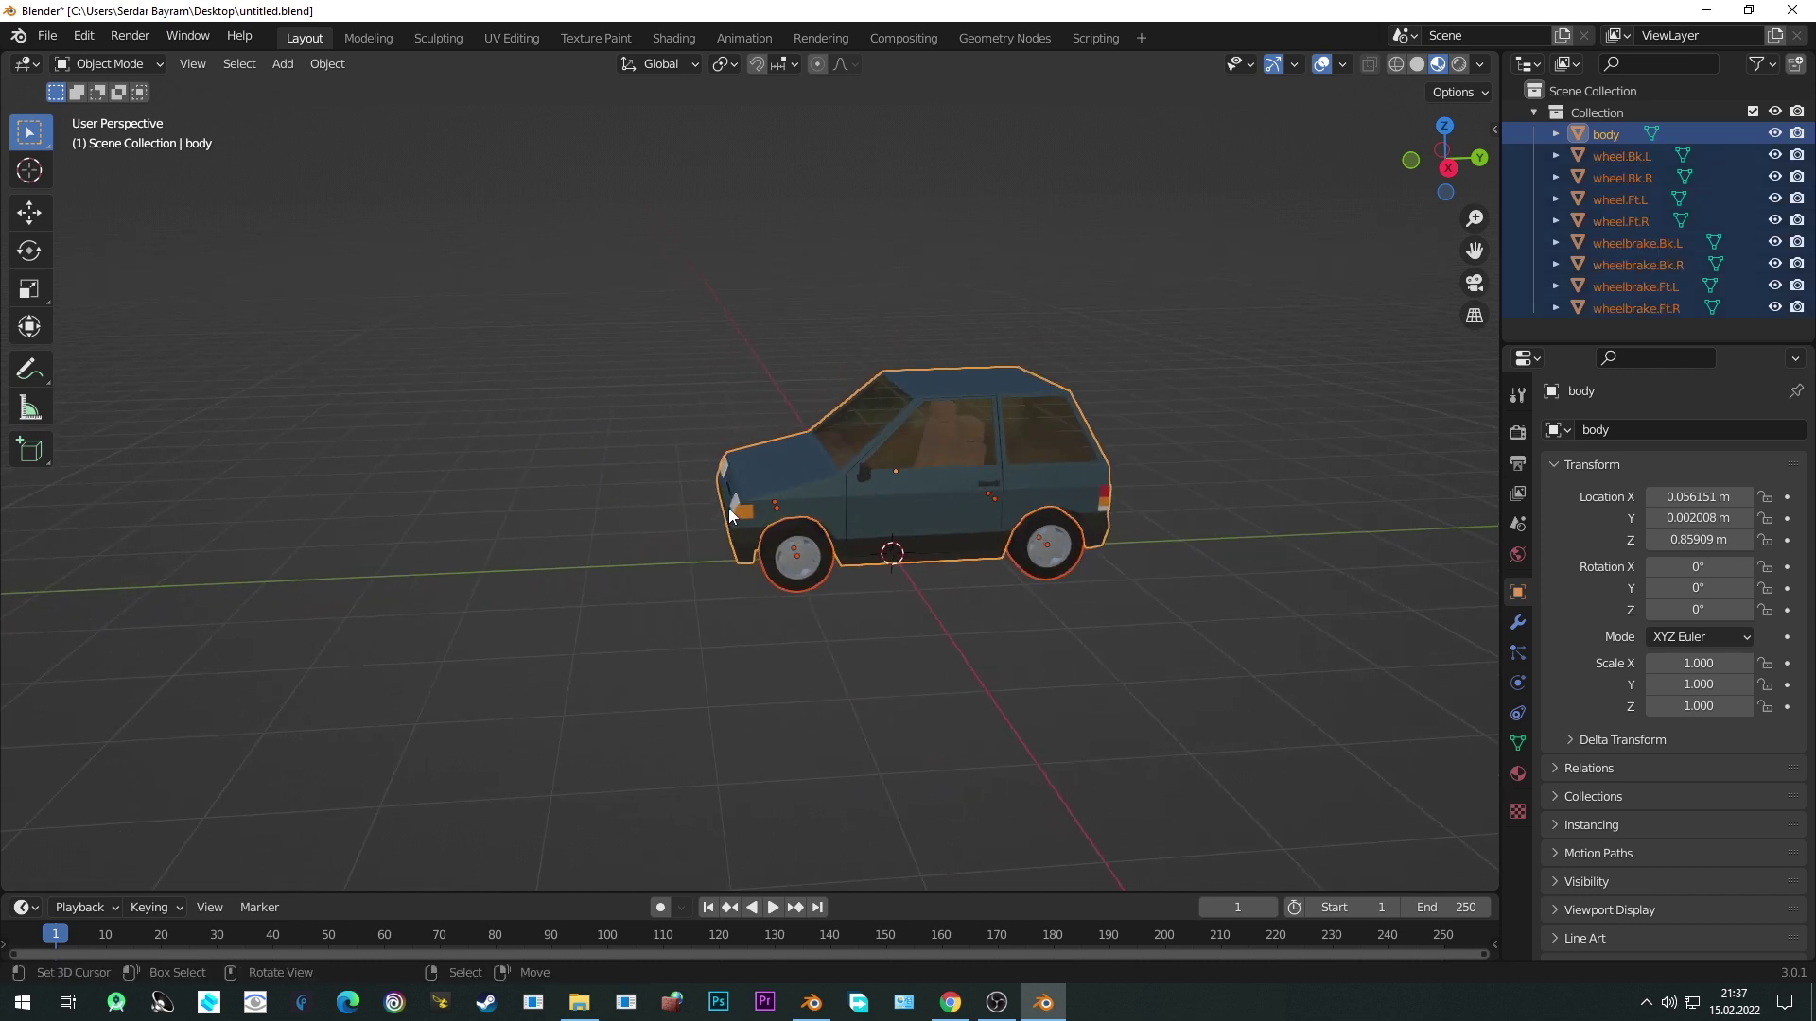
key("shift+a")
mouse_move(608, 554)
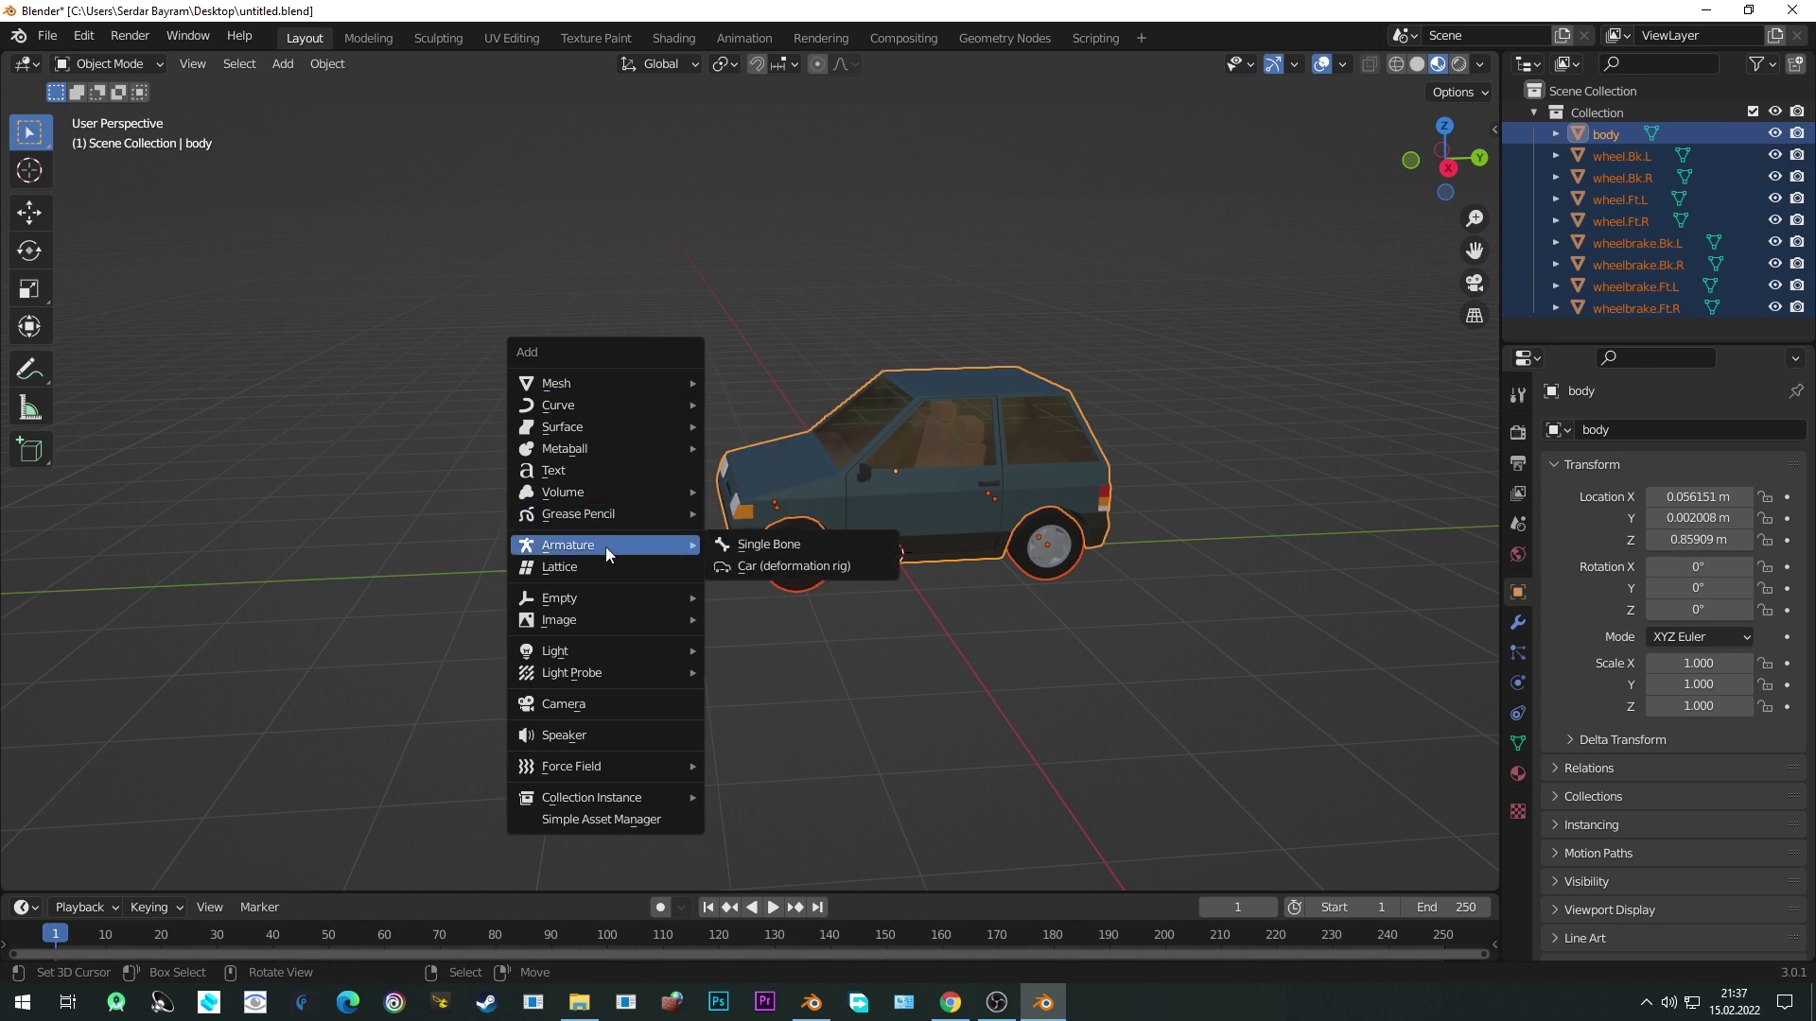
left_click(757, 567)
Switch the viewport to wireframe and examine the new rig's bones inside the body, wheels and brakes.
mouse_move(681, 664)
middle_mouse_down()
mouse_move(803, 677)
mouse_move(719, 653)
mouse_move(1108, 578)
mouse_move(782, 560)
middle_mouse_up()
key("z")
left_click(677, 666)
scroll(945, 612, "up", 5)
scroll(923, 569, "down", 6)
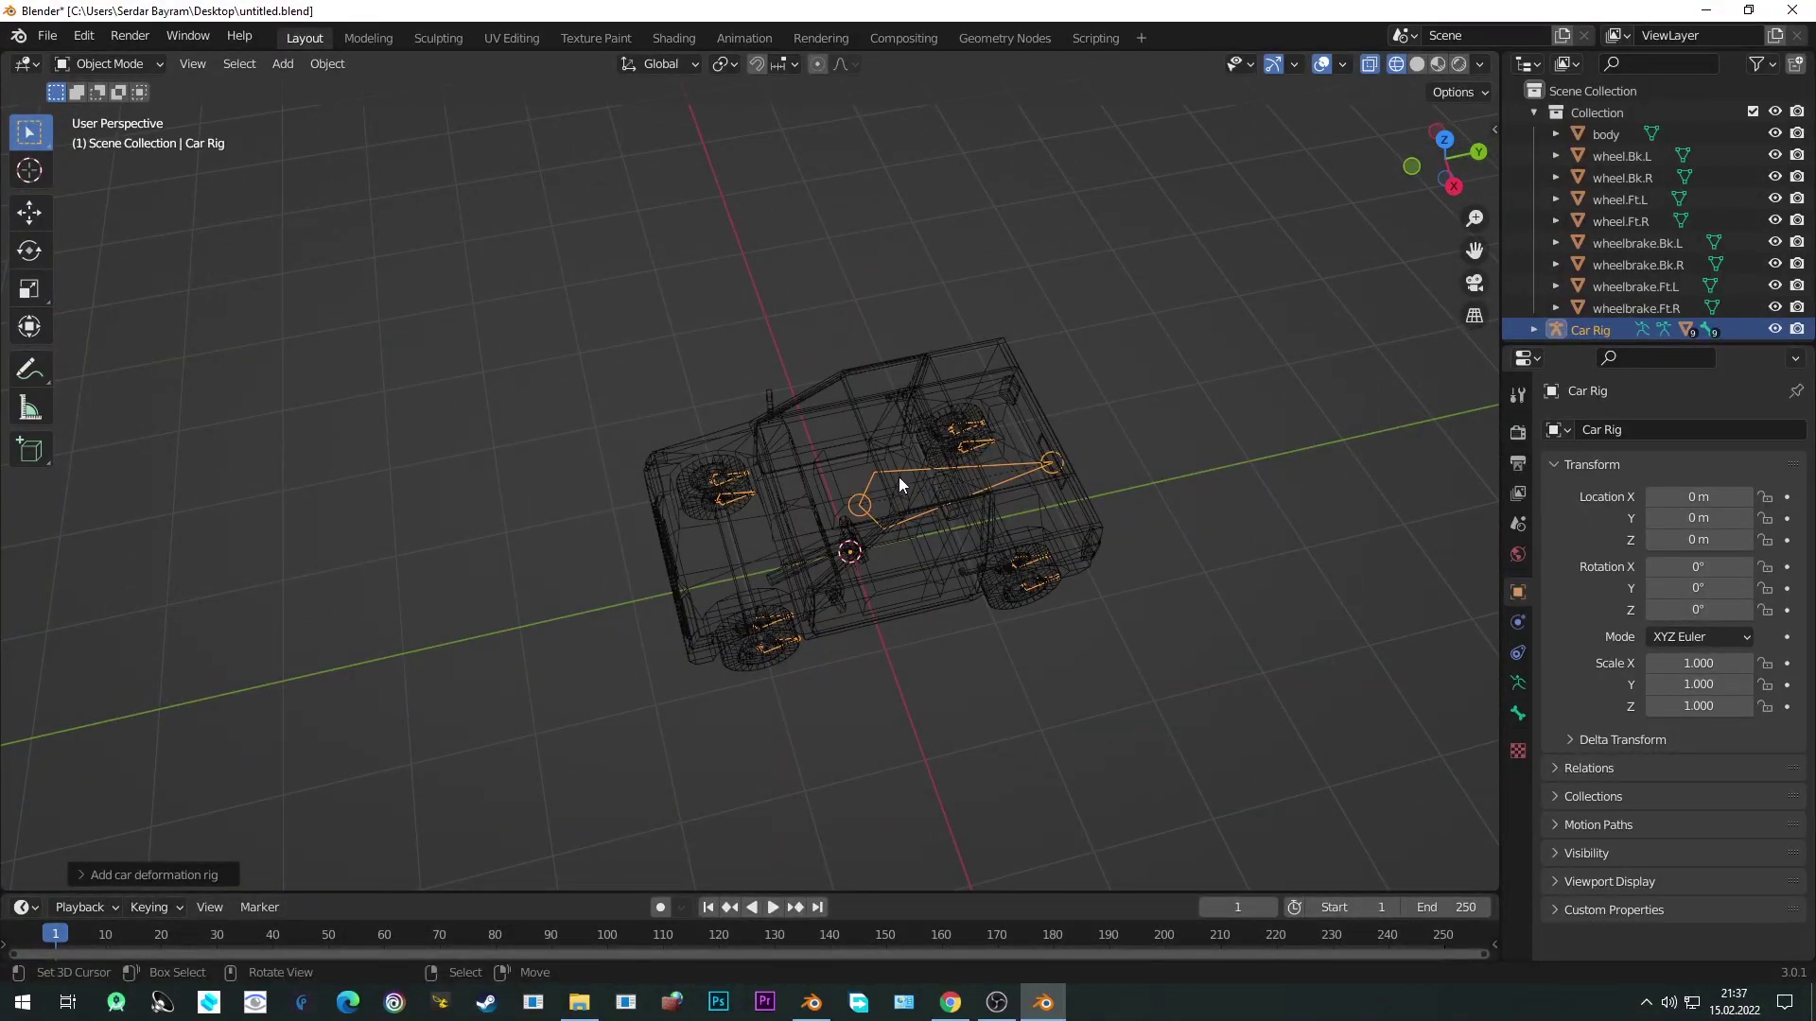
middle_click_drag(897, 479, 1034, 532)
scroll(1035, 531, "up", 6)
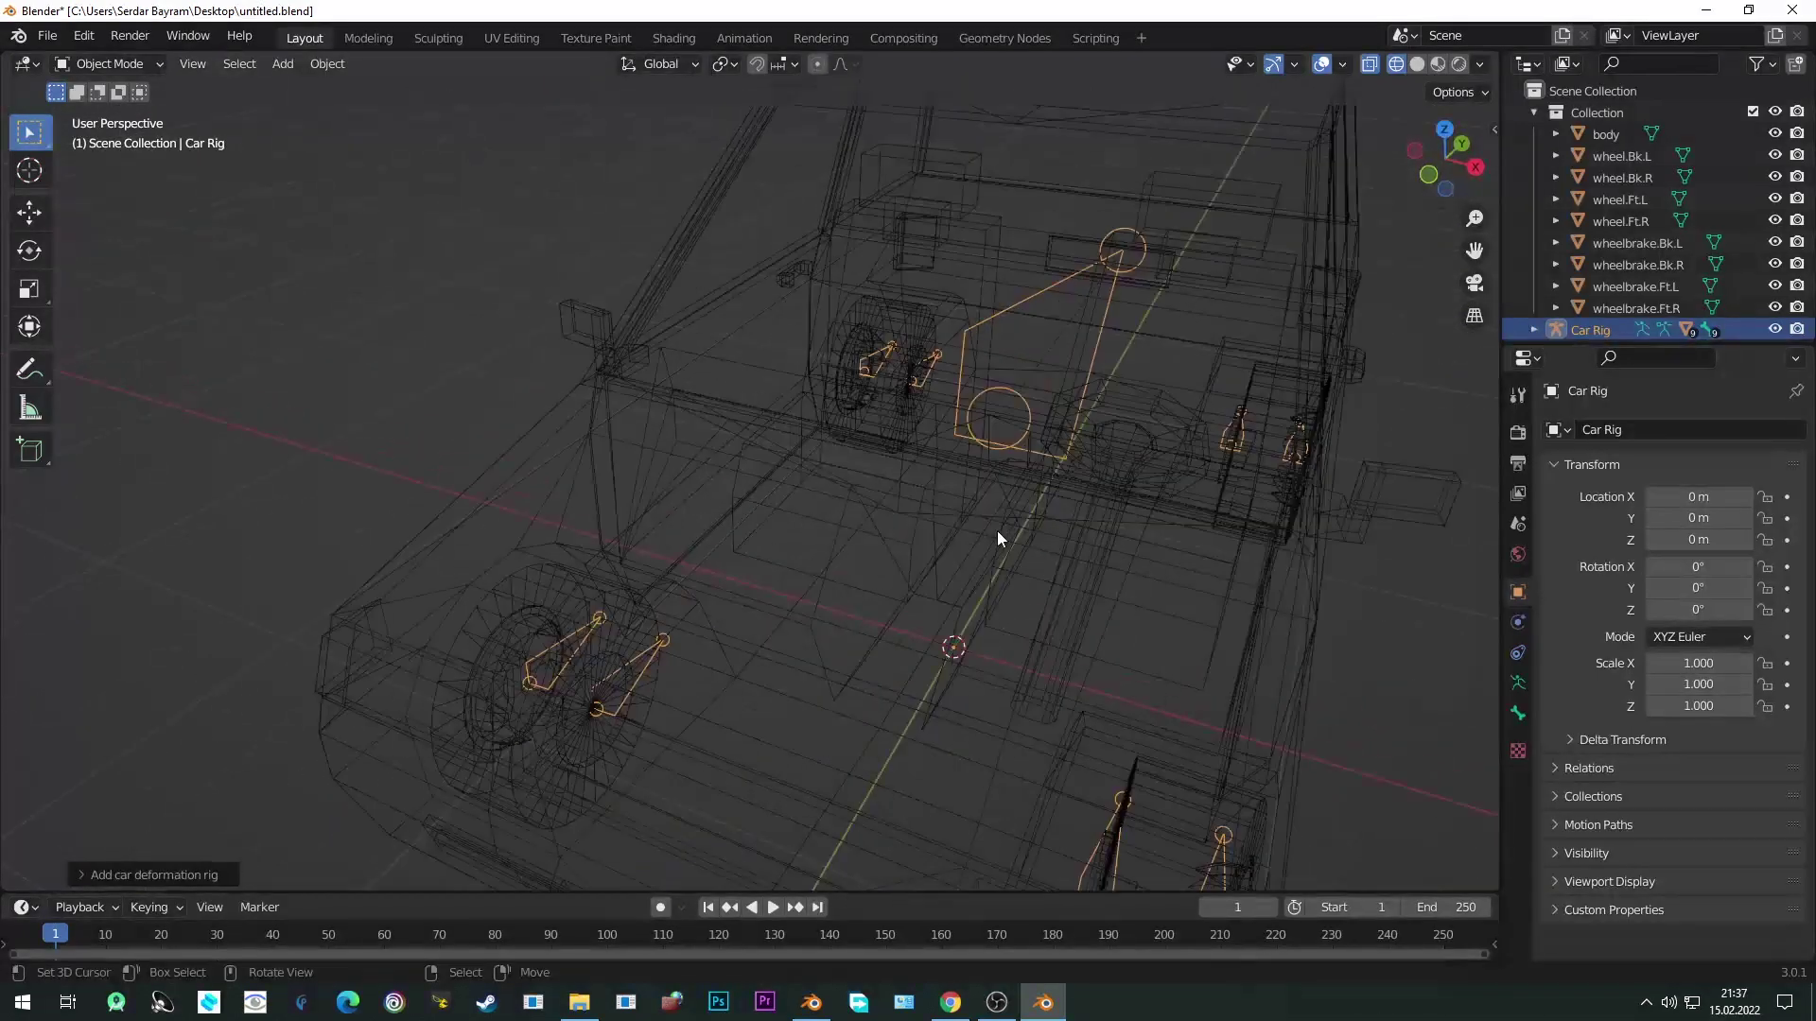
scroll(870, 502, "down", 5)
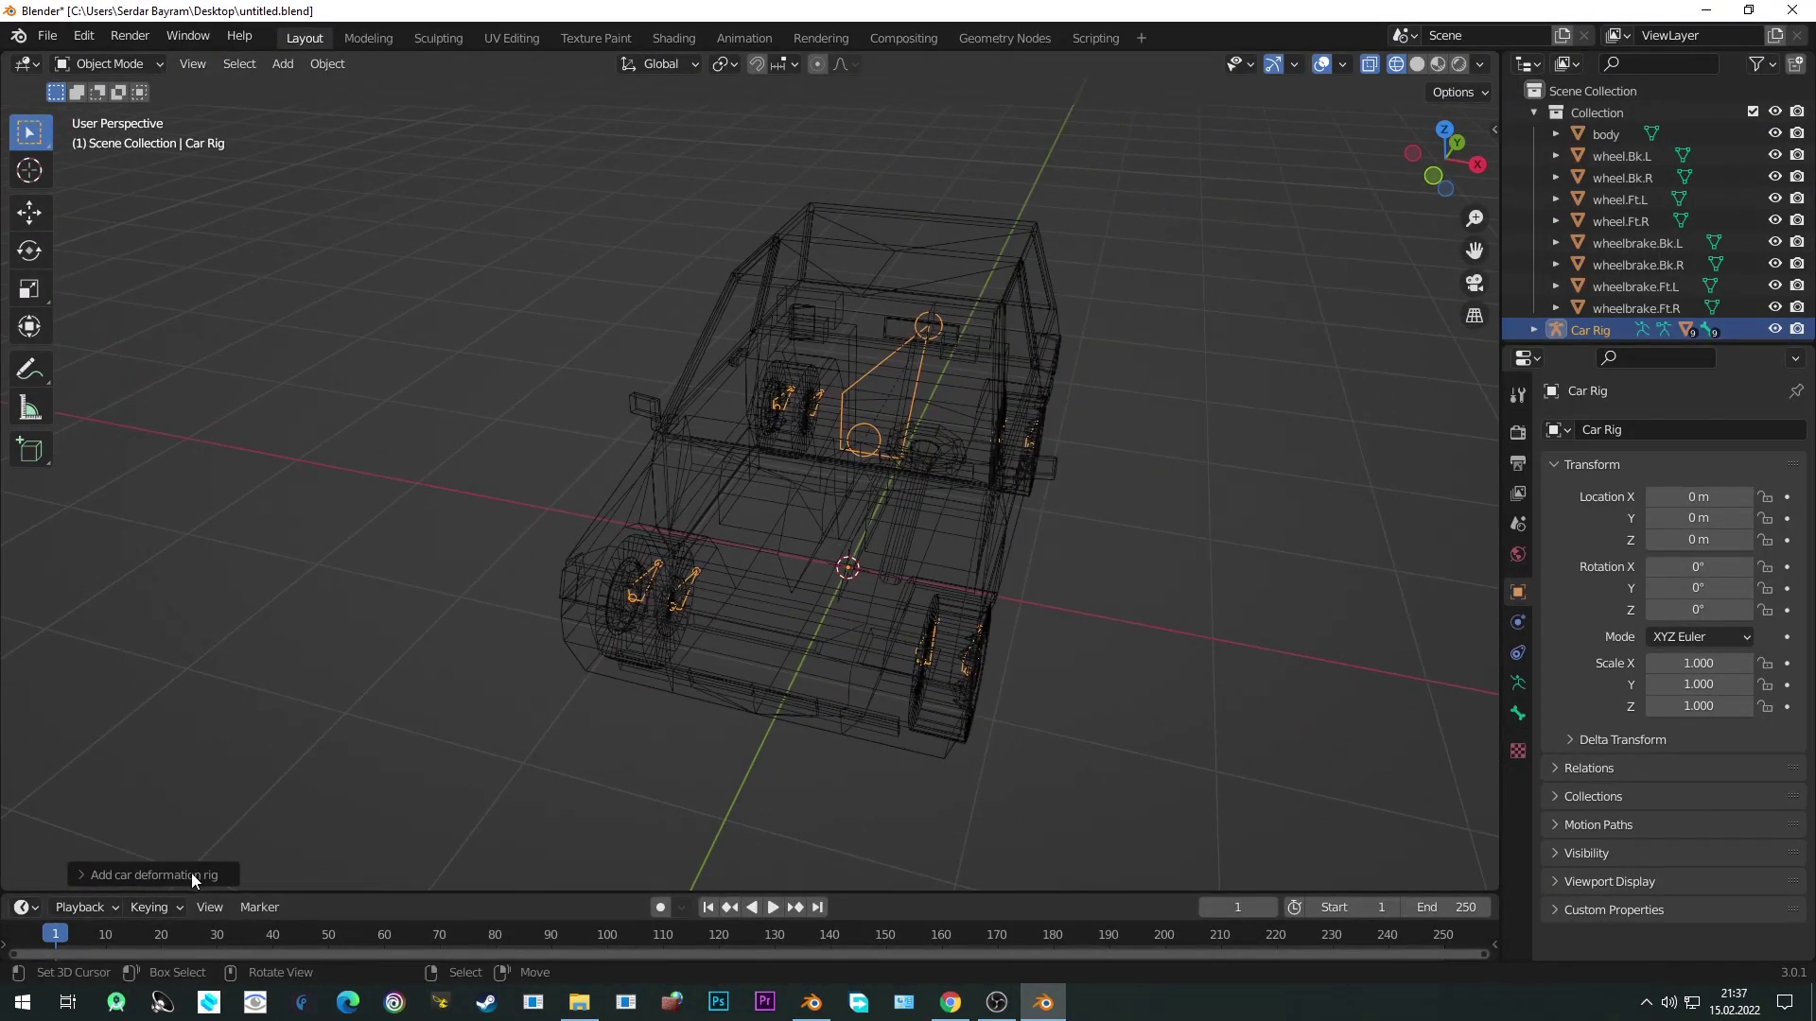
Expand the car deformation rig settings, try shifting the body's X delta location in top view, and return it to 0 m.
left_click(152, 875)
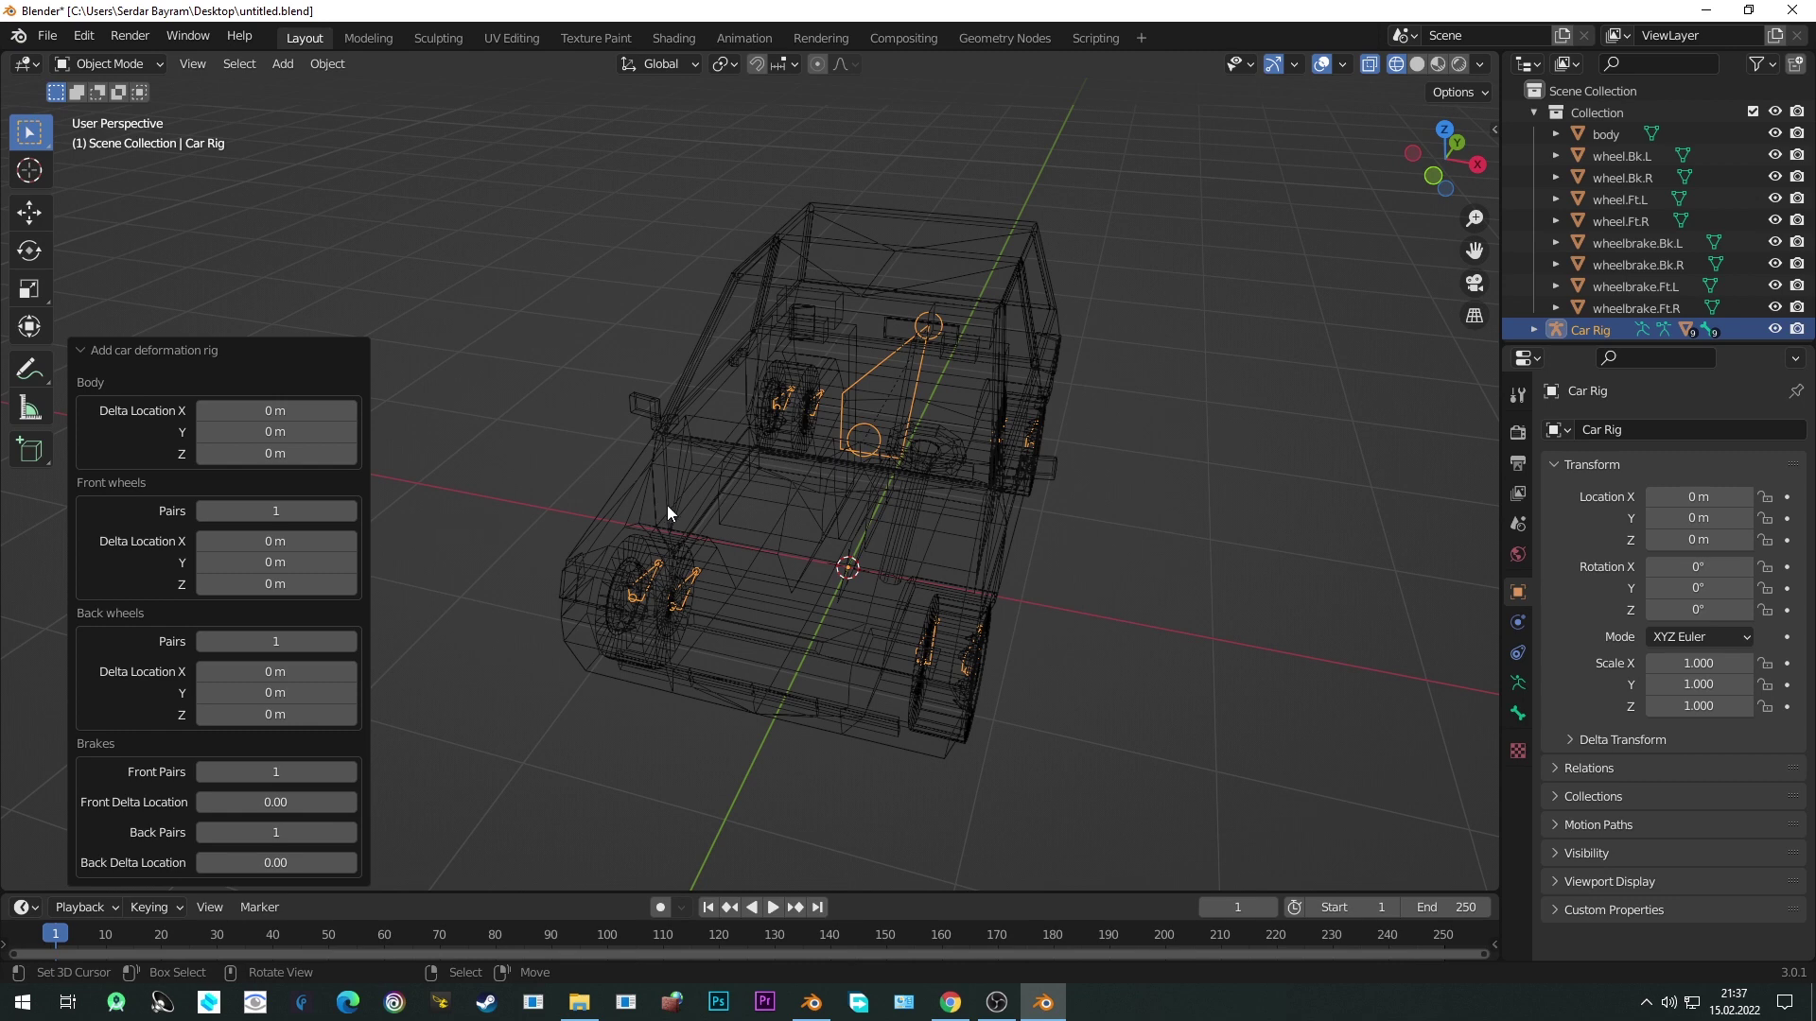
key("KP_7")
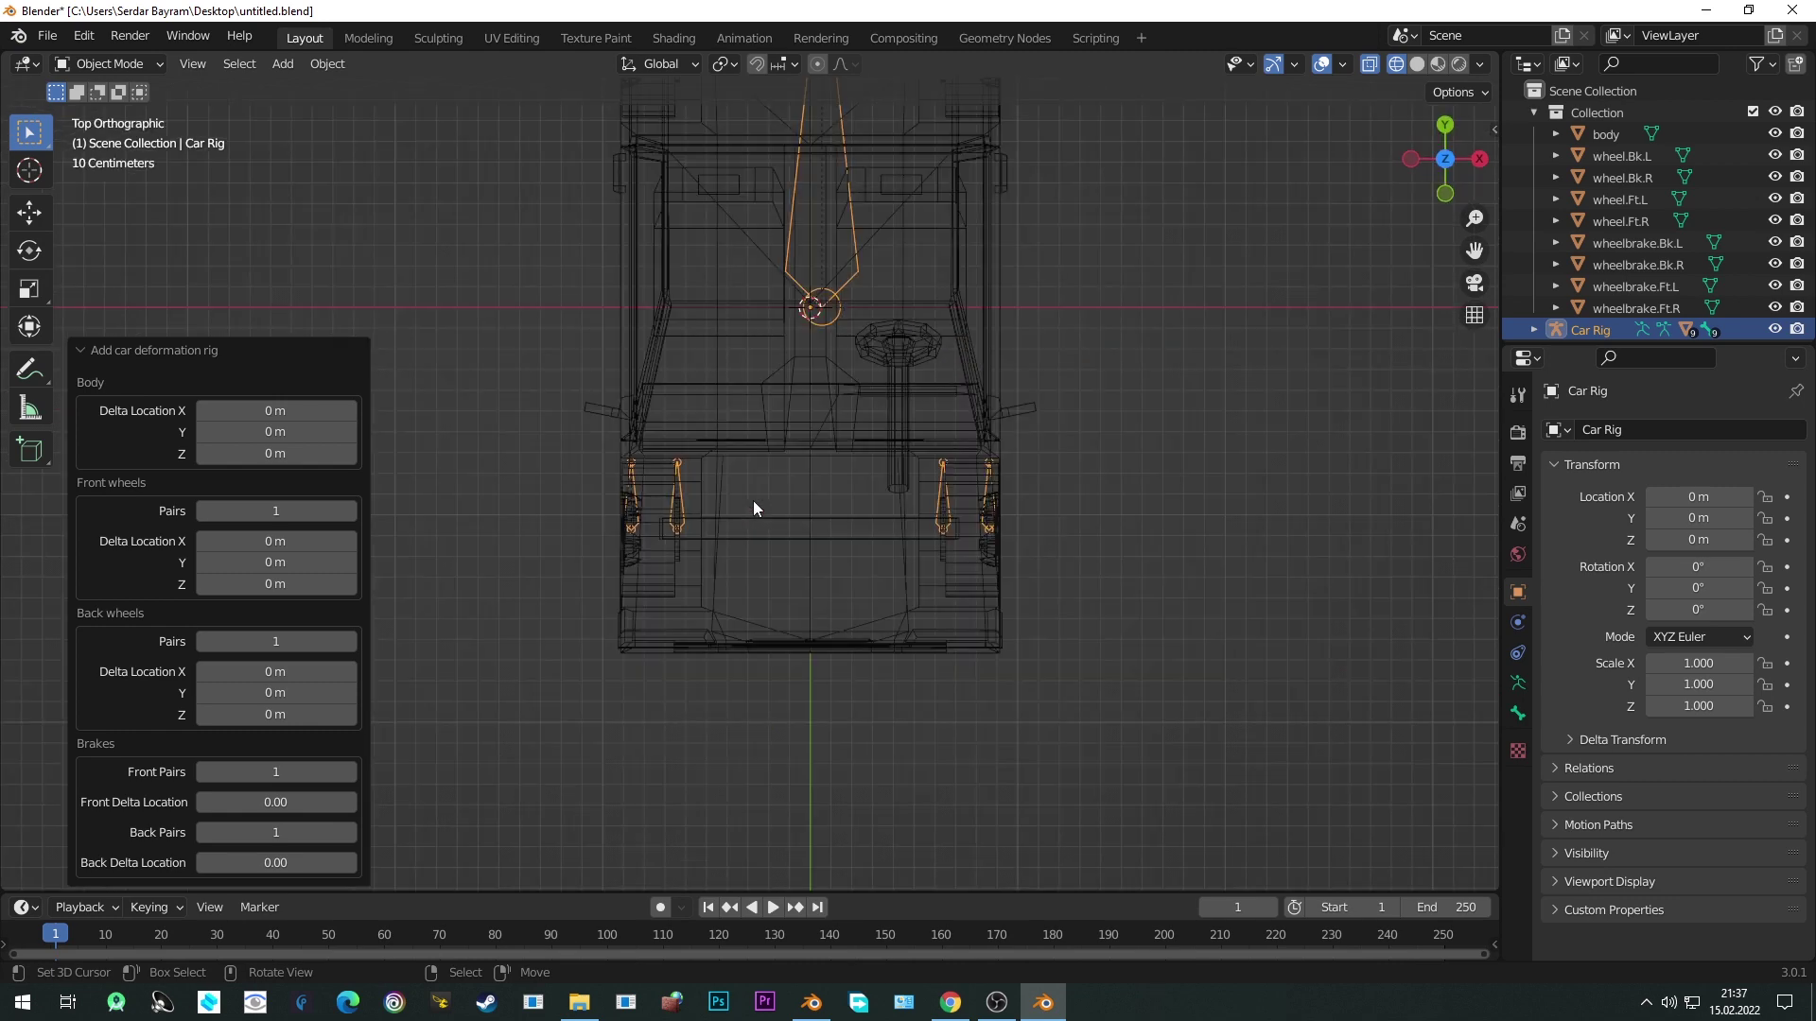
left_click_drag(271, 411, 266, 417)
left_click(265, 412)
type("0")
key("Return")
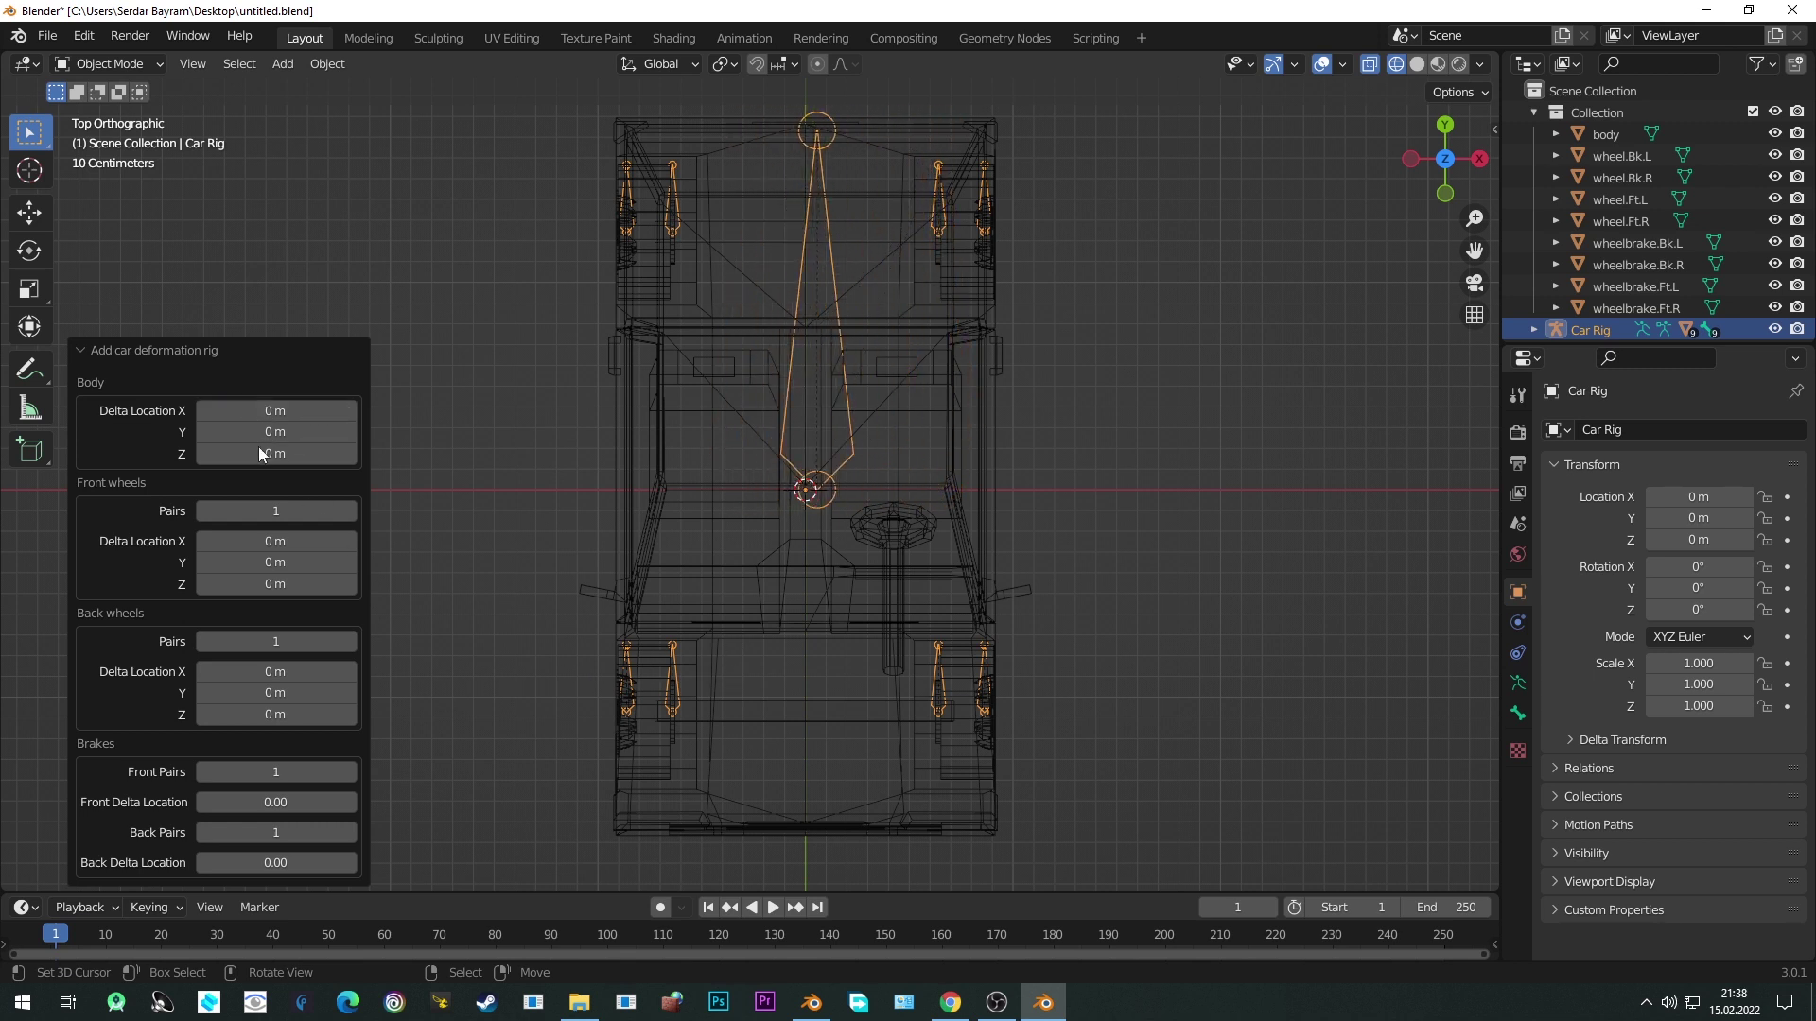
left_click(159, 355)
Return to a perspective view of the car and switch the viewport shading to Material Preview.
mouse_move(892, 709)
middle_mouse_down()
mouse_move(661, 552)
mouse_move(900, 721)
mouse_move(960, 681)
middle_mouse_up()
scroll(961, 681, "down", 2)
key("z")
left_click(1195, 678)
key("z")
left_click(1050, 813)
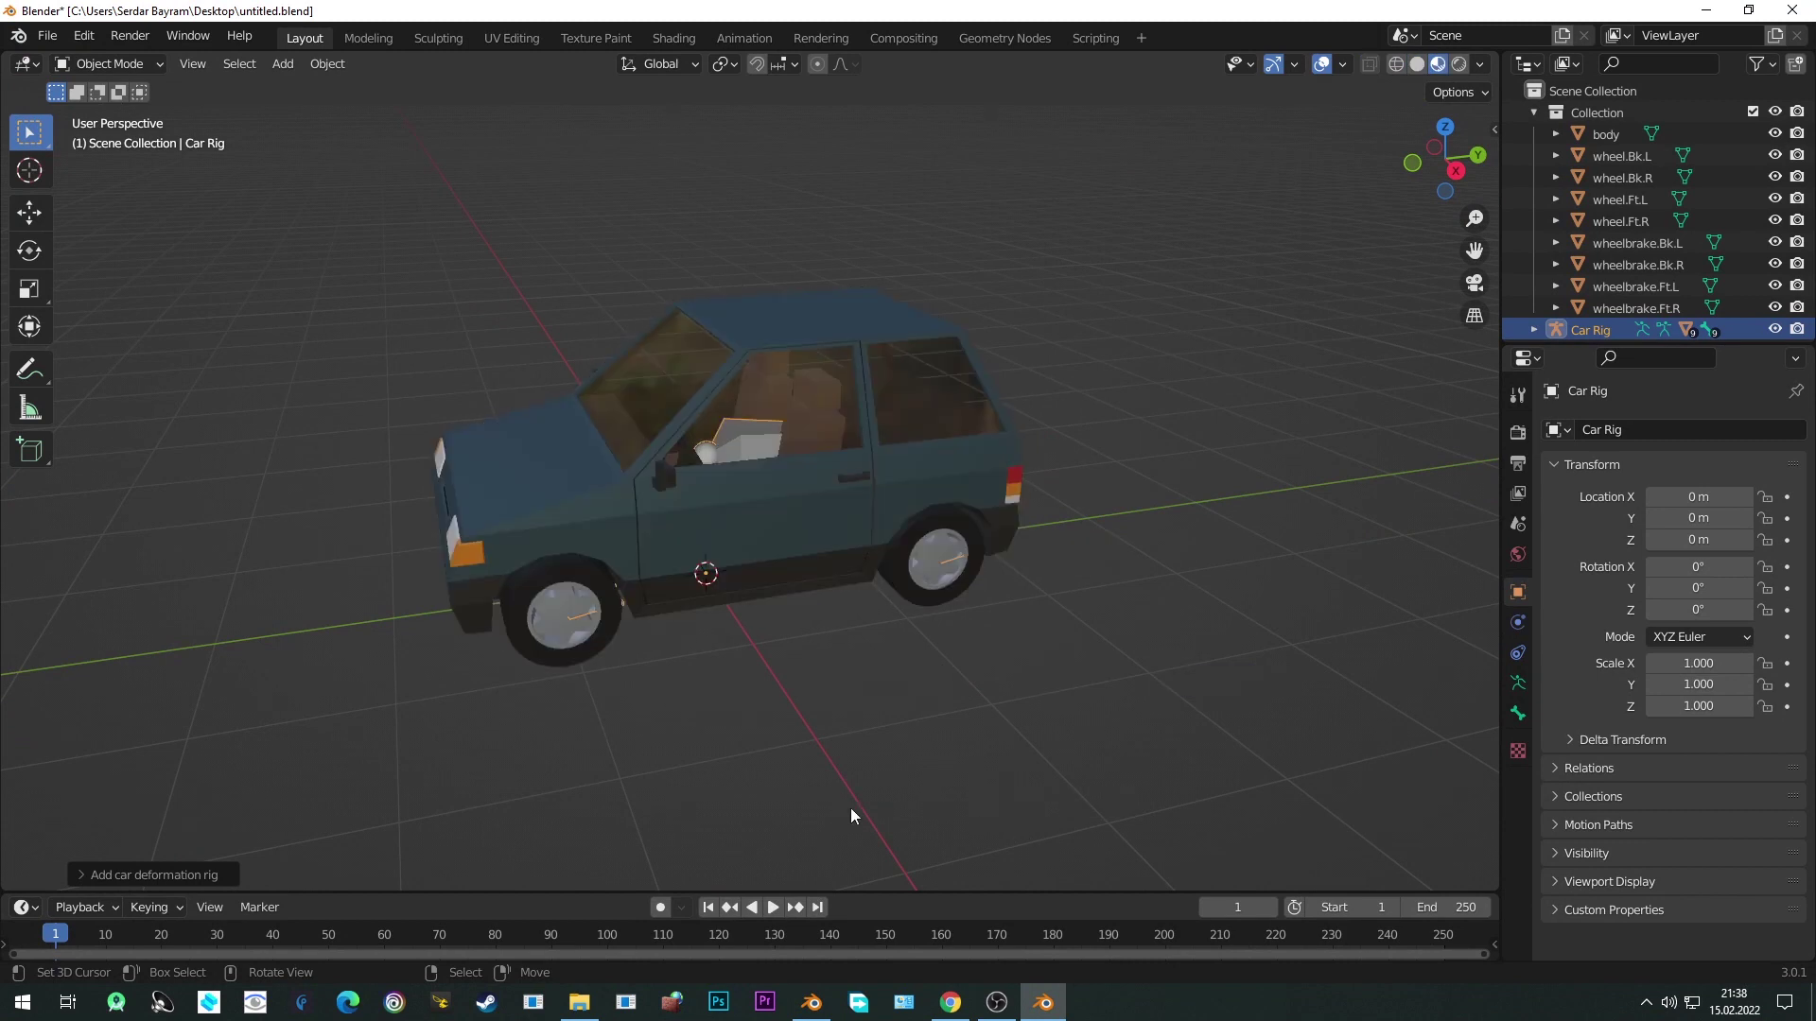
Generate Rigacar's animation rig from the car's deformation rig.
key("n")
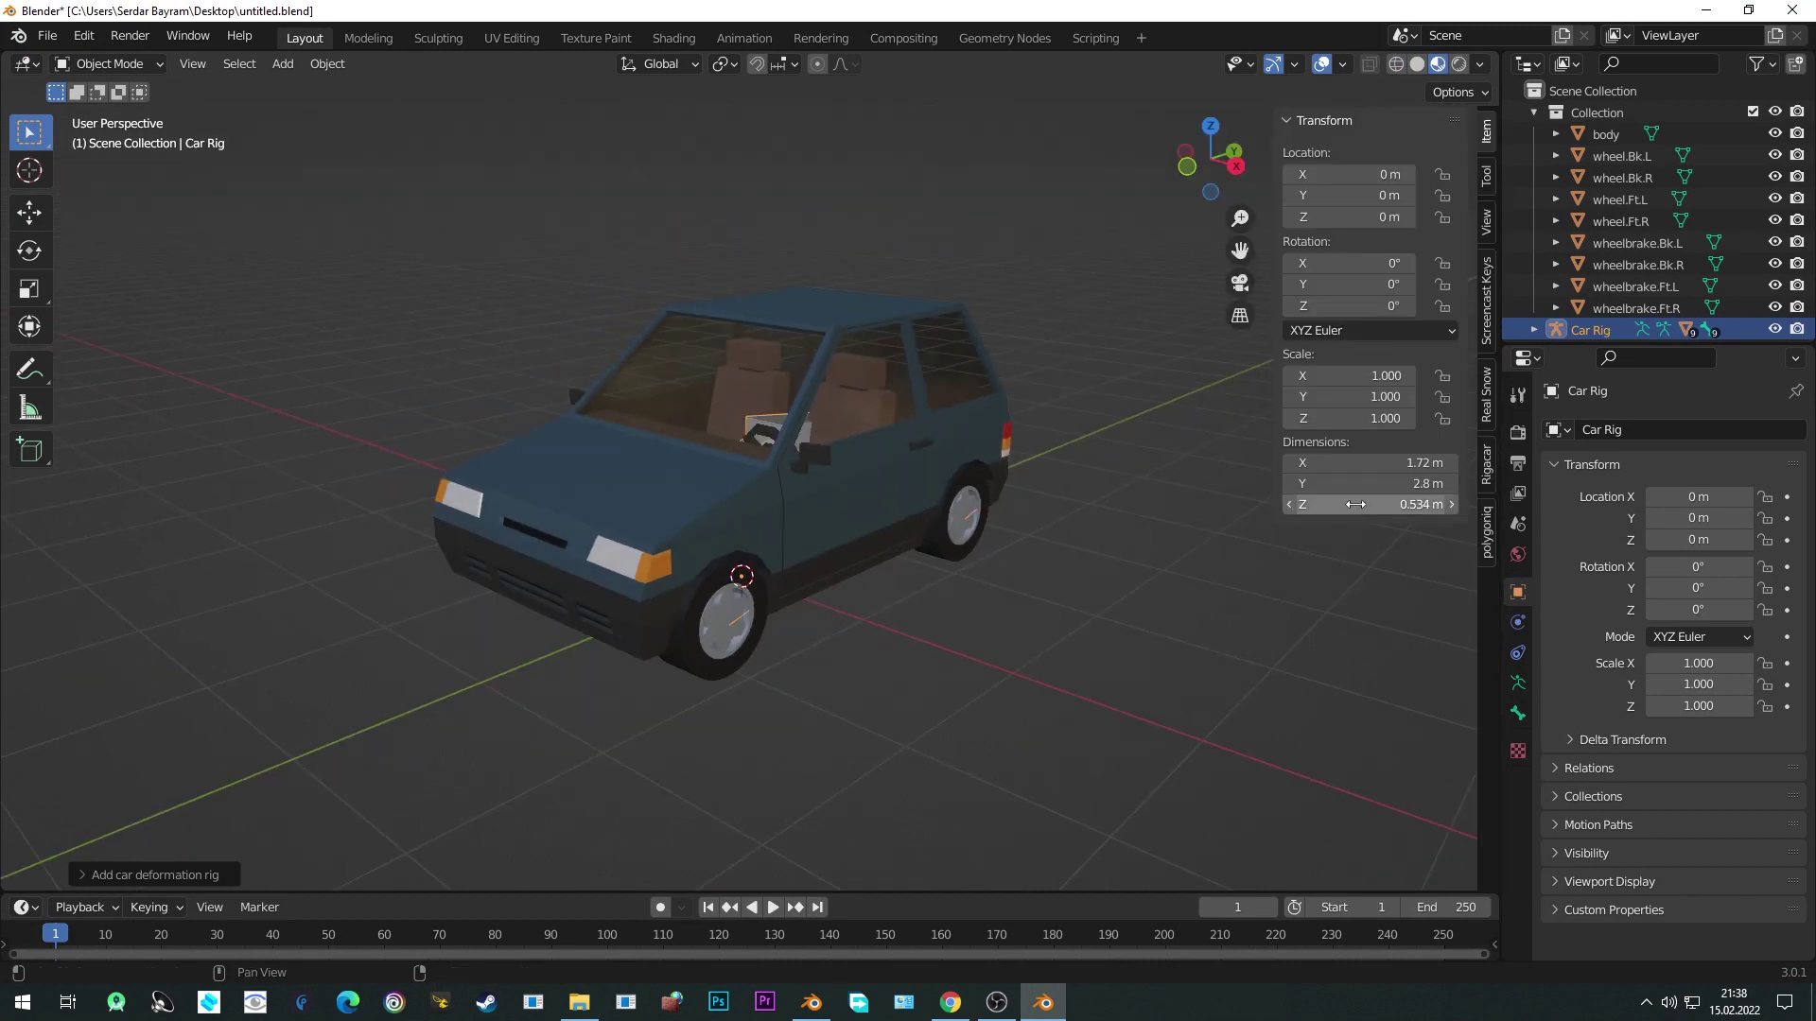
left_click(1481, 473)
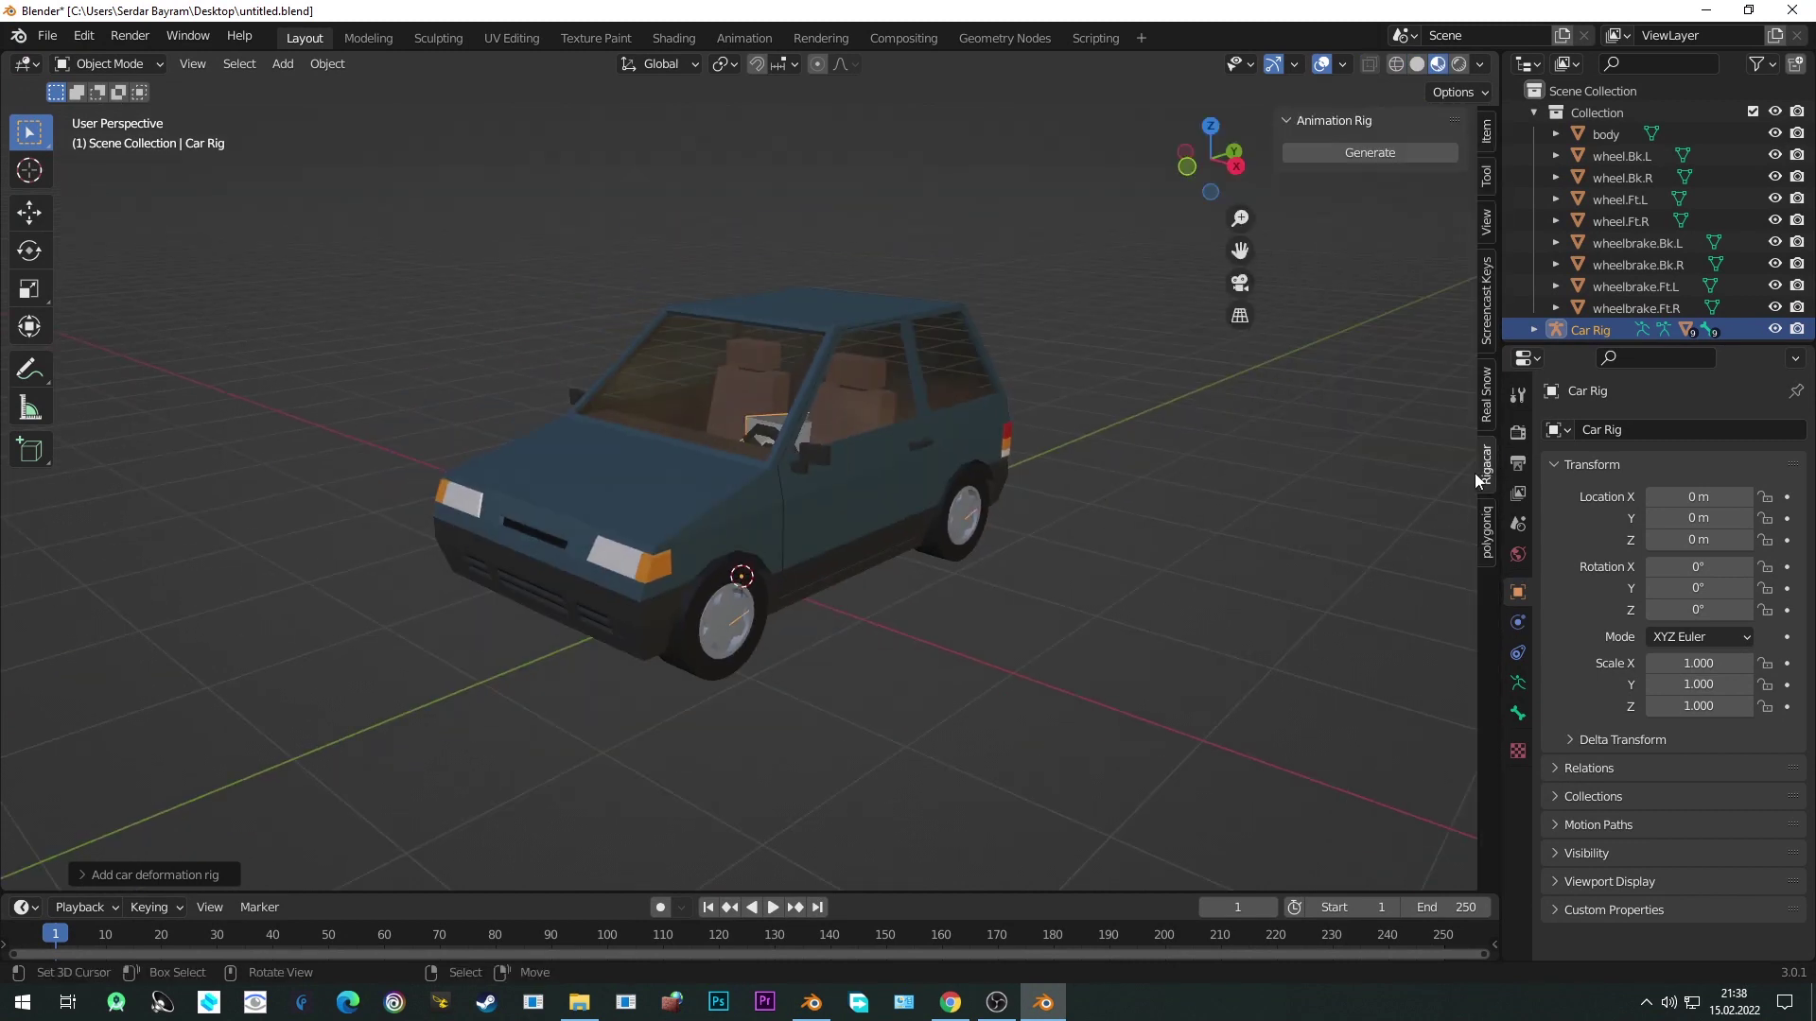
left_click(1368, 153)
Try moving the Steering control in front of the car.
middle_click_drag(795, 515, 846, 506)
scroll(831, 521, "down", 1)
scroll(847, 506, "up", 3)
middle_click_drag(451, 625, 832, 652, "shift")
left_click(600, 555)
key("g")
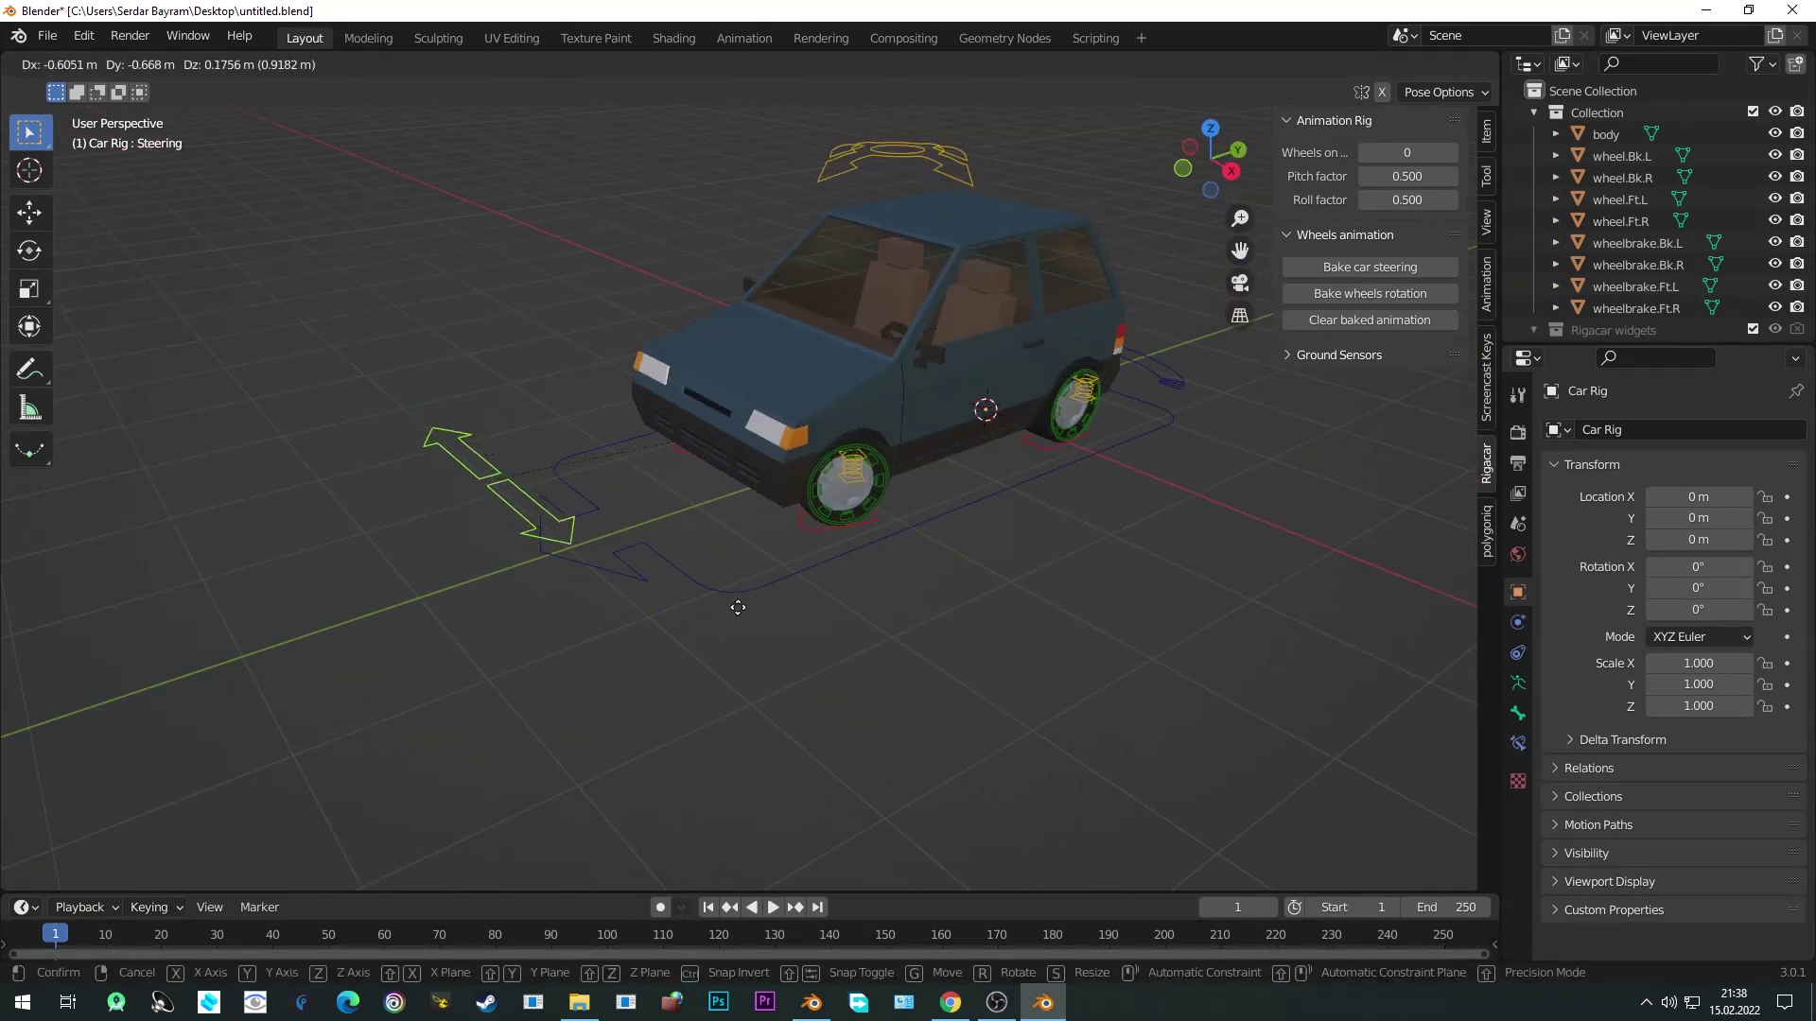
left_click(587, 568)
middle_click_drag(587, 567, 668, 213)
Try moving the Suspension control above the roof and rotating the Drift control behind the car.
left_click(669, 208)
key("g")
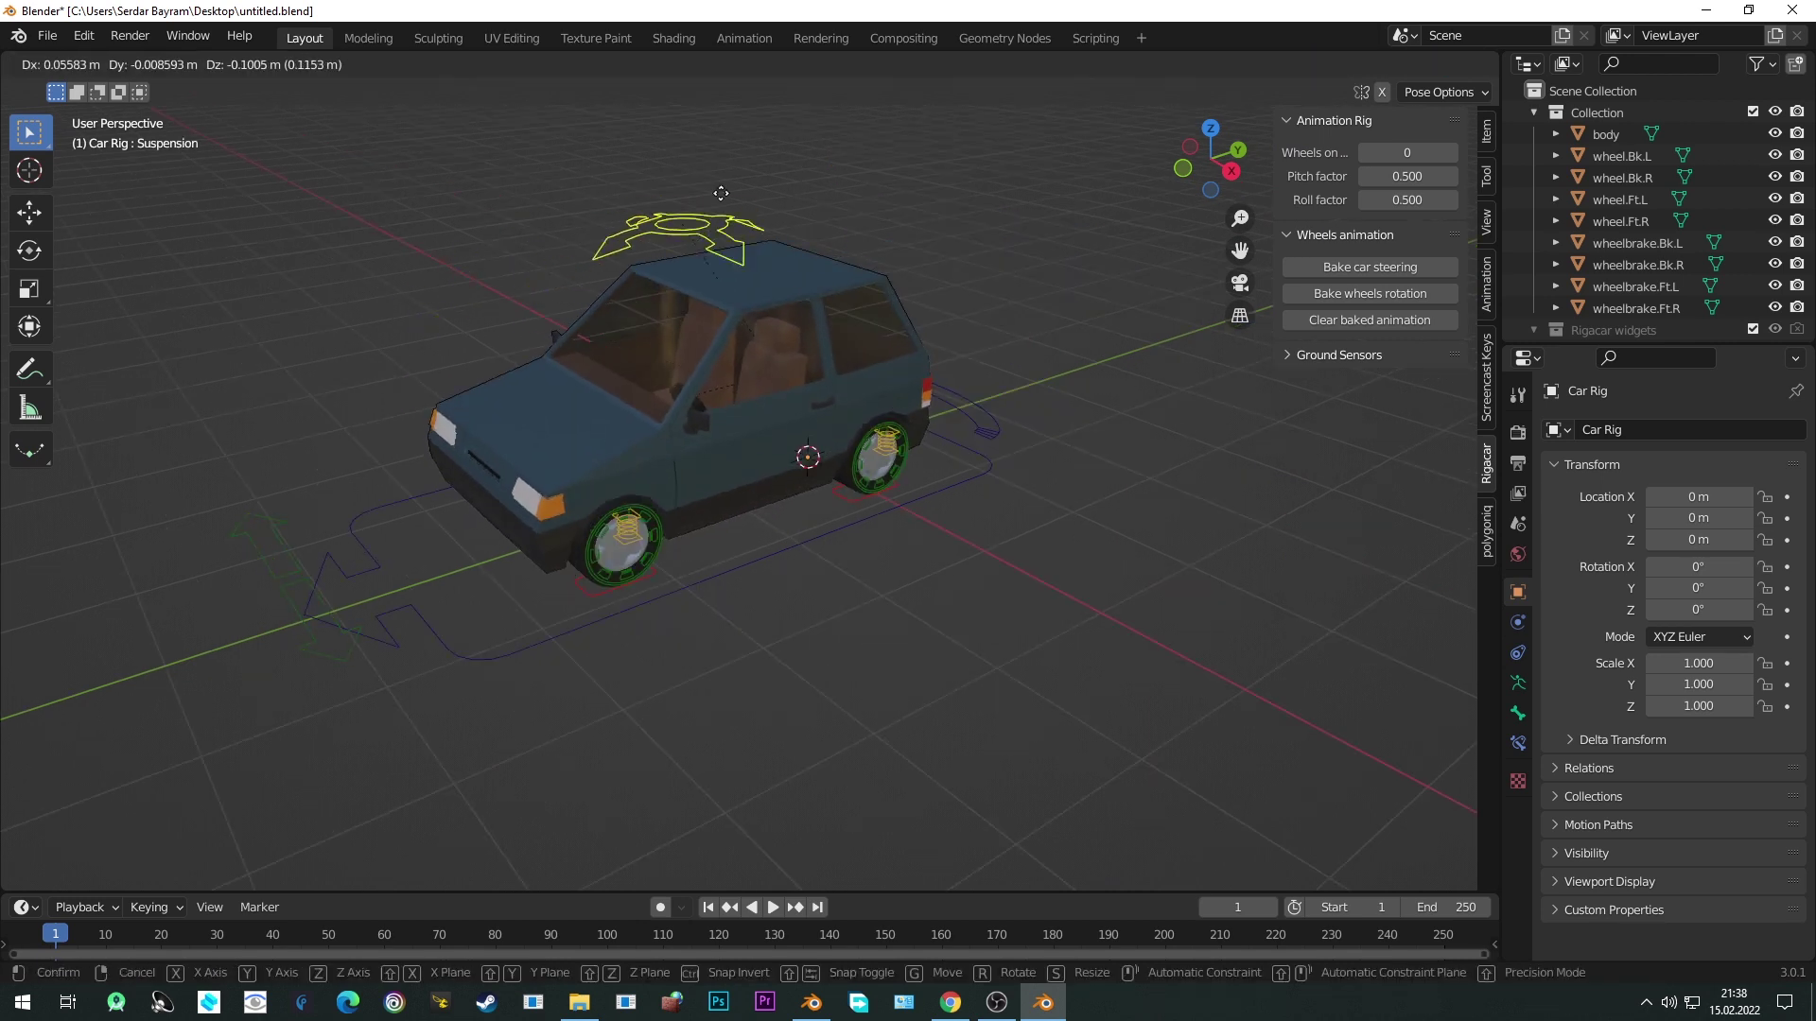
key("Escape")
key("g")
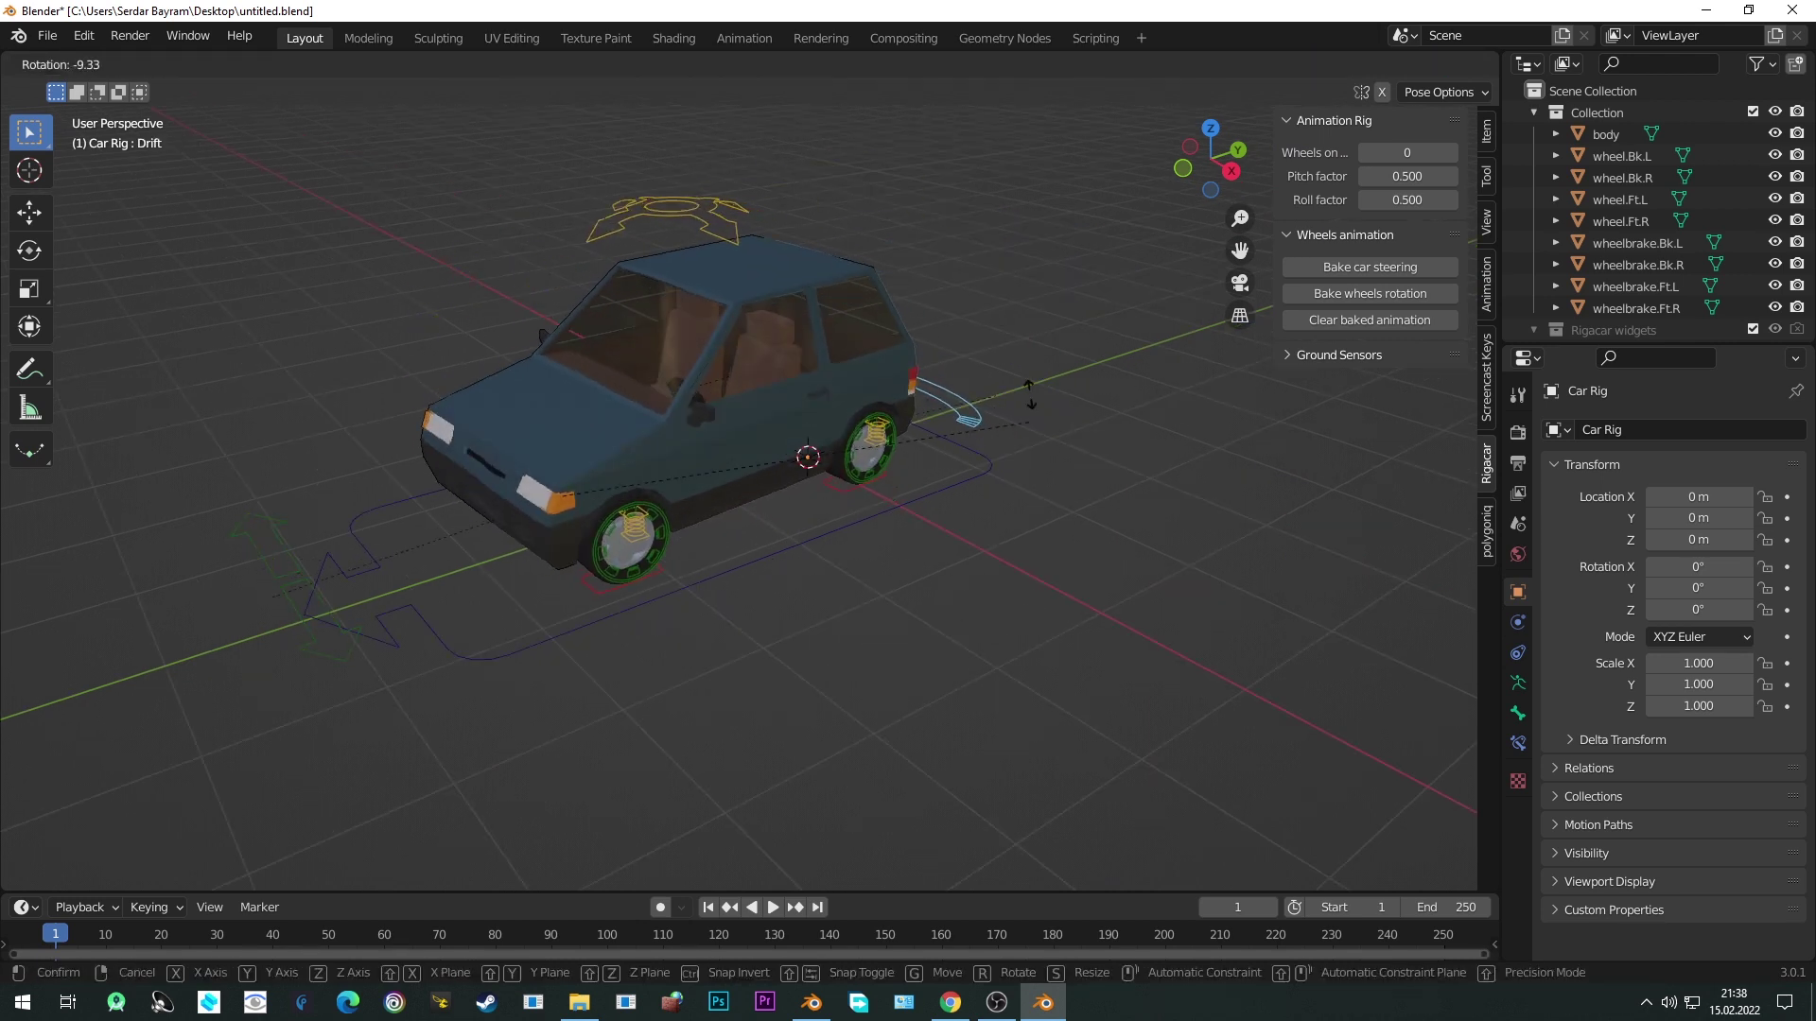
key("Escape")
Try moving the front left wheel's ground sensor and wheel damper controls.
left_click(598, 583)
key("g")
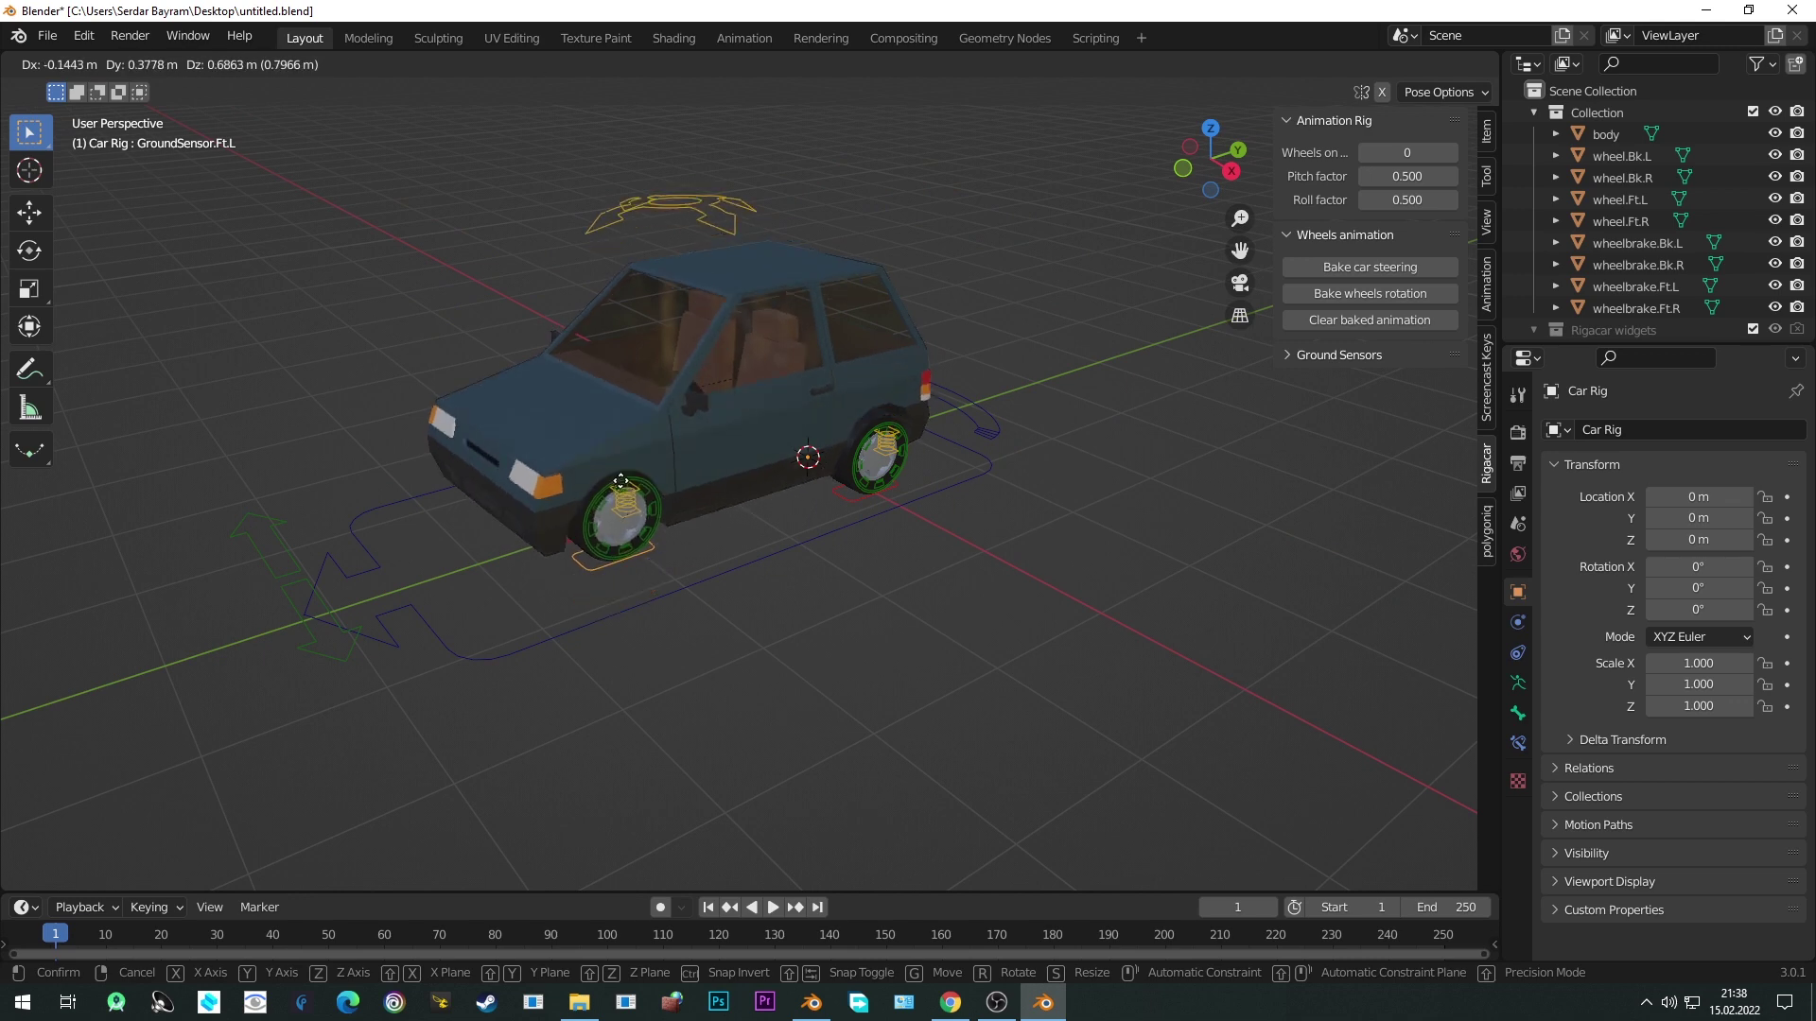
key("Escape")
key("g")
left_click(910, 452)
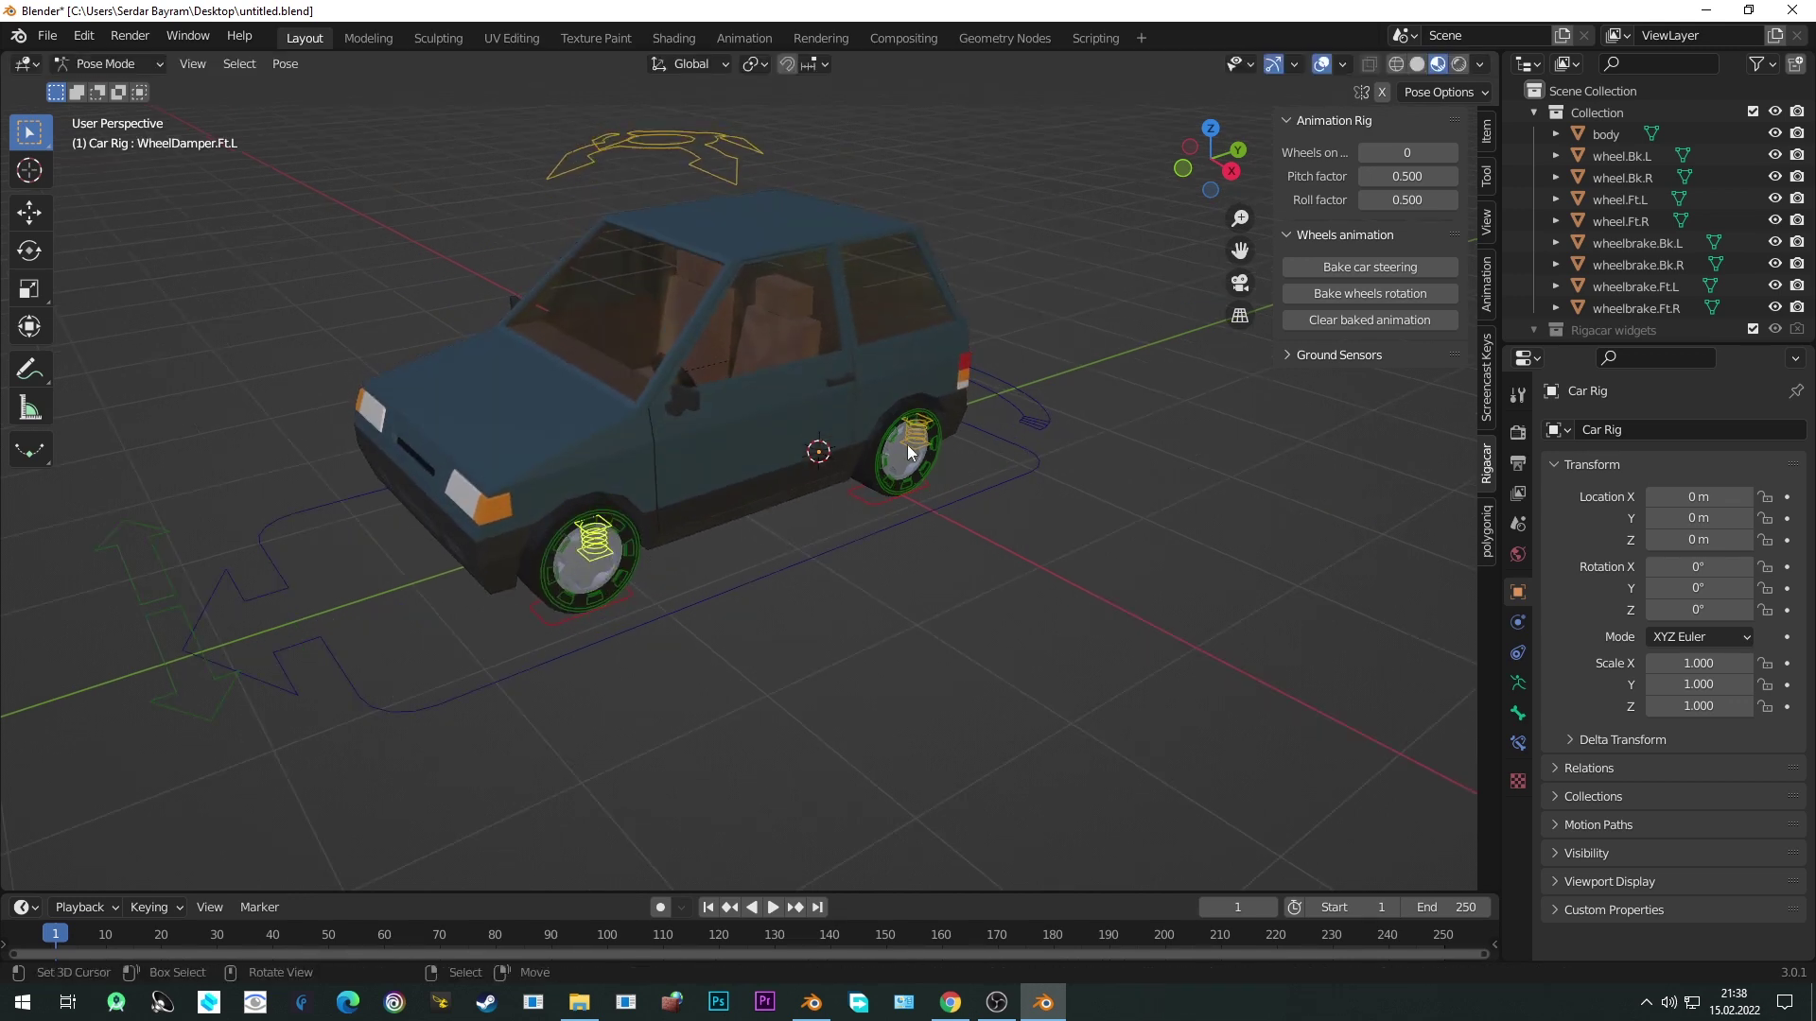
Select the rear left ground sensor and the rear axle ground sensor, and try rotating the rear axle one.
left_click(908, 491)
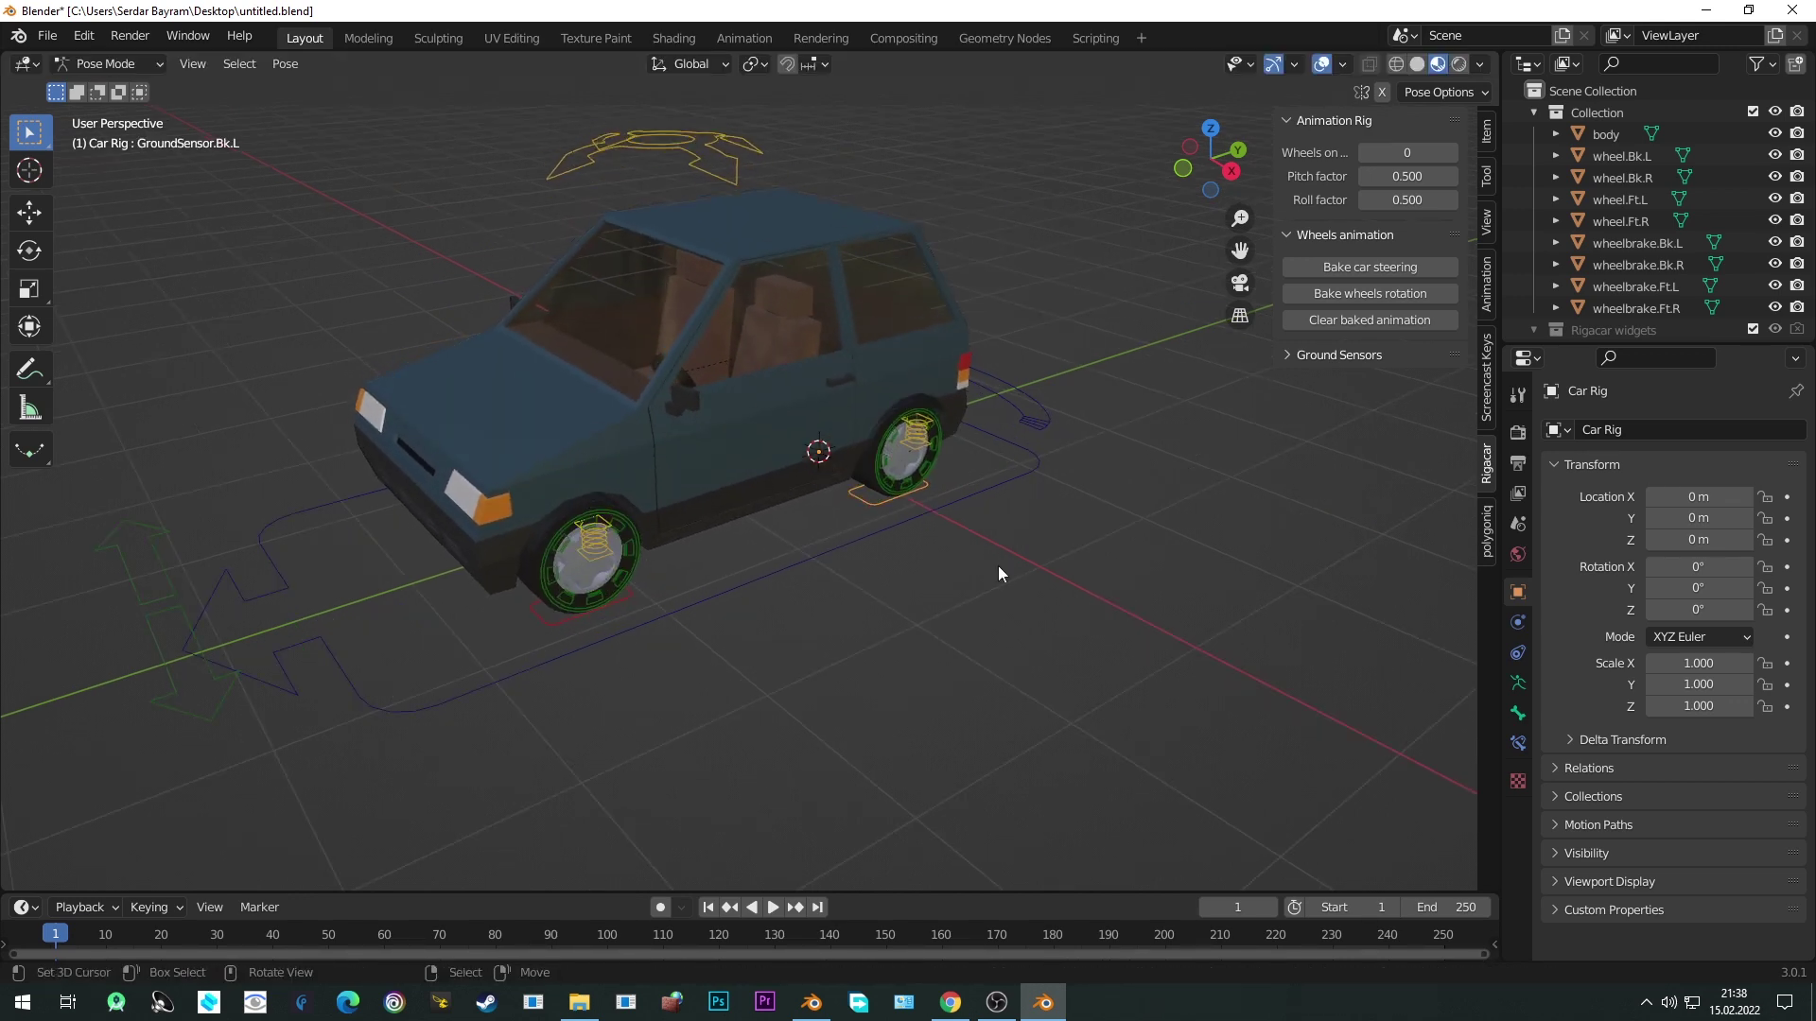
middle_click_drag(997, 571, 759, 506)
left_click(908, 474)
middle_click_drag(907, 474, 937, 596)
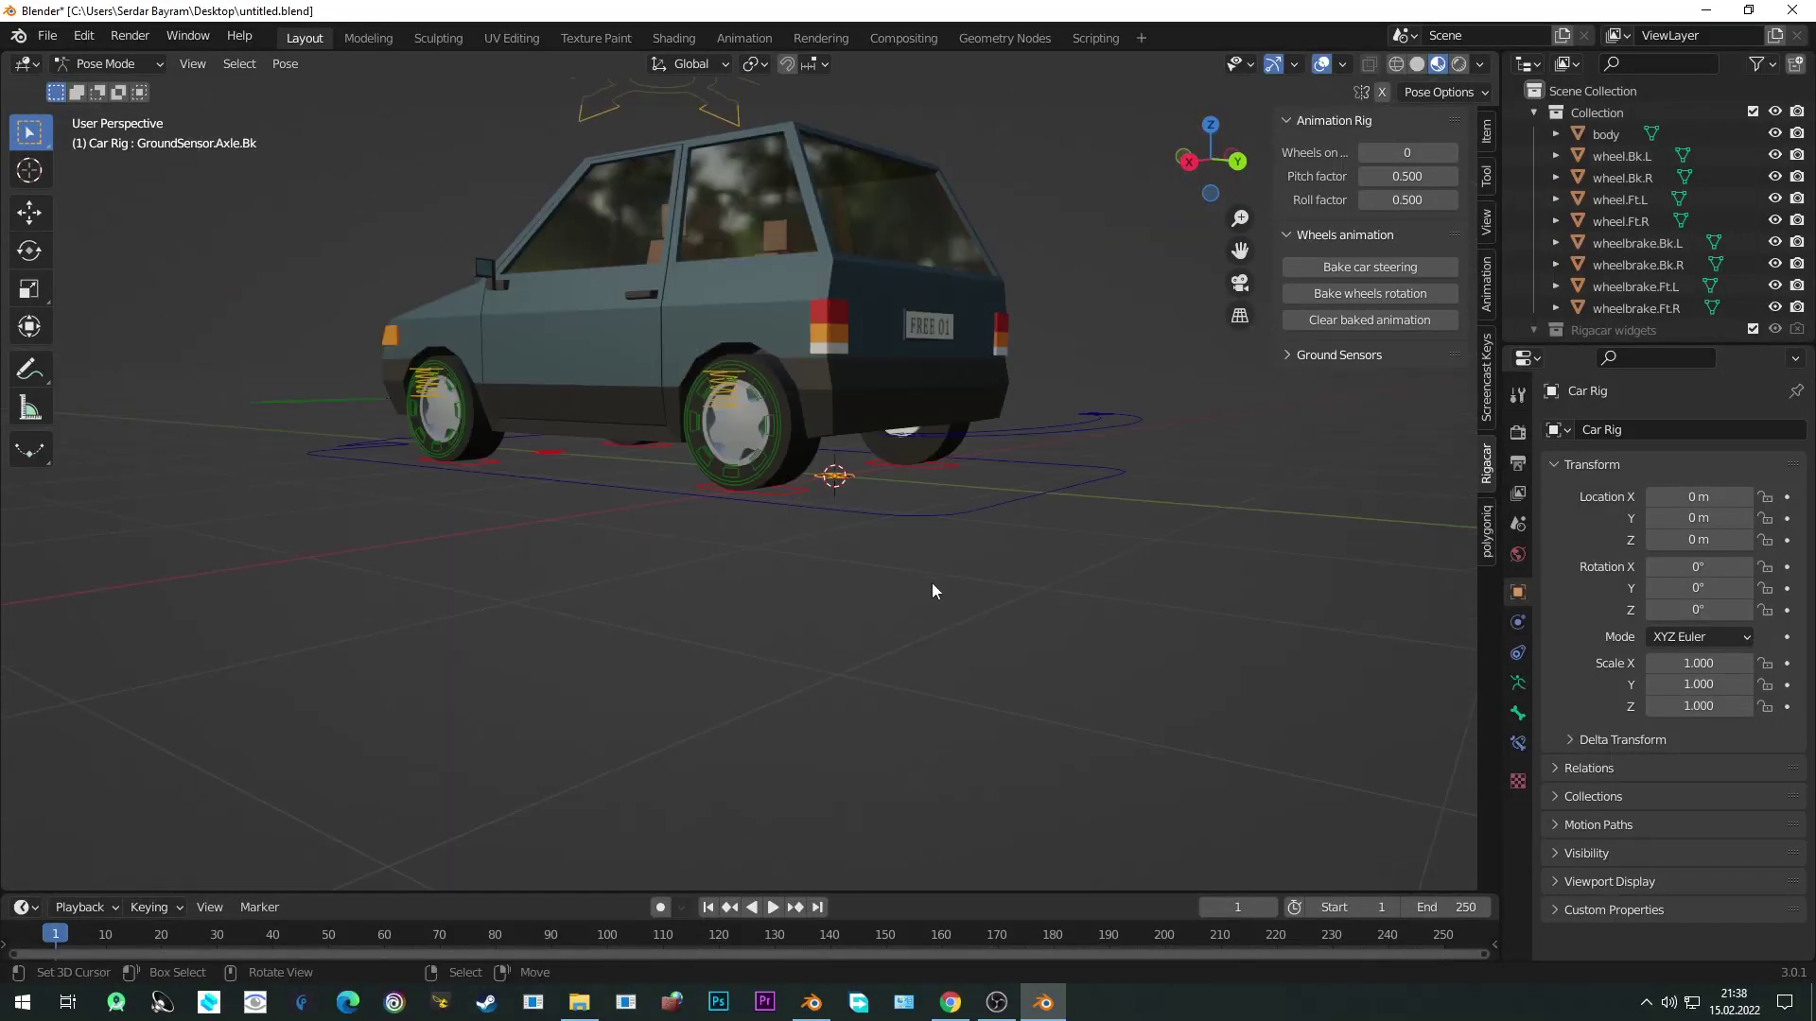
key("r")
left_click(866, 453)
Try moving the ground sensor of the front axle.
middle_click_drag(880, 473, 652, 529)
left_click(615, 576)
key("g")
left_click(617, 511)
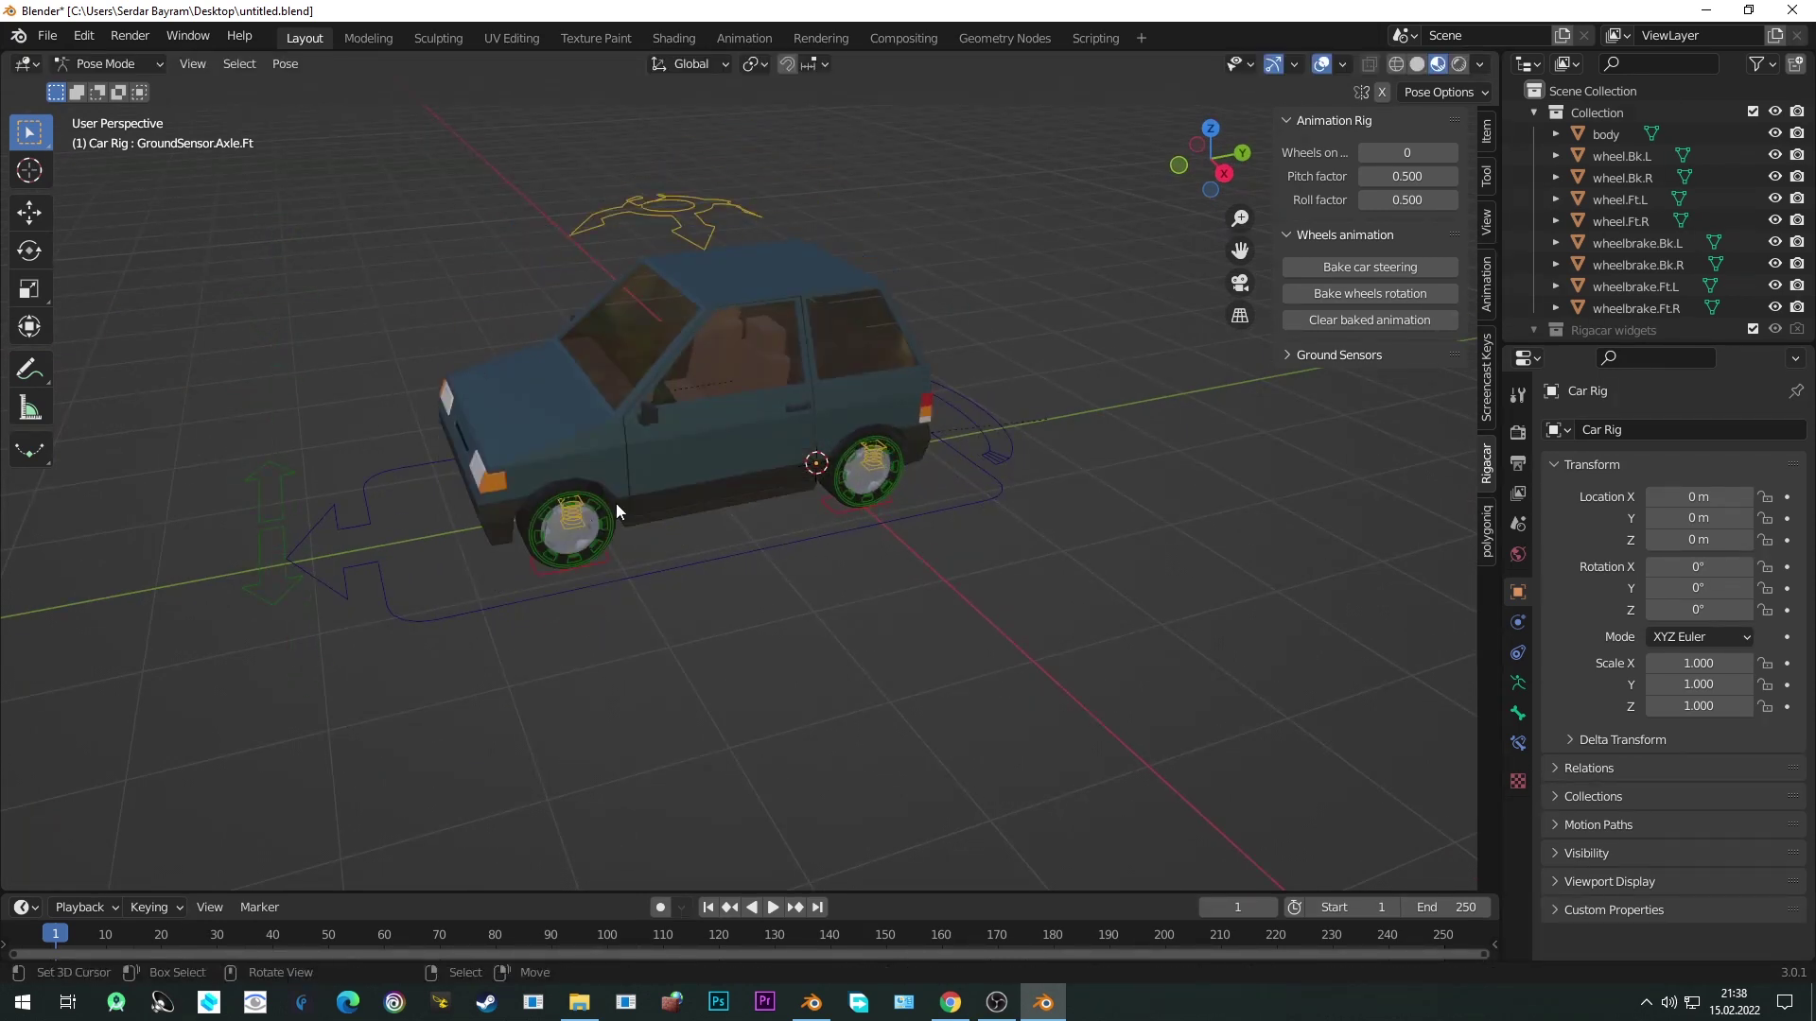
scroll(617, 511, "down", 2)
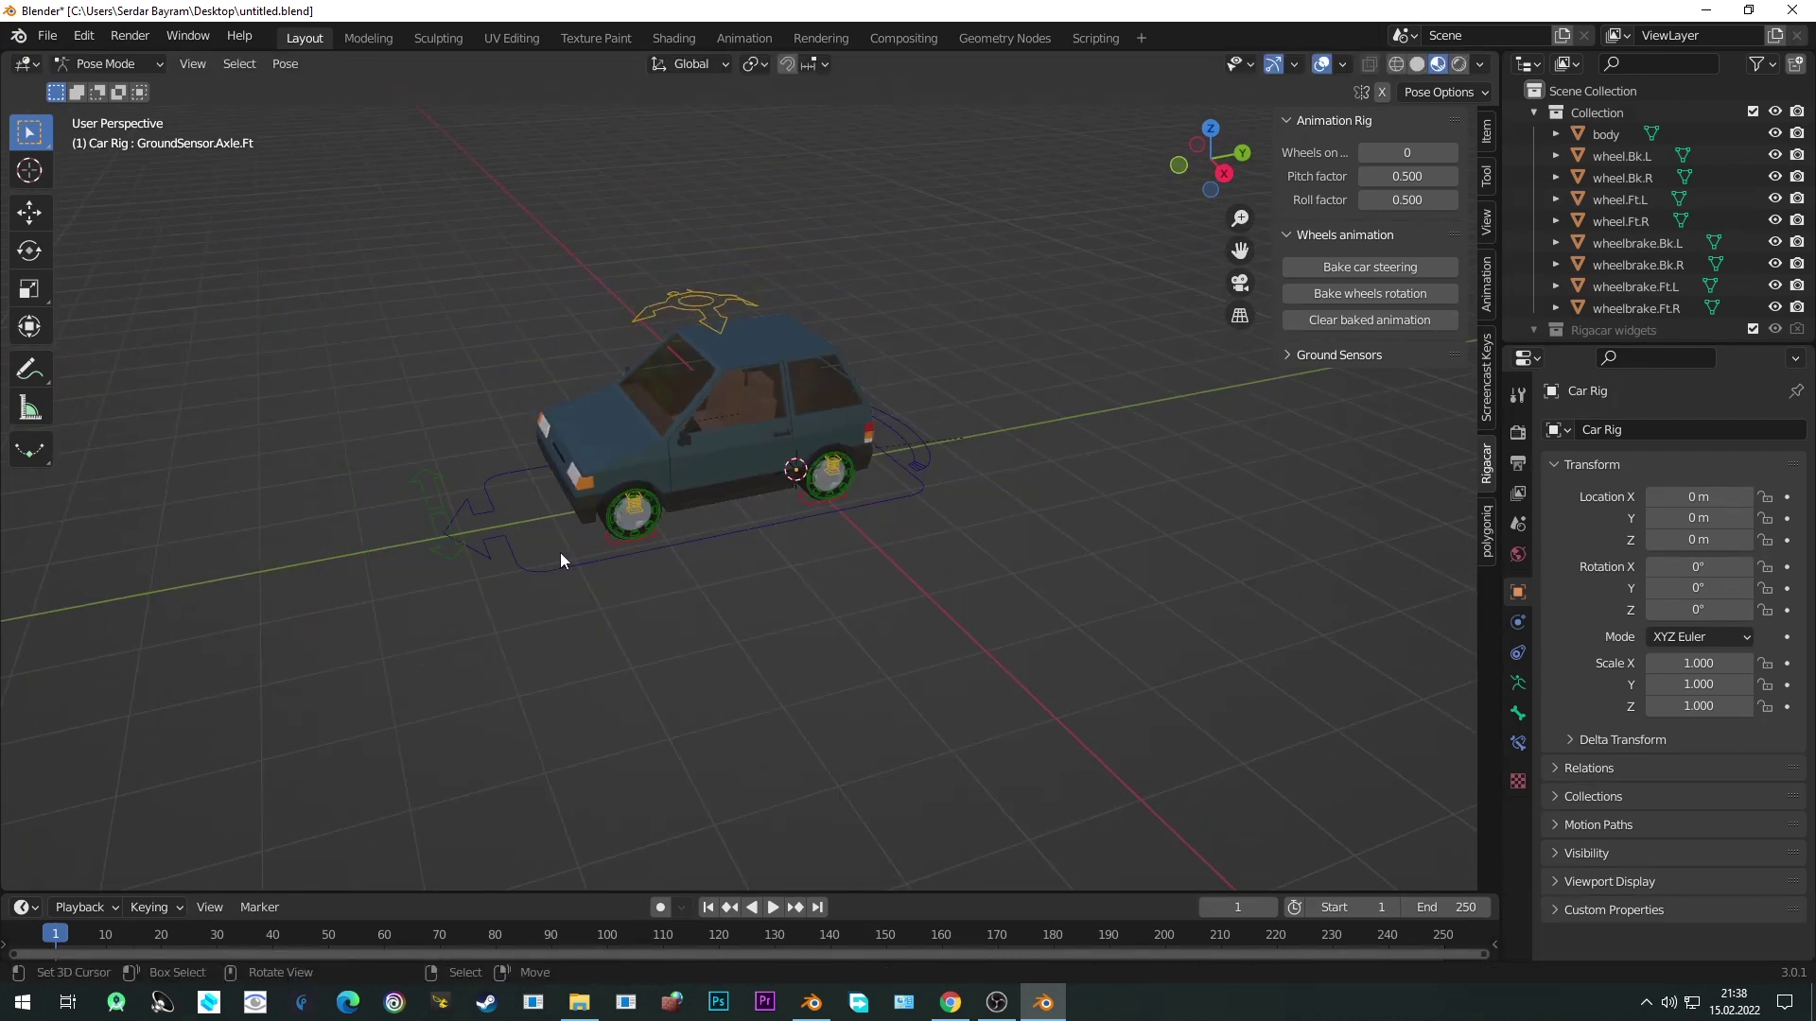
left_click(996, 1002)
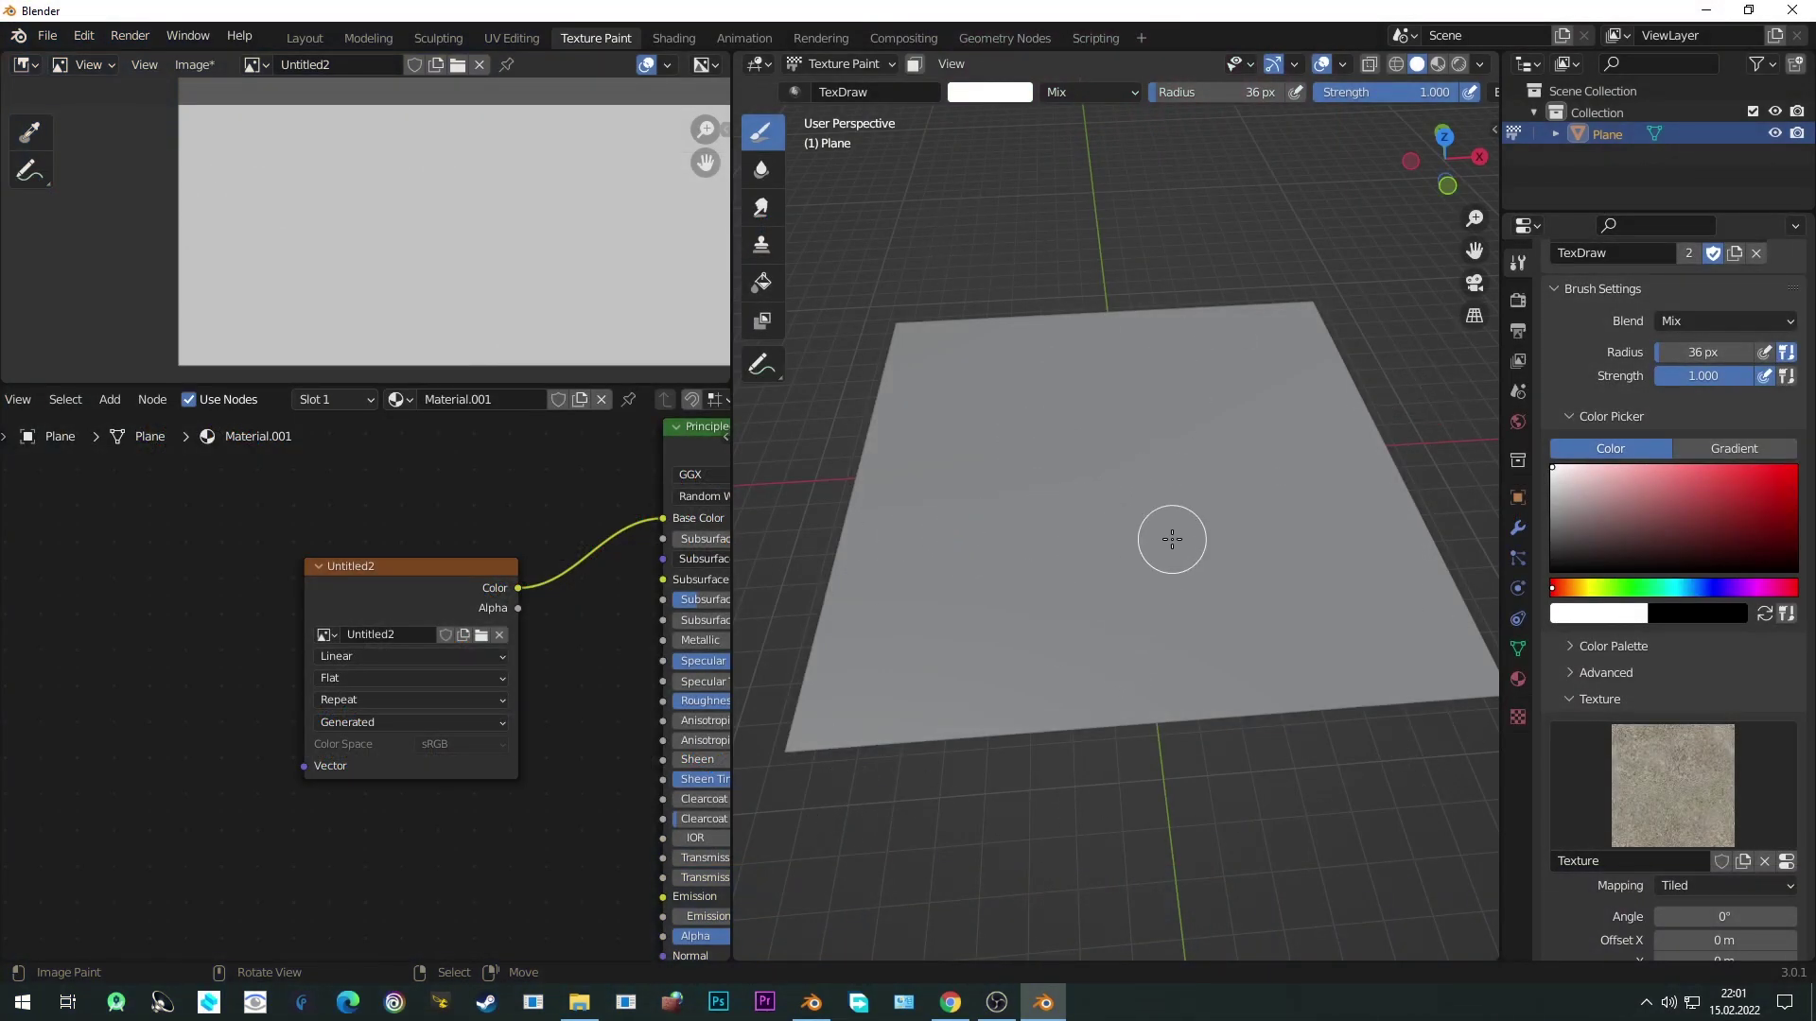
Paint freehand, overlapping strokes of the brush's ground texture over the lower middle part of the plane with the TexDraw brush.
middle_click_drag(1147, 543, 1049, 571)
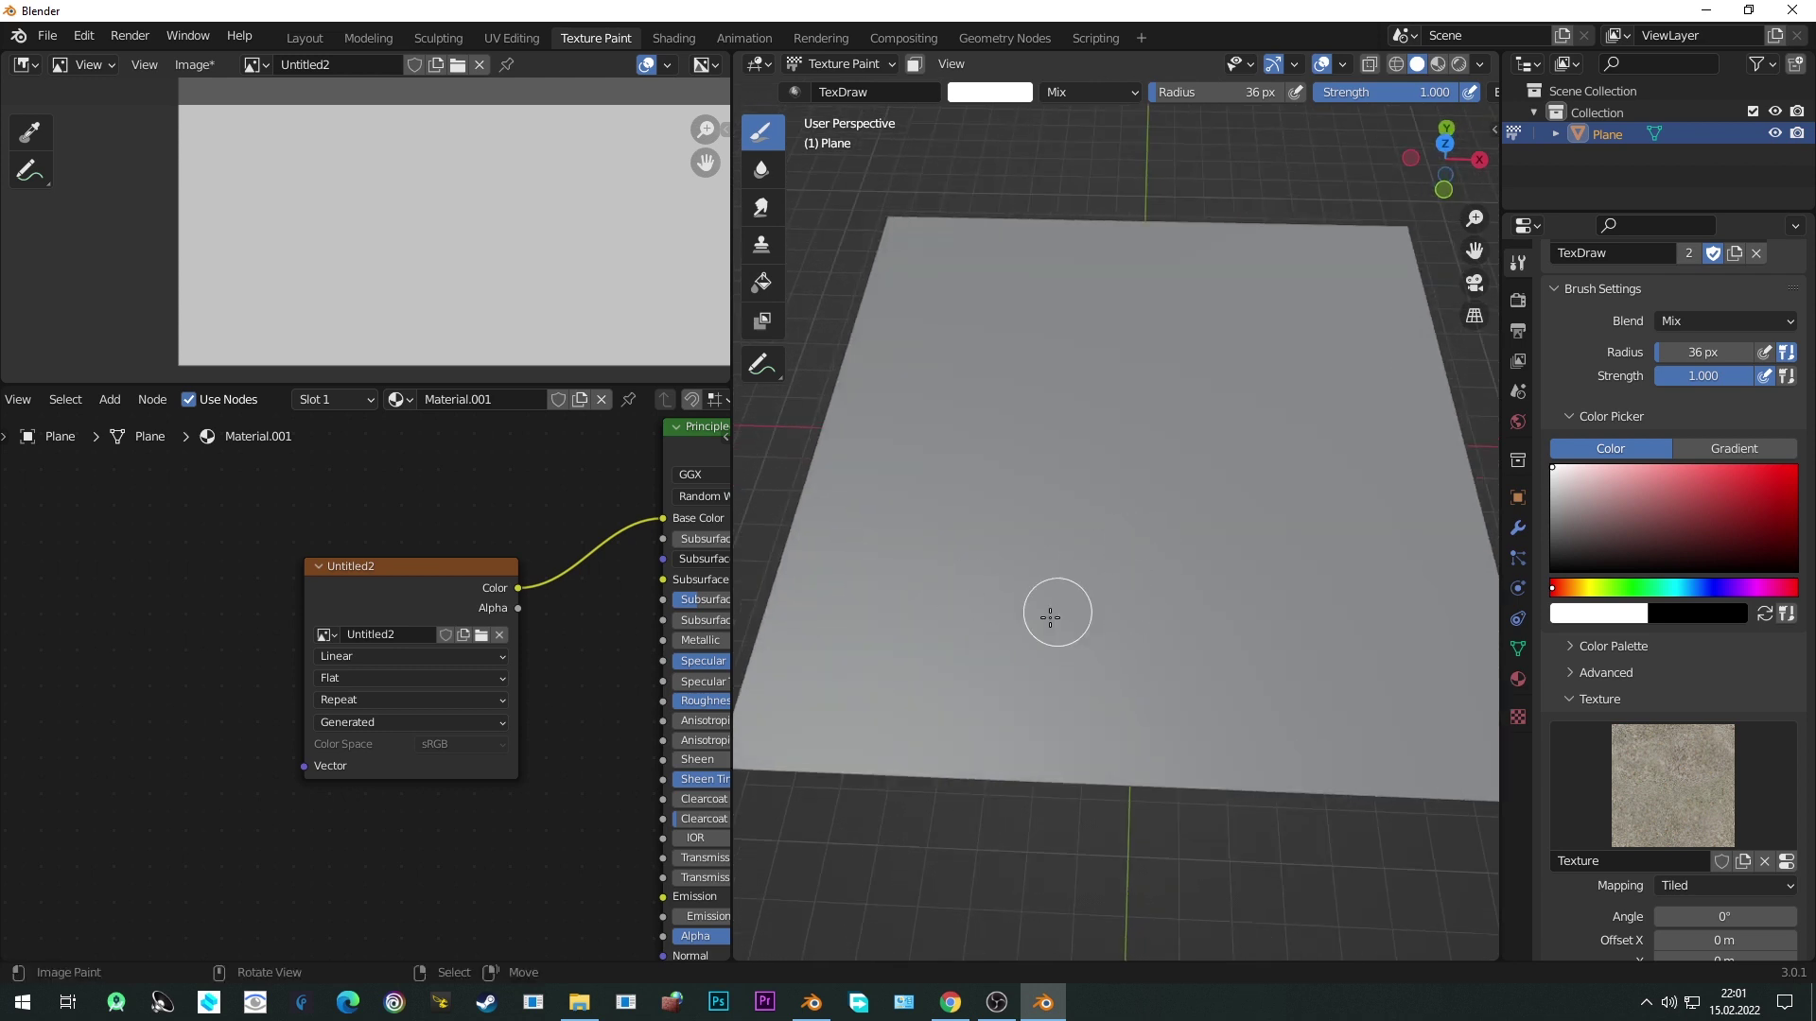
mouse_move(1055, 553)
left_mouse_down()
mouse_move(1081, 694)
mouse_move(1106, 683)
mouse_move(1054, 607)
mouse_move(1229, 661)
mouse_move(1134, 667)
left_mouse_up()
scroll(855, 581, "up", 1)
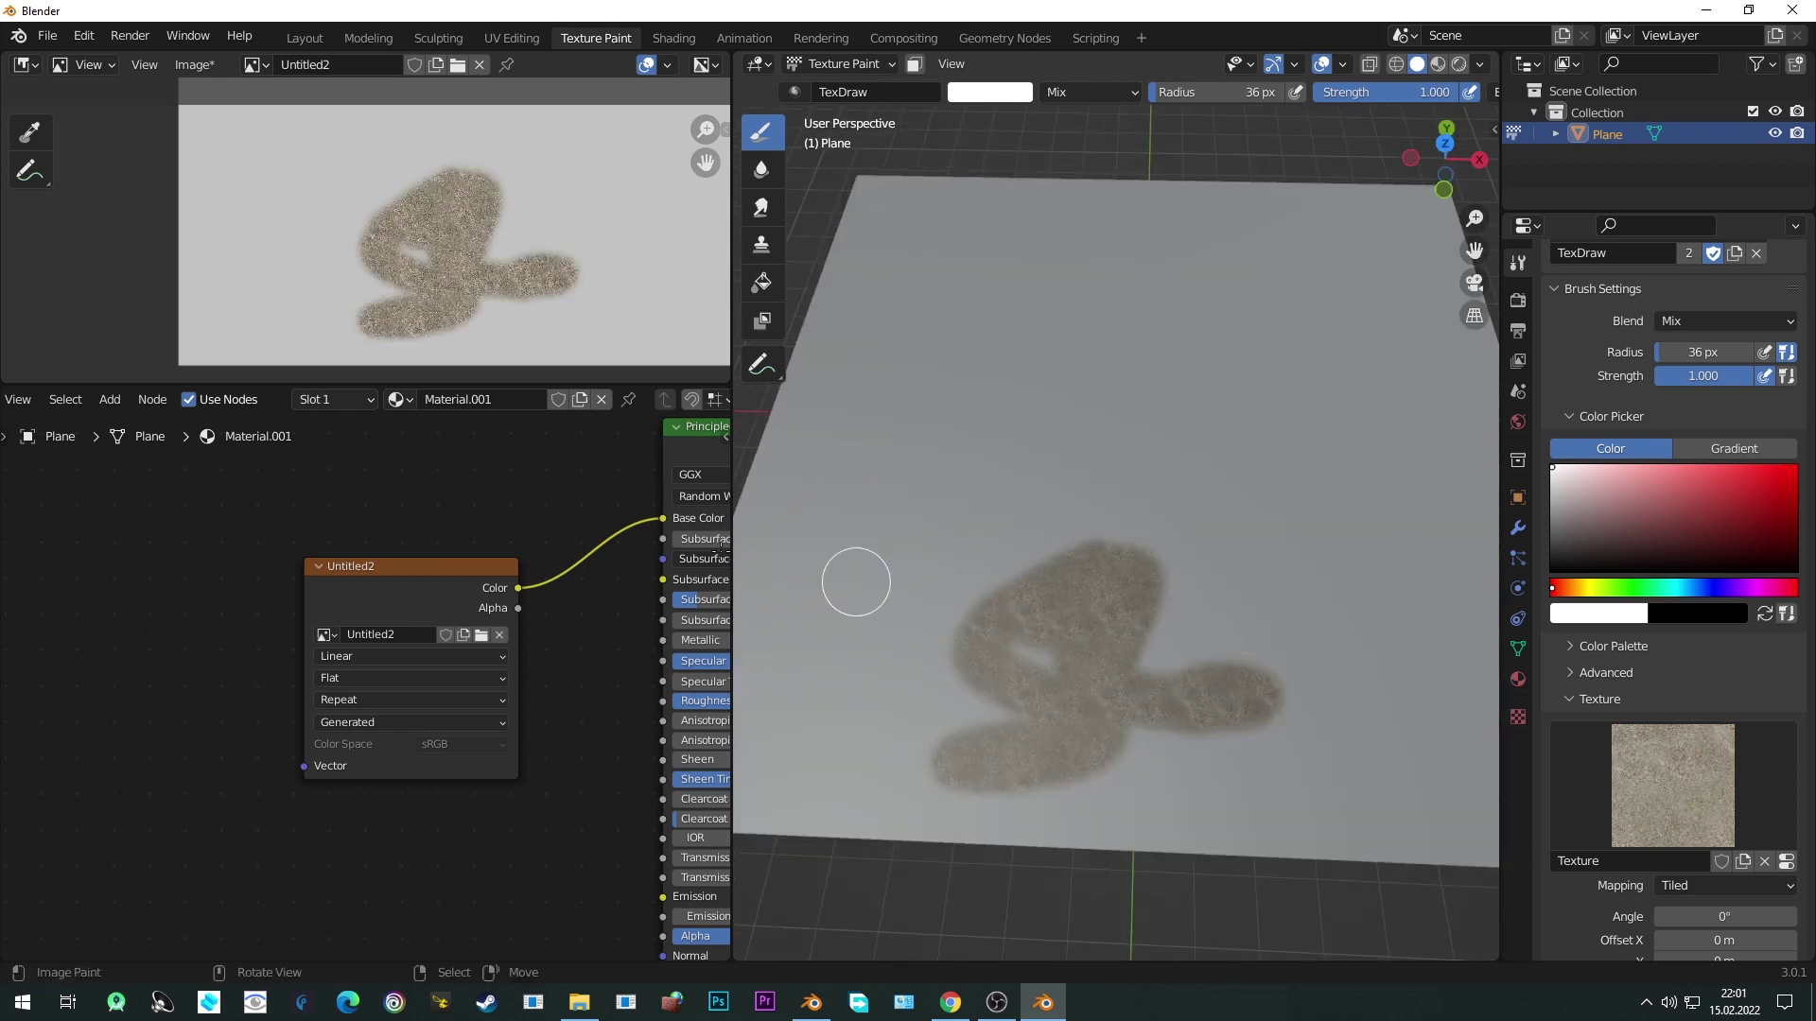
scroll(454, 269, "up", 2)
scroll(454, 270, "up", 1)
scroll(1256, 592, "up", 2)
scroll(1224, 672, "down", 2)
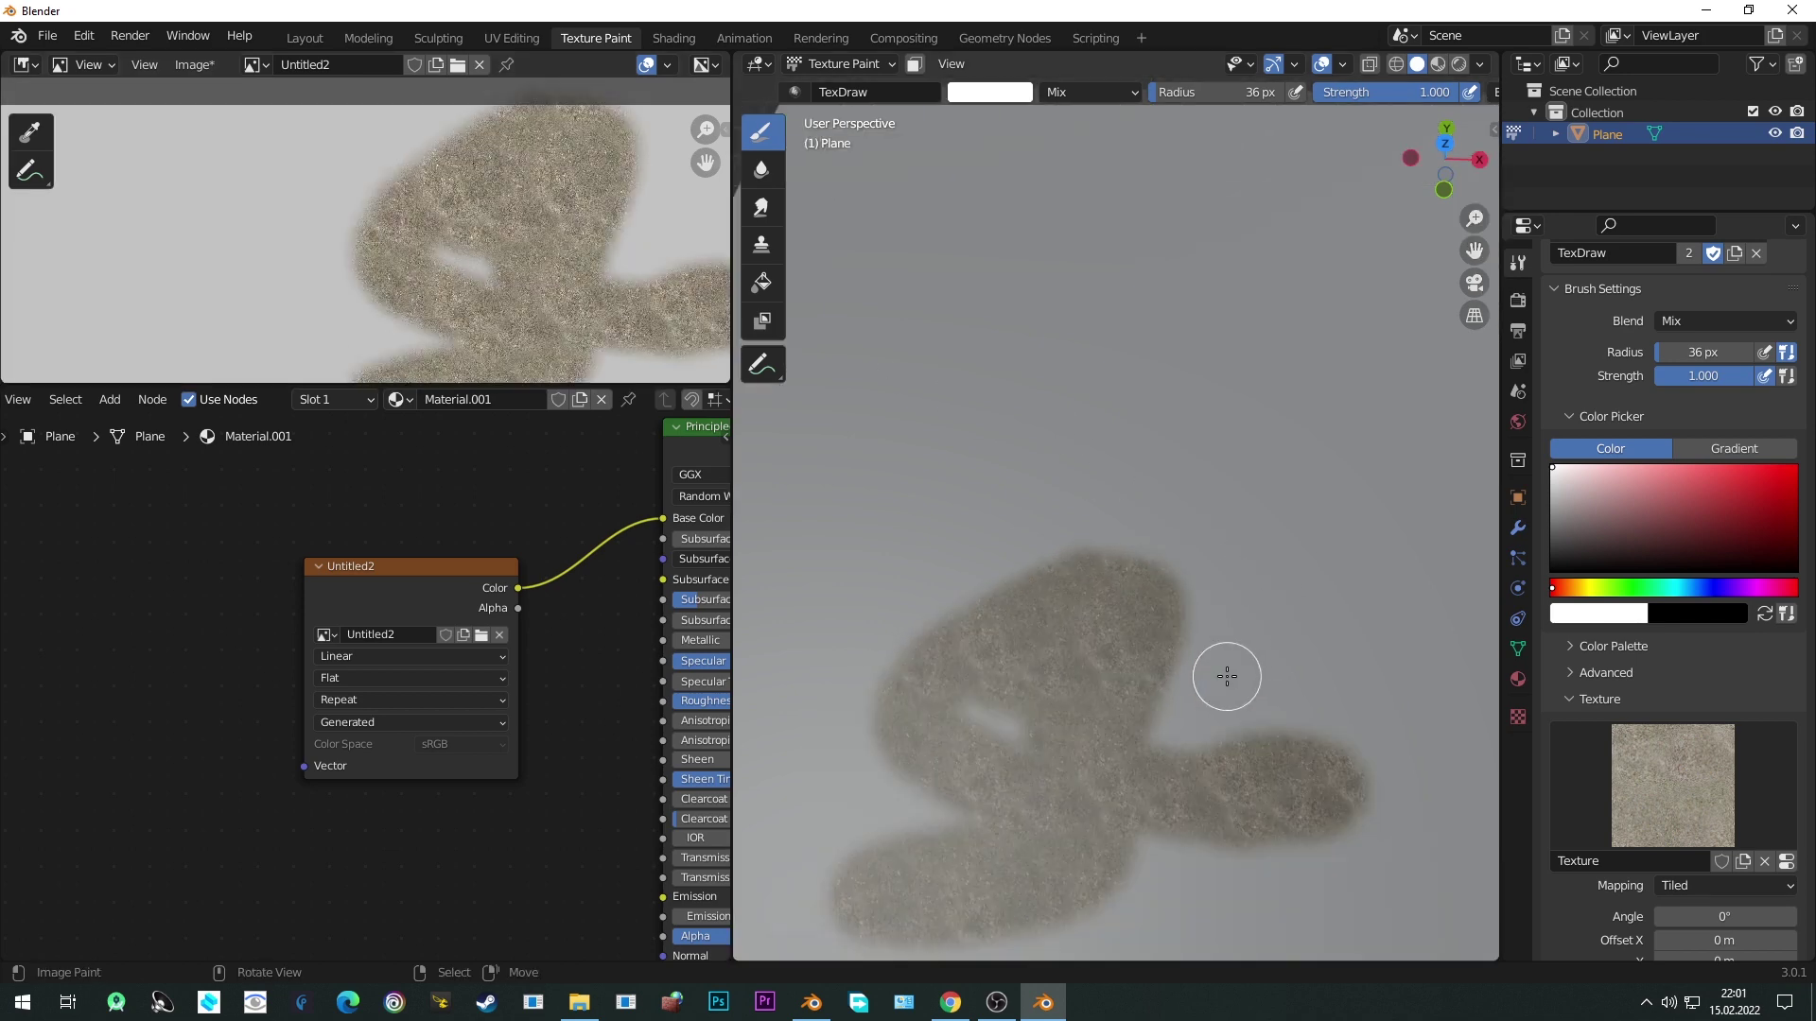
mouse_move(1125, 600)
left_mouse_down()
mouse_move(1194, 612)
mouse_move(1005, 594)
mouse_move(1011, 625)
mouse_move(960, 672)
mouse_move(1322, 715)
mouse_move(1137, 671)
mouse_move(1217, 726)
mouse_move(1138, 632)
mouse_move(1114, 731)
left_mouse_up()
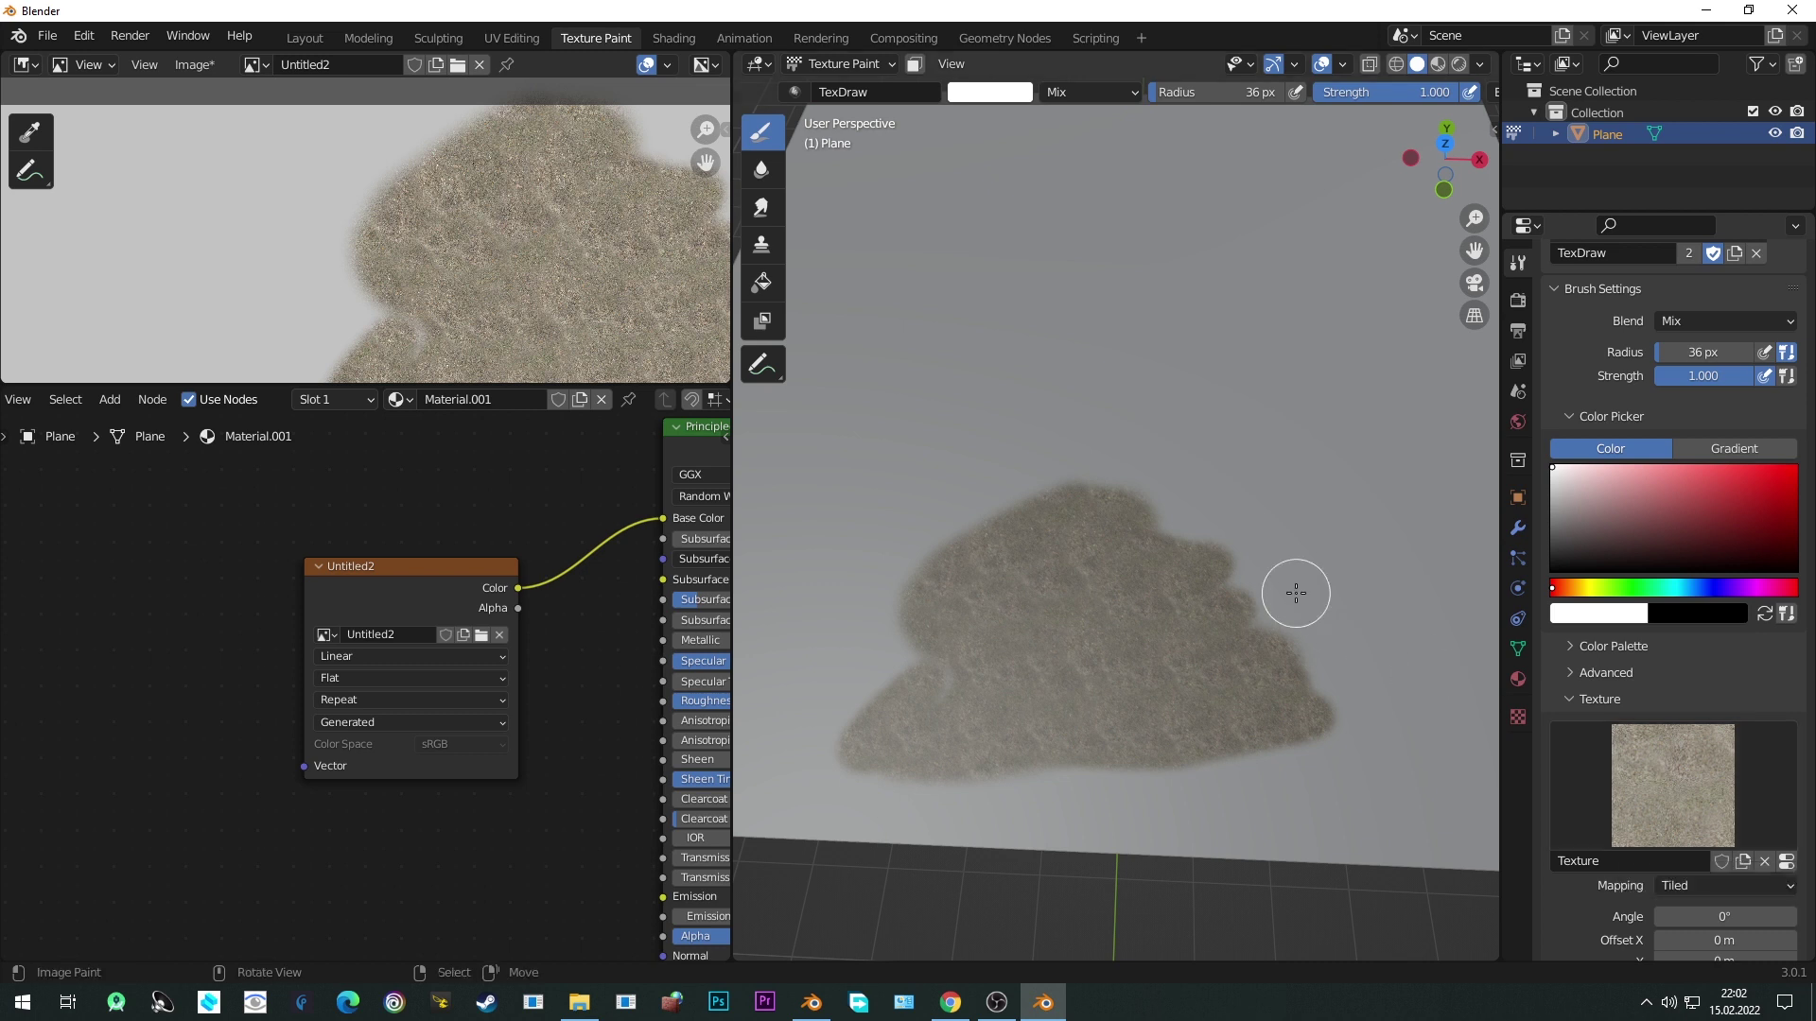
mouse_move(1295, 593)
left_mouse_down()
mouse_move(1254, 379)
mouse_move(1177, 550)
mouse_move(1332, 512)
mouse_move(1350, 616)
mouse_move(1259, 604)
mouse_move(1281, 596)
mouse_move(1337, 672)
mouse_move(1250, 509)
mouse_move(1342, 664)
mouse_move(1251, 577)
left_mouse_up()
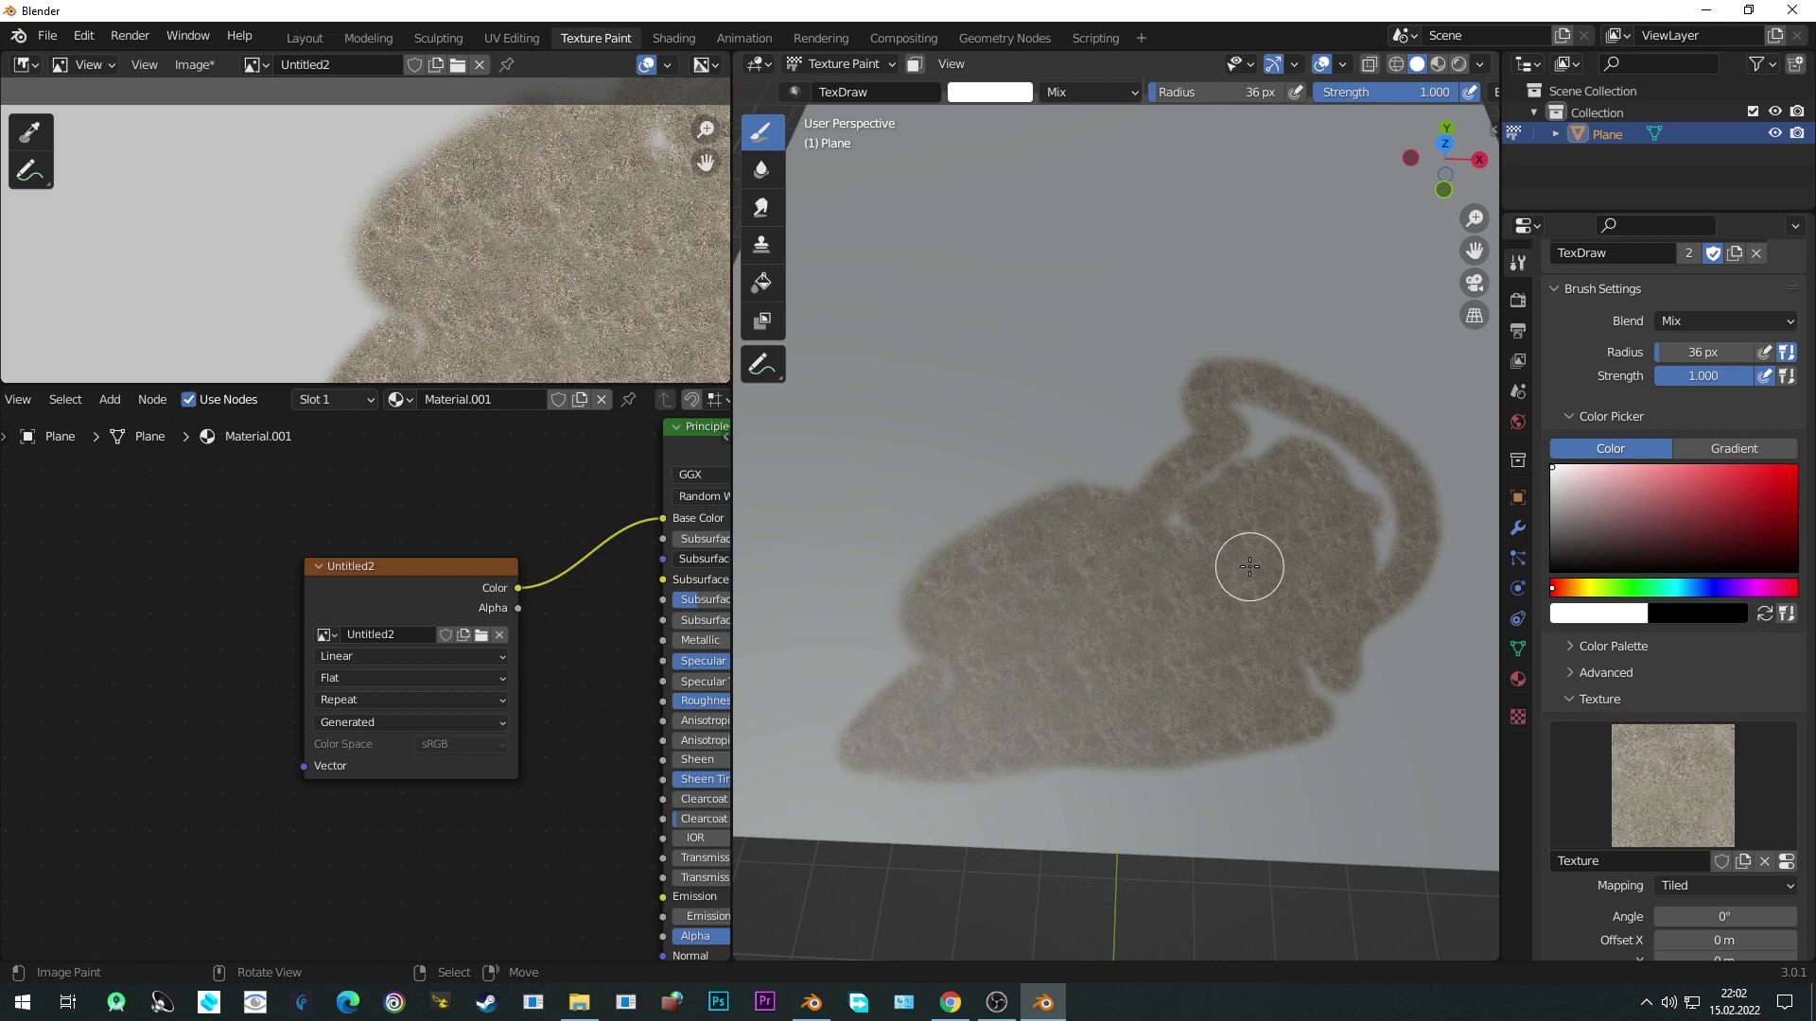
mouse_move(1250, 566)
left_mouse_down()
mouse_move(998, 589)
mouse_move(906, 620)
mouse_move(839, 685)
mouse_move(887, 636)
mouse_move(1067, 702)
left_mouse_up()
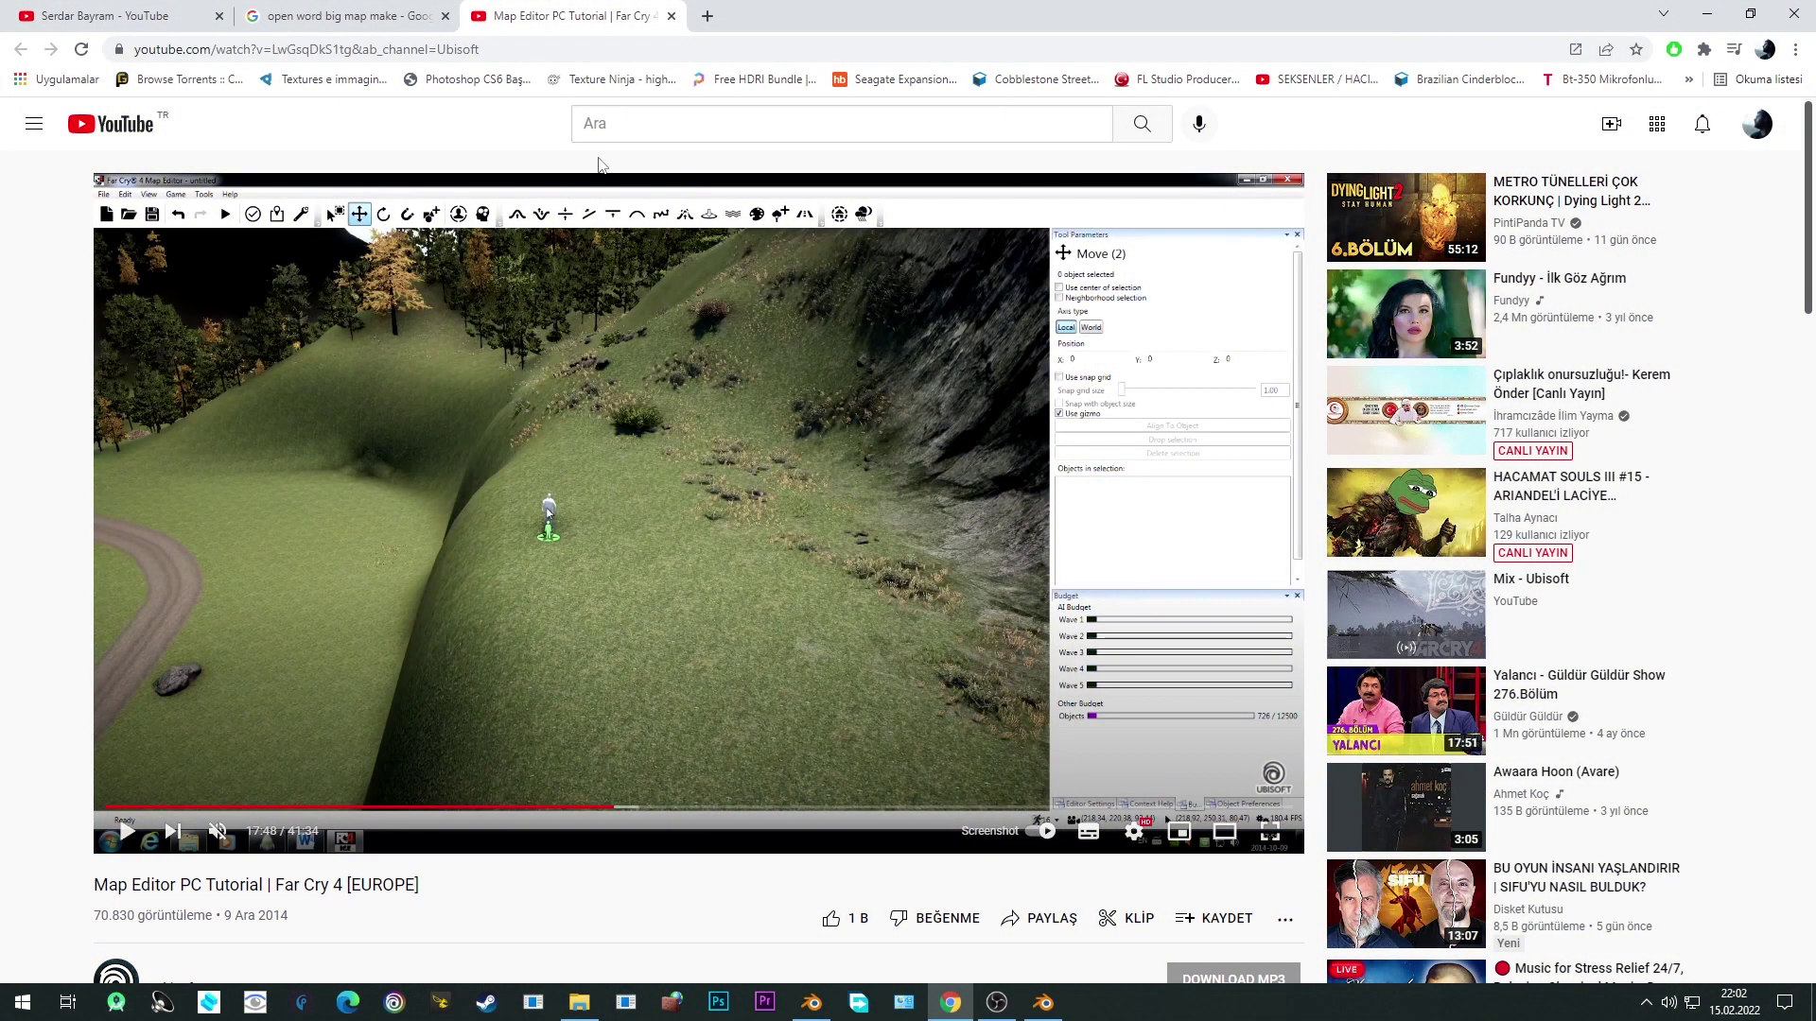
Play the Far Cry 4 map editor tutorial in the browser, jumping back to 16:40 and 15:57 and pausing at the Roads tool.
left_click(664, 444)
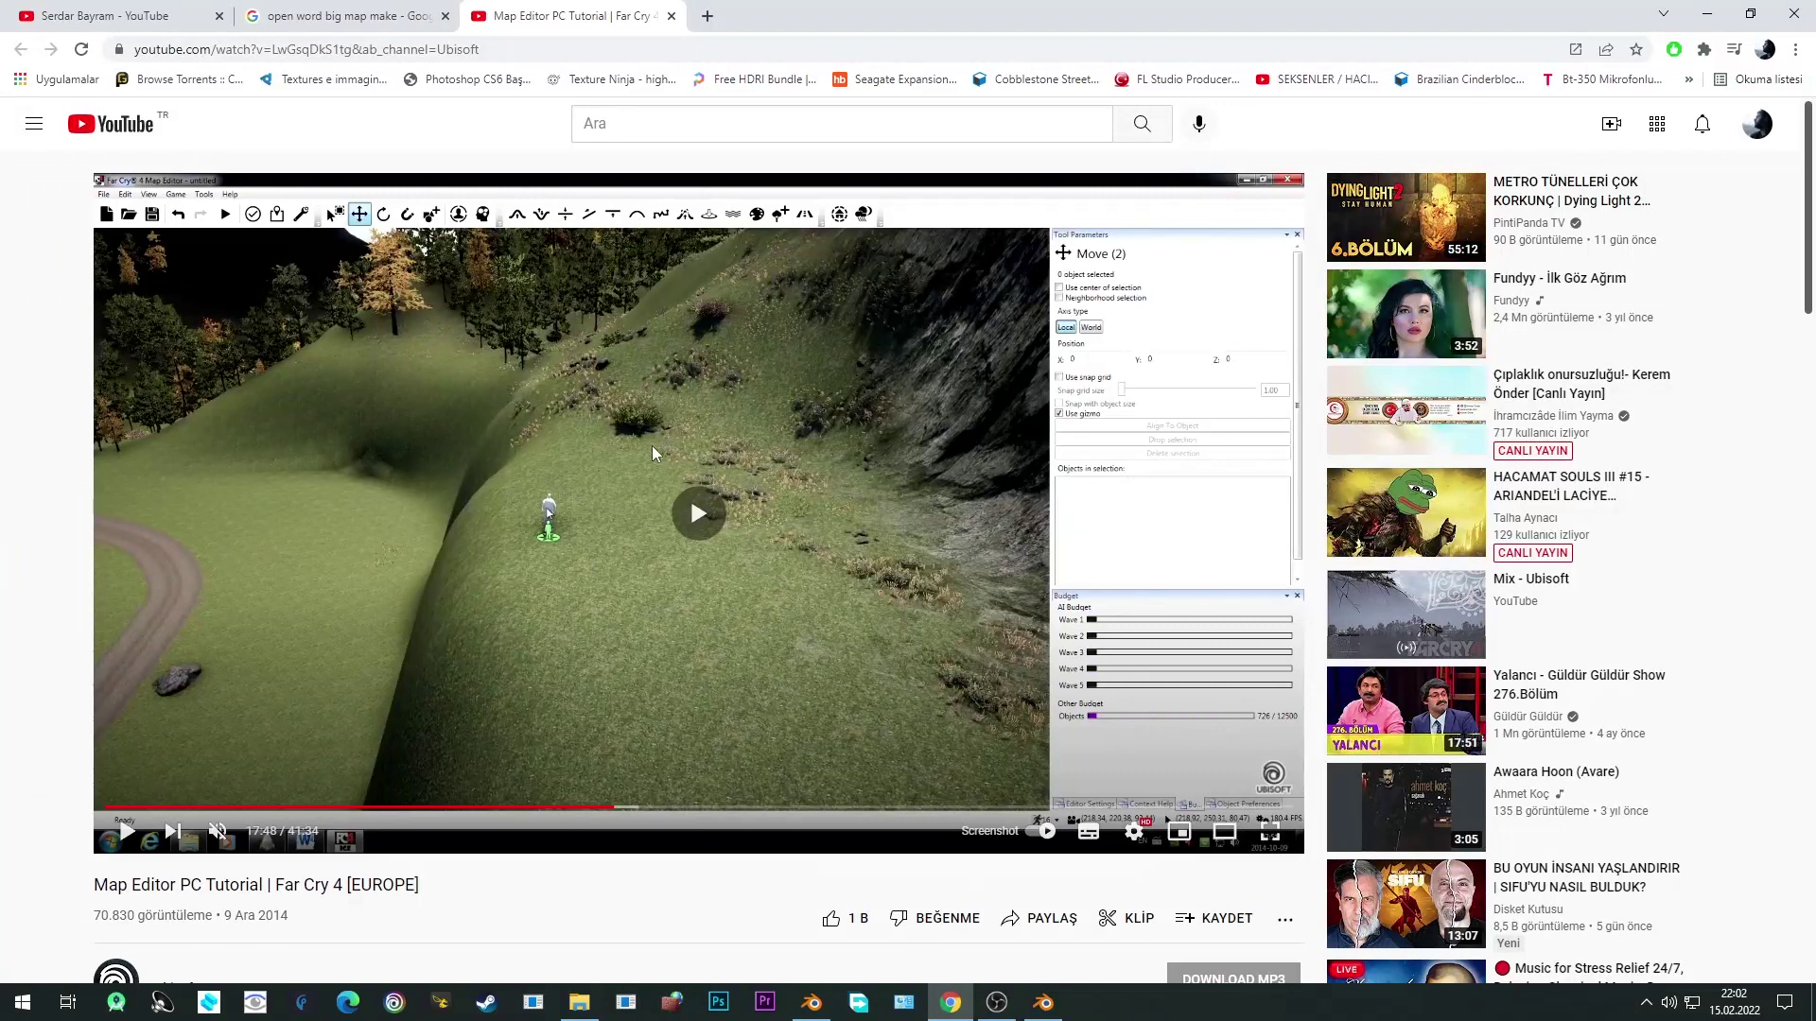
left_click(599, 809)
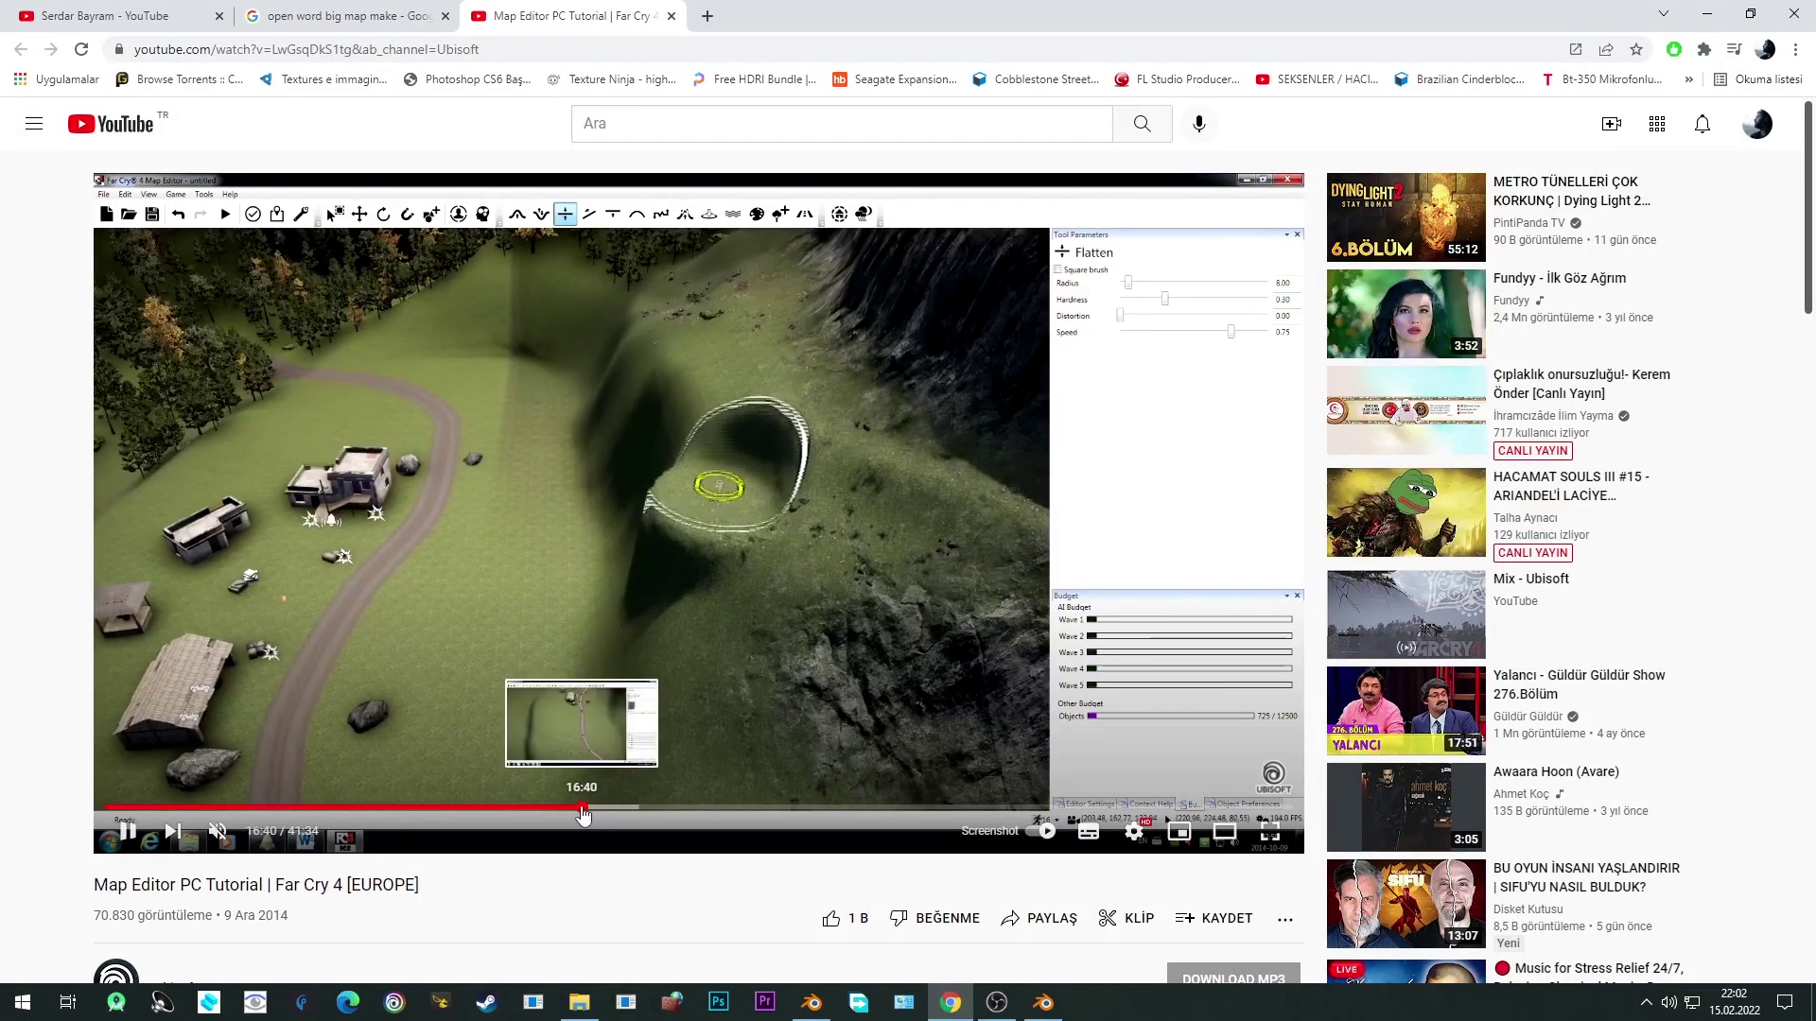
left_click(579, 810)
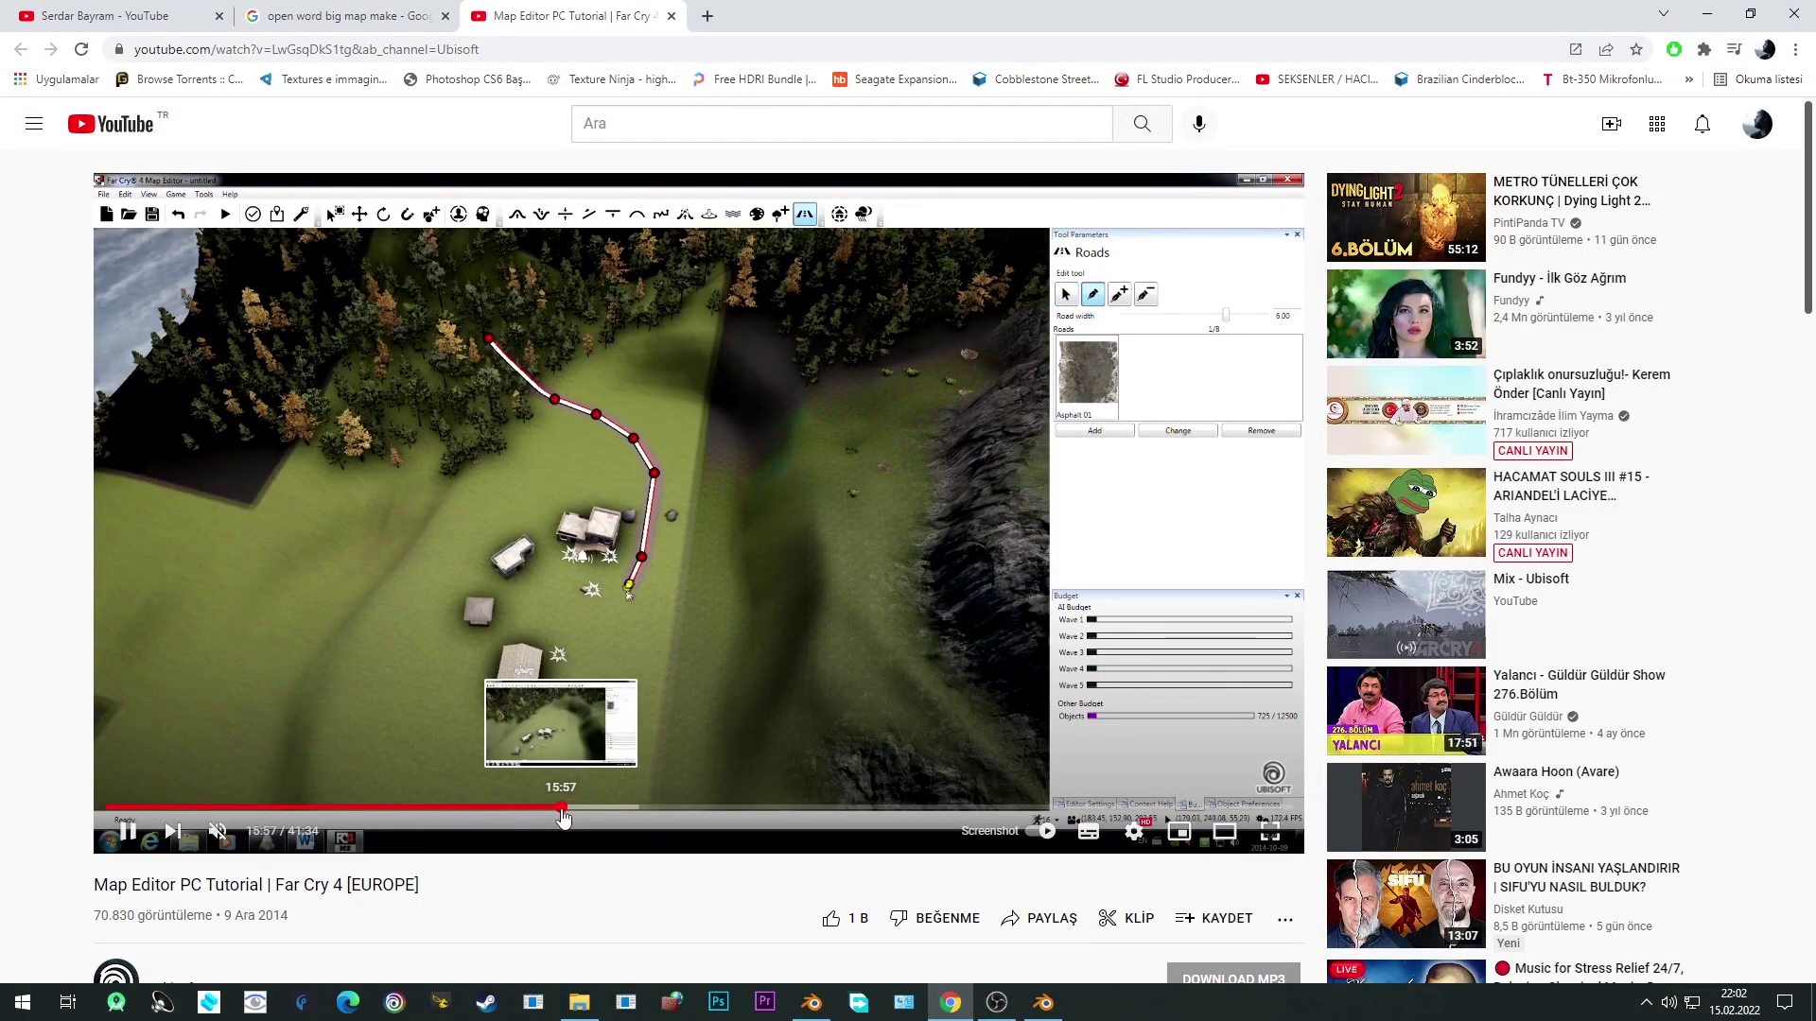
left_click(563, 810)
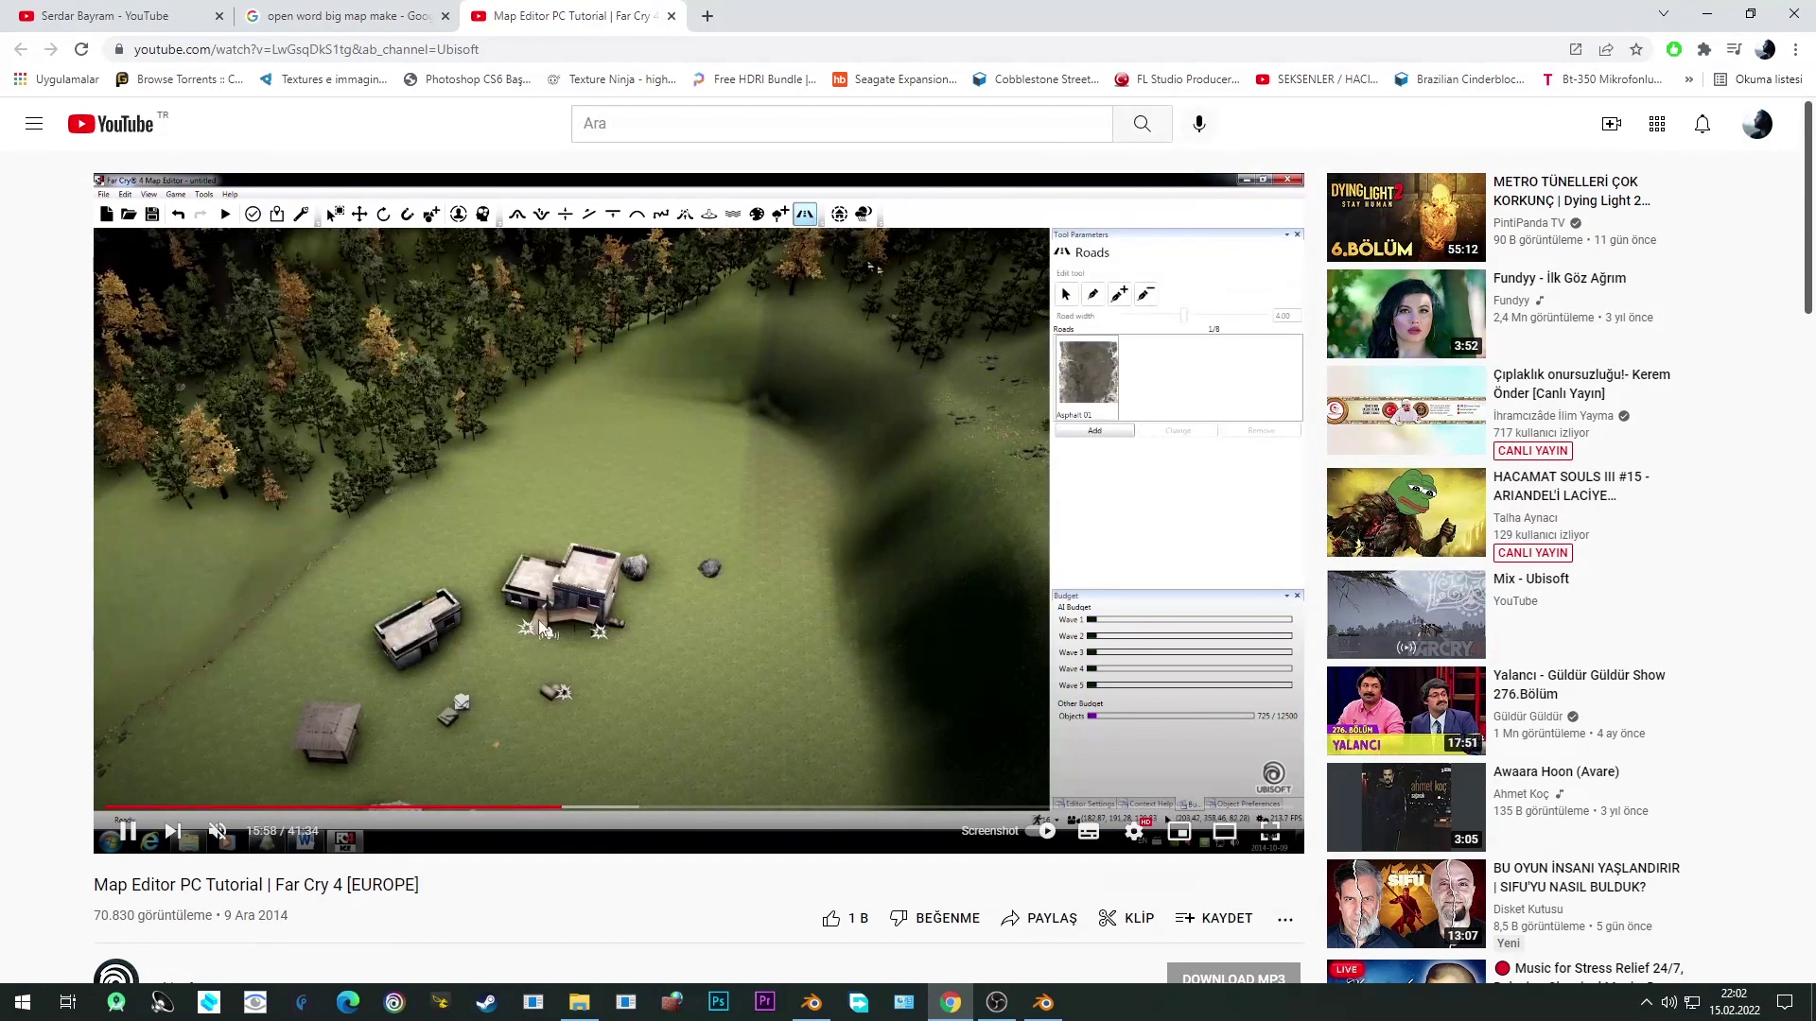
left_click(779, 479)
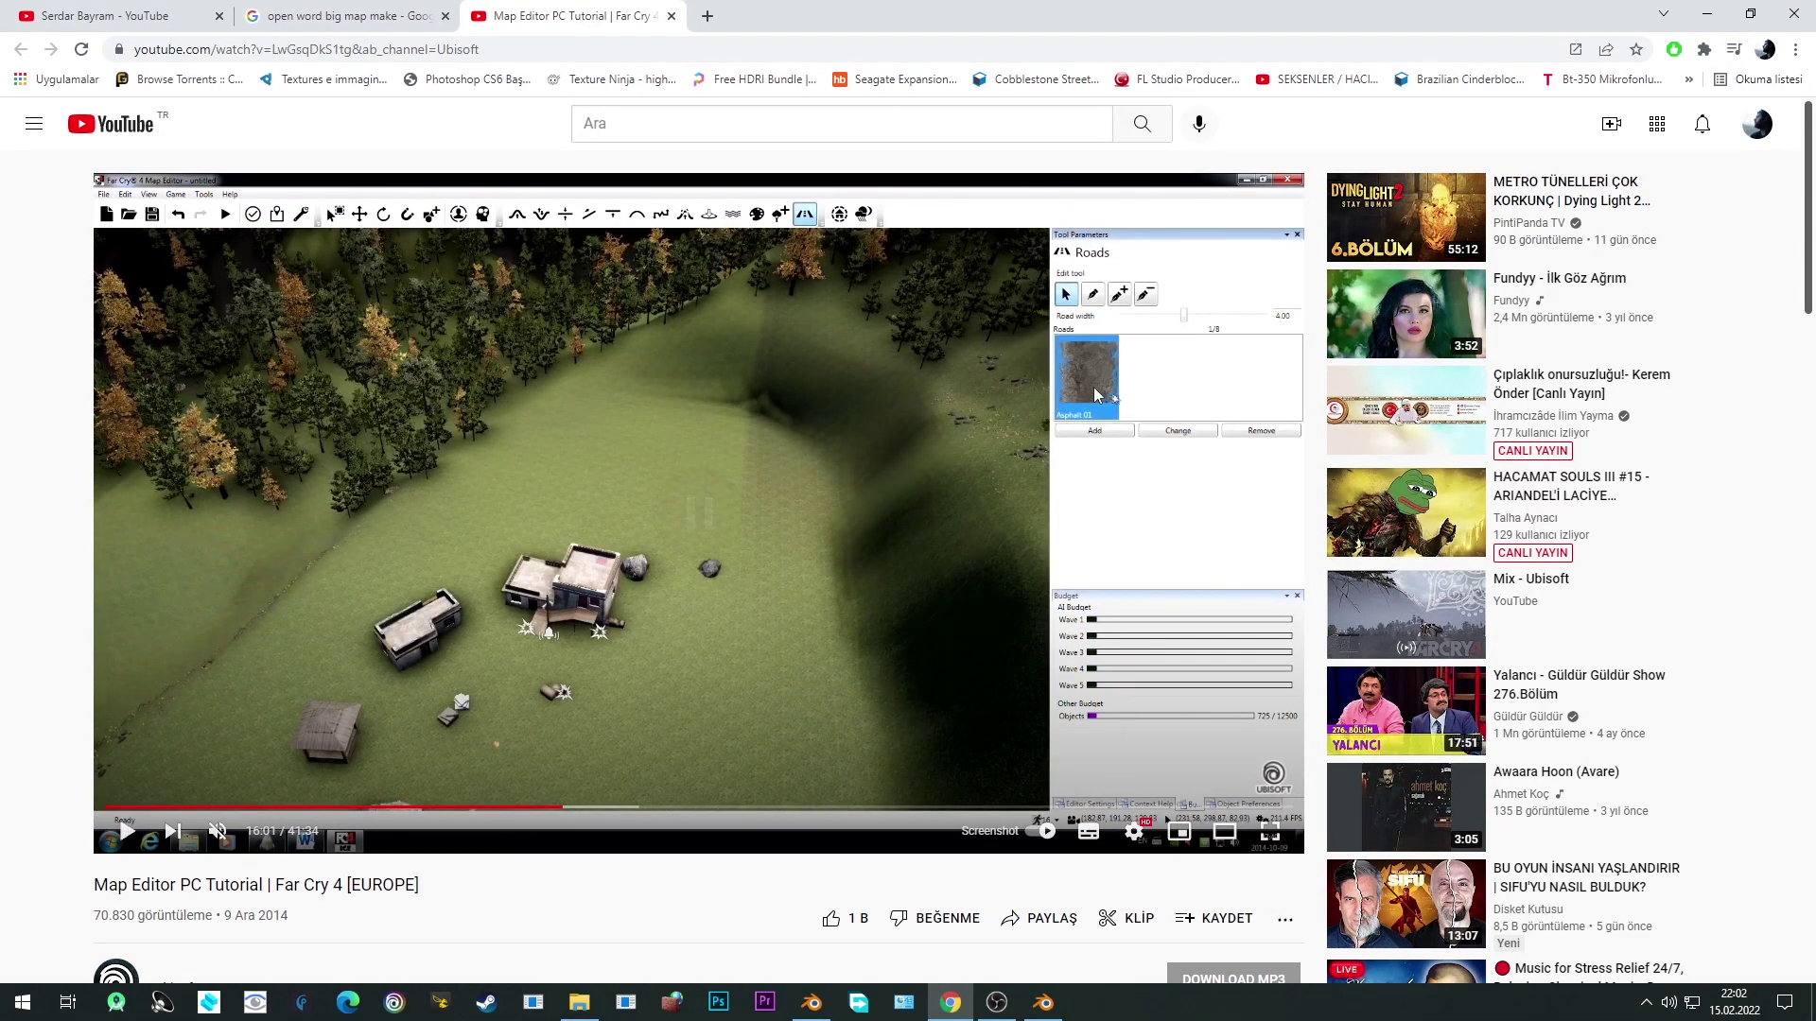
left_click(735, 451)
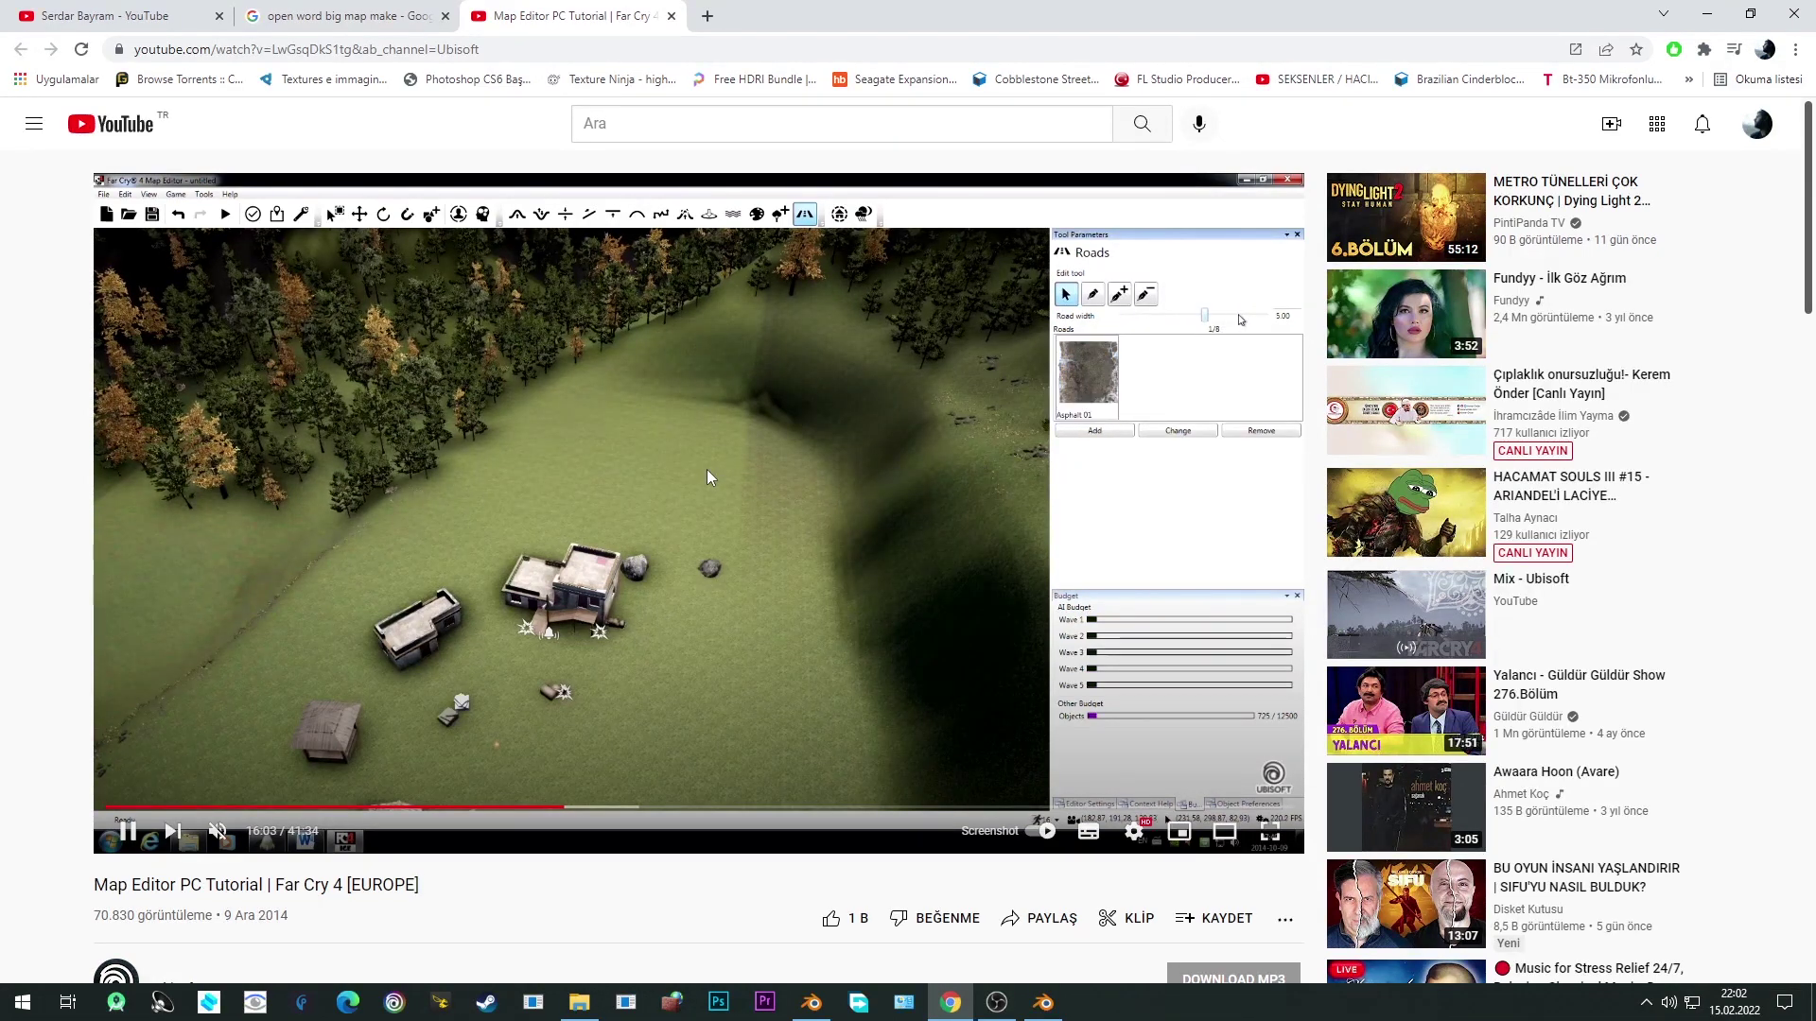
Skip ahead in the Far Cry 4 tutorial and watch the road being drawn, briefly in full screen, pausing at 16:27 and 16:34.
key("Right")
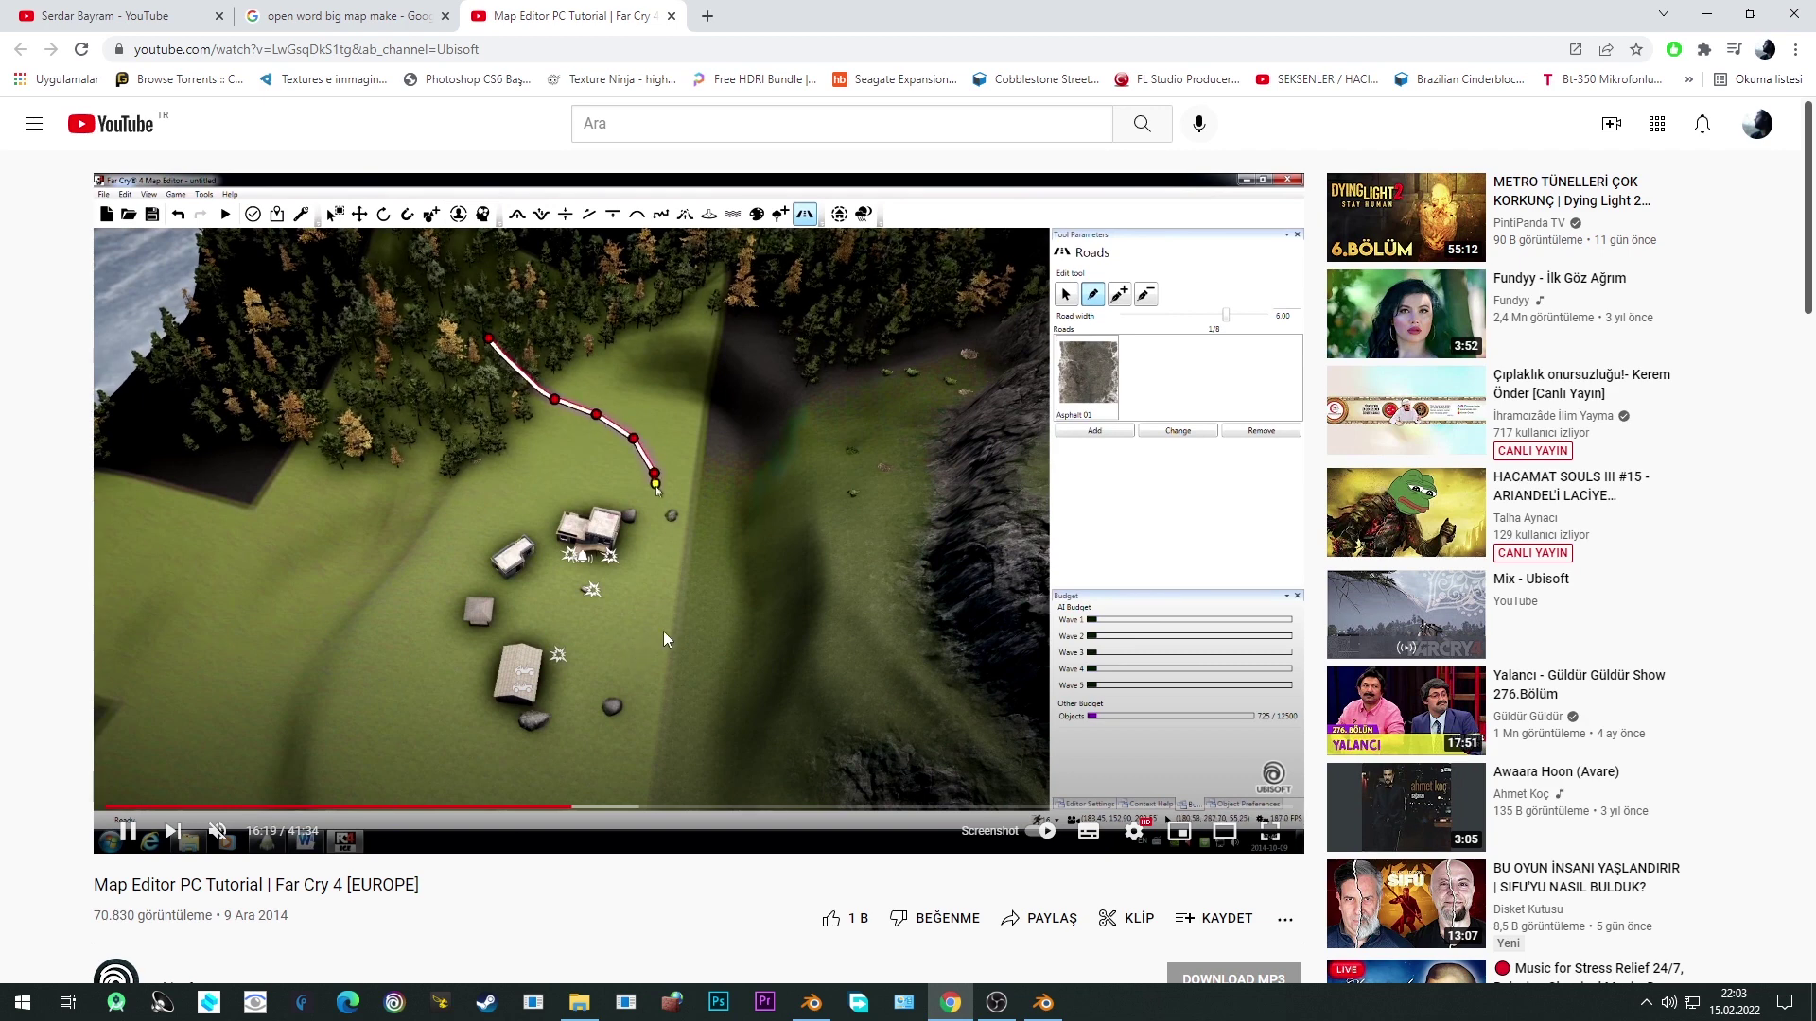
left_click(1269, 831)
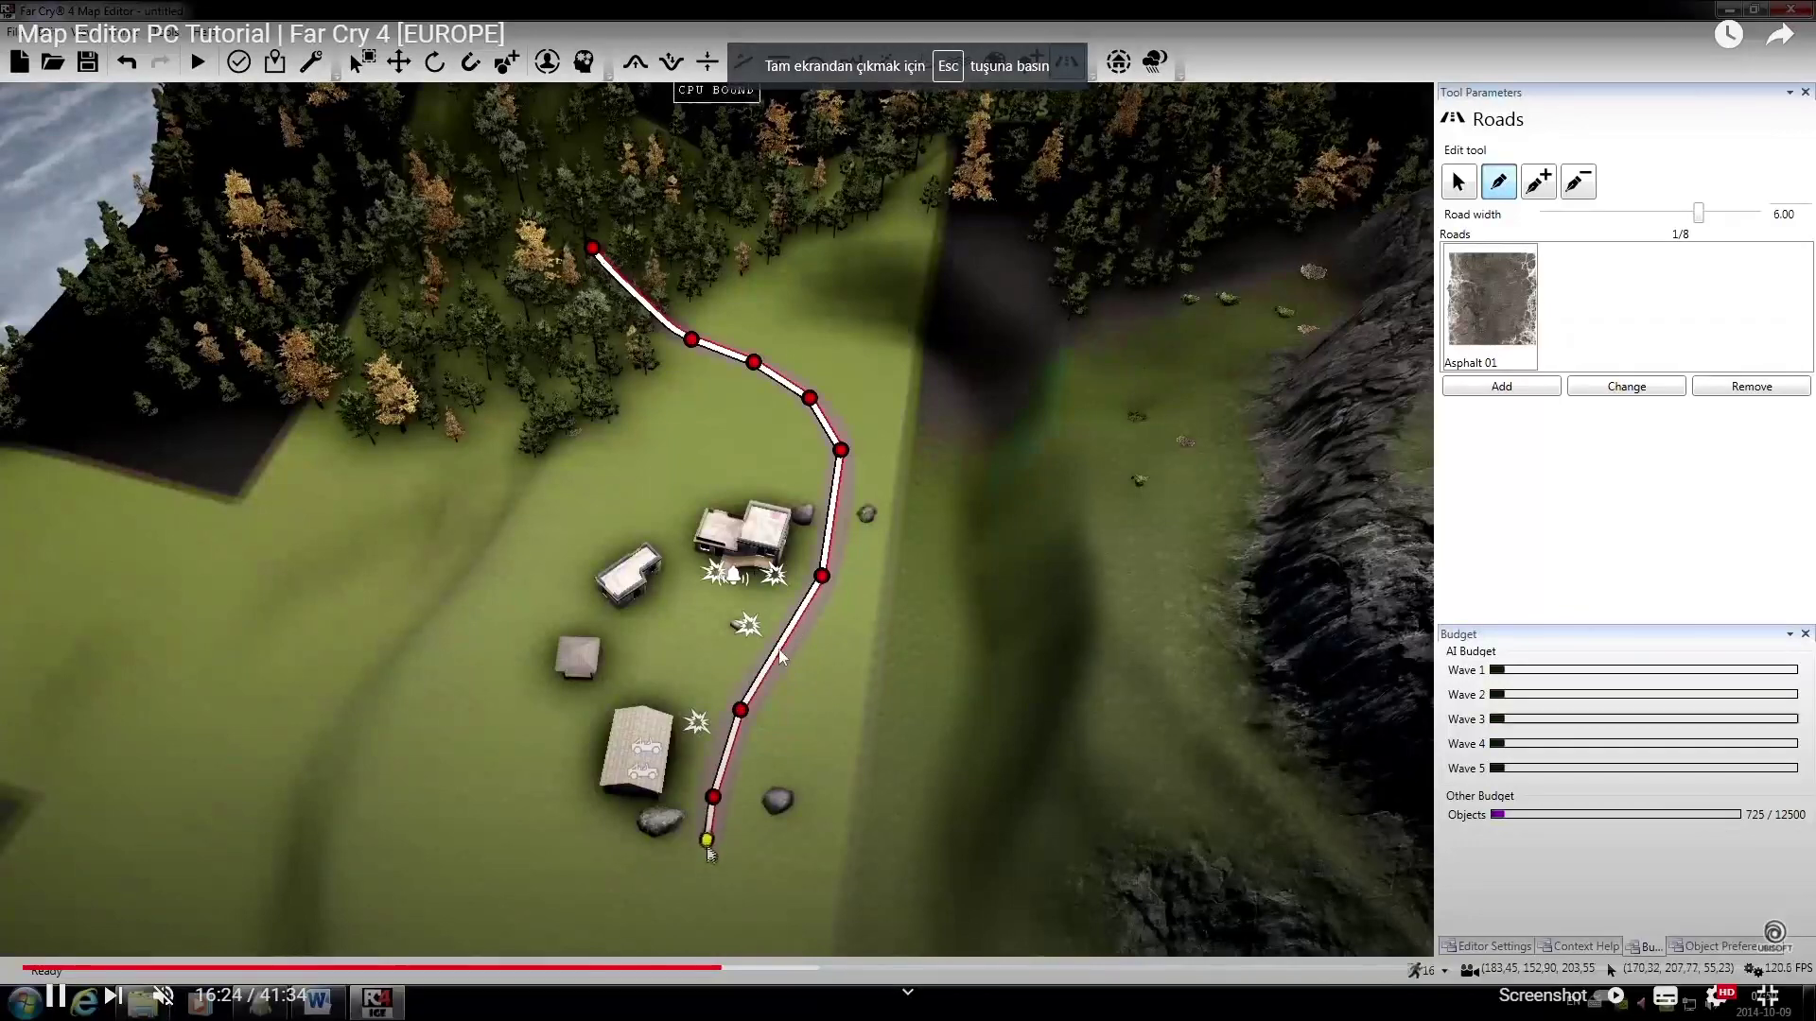
key("Escape")
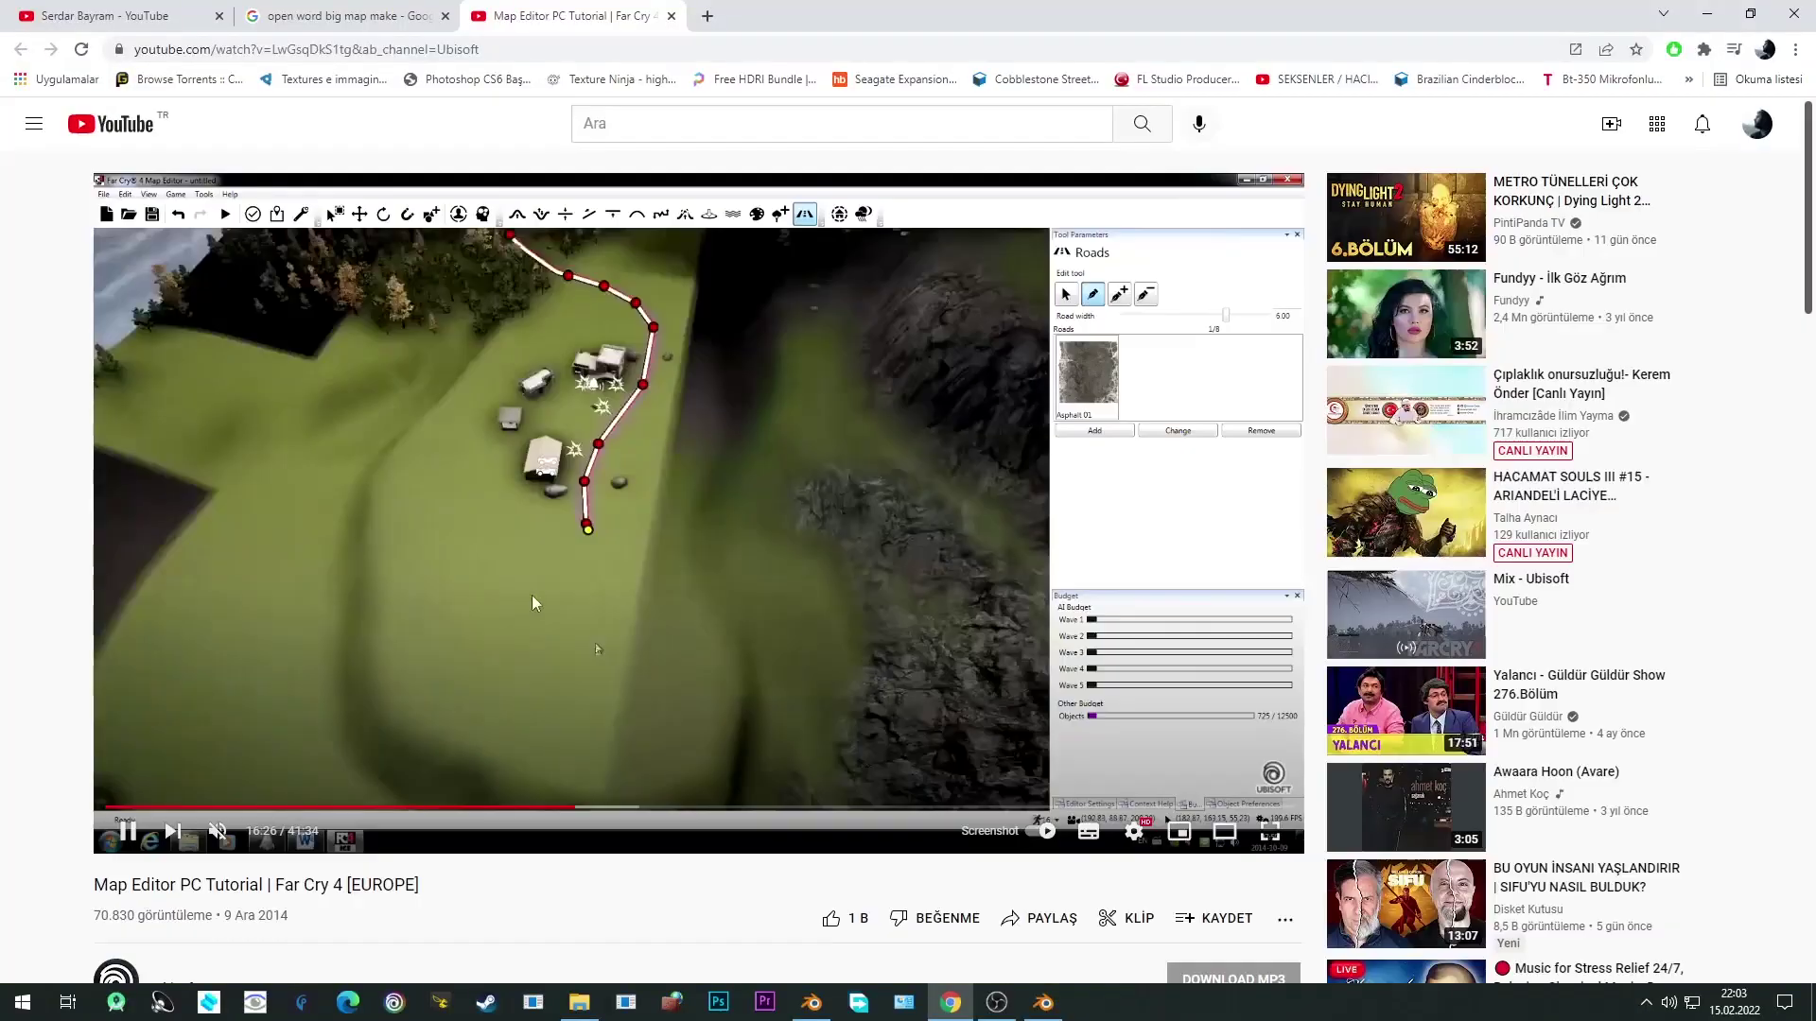
left_click(932, 698)
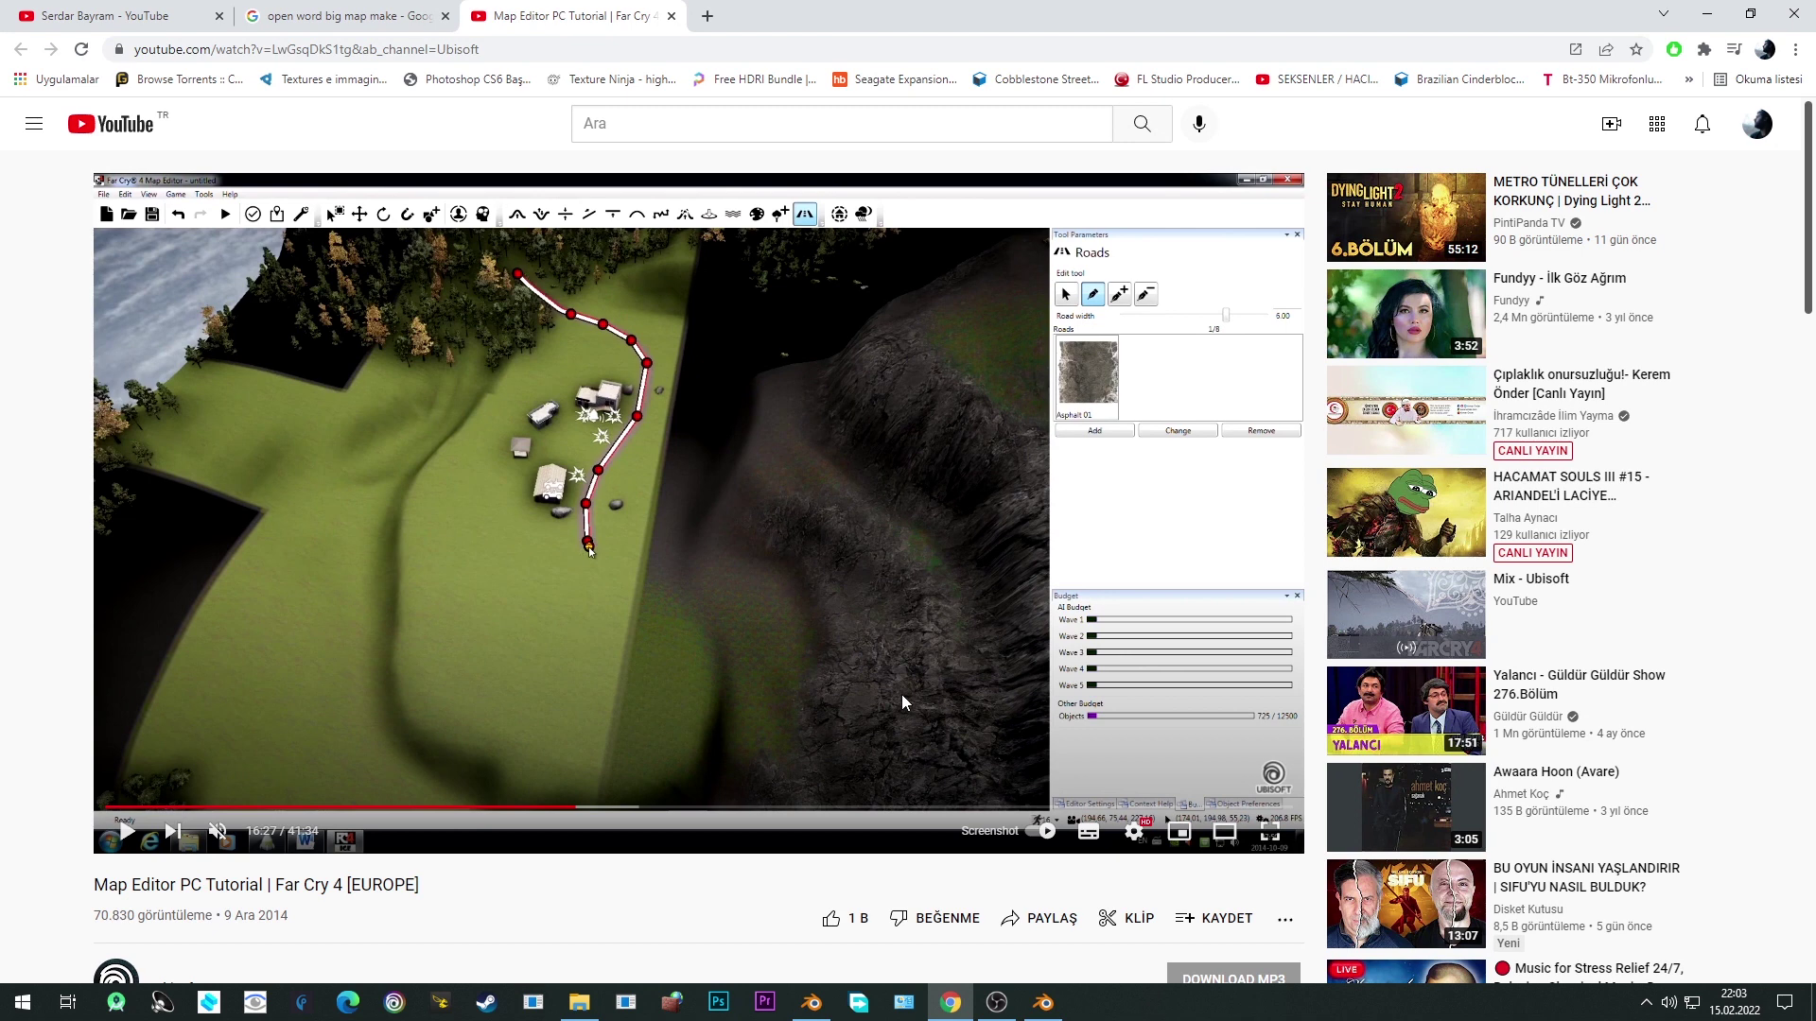
left_click(957, 696)
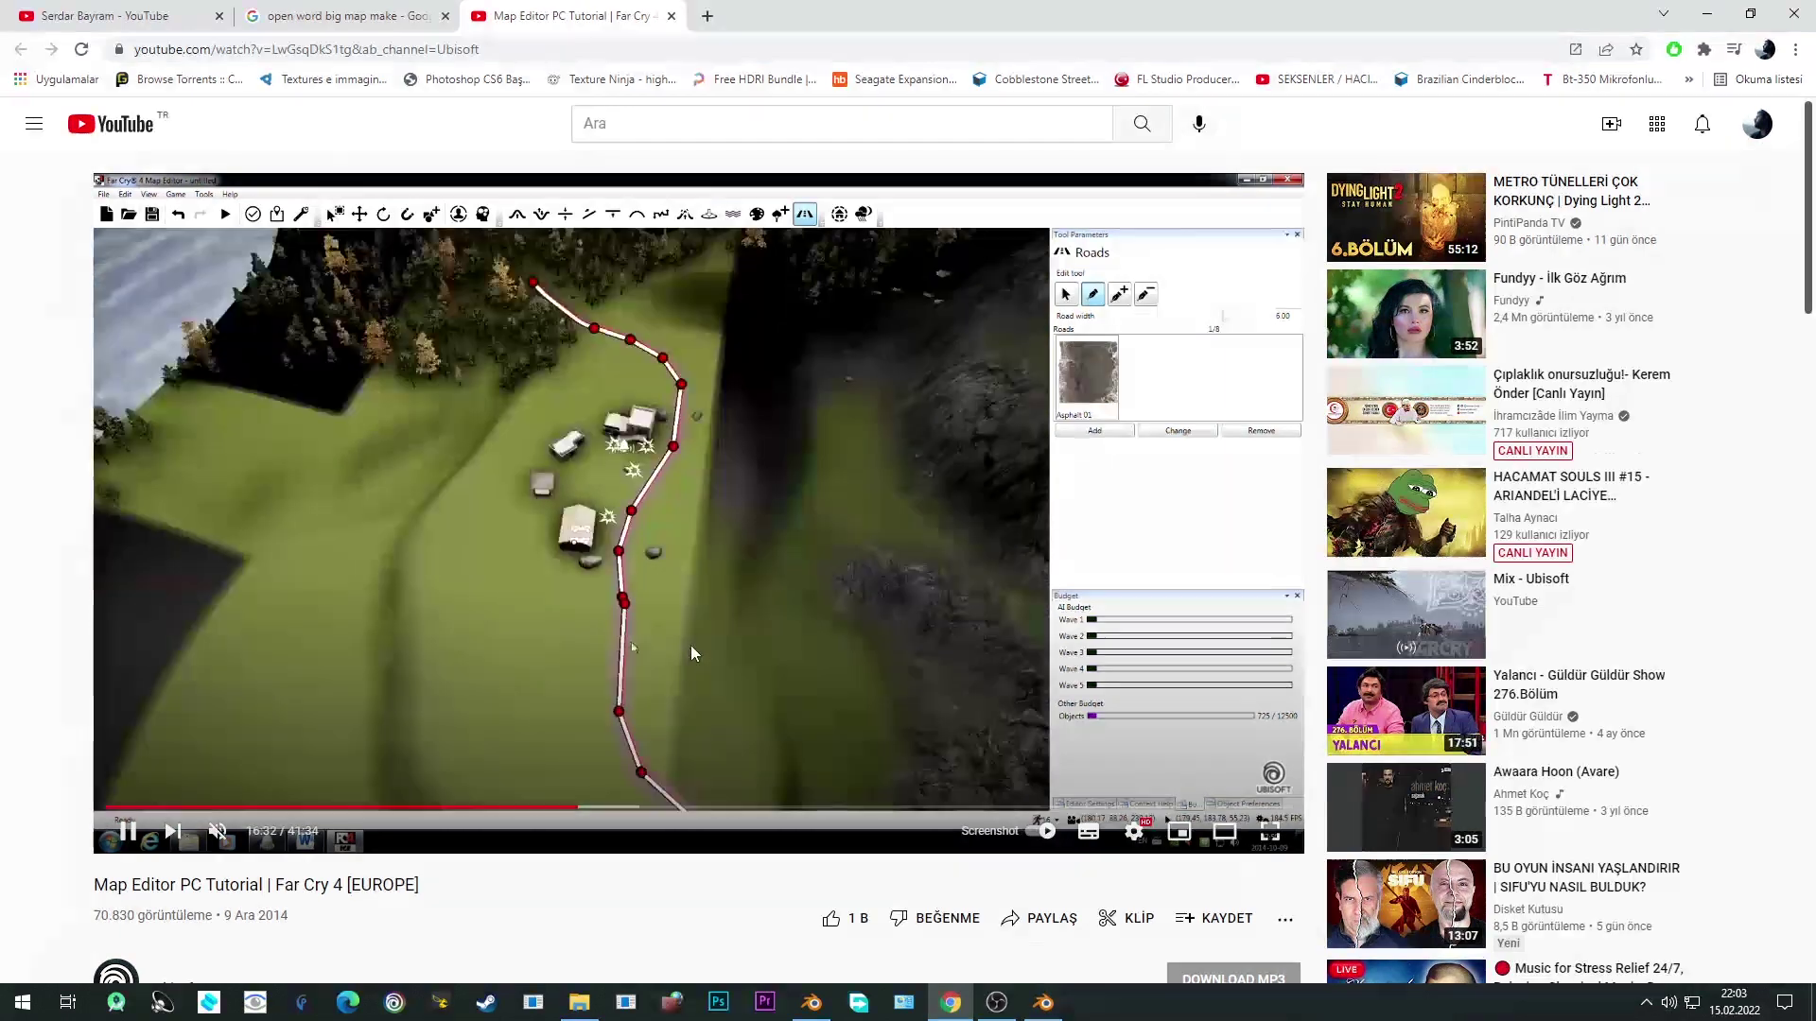
left_click(649, 636)
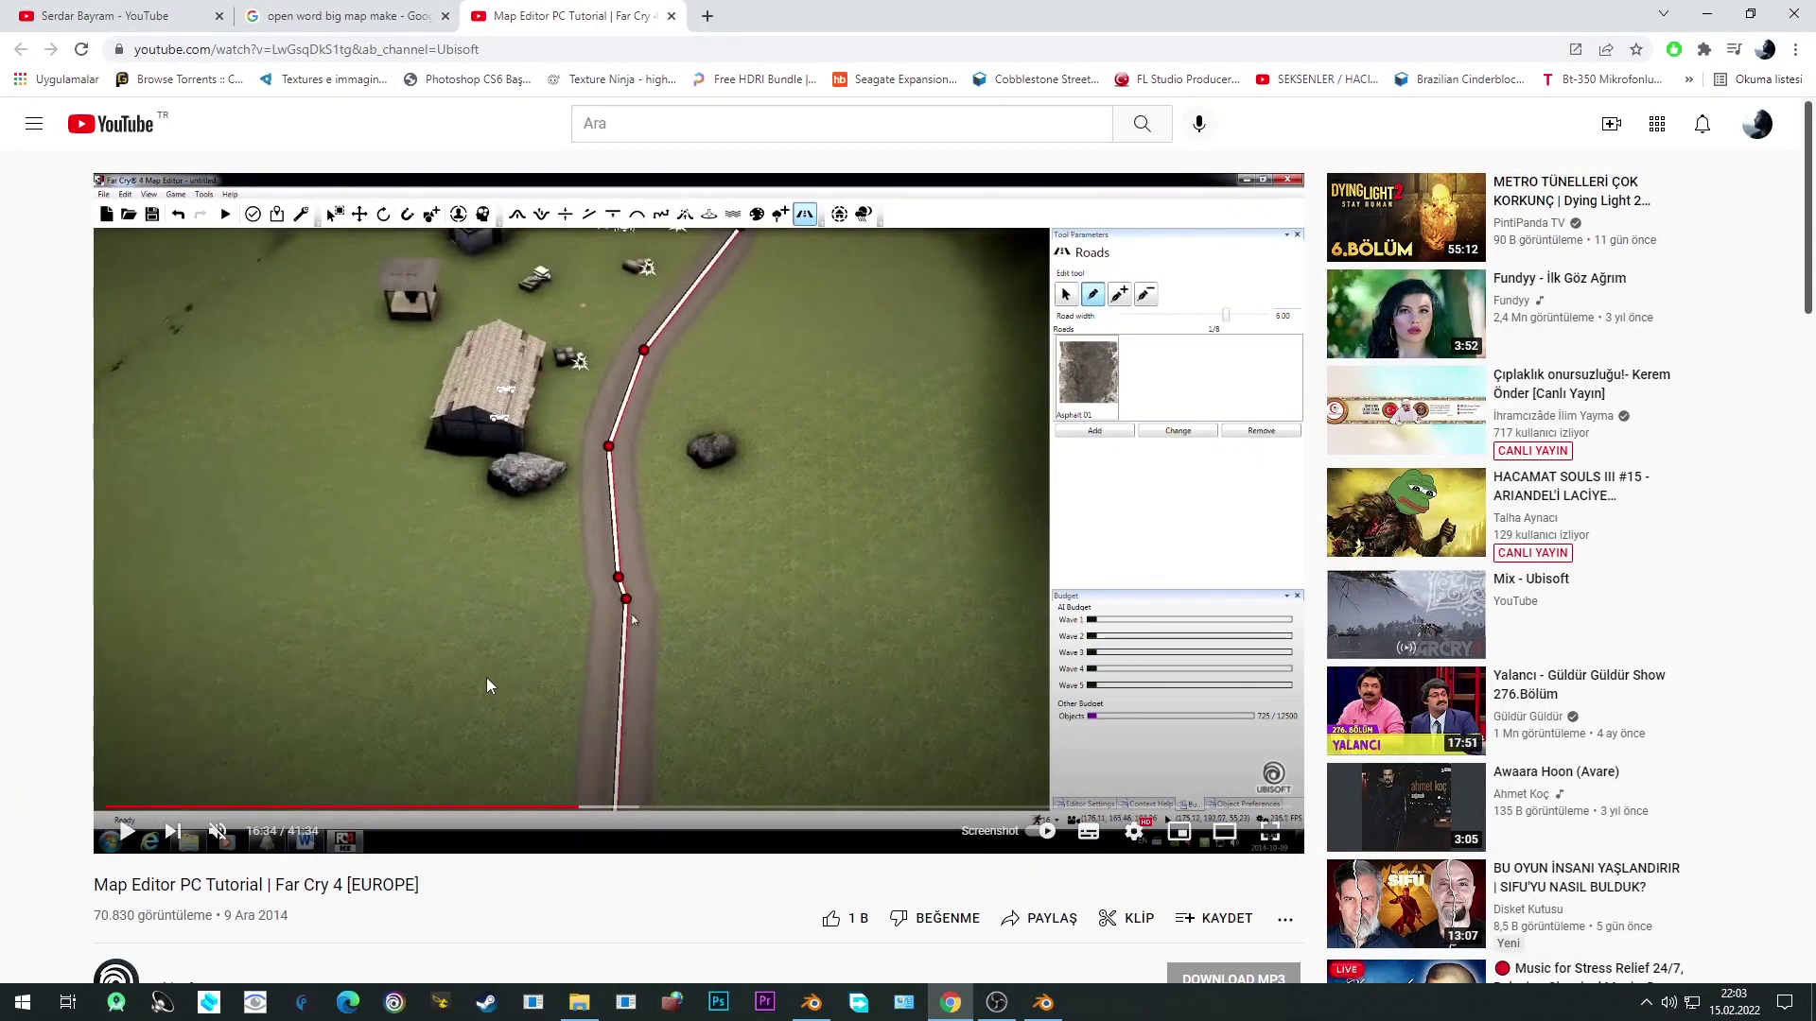